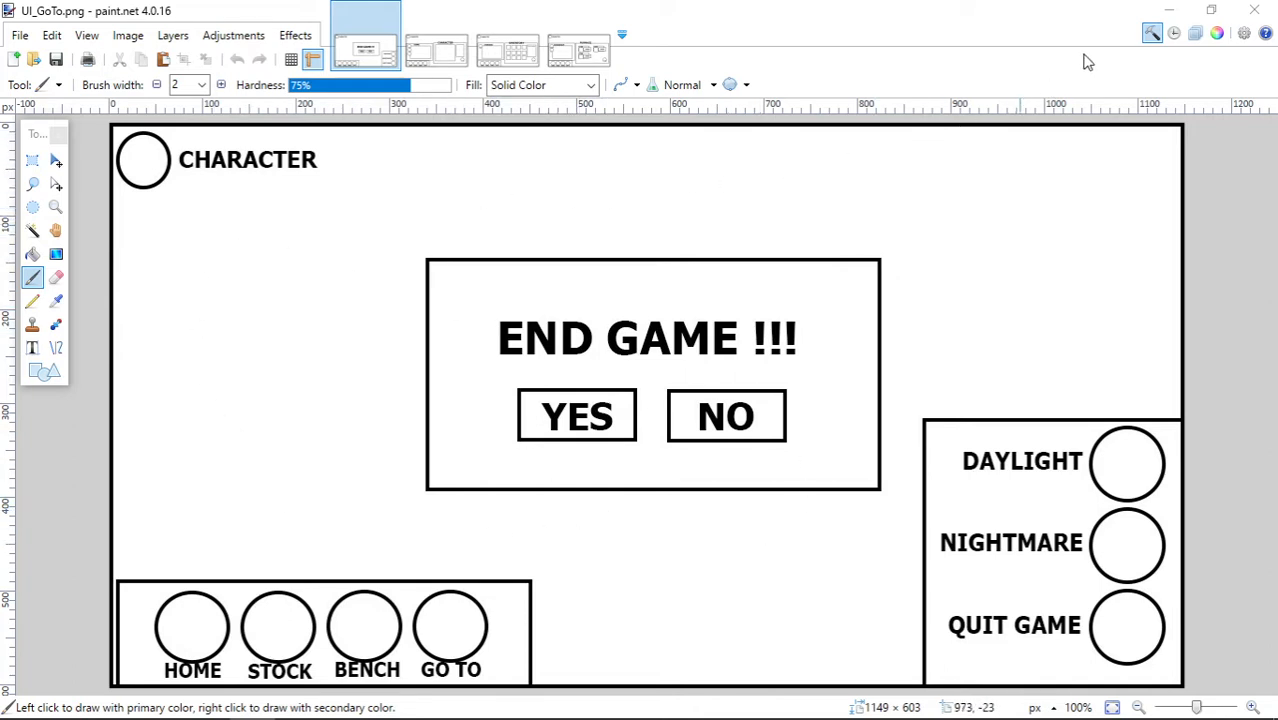
Step: Switch to the Unity editor and show the canvas's wide stone panel in the Scene view
{"action": "left_click", "coordinate": [1170, 12]}
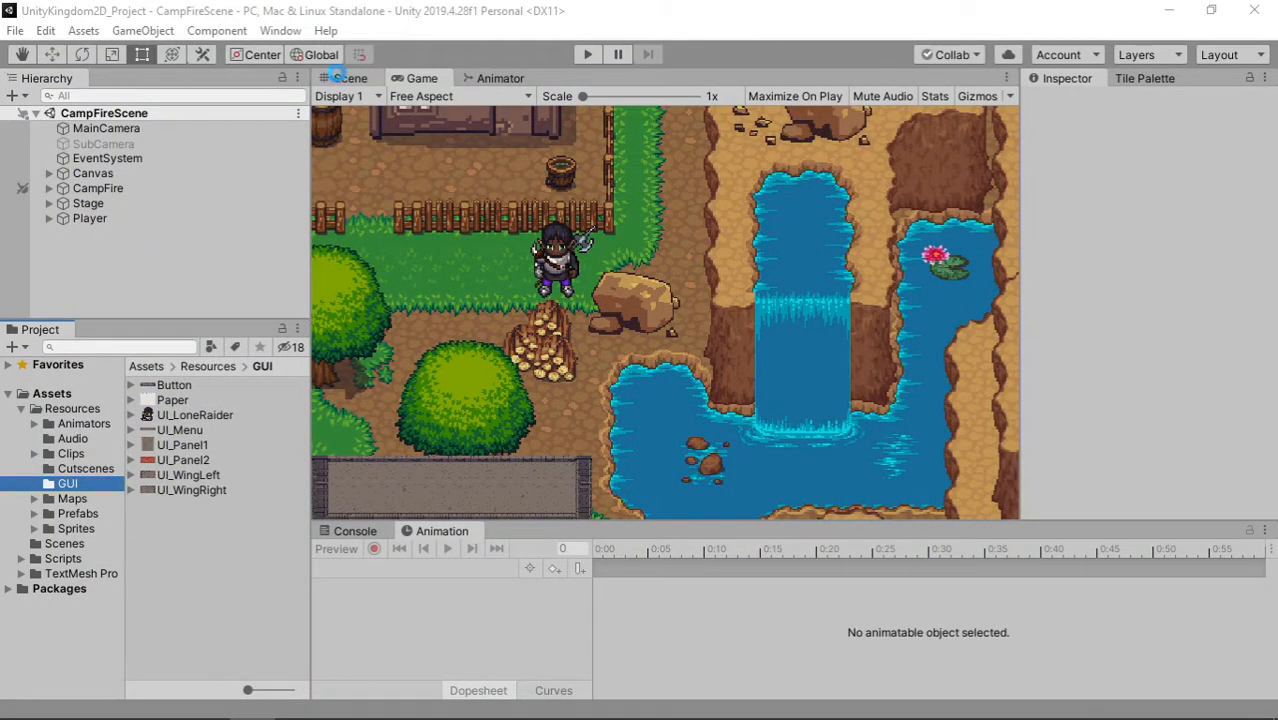
{"action": "left_click", "coordinate": [337, 77]}
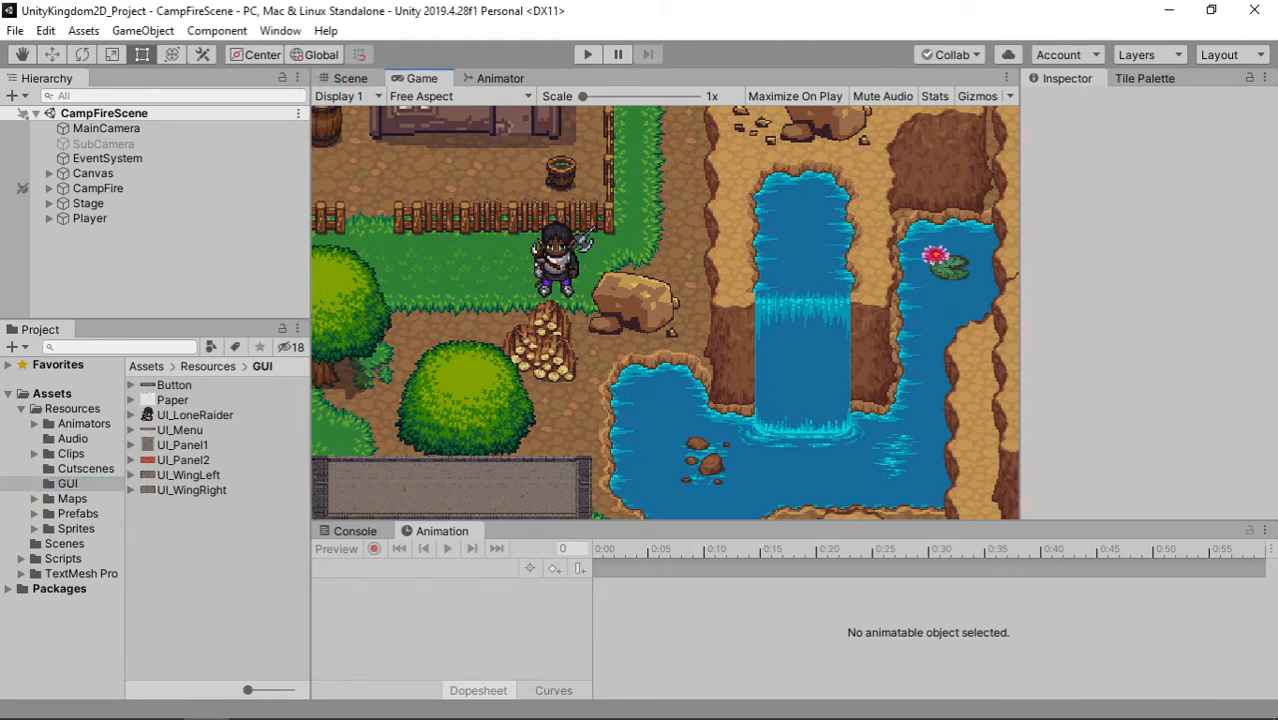
{"action": "left_click", "coordinate": [352, 79]}
{"action": "middle_click_drag", "start_coordinate": [420, 318], "coordinate": [536, 237]}
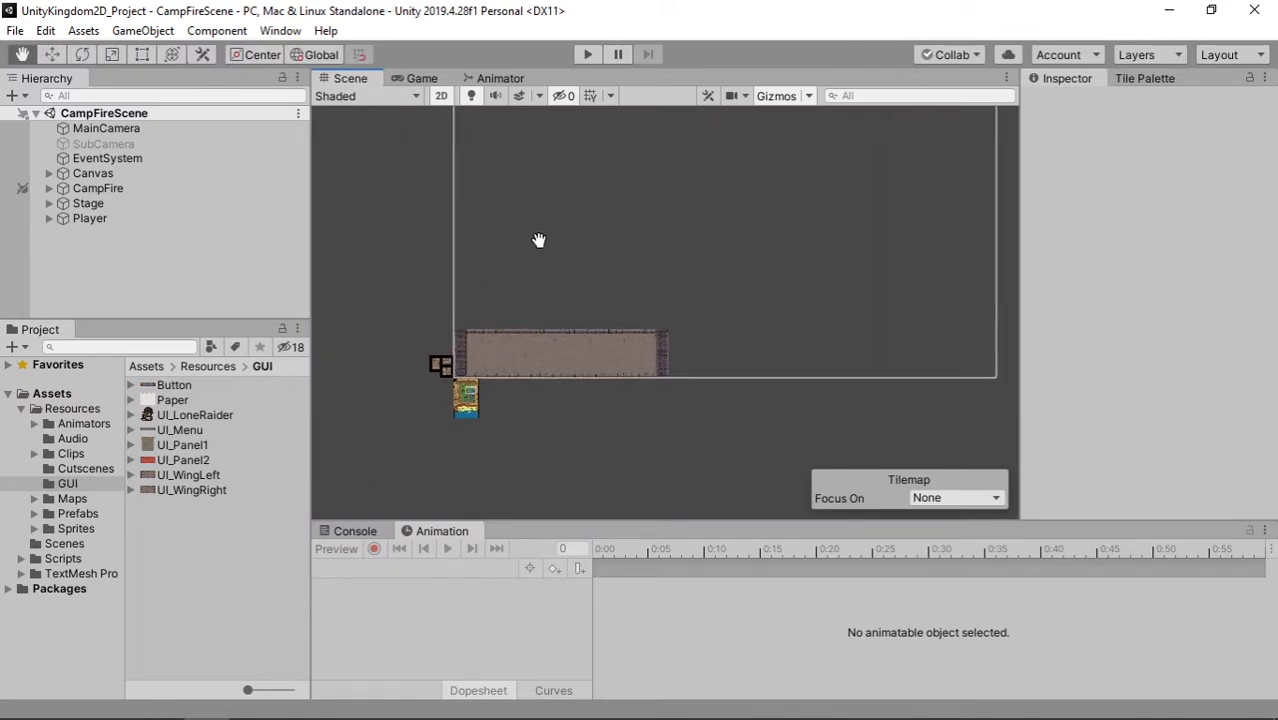
{"action": "scroll", "coordinate": [571, 396], "scroll_direction": "up", "scroll_amount": 6}
{"action": "middle_click_drag", "start_coordinate": [571, 401], "coordinate": [665, 372]}
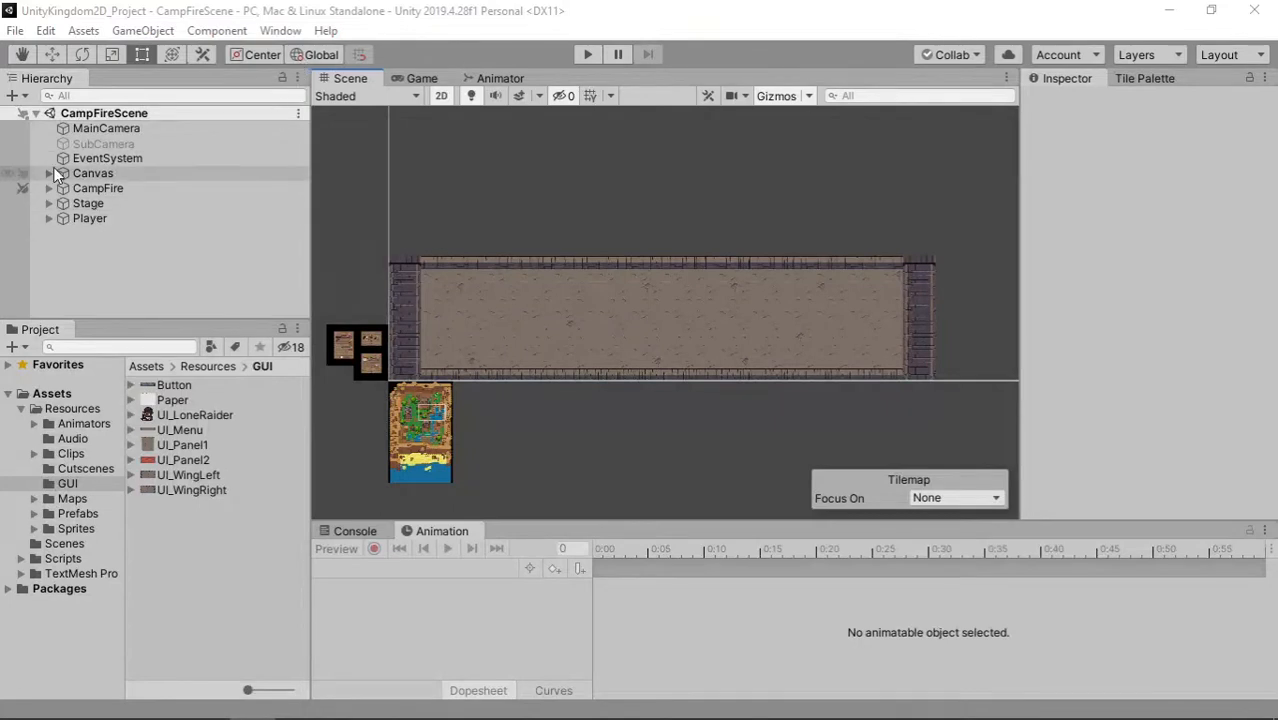
Step: Add a TextMeshPro UI button and place it on the stone panel at about X -560, Y -313
{"action": "left_click", "coordinate": [12, 98]}
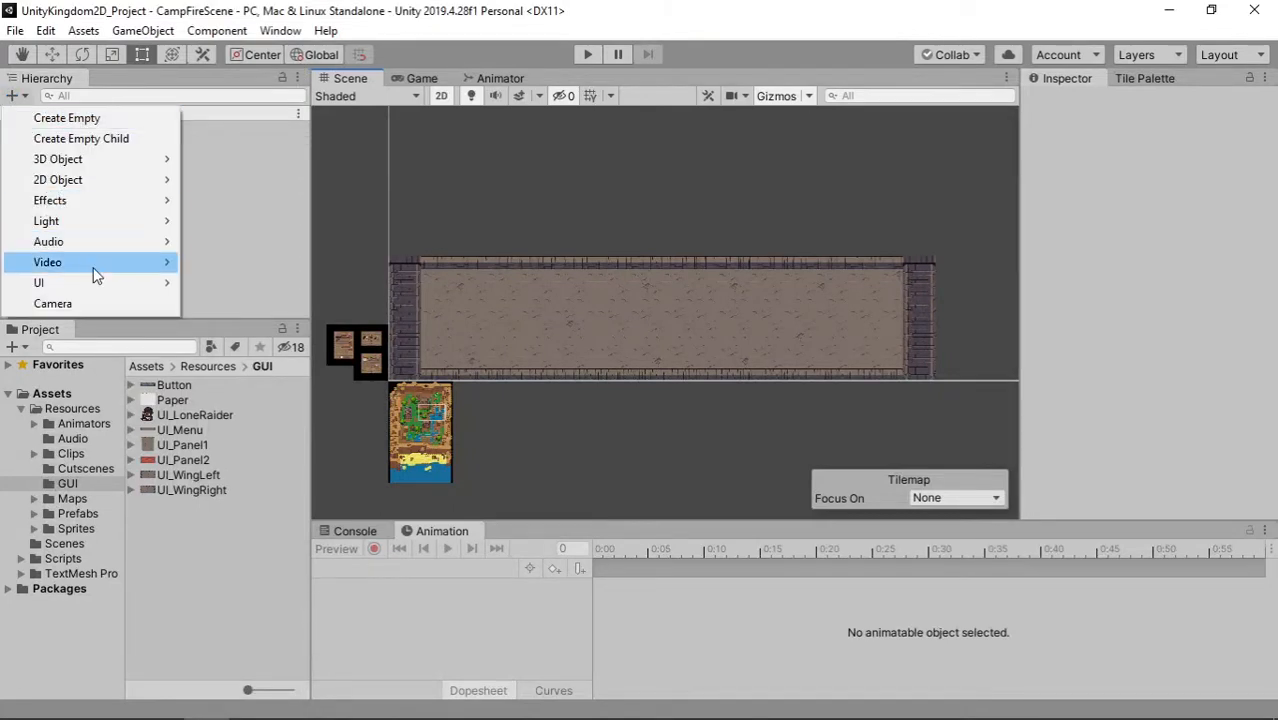
{"action": "mouse_move", "coordinate": [108, 283]}
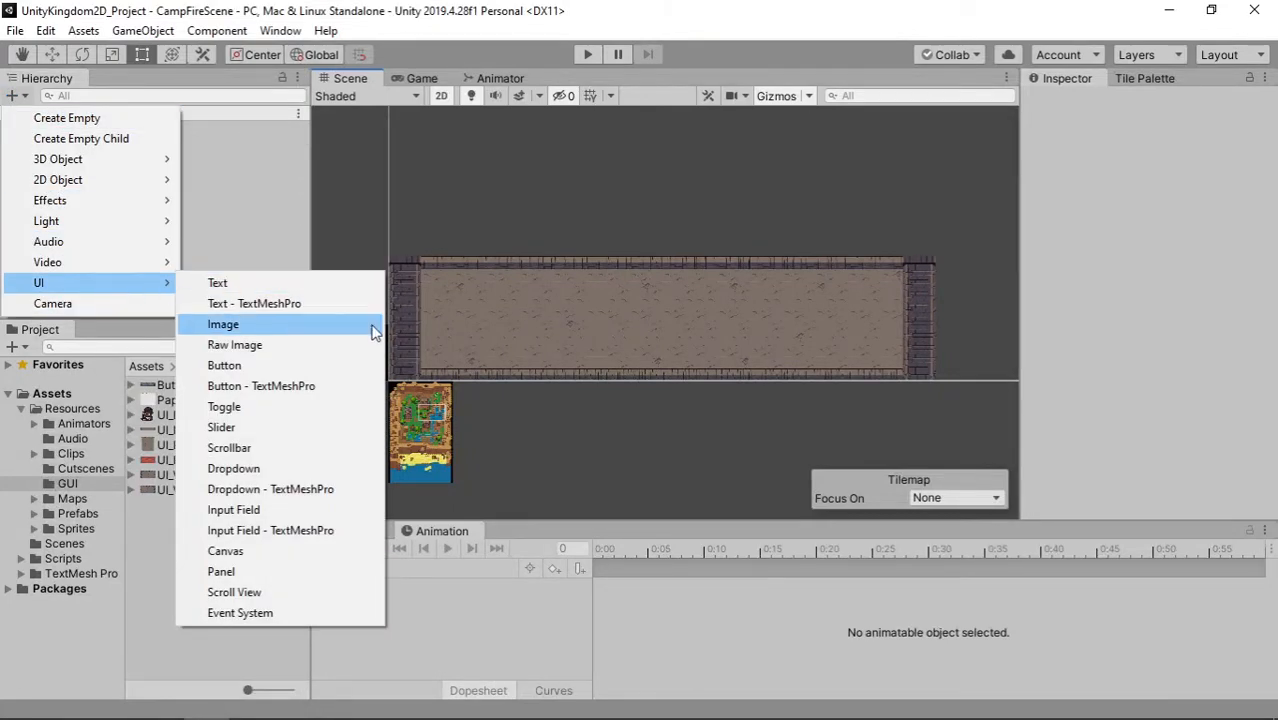
{"action": "left_click", "coordinate": [316, 396]}
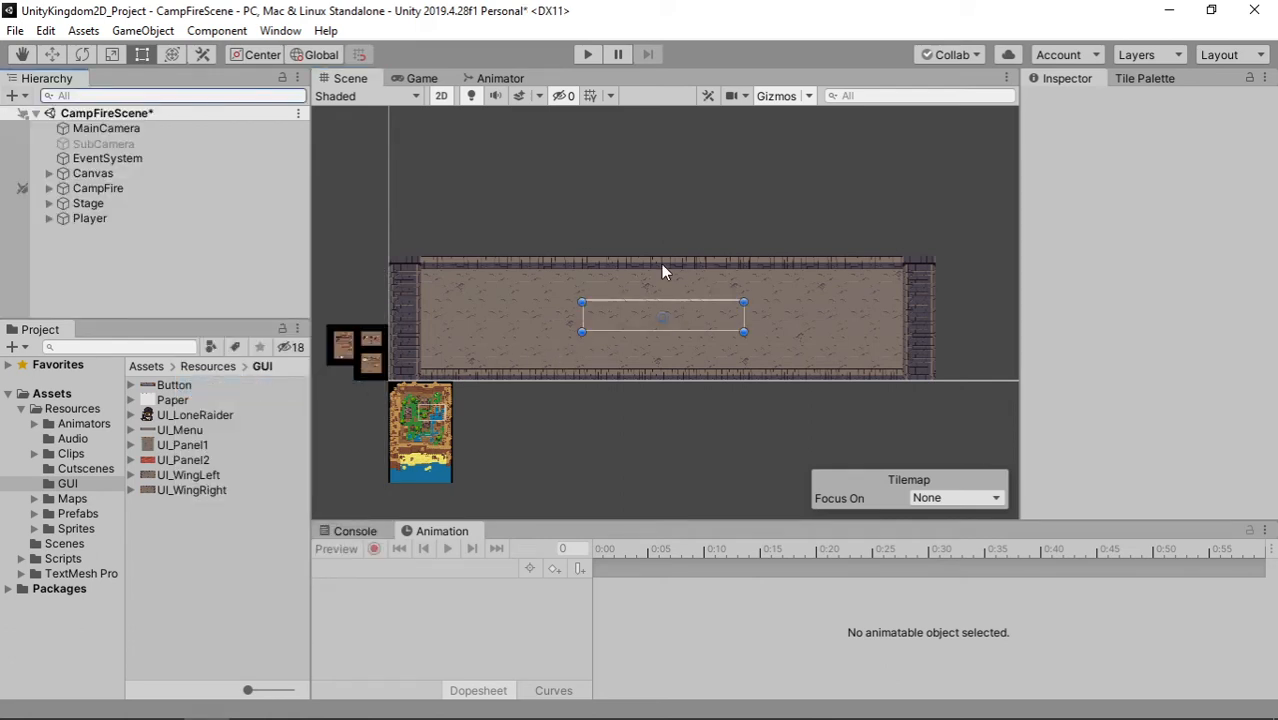
{"action": "left_click_drag", "start_coordinate": [664, 317], "coordinate": [528, 298]}
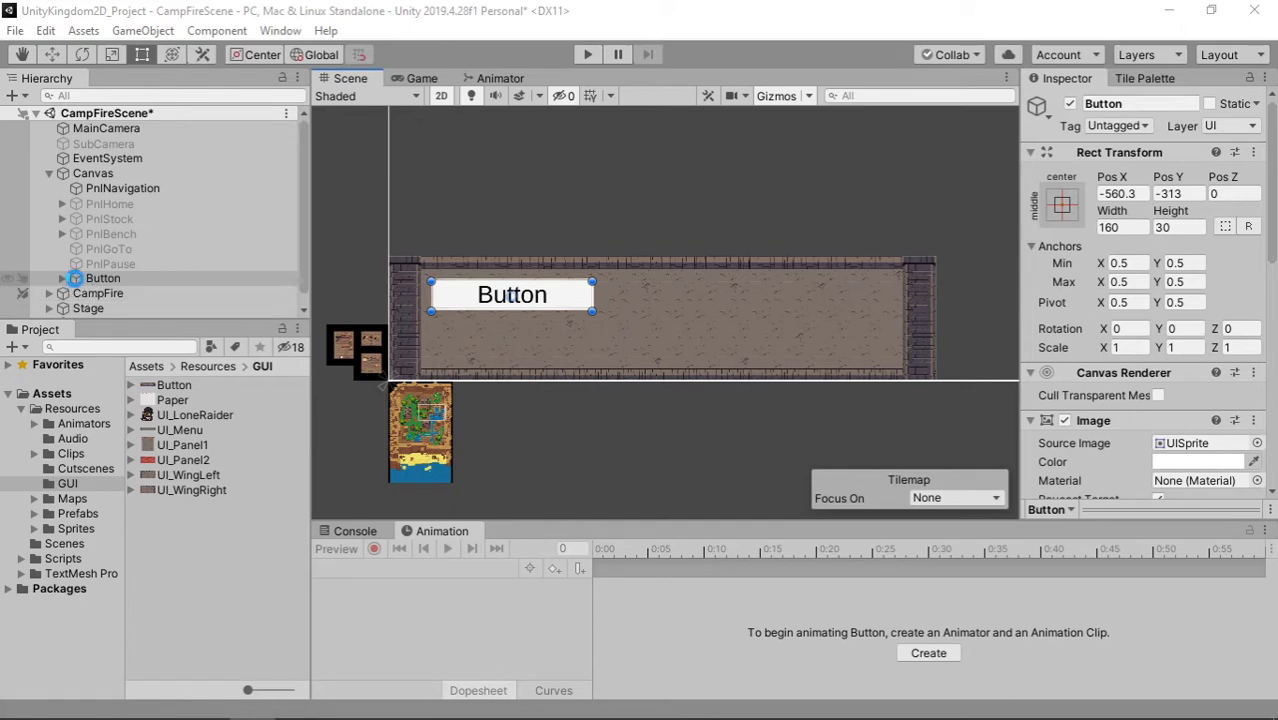
Step: Expand the new button in the Hierarchy and rename its Text (TMP) child to Text
{"action": "mouse_move", "coordinate": [137, 263]}
{"action": "left_mouse_down"}
{"action": "mouse_move", "coordinate": [70, 280]}
{"action": "mouse_move", "coordinate": [148, 288]}
{"action": "mouse_move", "coordinate": [132, 303]}
{"action": "mouse_move", "coordinate": [120, 262]}
{"action": "left_mouse_up"}
{"action": "scroll", "coordinate": [125, 255], "scroll_direction": "down", "scroll_amount": 1}
{"action": "left_click", "coordinate": [134, 251]}
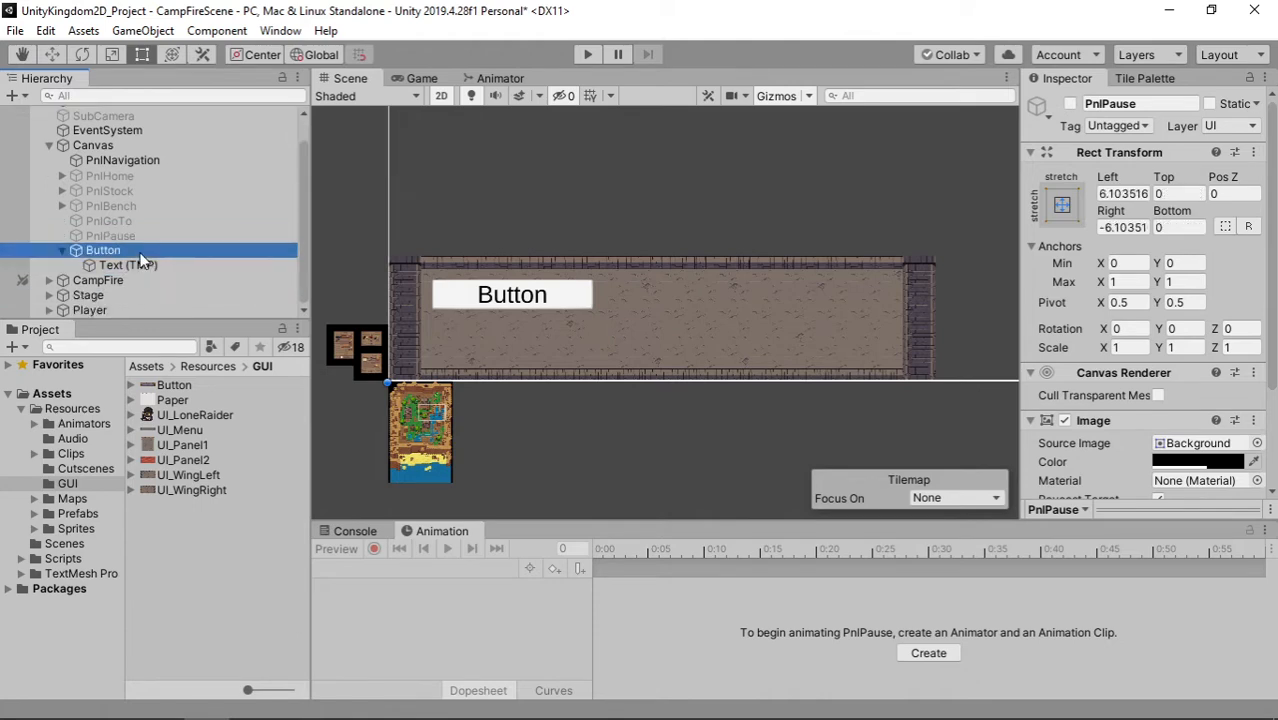
{"action": "left_click", "coordinate": [171, 267]}
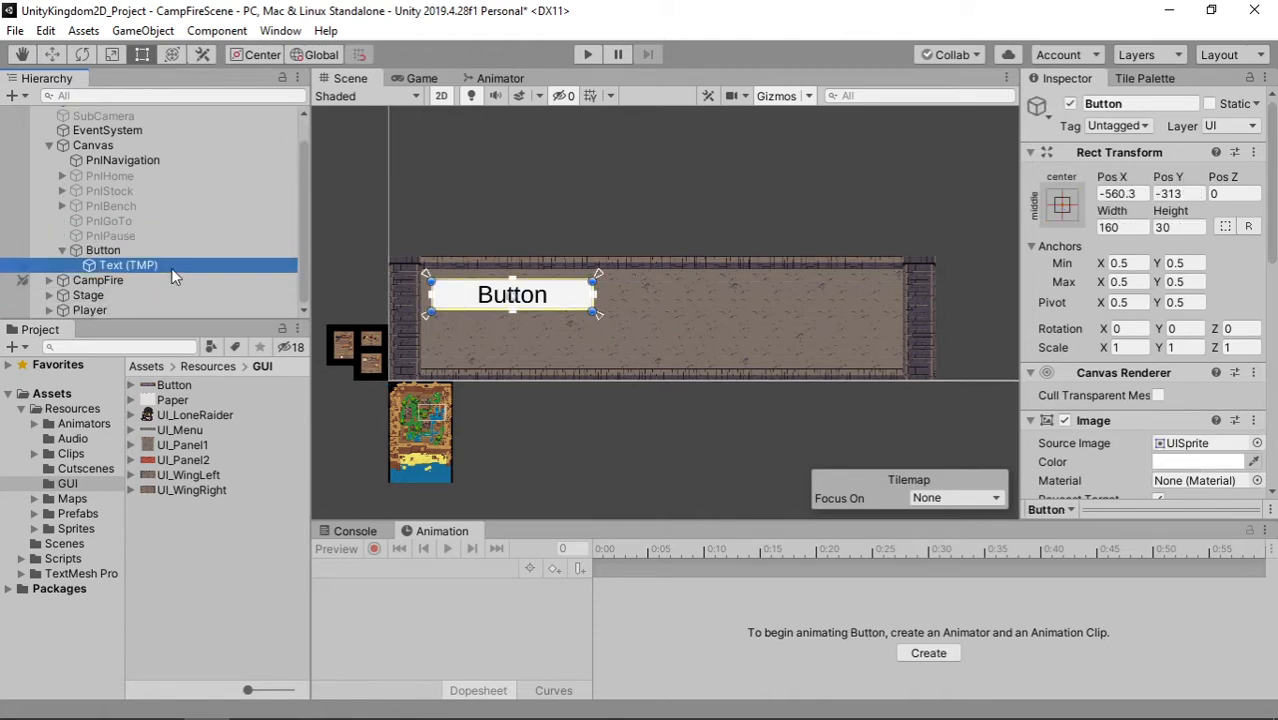
{"action": "left_click", "coordinate": [145, 262]}
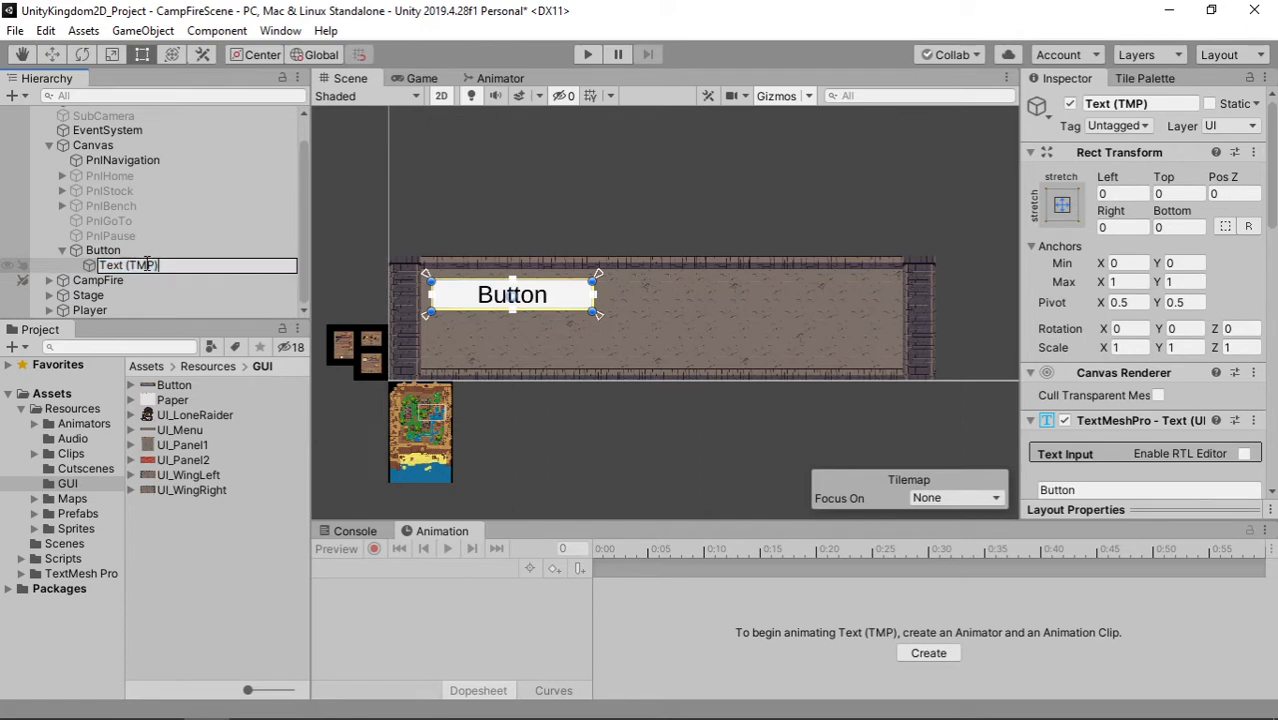
{"action": "key", "text": "Return"}
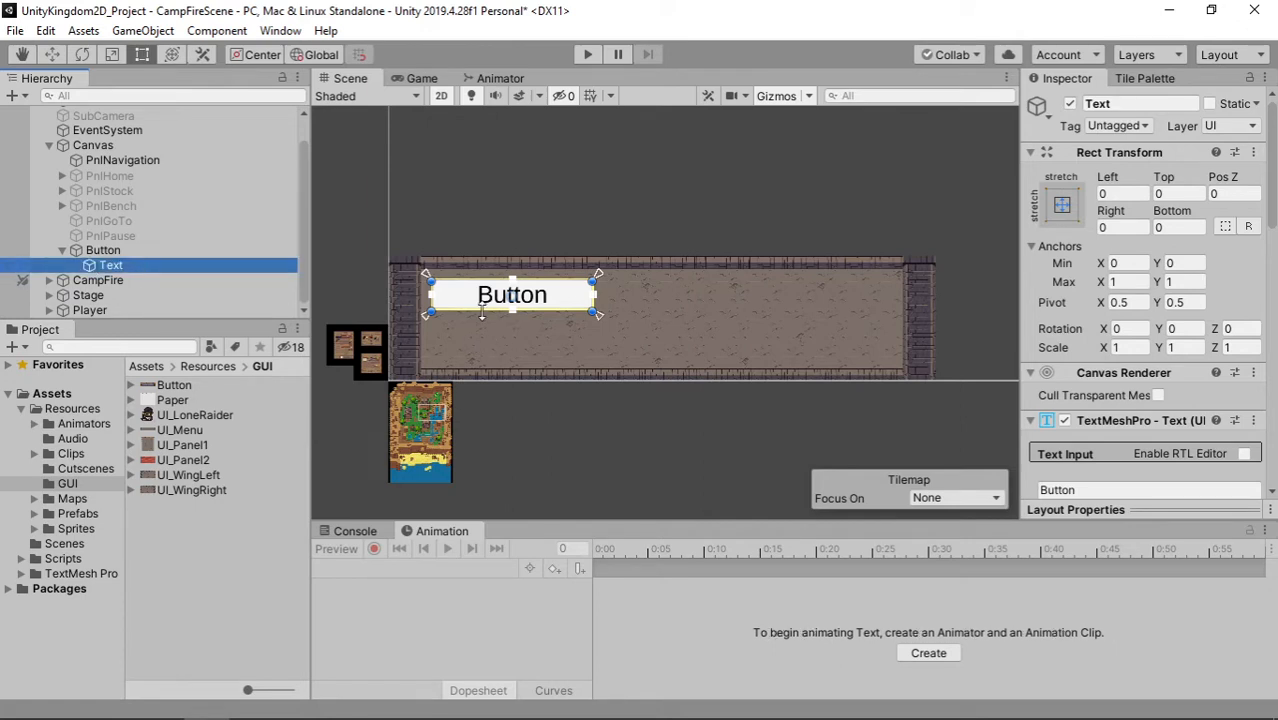
Step: Rename the button object as BtnHome
{"action": "left_click", "coordinate": [153, 249]}
{"action": "left_click", "coordinate": [153, 249]}
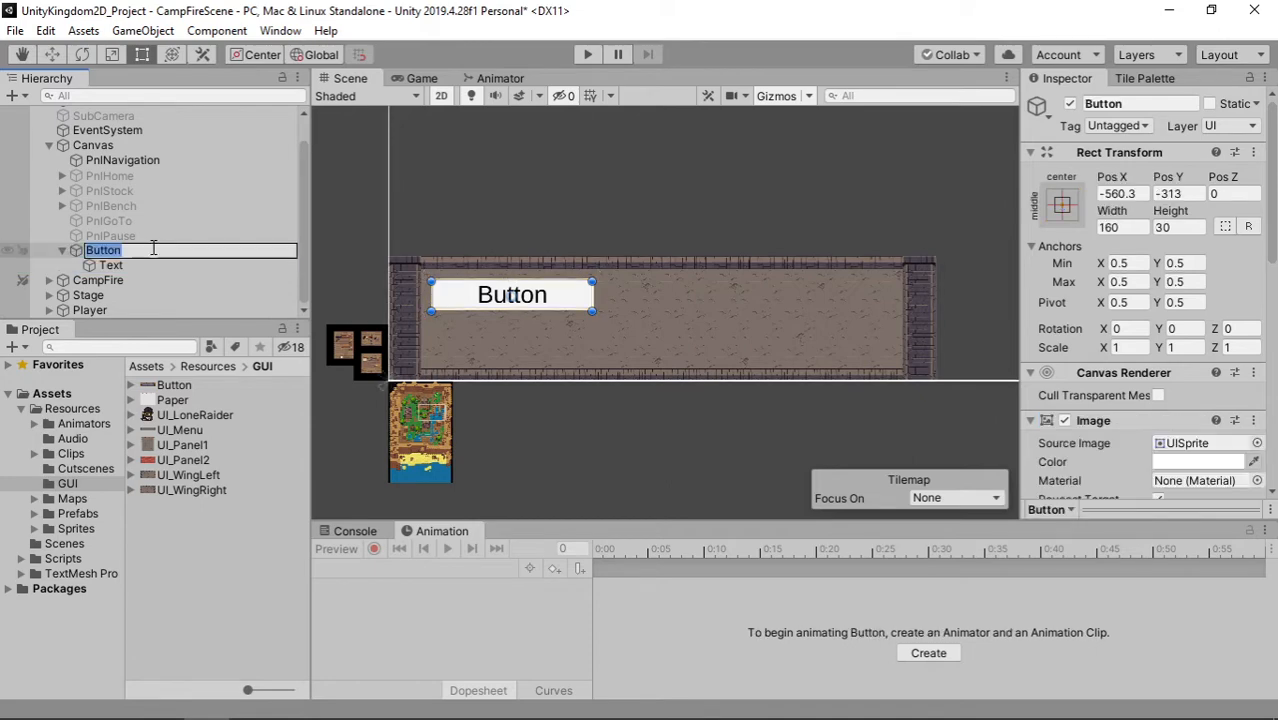
{"action": "type", "text": "B"}
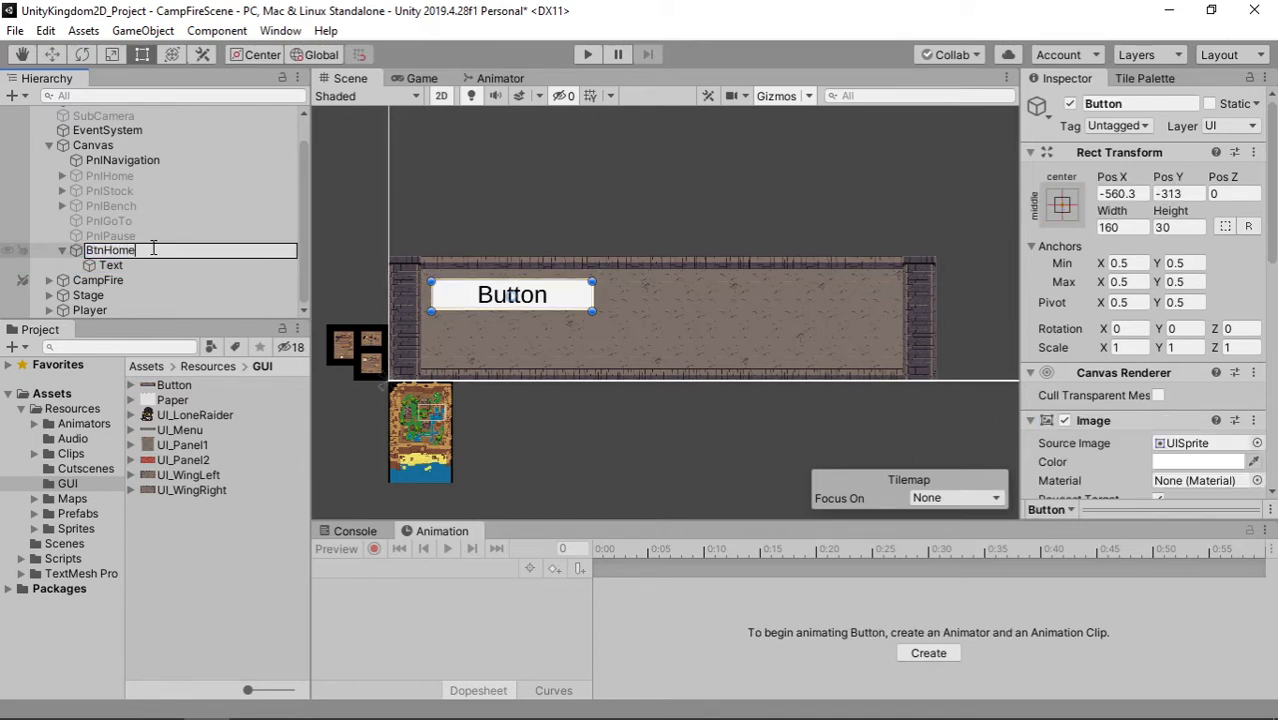
{"action": "key", "text": "Return"}
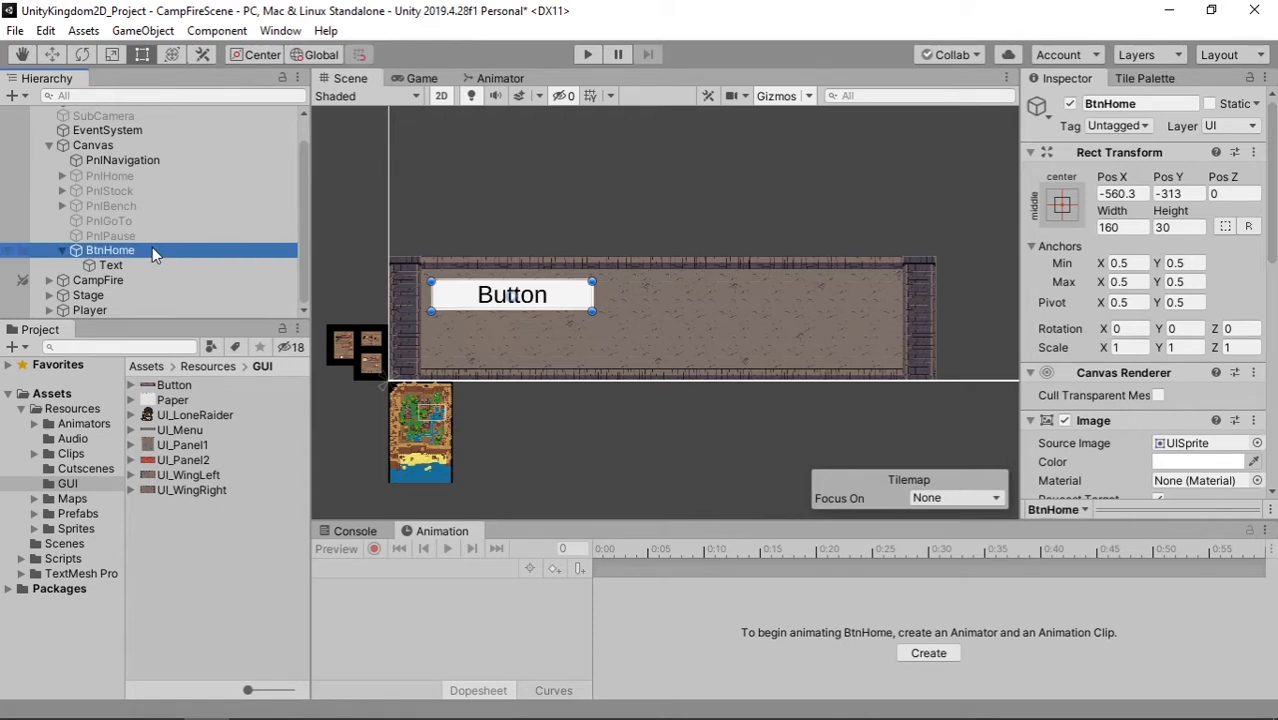
Step: Move BtnHome above the stone panel and stretch its height to about 112
{"action": "middle_click_drag", "start_coordinate": [692, 280], "coordinate": [733, 394]}
{"action": "left_click_drag", "start_coordinate": [604, 387], "coordinate": [596, 282]}
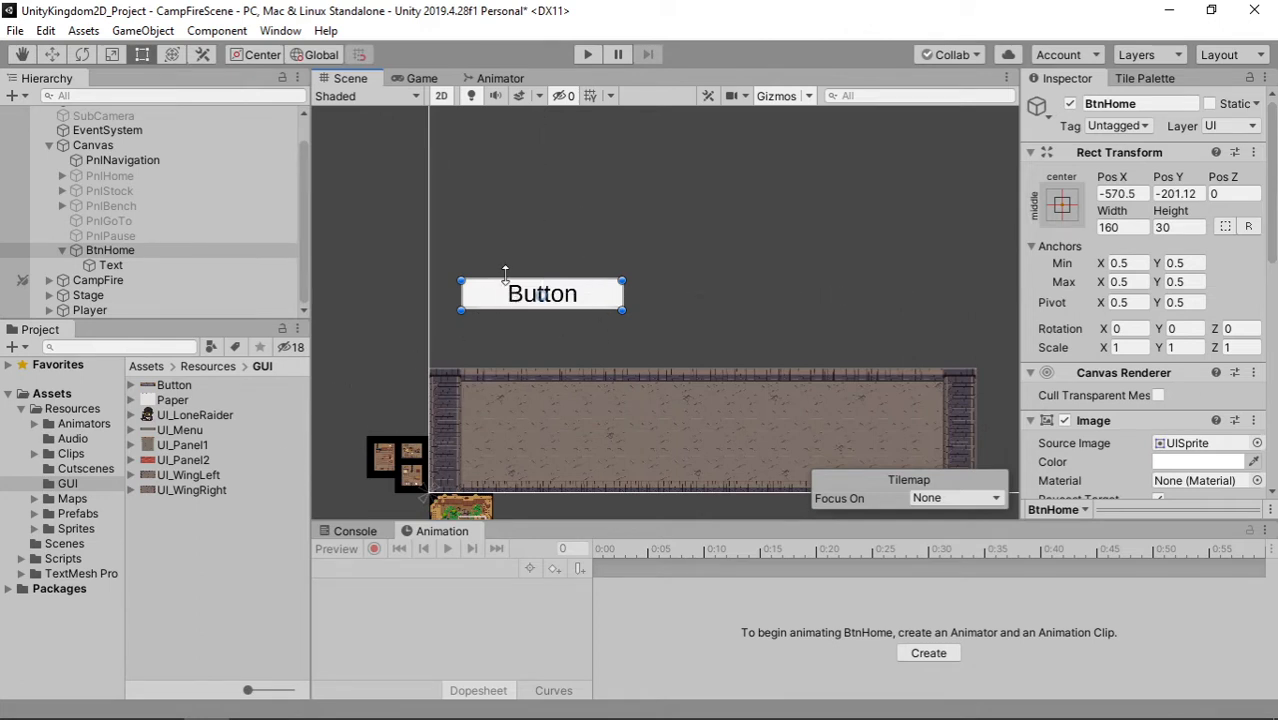
{"action": "left_click_drag", "start_coordinate": [505, 272], "coordinate": [508, 197]}
Step: Open the envi1_GFX sprite sheet from Resources/Sprites/Objects in the Sprite Editor
{"action": "scroll", "coordinate": [1190, 345], "scroll_direction": "down", "scroll_amount": 5}
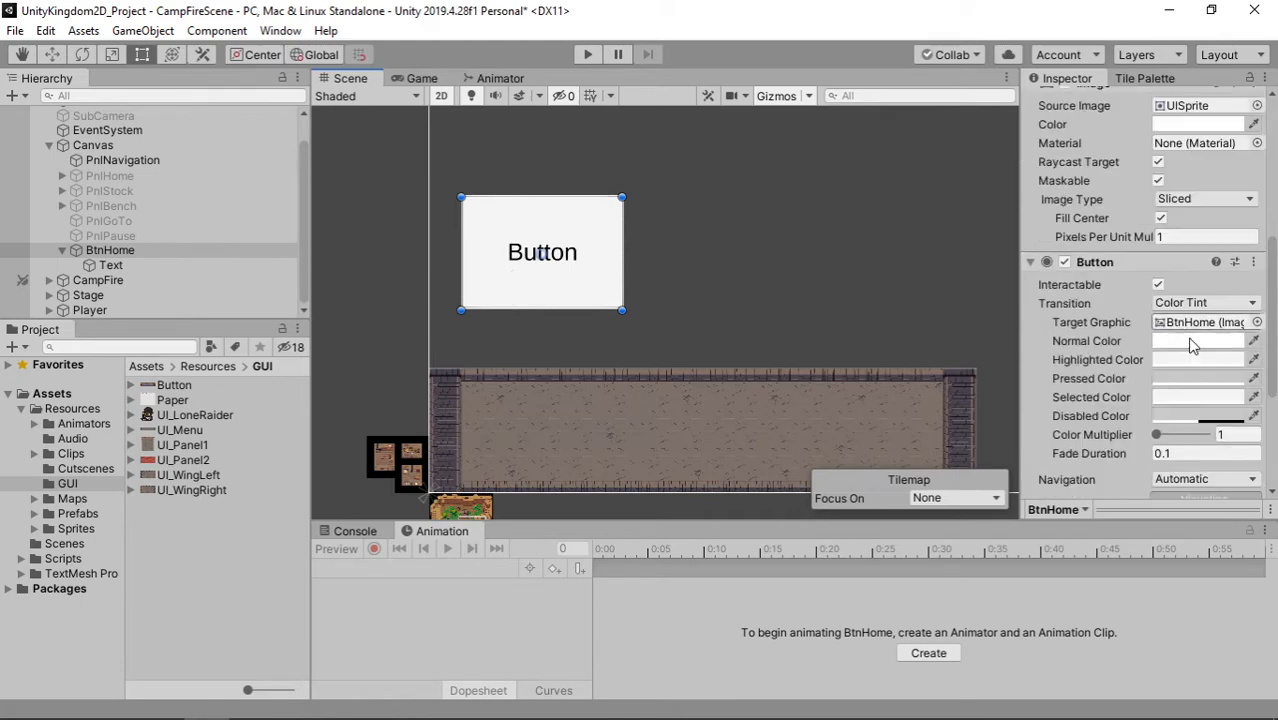
{"action": "scroll", "coordinate": [1163, 225], "scroll_direction": "up", "scroll_amount": 4}
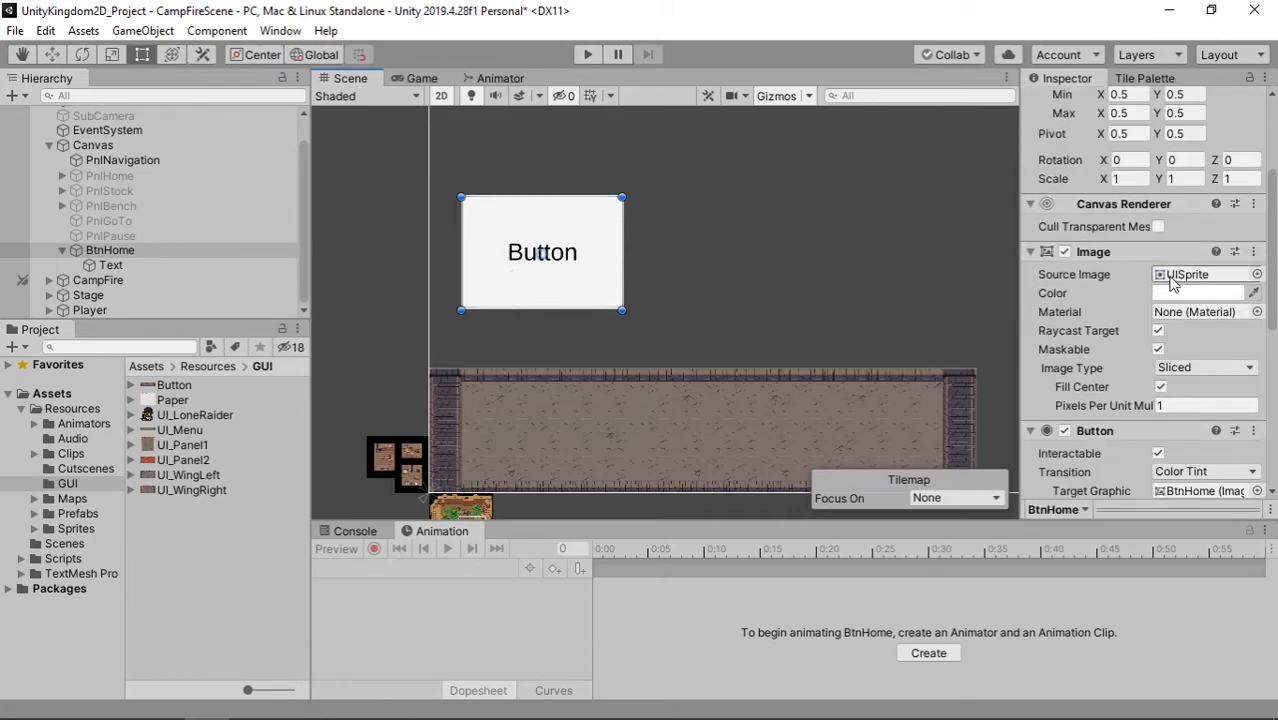
{"action": "left_click", "coordinate": [42, 528]}
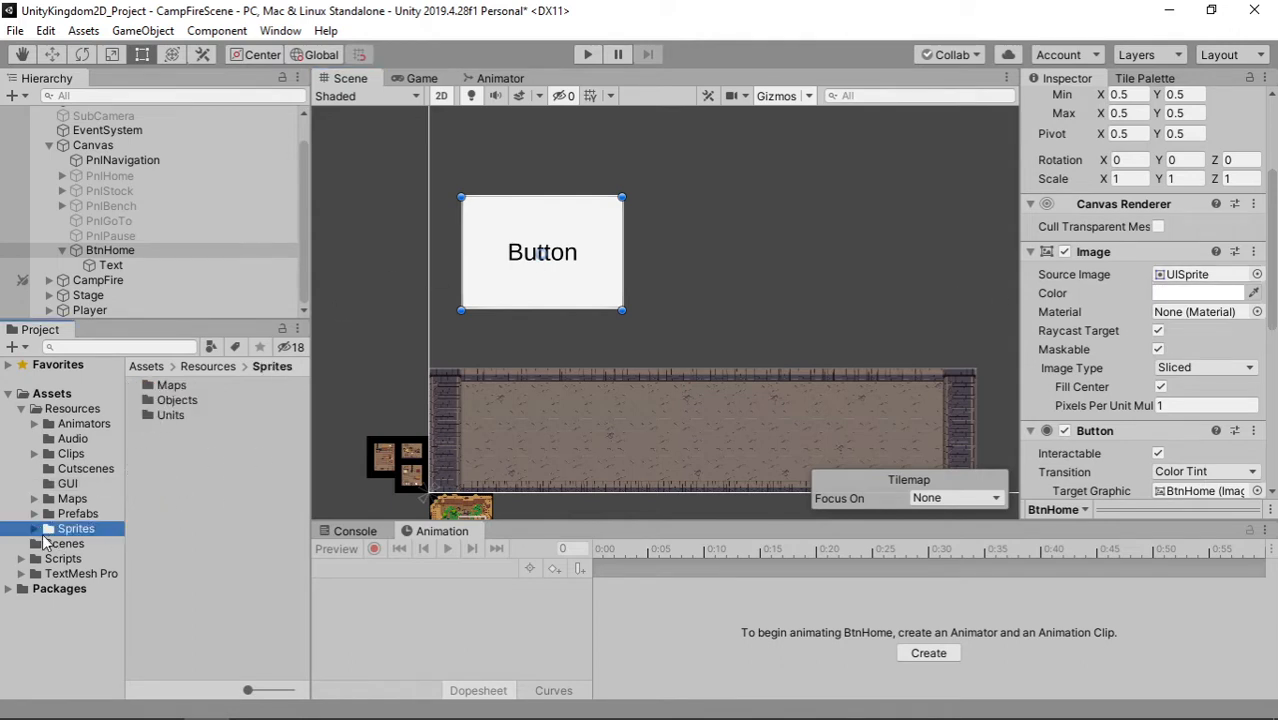
{"action": "left_click", "coordinate": [36, 529]}
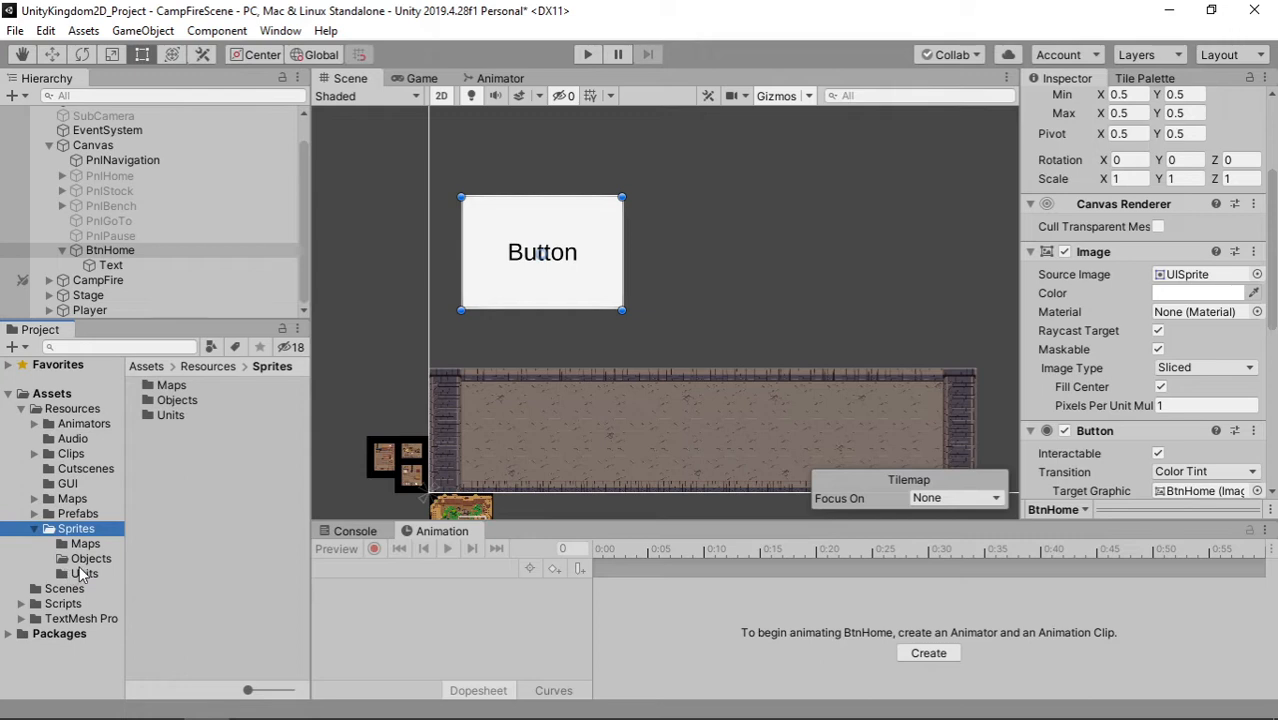
{"action": "left_click", "coordinate": [86, 560]}
{"action": "left_click", "coordinate": [194, 386]}
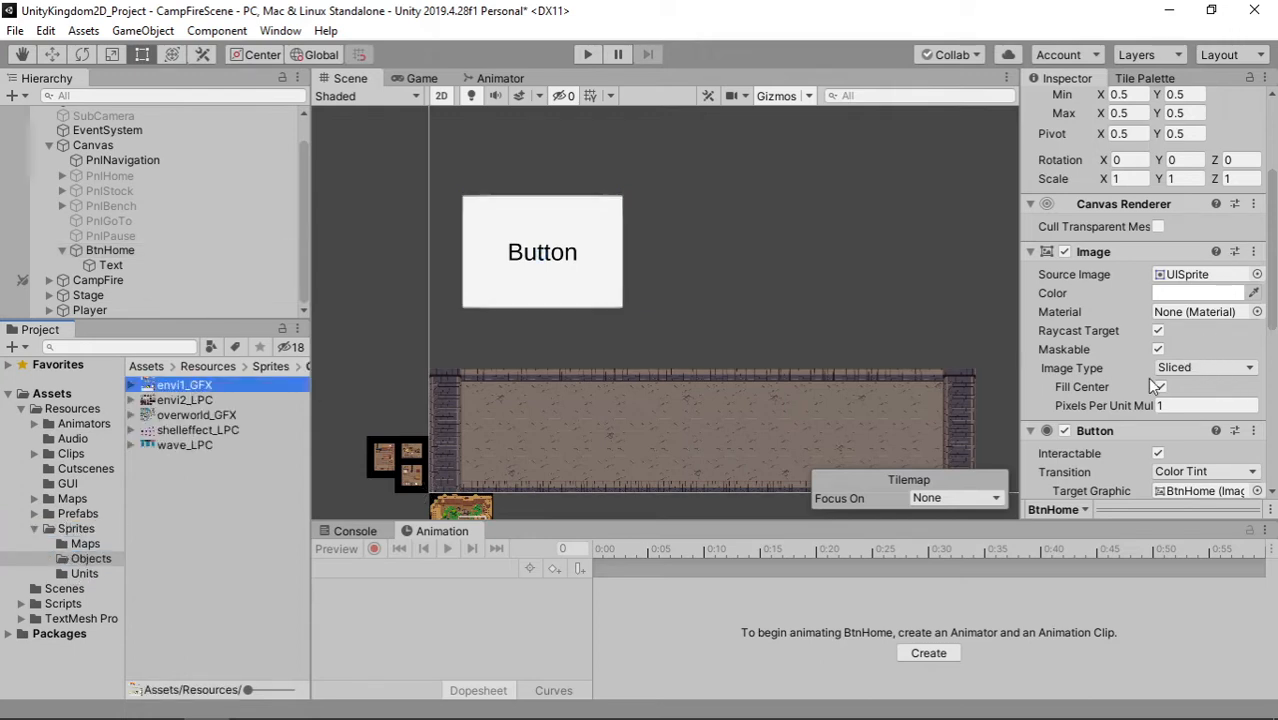
{"action": "left_click", "coordinate": [200, 386]}
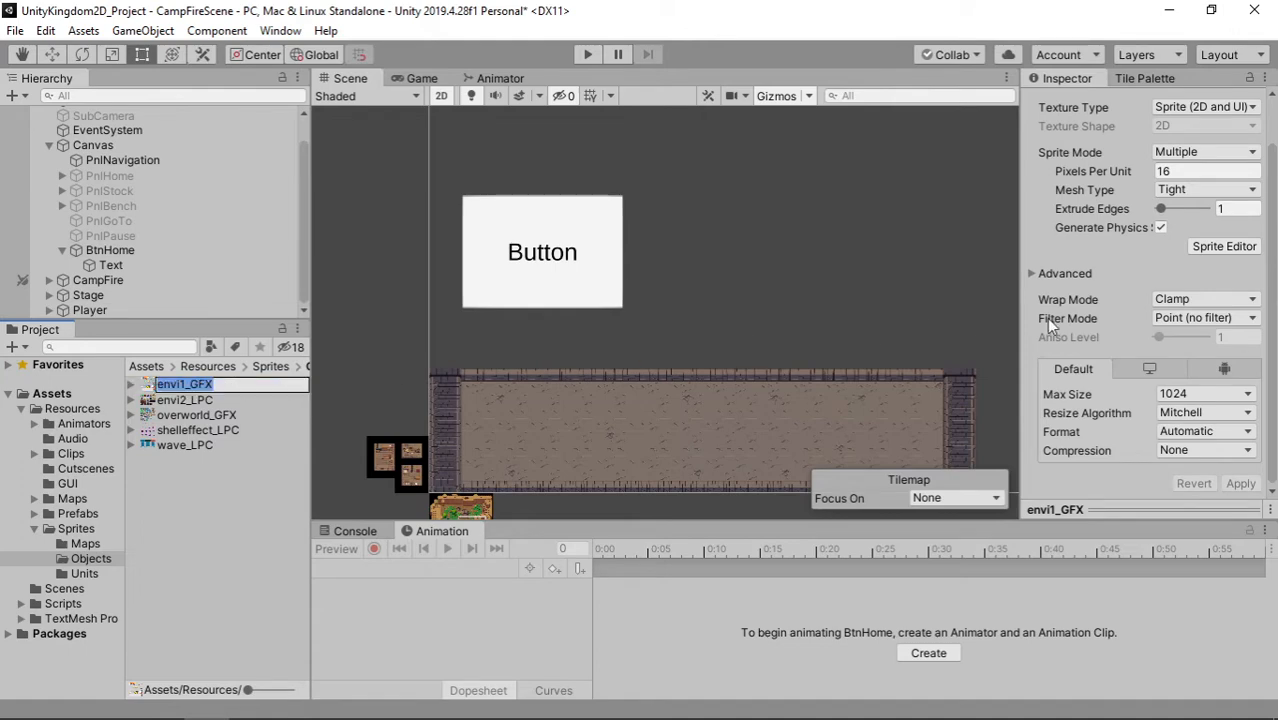
{"action": "left_click", "coordinate": [1226, 248]}
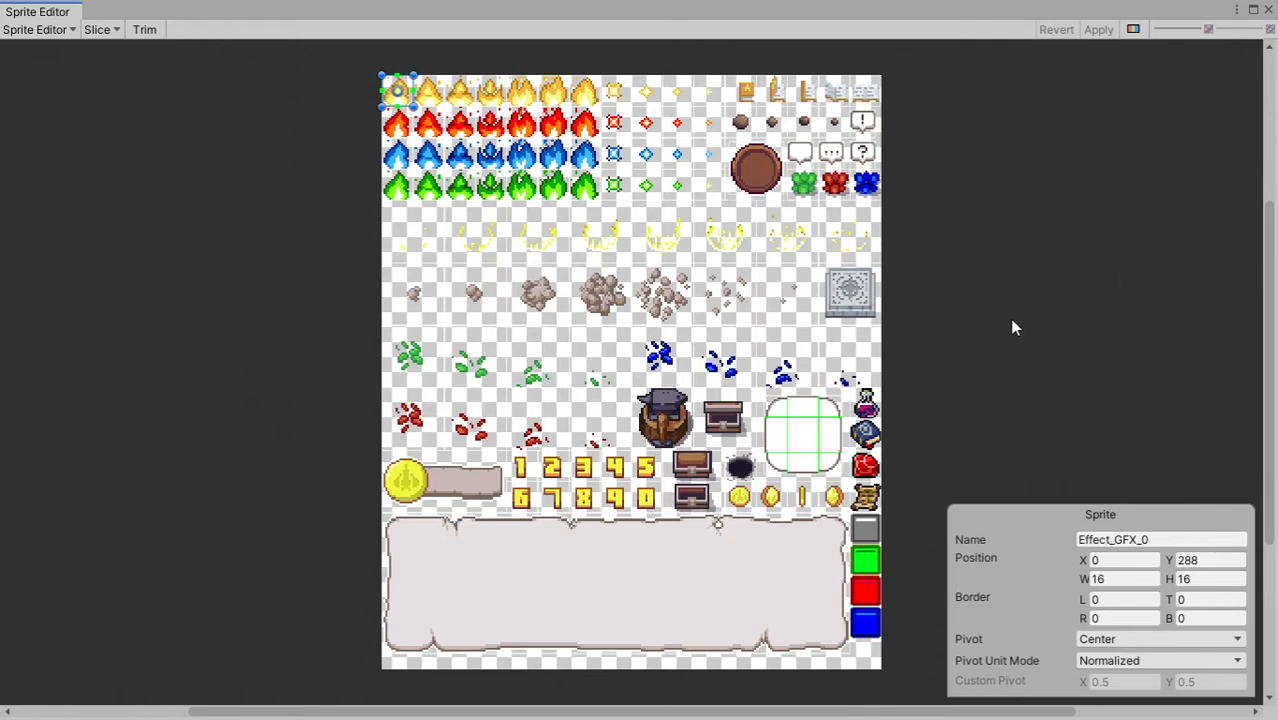
Step: Examine the round brown wooden sprite in the sheet up close and check its sprite name
{"action": "left_click", "coordinate": [756, 185]}
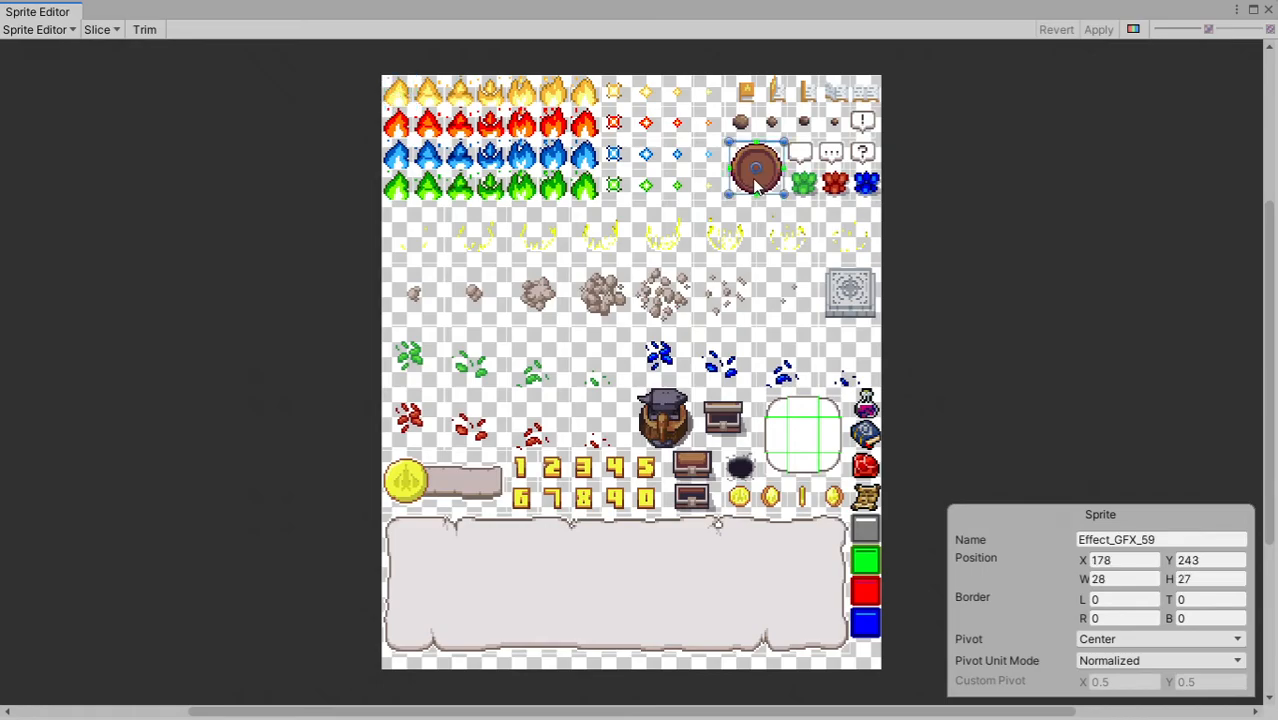
{"action": "scroll", "coordinate": [757, 175], "scroll_direction": "up", "scroll_amount": 14}
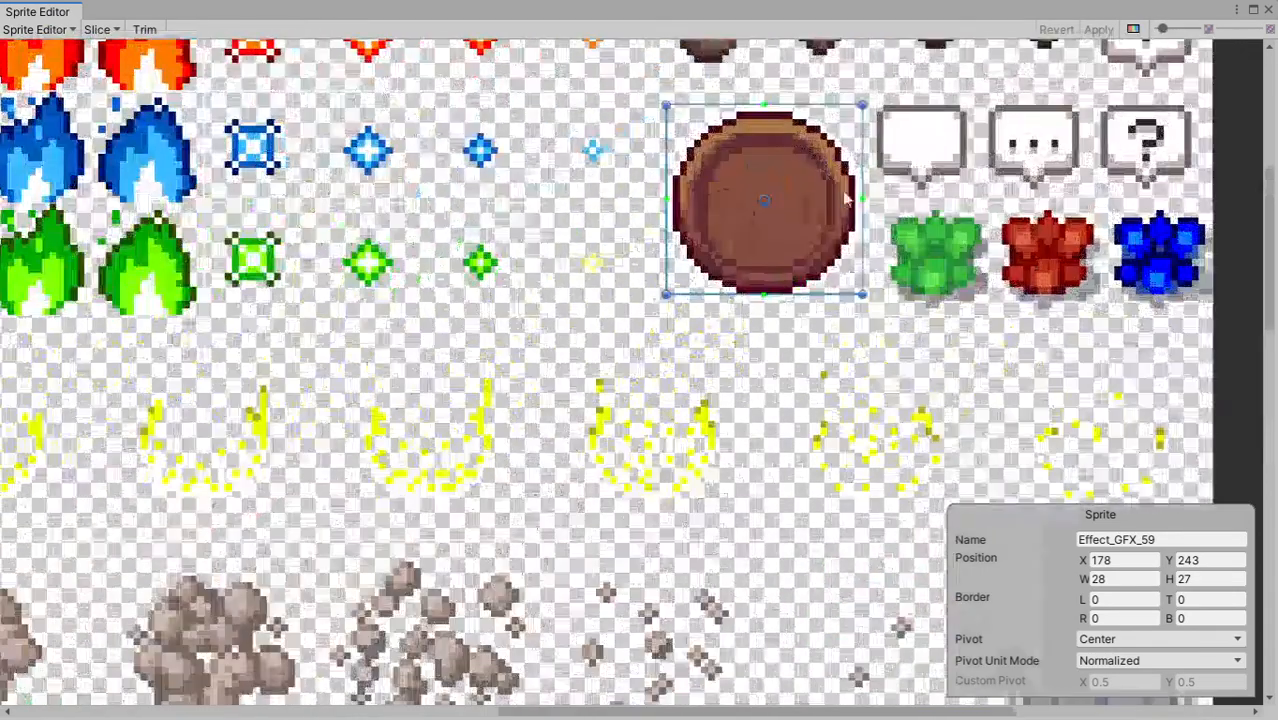
{"action": "middle_click_drag", "start_coordinate": [870, 264], "coordinate": [709, 216]}
{"action": "scroll", "coordinate": [690, 220], "scroll_direction": "up", "scroll_amount": 3}
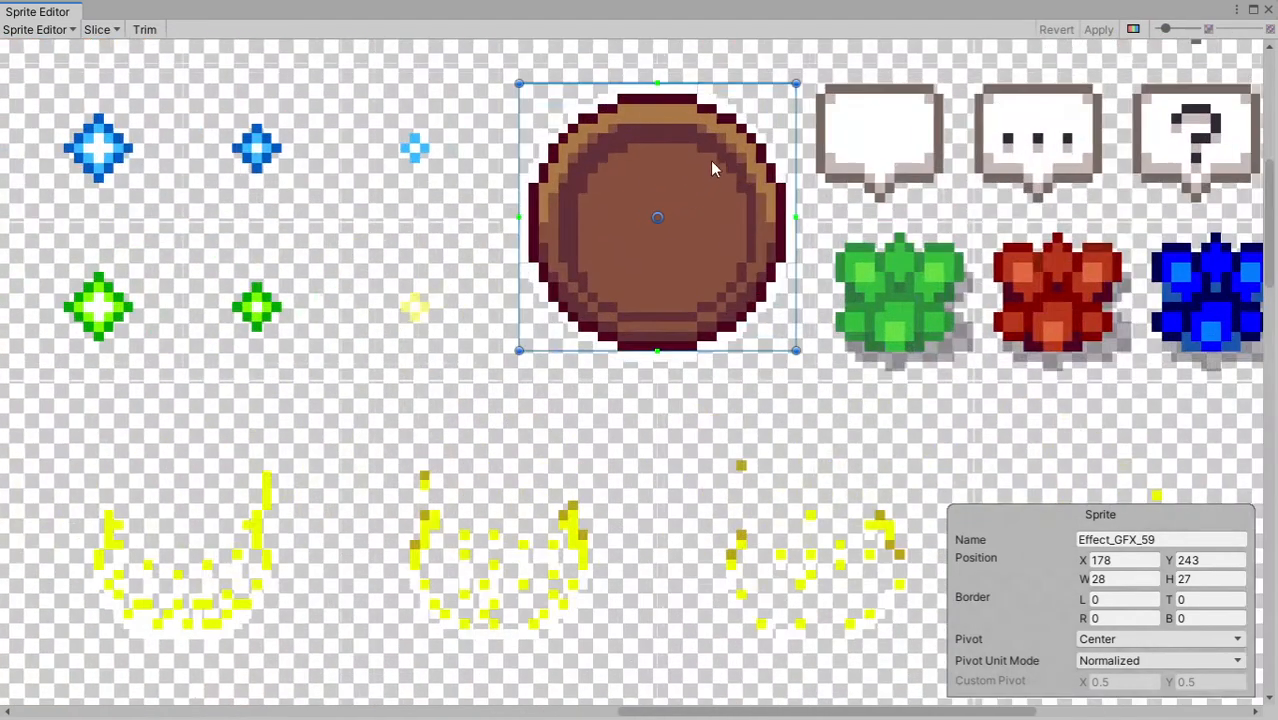
{"action": "middle_click_drag", "start_coordinate": [678, 157], "coordinate": [600, 199]}
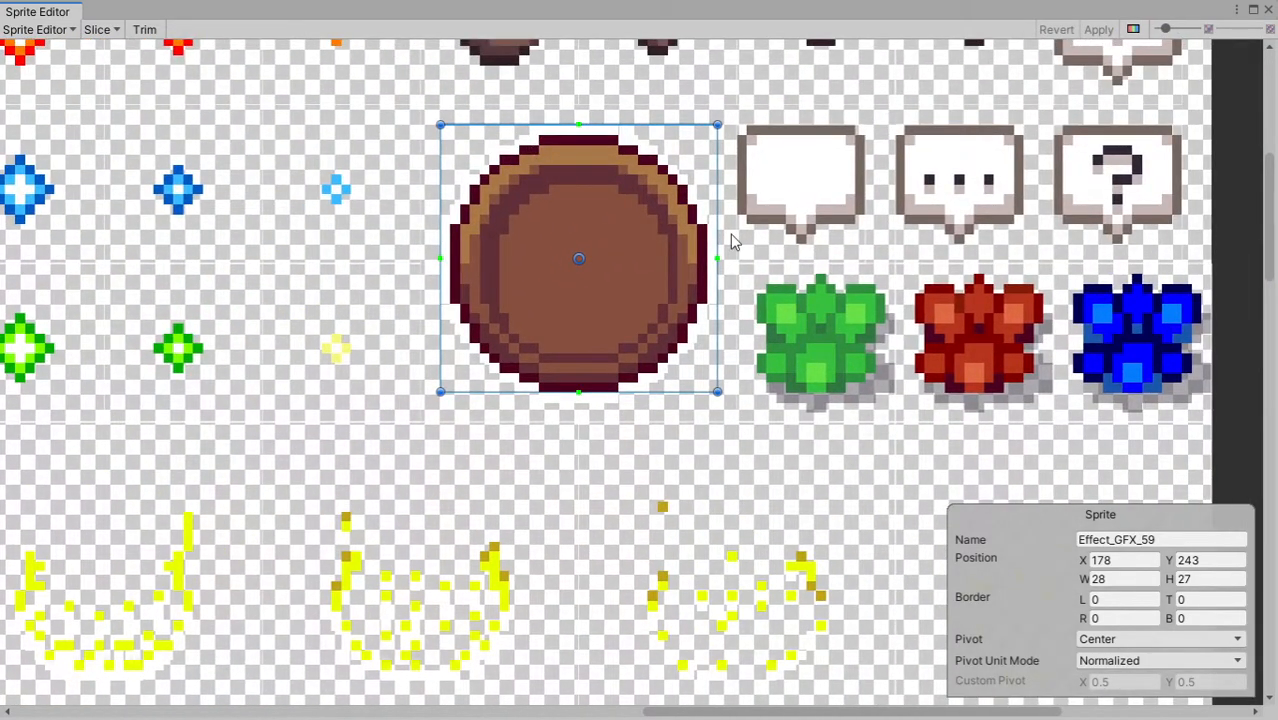
{"action": "middle_click_drag", "start_coordinate": [763, 398], "coordinate": [751, 408]}
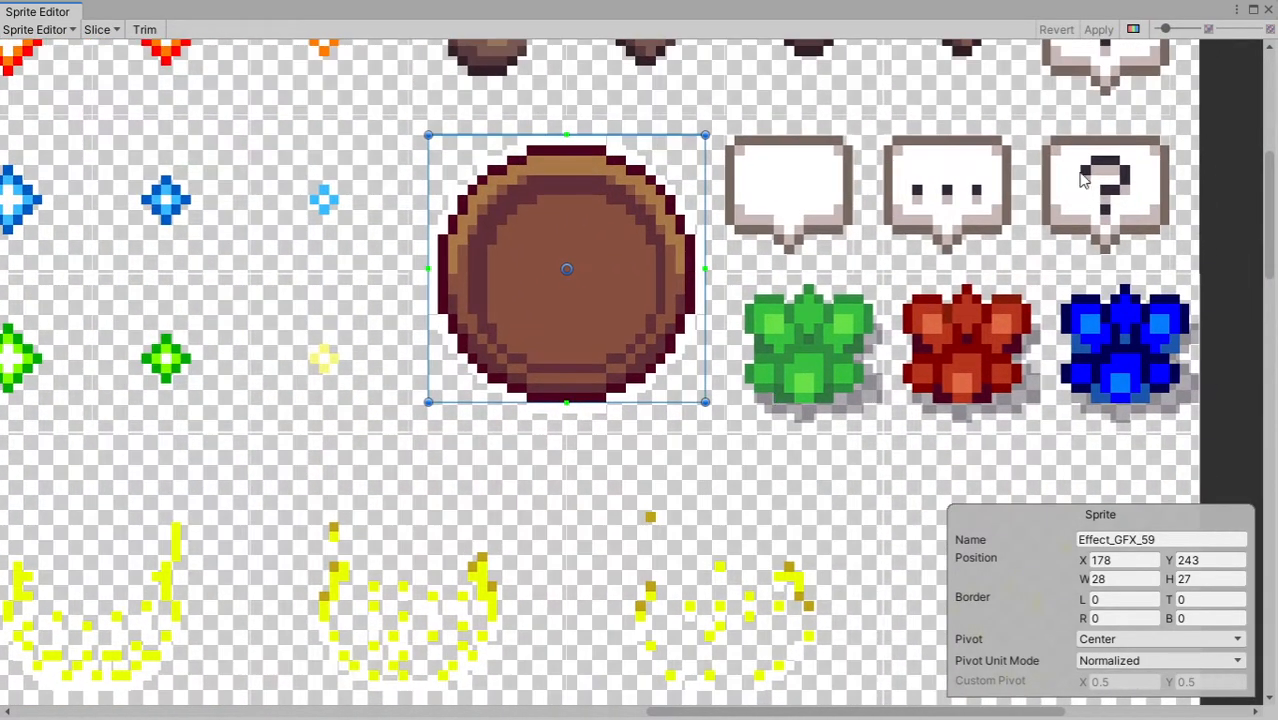
{"action": "left_click", "coordinate": [1269, 11]}
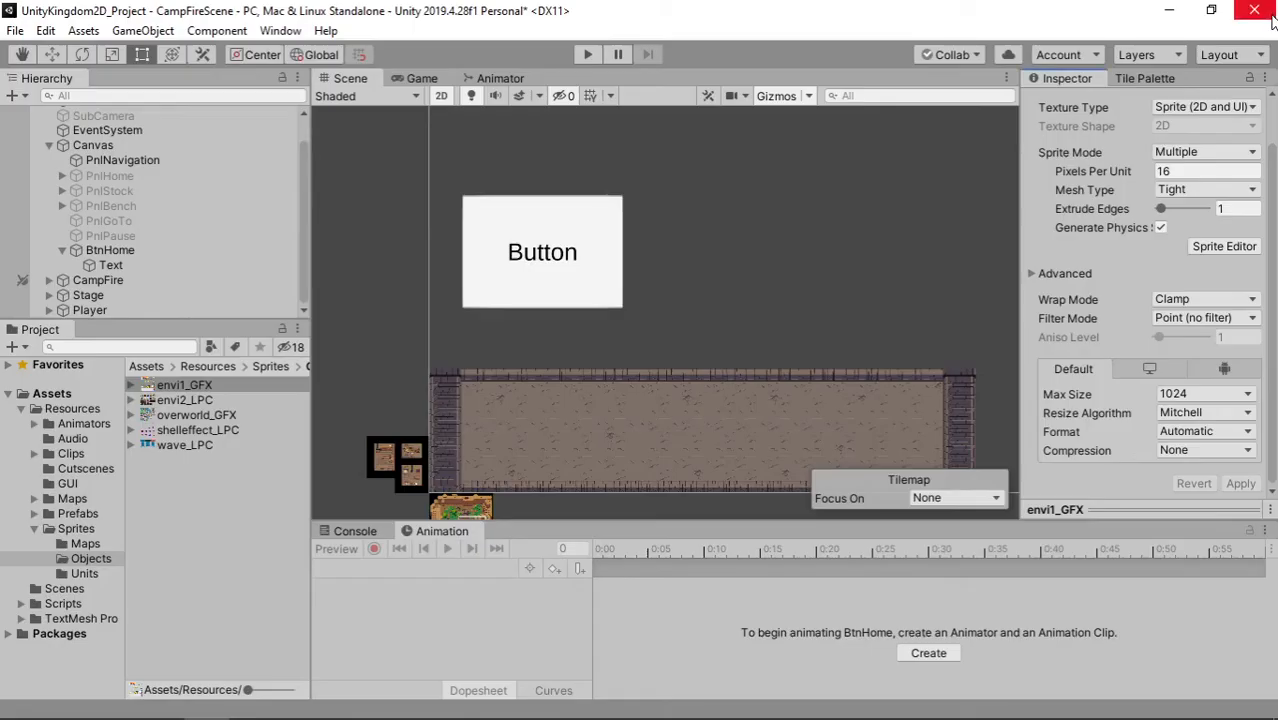
{"action": "left_click", "coordinate": [1214, 240]}
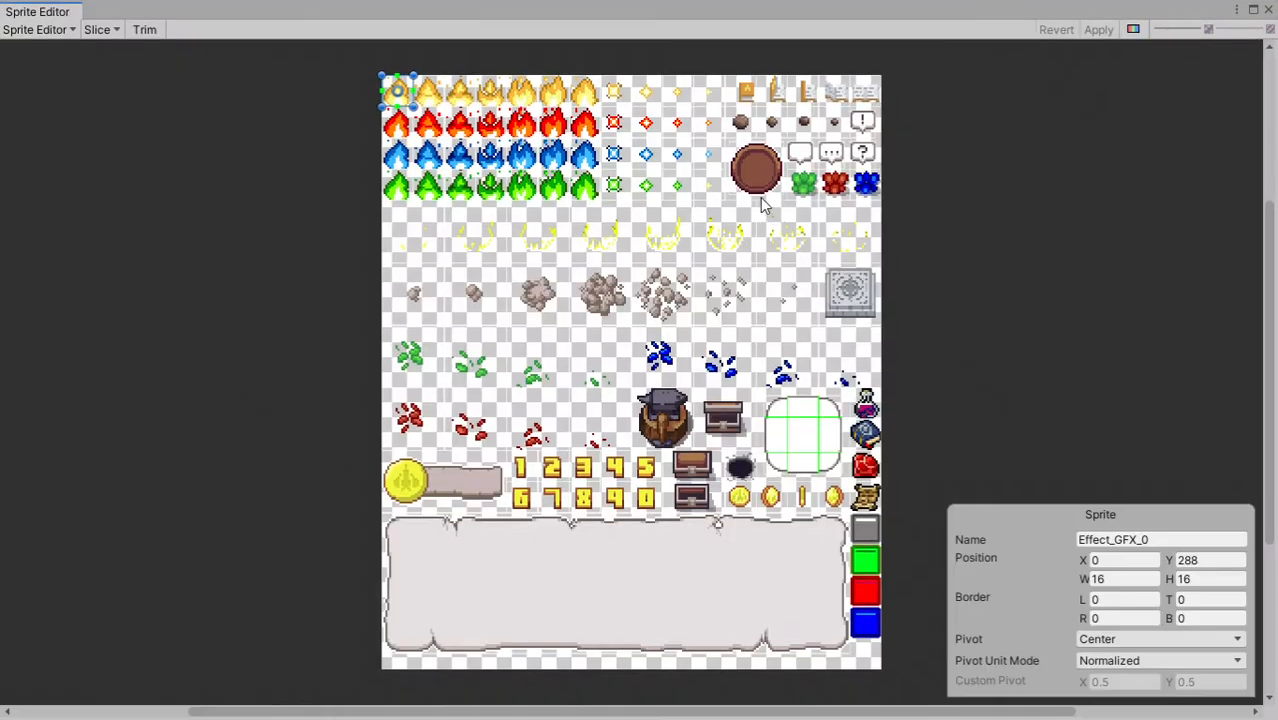
{"action": "left_click", "coordinate": [757, 182]}
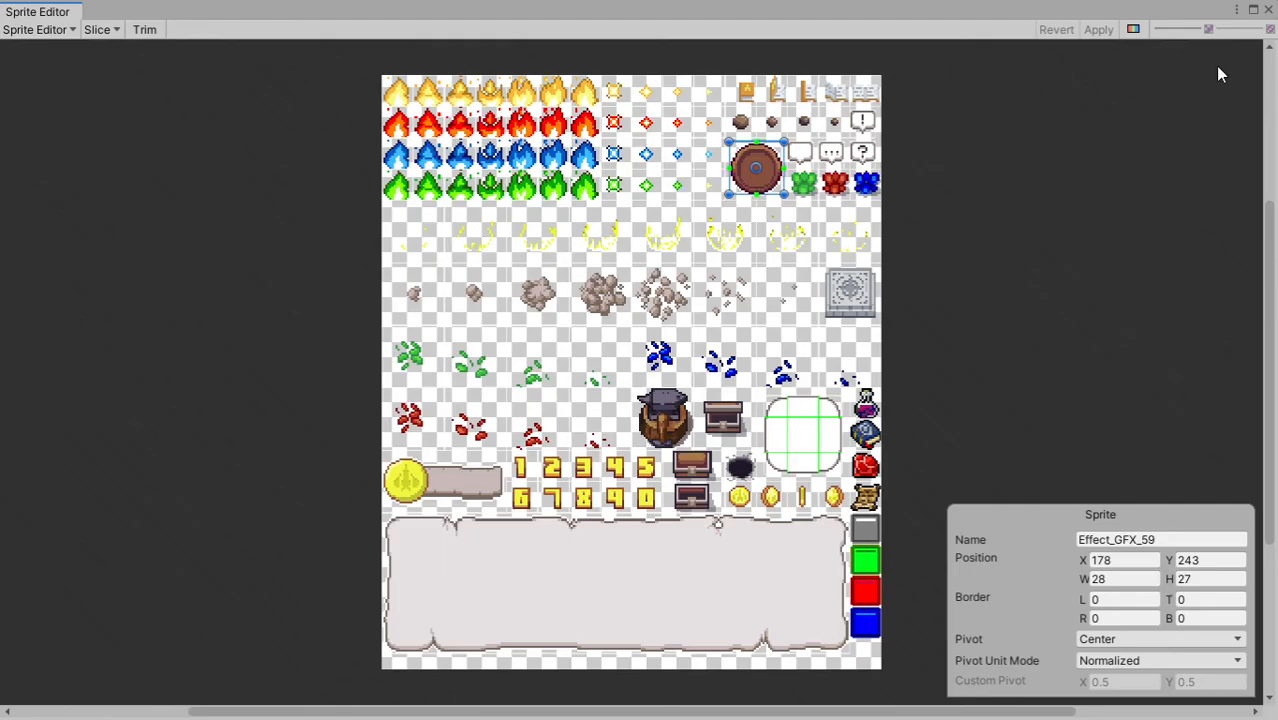
{"action": "left_click", "coordinate": [1268, 10]}
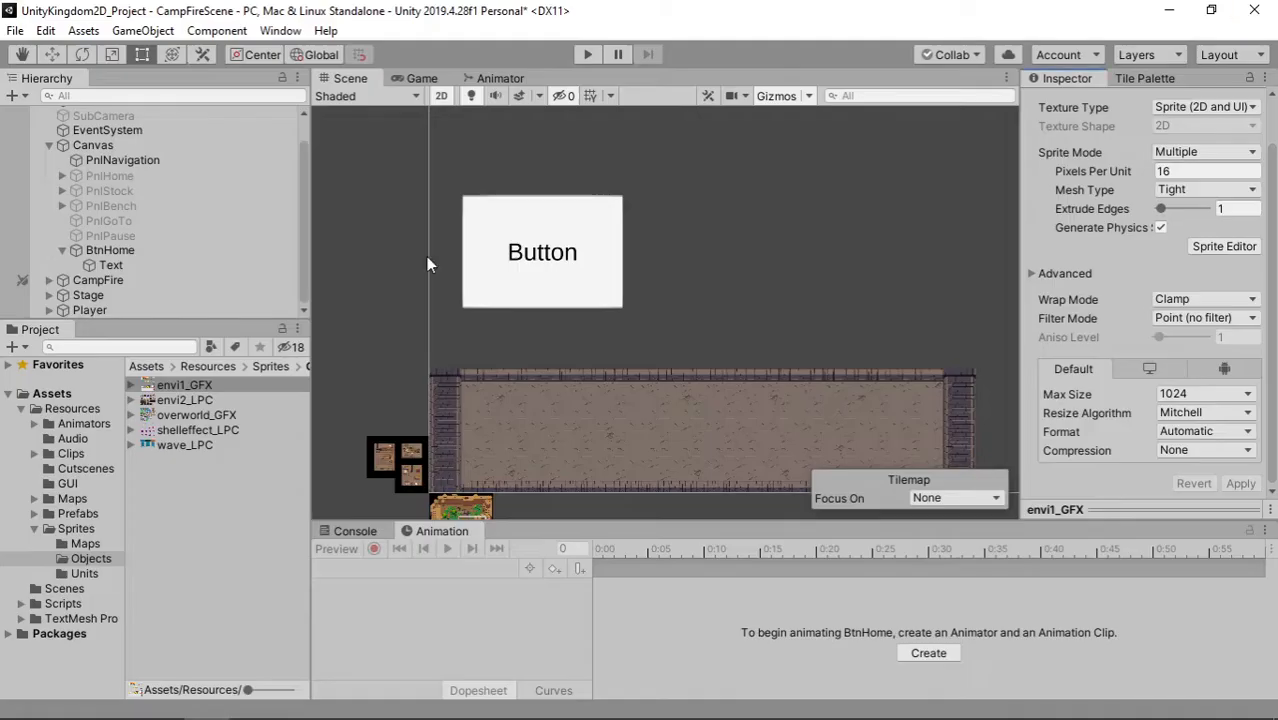
Step: Assign the Effect_GFX_59 sprite from the envi1_GFX sheet as BtnHome's source image
{"action": "left_click", "coordinate": [131, 385]}
{"action": "left_click", "coordinate": [110, 263]}
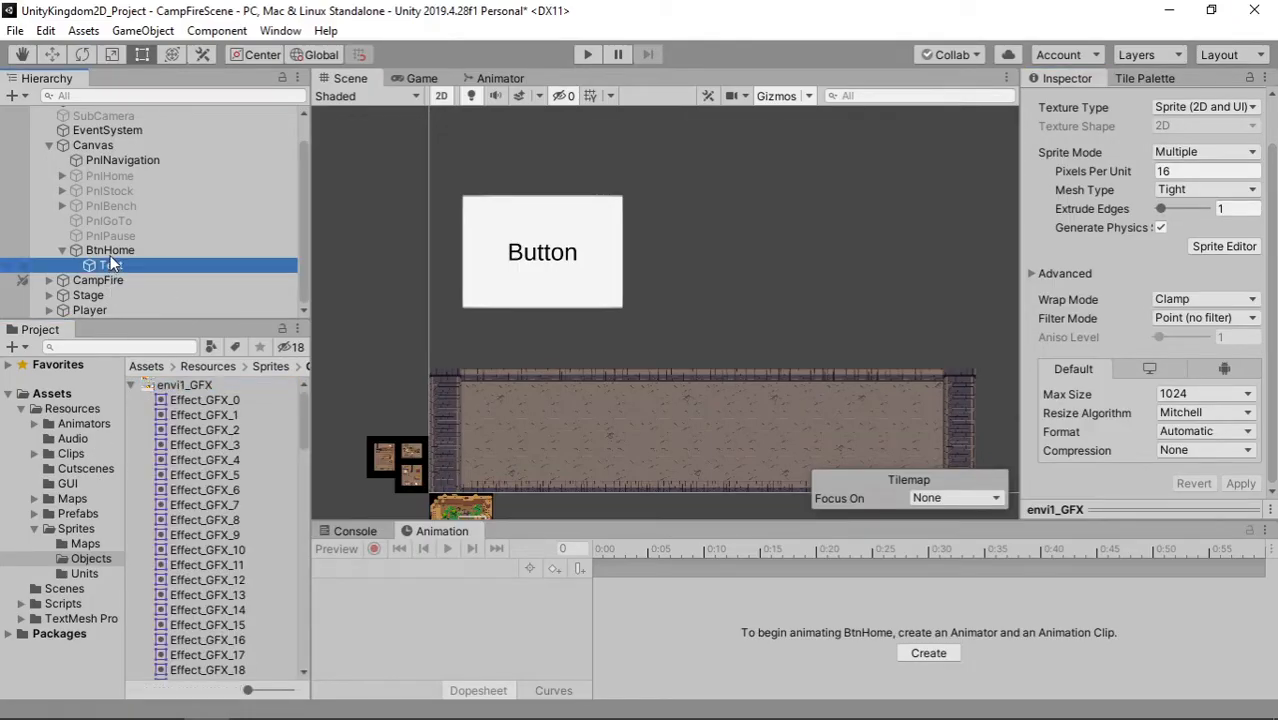
{"action": "left_click", "coordinate": [110, 250]}
{"action": "scroll", "coordinate": [219, 512], "scroll_direction": "down", "scroll_amount": 5}
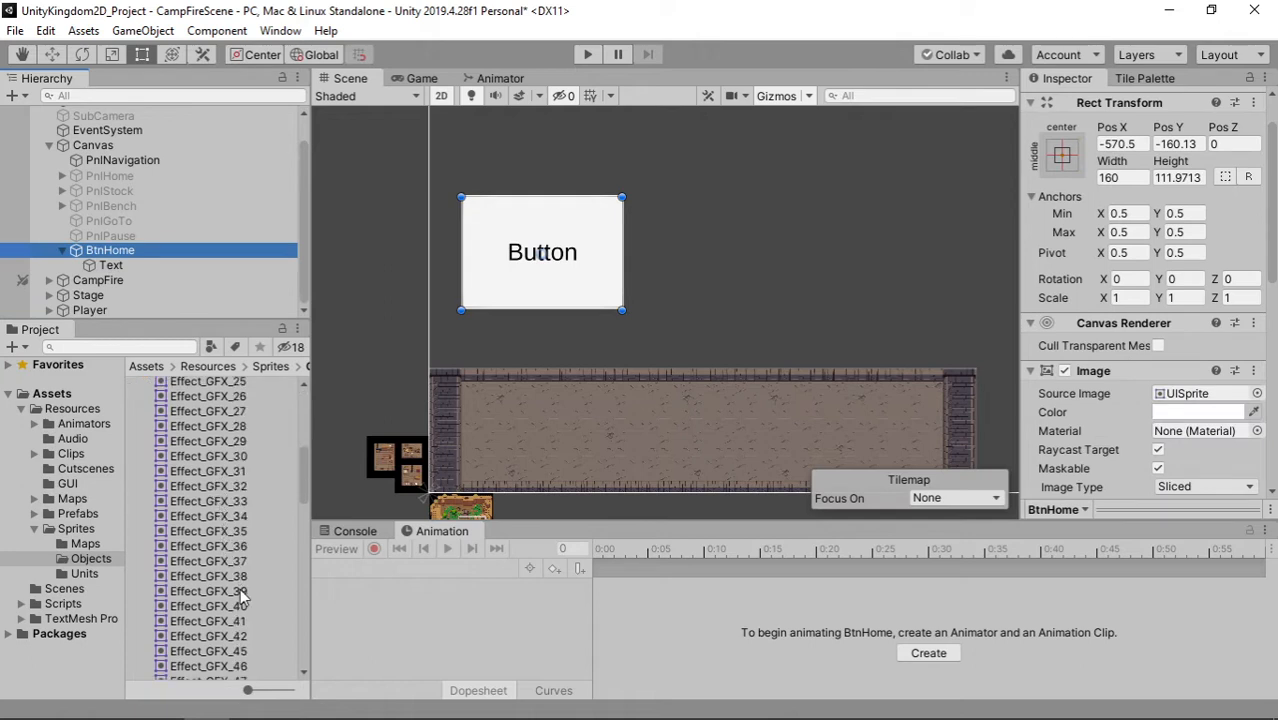
{"action": "scroll", "coordinate": [240, 590], "scroll_direction": "down", "scroll_amount": 3}
{"action": "scroll", "coordinate": [230, 625], "scroll_direction": "down", "scroll_amount": 3}
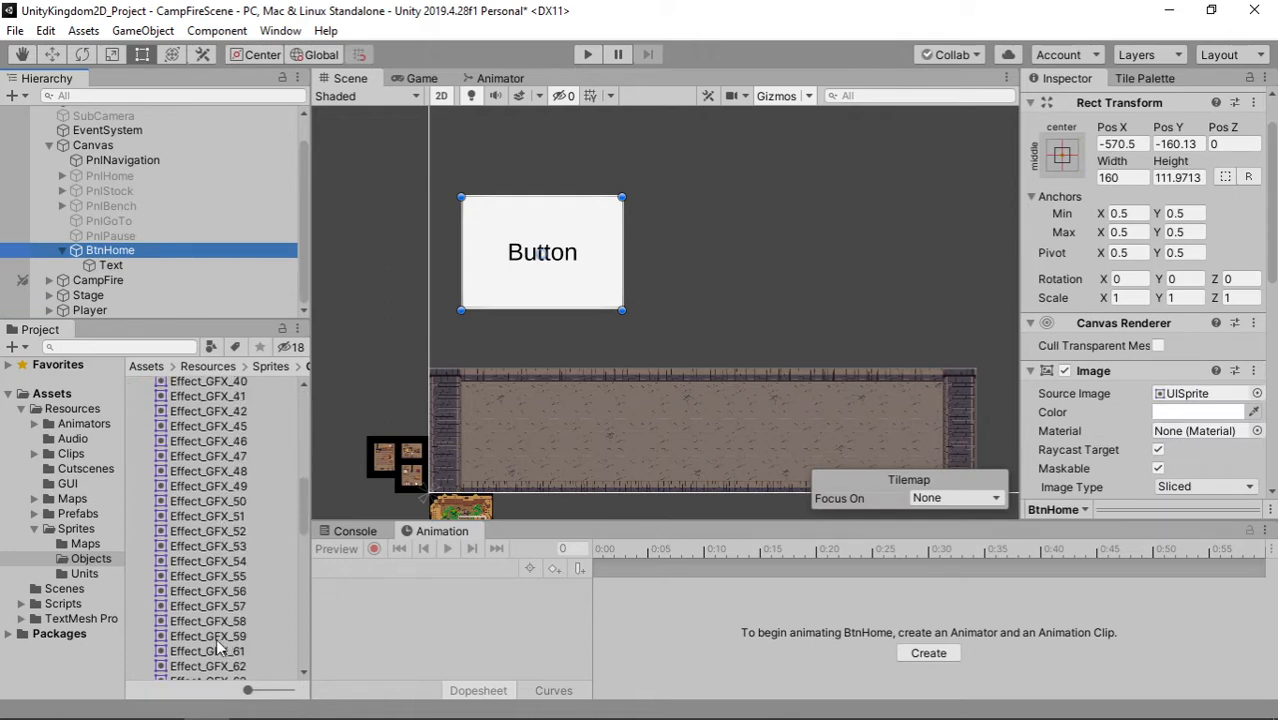
{"action": "left_click_drag", "start_coordinate": [216, 637], "coordinate": [1188, 400]}
Step: Shrink BtnHome's text box to a narrow strip along the button's lower edge
{"action": "scroll", "coordinate": [565, 310], "scroll_direction": "up", "scroll_amount": 3}
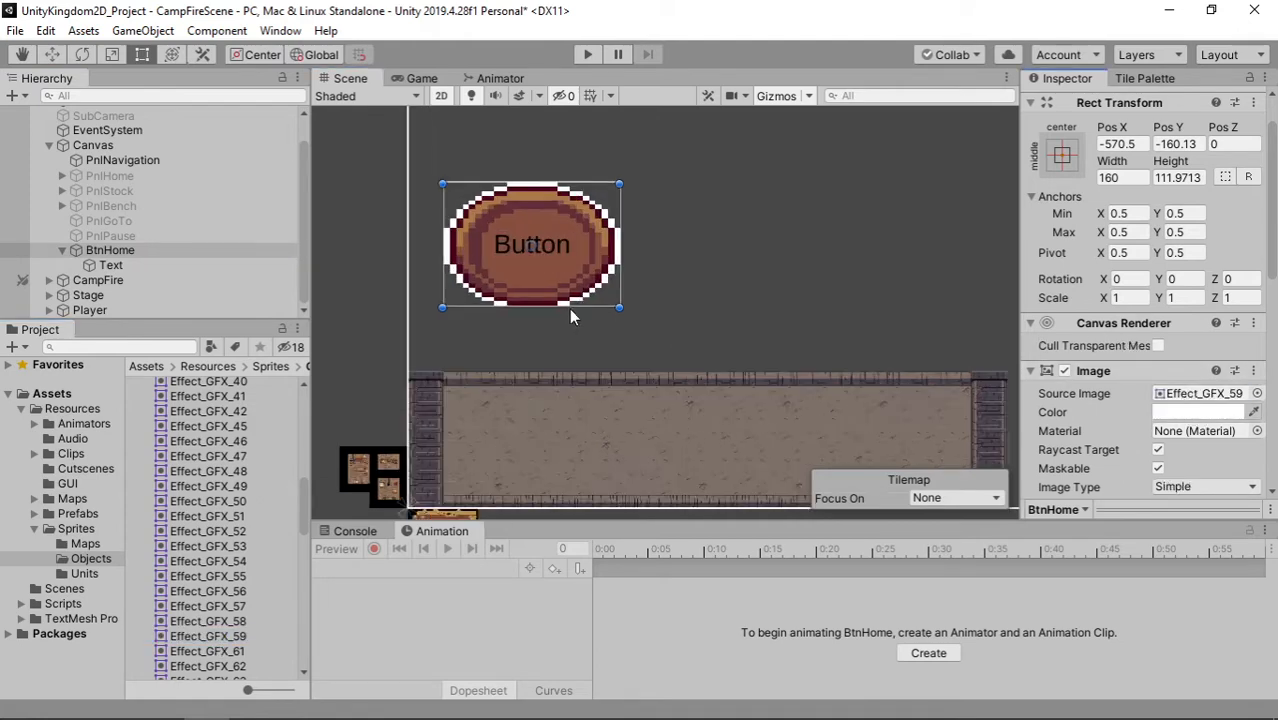
{"action": "left_click", "coordinate": [150, 265]}
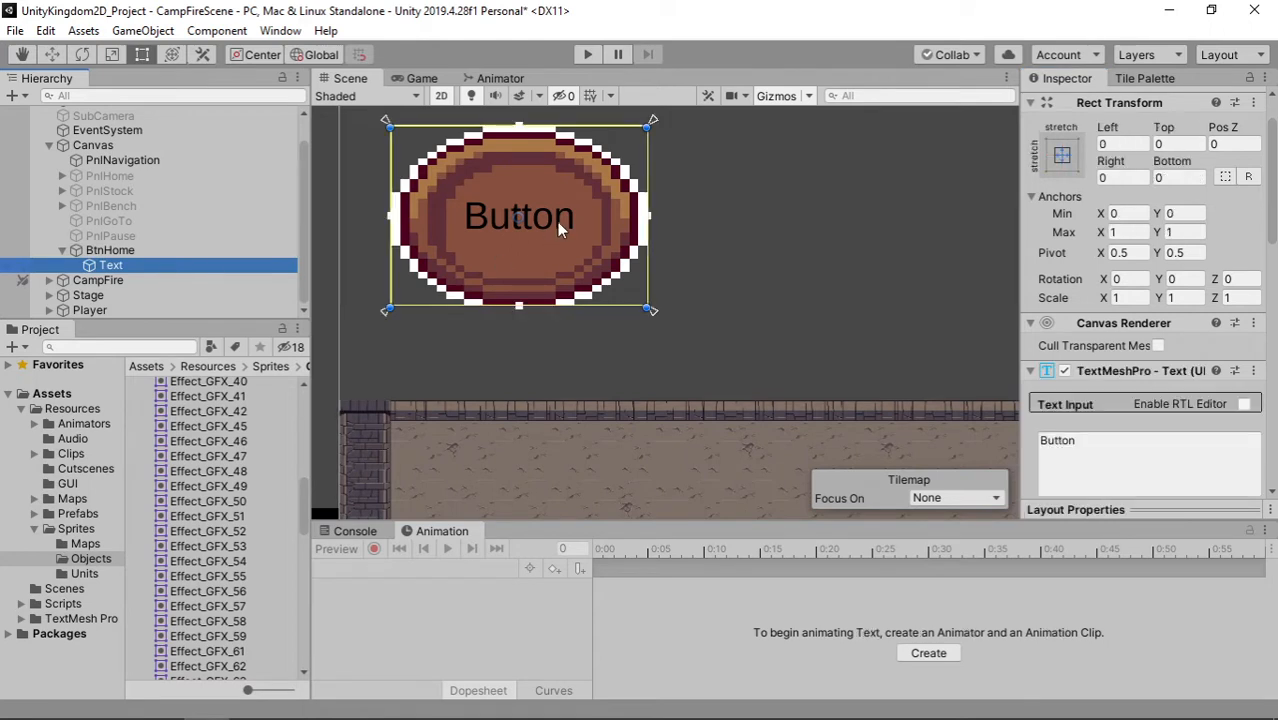
{"action": "left_click_drag", "start_coordinate": [566, 123], "coordinate": [596, 305]}
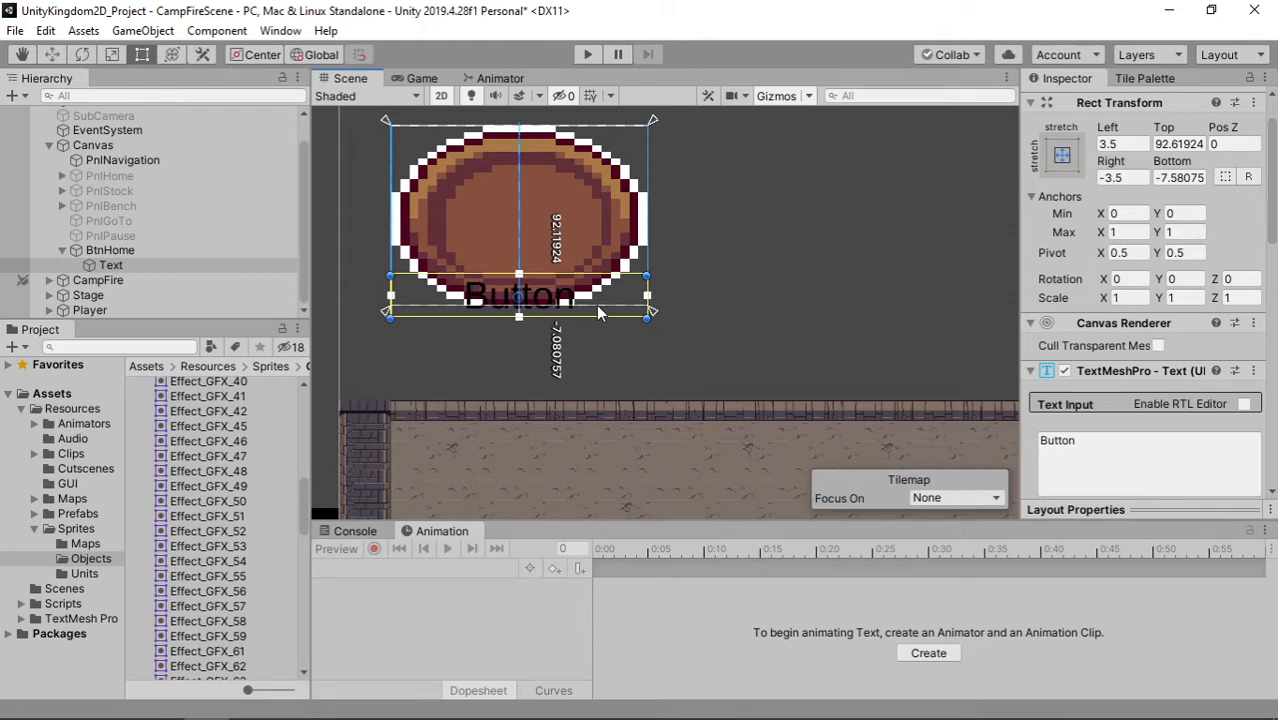
Step: Resize BtnHome to a nearly circular shape, with its width set to 95 and its height slightly smaller
{"action": "left_click", "coordinate": [625, 207]}
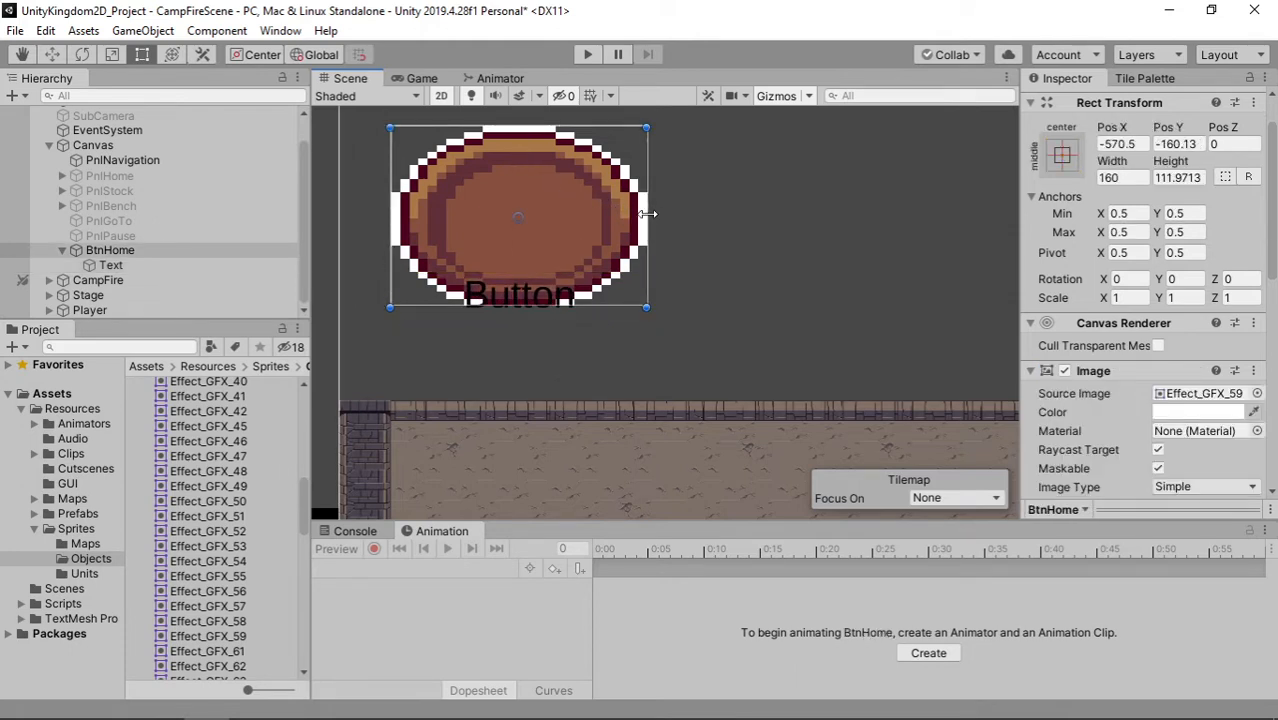
{"action": "left_click_drag", "start_coordinate": [648, 213], "coordinate": [509, 160]}
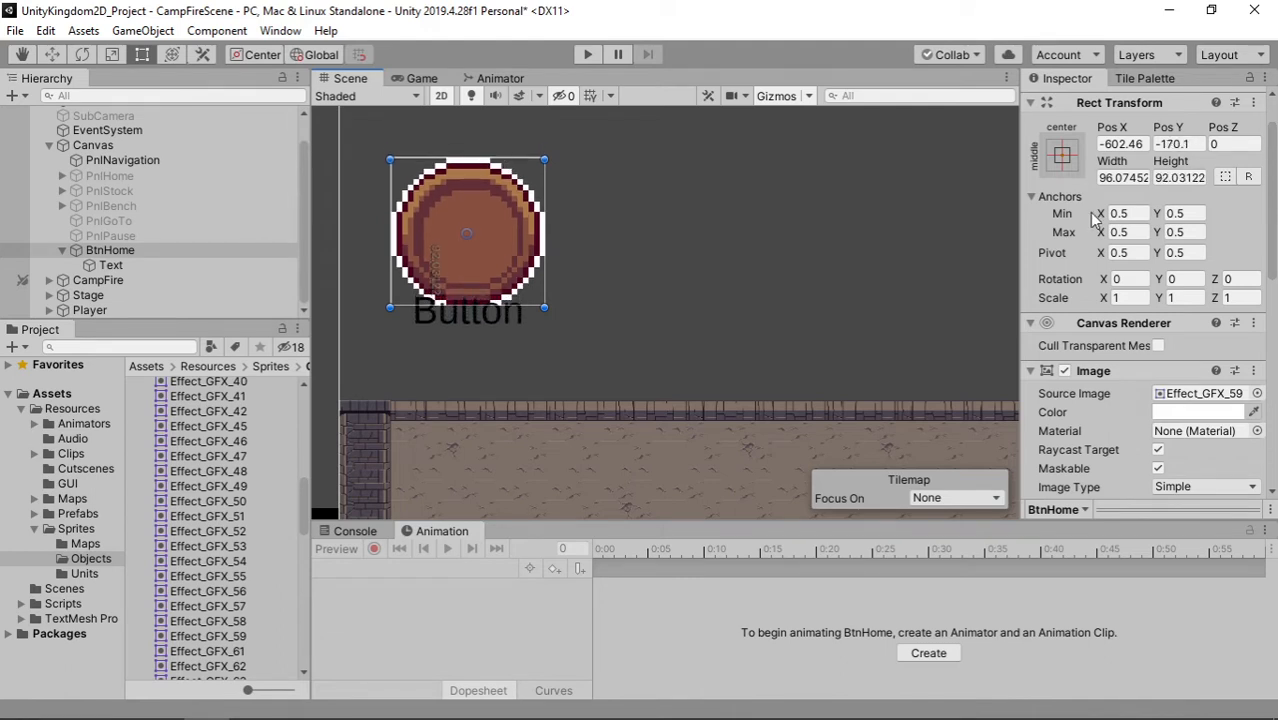
{"action": "left_click", "coordinate": [1107, 178]}
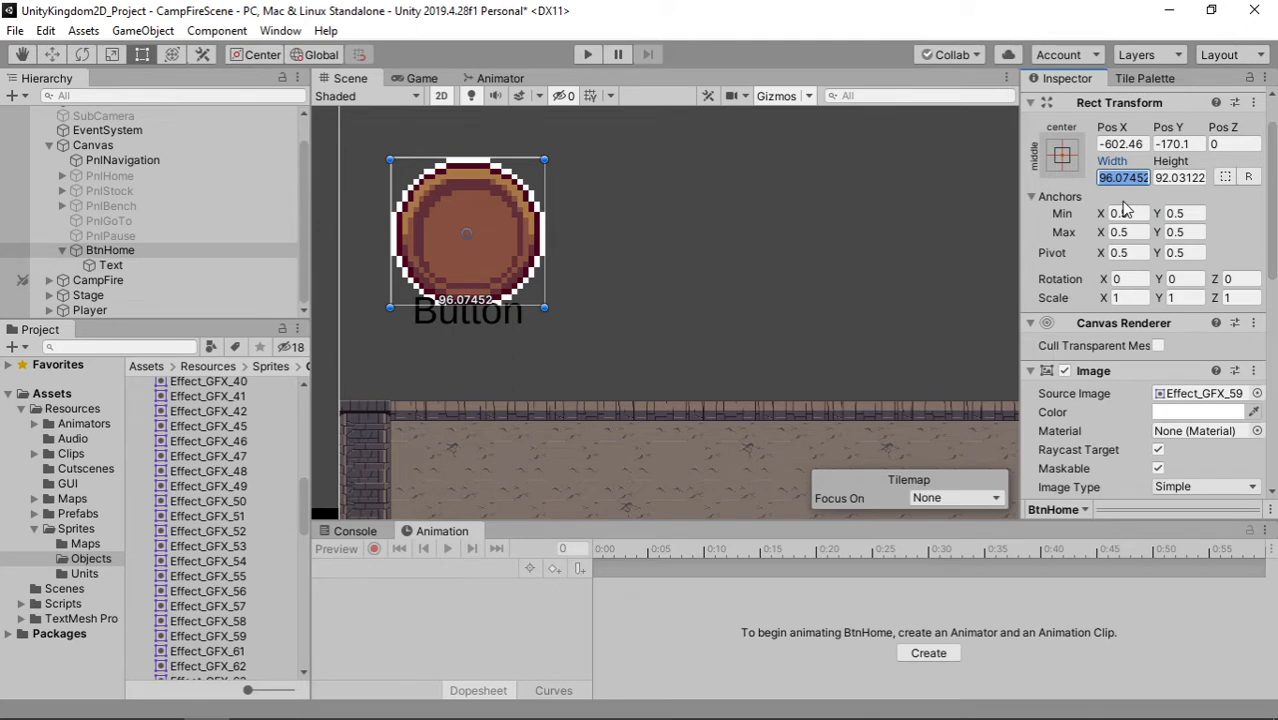
{"action": "type", "text": "95"}
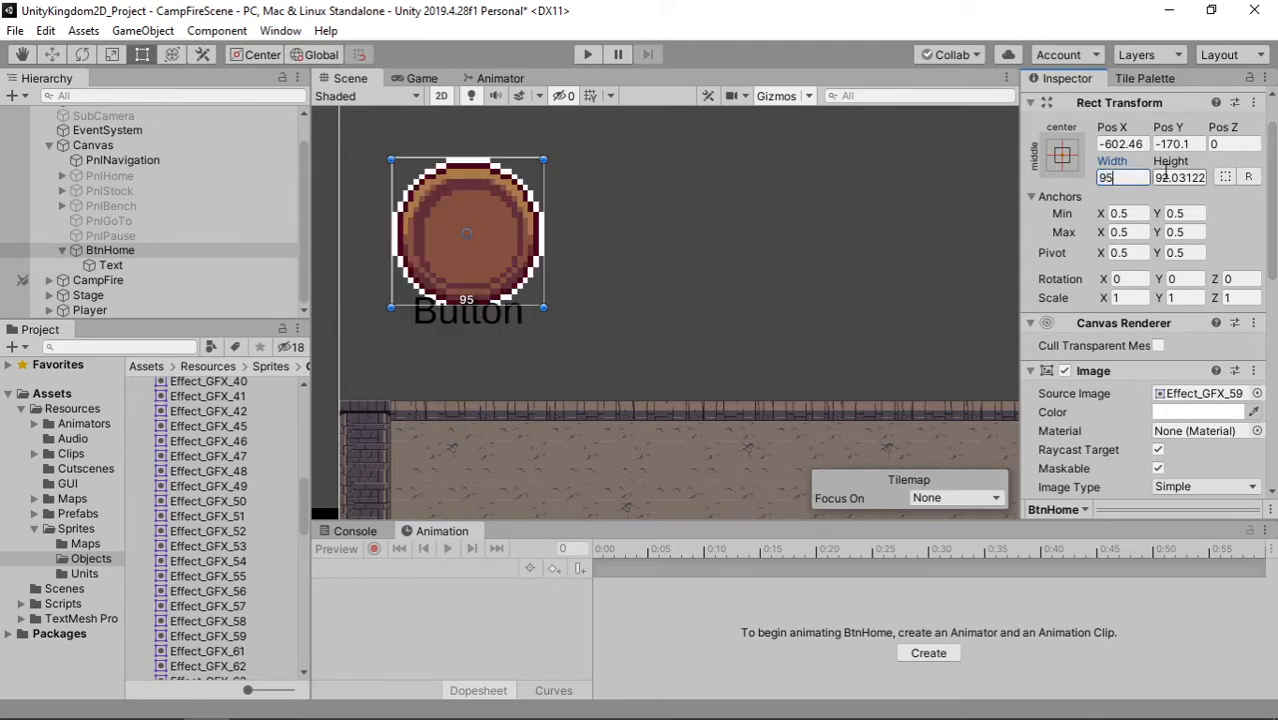
{"action": "left_click", "coordinate": [1166, 174]}
{"action": "type", "text": "96"}
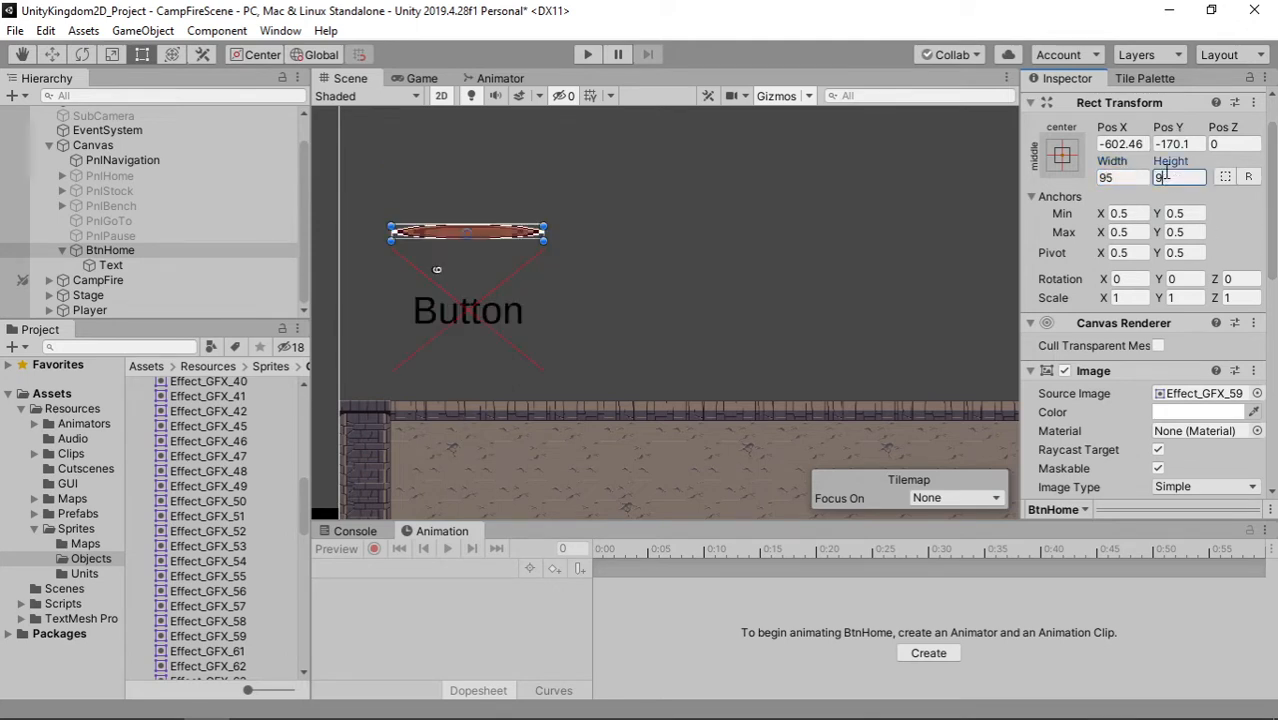
Step: Move the label up slightly over the button's lower rim and make it bold with black (000000) vertex color
{"action": "left_click", "coordinate": [110, 265]}
{"action": "mouse_move", "coordinate": [509, 316]}
{"action": "left_mouse_down"}
{"action": "mouse_move", "coordinate": [507, 340]}
{"action": "mouse_move", "coordinate": [517, 295]}
{"action": "left_mouse_up"}
{"action": "scroll", "coordinate": [1160, 425], "scroll_direction": "down", "scroll_amount": 3}
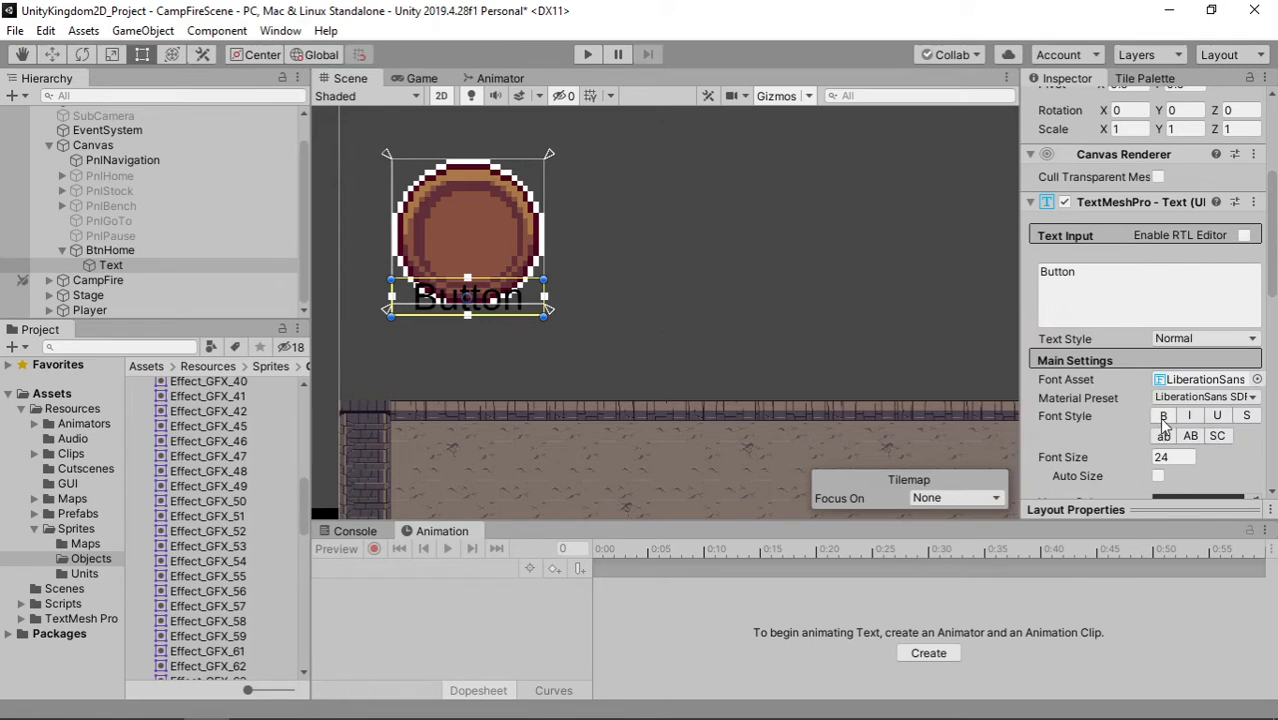
{"action": "left_click", "coordinate": [1163, 415]}
{"action": "scroll", "coordinate": [1165, 414], "scroll_direction": "down", "scroll_amount": 3}
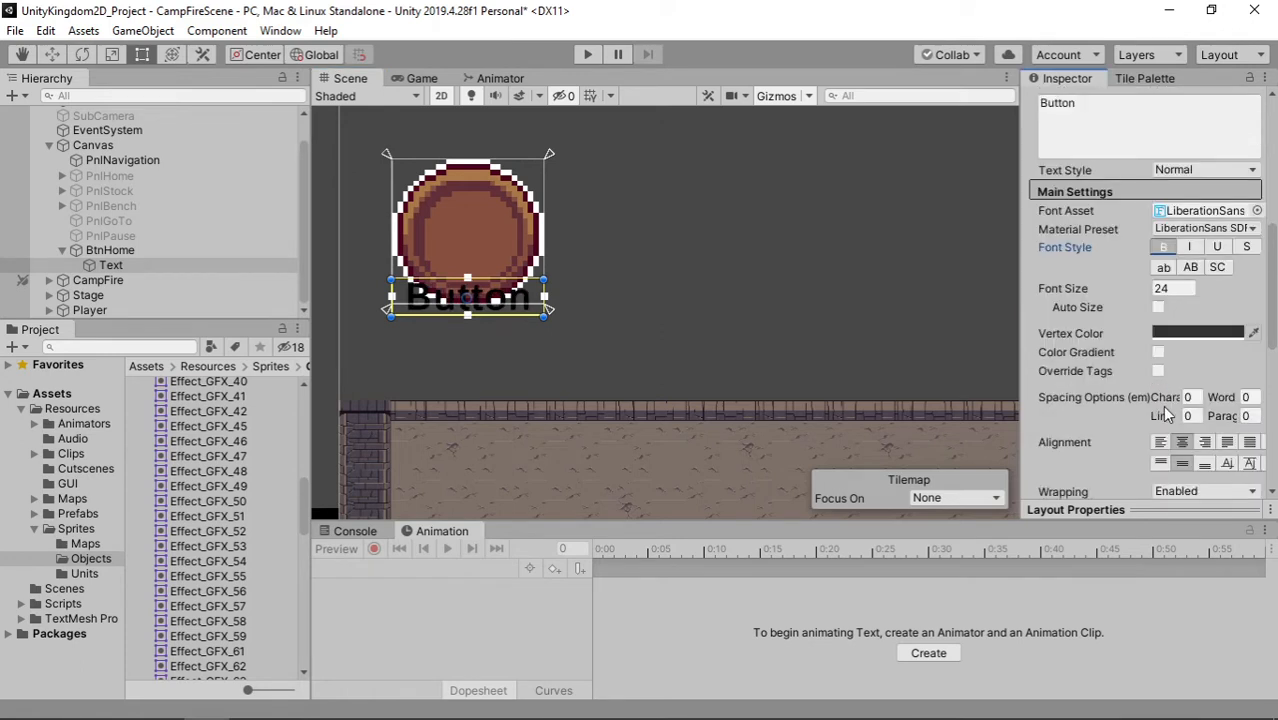
{"action": "left_click", "coordinate": [1165, 334]}
{"action": "left_click", "coordinate": [1118, 374]}
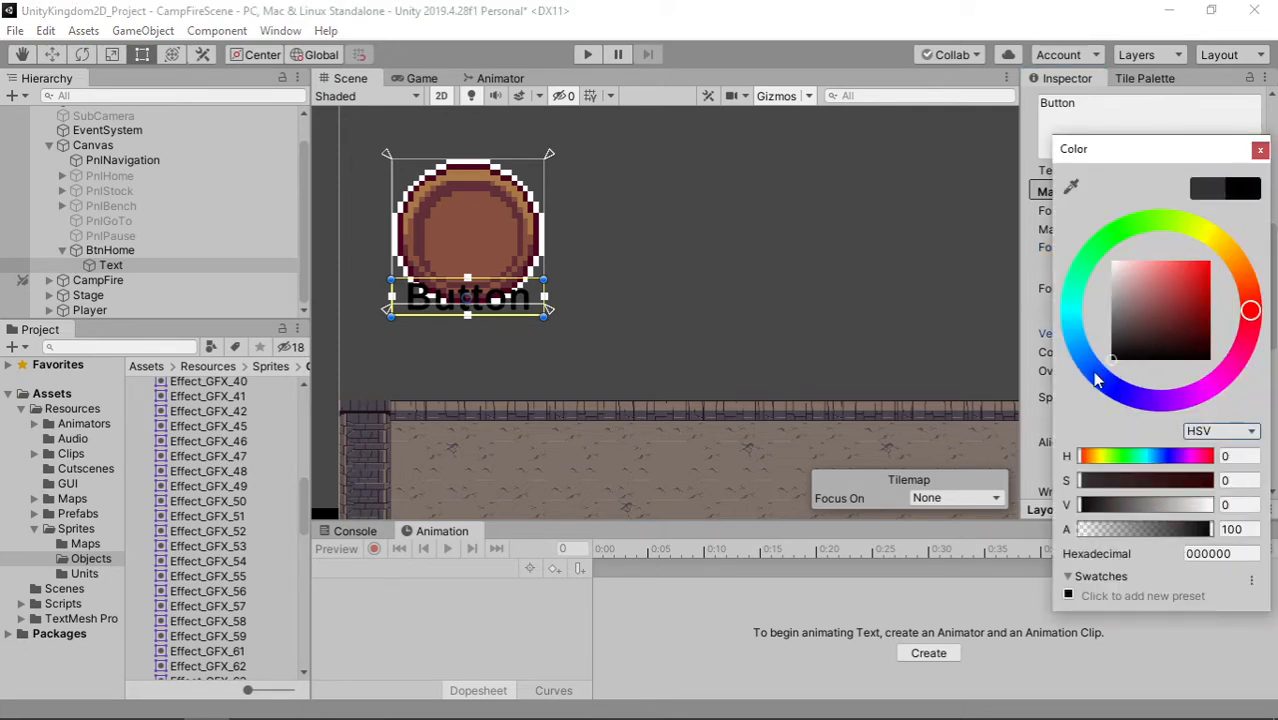
{"action": "left_click", "coordinate": [1260, 150]}
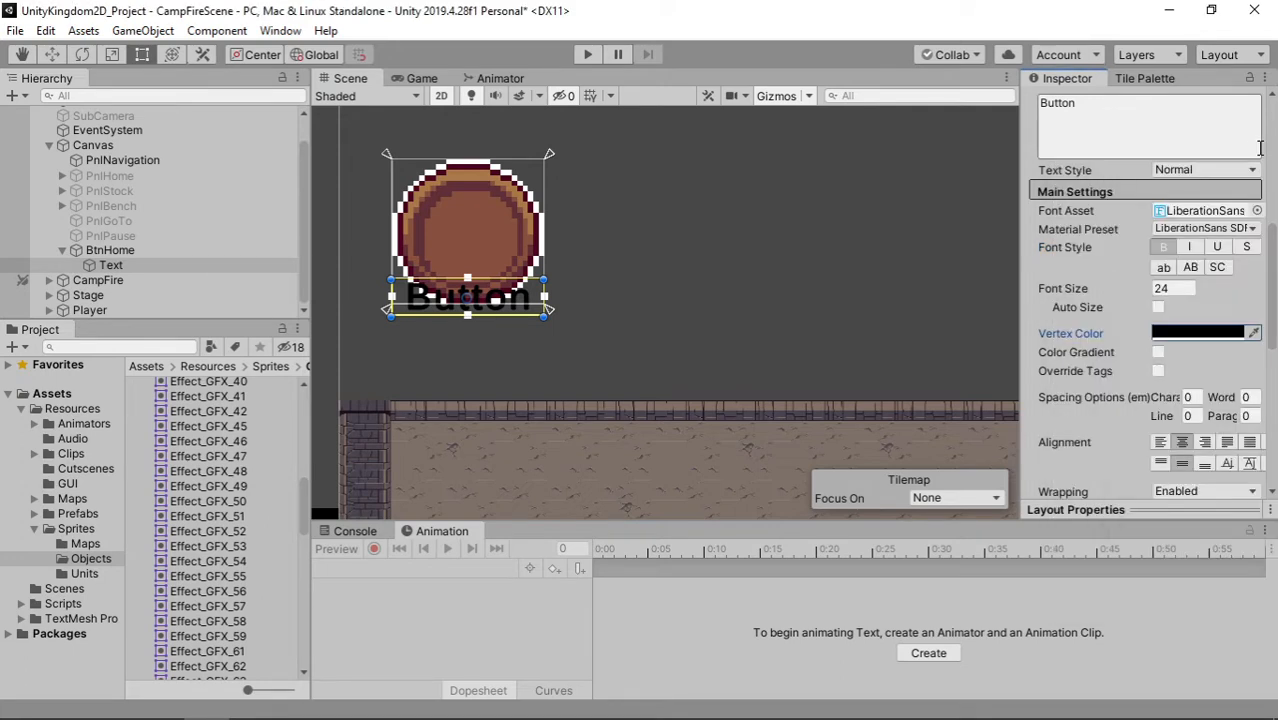
Step: Change the button label's text to HOME
{"action": "left_click", "coordinate": [1096, 140]}
{"action": "type", "text": "HOME"}
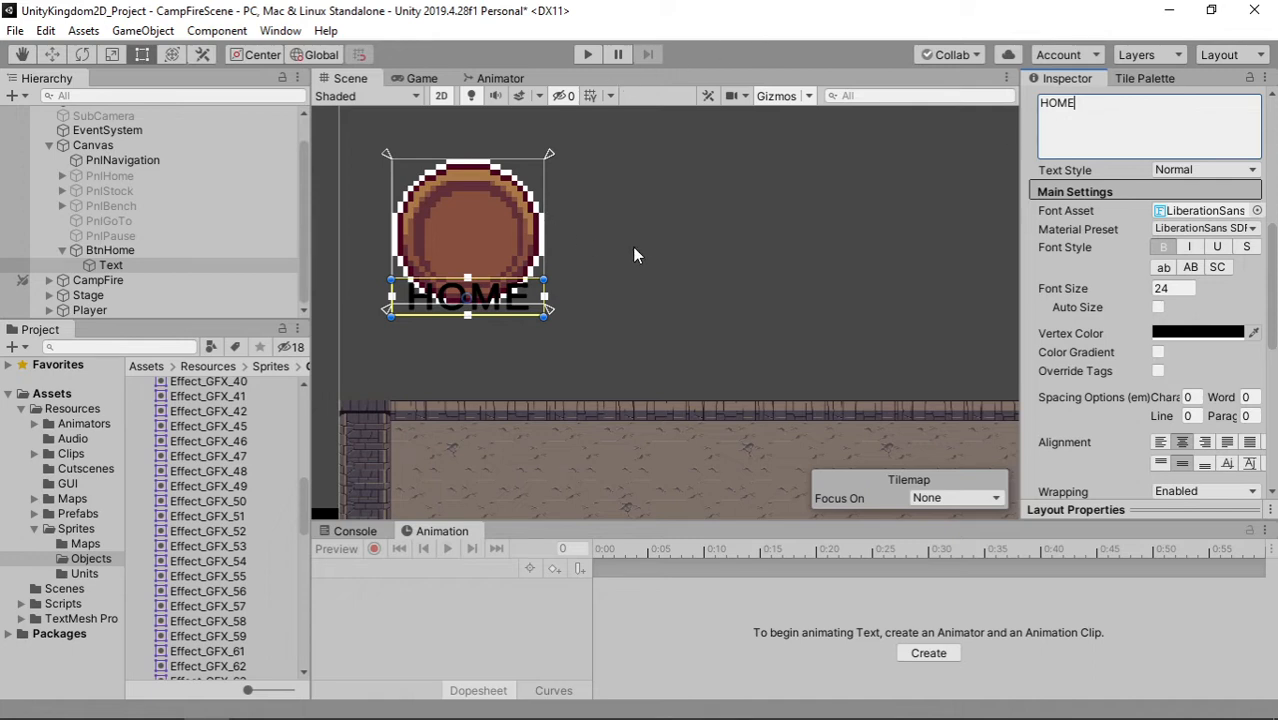
{"action": "left_click", "coordinate": [542, 277]}
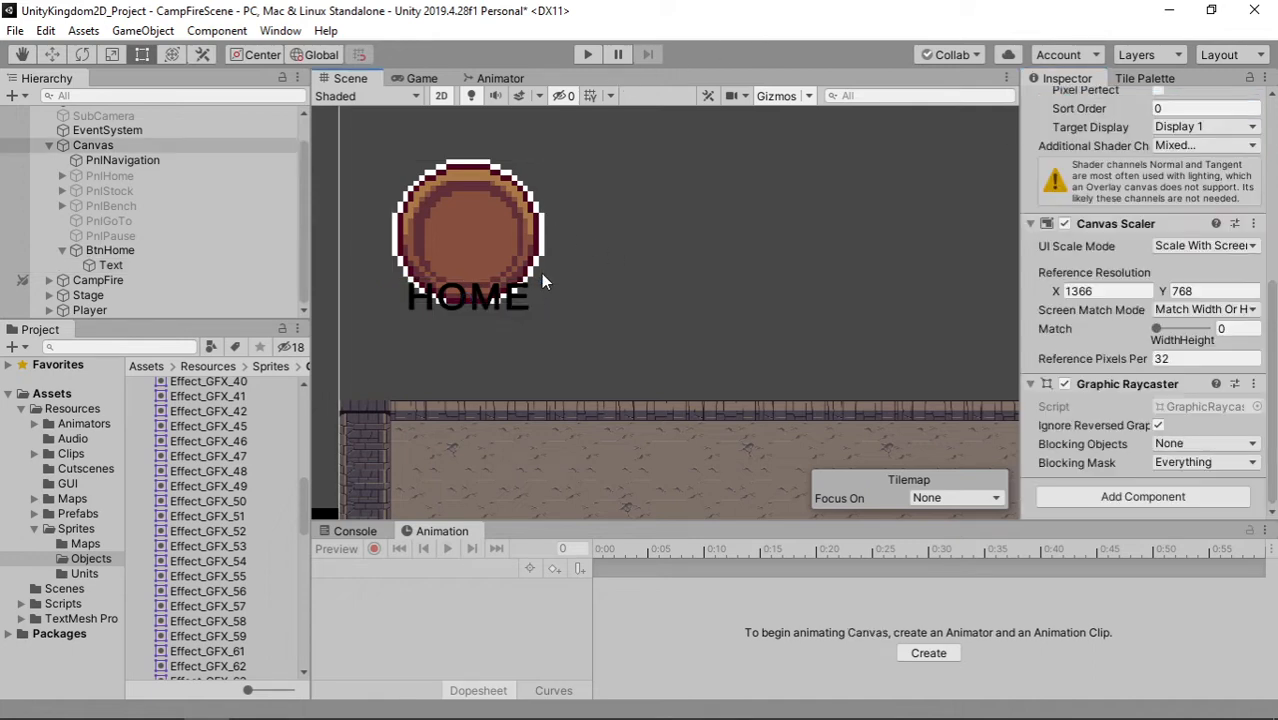
Step: Add a UI Image as a child of BtnHome
{"action": "left_click", "coordinate": [465, 245]}
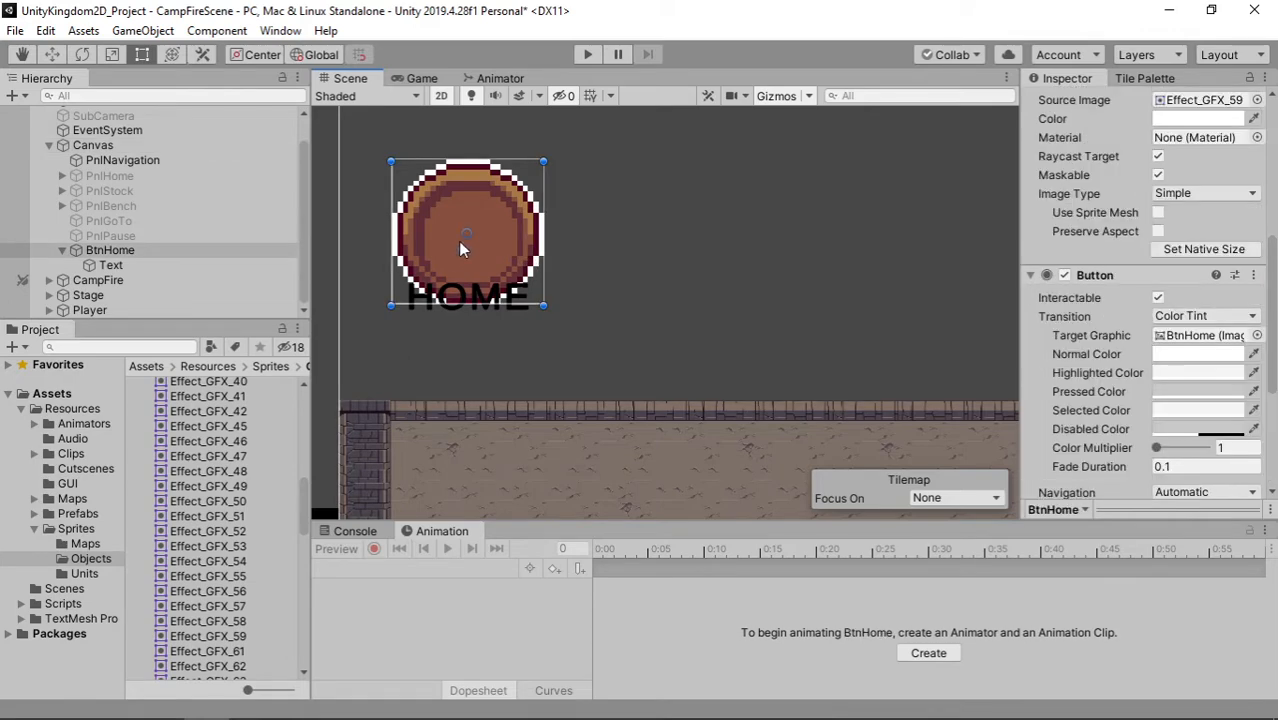
{"action": "right_click", "coordinate": [128, 250]}
{"action": "mouse_move", "coordinate": [214, 569]}
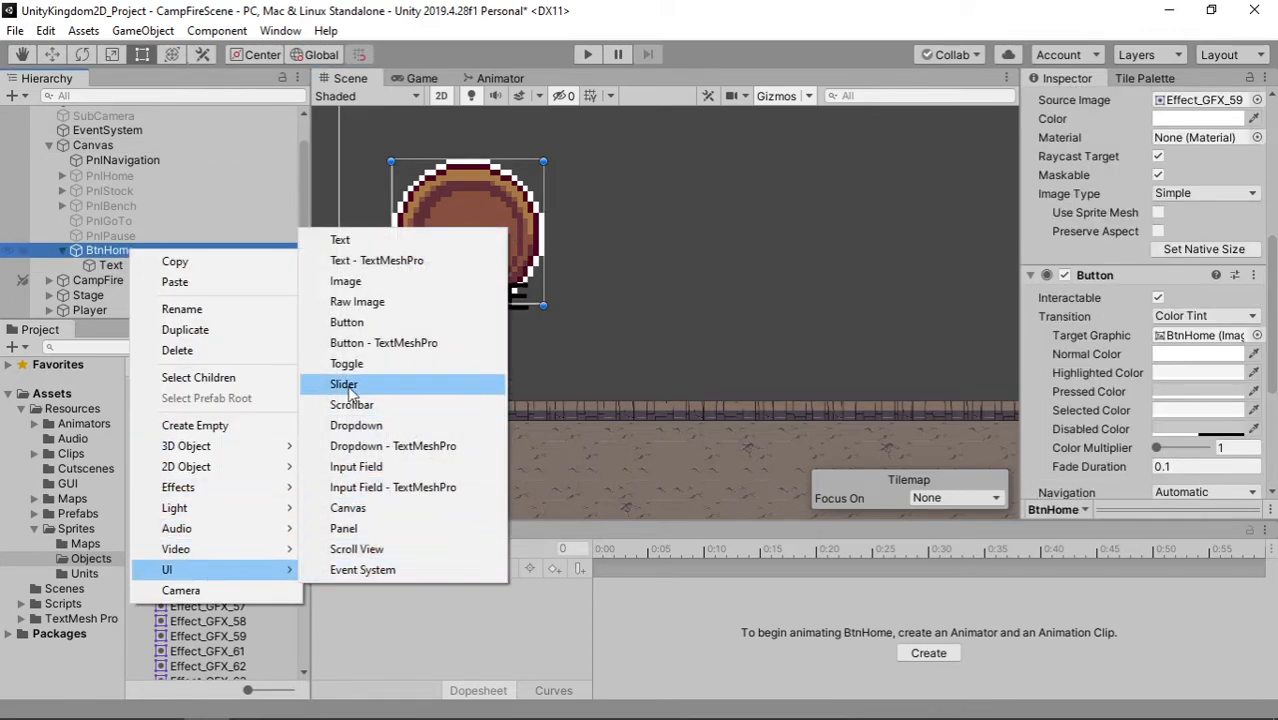
{"action": "left_click", "coordinate": [369, 288]}
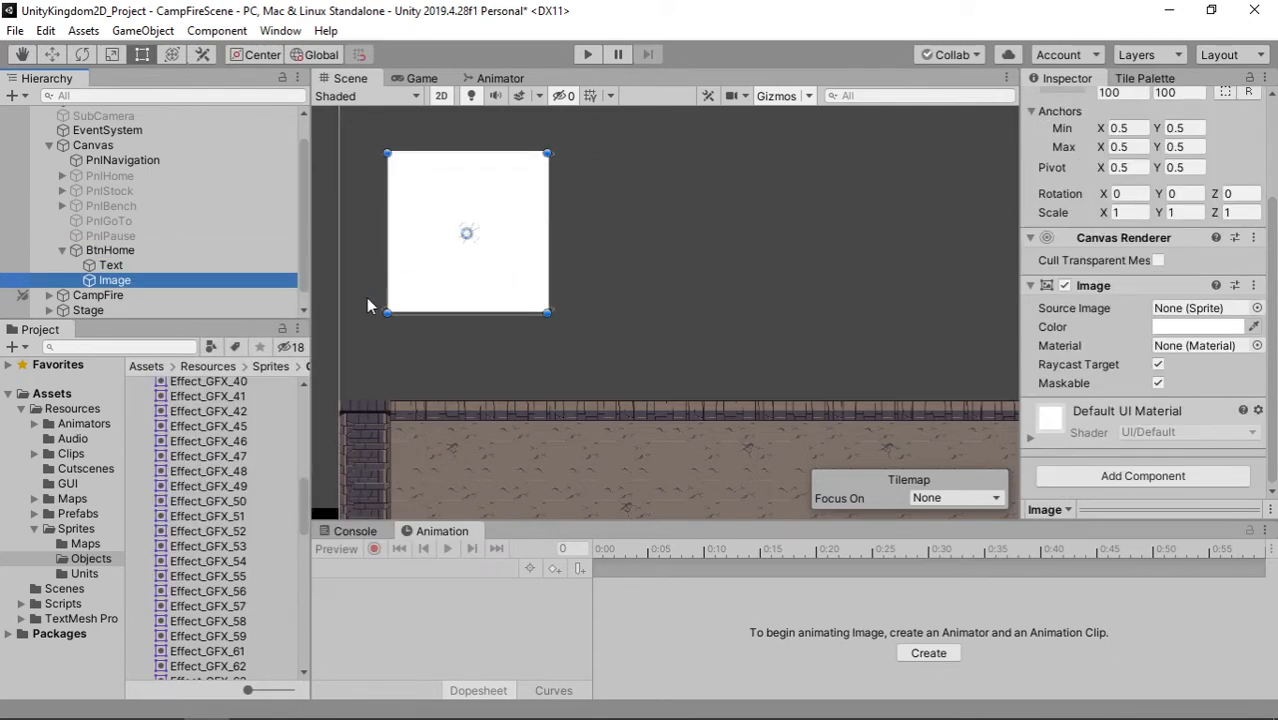
Step: Look up the small wooden house's sprite name in the overworld_GFX sheet using the Sprite Editor
{"action": "left_click_drag", "start_coordinate": [302, 495], "coordinate": [299, 373]}
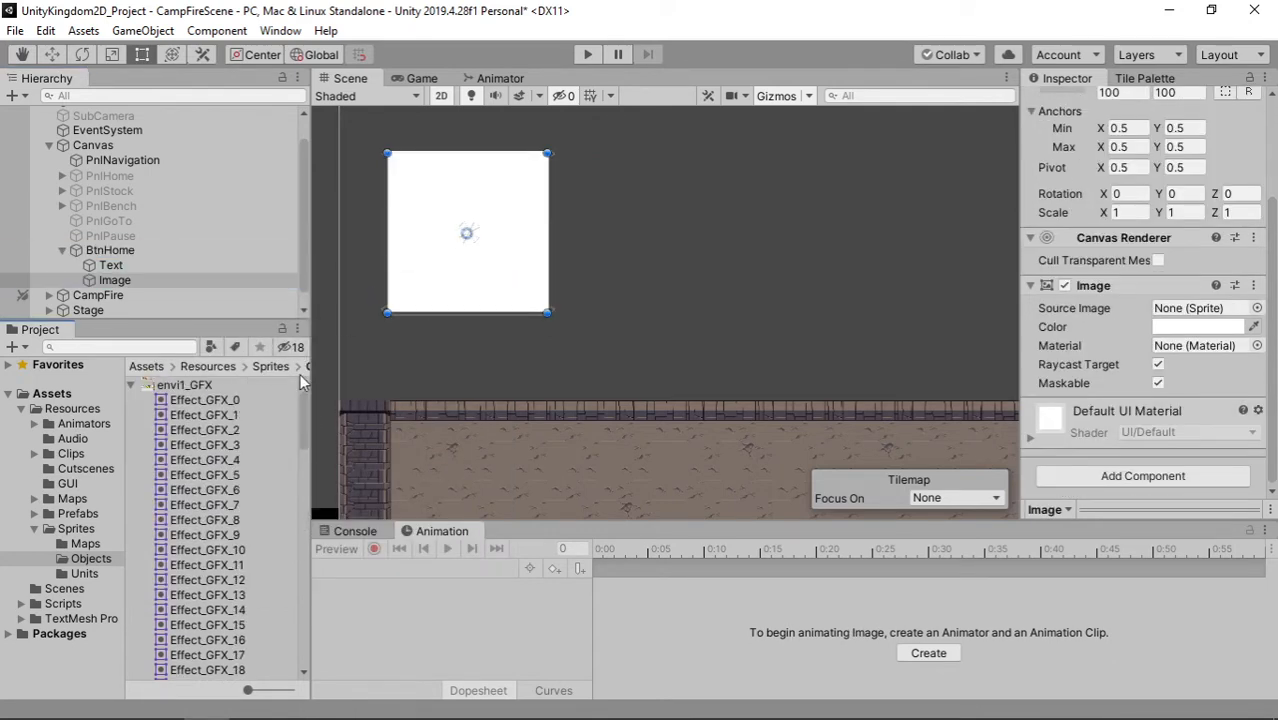
{"action": "left_click", "coordinate": [132, 387]}
{"action": "left_click", "coordinate": [205, 414]}
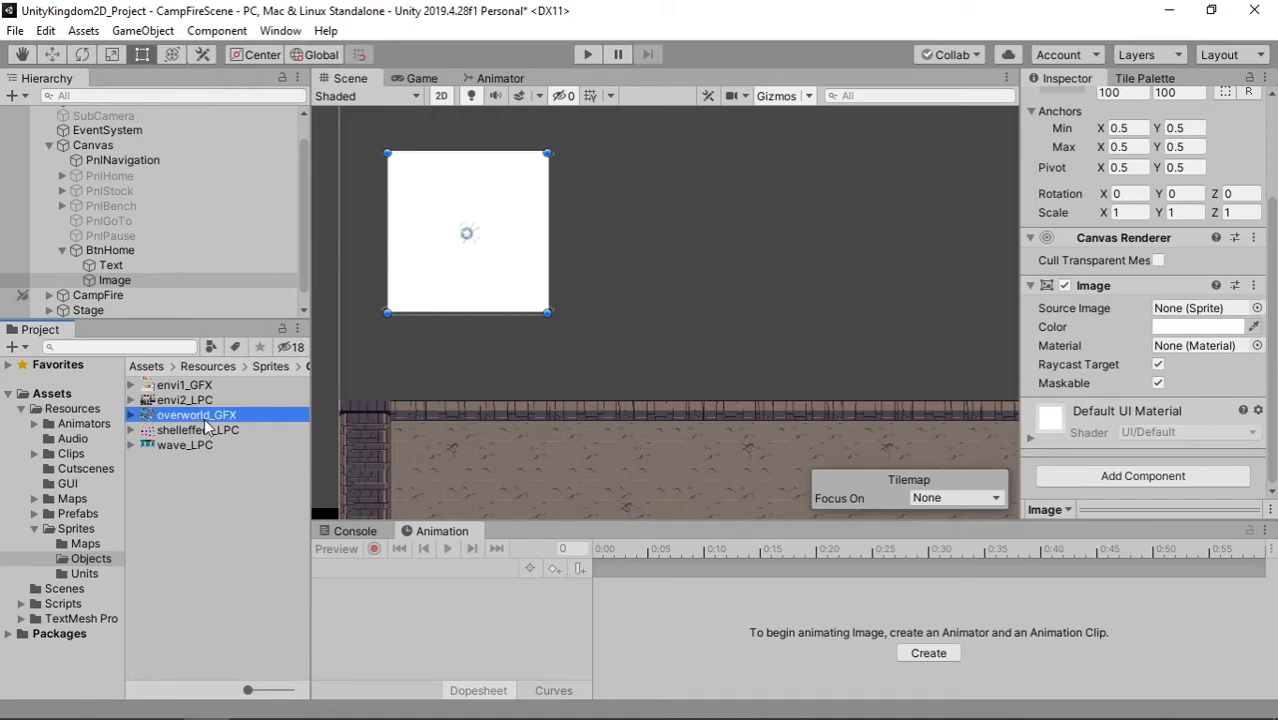
{"action": "left_click", "coordinate": [1222, 228]}
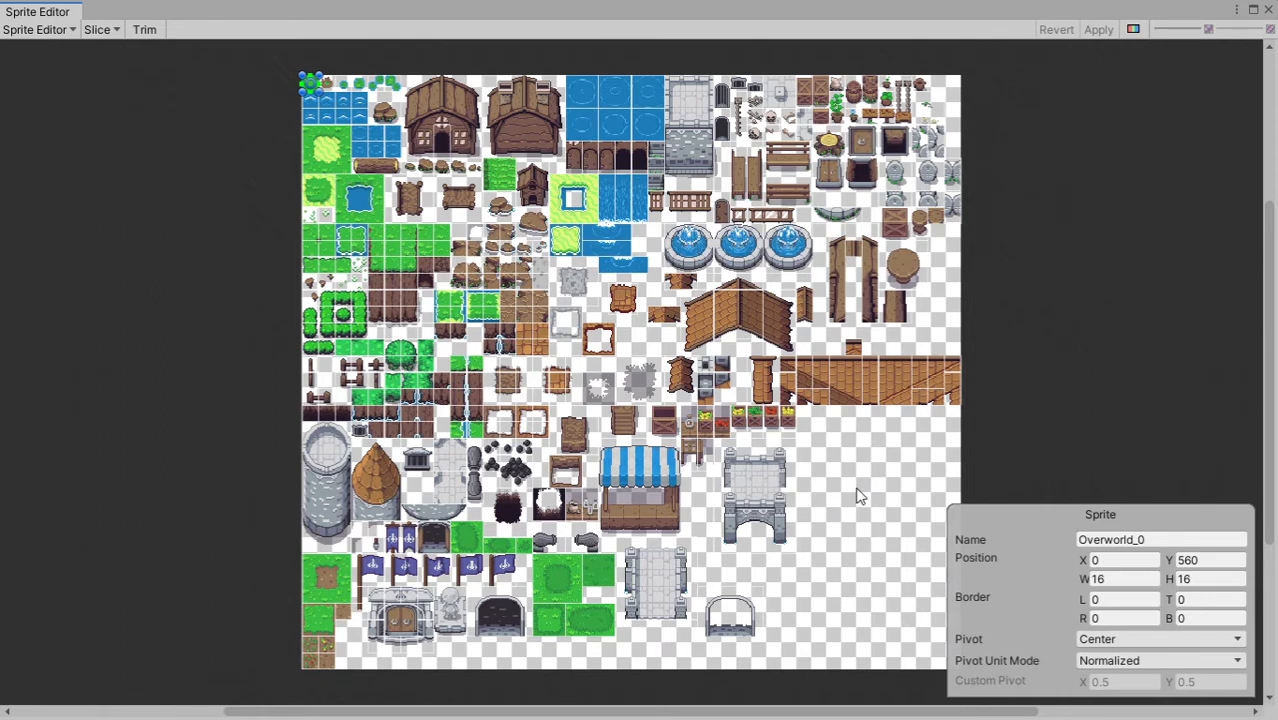
{"action": "left_click", "coordinate": [538, 191]}
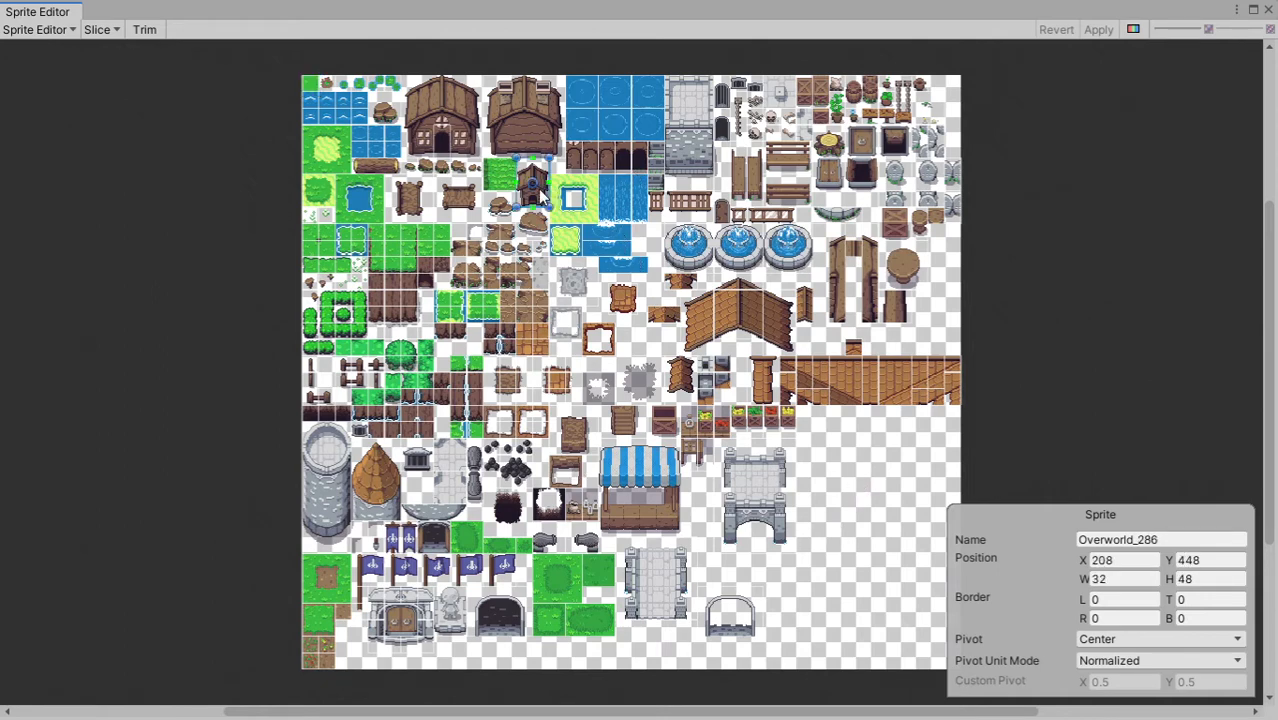
{"action": "left_click", "coordinate": [1268, 10]}
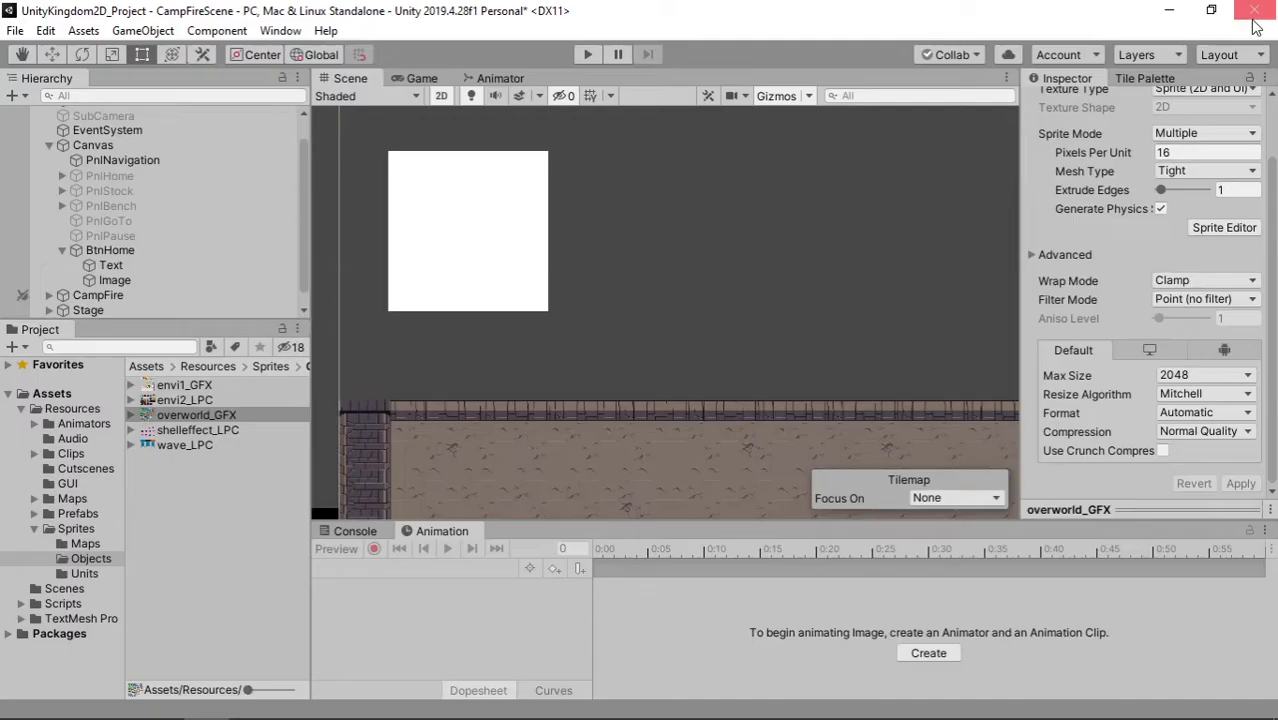
Step: Assign the Overworld_286 sprite from overworld_GFX as the source image of BtnHome's child Image
{"action": "left_click", "coordinate": [130, 415]}
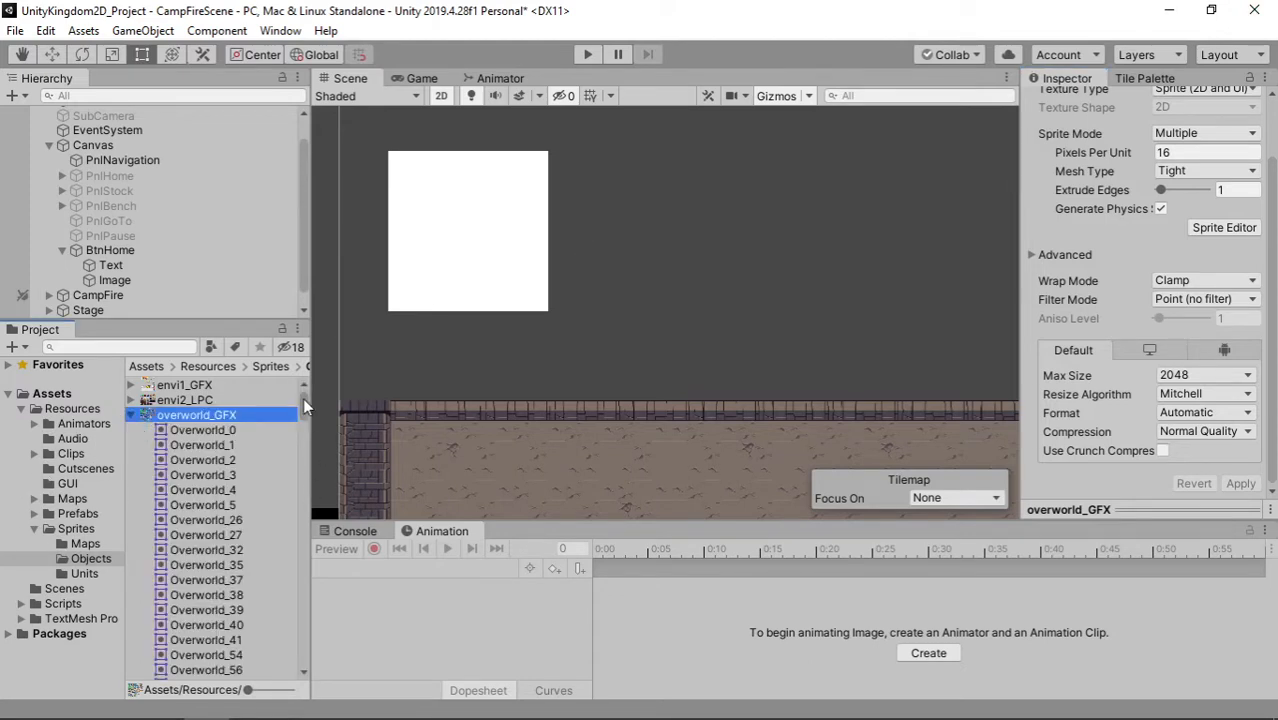
{"action": "left_click_drag", "start_coordinate": [303, 397], "coordinate": [300, 452]}
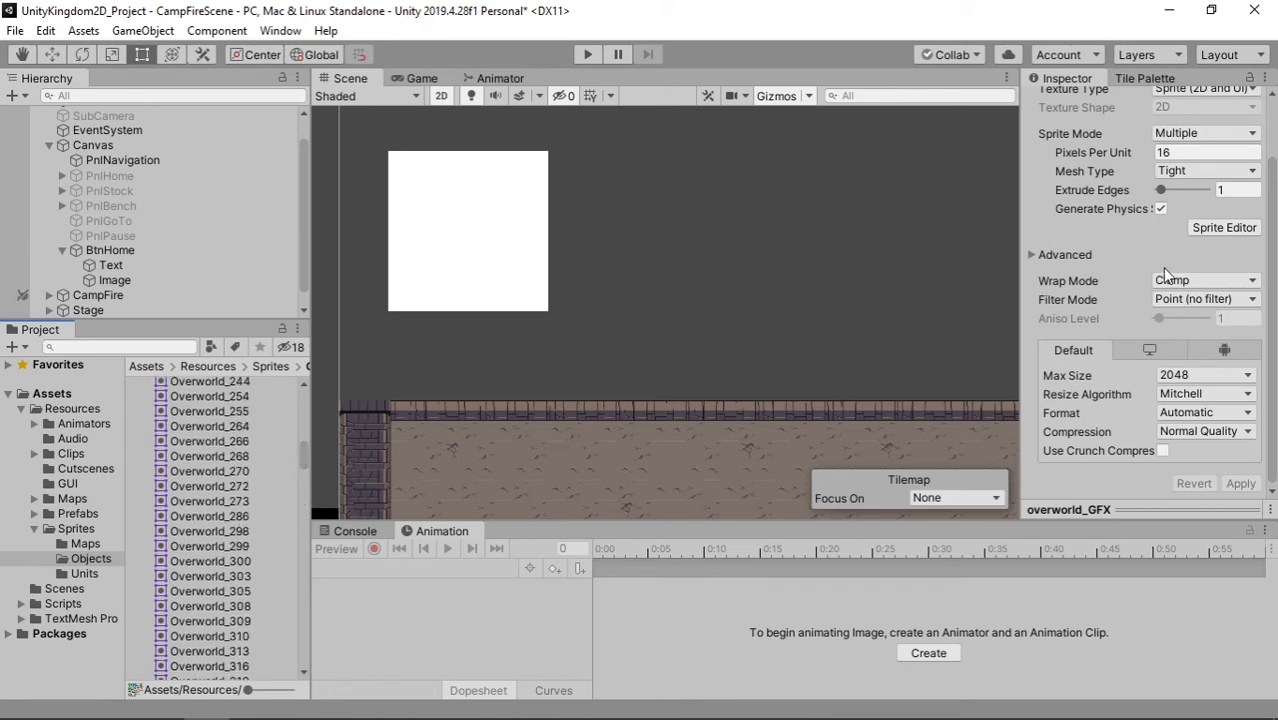
{"action": "left_click", "coordinate": [115, 284]}
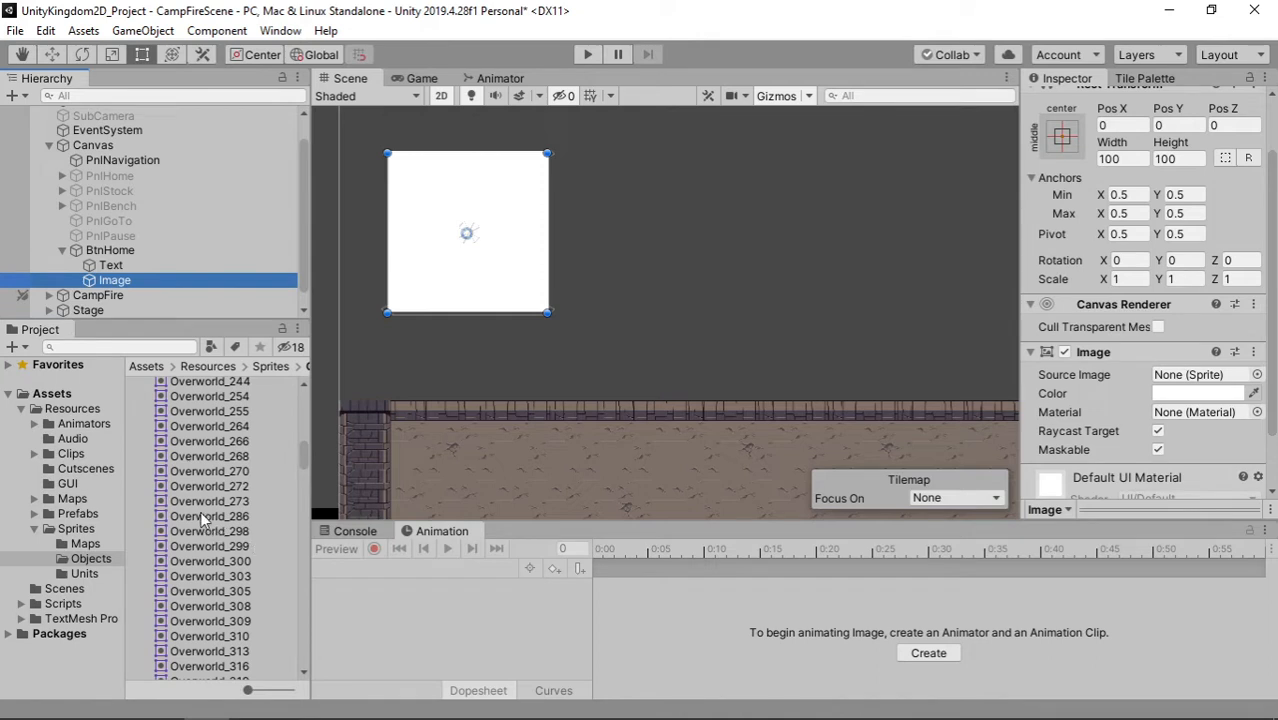
{"action": "left_click_drag", "start_coordinate": [200, 511], "coordinate": [1207, 375]}
Step: Scale down the house image and center it inside the round button above the HOME label
{"action": "scroll", "coordinate": [566, 234], "scroll_direction": "up", "scroll_amount": 3}
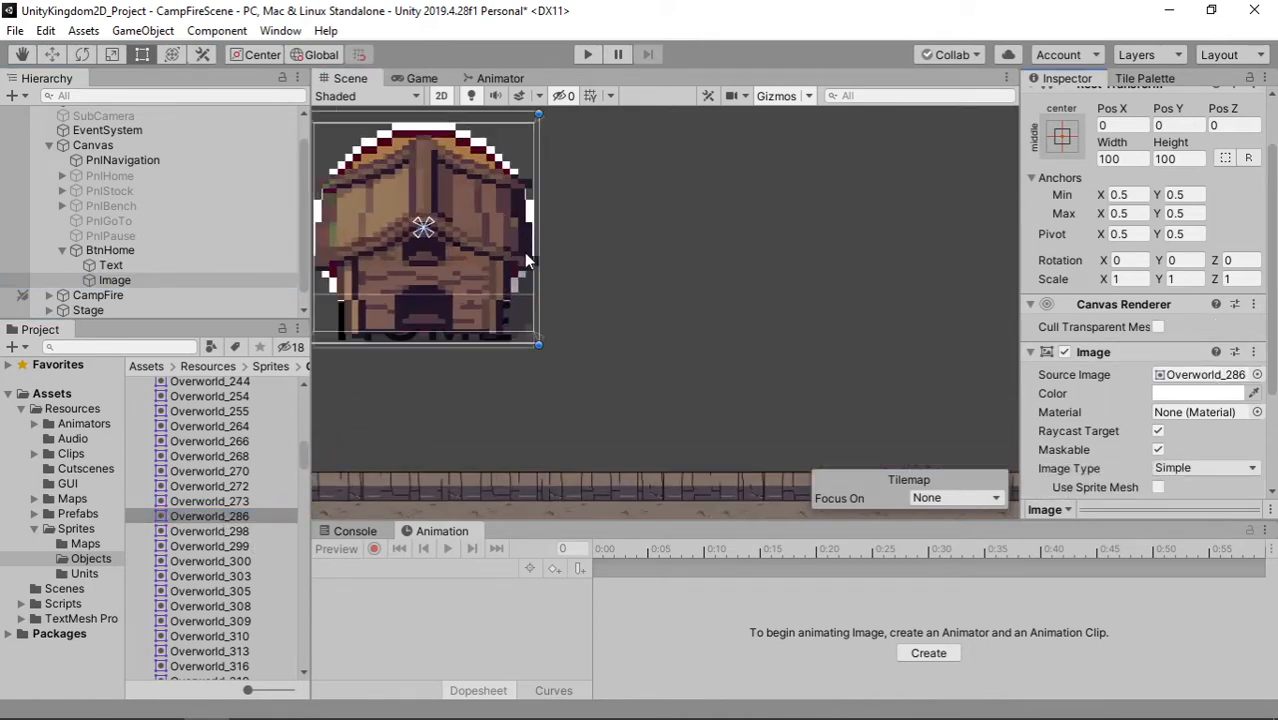
{"action": "middle_click_drag", "start_coordinate": [571, 268], "coordinate": [750, 360]}
{"action": "scroll", "coordinate": [520, 458], "scroll_direction": "up", "scroll_amount": 1}
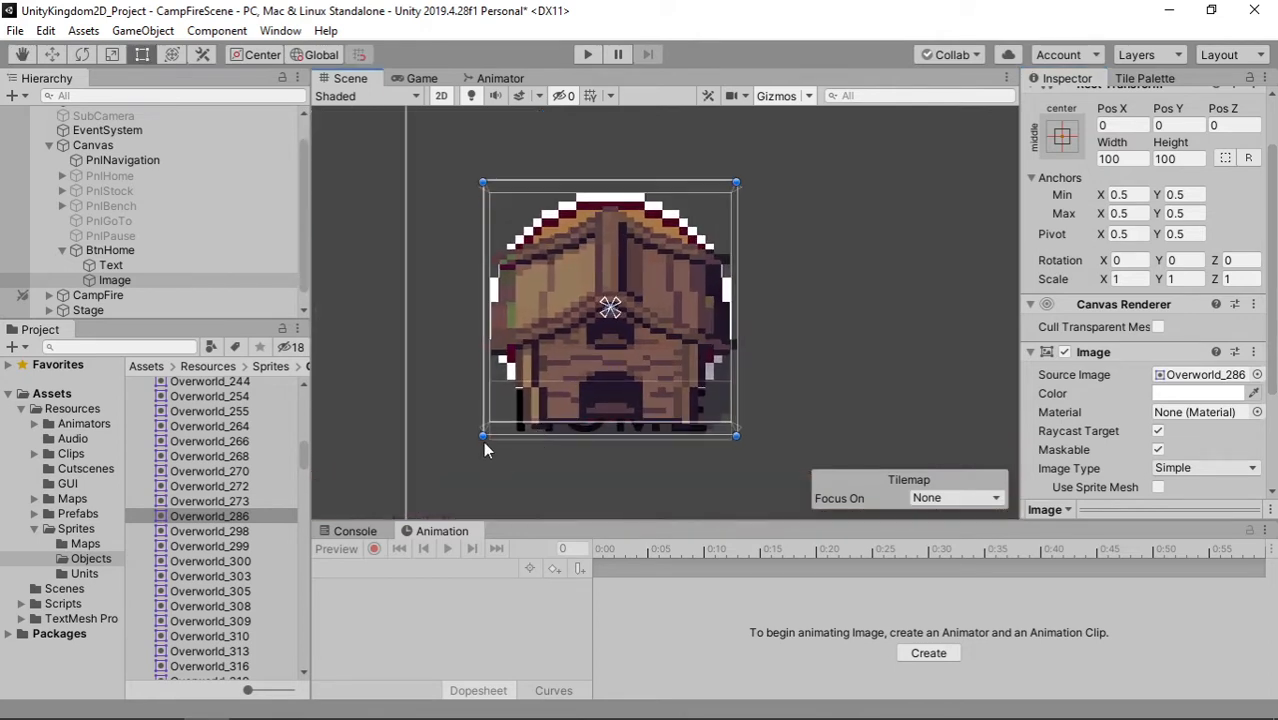
{"action": "left_click_drag", "start_coordinate": [484, 439], "coordinate": [603, 298]}
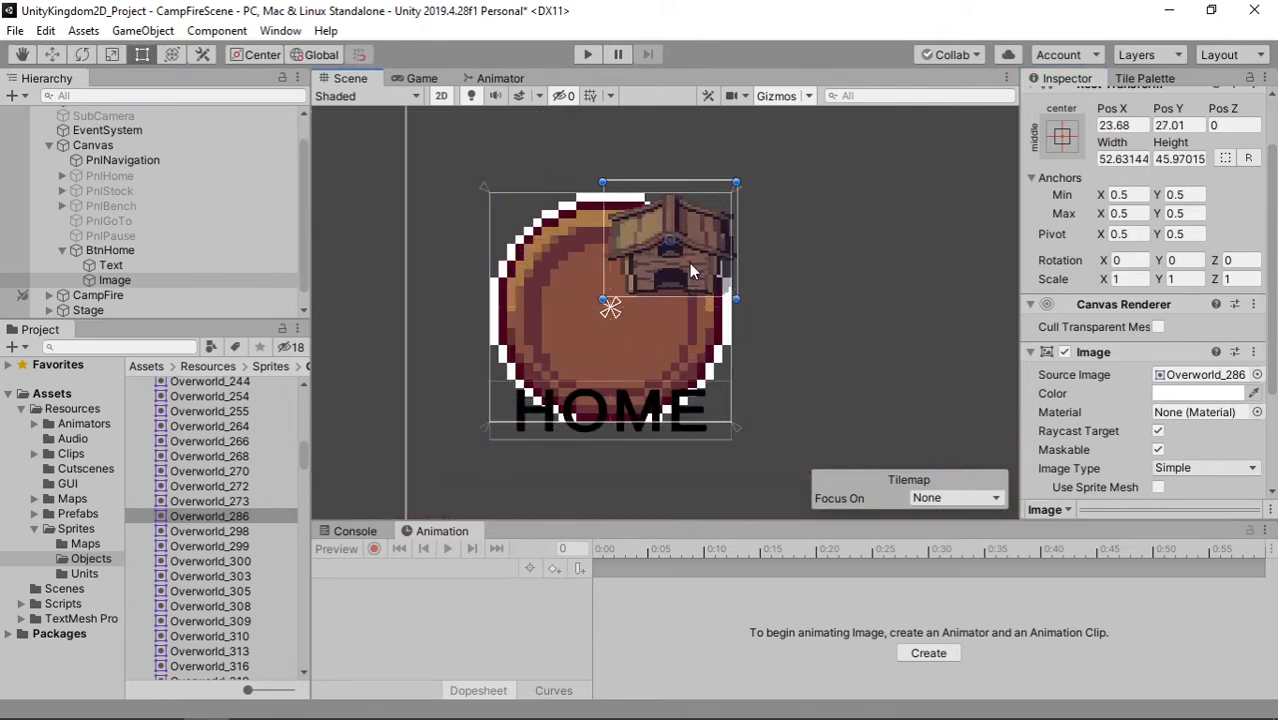
{"action": "left_click_drag", "start_coordinate": [677, 285], "coordinate": [624, 356]}
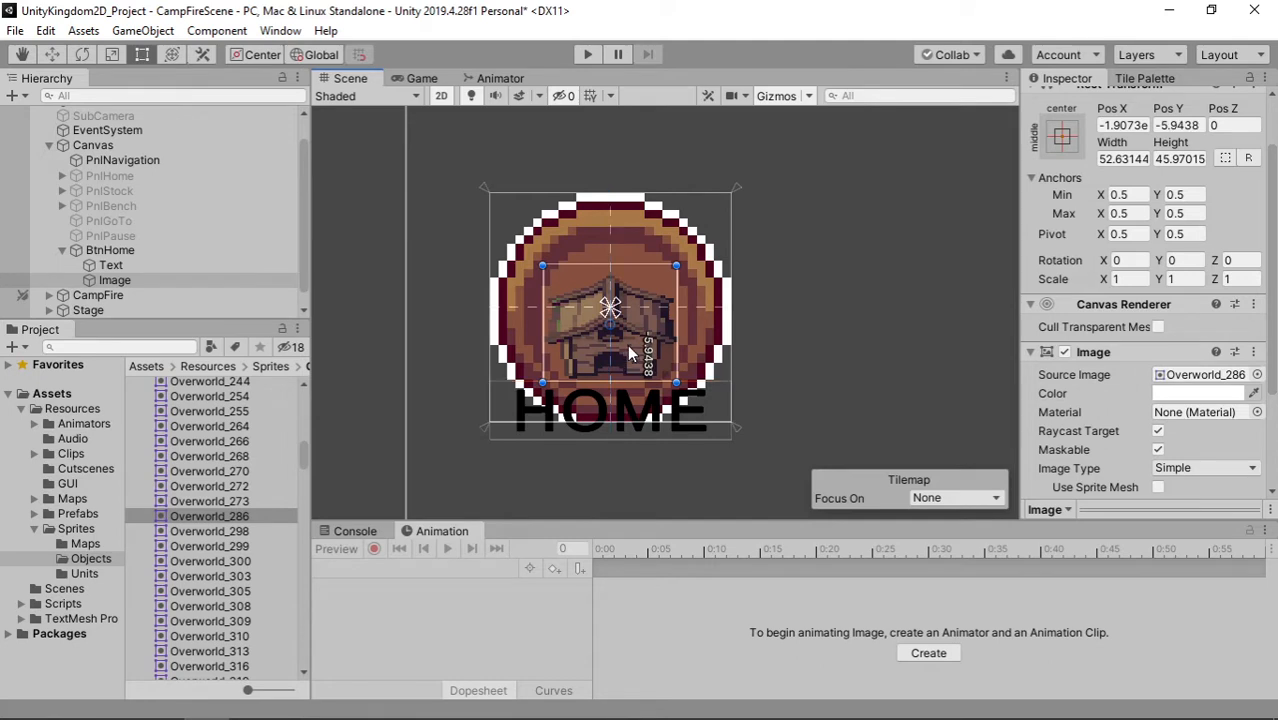
{"action": "left_click_drag", "start_coordinate": [677, 266], "coordinate": [708, 202]}
{"action": "left_click_drag", "start_coordinate": [677, 350], "coordinate": [650, 344]}
{"action": "left_click", "coordinate": [815, 329]}
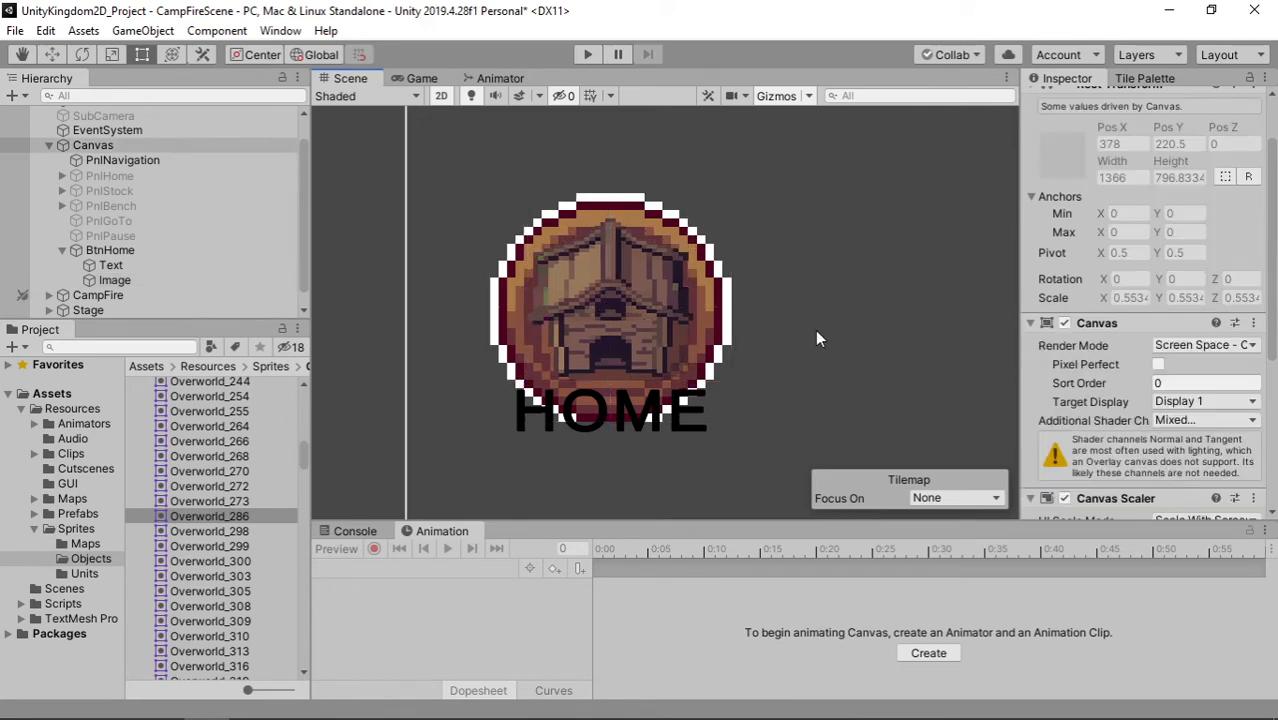
{"action": "scroll", "coordinate": [830, 350], "scroll_direction": "down", "scroll_amount": 2}
{"action": "scroll", "coordinate": [748, 287], "scroll_direction": "down", "scroll_amount": 3}
{"action": "scroll", "coordinate": [726, 310], "scroll_direction": "up", "scroll_amount": 1}
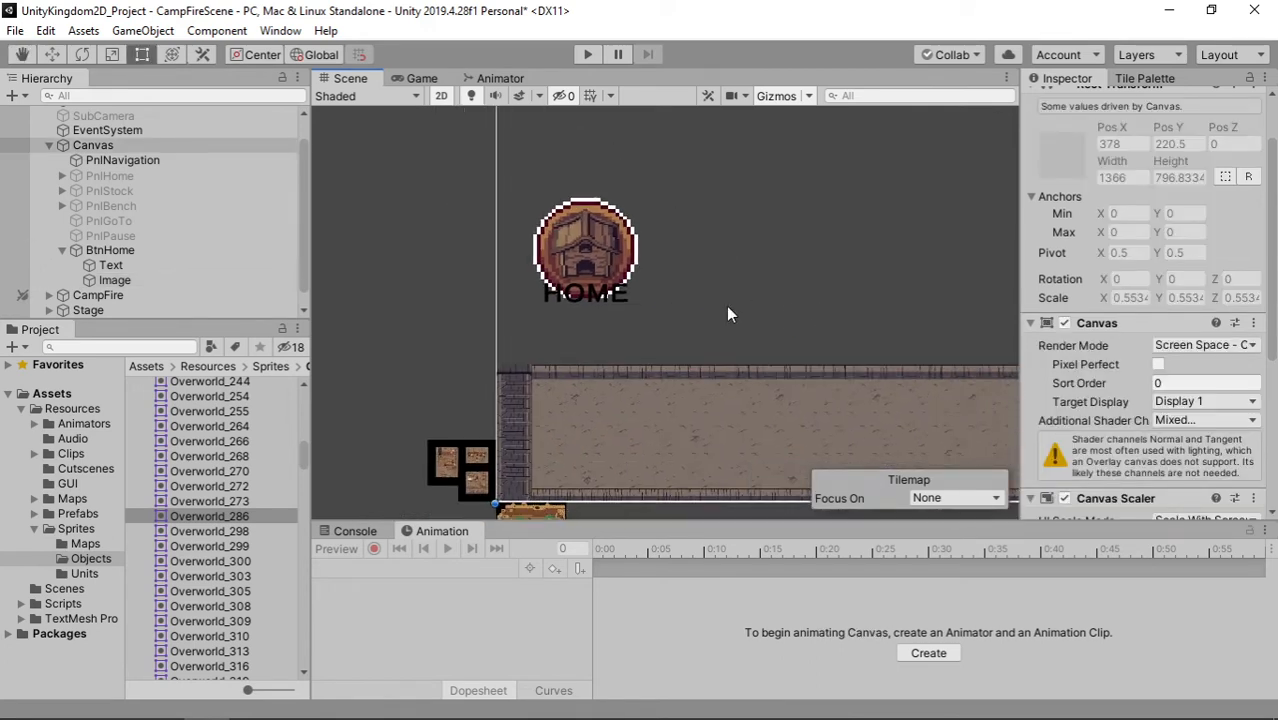
{"action": "scroll", "coordinate": [726, 313], "scroll_direction": "down", "scroll_amount": 1}
{"action": "middle_click_drag", "start_coordinate": [728, 306], "coordinate": [618, 349]}
{"action": "scroll", "coordinate": [668, 311], "scroll_direction": "down", "scroll_amount": 2}
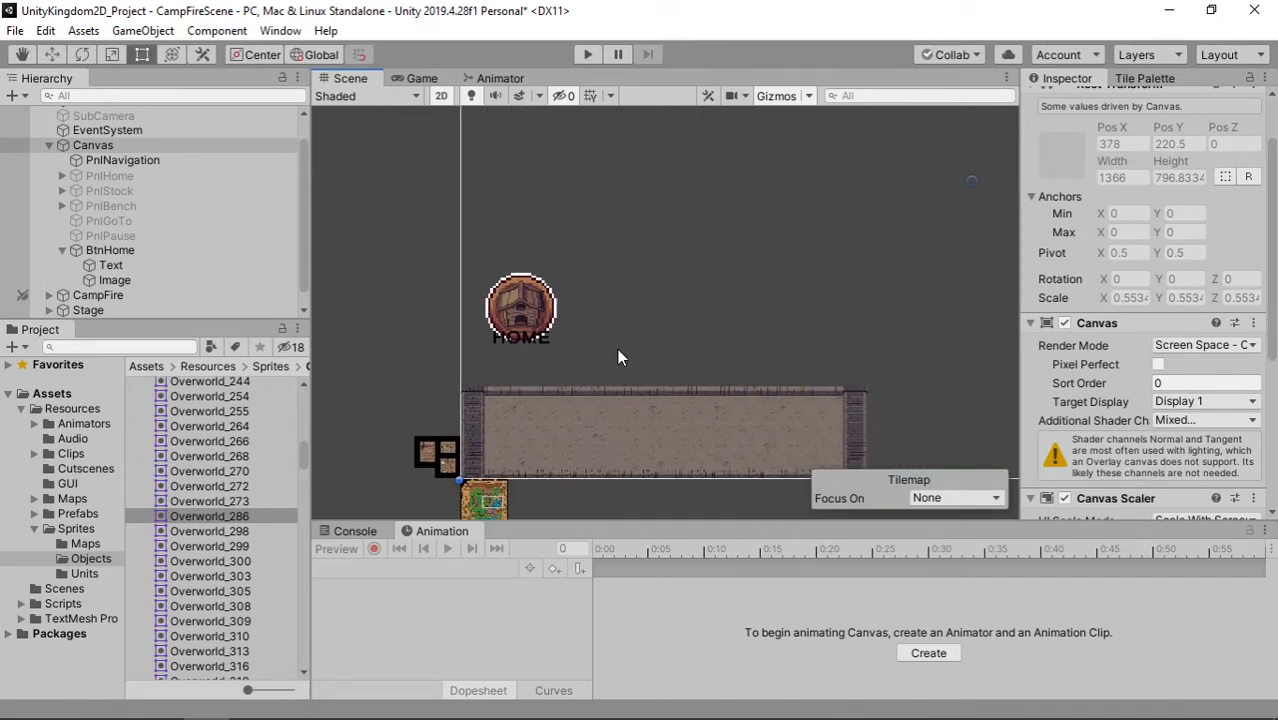
Step: Duplicate BtnHome, make the copy the first child of Canvas, and rename it BtnPause
{"action": "left_click", "coordinate": [60, 250]}
{"action": "left_click", "coordinate": [121, 265]}
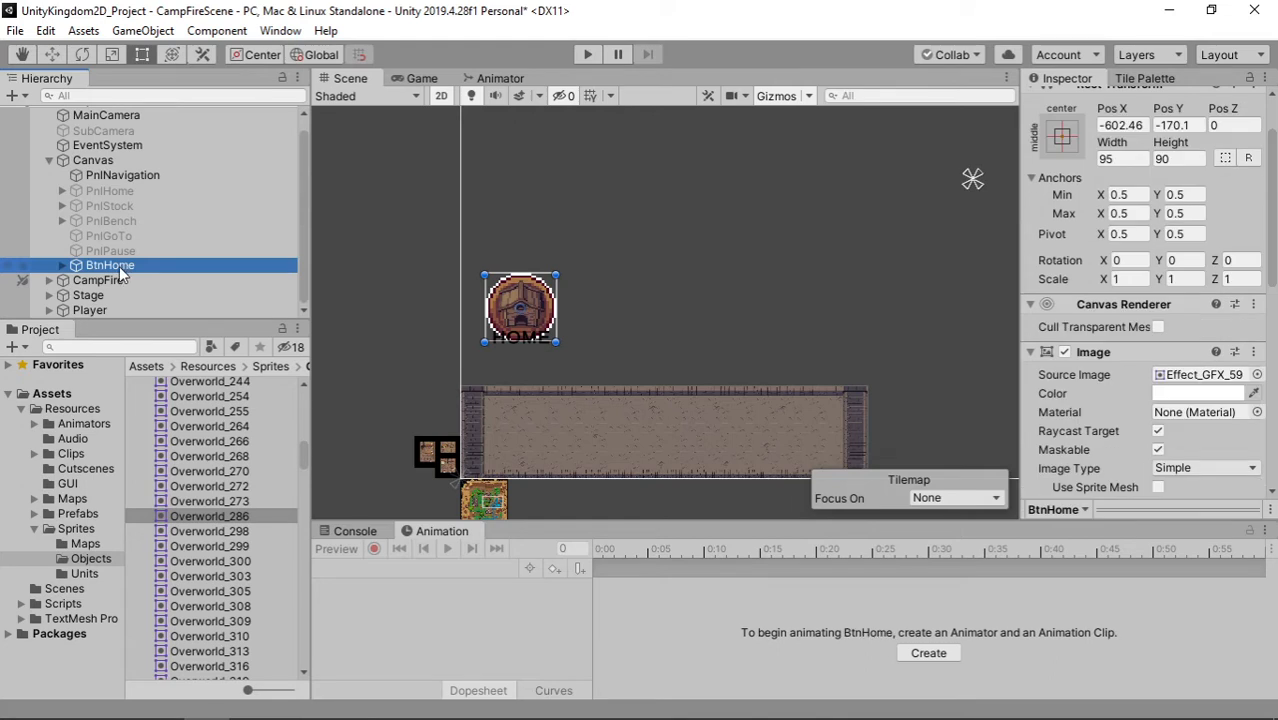
{"action": "key", "text": "ctrl+d"}
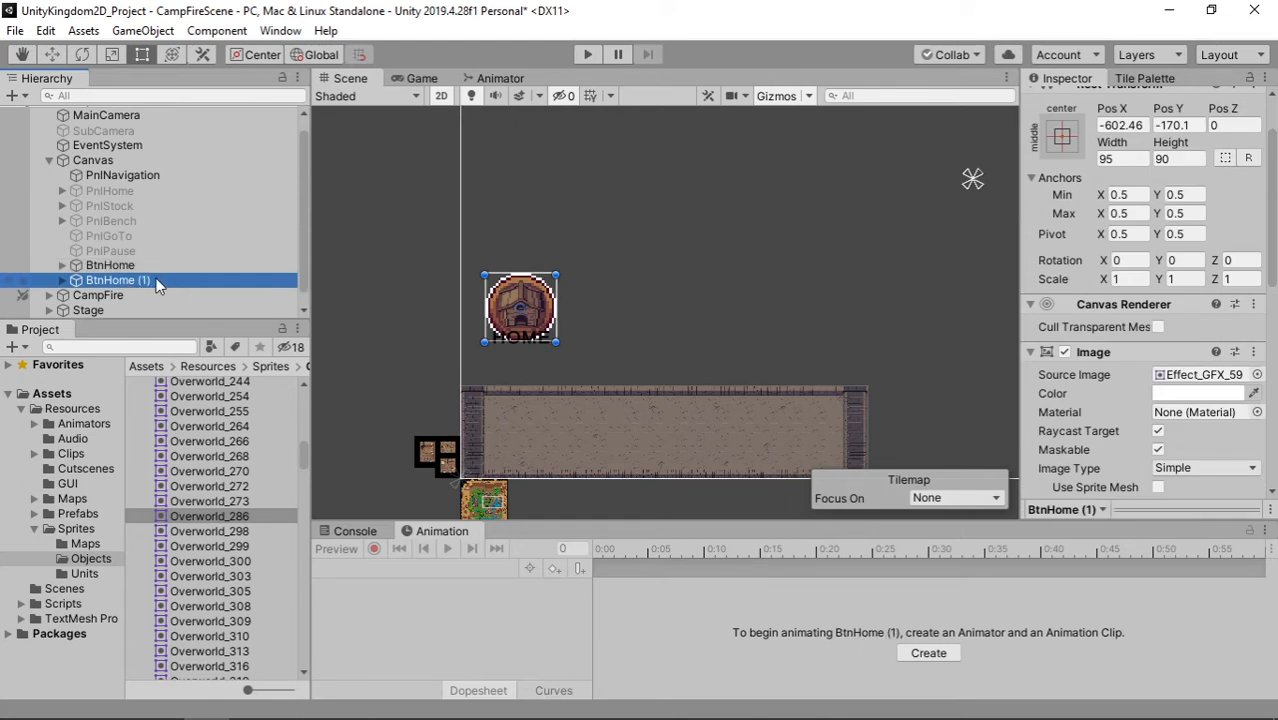
{"action": "left_click_drag", "start_coordinate": [160, 280], "coordinate": [167, 169]}
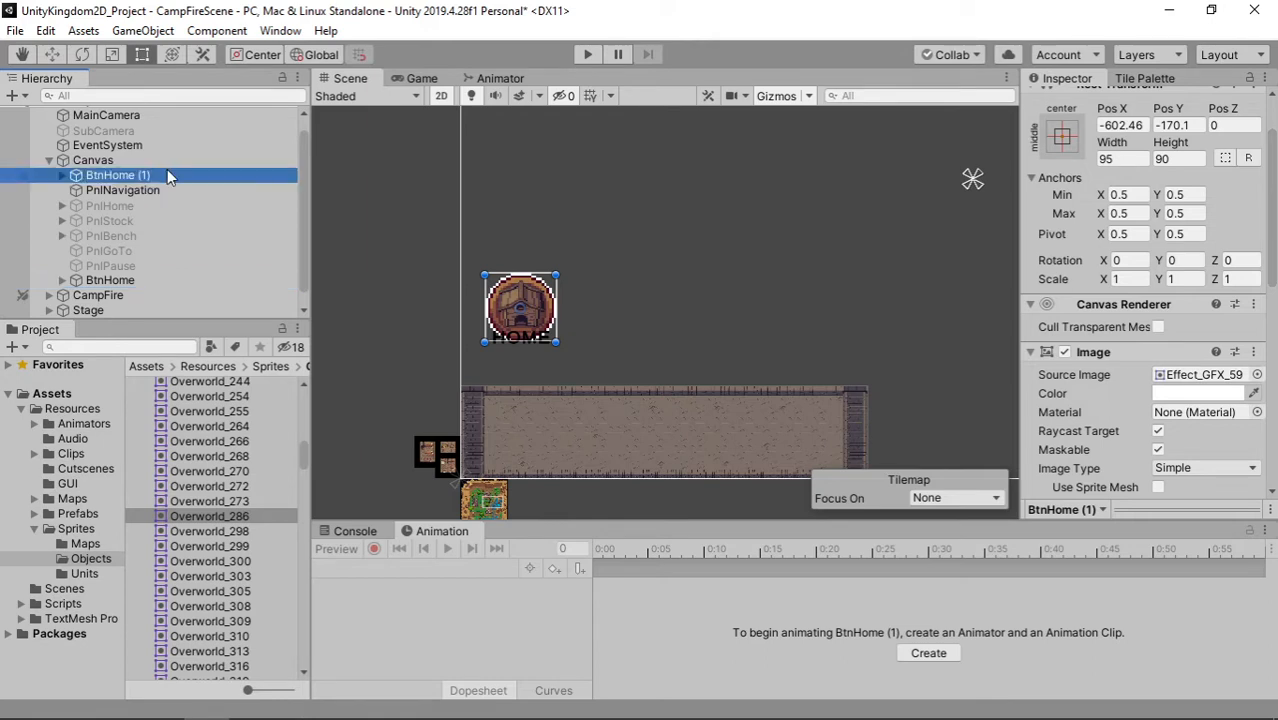
{"action": "left_click", "coordinate": [167, 170]}
{"action": "left_click", "coordinate": [168, 170]}
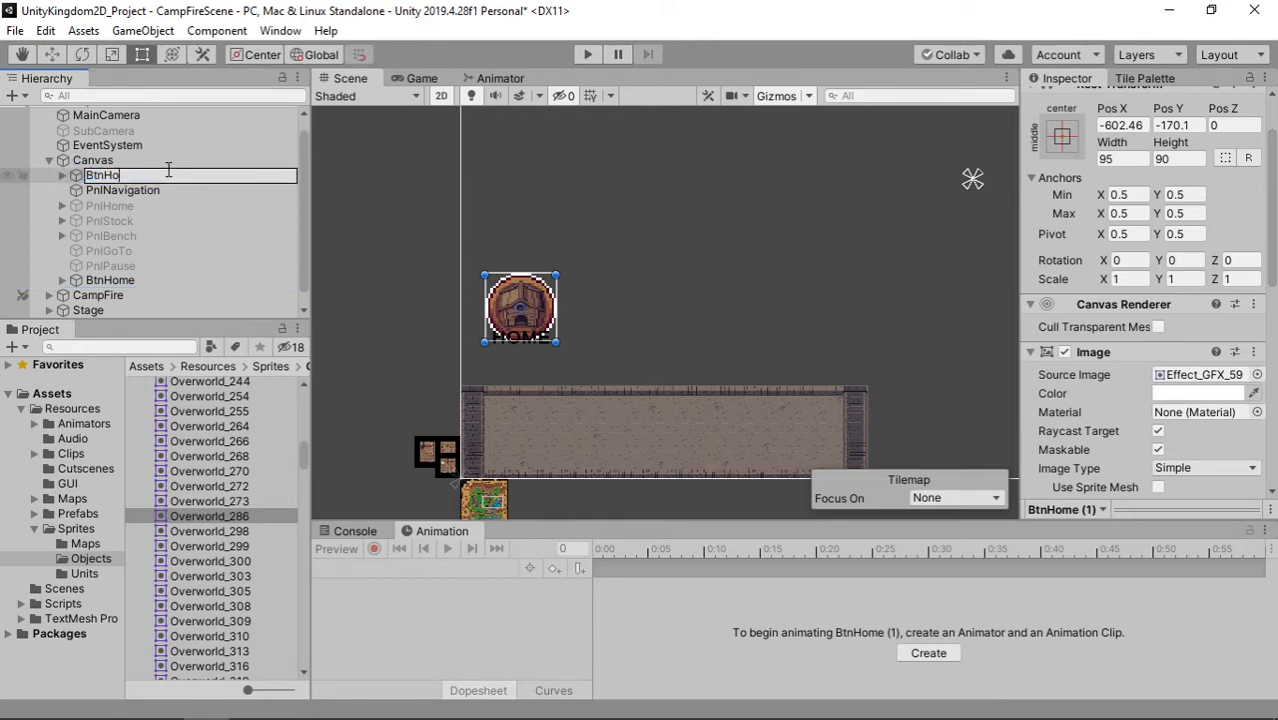
{"action": "type", "text": "BtnPause"}
{"action": "key", "text": "Return"}
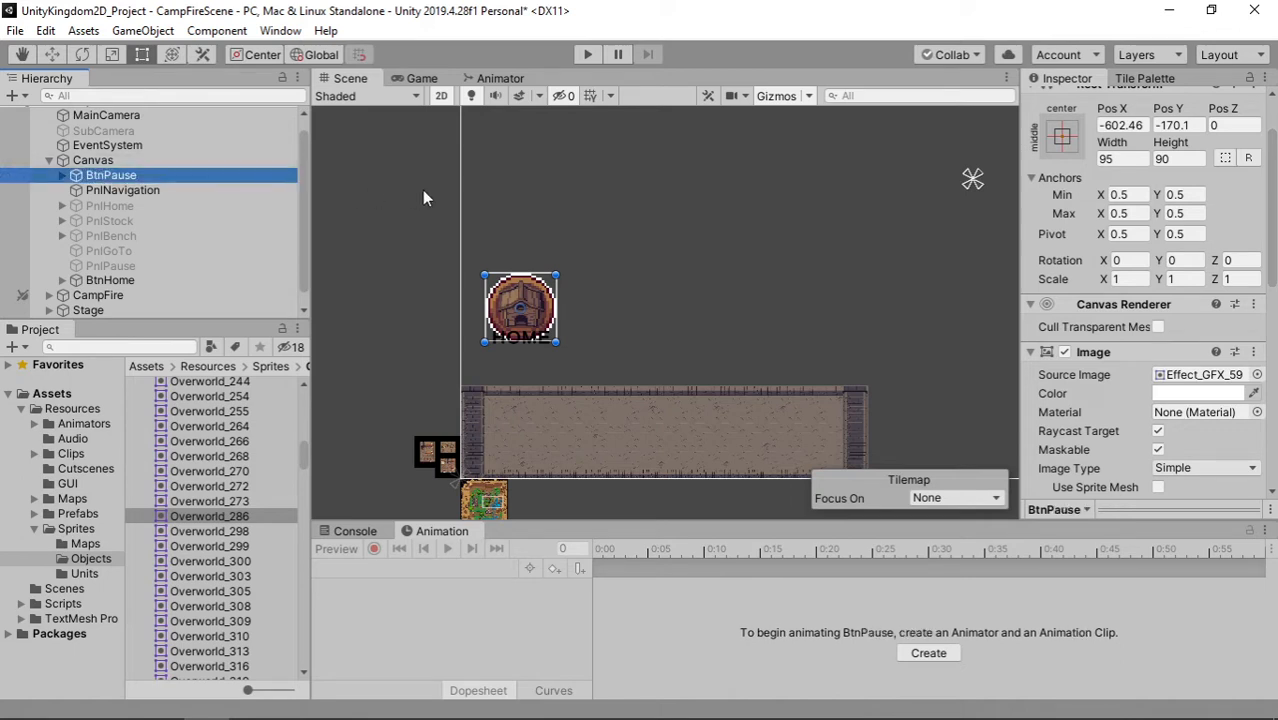
Step: Move BtnPause into the canvas's upper-left corner, at about X -625, Y 345, and check it in the Game view
{"action": "middle_click_drag", "start_coordinate": [551, 213], "coordinate": [538, 313]}
{"action": "left_click_drag", "start_coordinate": [520, 383], "coordinate": [537, 215]}
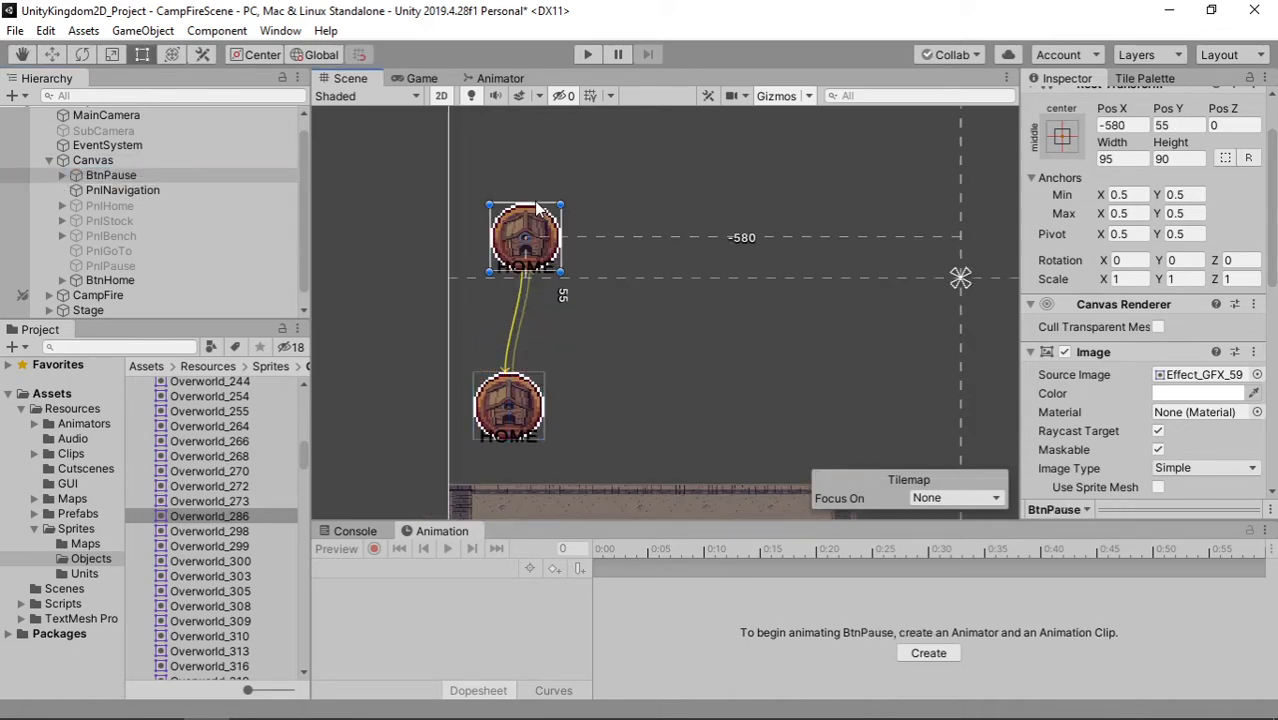
{"action": "middle_click_drag", "start_coordinate": [644, 234], "coordinate": [586, 446]}
{"action": "scroll", "coordinate": [633, 387], "scroll_direction": "up", "scroll_amount": 3}
{"action": "scroll", "coordinate": [633, 387], "scroll_direction": "down", "scroll_amount": 2}
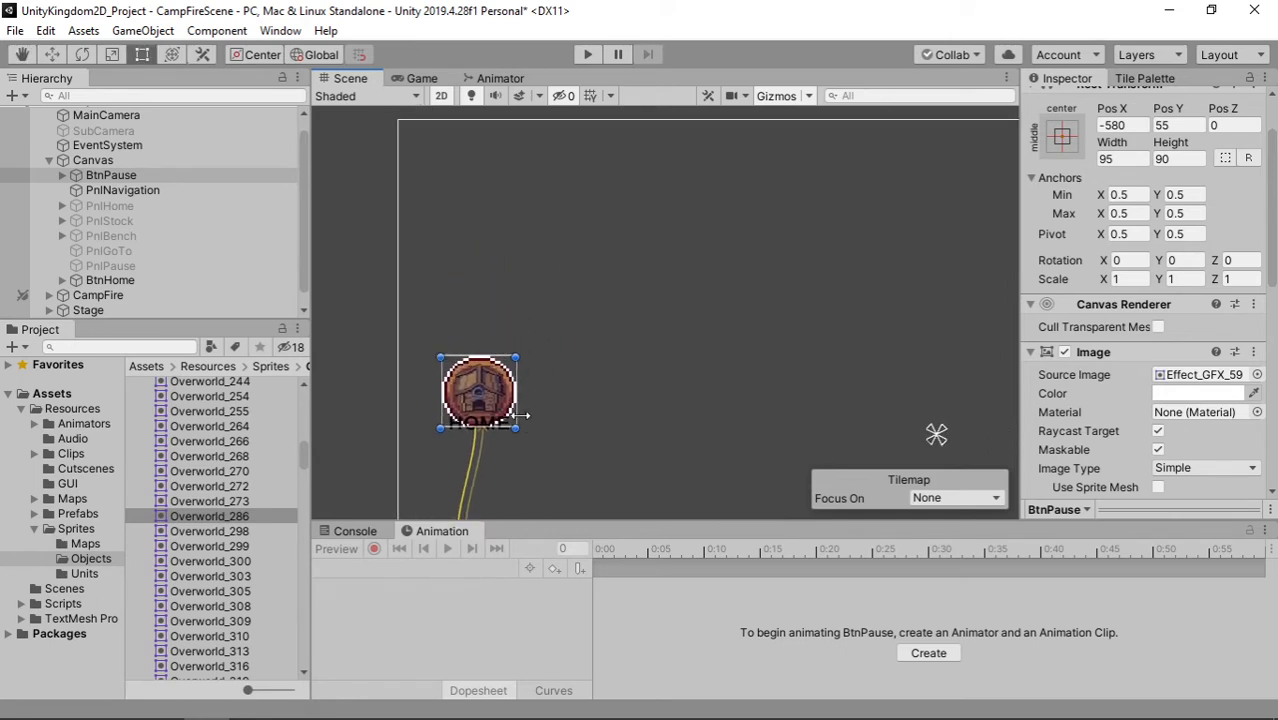
{"action": "left_click", "coordinate": [120, 281]}
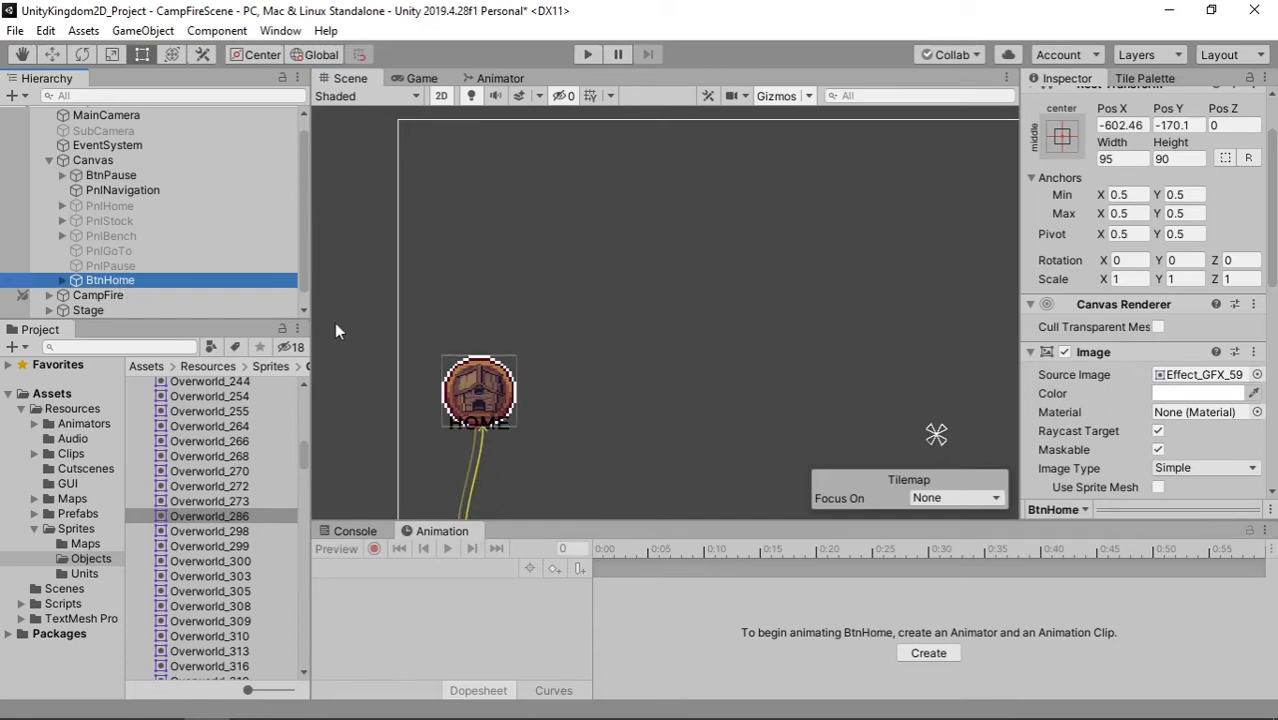
{"action": "left_click", "coordinate": [137, 172]}
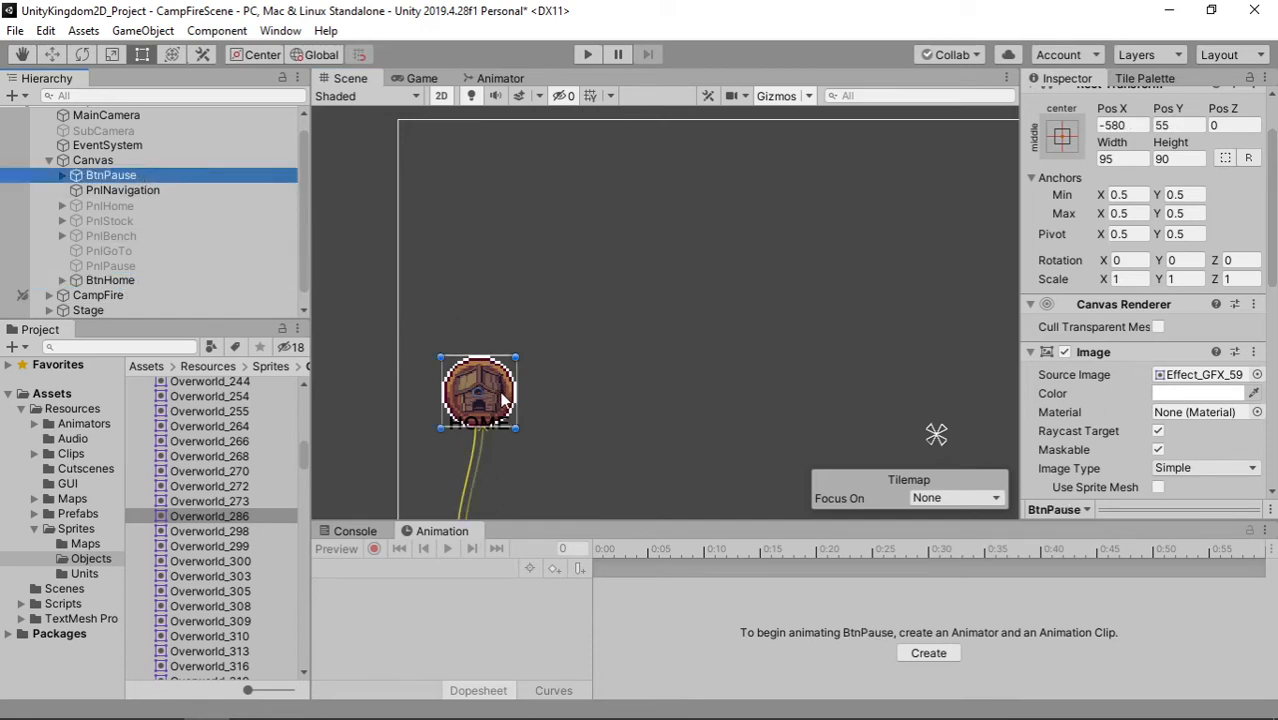
{"action": "left_click_drag", "start_coordinate": [502, 395], "coordinate": [459, 141]}
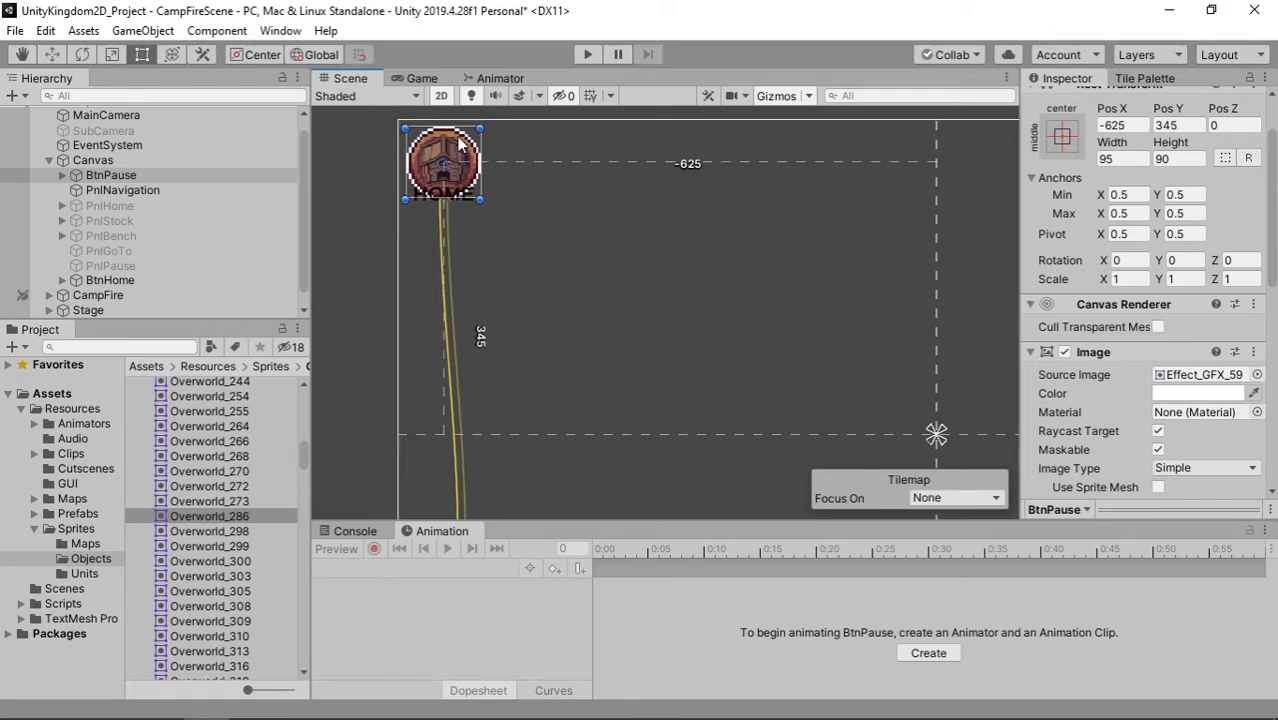
{"action": "left_click", "coordinate": [421, 78]}
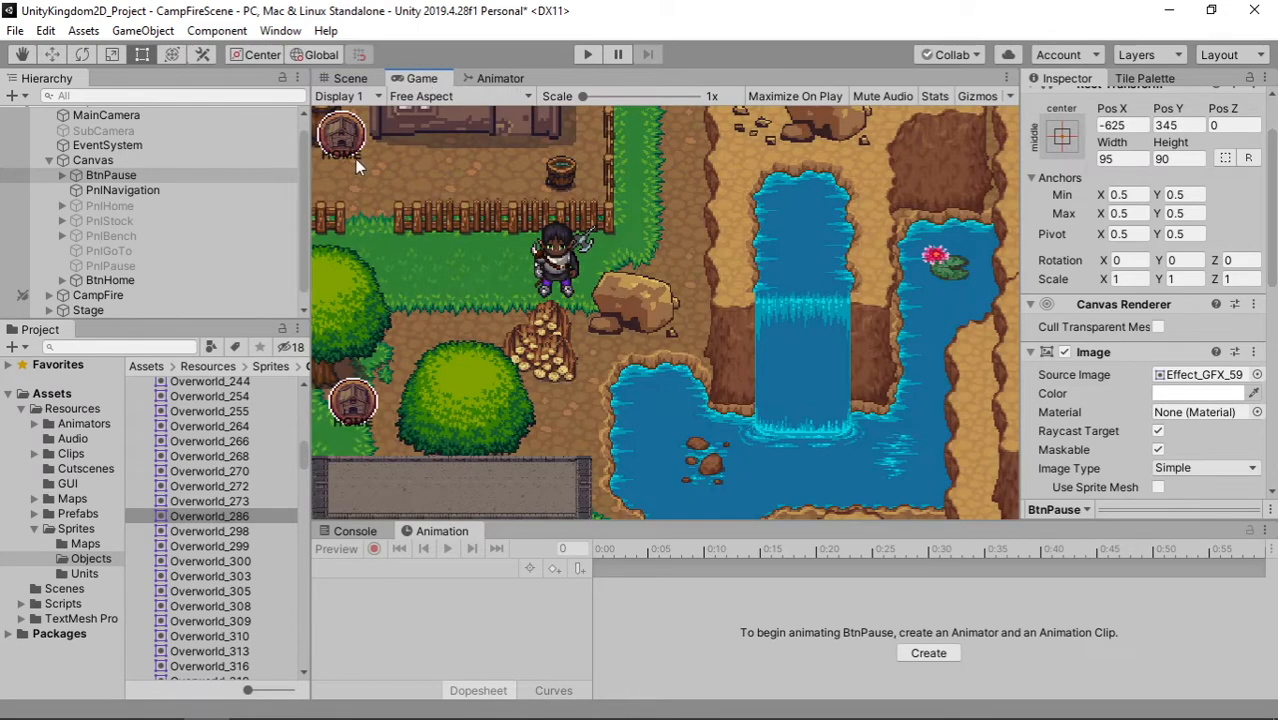
{"action": "left_click", "coordinate": [348, 78]}
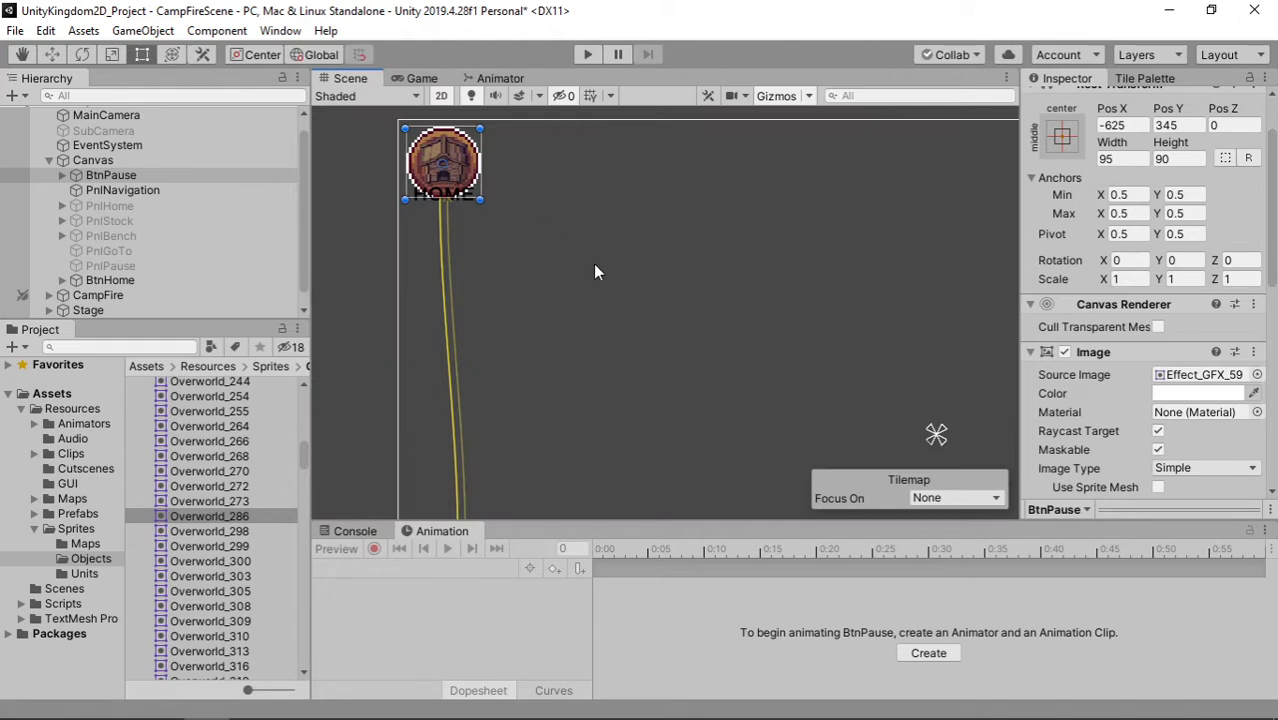
Step: Delete the HOME Text child from BtnPause
{"action": "scroll", "coordinate": [595, 266], "scroll_direction": "up", "scroll_amount": 7}
{"action": "middle_click_drag", "start_coordinate": [527, 228], "coordinate": [602, 341]}
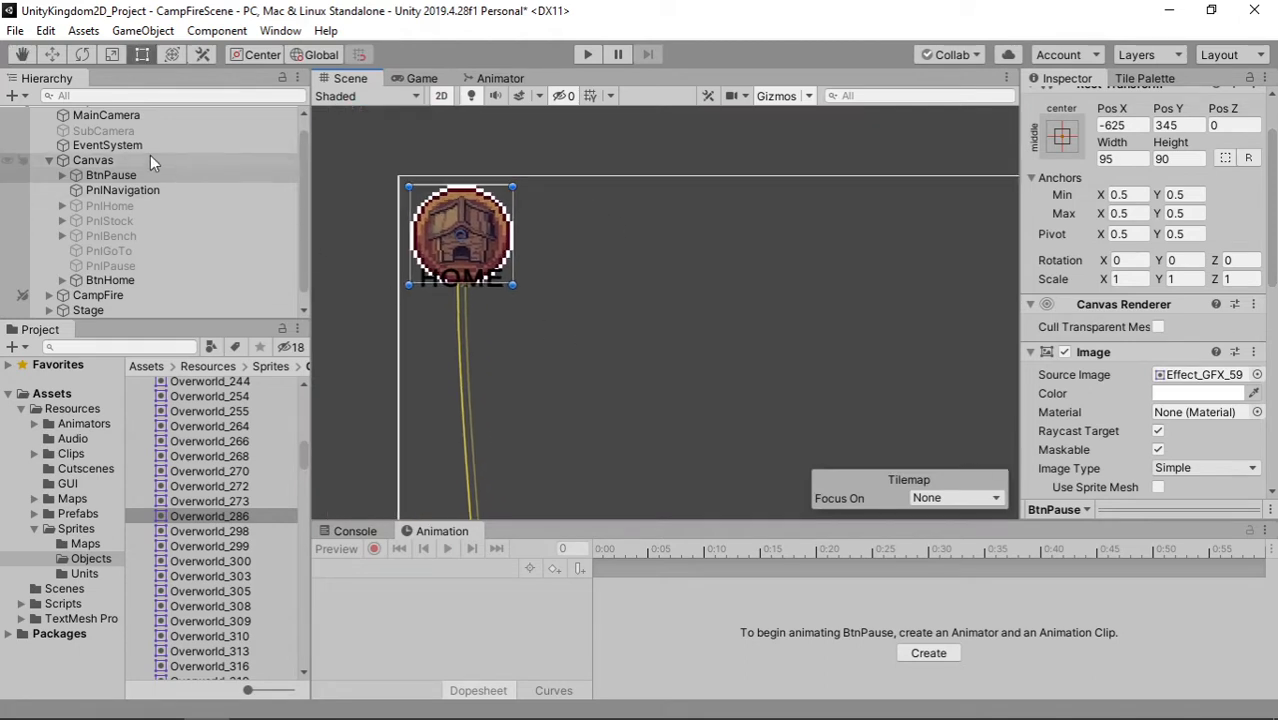
{"action": "left_click", "coordinate": [59, 175]}
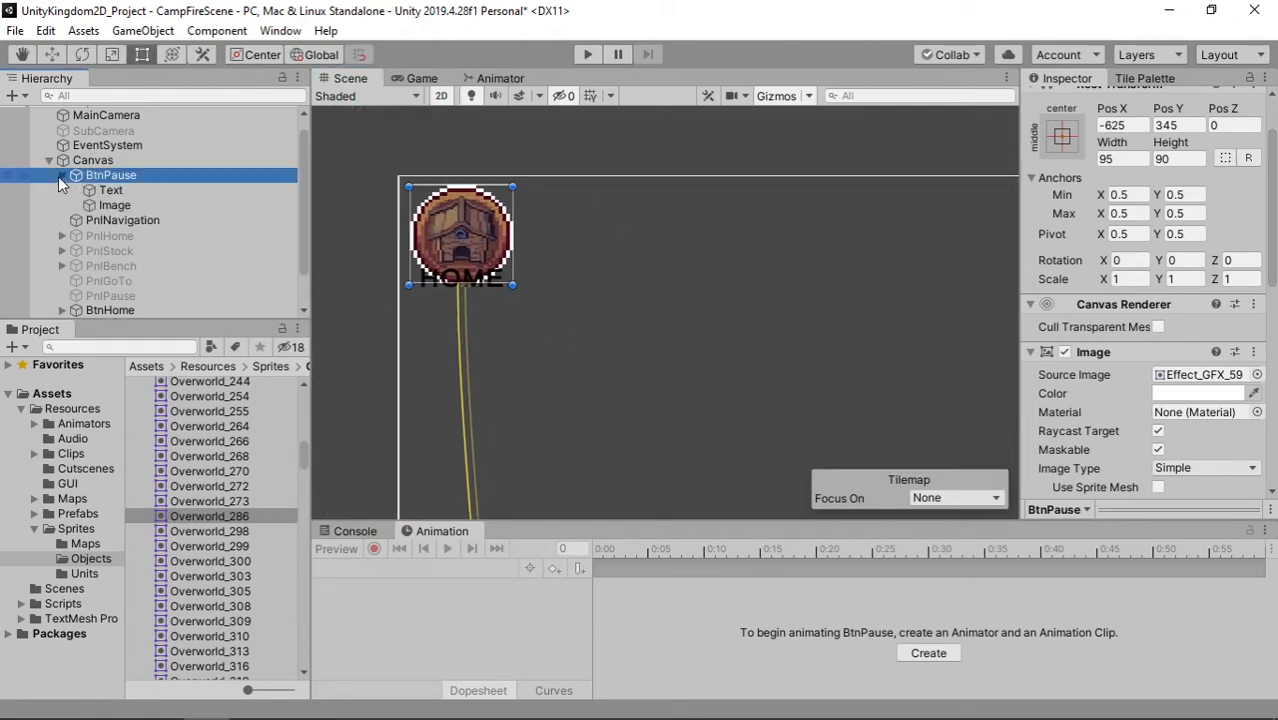
{"action": "left_click", "coordinate": [120, 189]}
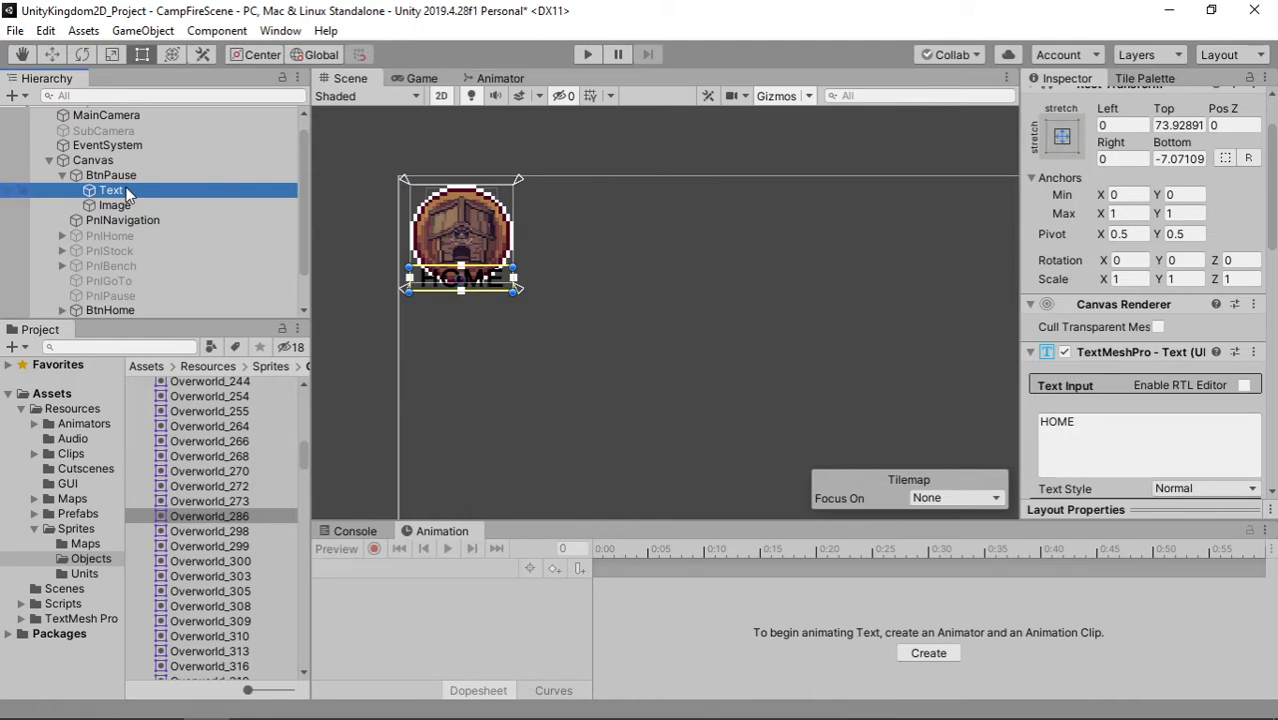
{"action": "key", "text": "Delete"}
Step: Assign the UI_LoneRaider sprite from the GUI folder as the source image of BtnPause's child Image
{"action": "left_click", "coordinate": [160, 189]}
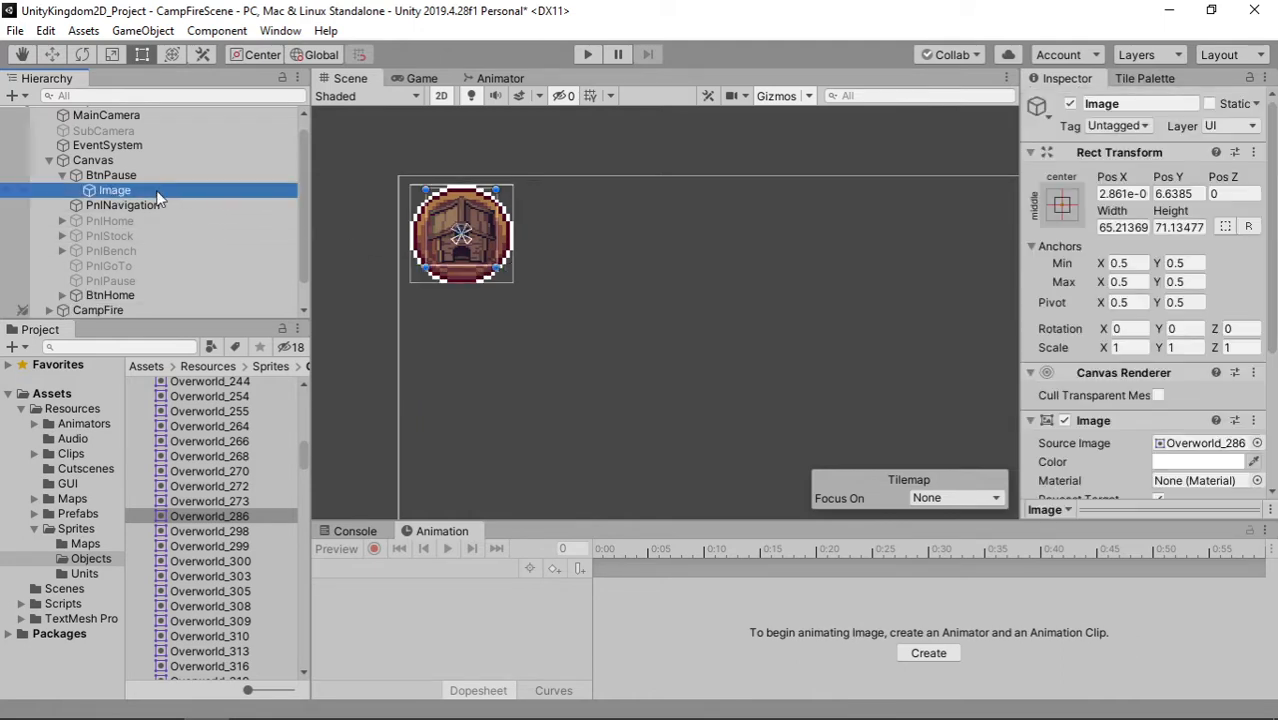
{"action": "left_click", "coordinate": [67, 484]}
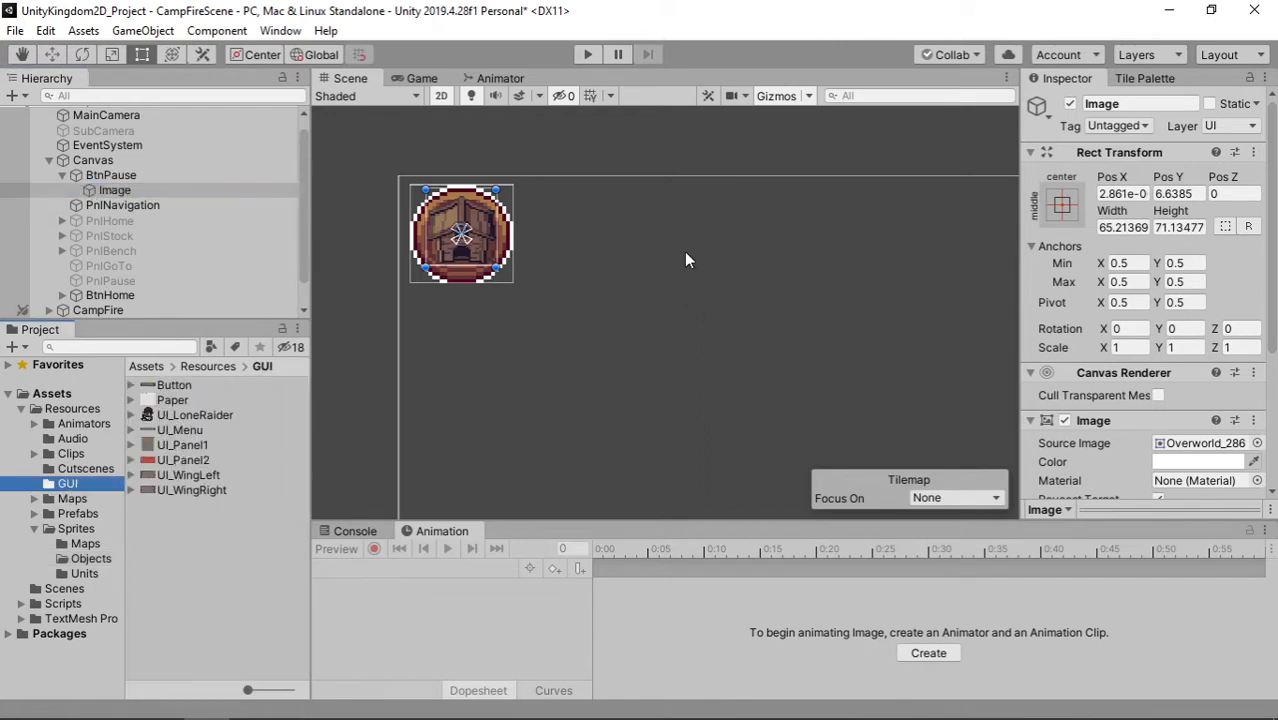
{"action": "left_click_drag", "start_coordinate": [199, 416], "coordinate": [1200, 443]}
{"action": "scroll", "coordinate": [498, 261], "scroll_direction": "up", "scroll_amount": 2}
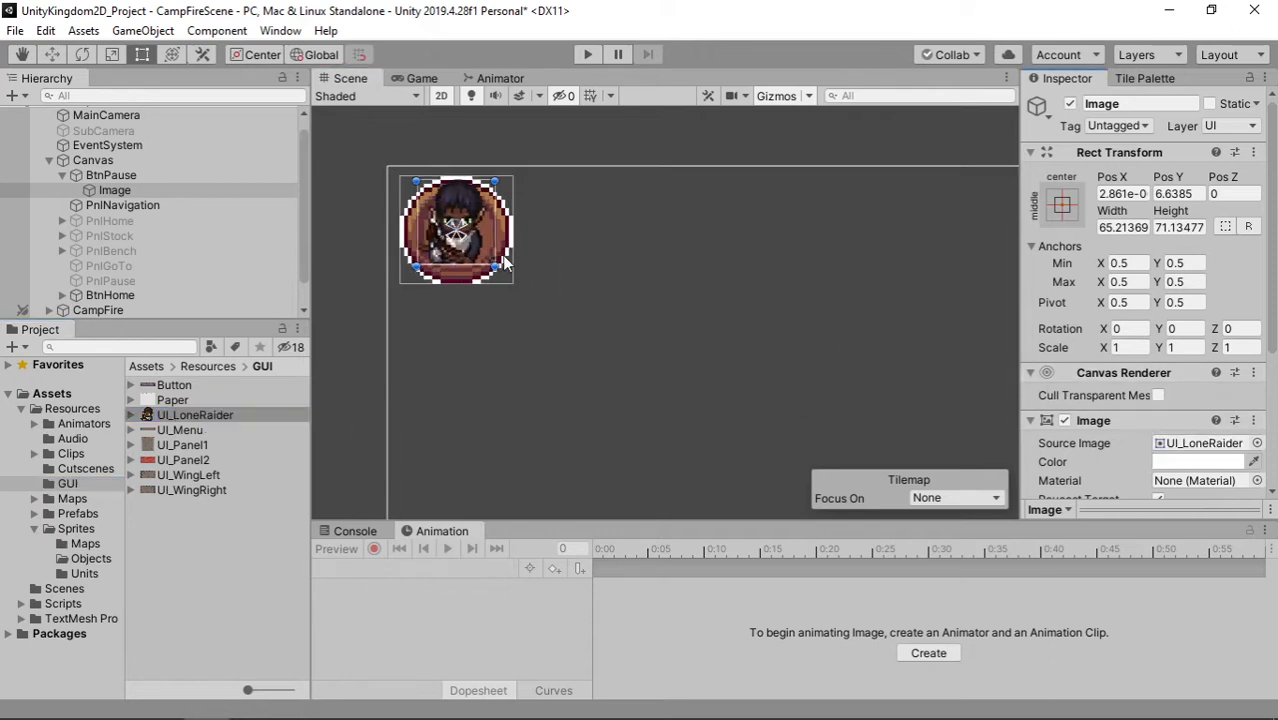
Step: Enlarge BtnPause's portrait image to about 83 by 83, nudge it slightly right inside the round frame, and check the Game view
{"action": "mouse_move", "coordinate": [494, 267]}
{"action": "left_mouse_down"}
{"action": "mouse_move", "coordinate": [522, 284]}
{"action": "mouse_move", "coordinate": [483, 256]}
{"action": "left_mouse_up"}
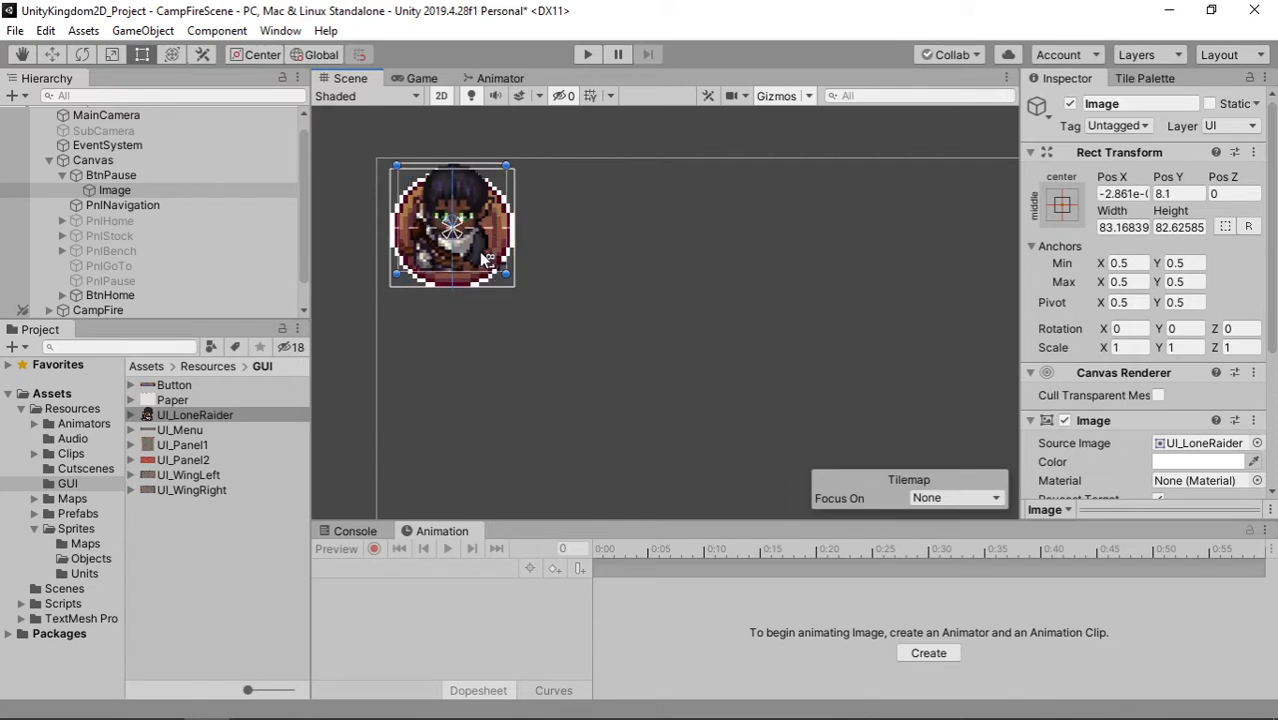
{"action": "left_click", "coordinate": [543, 382]}
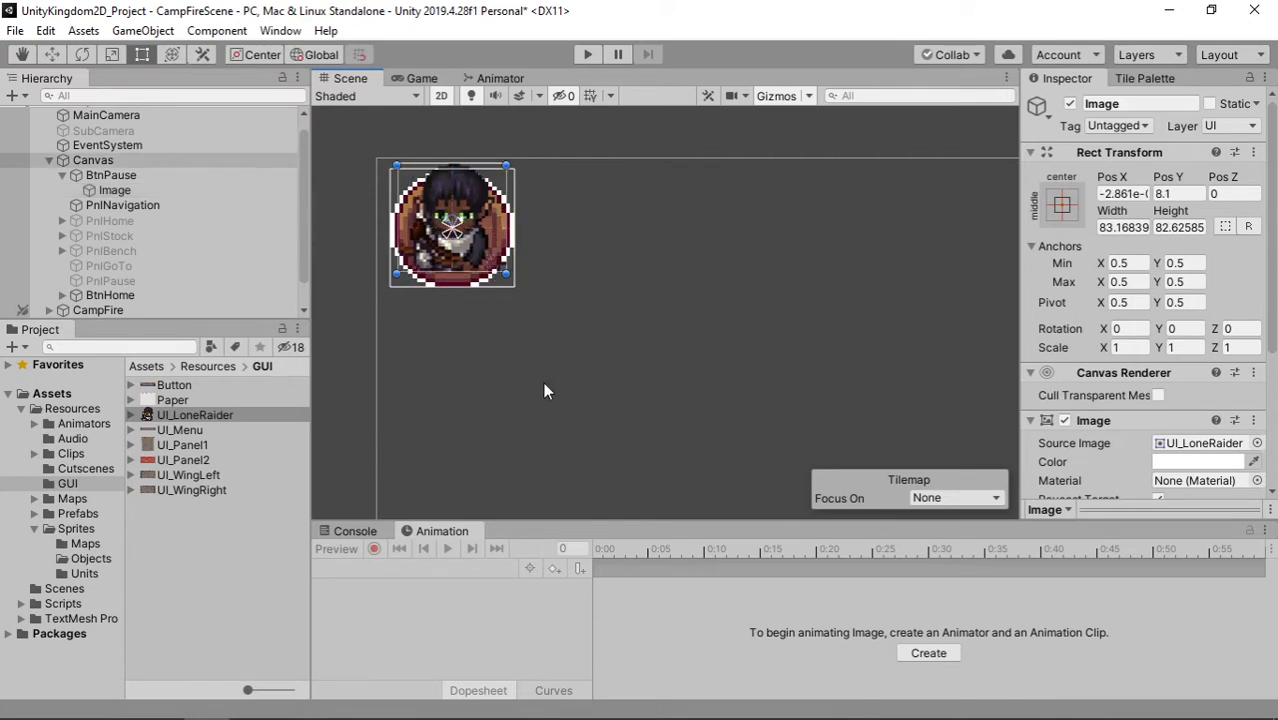
{"action": "left_click", "coordinate": [474, 254]}
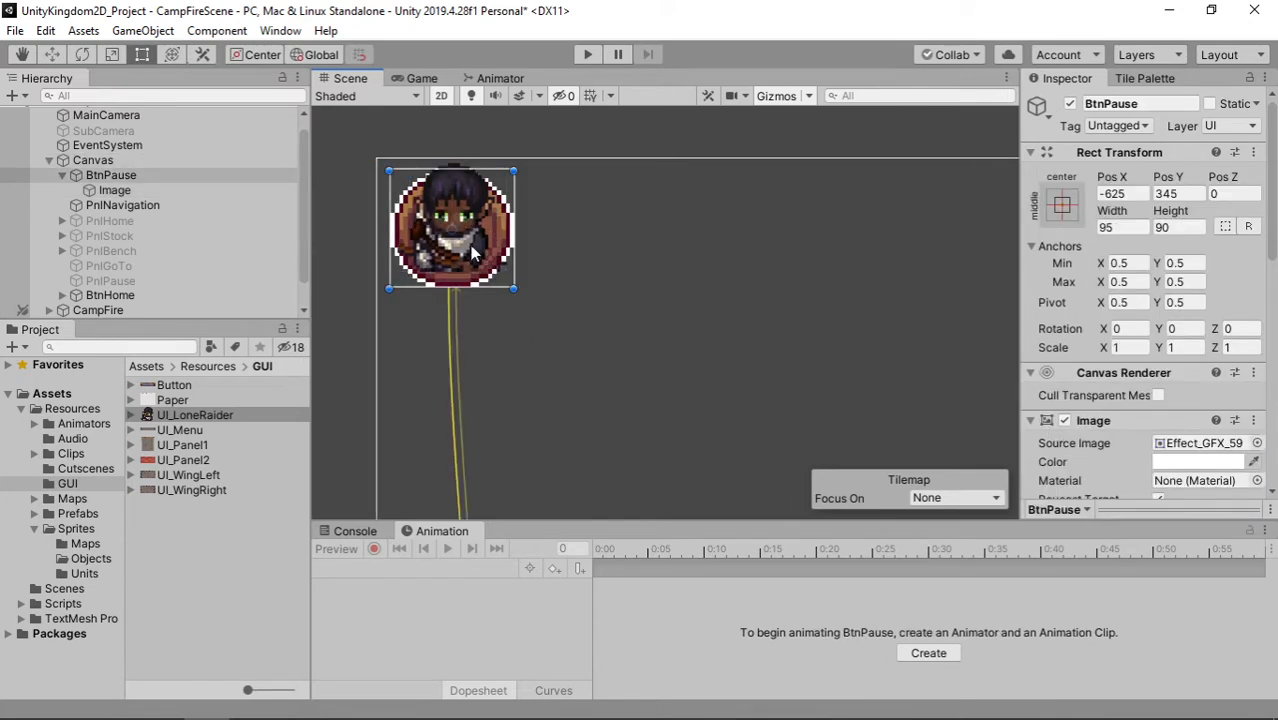
{"action": "key", "text": "w"}
{"action": "left_click_drag", "start_coordinate": [515, 227], "coordinate": [521, 226]}
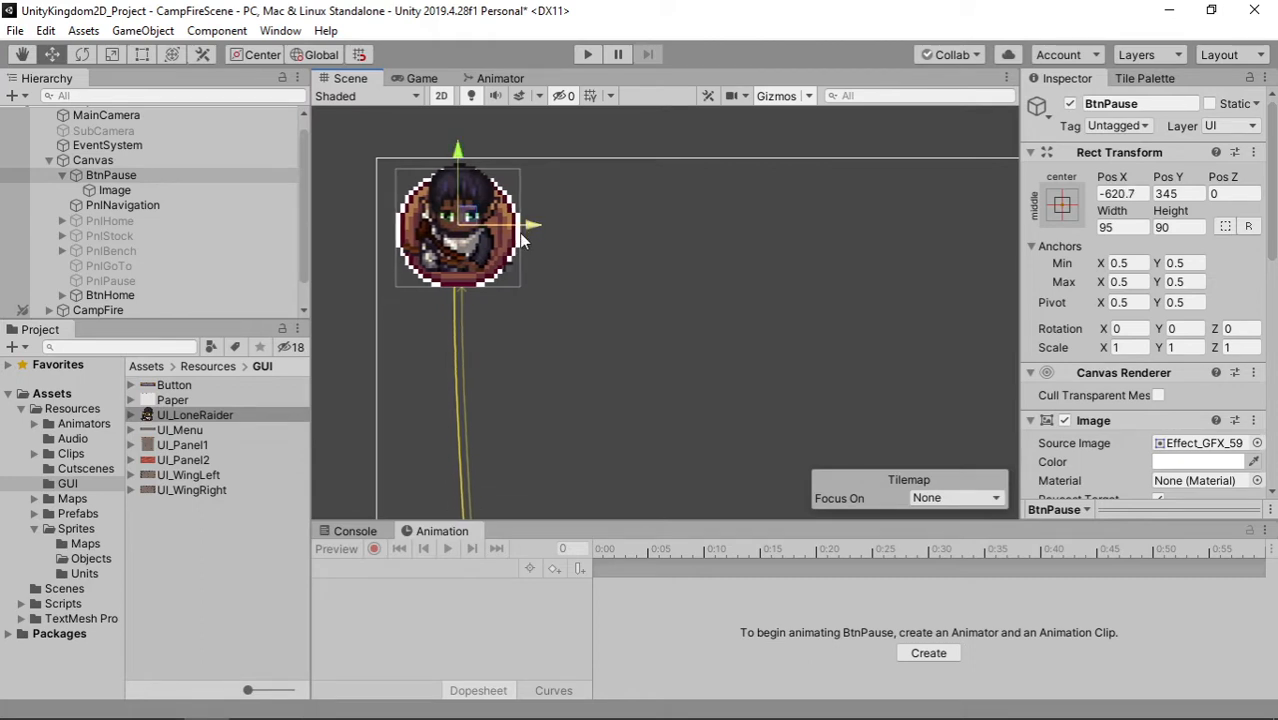
{"action": "key", "text": "ctrl+z"}
{"action": "left_click", "coordinate": [132, 191]}
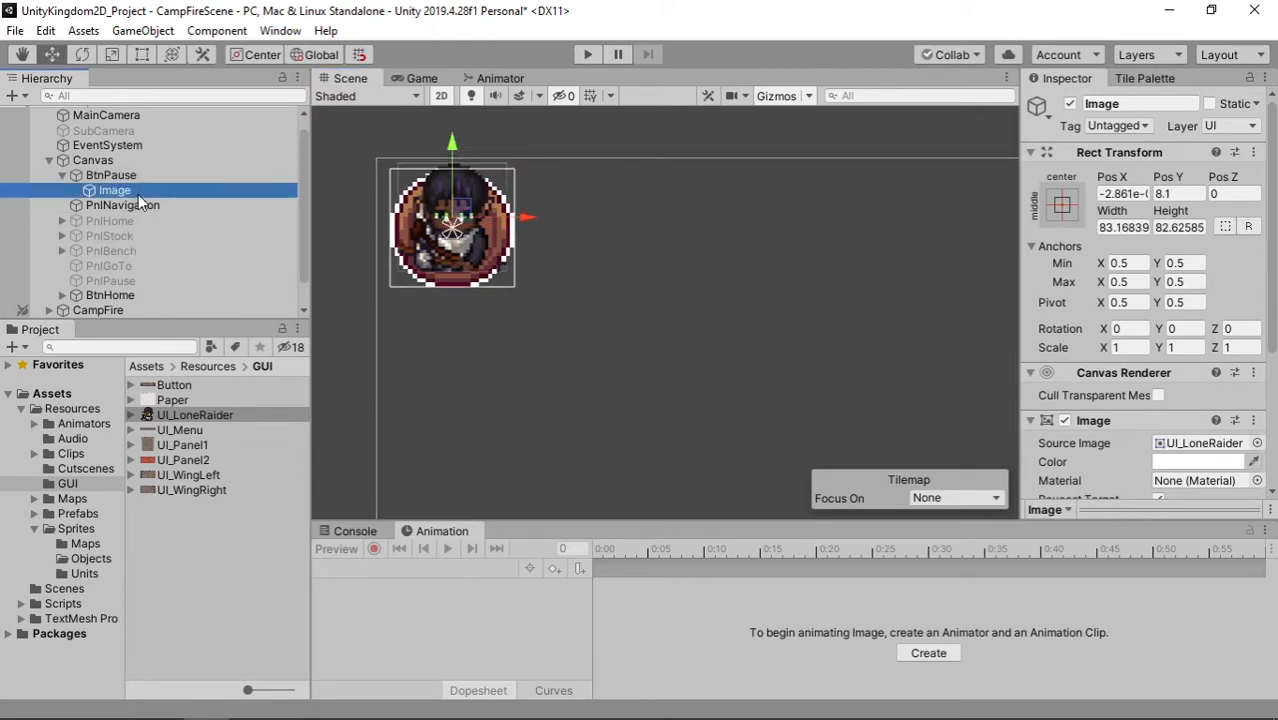
{"action": "left_click_drag", "start_coordinate": [529, 218], "coordinate": [515, 226]}
{"action": "left_click", "coordinate": [551, 289]}
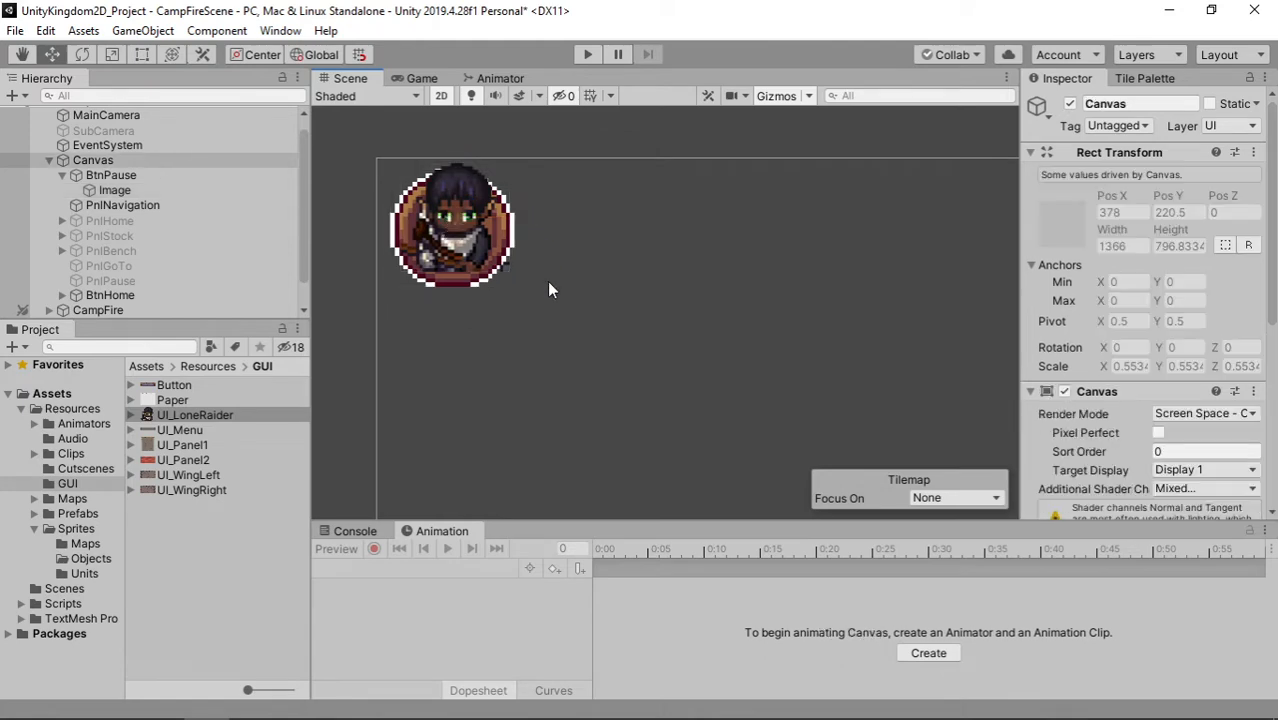
{"action": "left_click", "coordinate": [412, 79]}
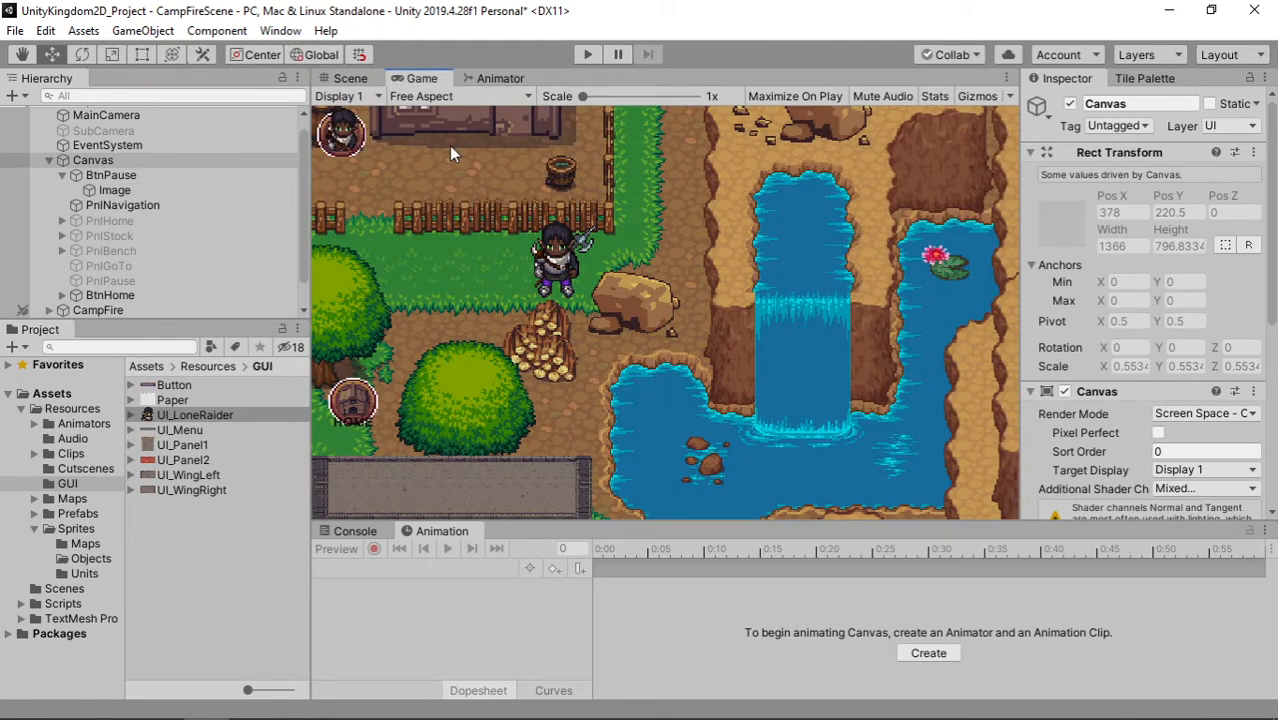
{"action": "left_click", "coordinate": [350, 78]}
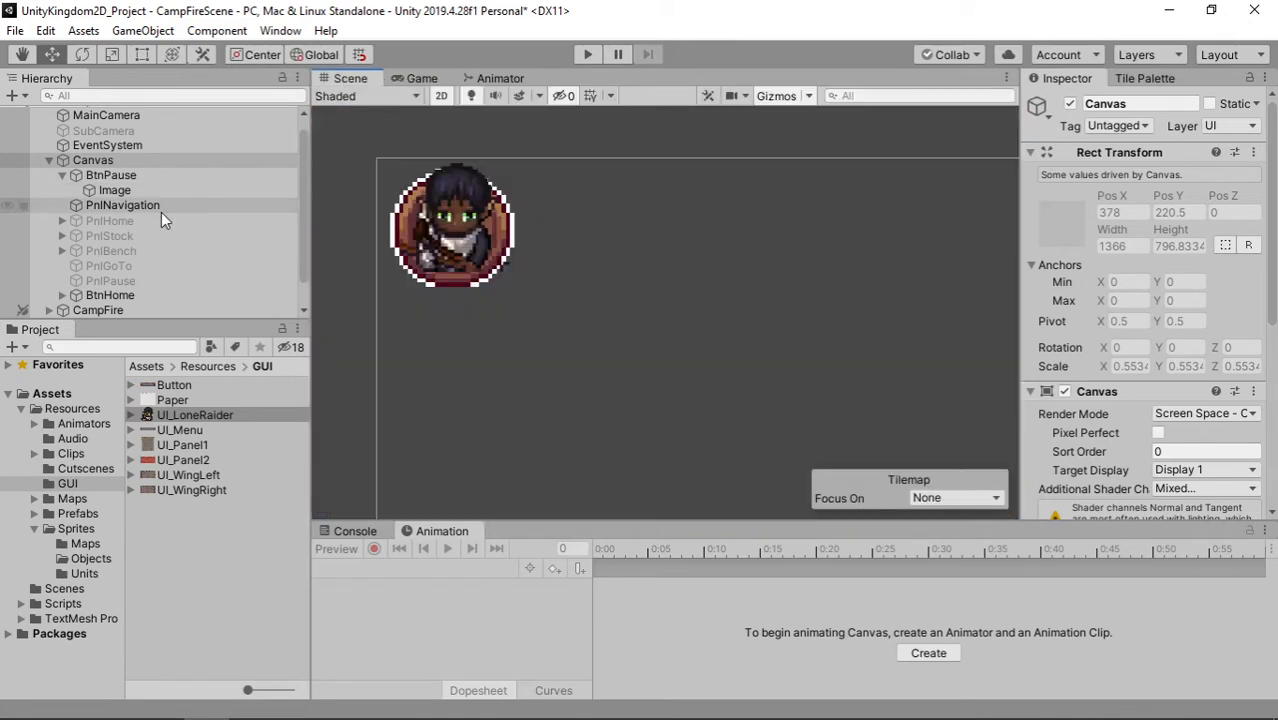
Step: Move BtnHome down onto the left end of the stone-textured navigation panel
{"action": "left_click", "coordinate": [88, 160]}
{"action": "left_click", "coordinate": [63, 175]}
{"action": "scroll", "coordinate": [110, 220], "scroll_direction": "down", "scroll_amount": 1}
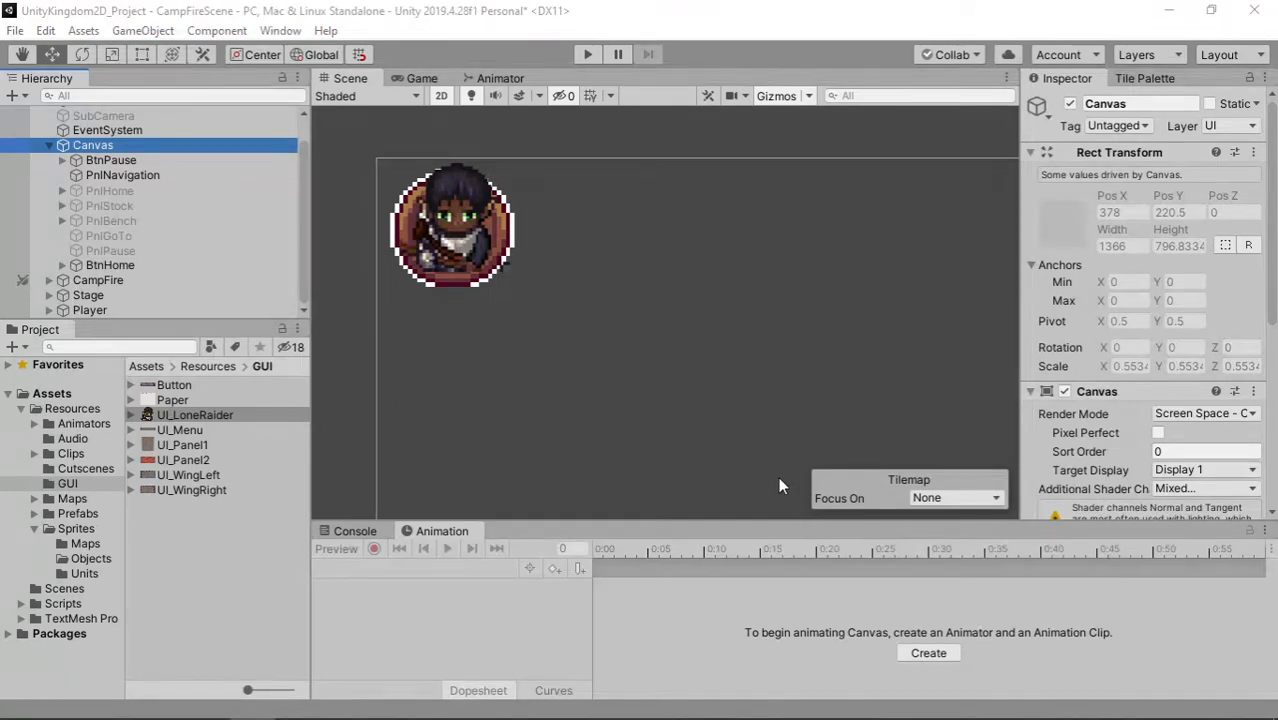
{"action": "left_click", "coordinate": [705, 420]}
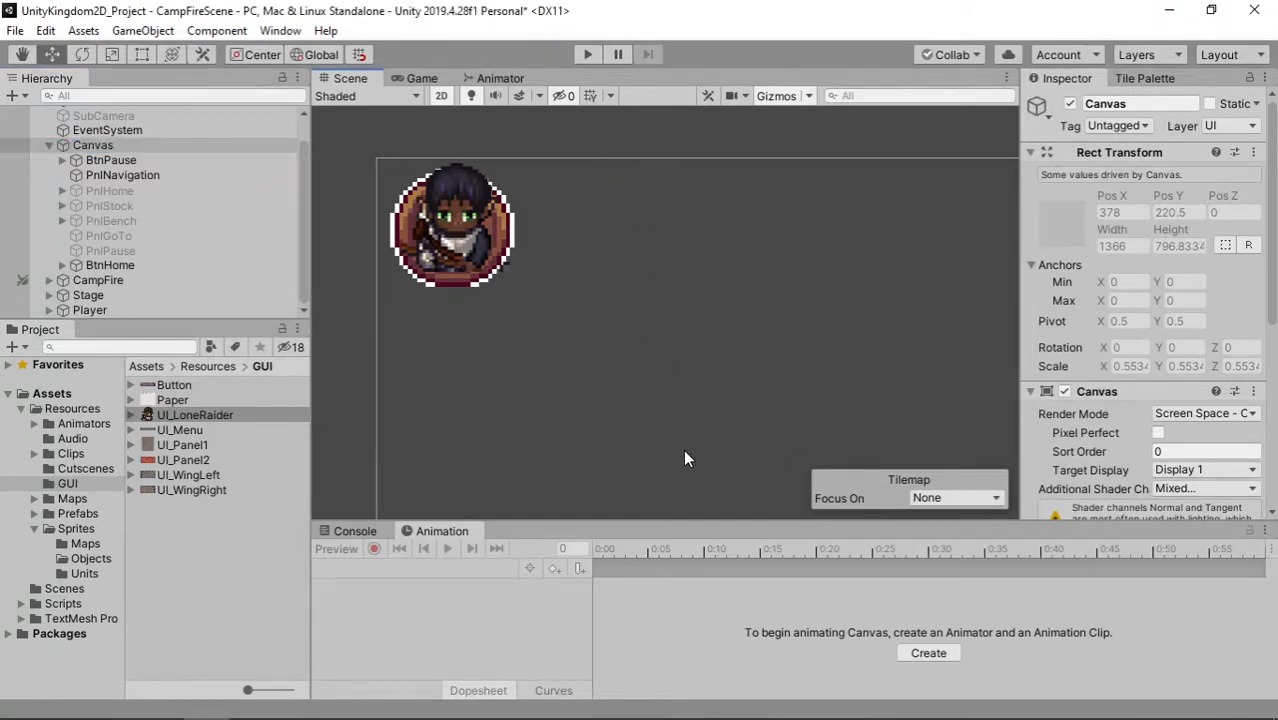
{"action": "middle_click_drag", "start_coordinate": [707, 471], "coordinate": [648, 308]}
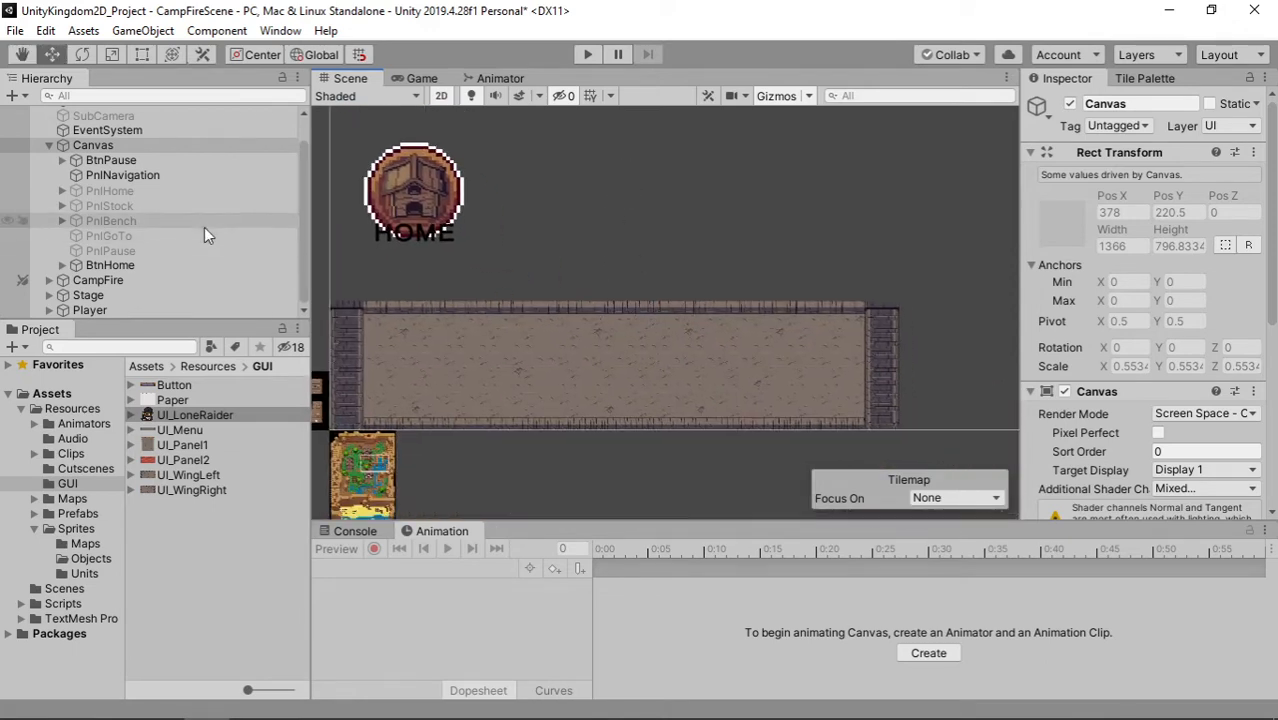
{"action": "left_click", "coordinate": [170, 265]}
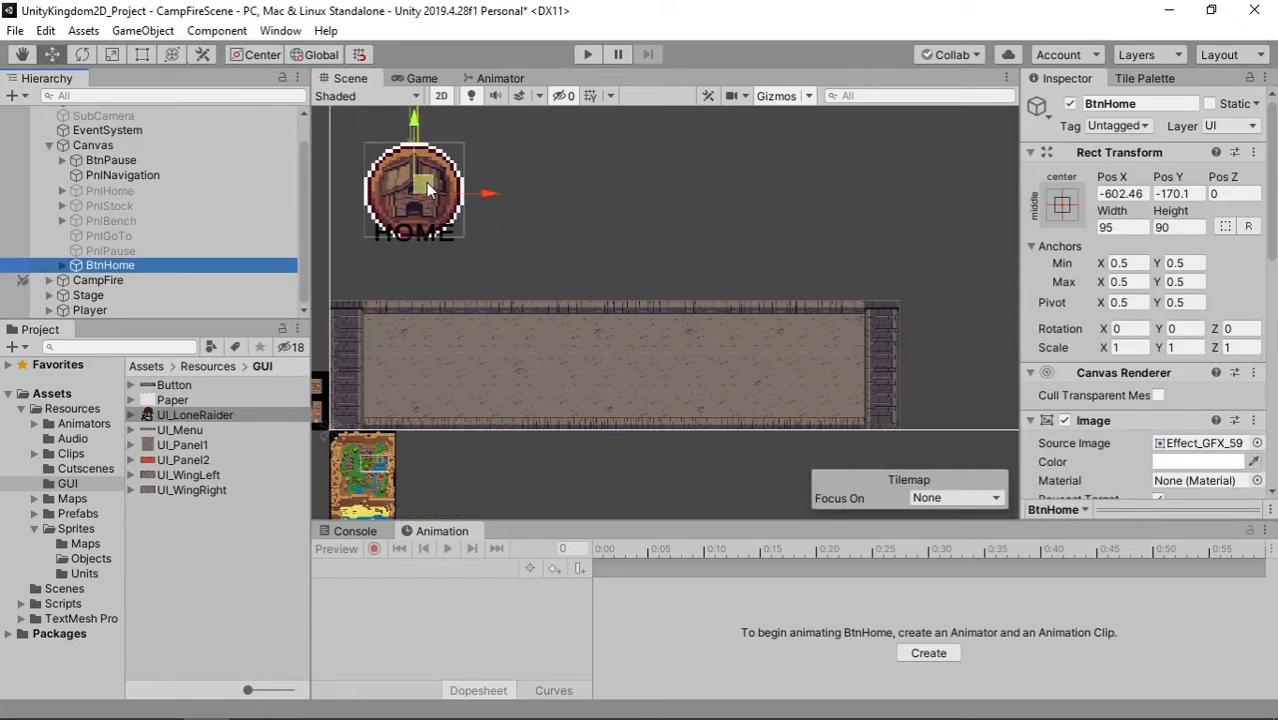
{"action": "left_click_drag", "start_coordinate": [427, 189], "coordinate": [608, 355]}
Step: Try filling the navigation panel with a row of four evenly spaced buttons by duplicating BtnHome three times
{"action": "key", "text": "ctrl+d"}
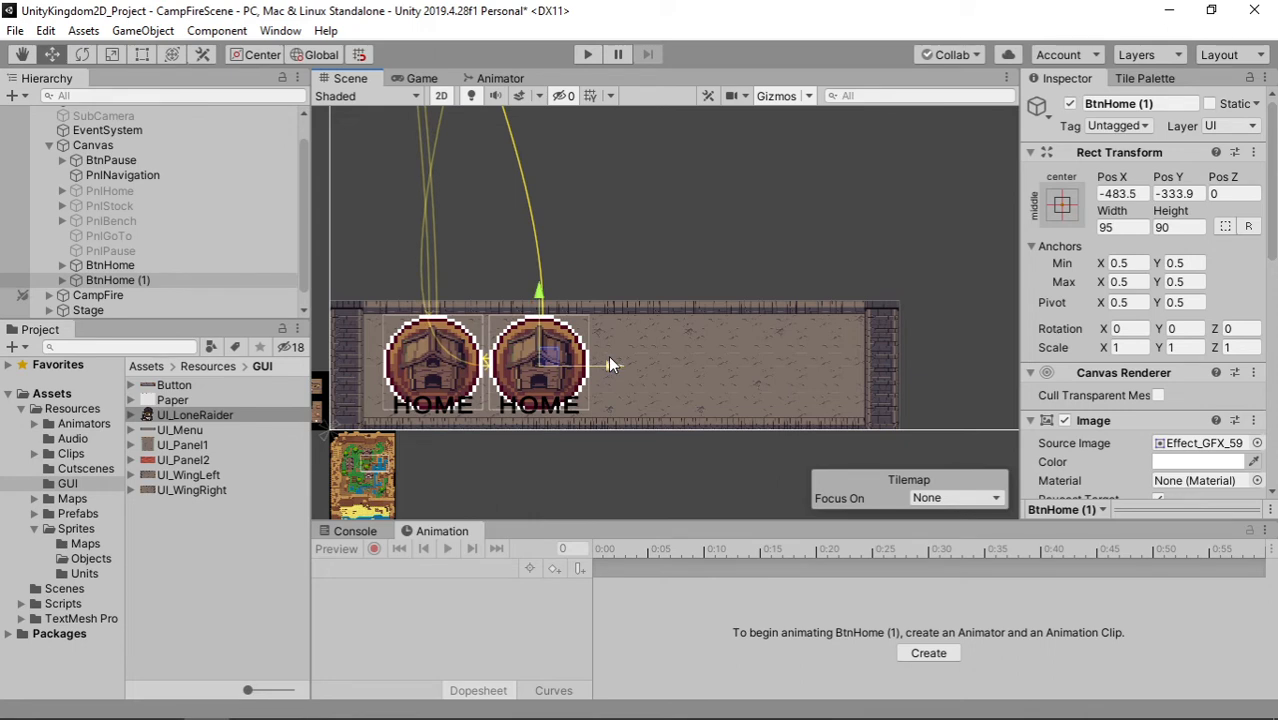
{"action": "key", "text": "ctrl+d"}
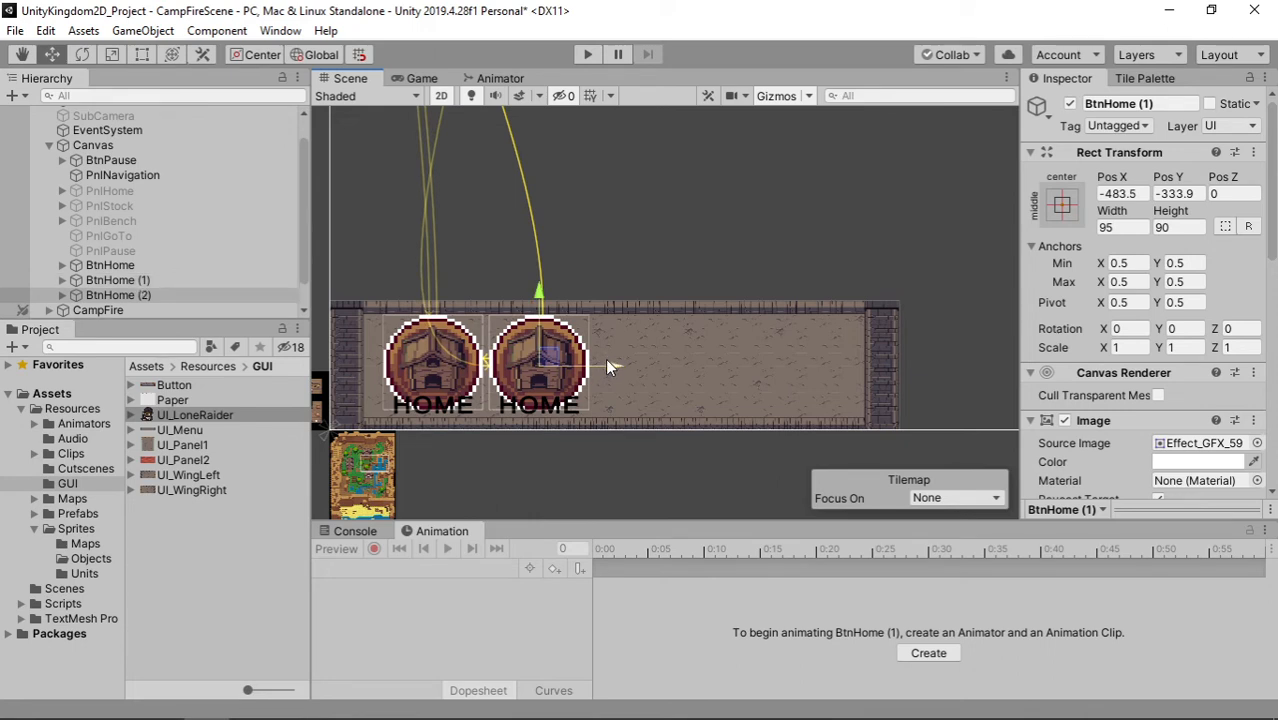
{"action": "left_click_drag", "start_coordinate": [605, 362], "coordinate": [811, 355]}
{"action": "key", "text": "ctrl+d"}
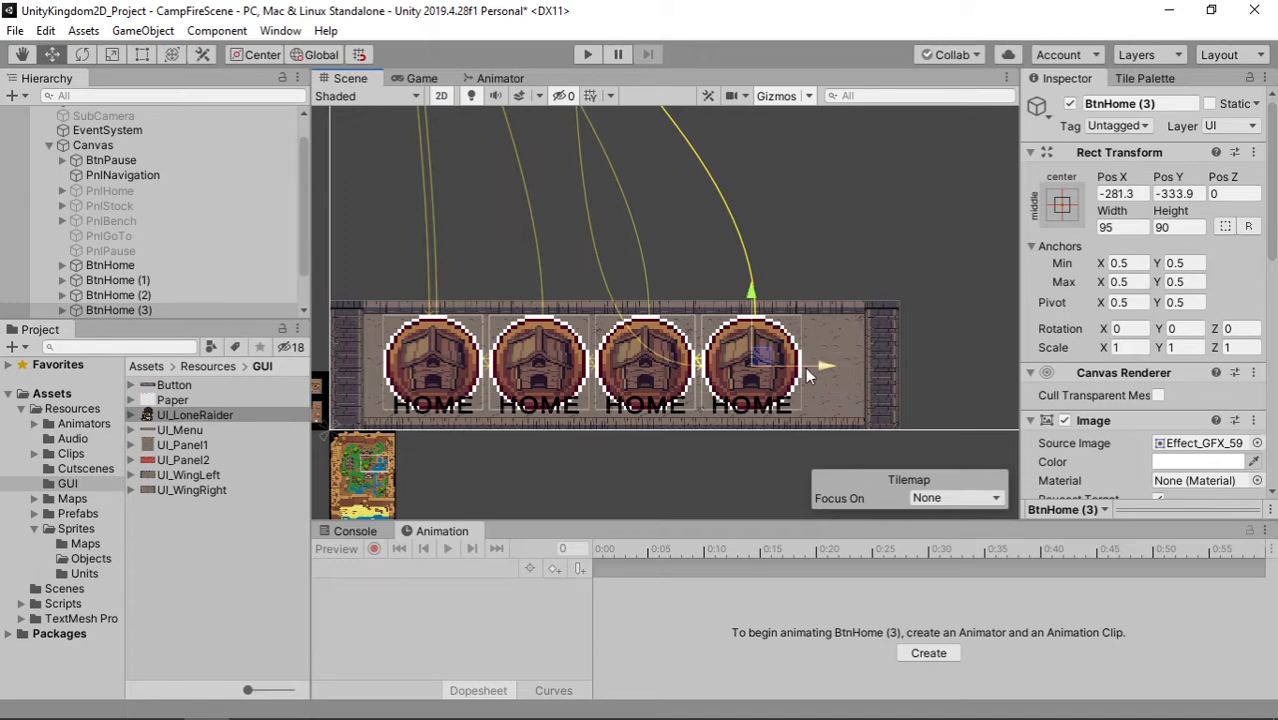
Step: Delete the three BtnHome copies, leaving only the original button on the navigation panel
{"action": "left_click", "coordinate": [136, 309]}
{"action": "left_click", "coordinate": [139, 285], "text": "shift"}
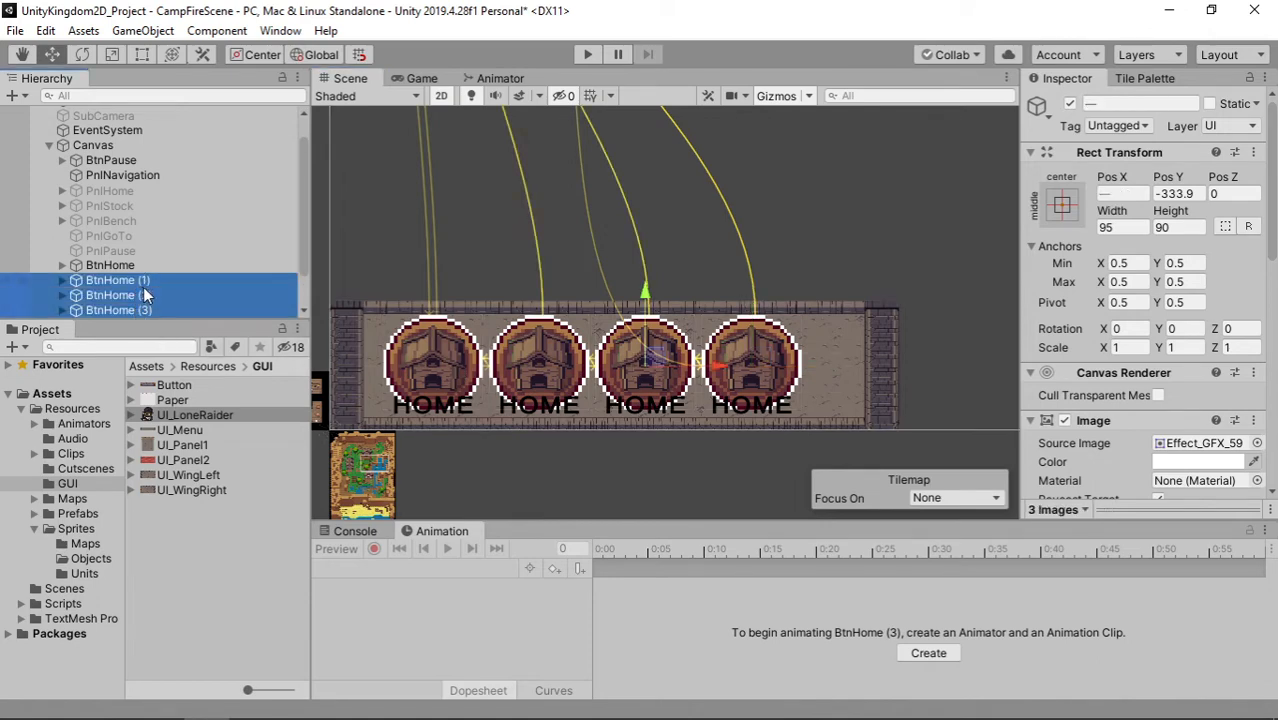
{"action": "key", "text": "Delete"}
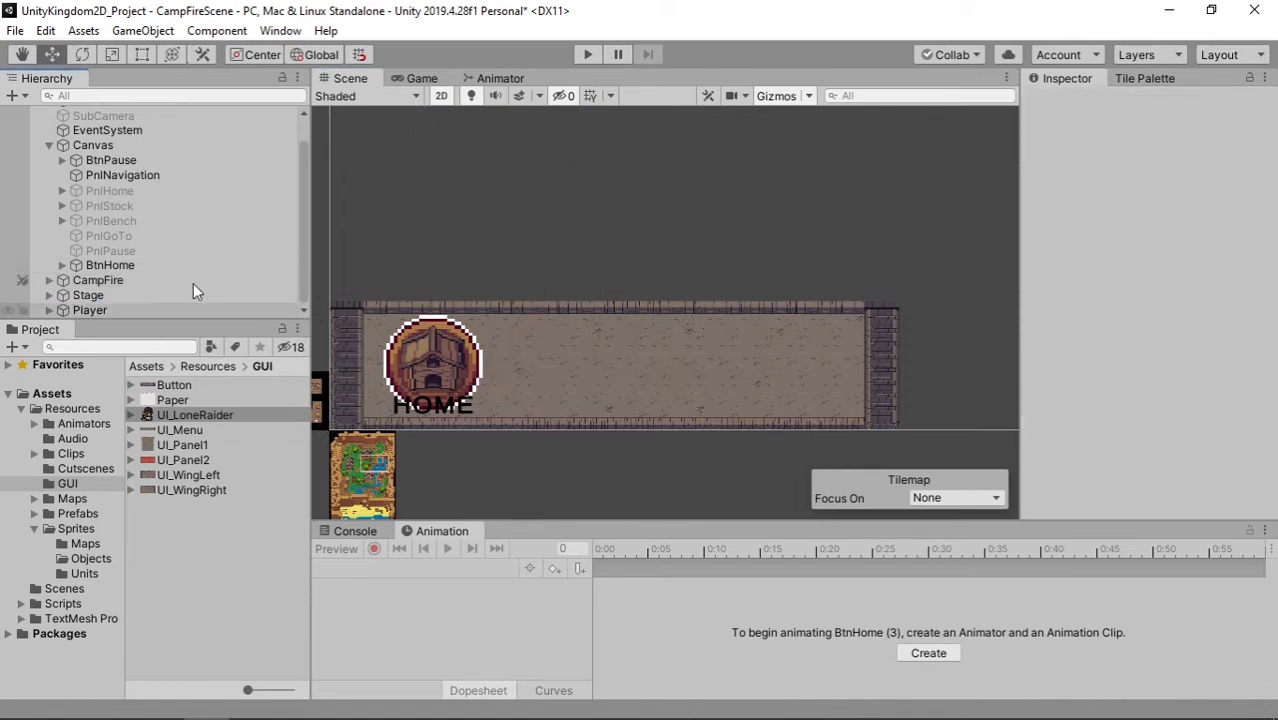
Step: Move BtnHome up off the navigation panel and add a Grid Layout Group component to PnlNavigation
{"action": "left_click", "coordinate": [146, 263]}
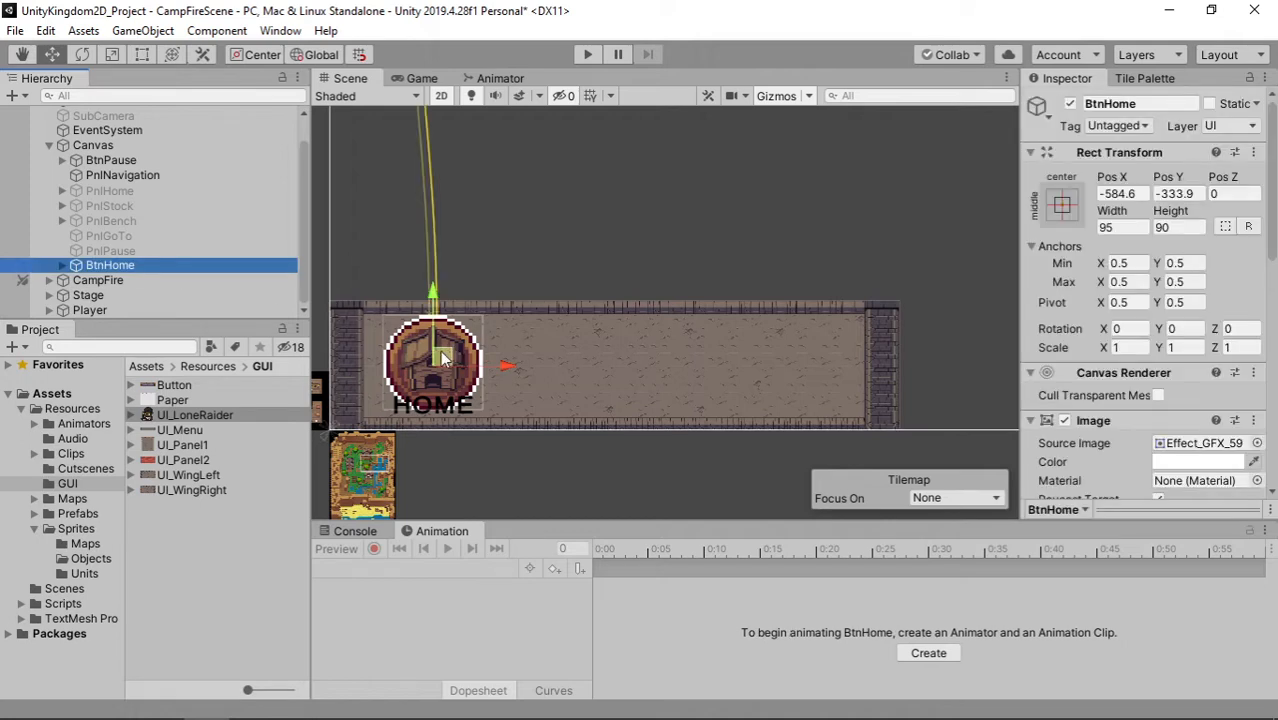
{"action": "left_click_drag", "start_coordinate": [443, 358], "coordinate": [447, 189]}
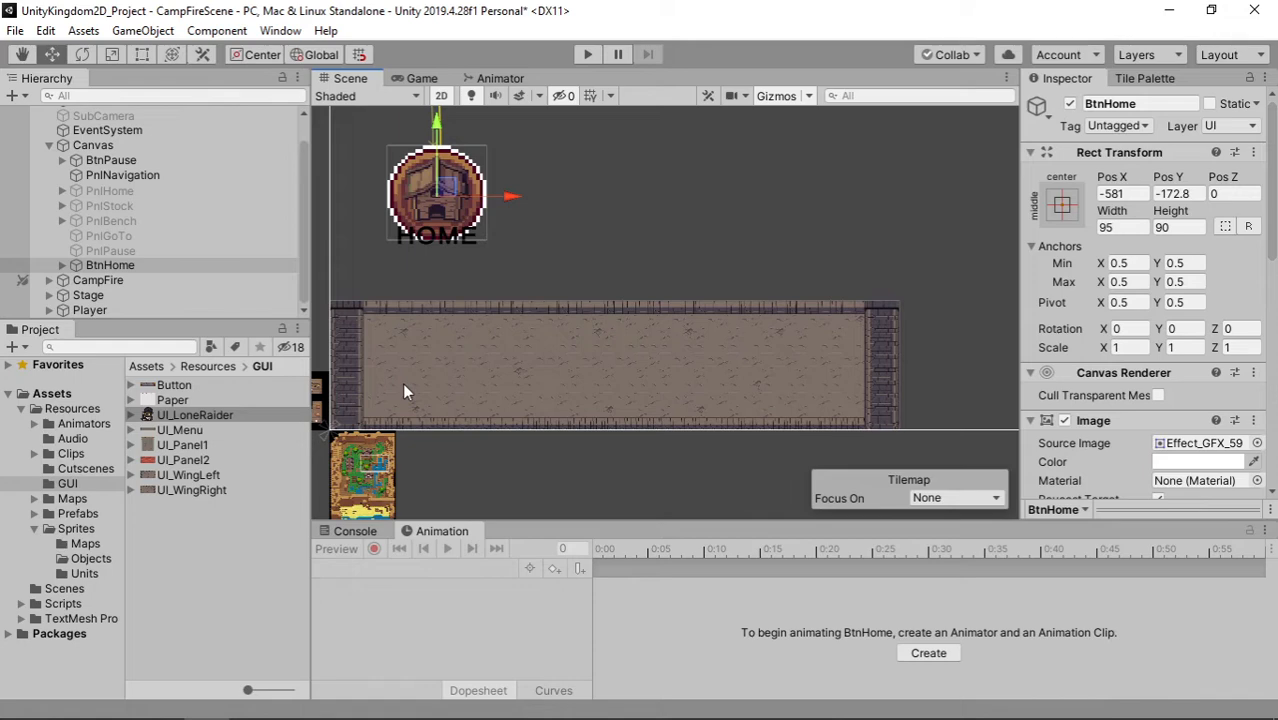
{"action": "left_click", "coordinate": [160, 172]}
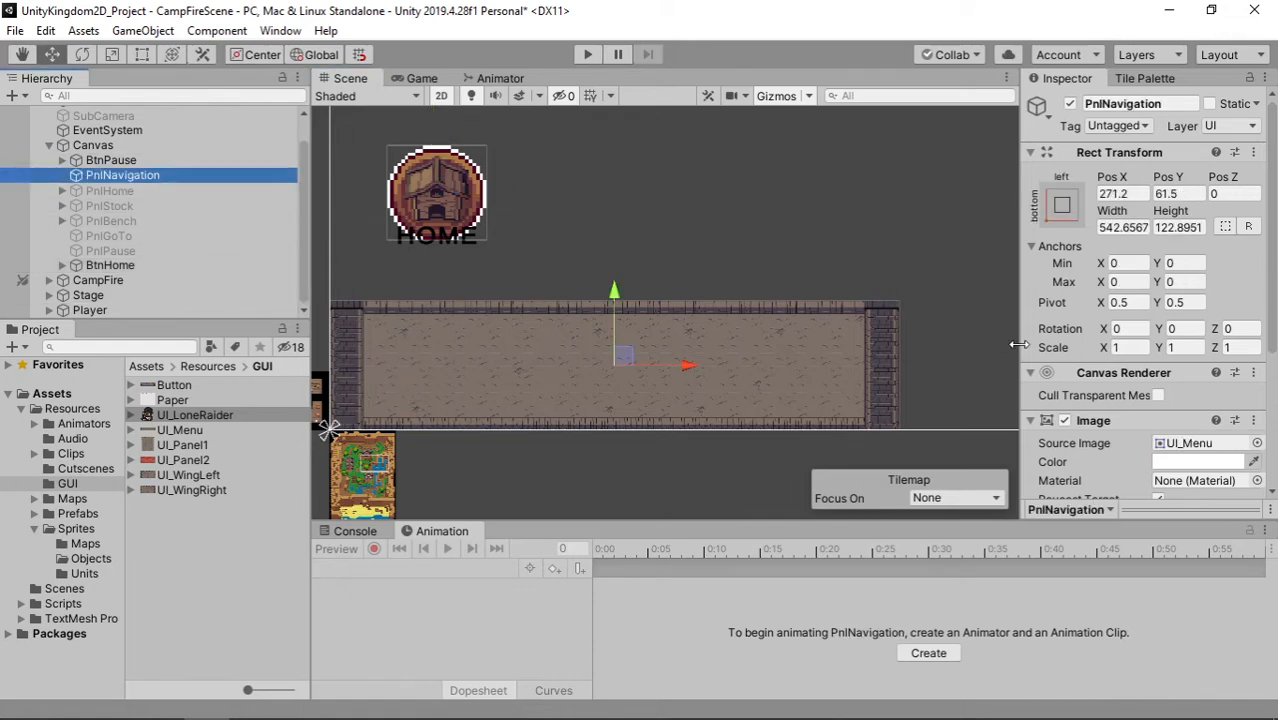
{"action": "scroll", "coordinate": [1170, 285], "scroll_direction": "down", "scroll_amount": 3}
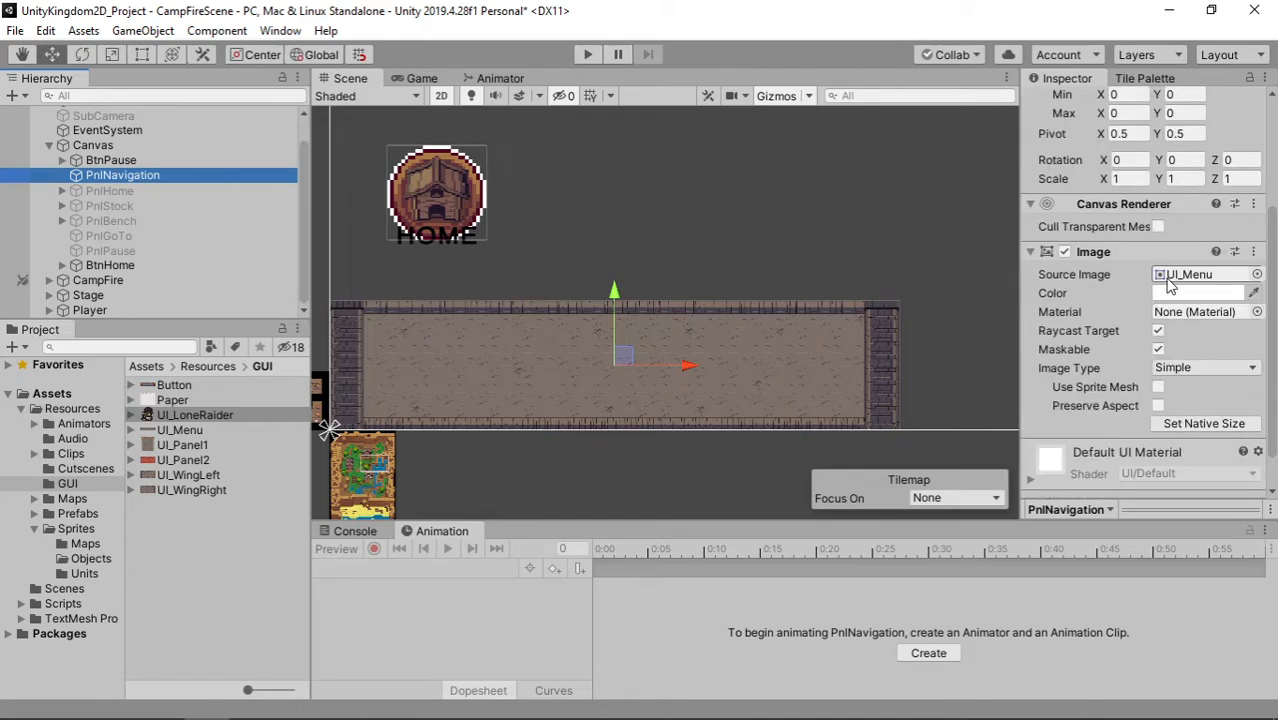
{"action": "scroll", "coordinate": [1167, 282], "scroll_direction": "down", "scroll_amount": 1}
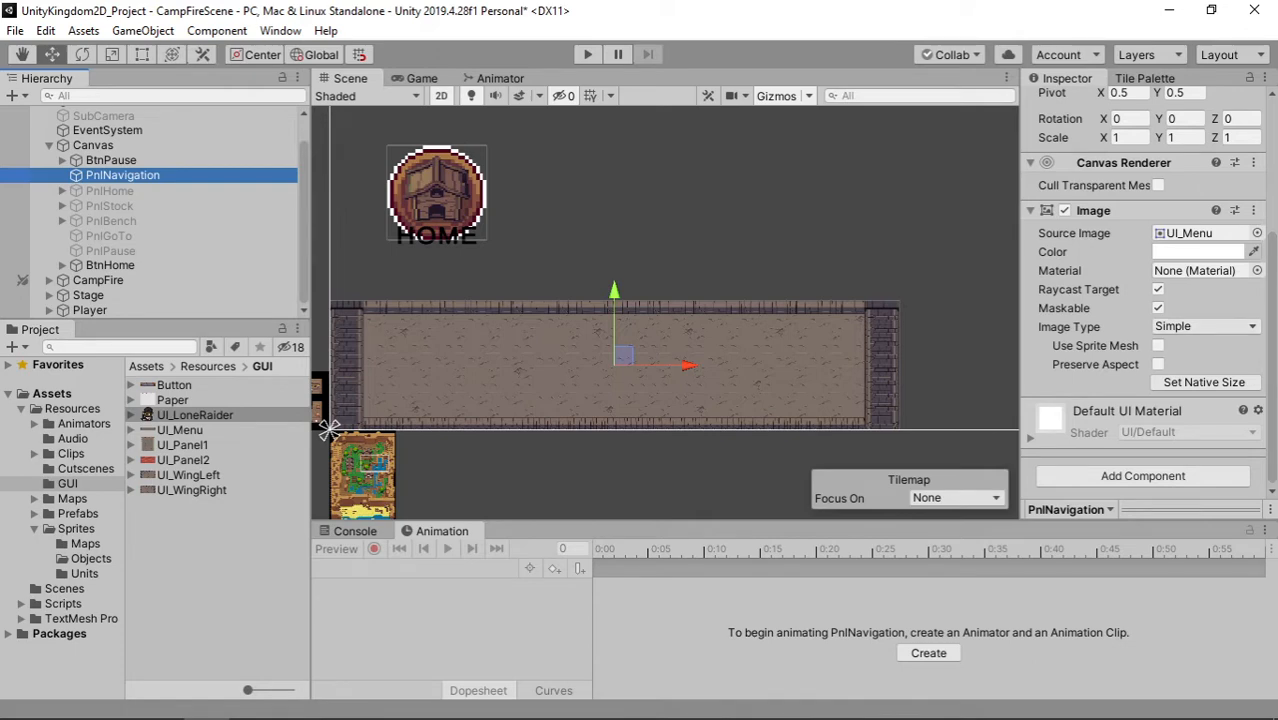
{"action": "key", "text": "alt+Tab"}
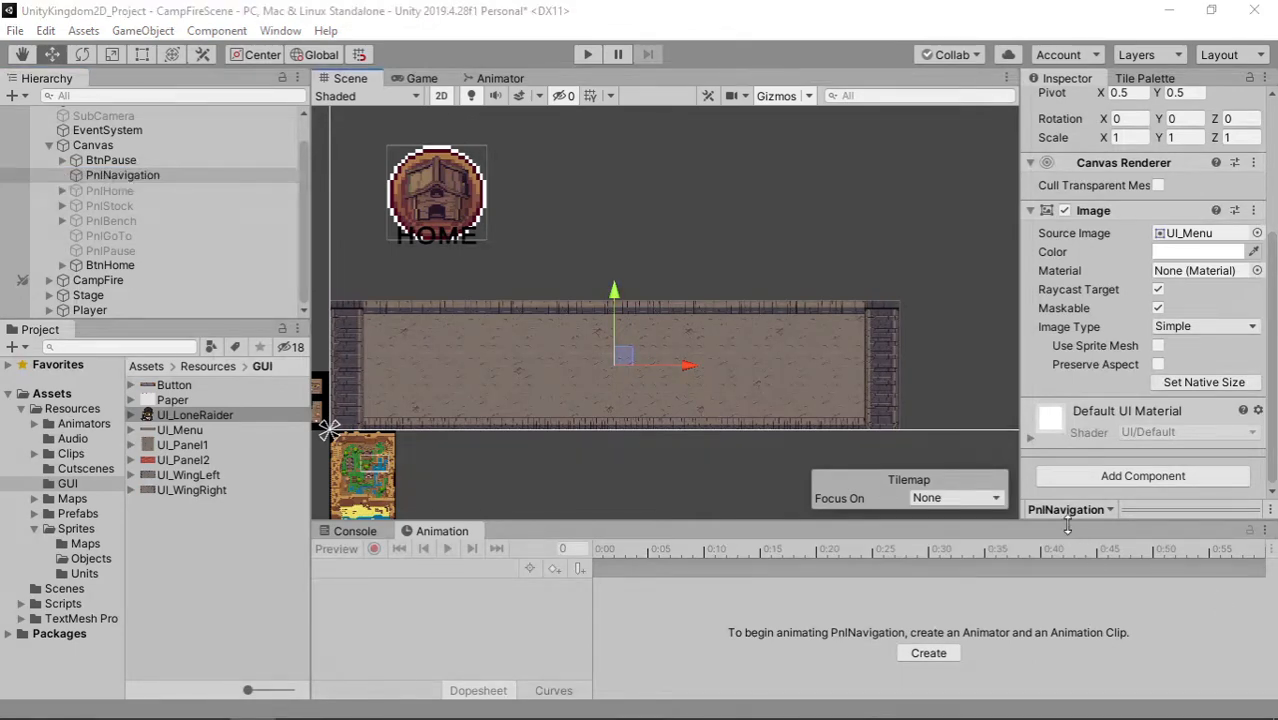
{"action": "left_click", "coordinate": [1116, 478]}
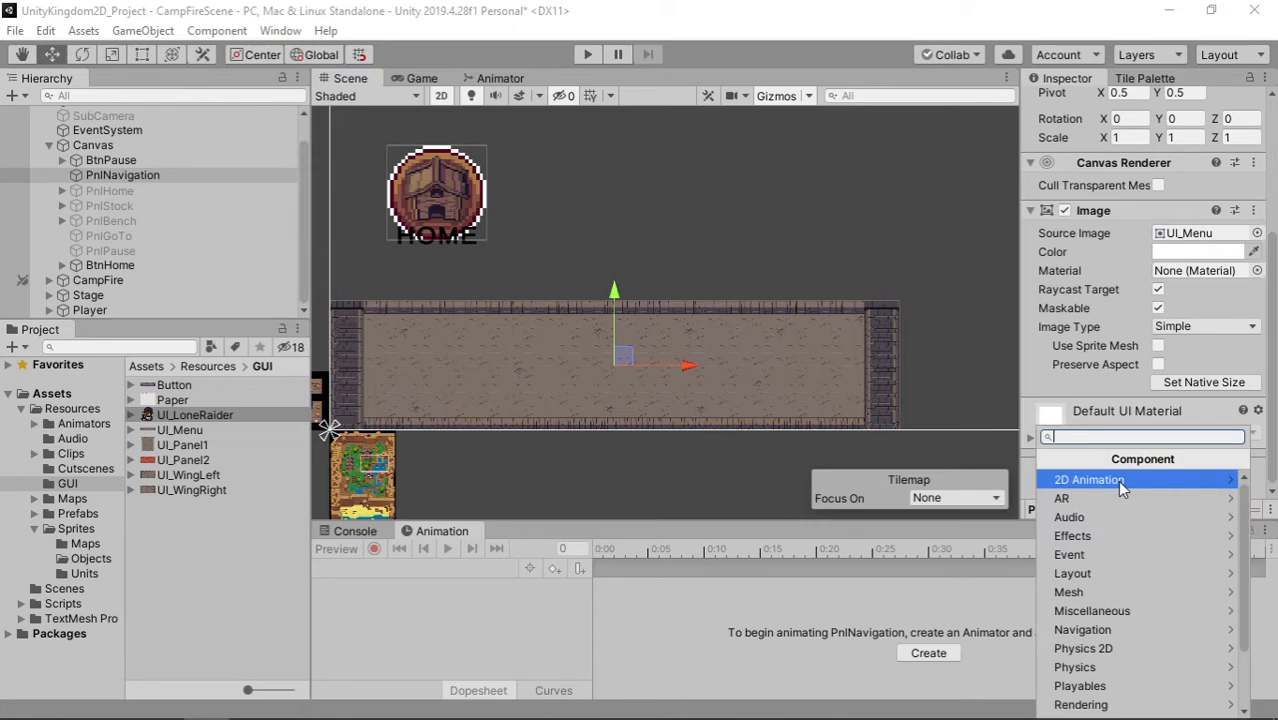
{"action": "type", "text": "gri"}
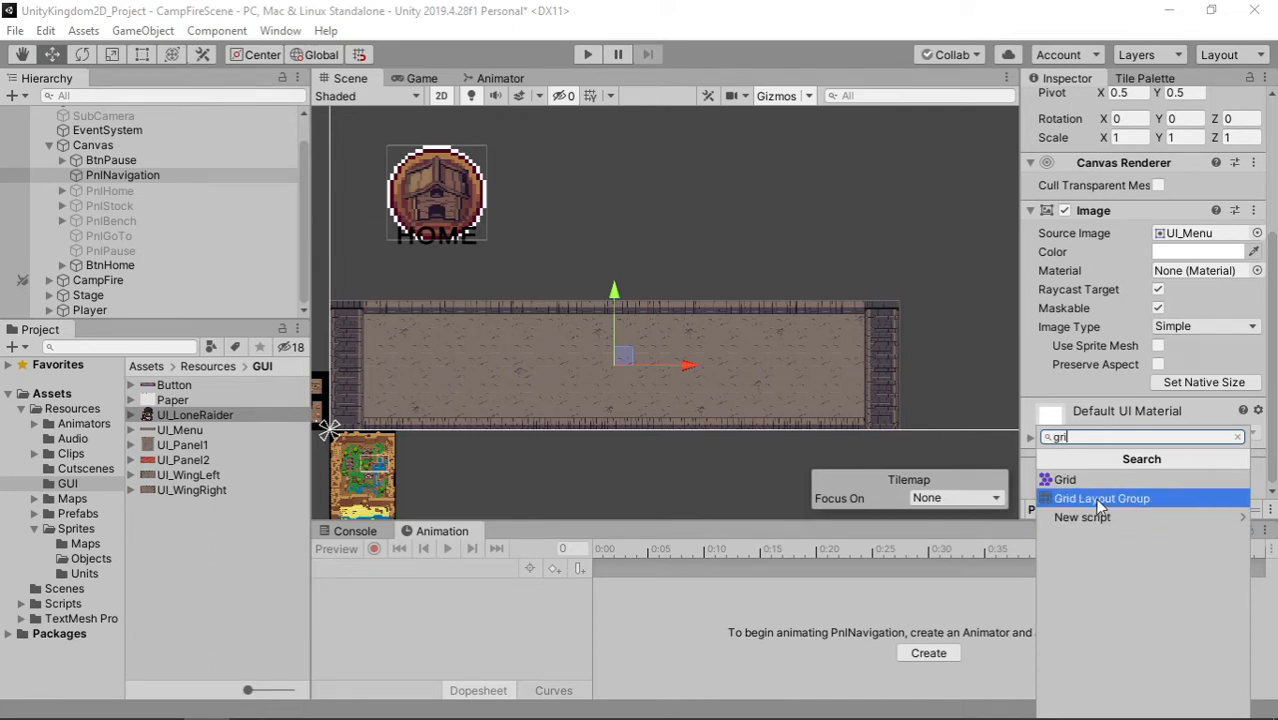
{"action": "left_click", "coordinate": [1100, 499]}
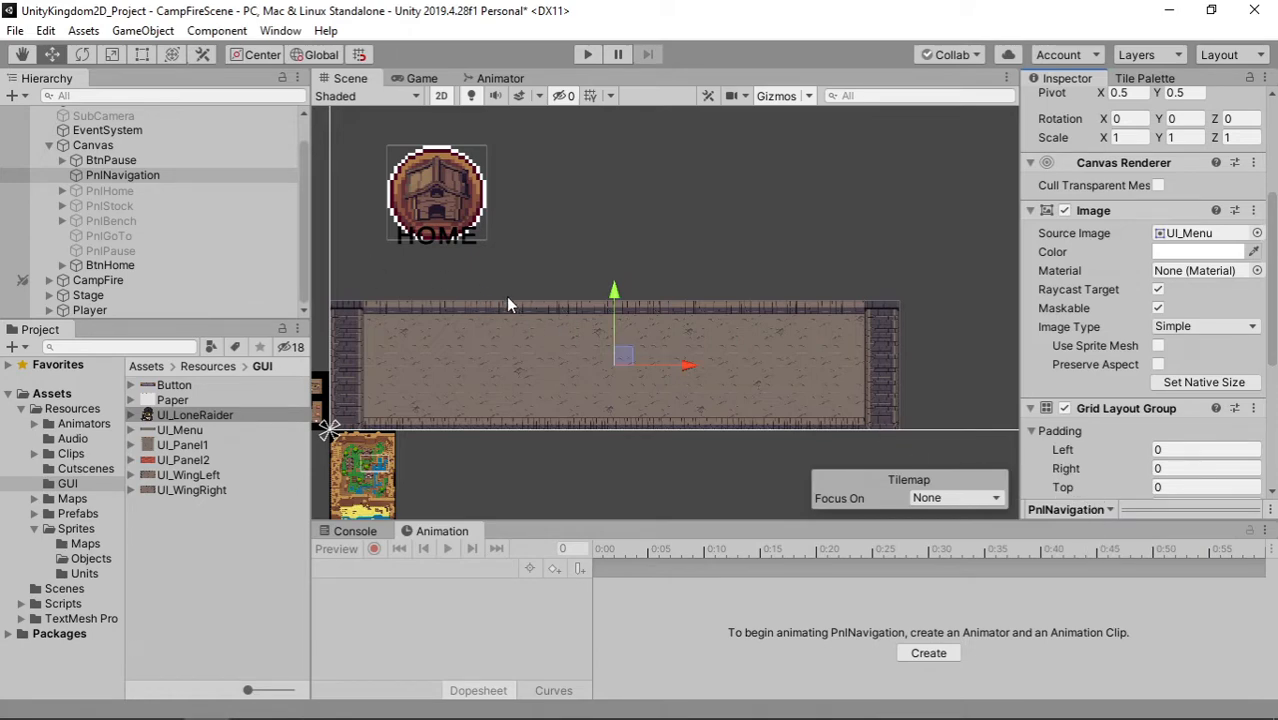
Step: Check the button row in the paint.net UI mockup, then constrain PnlNavigation's grid to a Fixed Row Count of 1 in Unity
{"action": "scroll", "coordinate": [1183, 400], "scroll_direction": "down", "scroll_amount": 5}
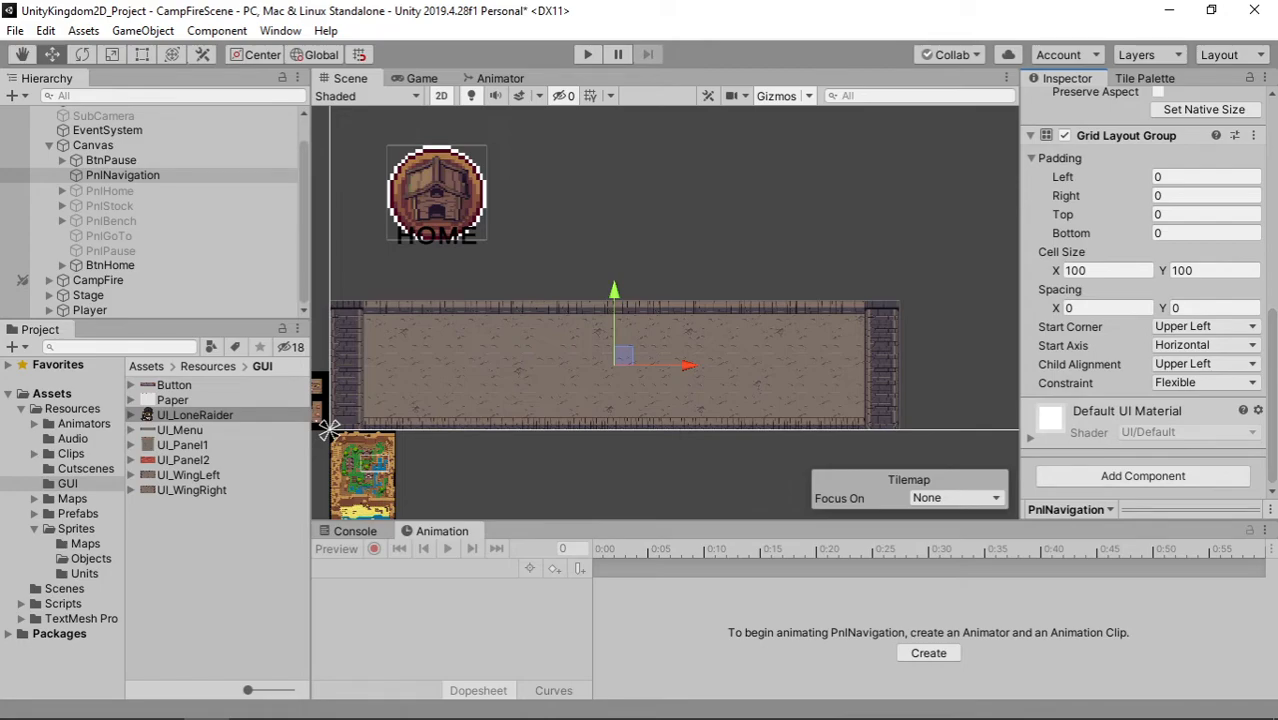
{"action": "key", "text": "alt+Tab"}
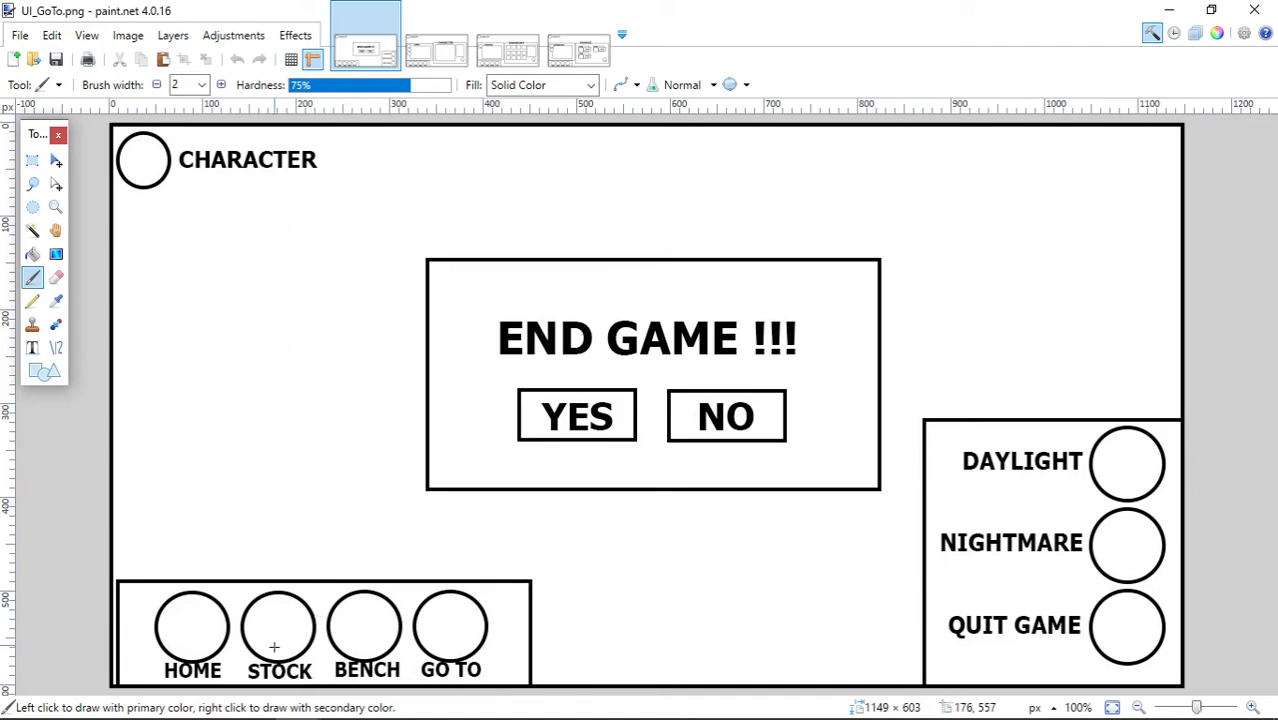
{"action": "left_click", "coordinate": [1167, 10]}
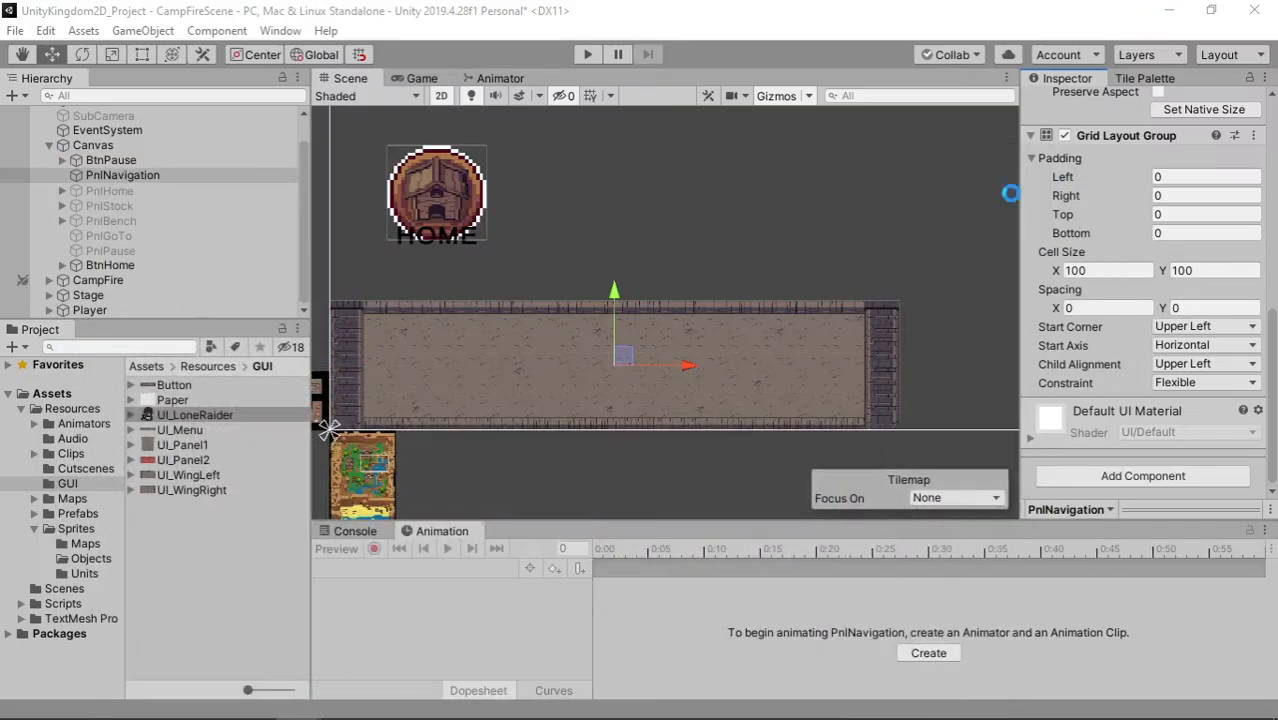
{"action": "left_click", "coordinate": [1175, 384]}
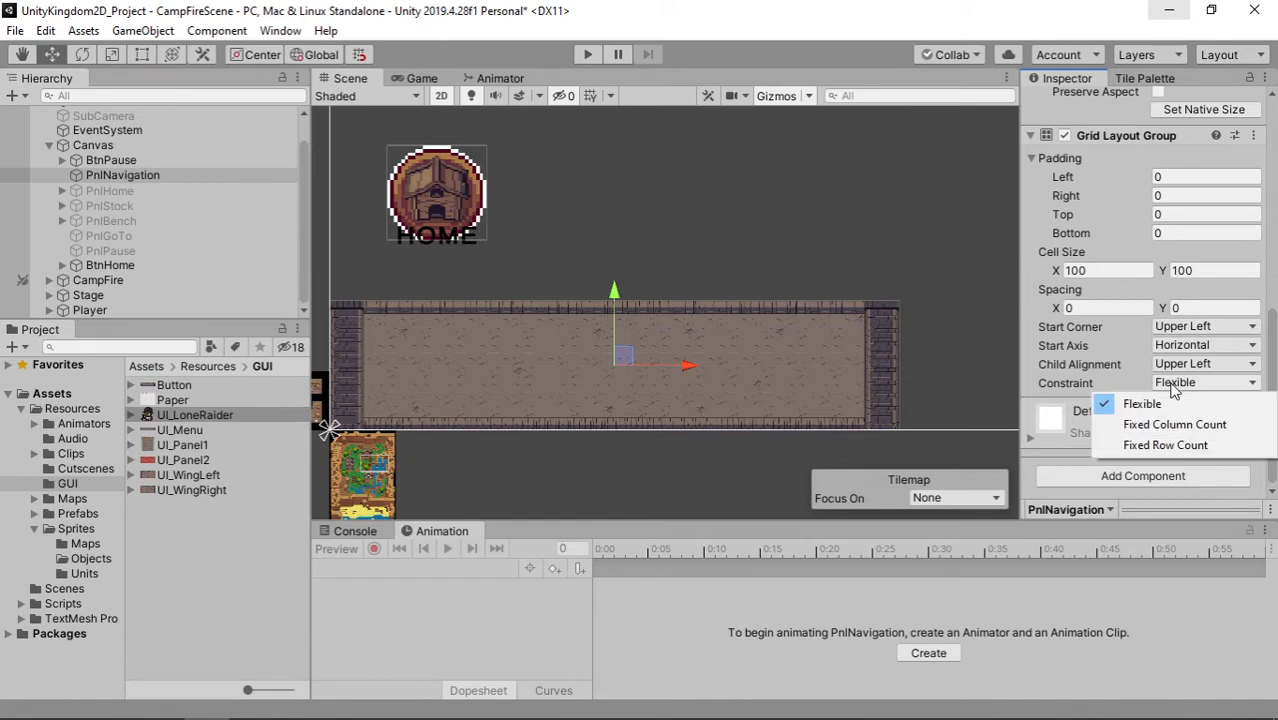
{"action": "left_click", "coordinate": [1169, 446]}
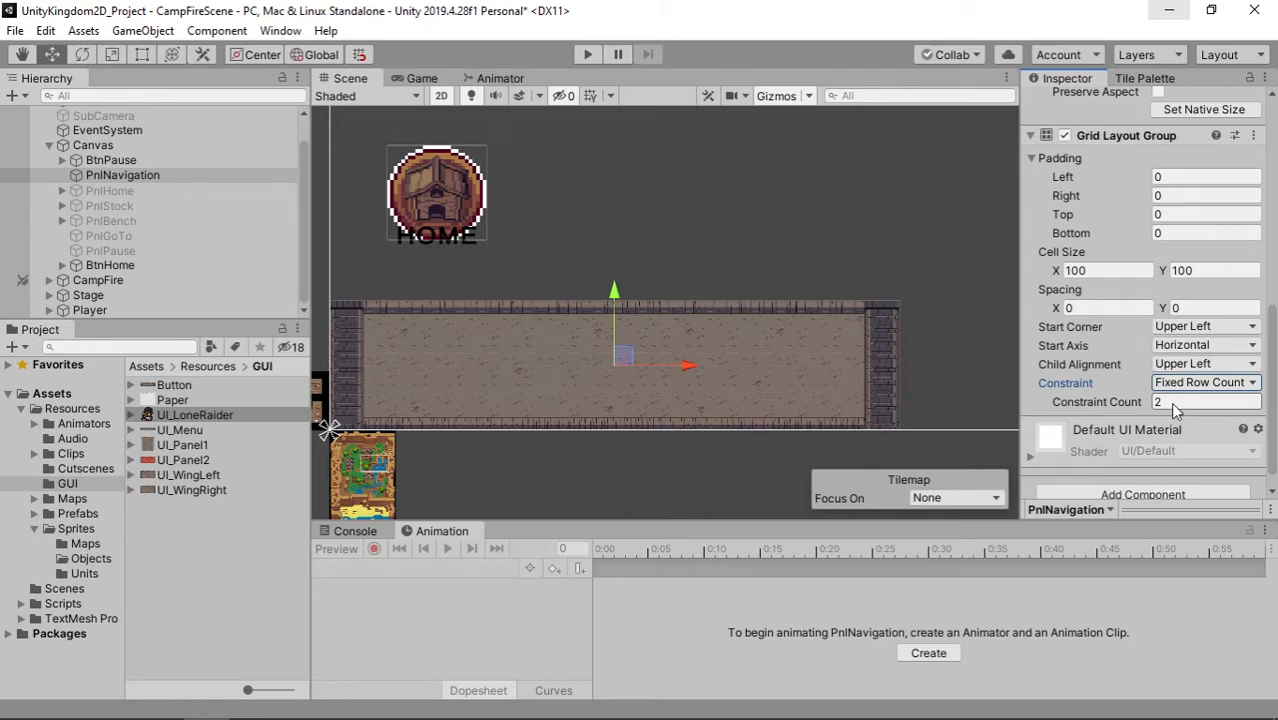
{"action": "left_click", "coordinate": [1175, 402]}
{"action": "type", "text": "1"}
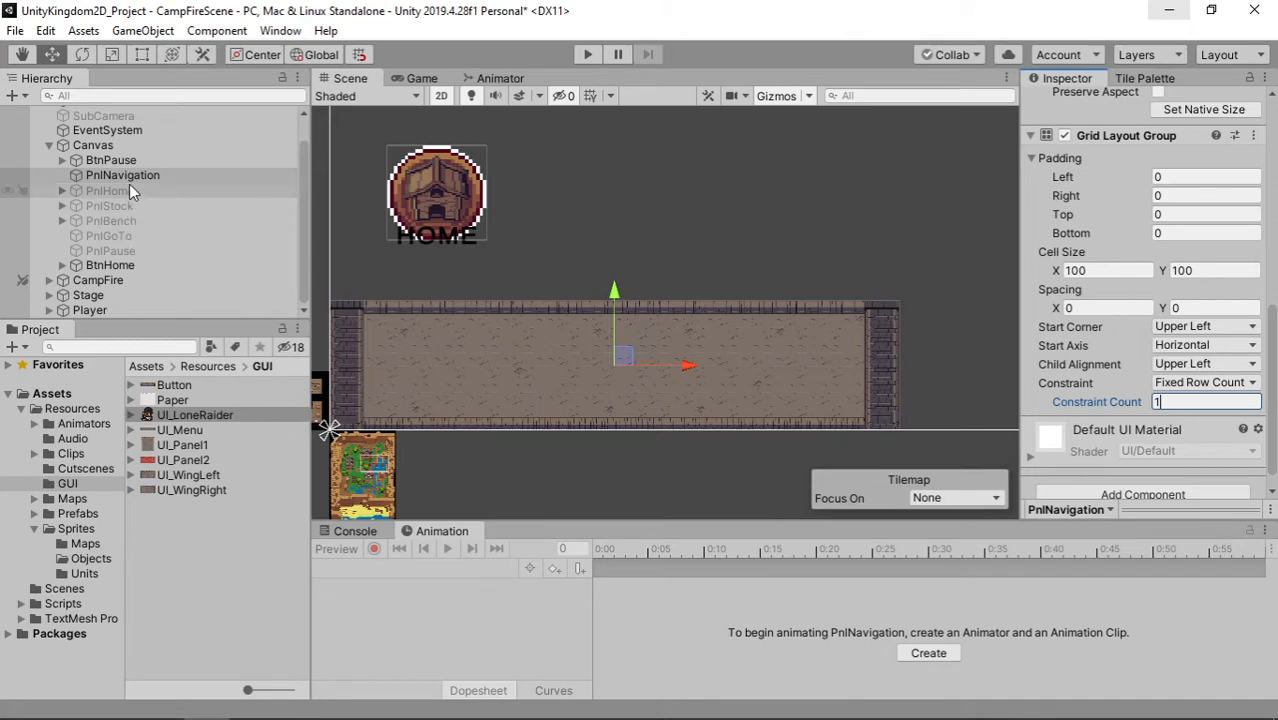
Step: Move BtnHome back onto the left end of the navigation panel and make it a child of PnlNavigation
{"action": "left_click", "coordinate": [130, 265]}
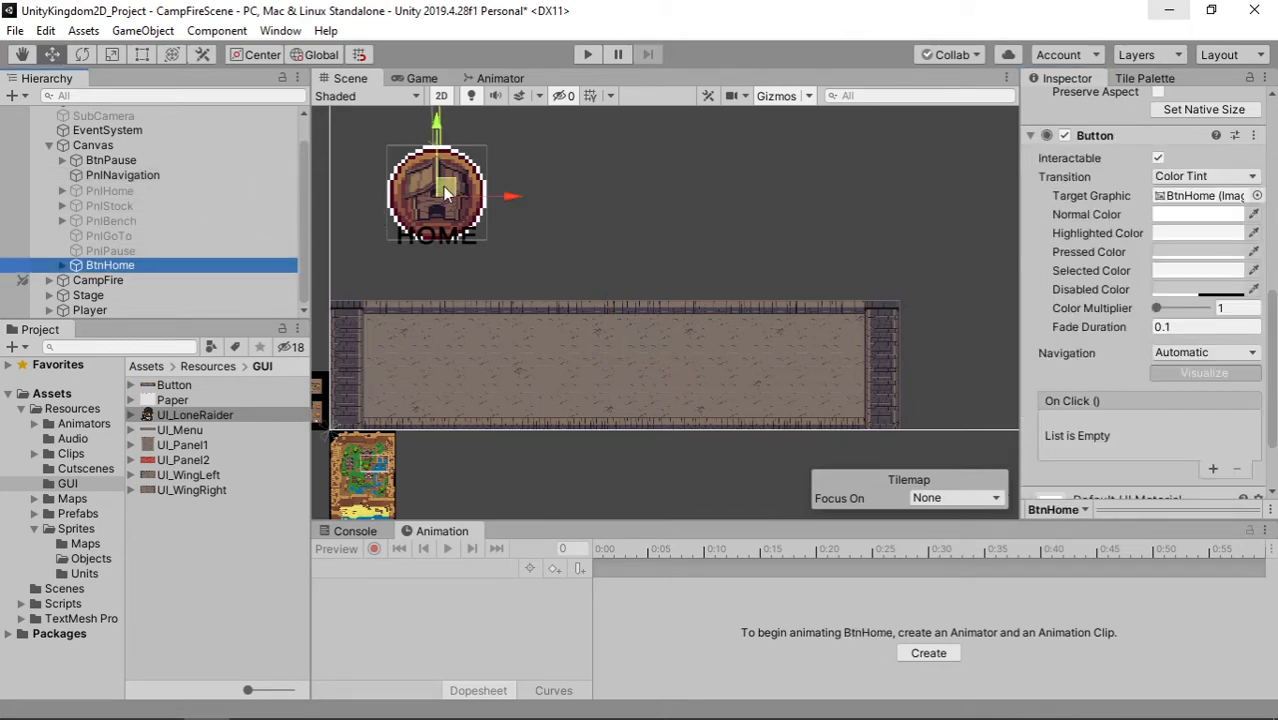
{"action": "left_click_drag", "start_coordinate": [446, 192], "coordinate": [393, 343]}
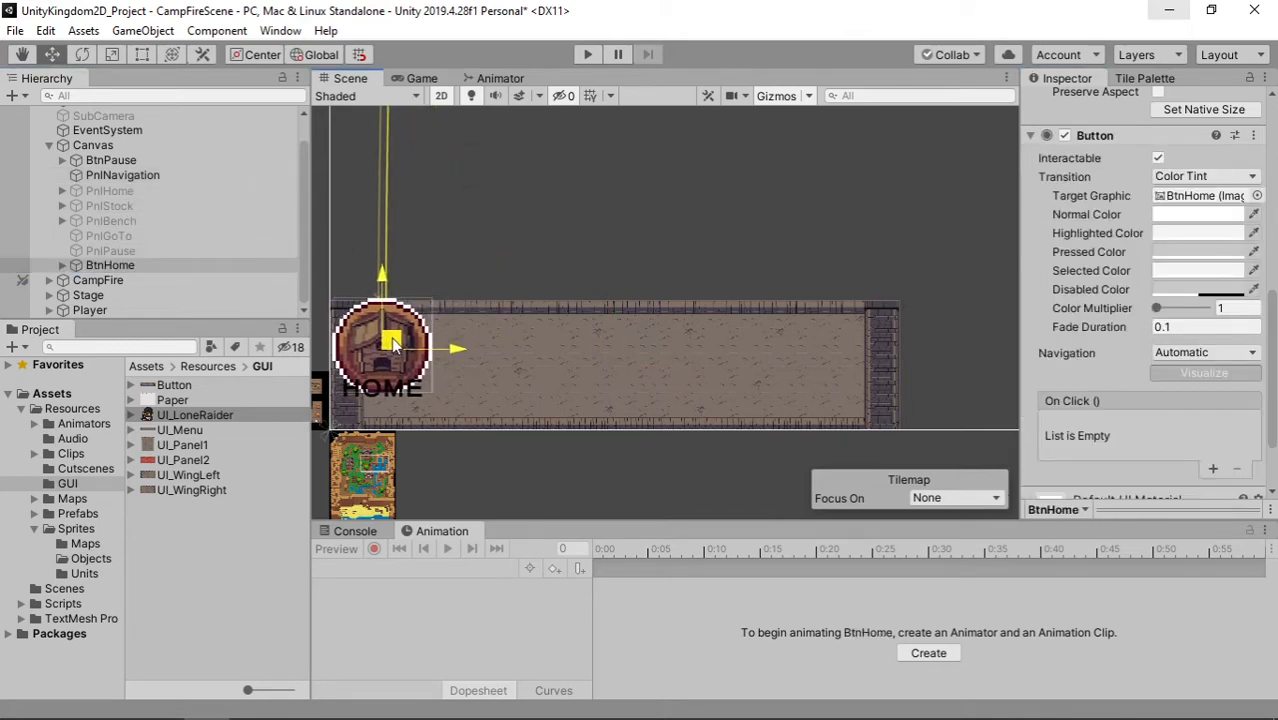
{"action": "left_click", "coordinate": [128, 176]}
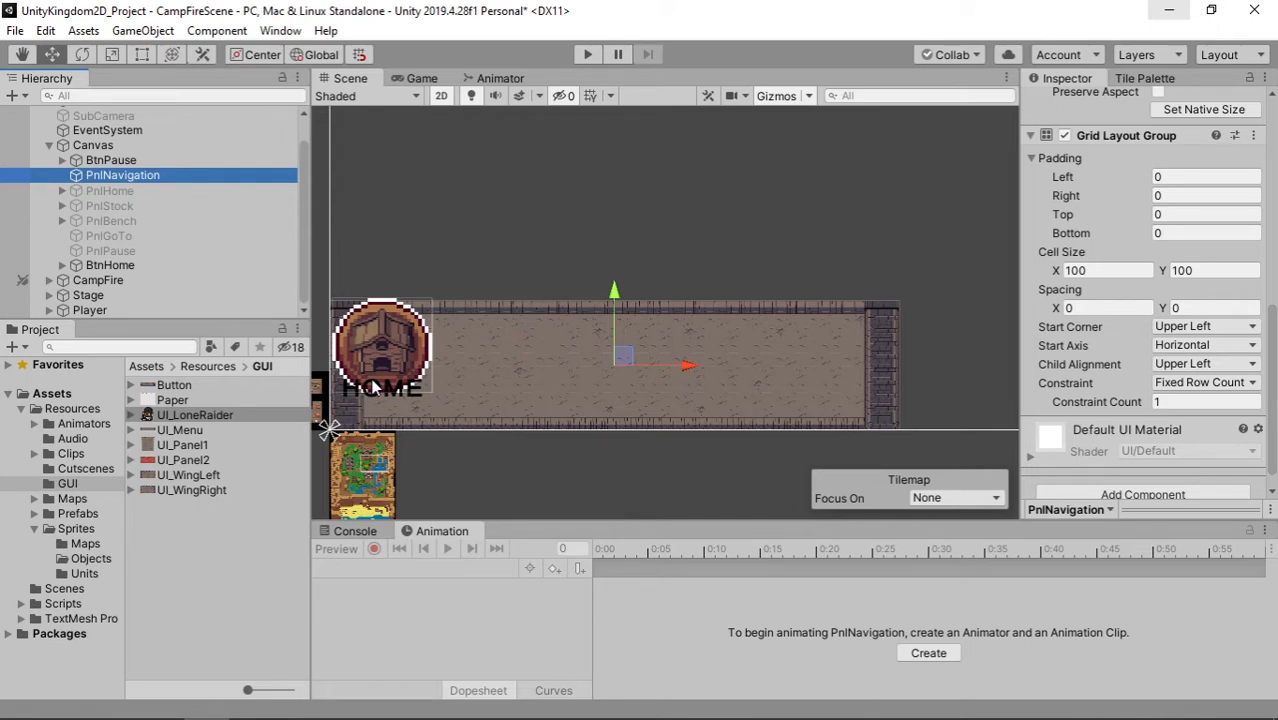
{"action": "left_click", "coordinate": [130, 266]}
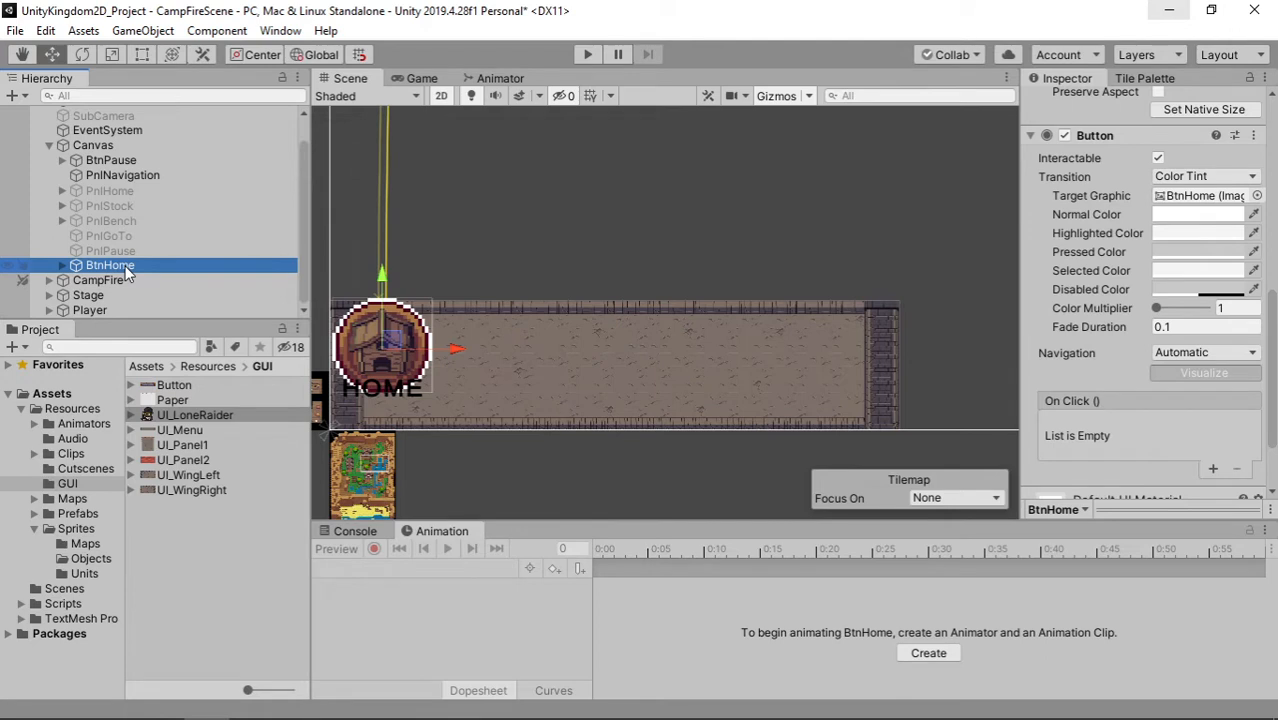
{"action": "left_click_drag", "start_coordinate": [127, 273], "coordinate": [147, 177]}
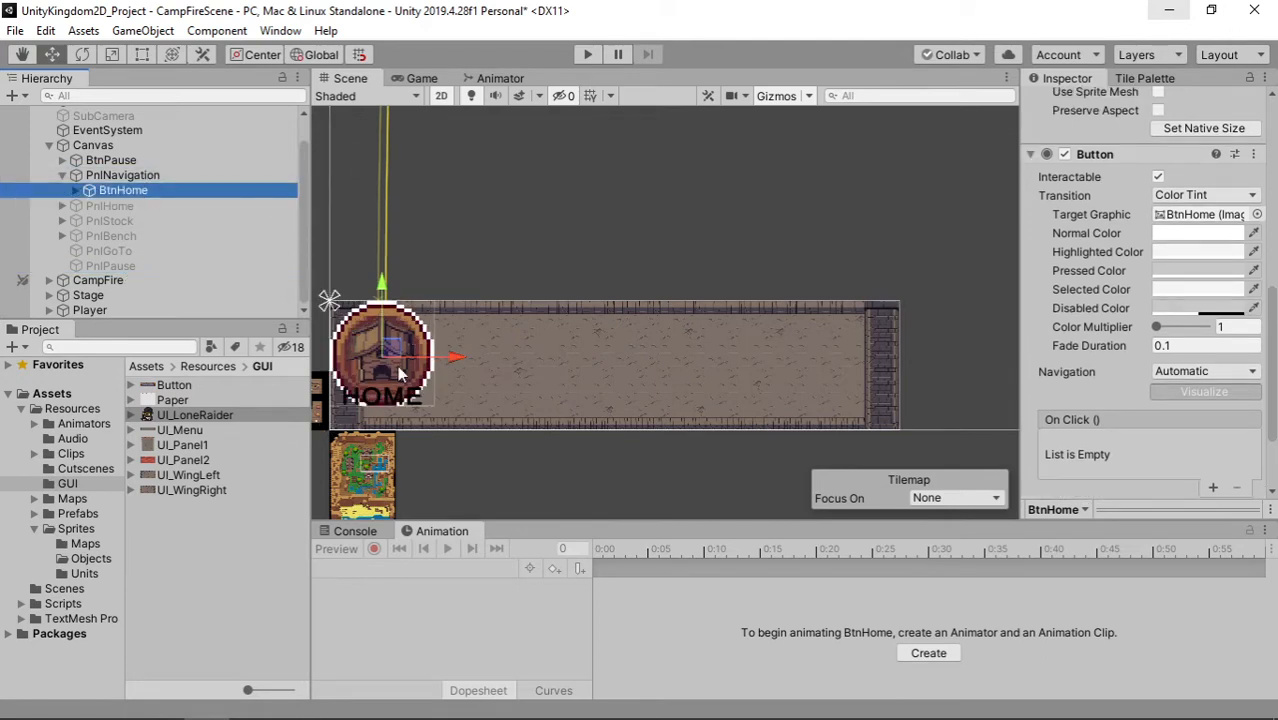
Step: Set the cell size of PnlNavigation's Grid Layout Group to 95 by 95
{"action": "scroll", "coordinate": [1193, 310], "scroll_direction": "down", "scroll_amount": 3}
{"action": "scroll", "coordinate": [1195, 308], "scroll_direction": "up", "scroll_amount": 5}
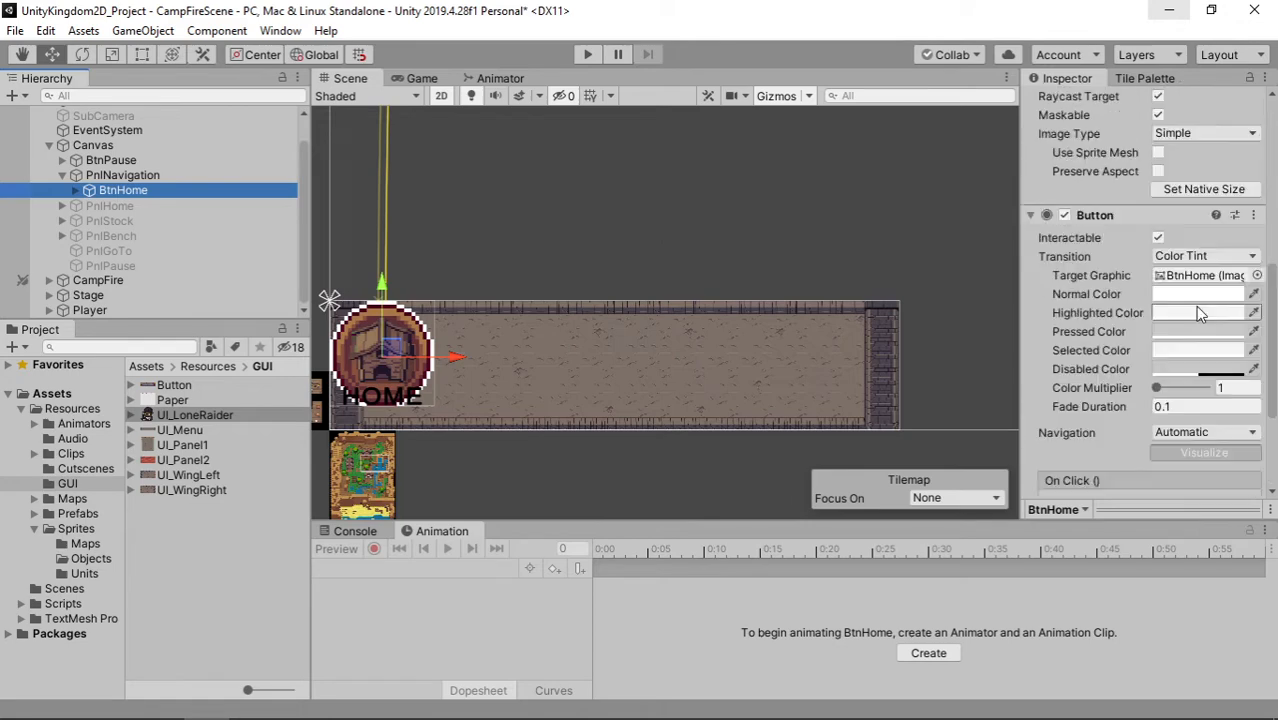
{"action": "scroll", "coordinate": [1195, 306], "scroll_direction": "up", "scroll_amount": 3}
{"action": "left_click", "coordinate": [113, 176]}
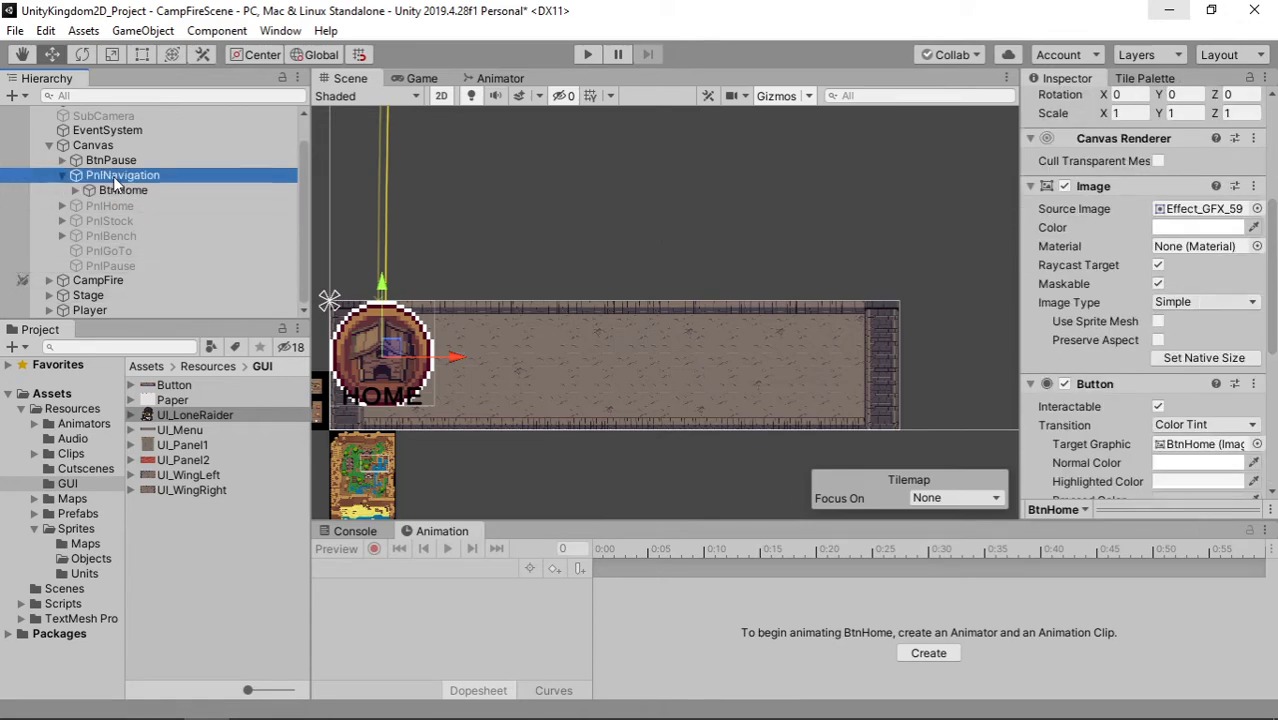
{"action": "scroll", "coordinate": [1127, 317], "scroll_direction": "down", "scroll_amount": 5}
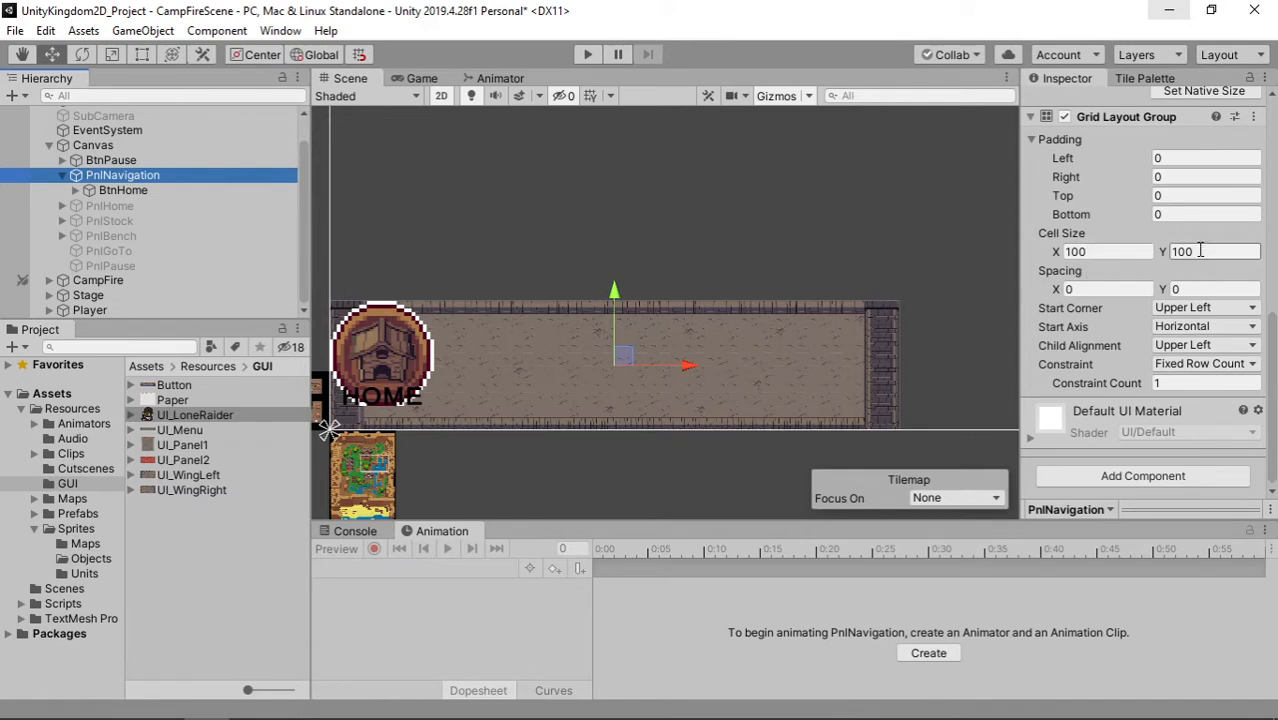
{"action": "left_click", "coordinate": [1102, 255]}
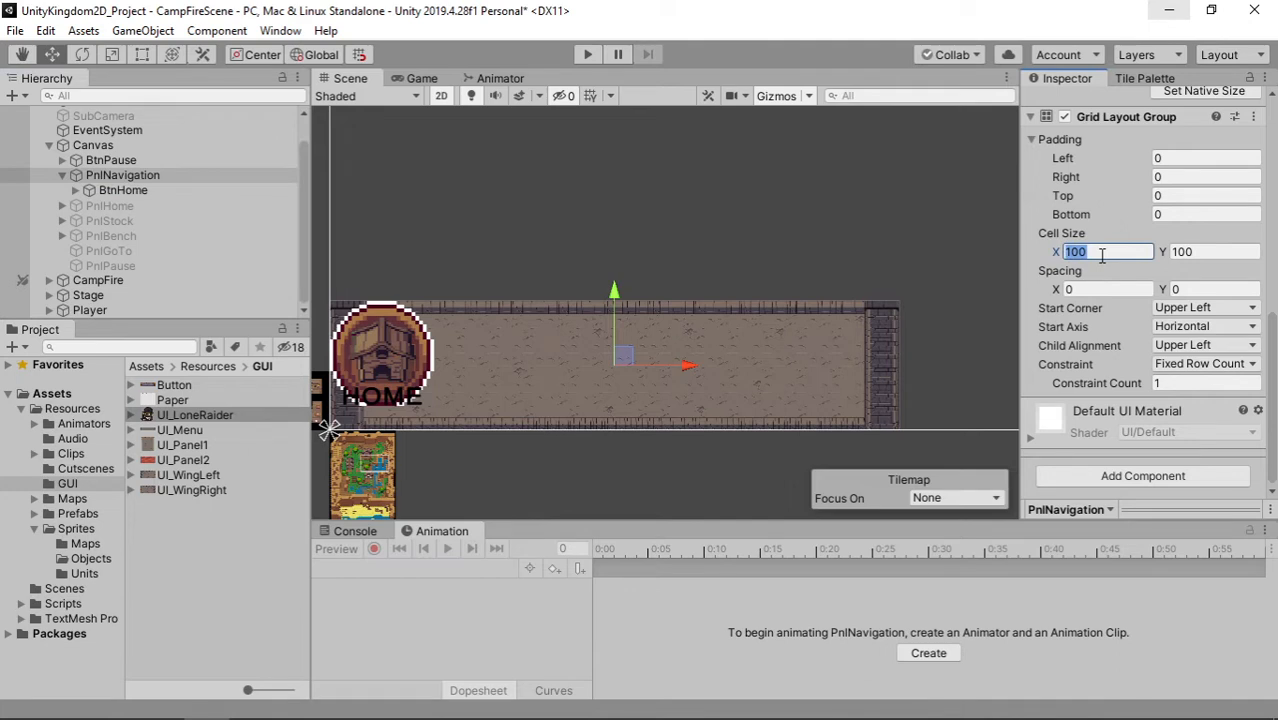
{"action": "type", "text": "9"}
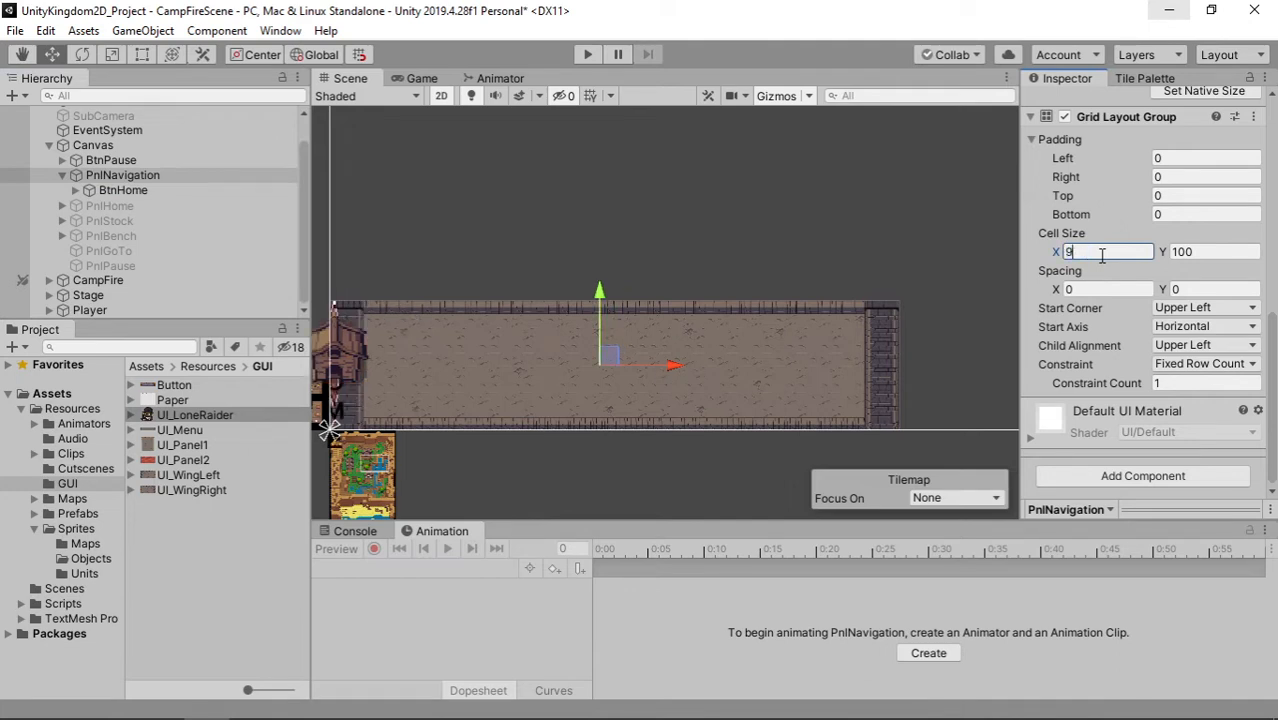
{"action": "type", "text": "5"}
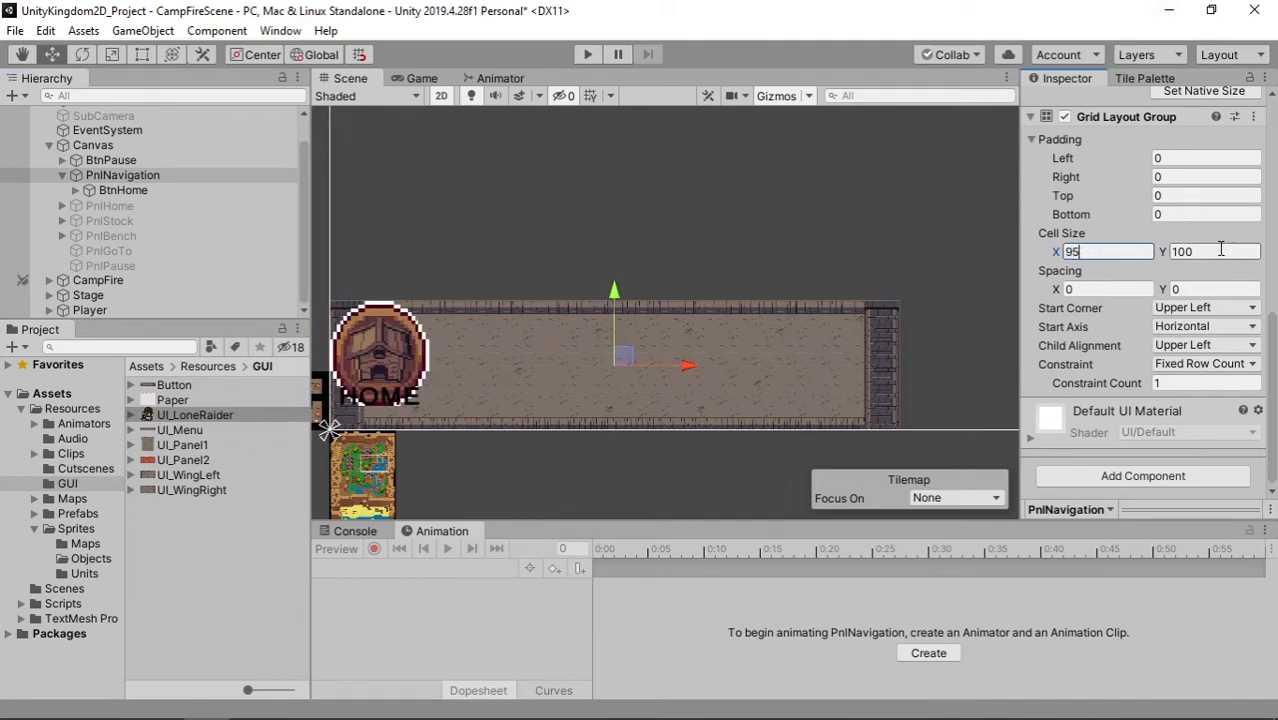
{"action": "left_click", "coordinate": [1218, 251]}
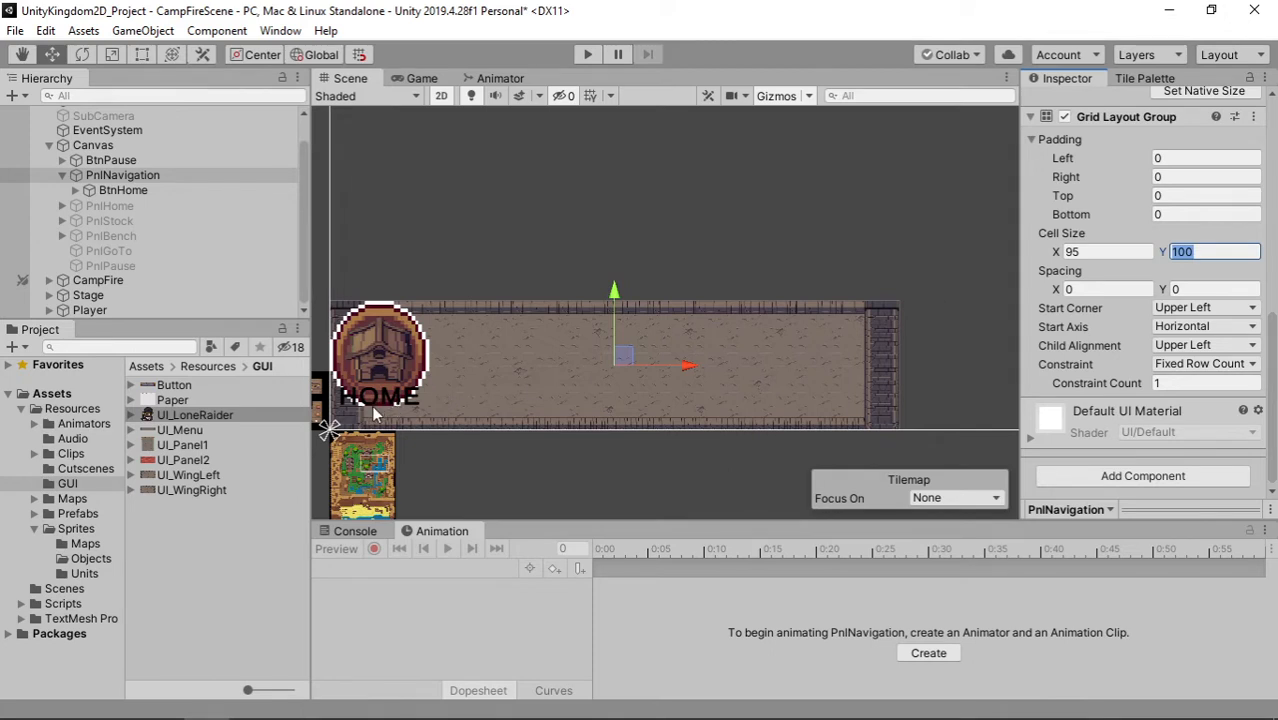
{"action": "type", "text": "5"}
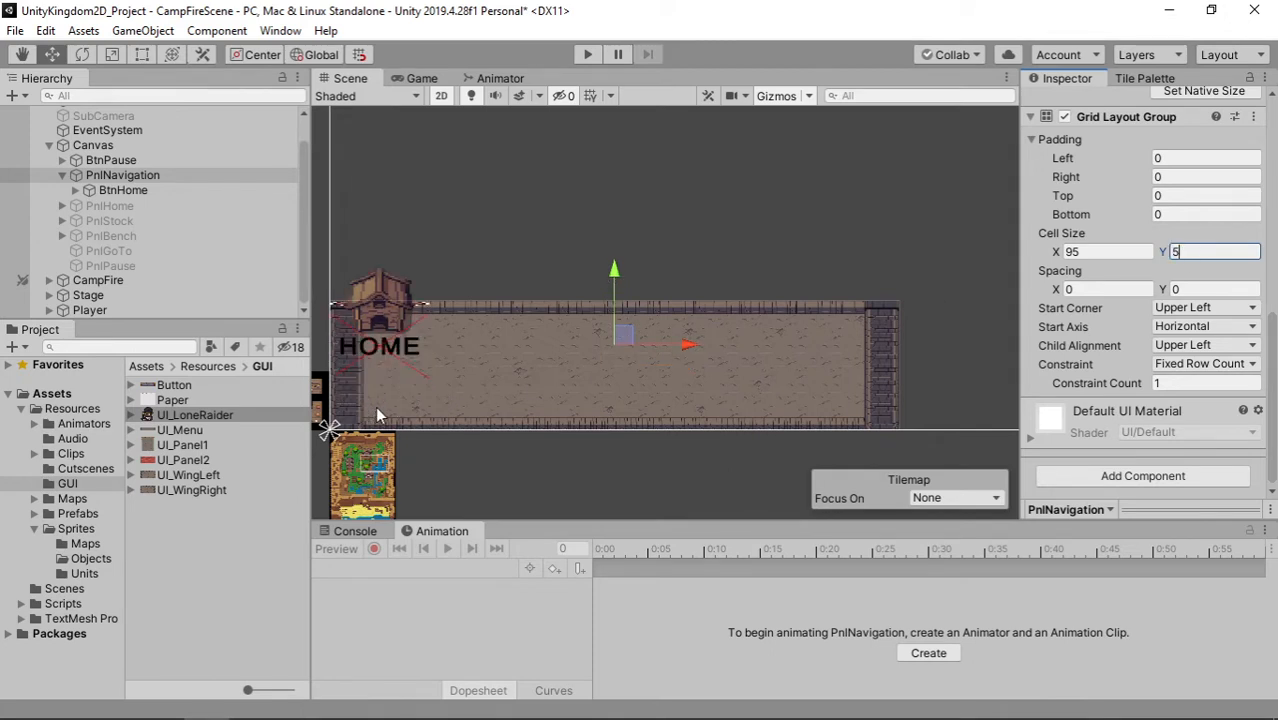
{"action": "key", "text": "BackSpace"}
{"action": "type", "text": "95"}
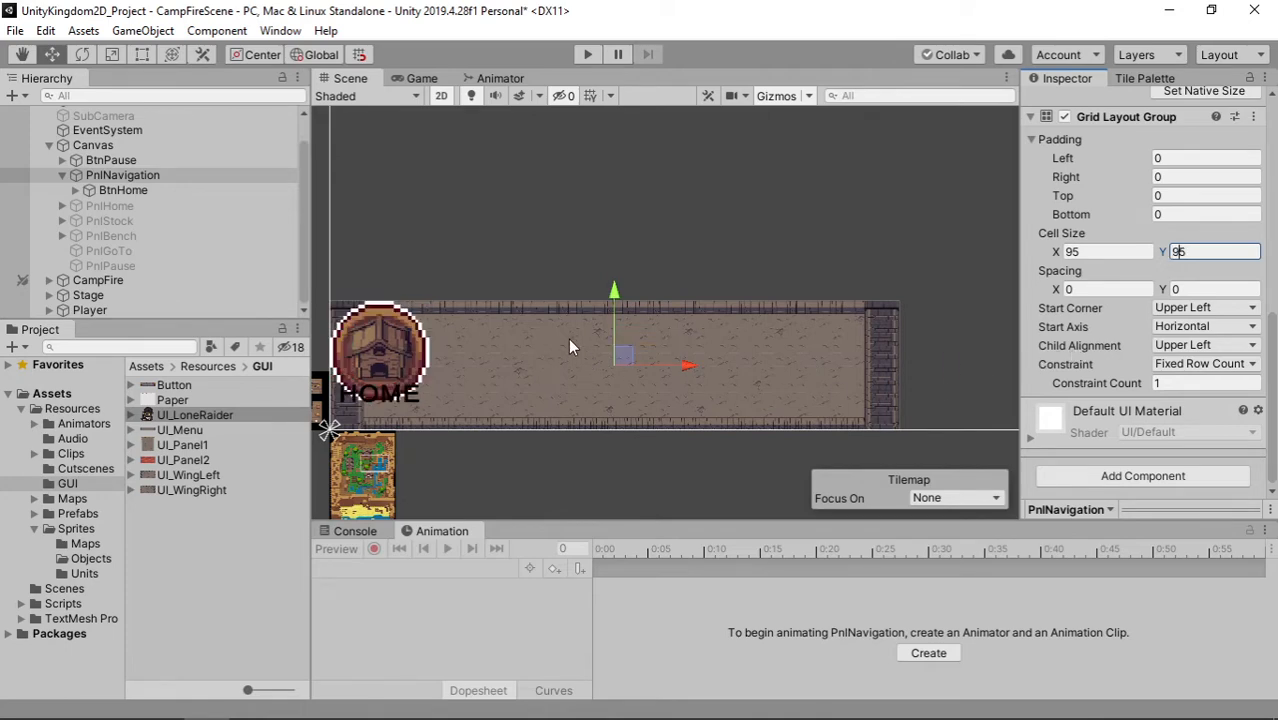
Step: Duplicate BtnHome three times inside PnlNavigation to make a row of four buttons
{"action": "left_click", "coordinate": [107, 190]}
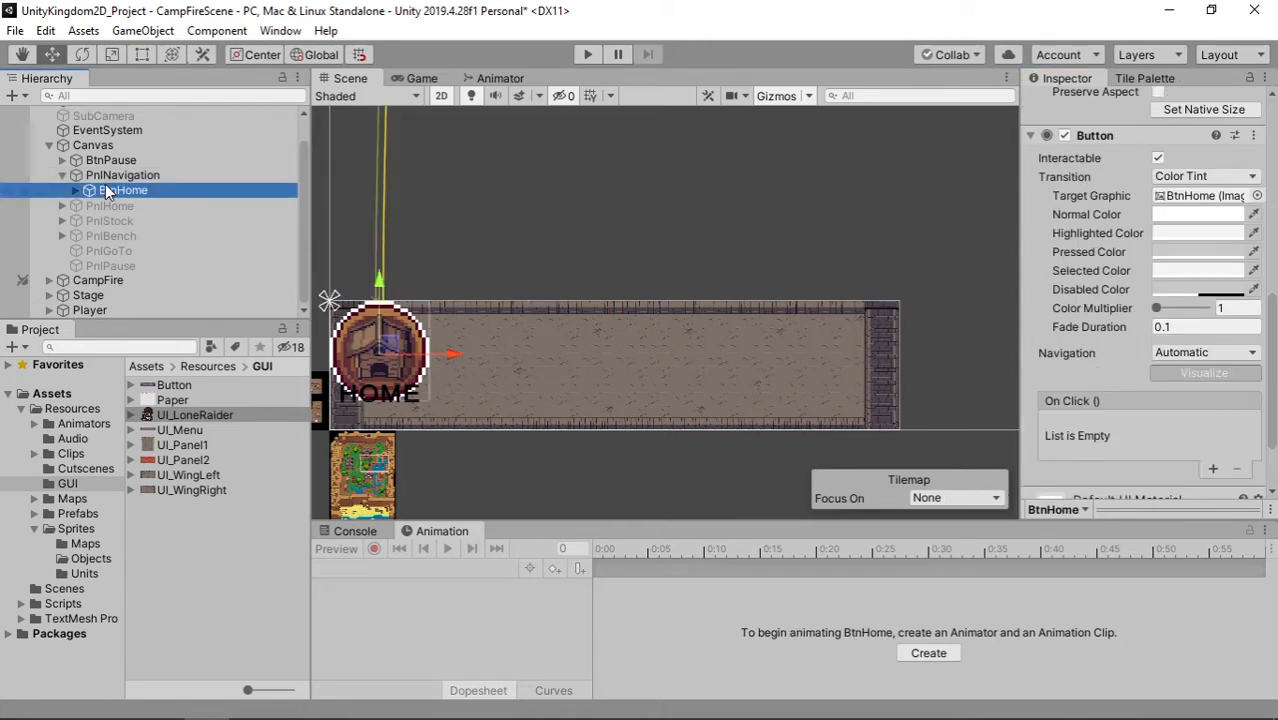
{"action": "key", "text": "ctrl+d"}
{"action": "key", "text": "ctrl+d"}
{"action": "key", "text": "ctrl+d"}
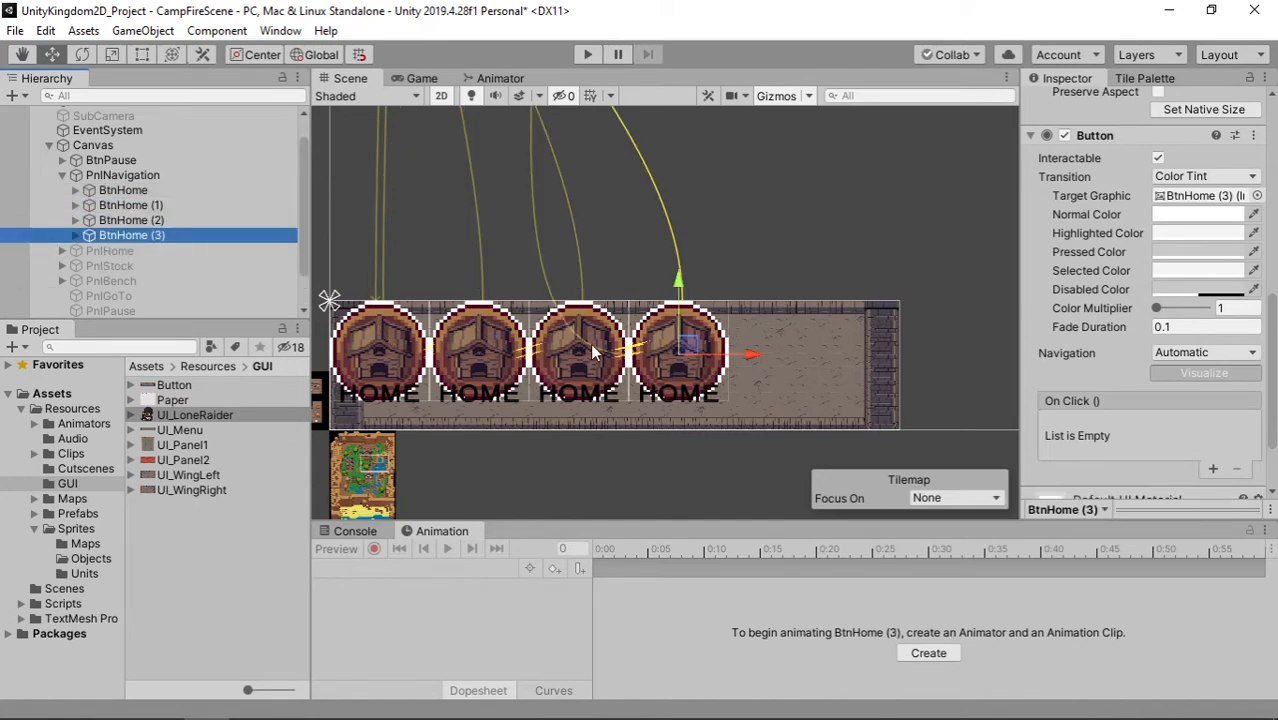
Step: Set the horizontal spacing of PnlNavigation's Grid Layout Group to 15
{"action": "left_click", "coordinate": [204, 174]}
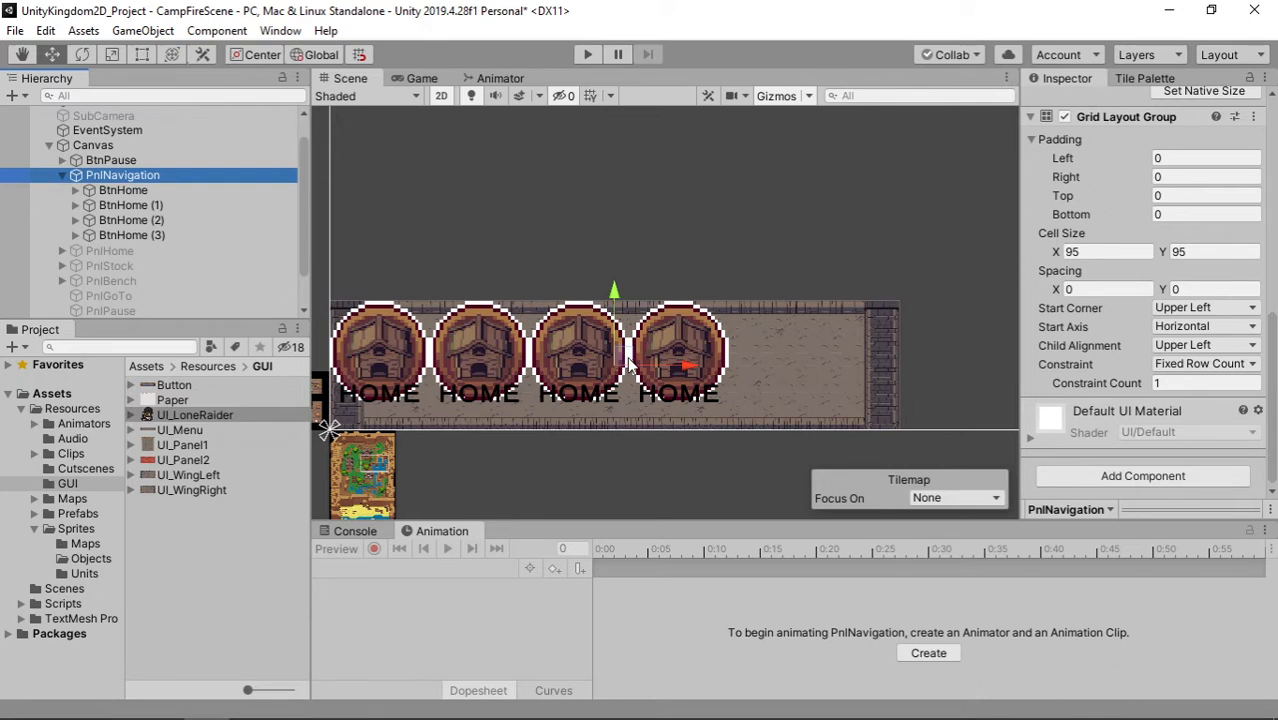
{"action": "left_click", "coordinate": [1101, 289]}
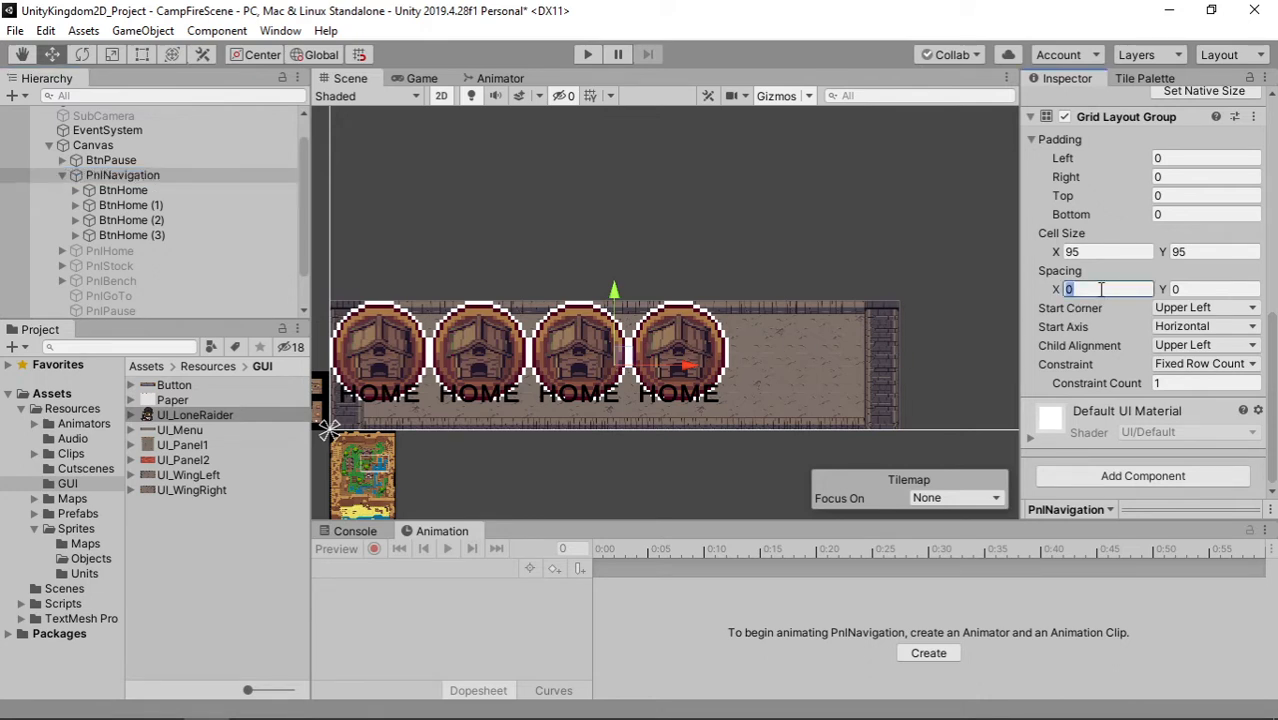
{"action": "type", "text": "10"}
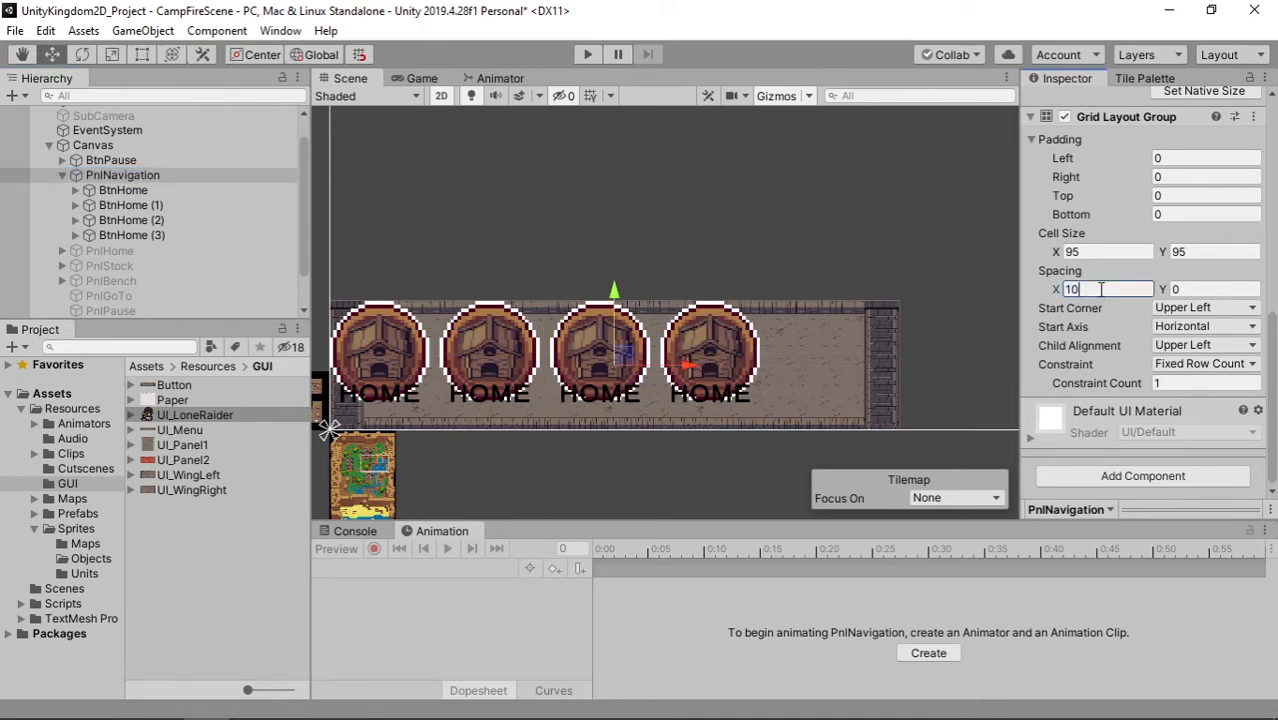
{"action": "key", "text": "BackSpace"}
{"action": "type", "text": "5"}
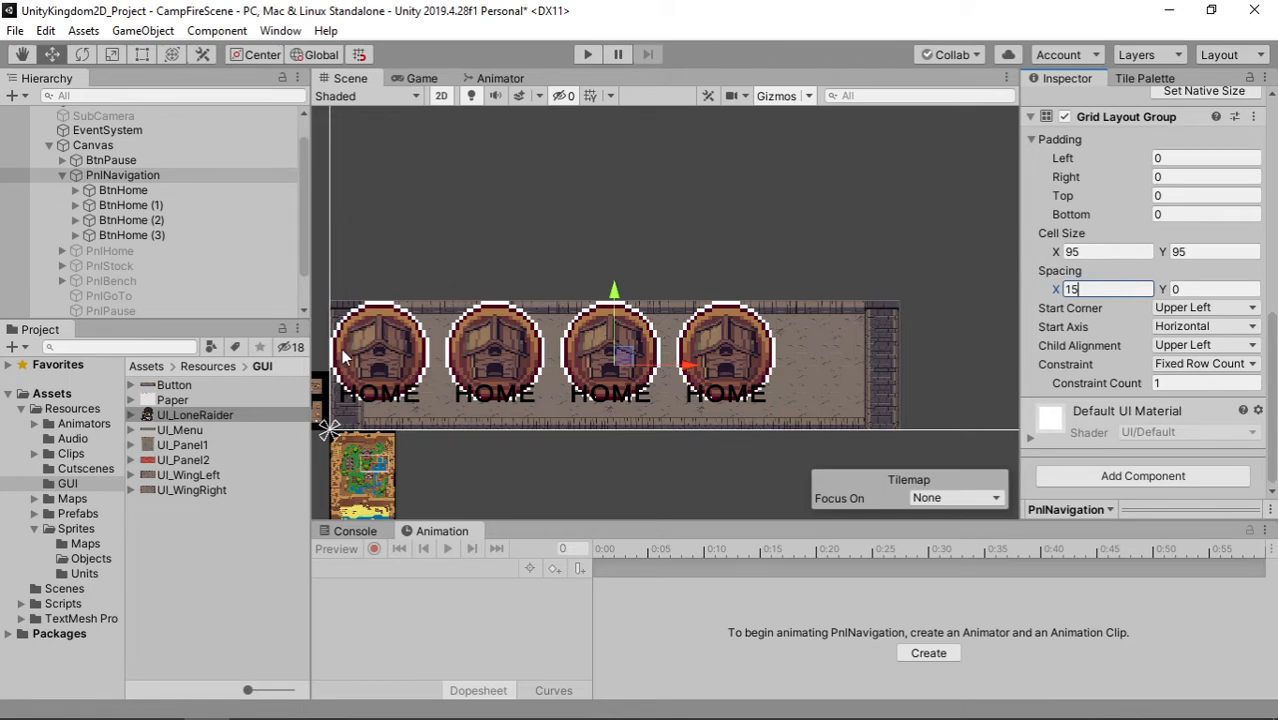
Step: Set the left padding of PnlNavigation's Grid Layout Group to 50 and its top padding to 15
{"action": "left_click", "coordinate": [1180, 157]}
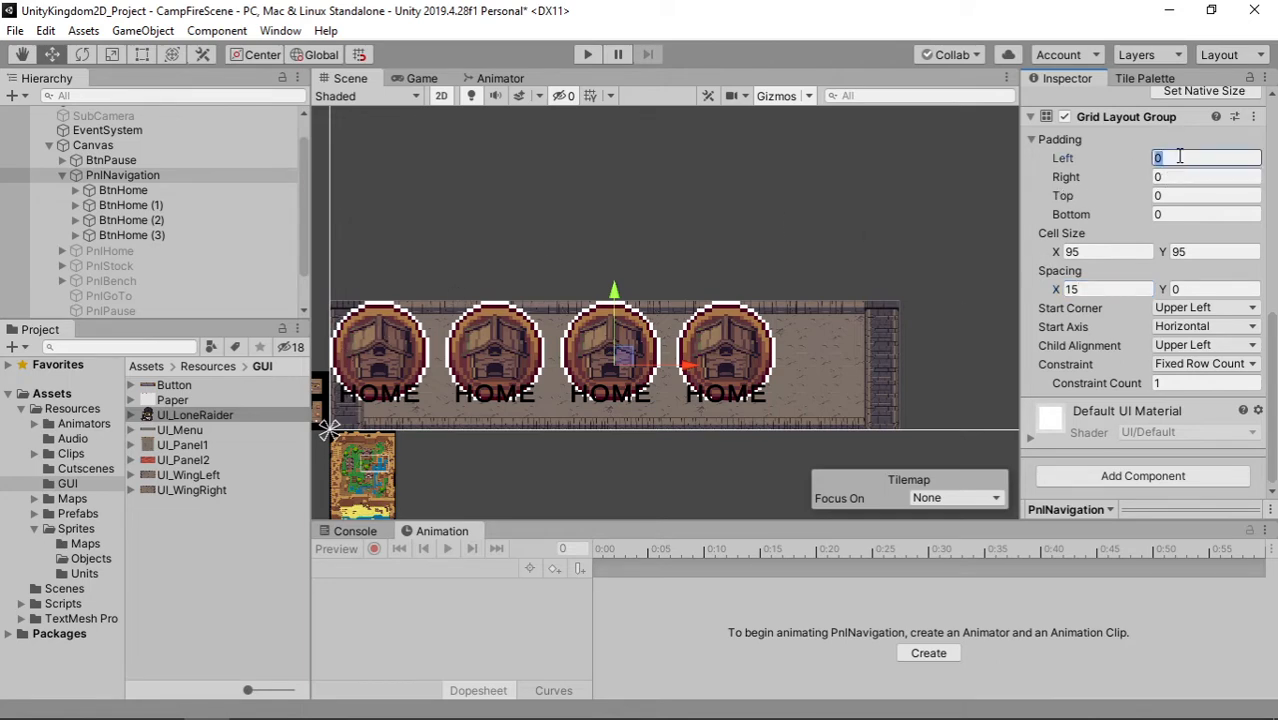
{"action": "type", "text": "35"}
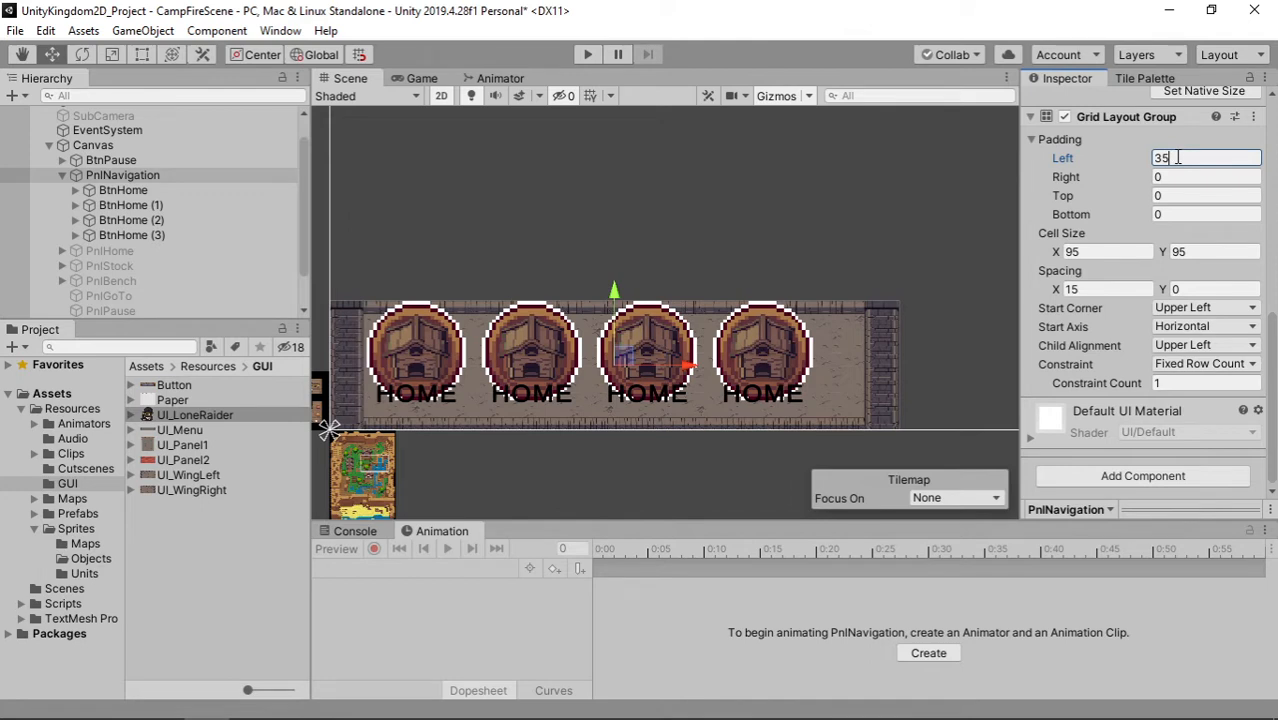
{"action": "key", "text": "BackSpace"}
{"action": "key", "text": "BackSpace"}
{"action": "type", "text": "50"}
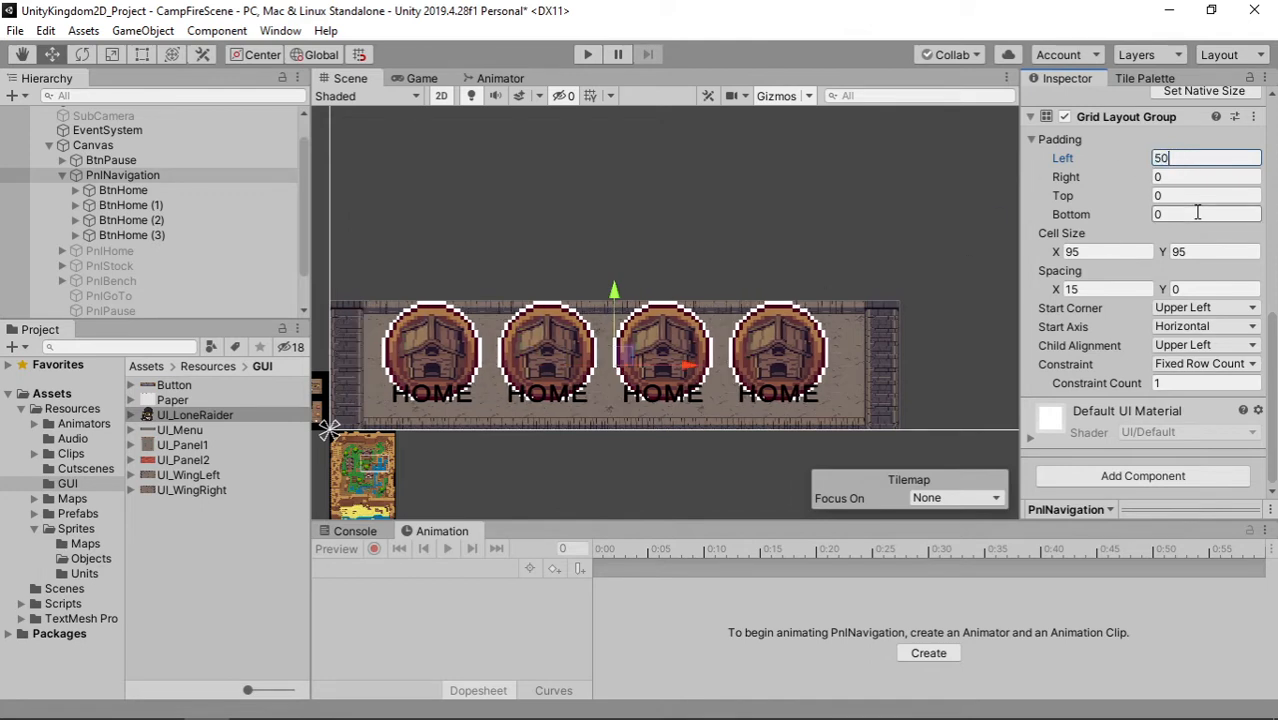
{"action": "left_click", "coordinate": [1168, 196]}
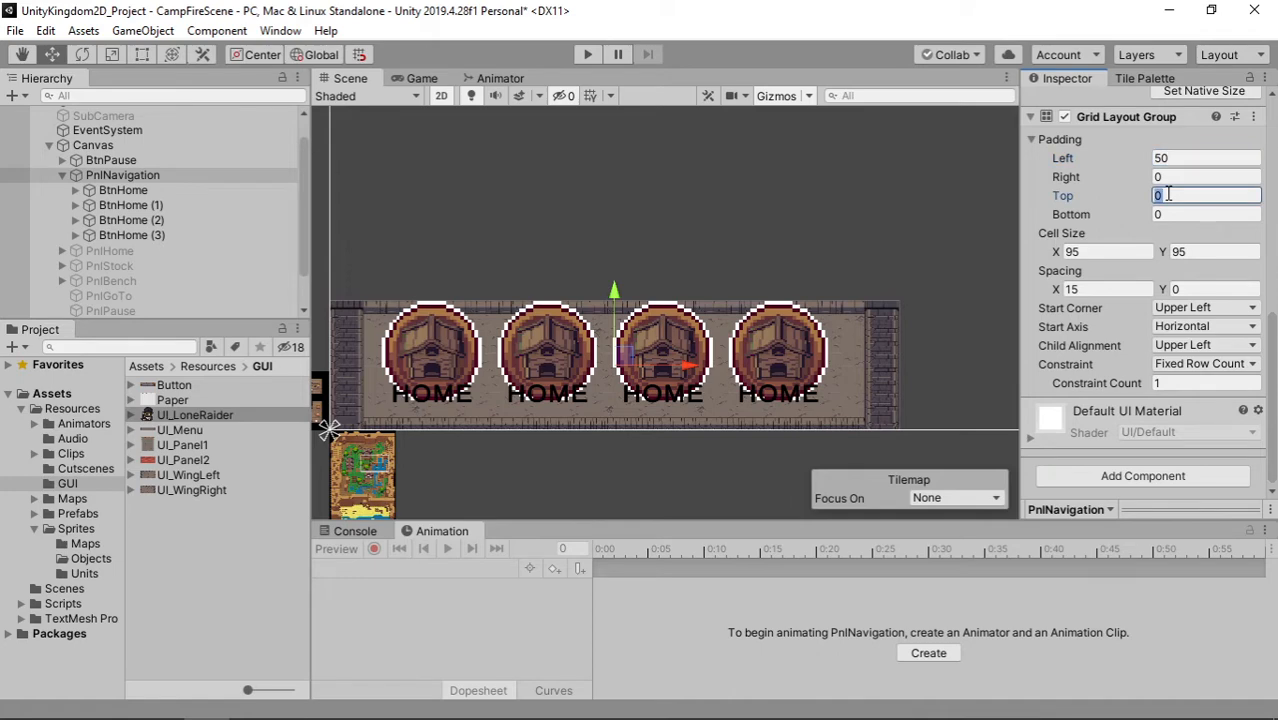
{"action": "type", "text": "30"}
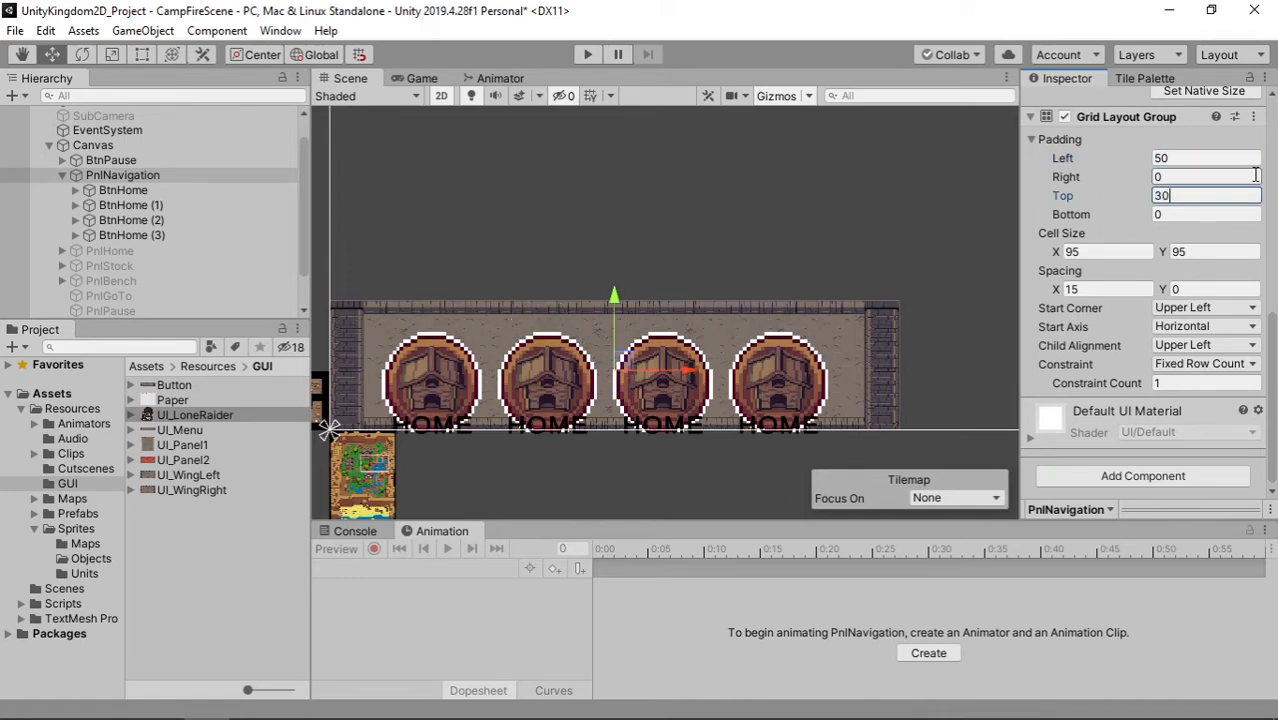
{"action": "double_click", "coordinate": [1159, 197]}
{"action": "type", "text": "15"}
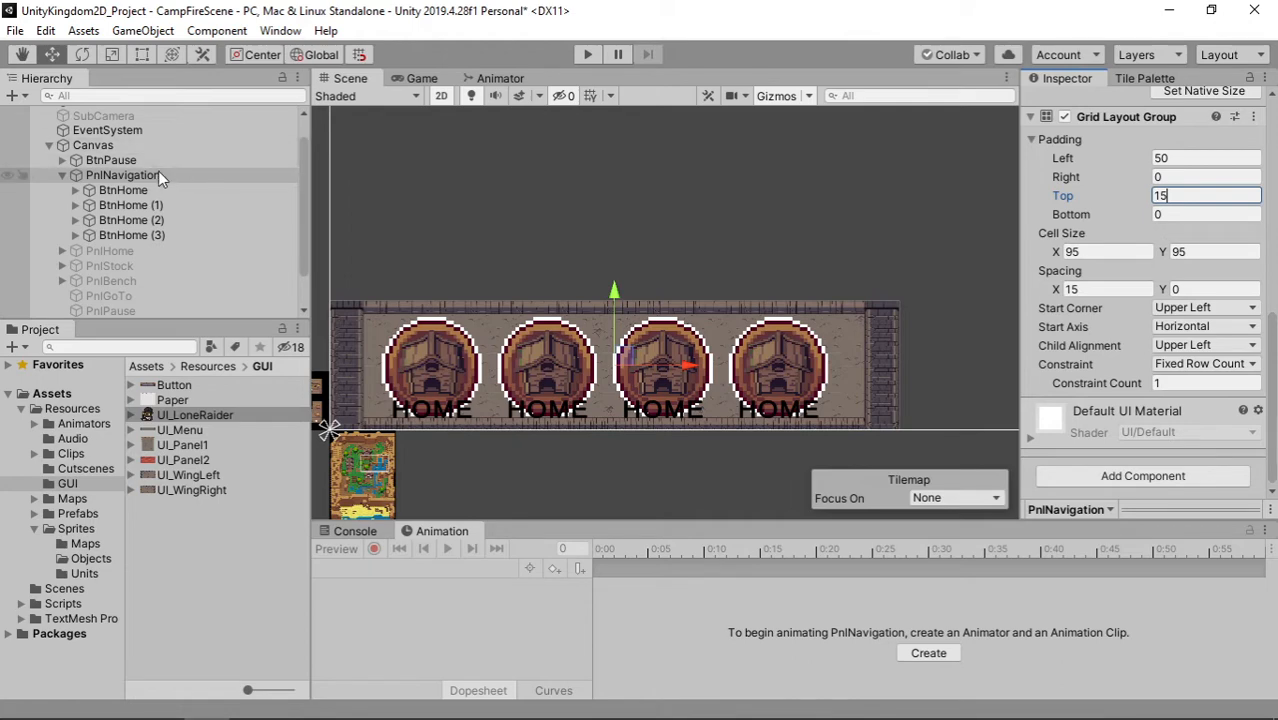
Step: Resize PnlNavigation with the Rect Tool, making it slightly taller at the upper edge and narrowing it to about 534 wide
{"action": "left_click", "coordinate": [123, 177]}
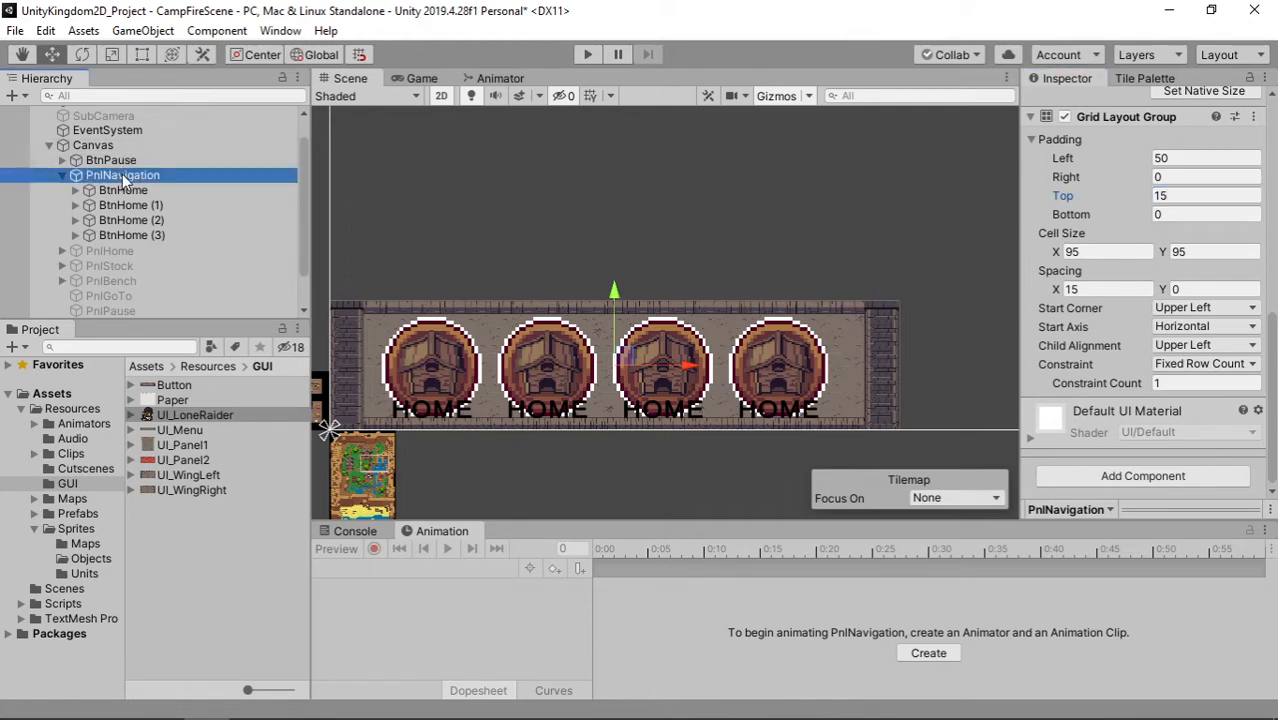
{"action": "key", "text": "y"}
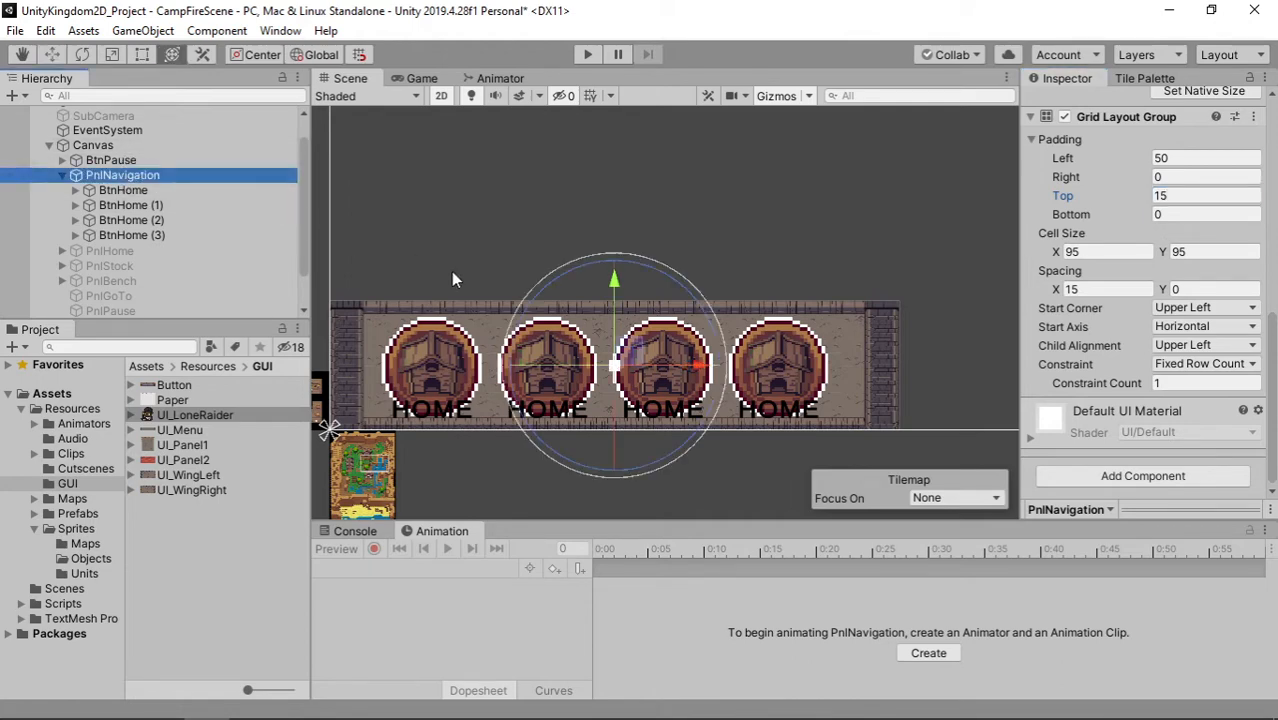
{"action": "key", "text": "r"}
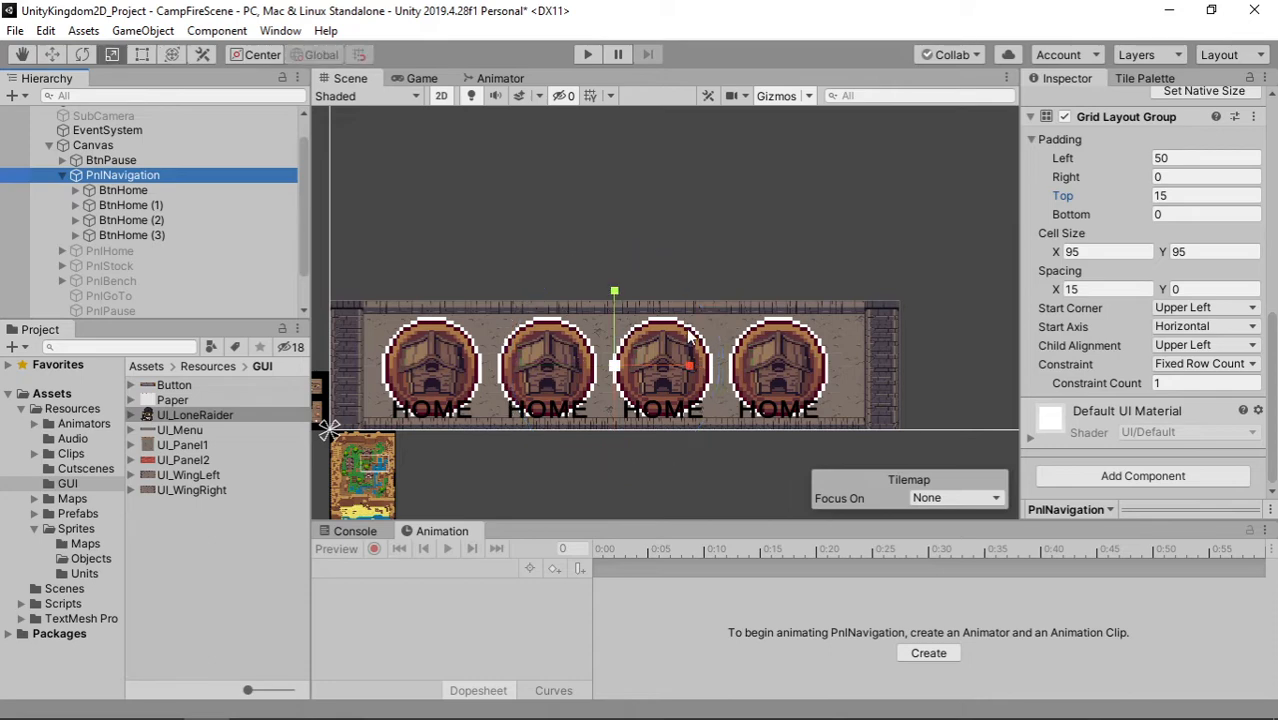
{"action": "key", "text": "t"}
{"action": "left_click_drag", "start_coordinate": [716, 300], "coordinate": [716, 289]}
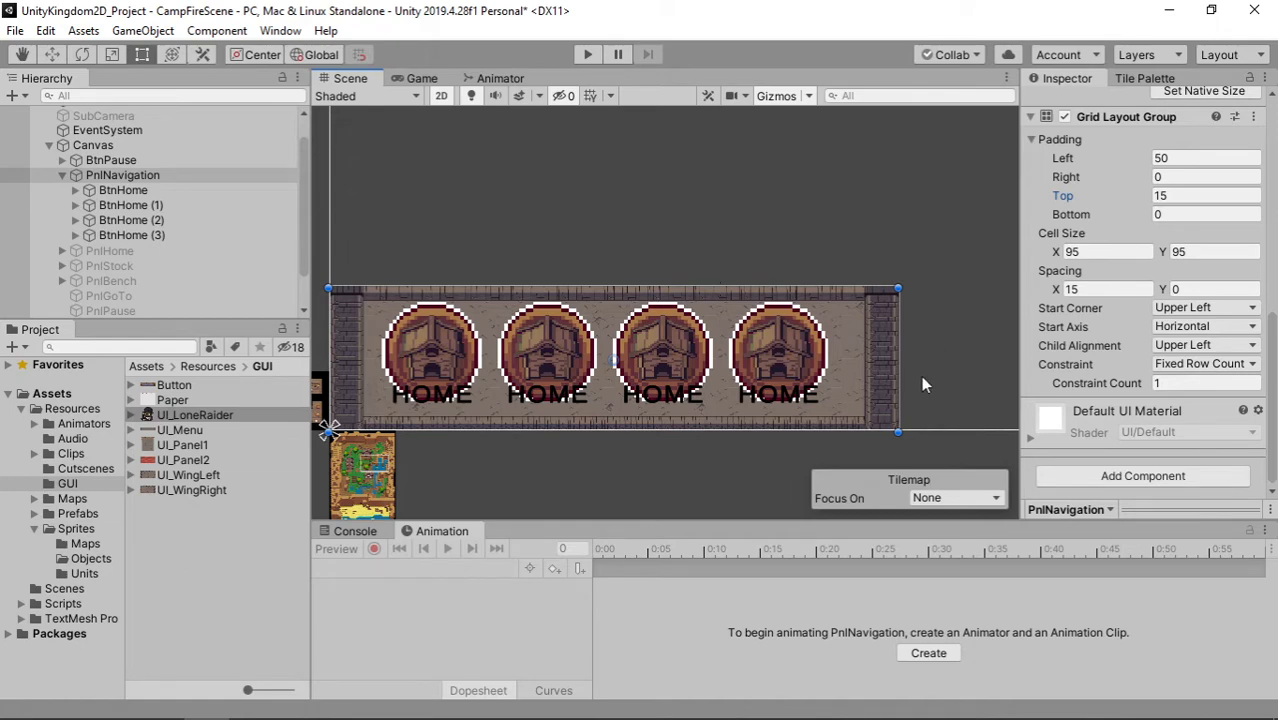
{"action": "left_click_drag", "start_coordinate": [897, 360], "coordinate": [887, 357]}
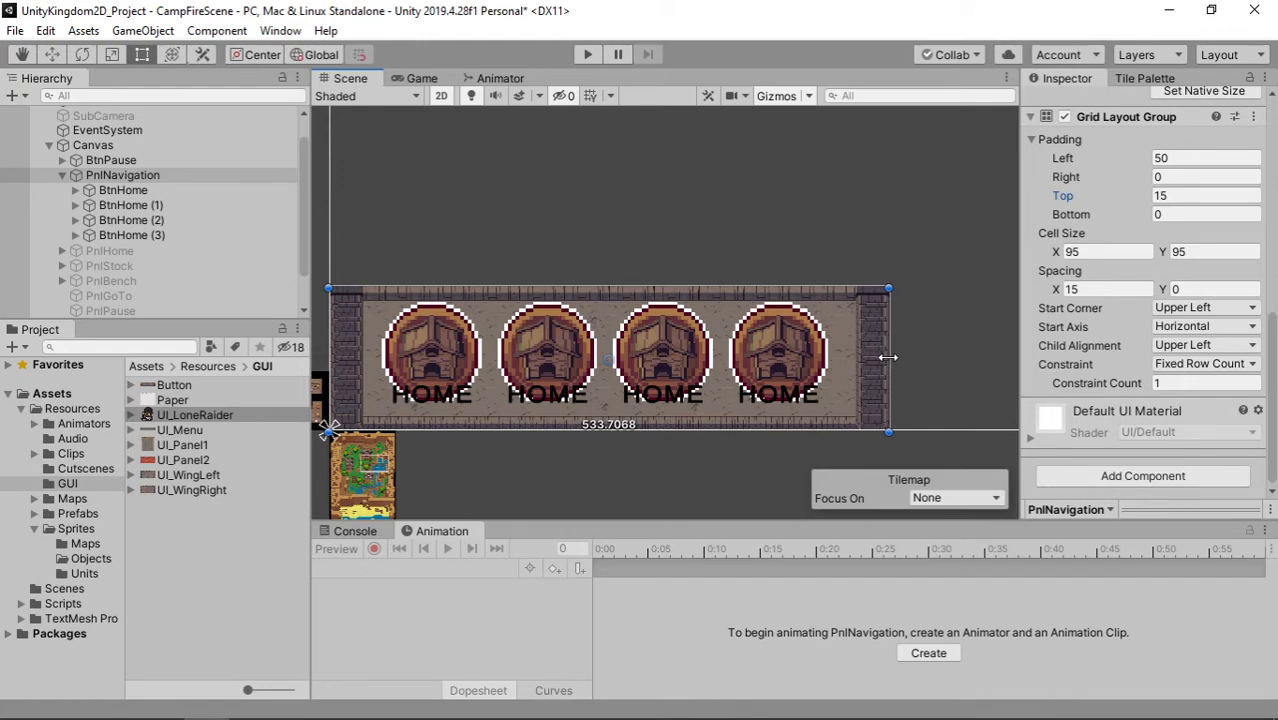
Step: Set the top padding of PnlNavigation's Grid Layout Group to 20 and its horizontal spacing to 20
{"action": "left_click", "coordinate": [136, 175]}
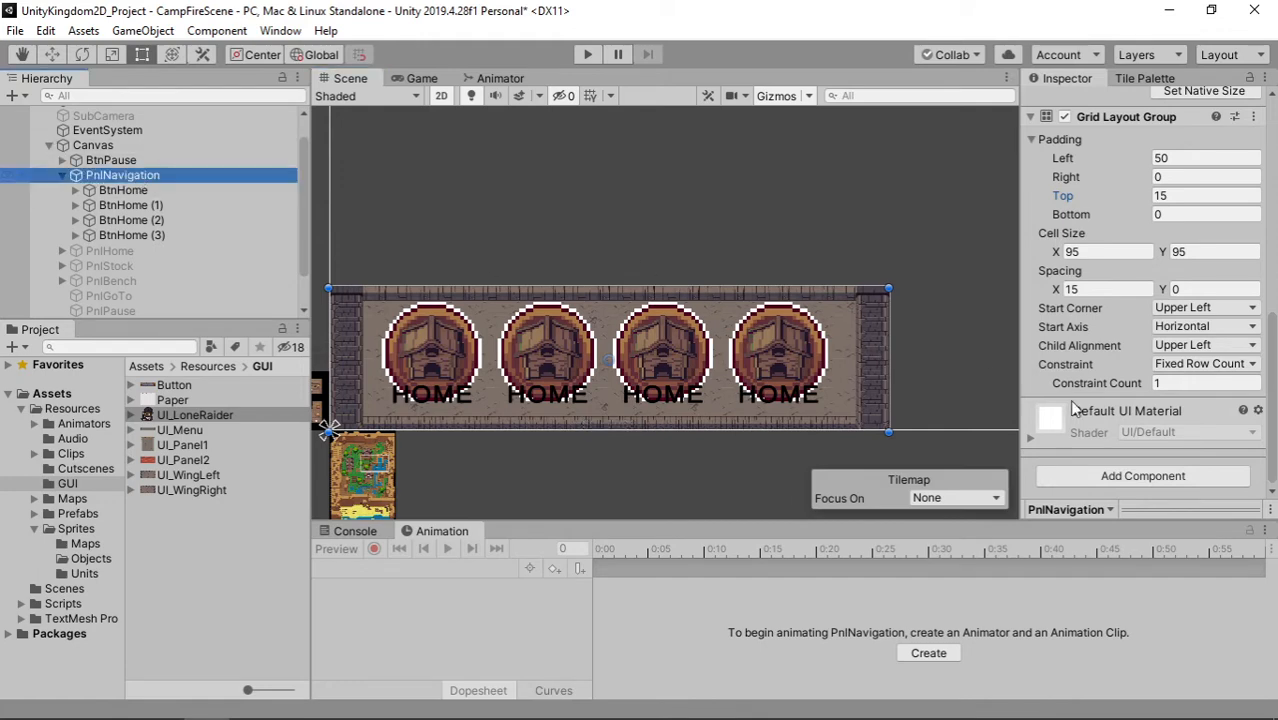
{"action": "scroll", "coordinate": [1203, 303], "scroll_direction": "up", "scroll_amount": 3}
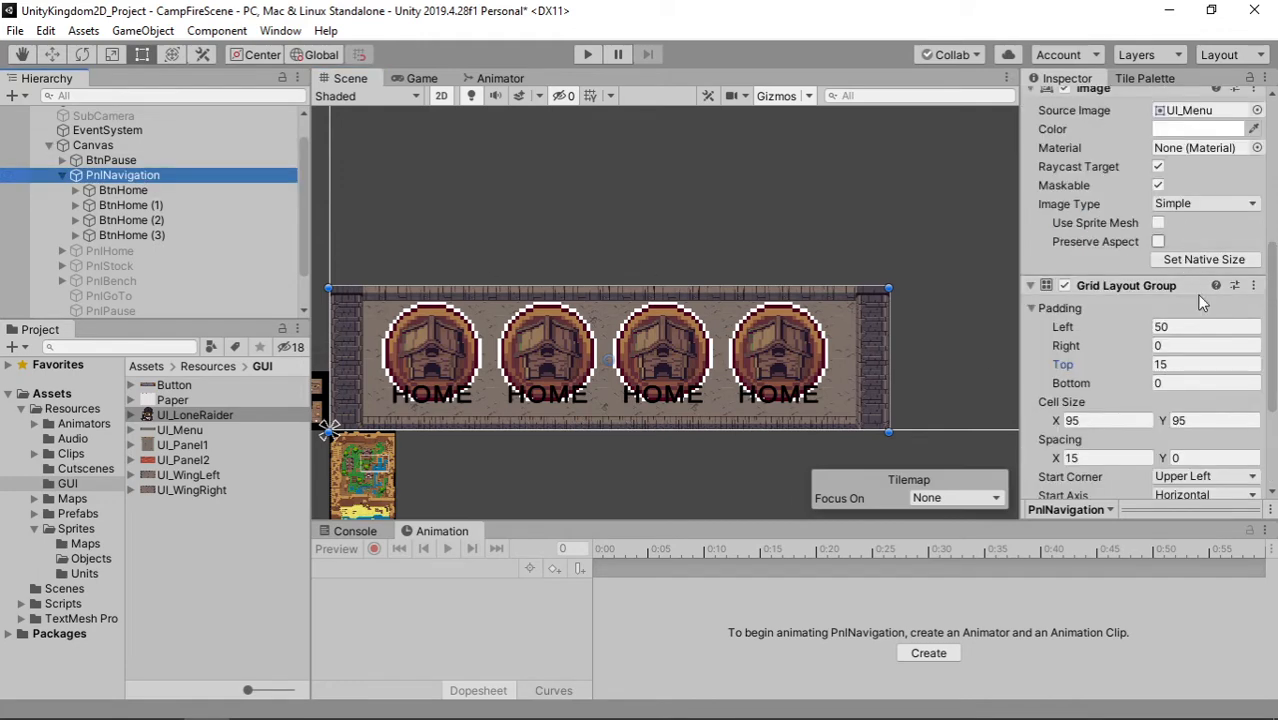
{"action": "left_click", "coordinate": [1181, 366]}
{"action": "type", "text": "20"}
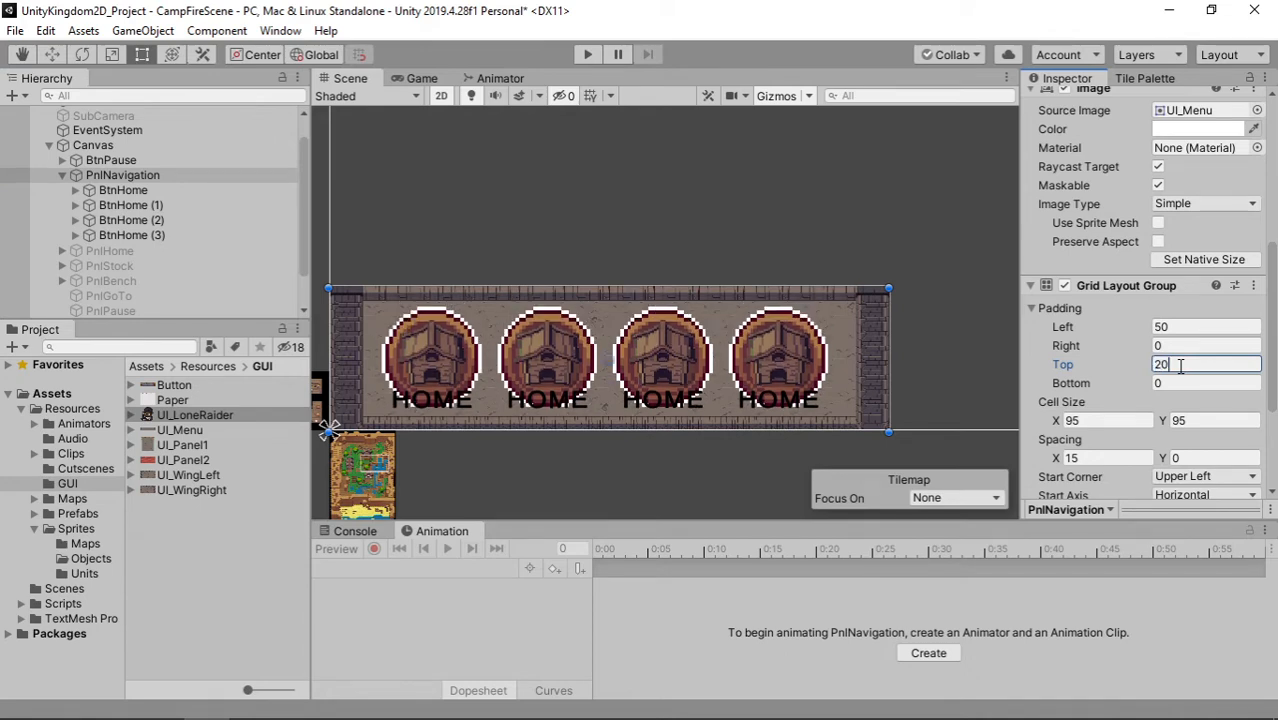
{"action": "left_click", "coordinate": [1104, 459]}
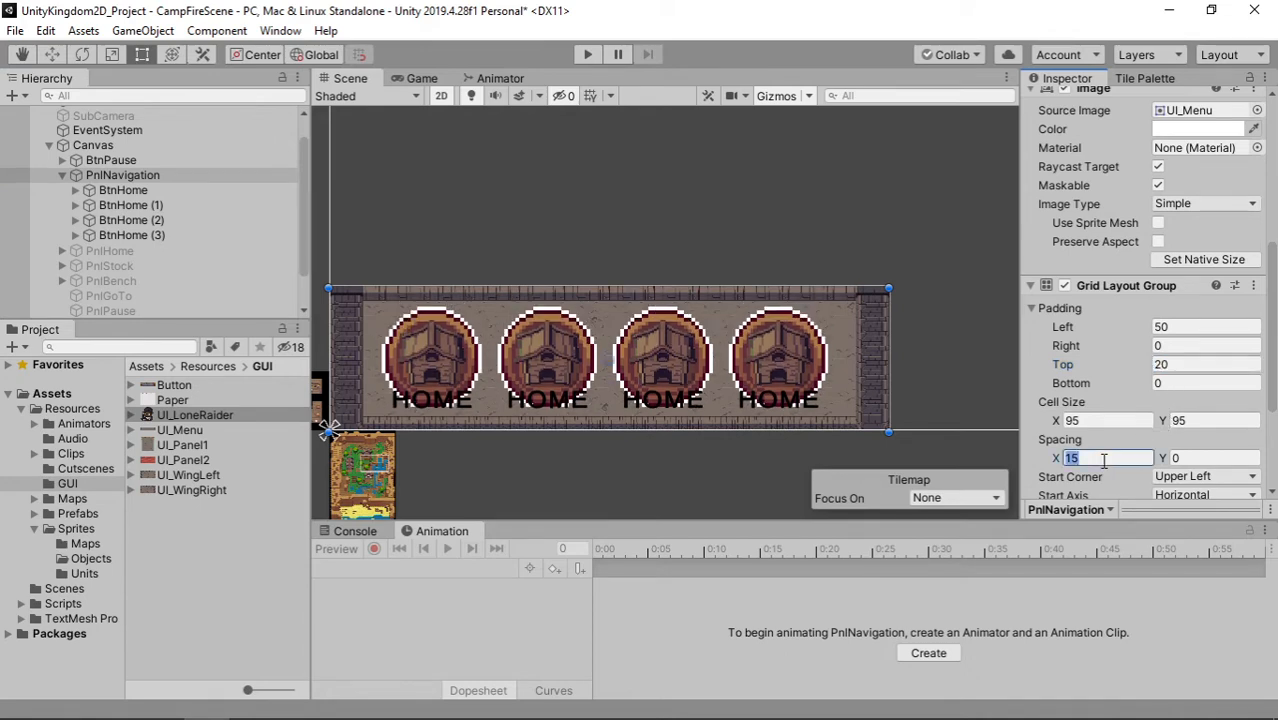
{"action": "type", "text": "20"}
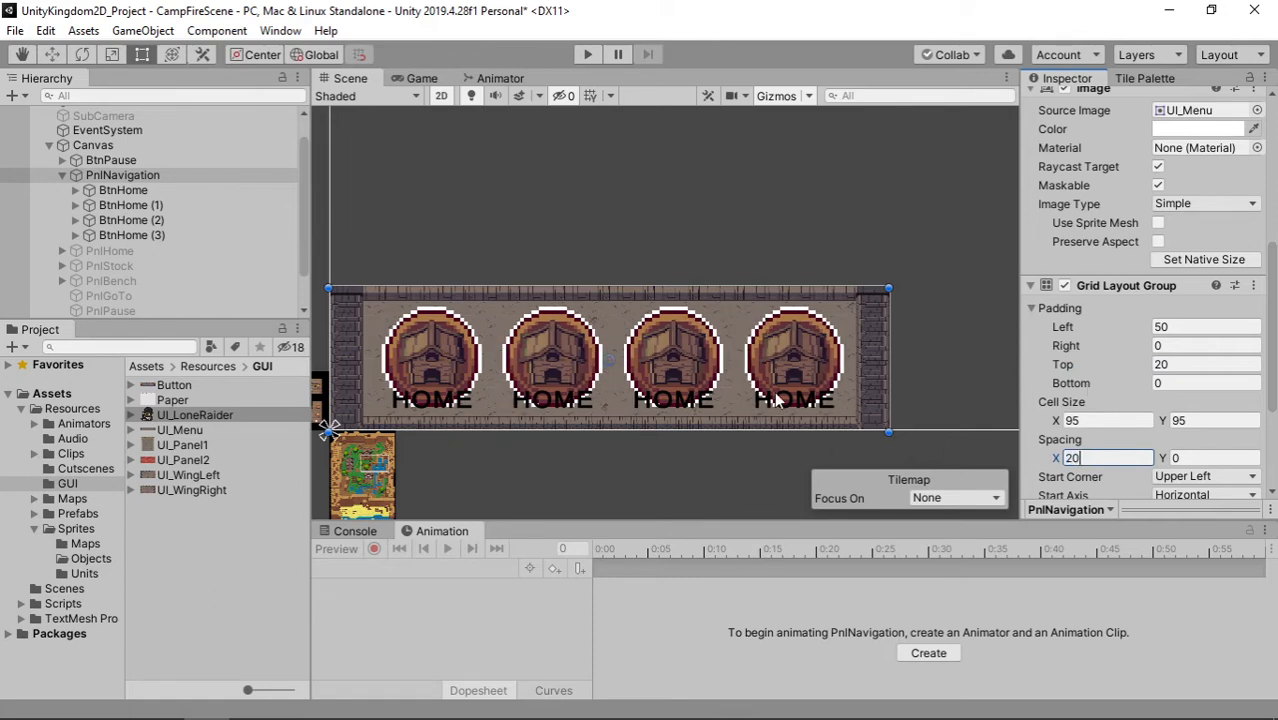
Step: Widen PnlNavigation slightly at its right edge and check the button row in the Game view
{"action": "left_click_drag", "start_coordinate": [892, 383], "coordinate": [900, 384]}
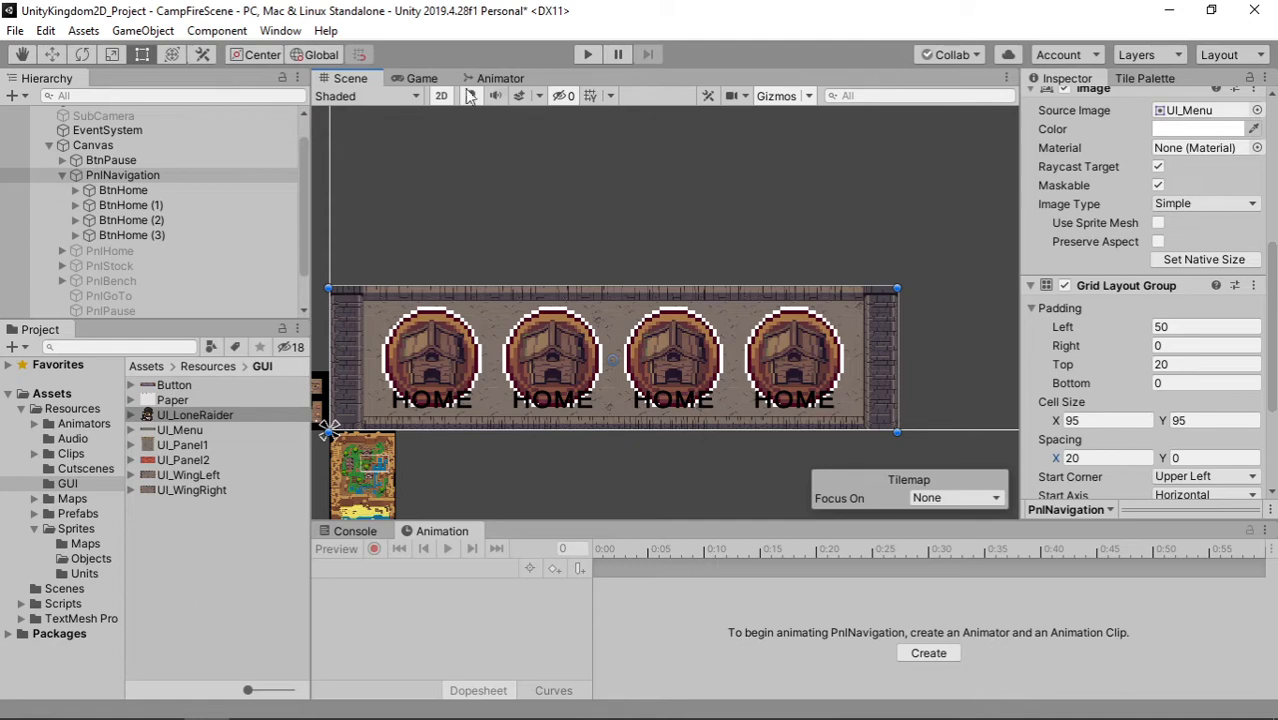
{"action": "left_click", "coordinate": [422, 80]}
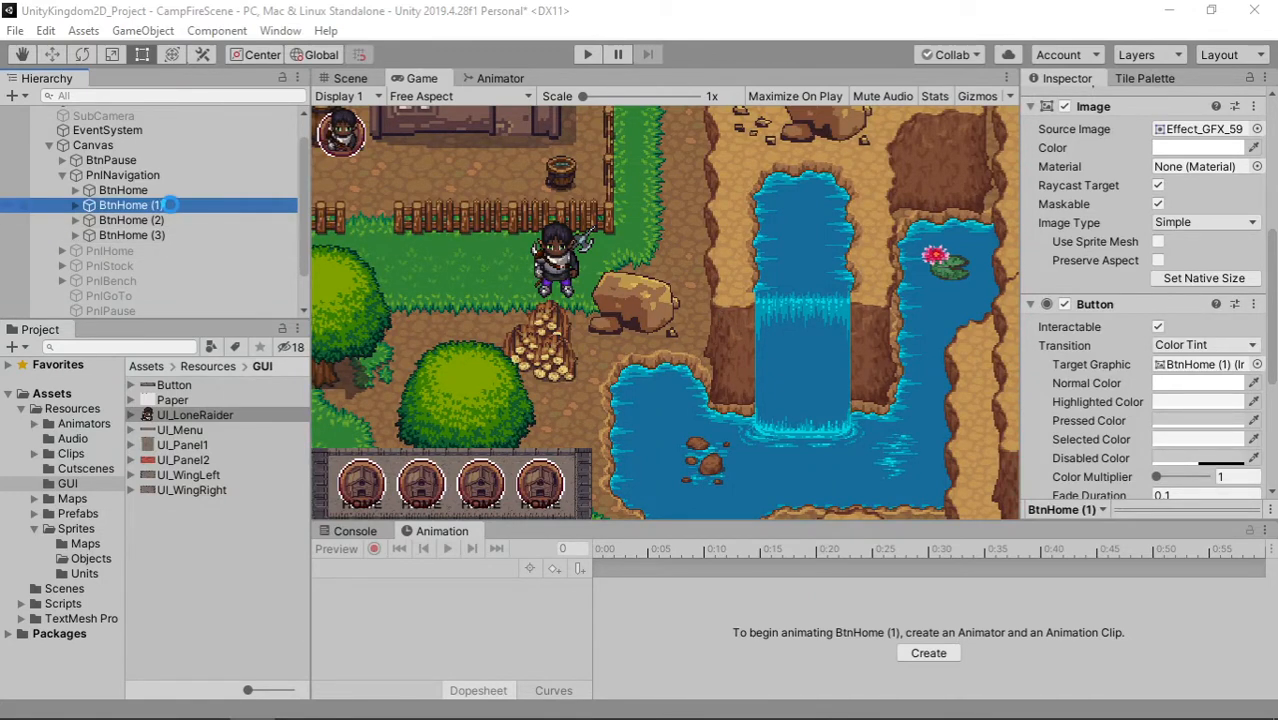
Step: Rename the duplicate BtnHome (1) as BtnStock
{"action": "left_click", "coordinate": [171, 206]}
{"action": "left_click", "coordinate": [172, 205]}
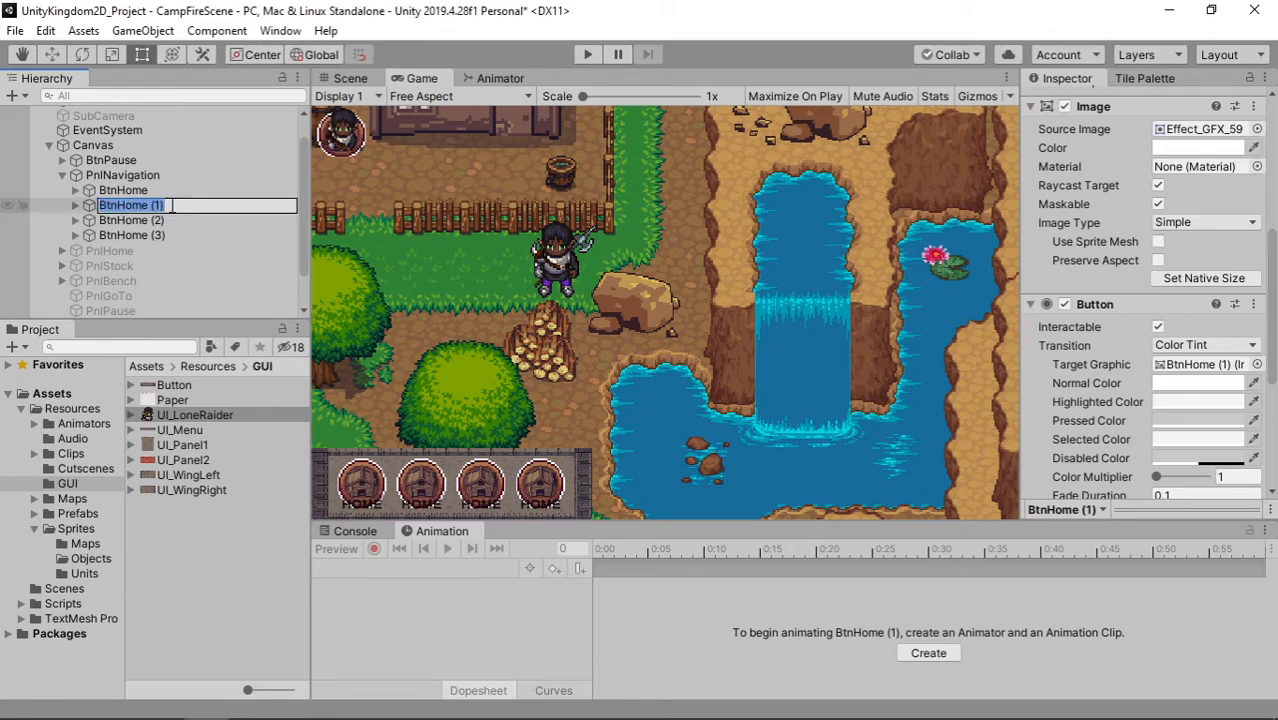
{"action": "left_click", "coordinate": [172, 205]}
{"action": "key", "text": "shift+Left"}
{"action": "key", "text": "shift+Left"}
{"action": "key", "text": "shift+Left"}
{"action": "type", "text": "Stock"}
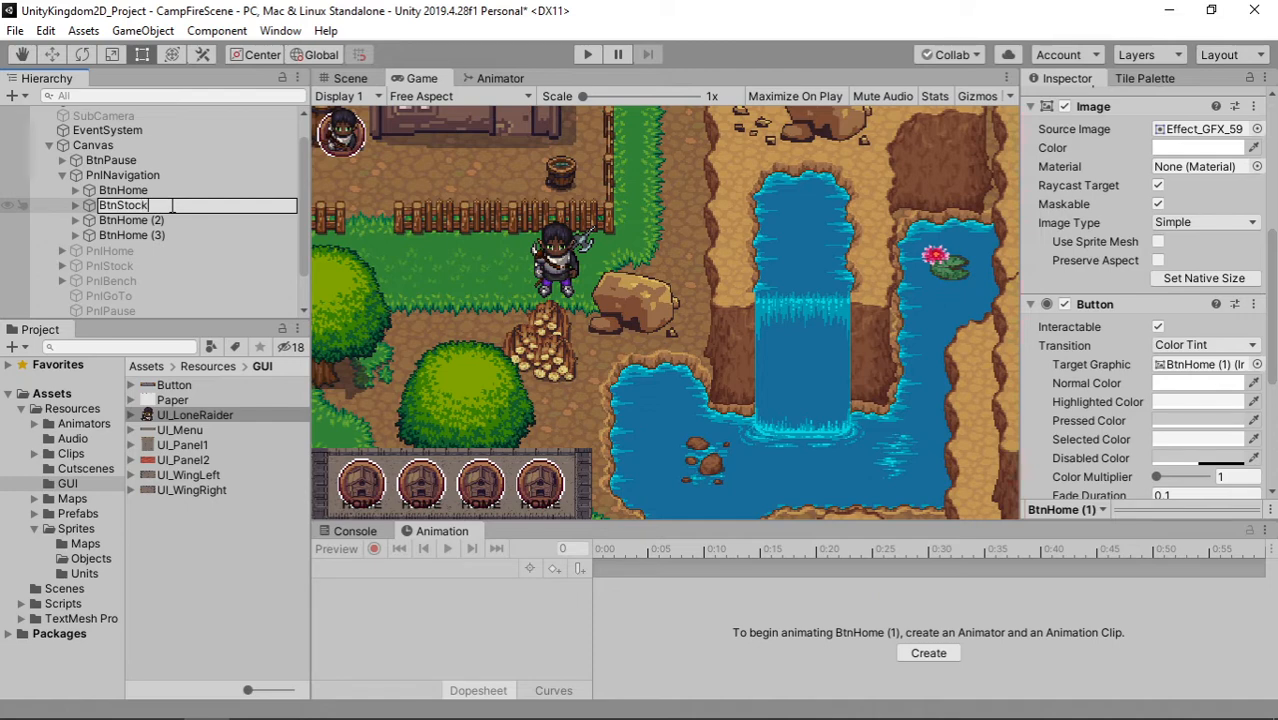
{"action": "key", "text": "Return"}
Step: Rename the duplicate BtnHome (2) as BtnBench
{"action": "key", "text": "Down"}
{"action": "key", "text": "F2"}
{"action": "key", "text": "End"}
{"action": "key", "text": "shift+Left"}
{"action": "key", "text": "shift+Left"}
{"action": "key", "text": "shift+Left"}
{"action": "key", "text": "shift+Left"}
{"action": "key", "text": "shift+Left"}
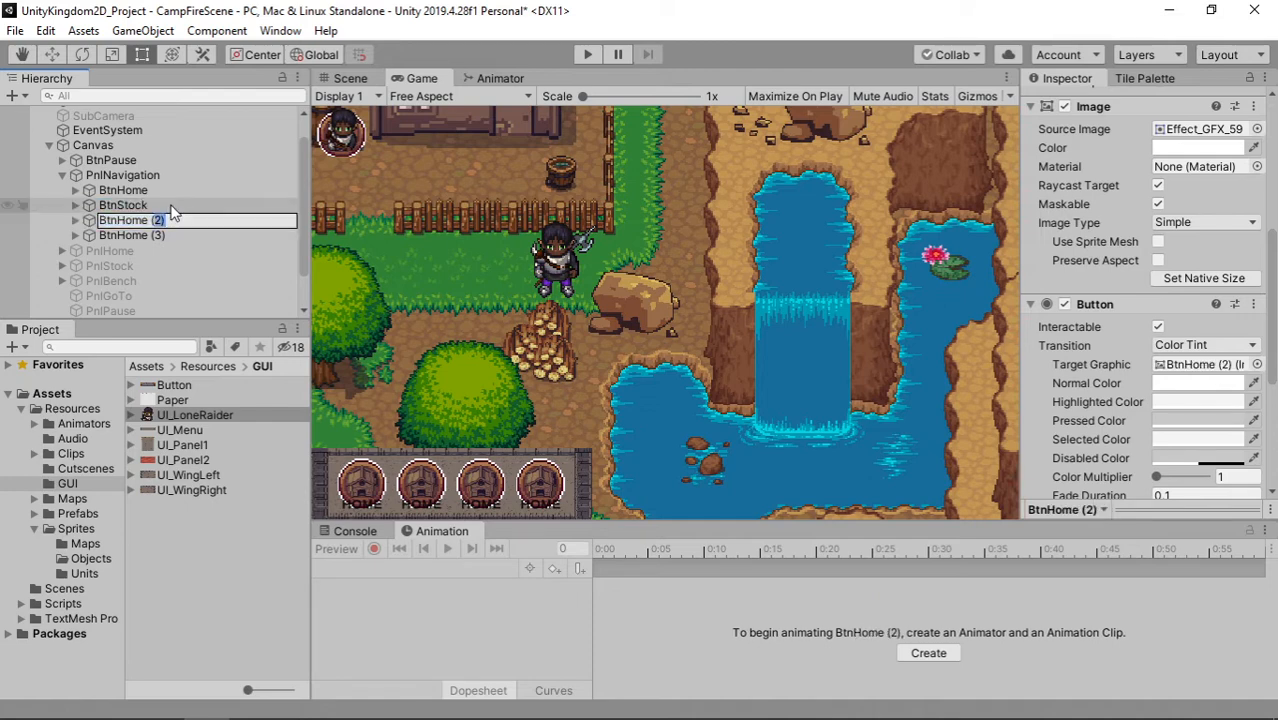
{"action": "type", "text": "Bench"}
{"action": "key", "text": "Return"}
Step: Rename the duplicate BtnHome (3) as BtnGoTo
{"action": "key", "text": "Down"}
{"action": "key", "text": "F2"}
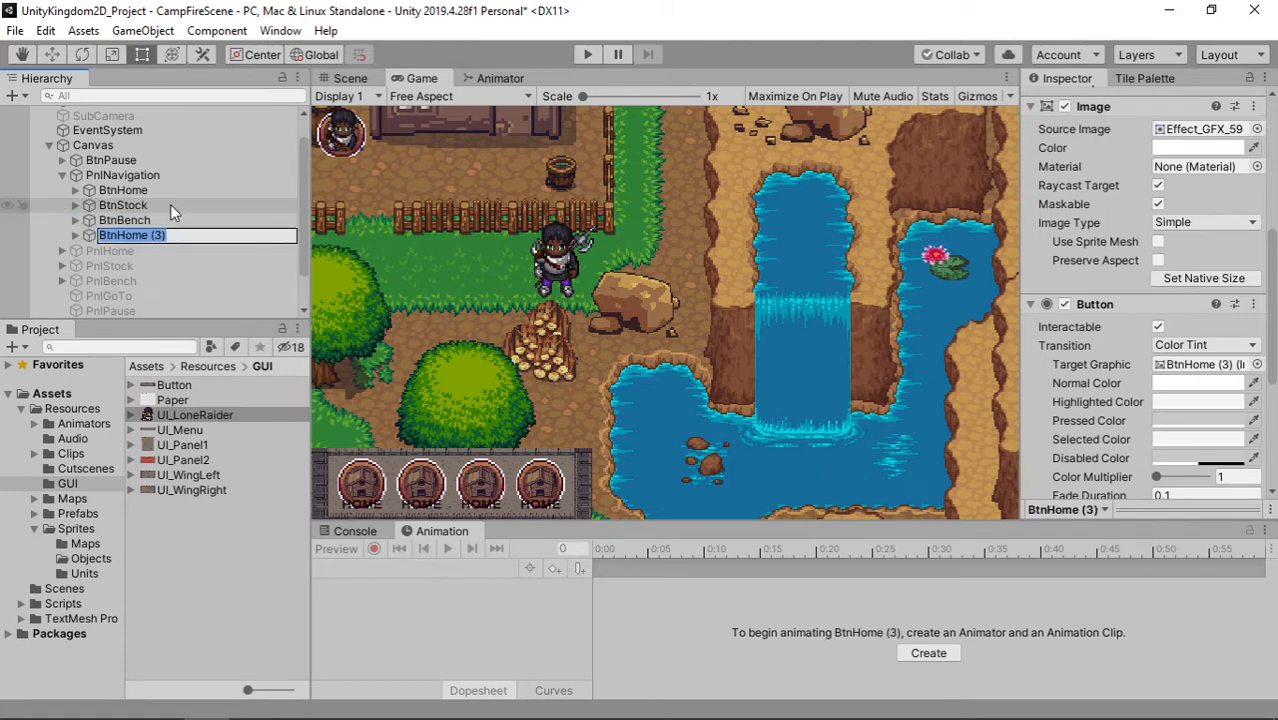
{"action": "key", "text": "End"}
{"action": "key", "text": "shift+Left"}
{"action": "key", "text": "shift+Left"}
{"action": "key", "text": "shift+Left"}
{"action": "key", "text": "shift+Left"}
{"action": "key", "text": "shift+Left"}
{"action": "type", "text": "Go"}
{"action": "key", "text": "BackSpace"}
{"action": "key", "text": "BackSpace"}
{"action": "type", "text": "Goto"}
{"action": "key", "text": "Return"}
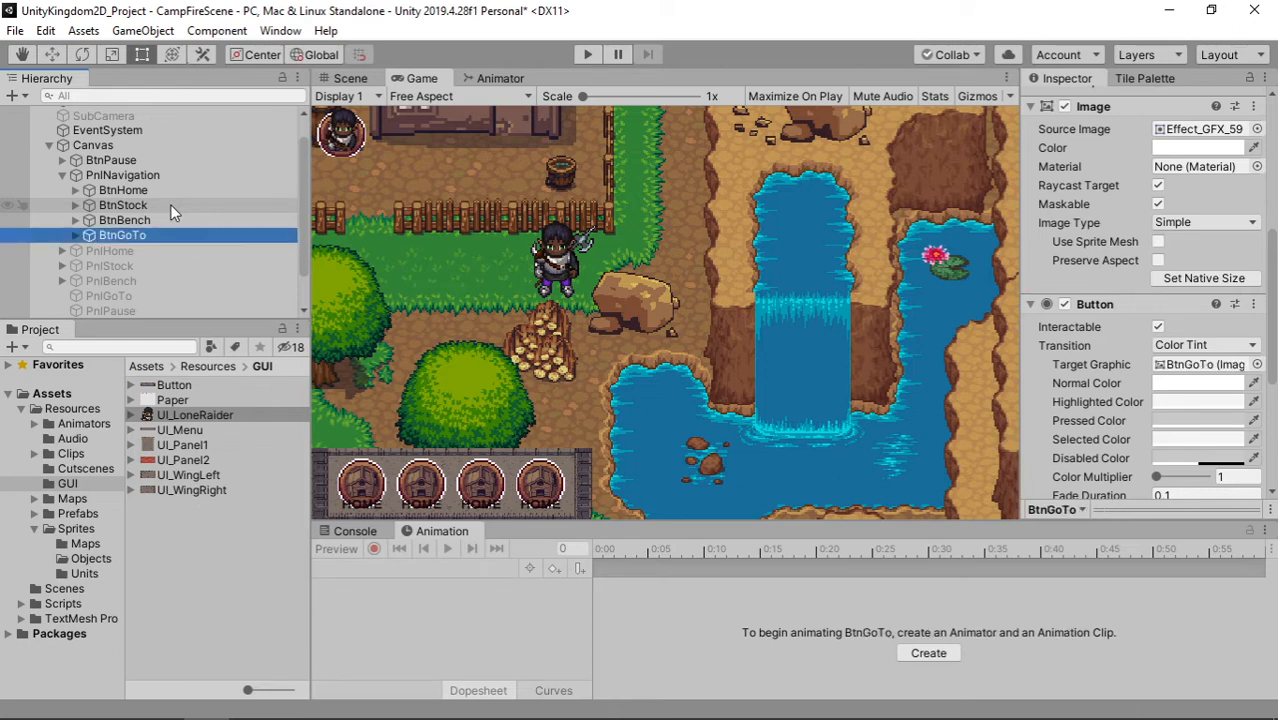
Step: Change the label text of BtnStock to STOCK
{"action": "left_click", "coordinate": [75, 206]}
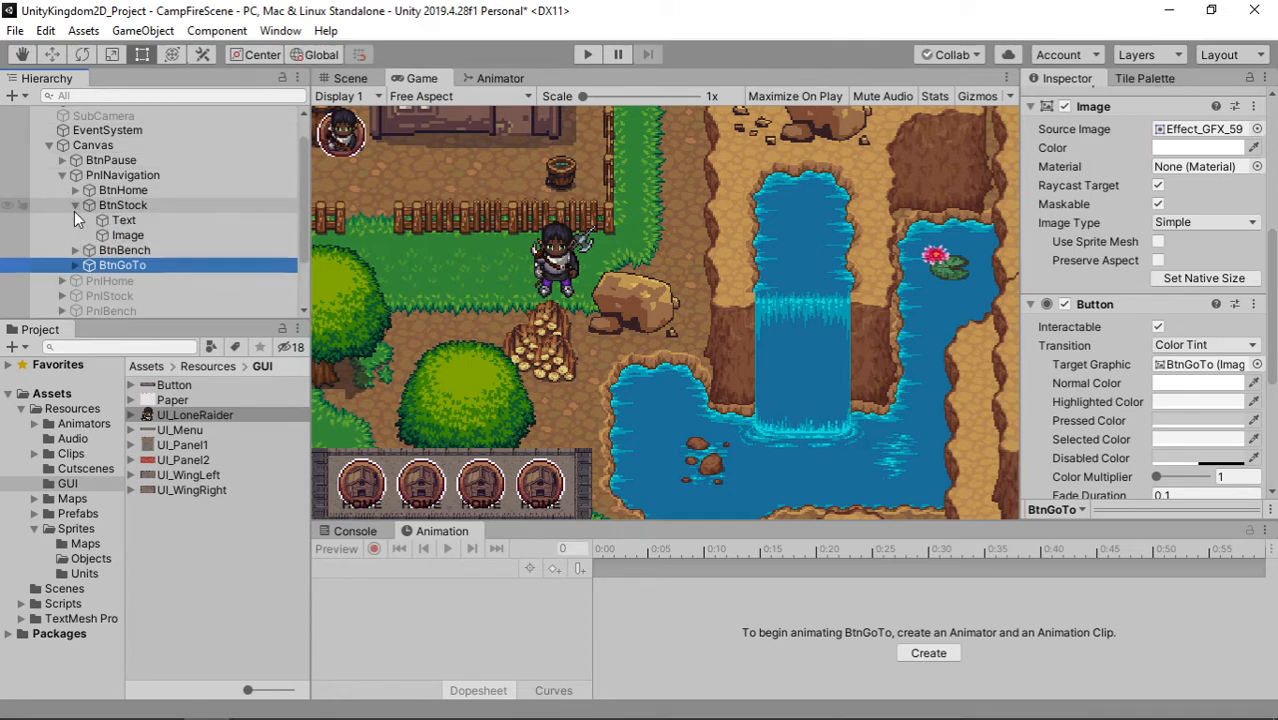
{"action": "left_click", "coordinate": [125, 222]}
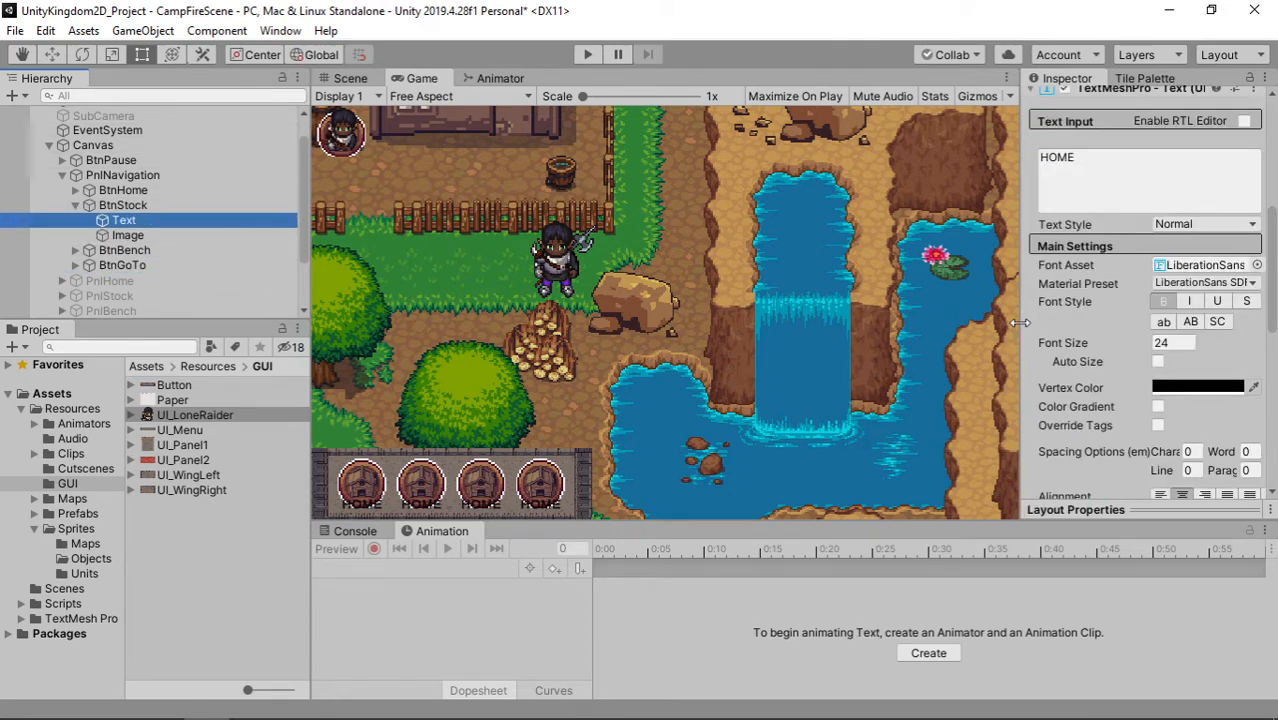
{"action": "left_click", "coordinate": [1126, 171]}
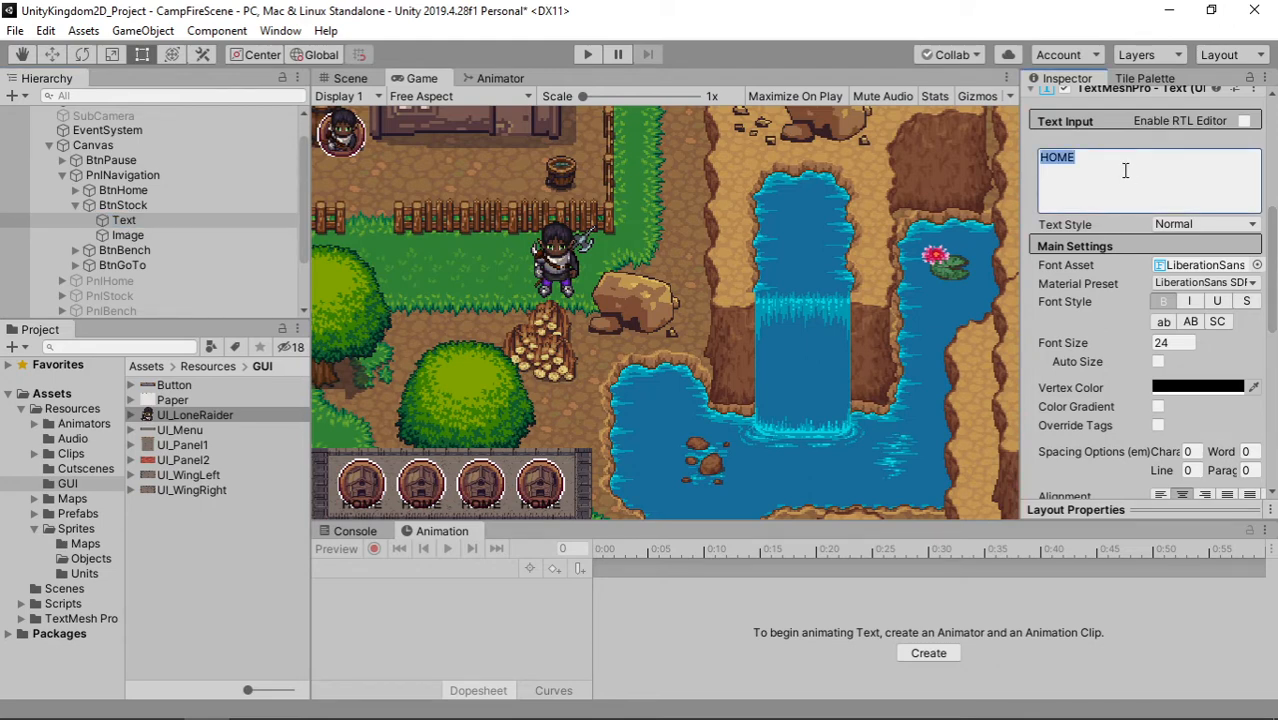
{"action": "type", "text": "STOCK"}
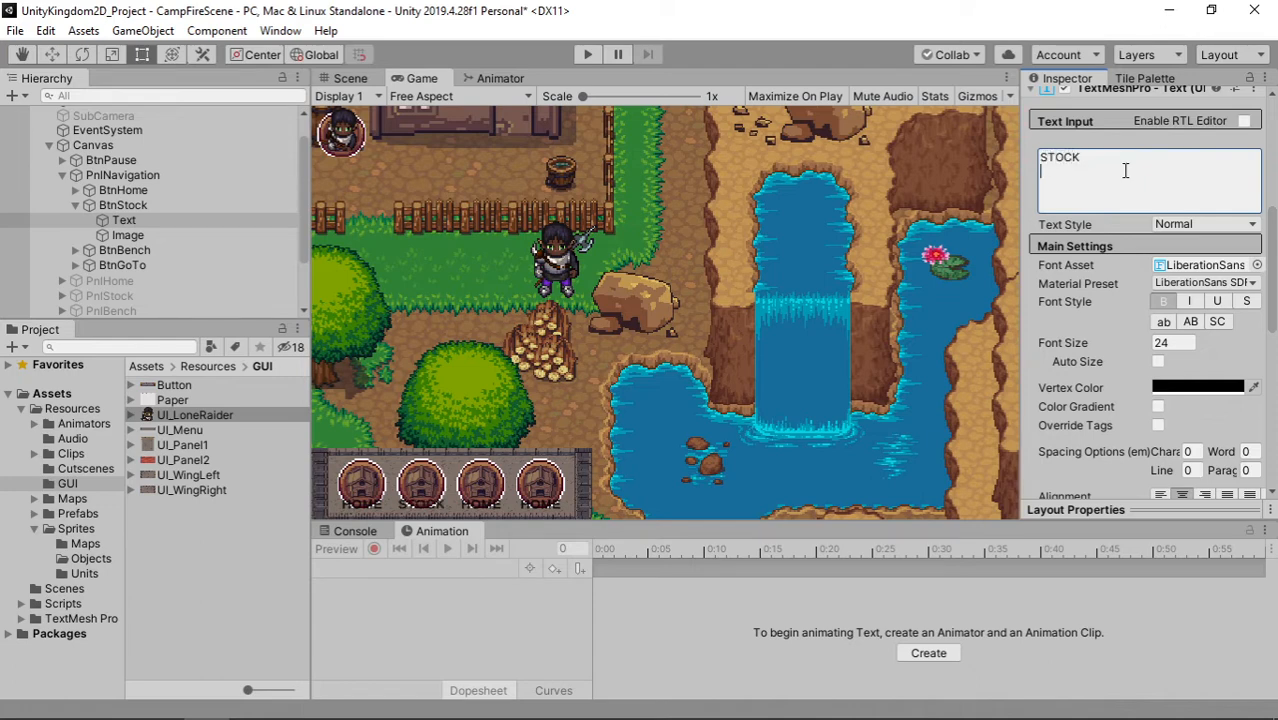
Step: Look up the closed chest sprite in the envi2_LPC sheet of the Sprites/Objects folder using the Sprite Editor
{"action": "left_click", "coordinate": [111, 238]}
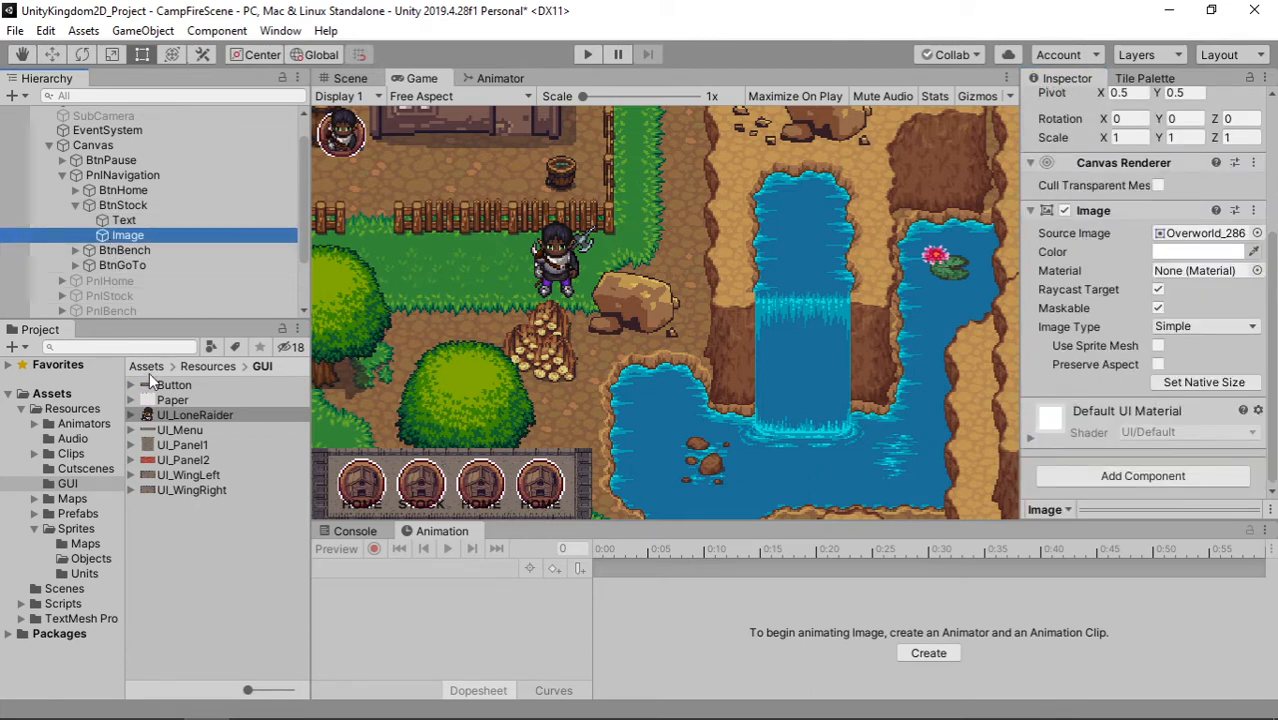
{"action": "left_click", "coordinate": [76, 552]}
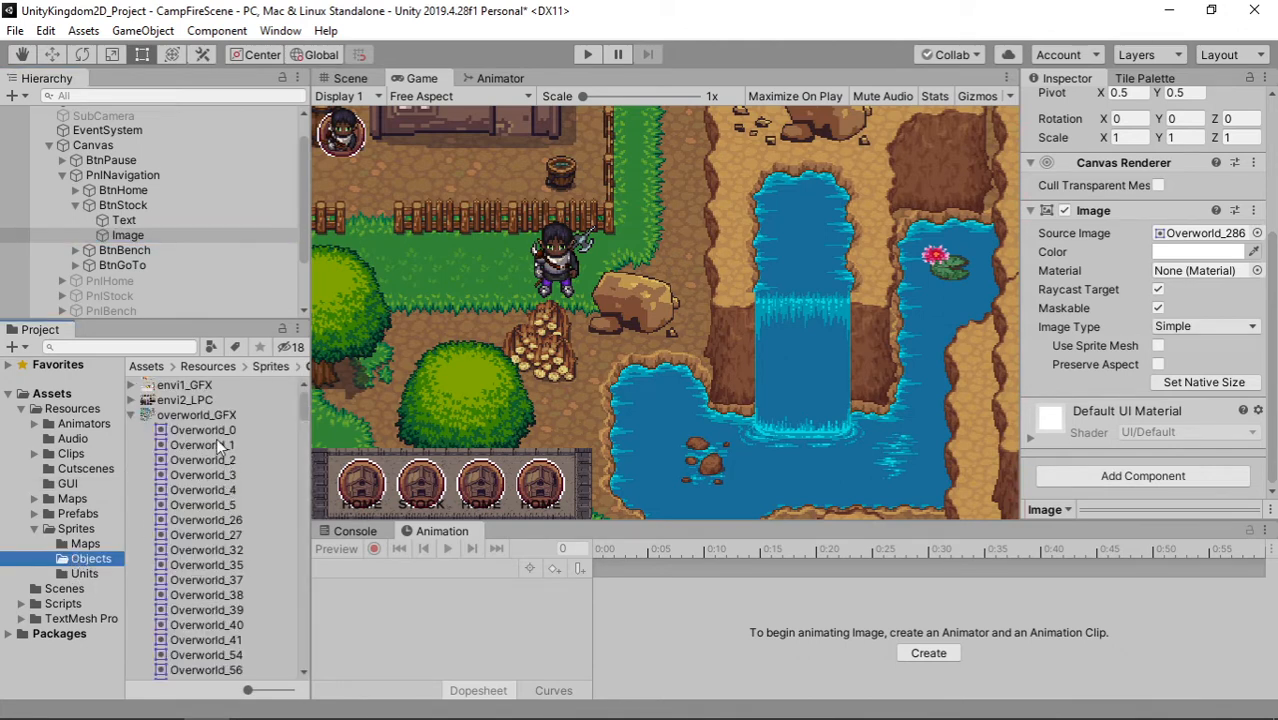
{"action": "left_click", "coordinate": [131, 415]}
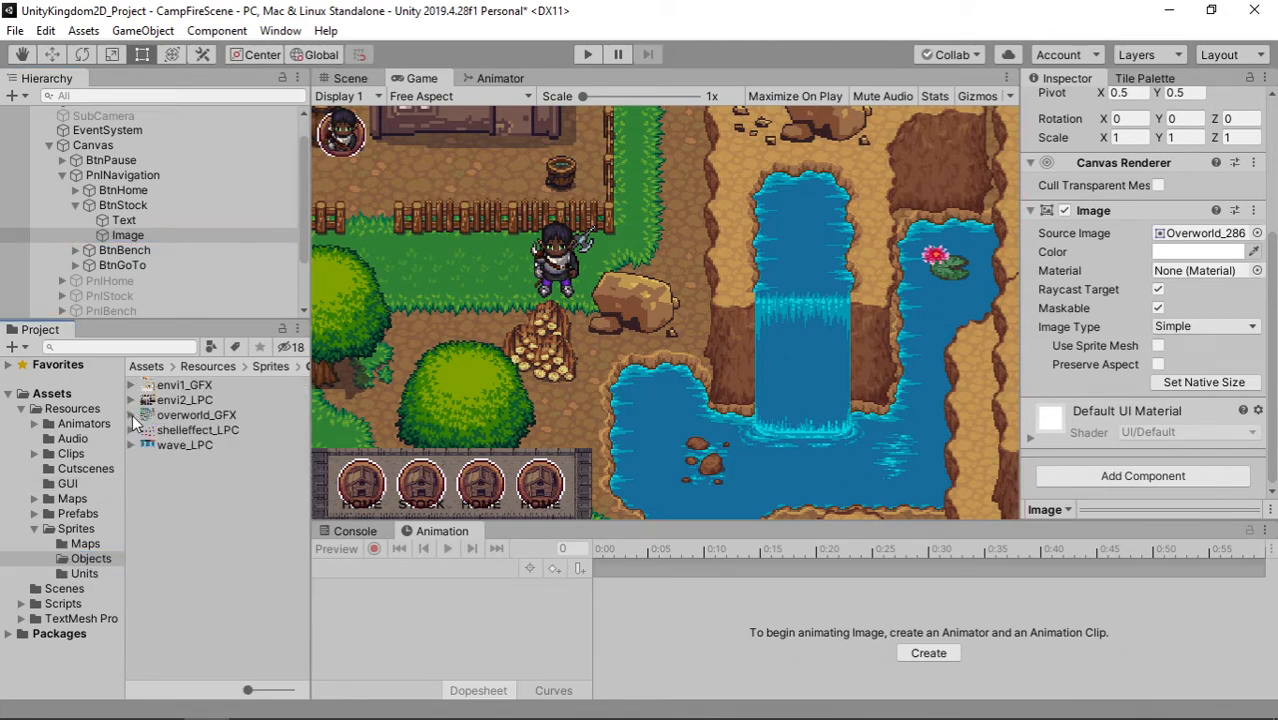
{"action": "left_click", "coordinate": [177, 412]}
{"action": "left_click", "coordinate": [180, 400]}
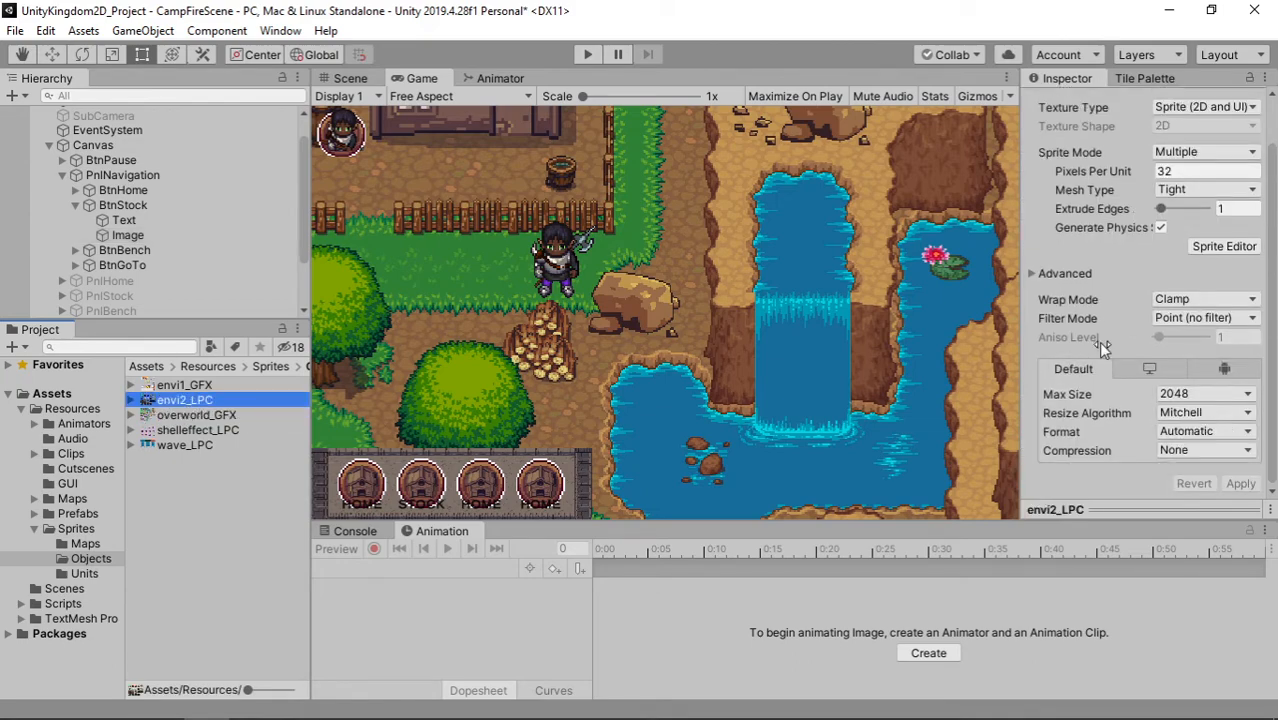
{"action": "left_click", "coordinate": [1224, 246]}
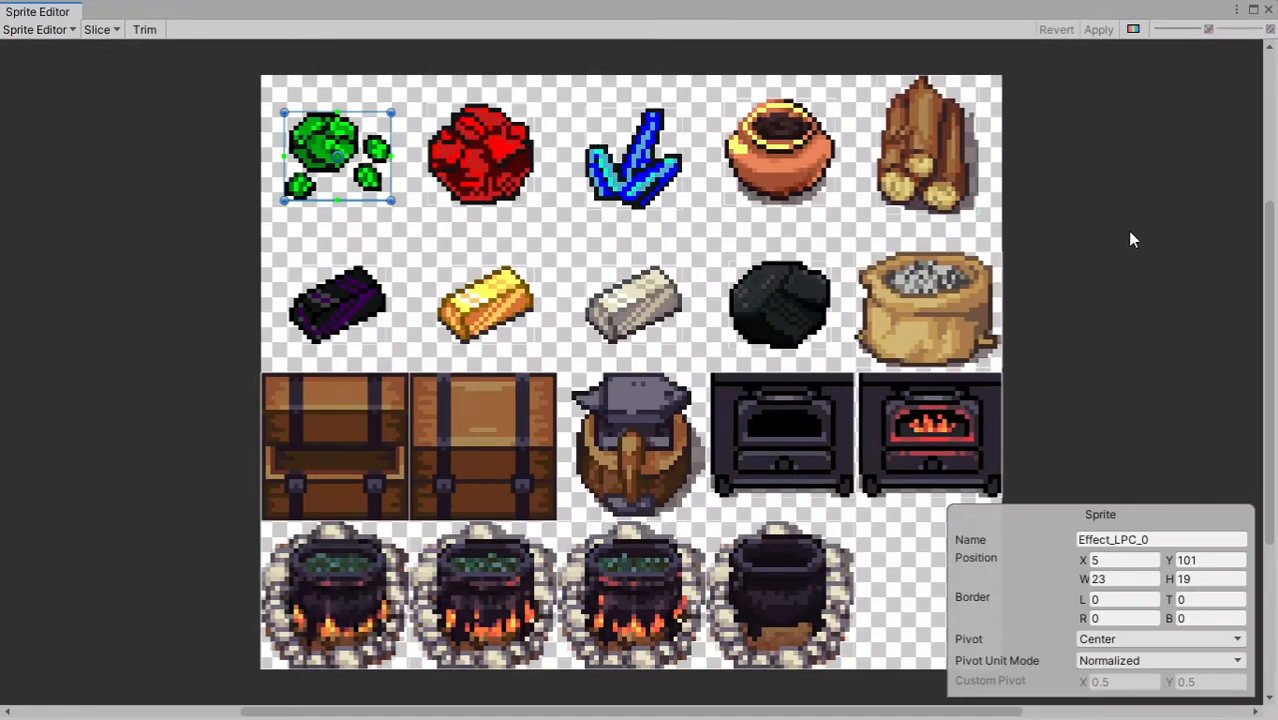
{"action": "left_click", "coordinate": [493, 454]}
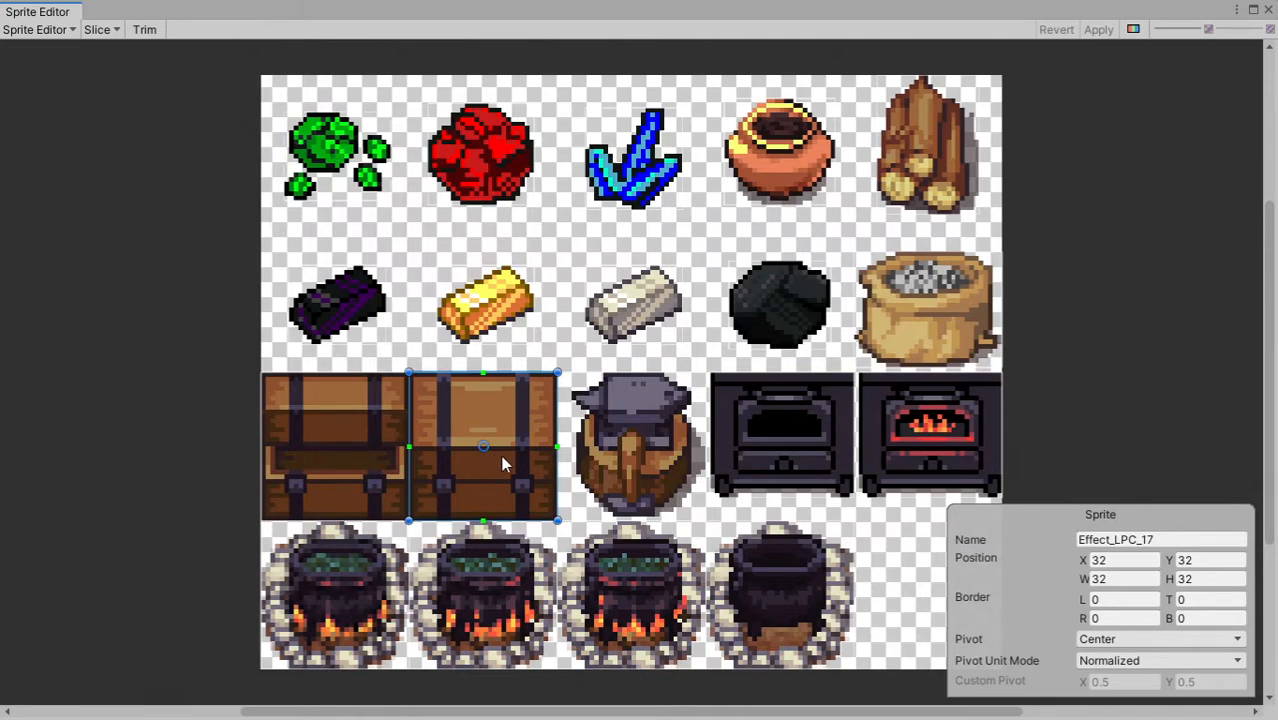
{"action": "left_click", "coordinate": [1268, 9]}
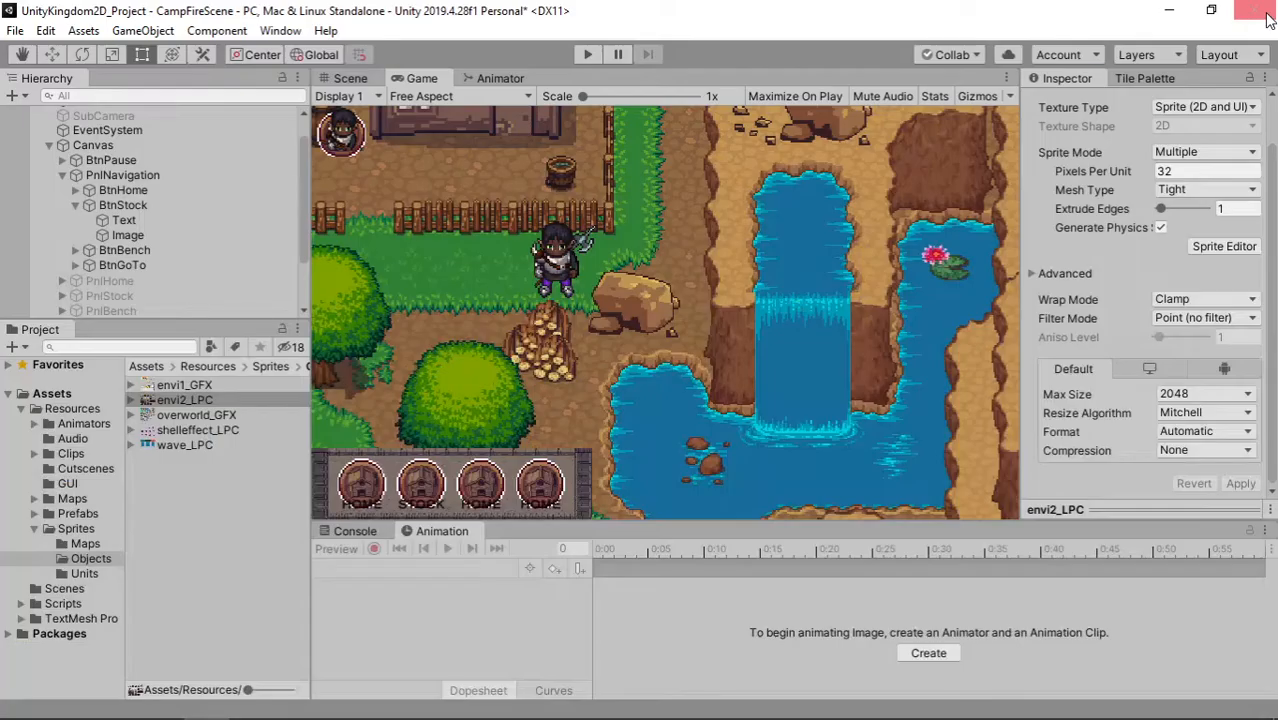
Step: Set the source image of BtnStock's Image to the closed chest sprite Effect_LPC_17 from envi2_LPC
{"action": "left_click", "coordinate": [131, 400]}
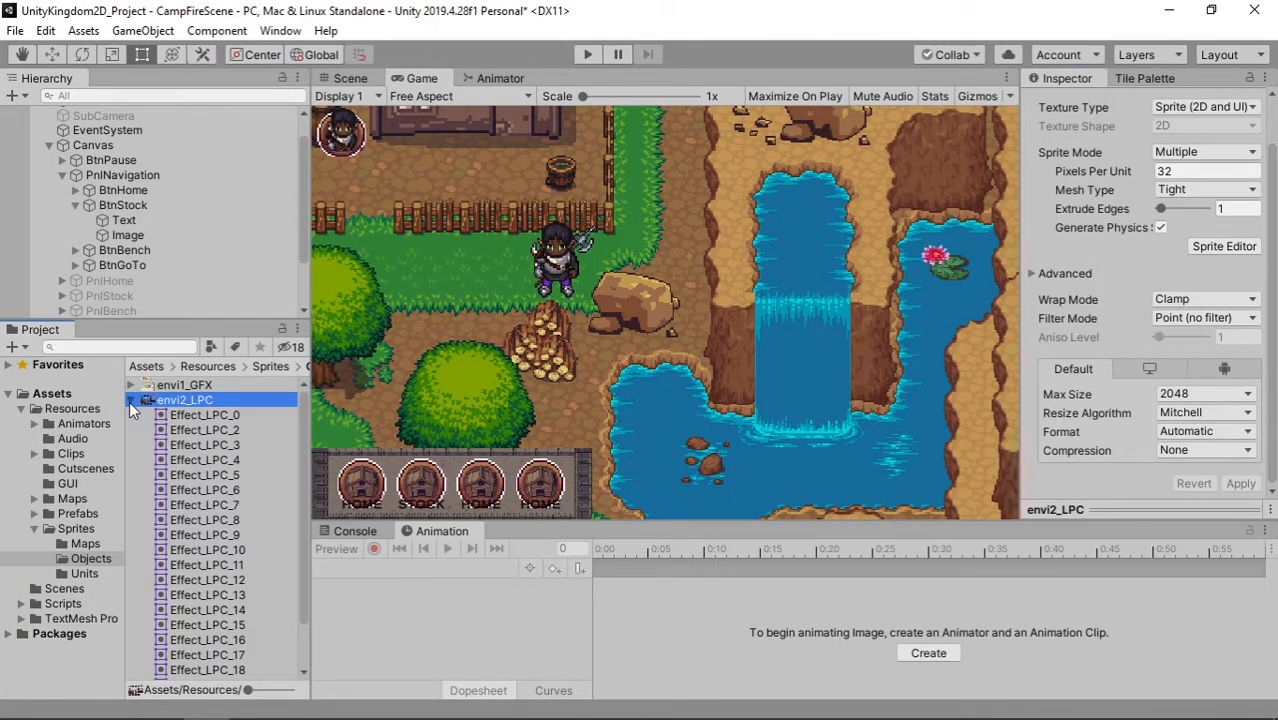
{"action": "left_click", "coordinate": [167, 235]}
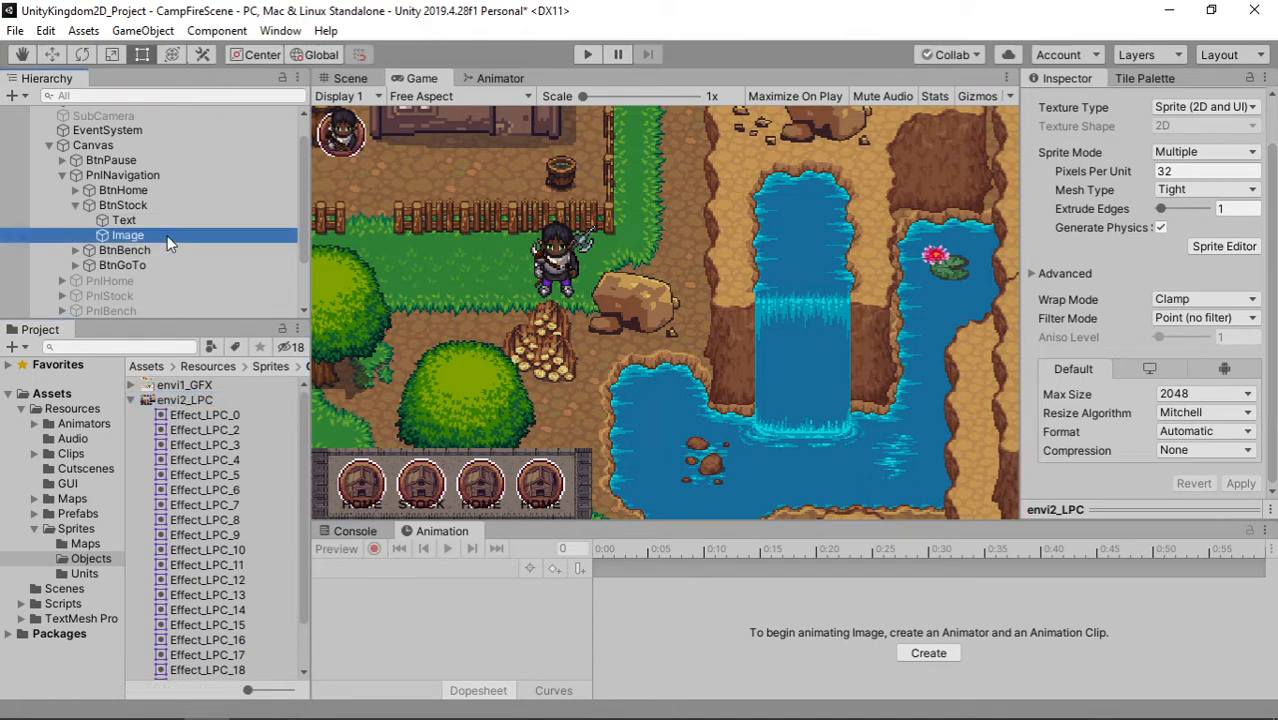
{"action": "scroll", "coordinate": [275, 499], "scroll_direction": "down", "scroll_amount": 3}
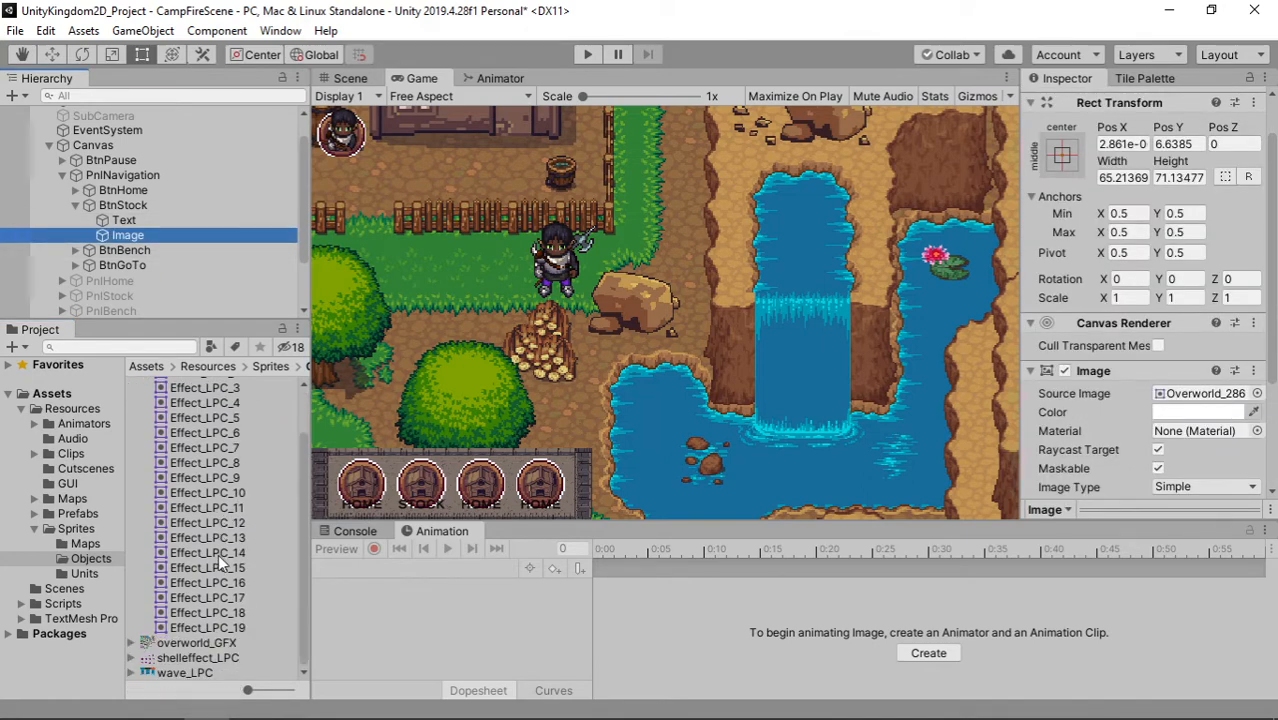
{"action": "left_click_drag", "start_coordinate": [224, 596], "coordinate": [1203, 393]}
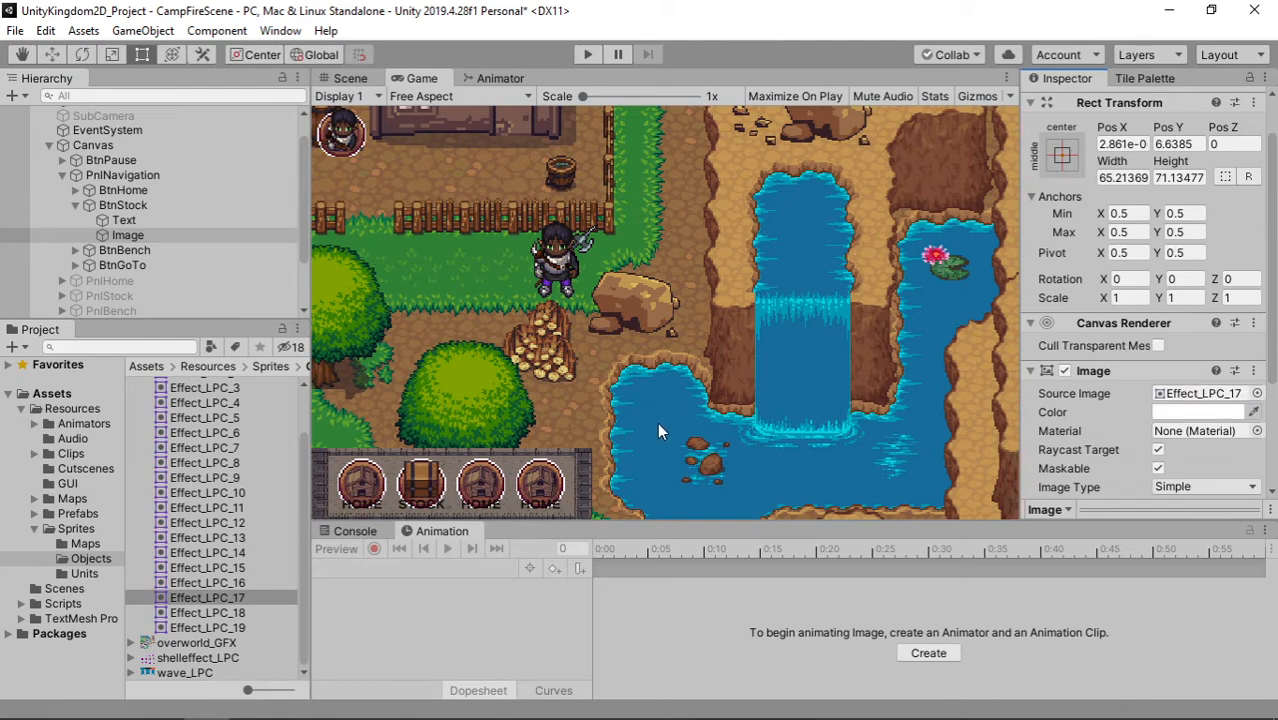
Step: Shrink BtnStock's chest icon to about 55 by 51 and centre it in the button at X 0, Y 0
{"action": "left_click", "coordinate": [351, 79]}
{"action": "scroll", "coordinate": [625, 341], "scroll_direction": "up", "scroll_amount": 4}
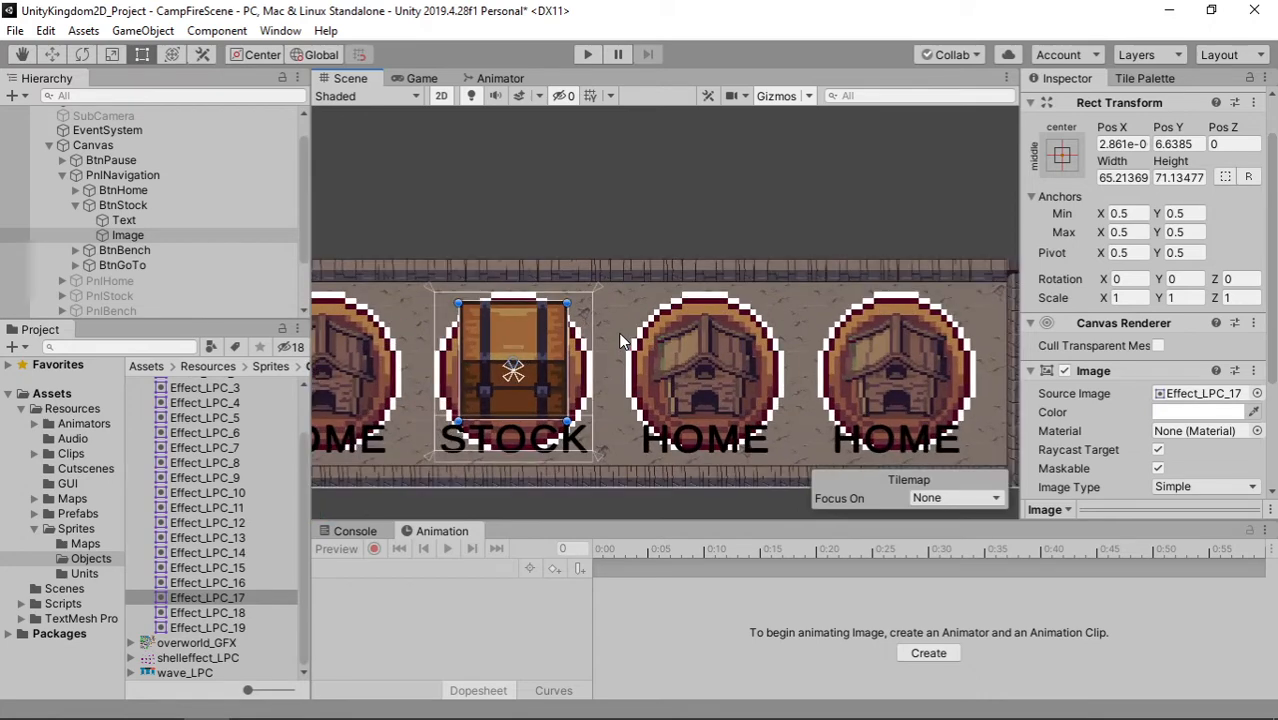
{"action": "scroll", "coordinate": [644, 409], "scroll_direction": "up", "scroll_amount": 2}
{"action": "middle_click_drag", "start_coordinate": [739, 365], "coordinate": [741, 359]}
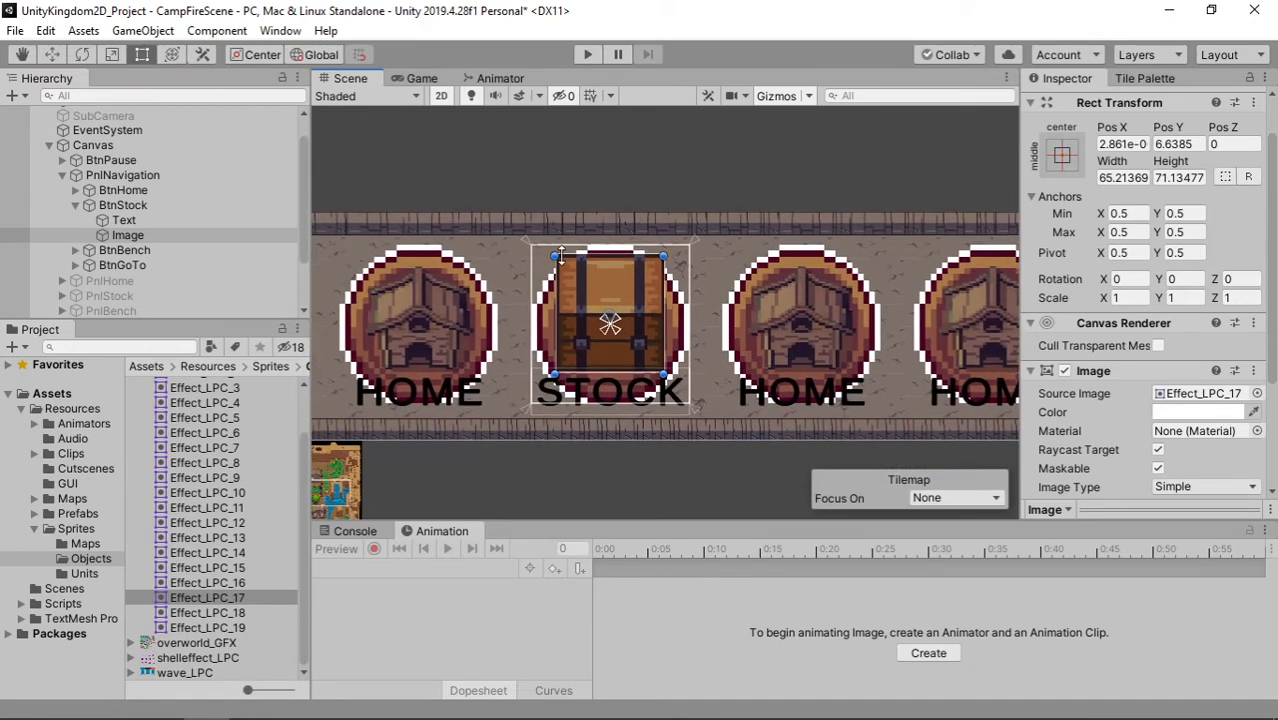
{"action": "left_click_drag", "start_coordinate": [551, 261], "coordinate": [567, 290]}
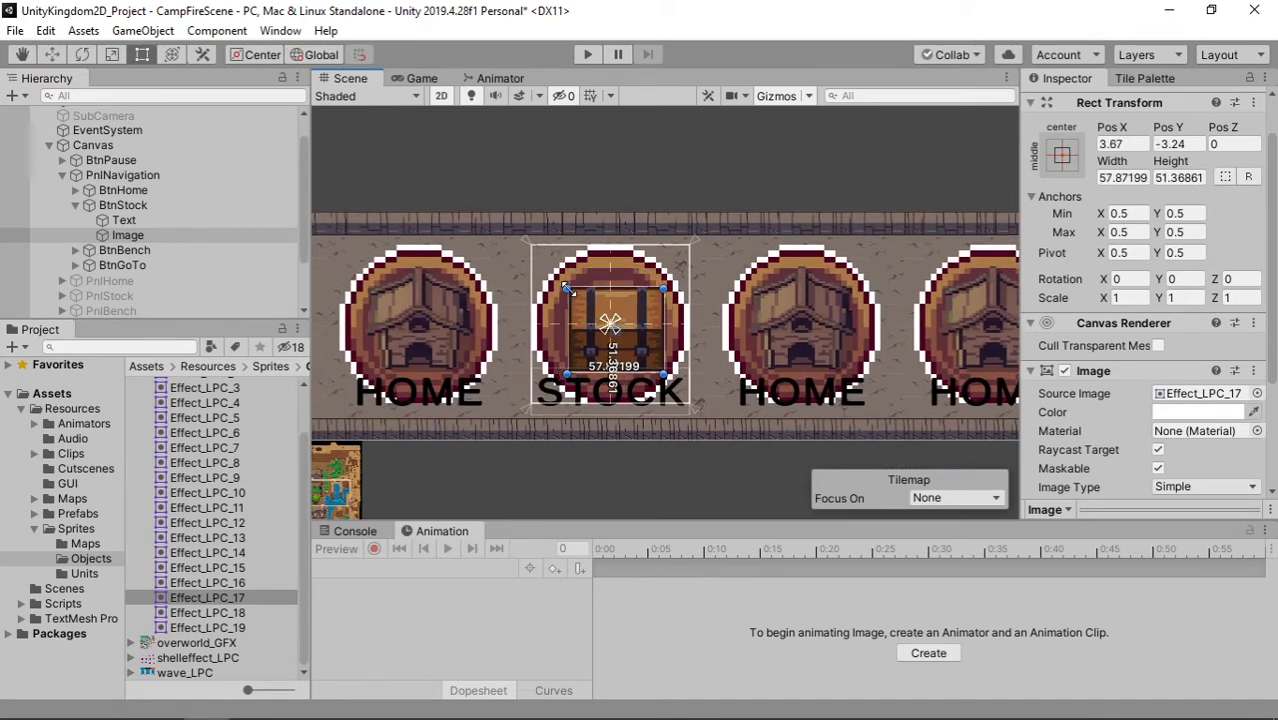
{"action": "left_click_drag", "start_coordinate": [638, 336], "coordinate": [636, 330]}
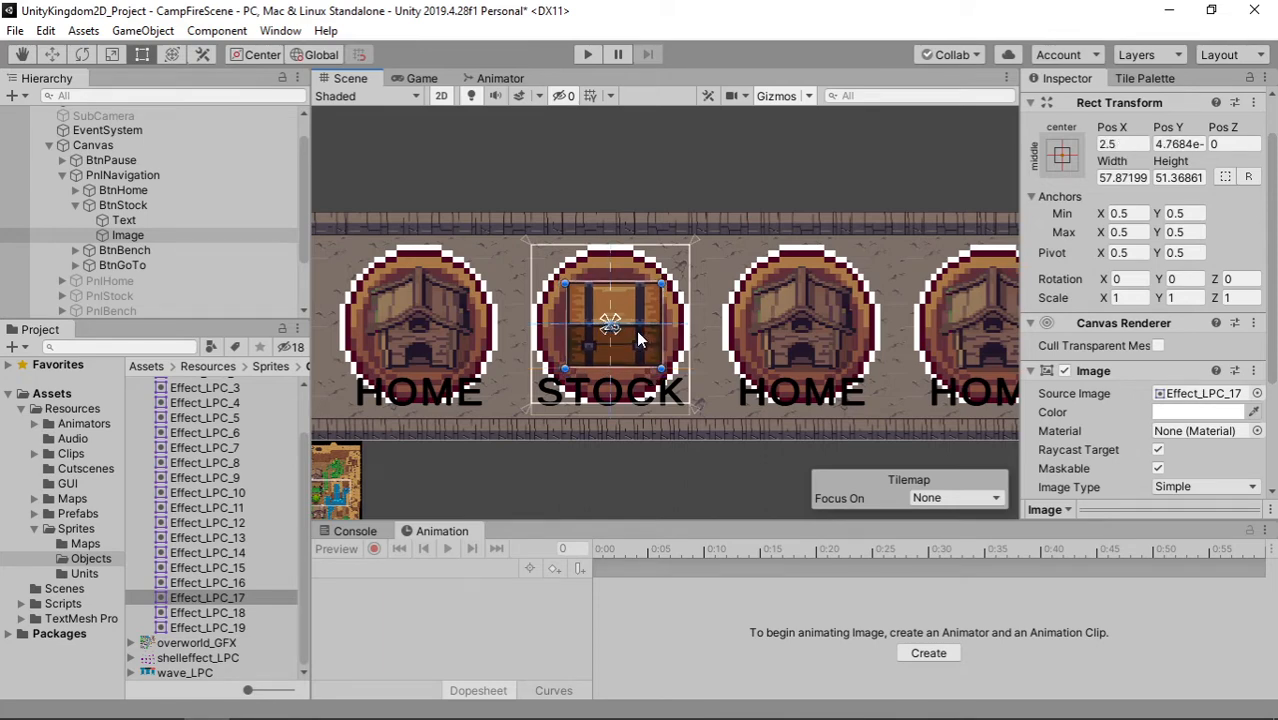
{"action": "left_click_drag", "start_coordinate": [662, 285], "coordinate": [657, 285]}
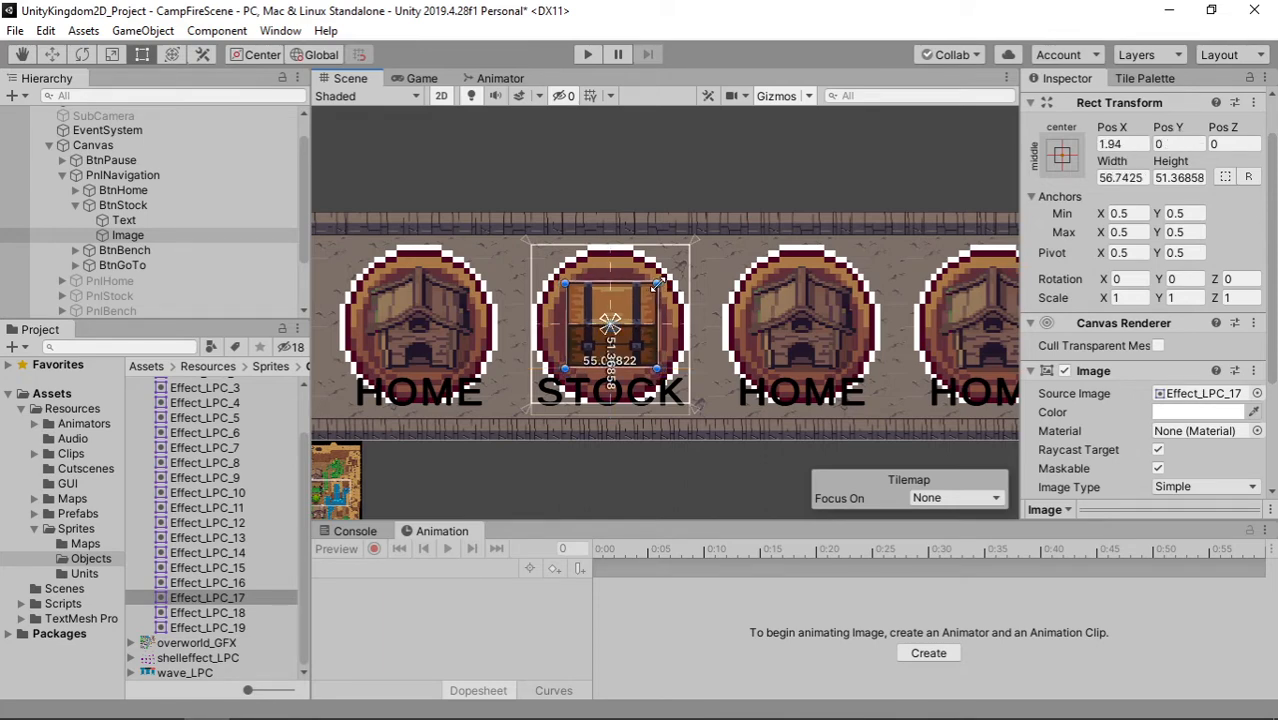
{"action": "key", "text": "w"}
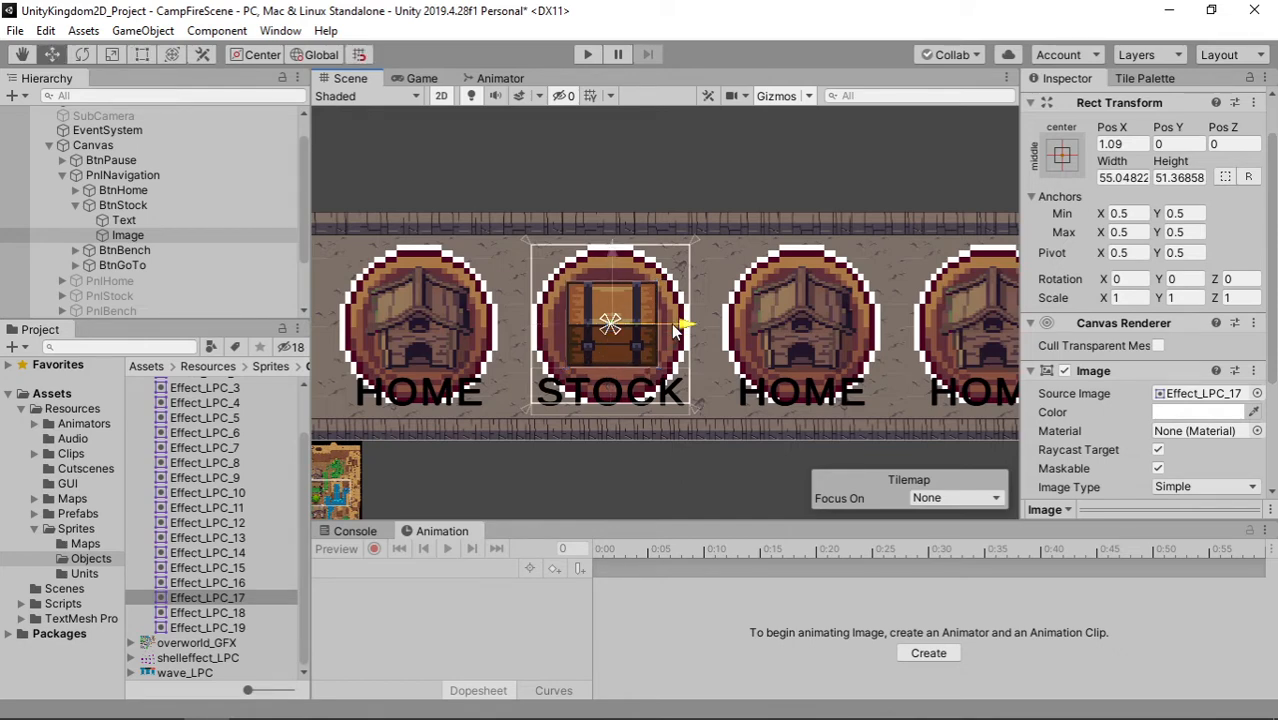
{"action": "left_click_drag", "start_coordinate": [671, 326], "coordinate": [668, 326]}
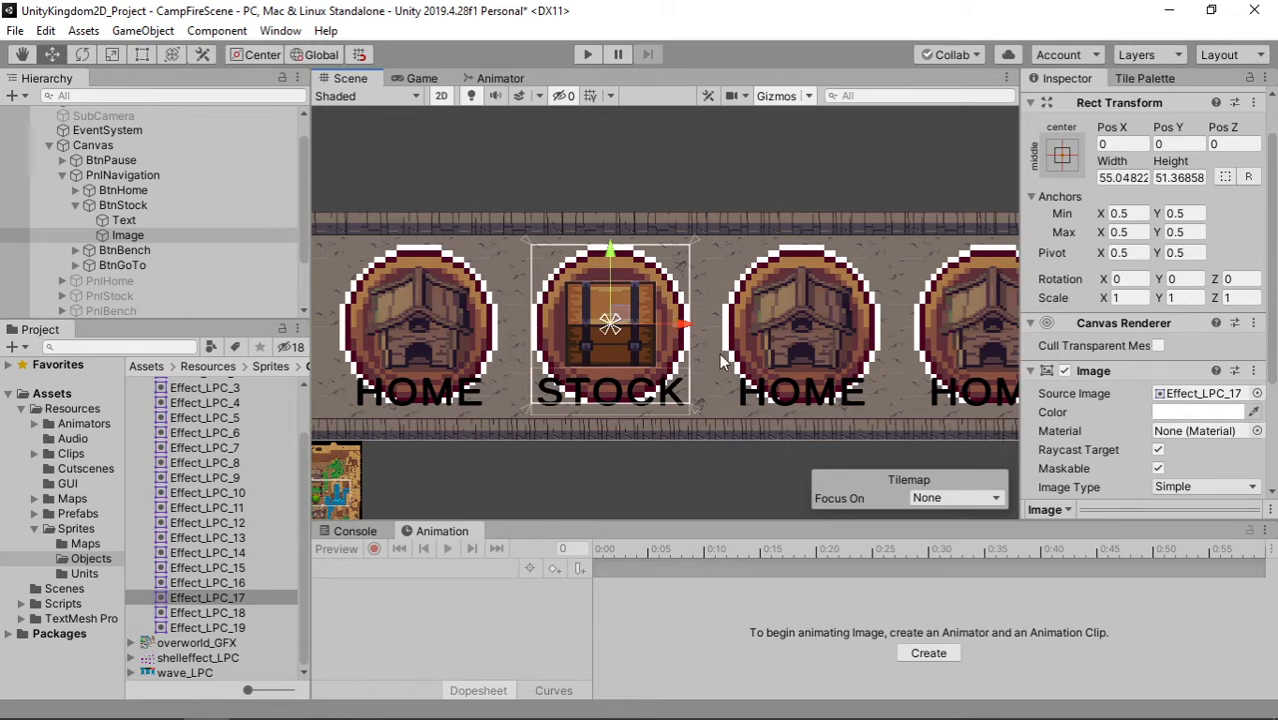
Step: Change the label text of BtnBench to BENCH
{"action": "left_click", "coordinate": [76, 250]}
{"action": "left_click", "coordinate": [159, 278]}
{"action": "left_click", "coordinate": [158, 266]}
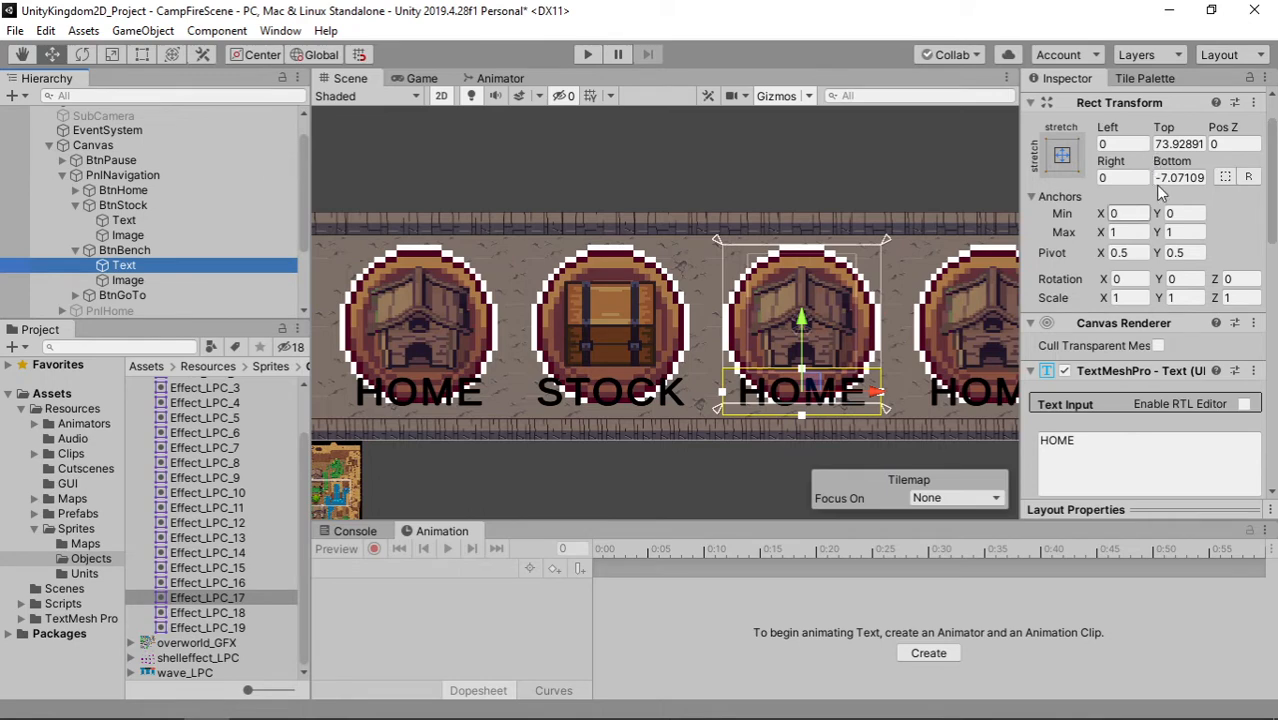
{"action": "left_click", "coordinate": [1087, 449]}
{"action": "key", "text": "ctrl+a"}
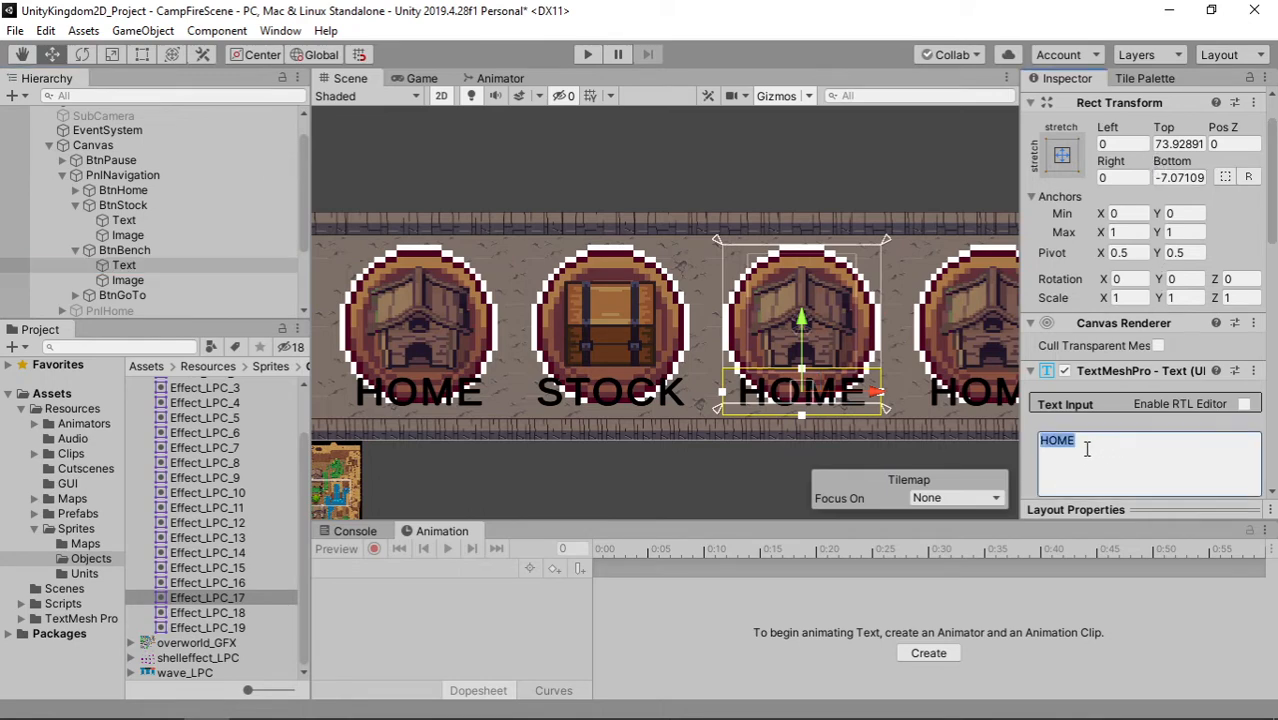
{"action": "key", "text": "BackSpace"}
{"action": "type", "text": "BENC"}
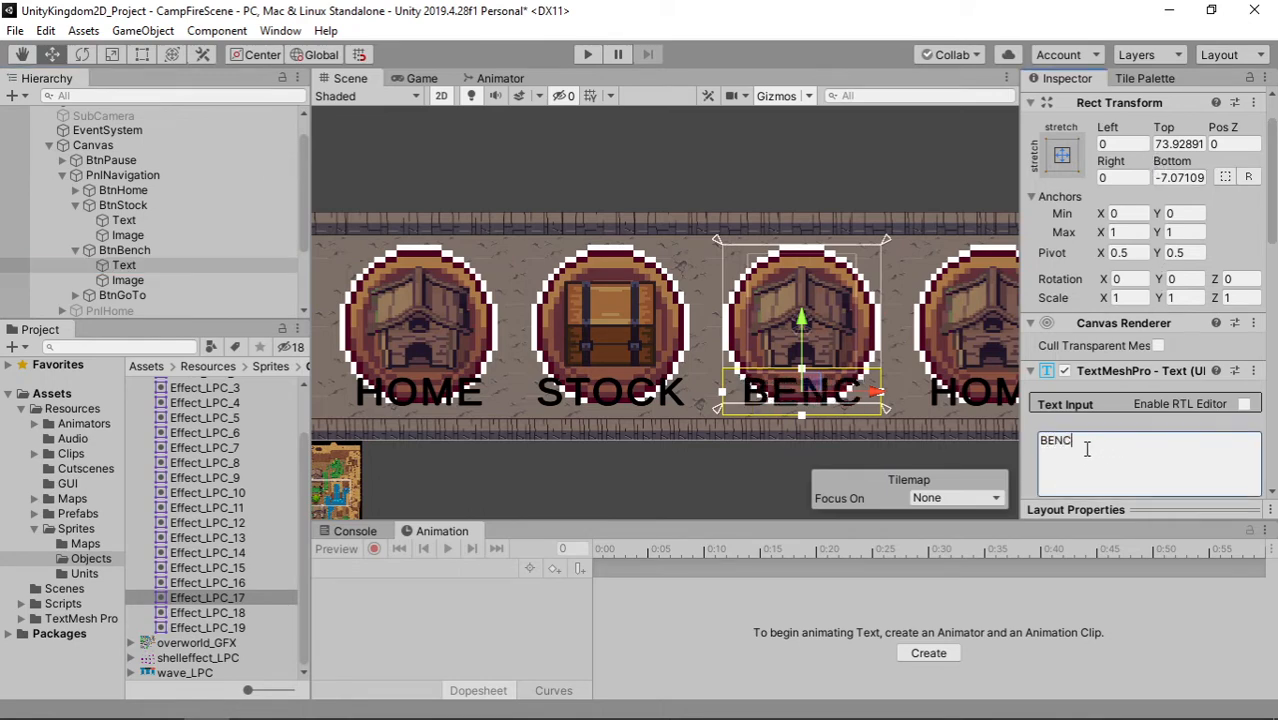
{"action": "type", "text": "H"}
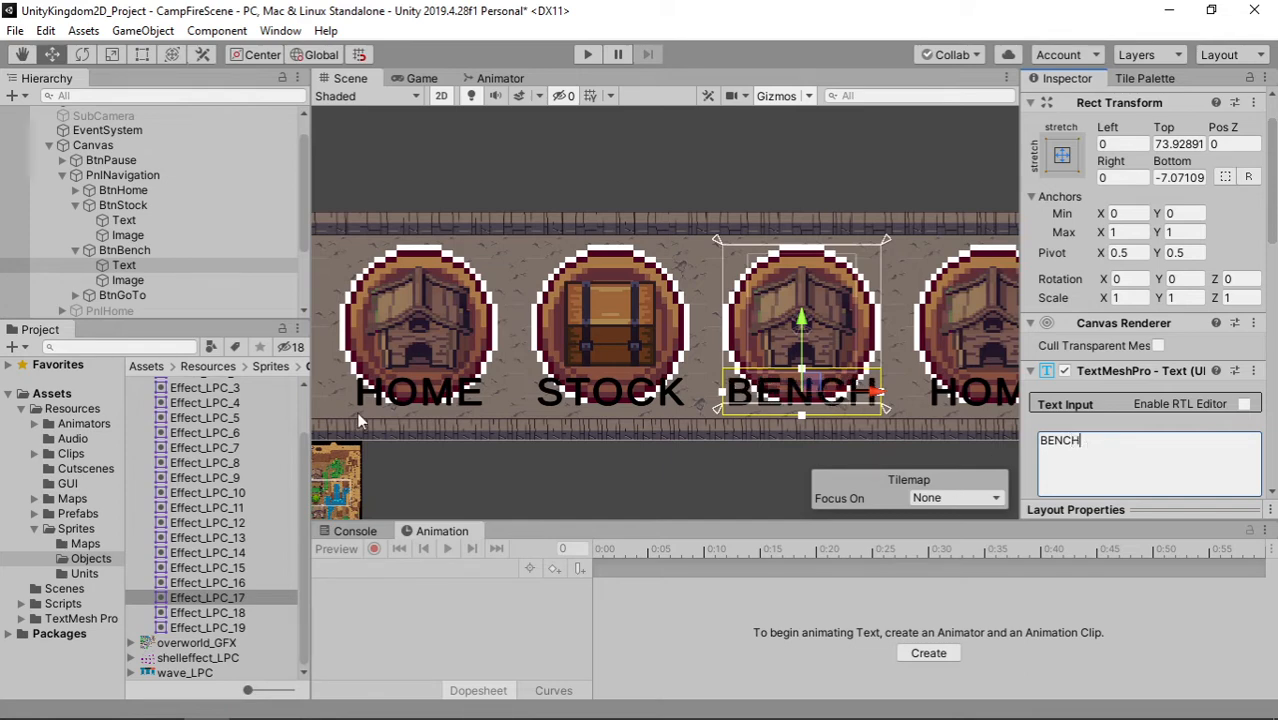
Step: Show the sprites as thumbnails and set the source image of BtnBench's Image to the anvil sprite Effect_LPC_18
{"action": "scroll", "coordinate": [230, 455], "scroll_direction": "up", "scroll_amount": 2}
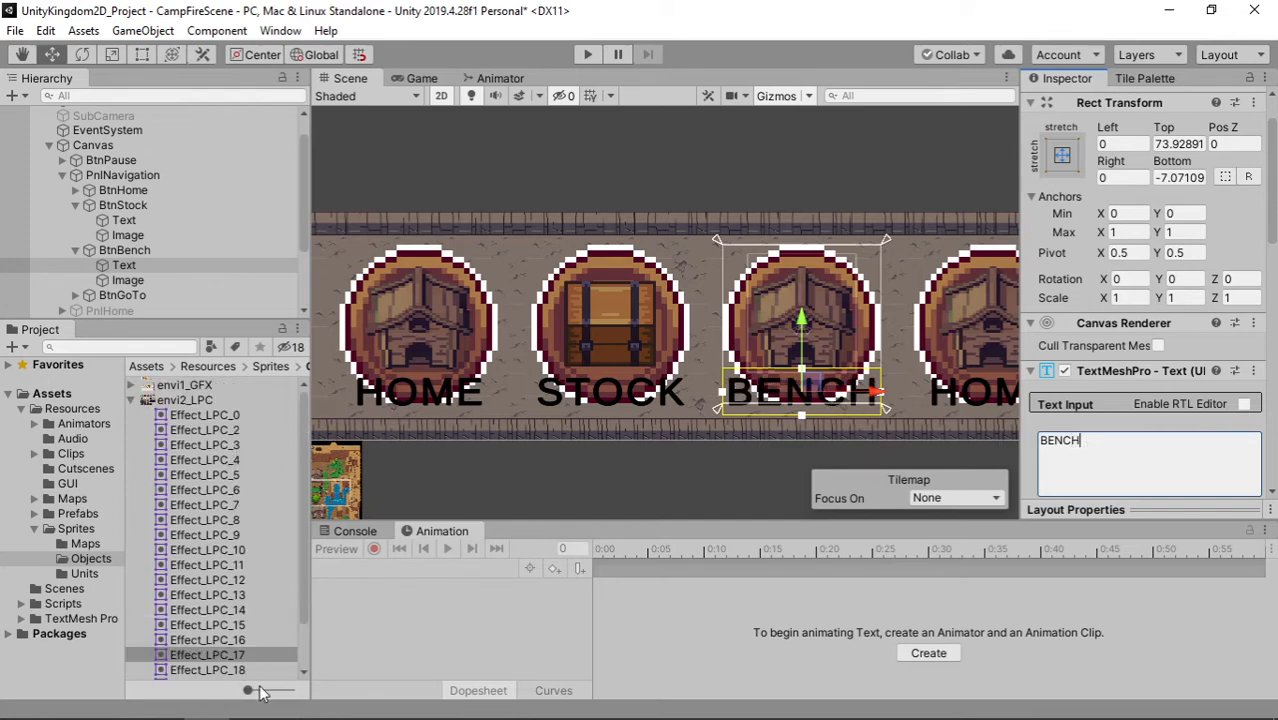
{"action": "left_click_drag", "start_coordinate": [260, 692], "coordinate": [264, 690]}
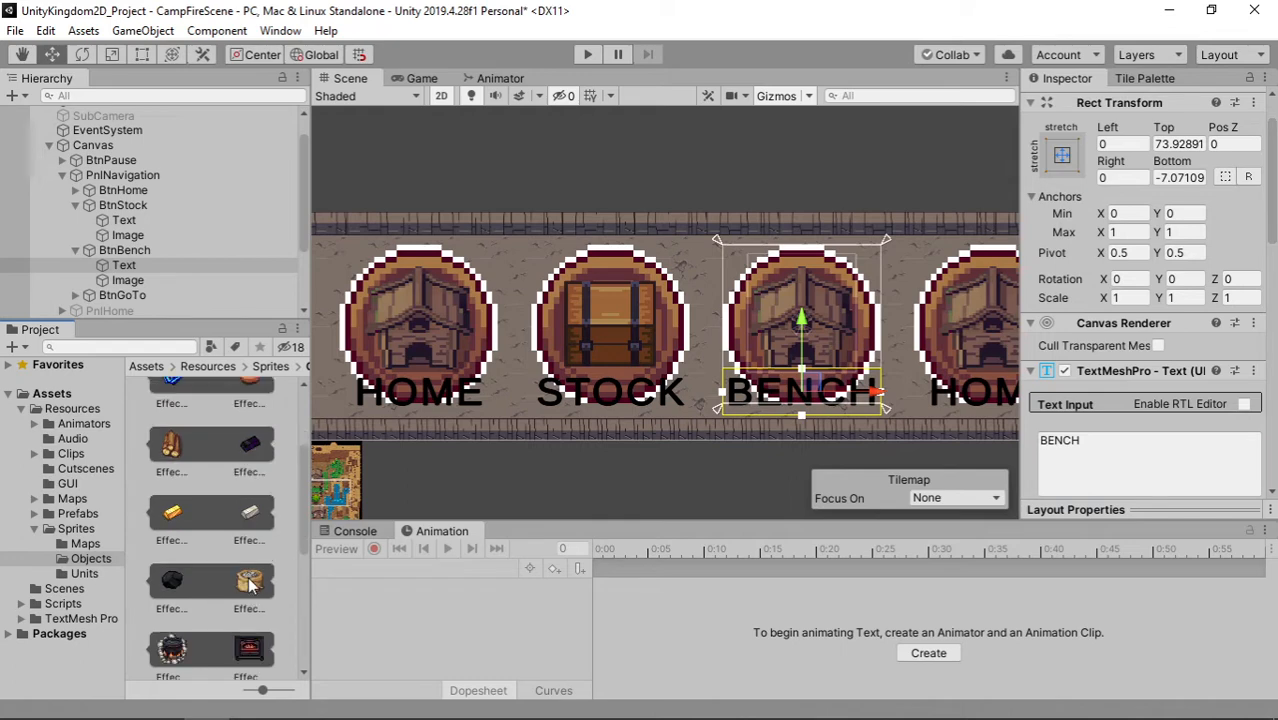
{"action": "scroll", "coordinate": [250, 585], "scroll_direction": "down", "scroll_amount": 3}
{"action": "scroll", "coordinate": [250, 590], "scroll_direction": "down", "scroll_amount": 1}
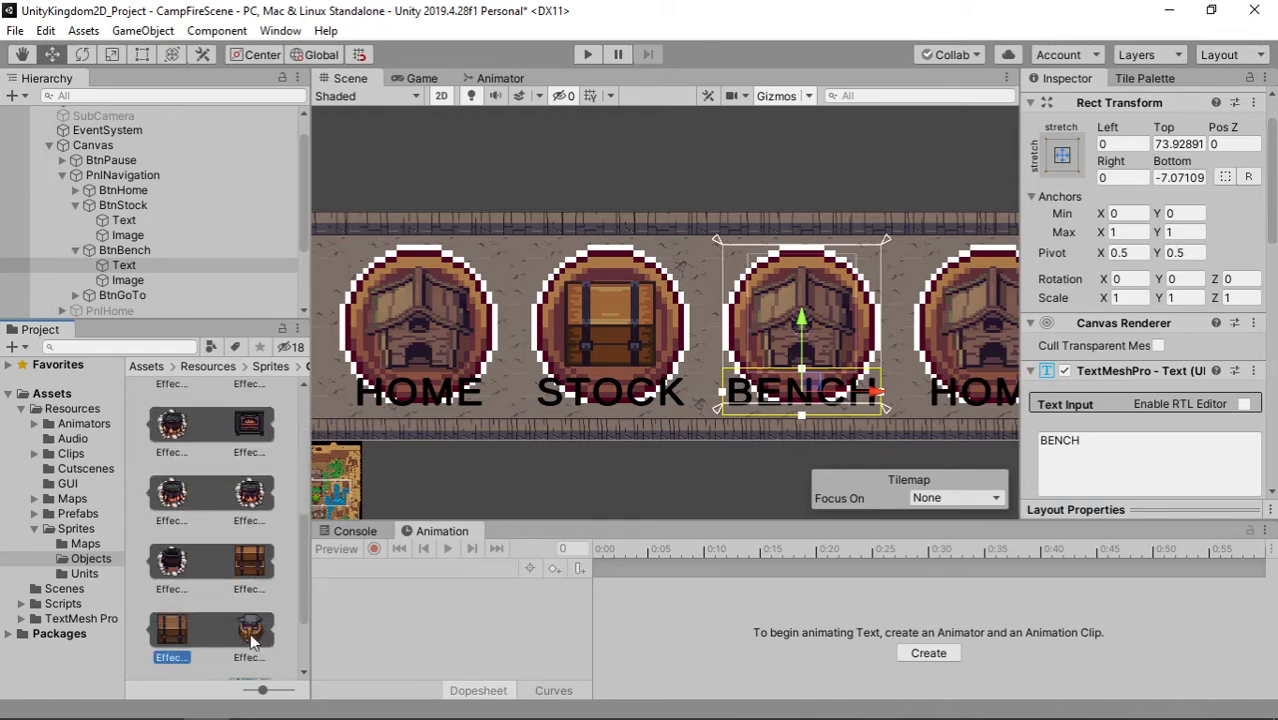
{"action": "left_click", "coordinate": [166, 281]}
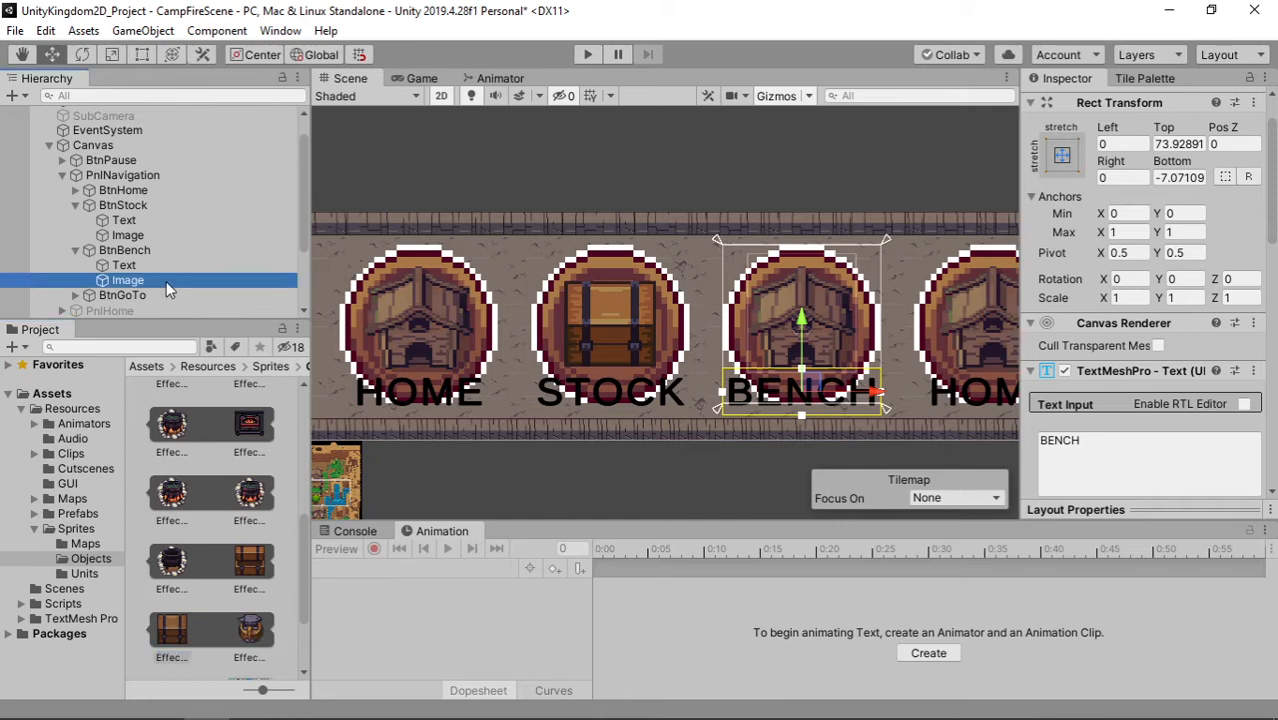
{"action": "left_click_drag", "start_coordinate": [251, 629], "coordinate": [1250, 398]}
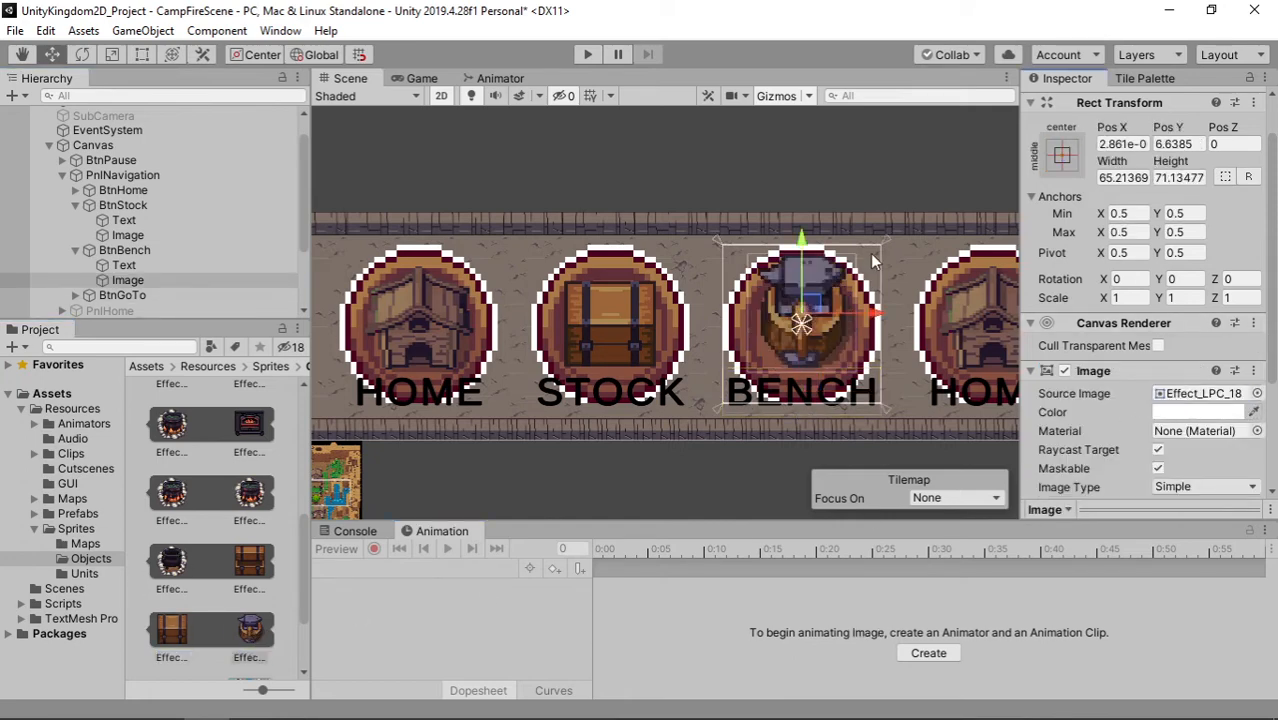
Step: Resize BtnBench's anvil icon to about 70 by 61 and place it at about X -0.6, Y 1.56 in the button
{"action": "key", "text": "t"}
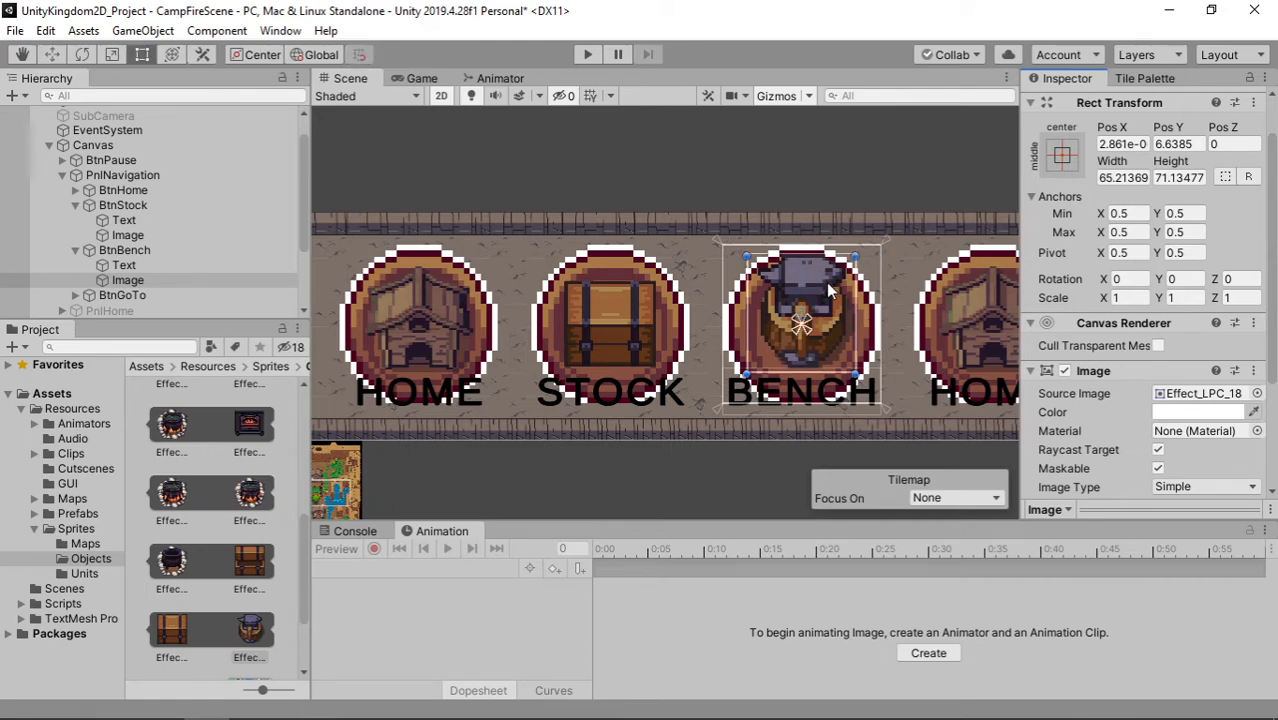
{"action": "left_click_drag", "start_coordinate": [855, 259], "coordinate": [859, 279]}
{"action": "key", "text": "w"}
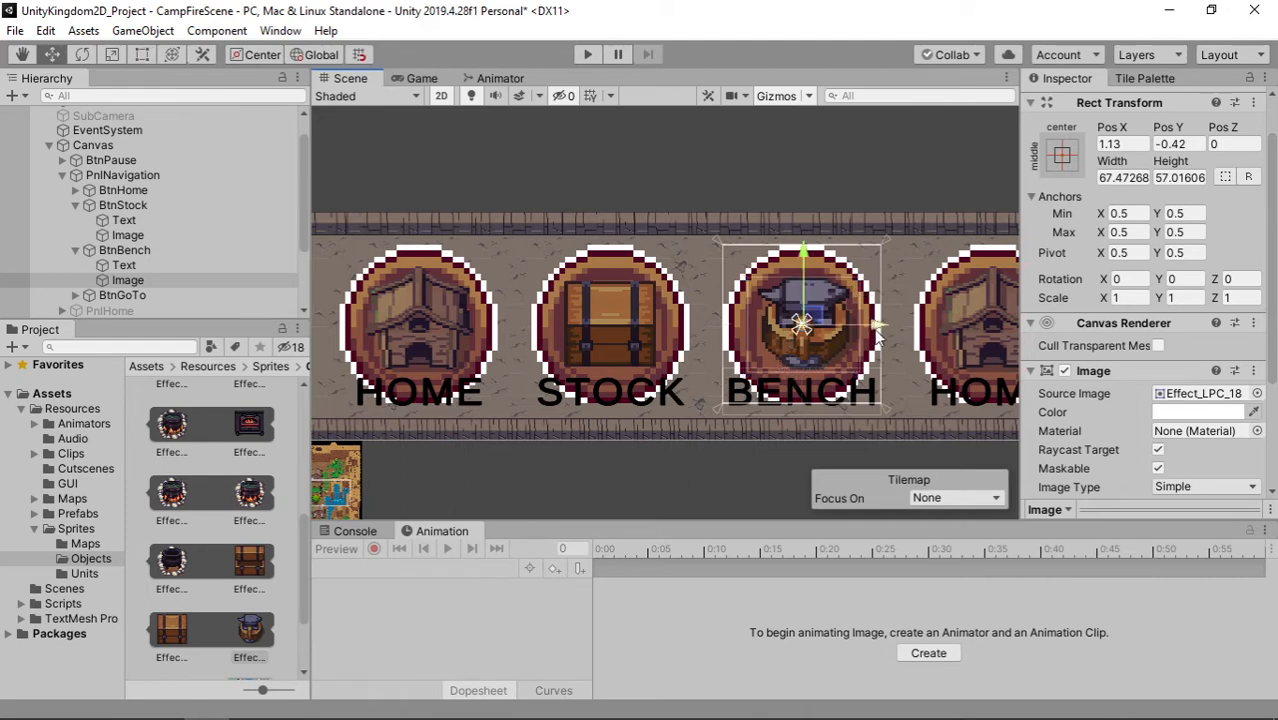
{"action": "left_click_drag", "start_coordinate": [876, 330], "coordinate": [876, 328]}
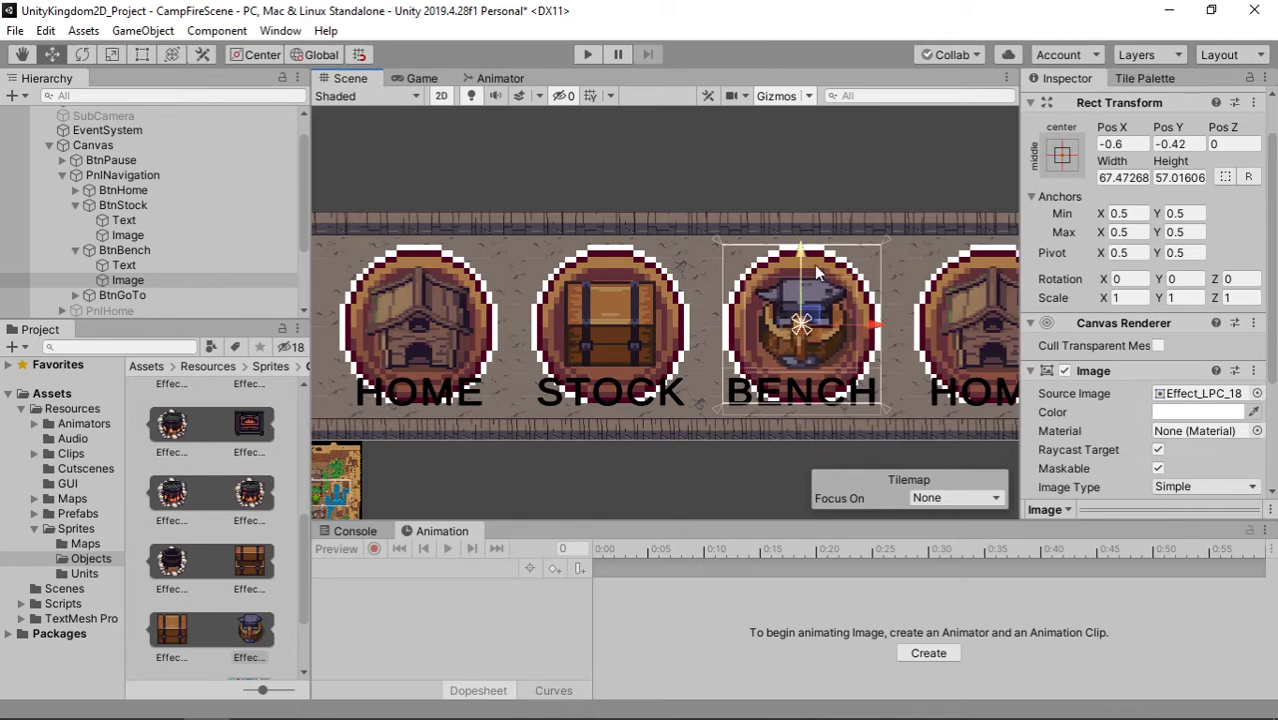
{"action": "key", "text": "t"}
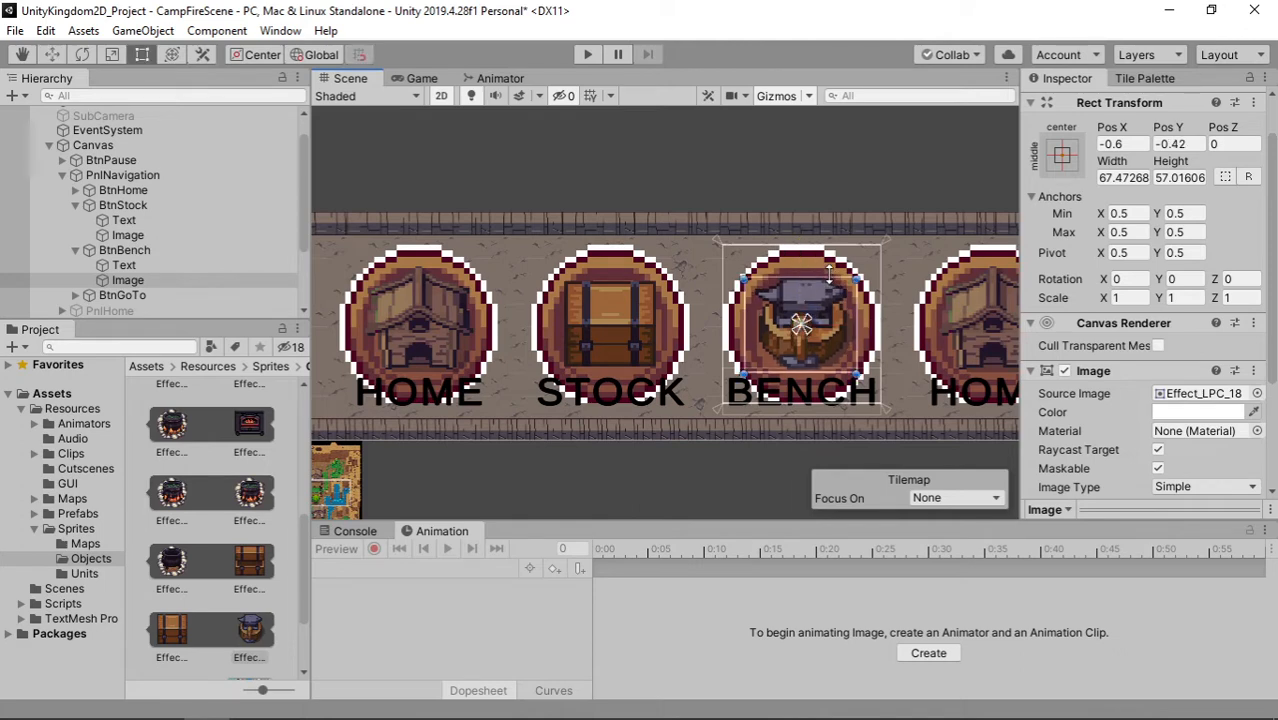
{"action": "left_click_drag", "start_coordinate": [832, 276], "coordinate": [833, 270]}
{"action": "left_click_drag", "start_coordinate": [858, 318], "coordinate": [861, 314]}
{"action": "key", "text": "w"}
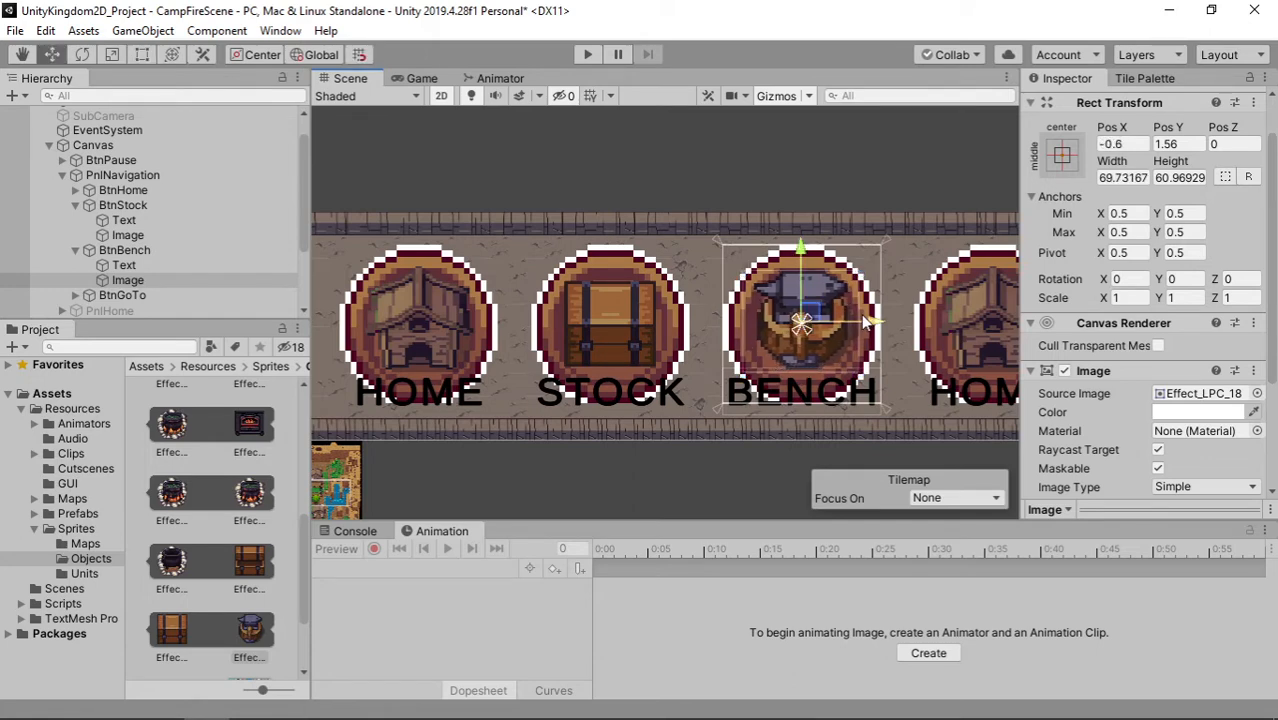
Step: Change the label text of BtnGoTo to GO TO
{"action": "middle_click_drag", "start_coordinate": [908, 378], "coordinate": [749, 369]}
{"action": "left_click", "coordinate": [809, 387]}
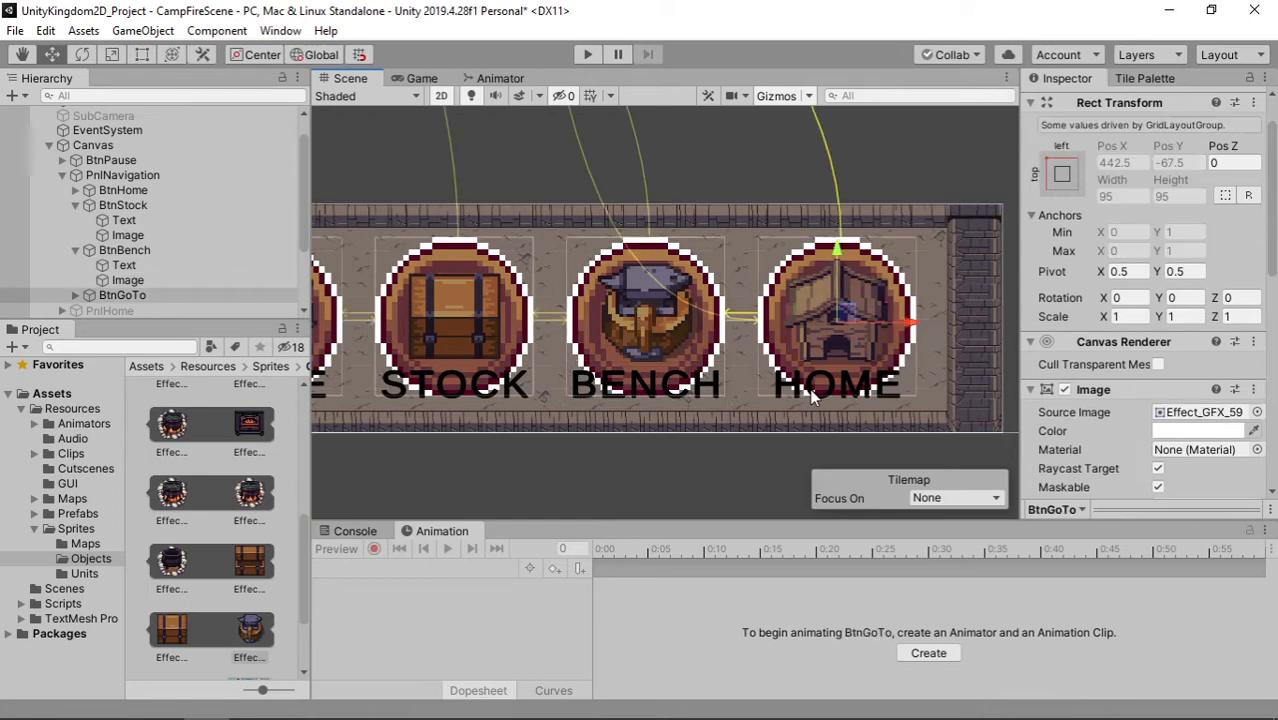
{"action": "left_click", "coordinate": [73, 295]}
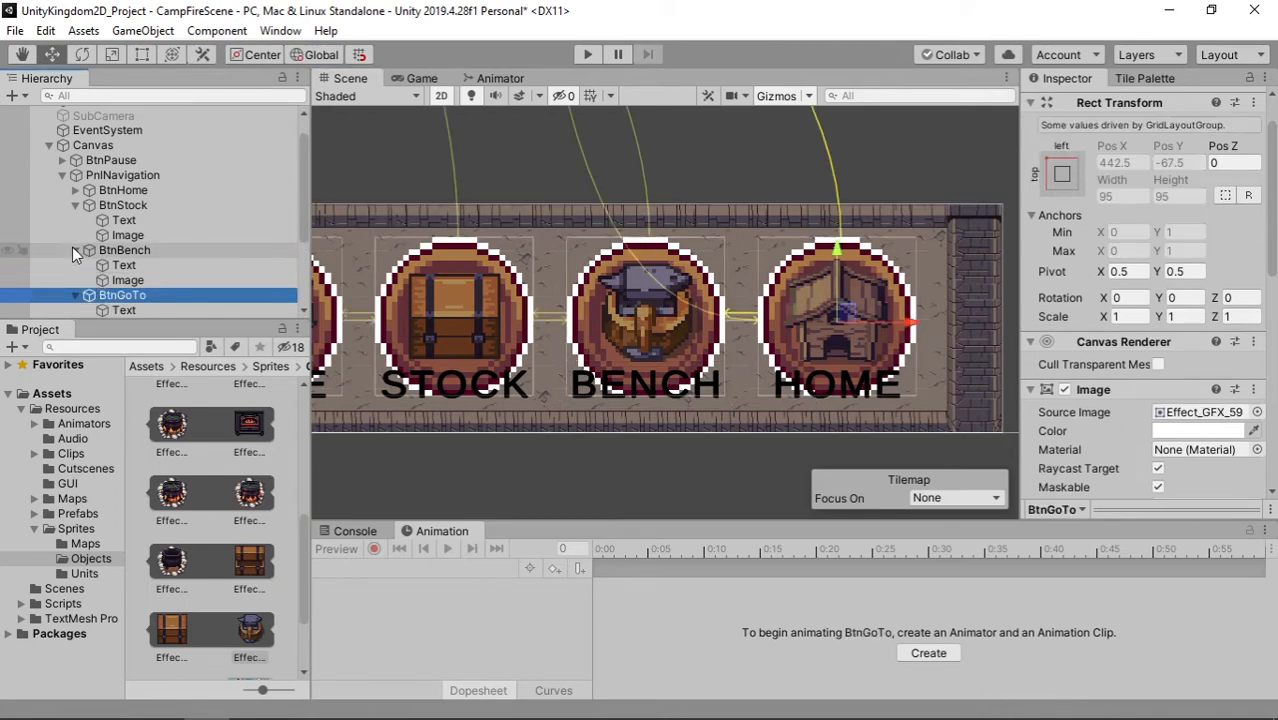
{"action": "left_click", "coordinate": [74, 250]}
{"action": "left_click", "coordinate": [75, 206]}
{"action": "scroll", "coordinate": [110, 240], "scroll_direction": "down", "scroll_amount": 2}
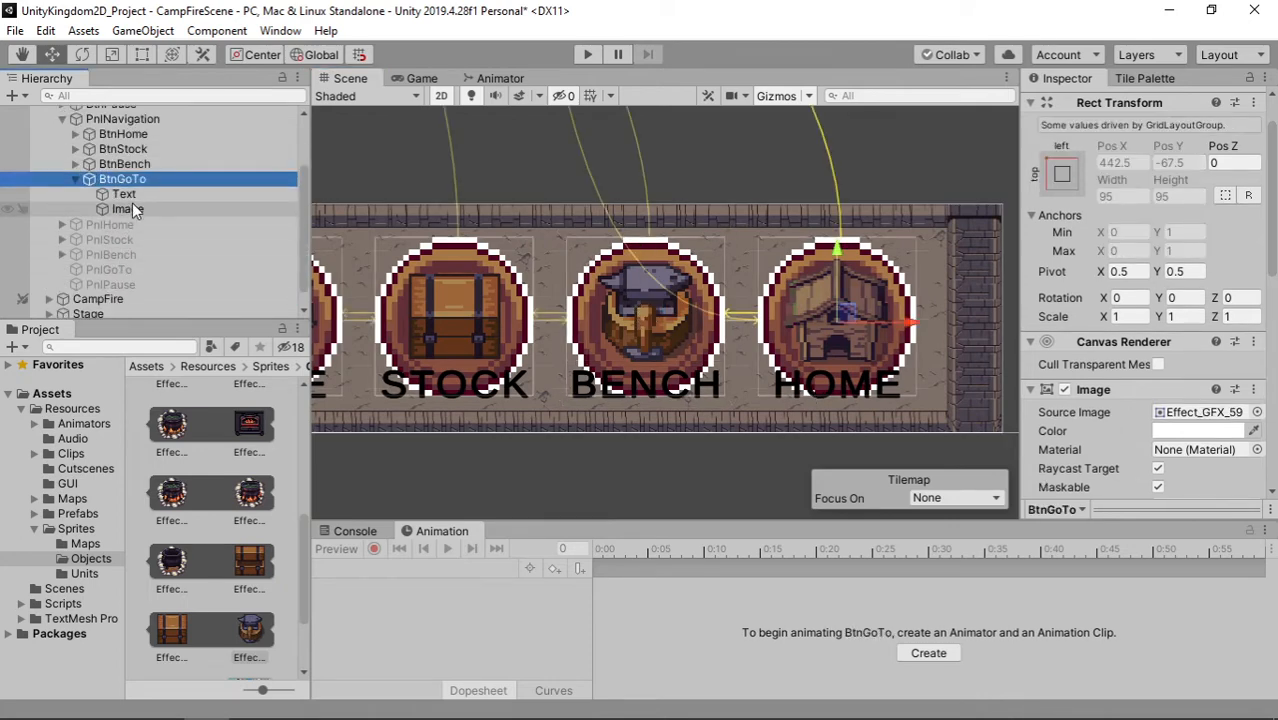
{"action": "left_click", "coordinate": [168, 209]}
{"action": "left_click", "coordinate": [170, 196]}
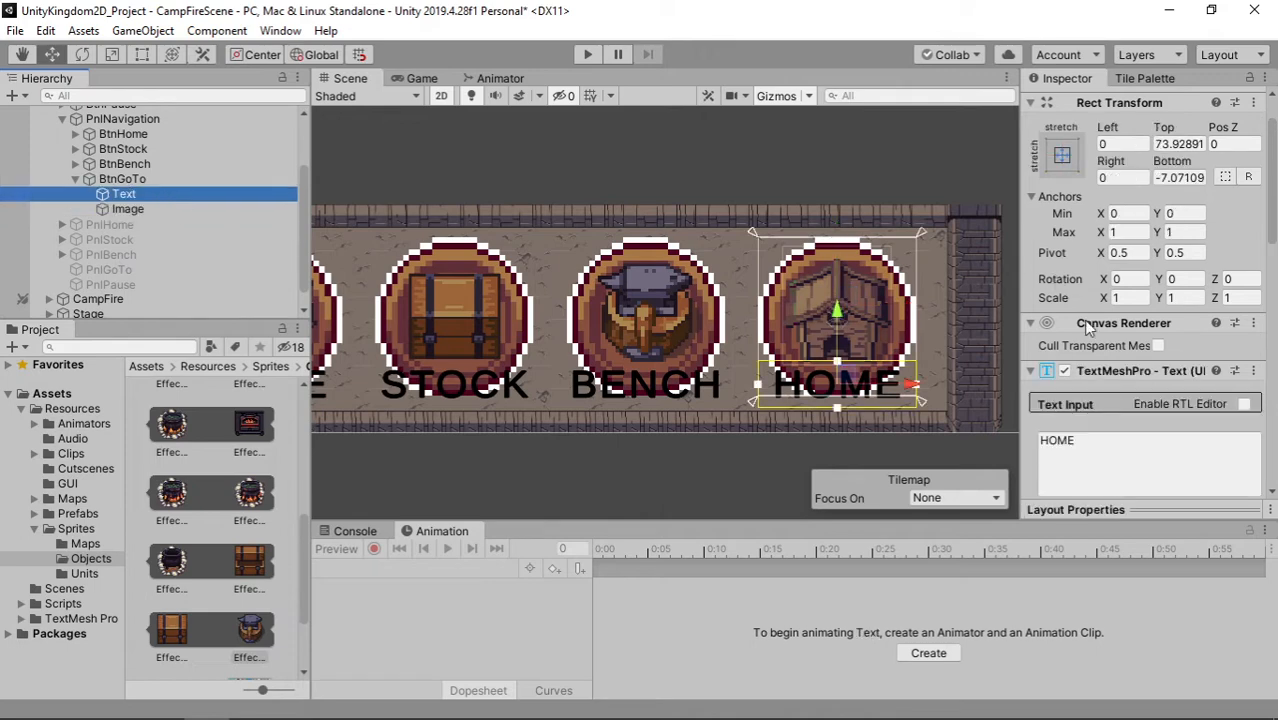
{"action": "left_click", "coordinate": [1120, 443]}
{"action": "type", "text": "go"}
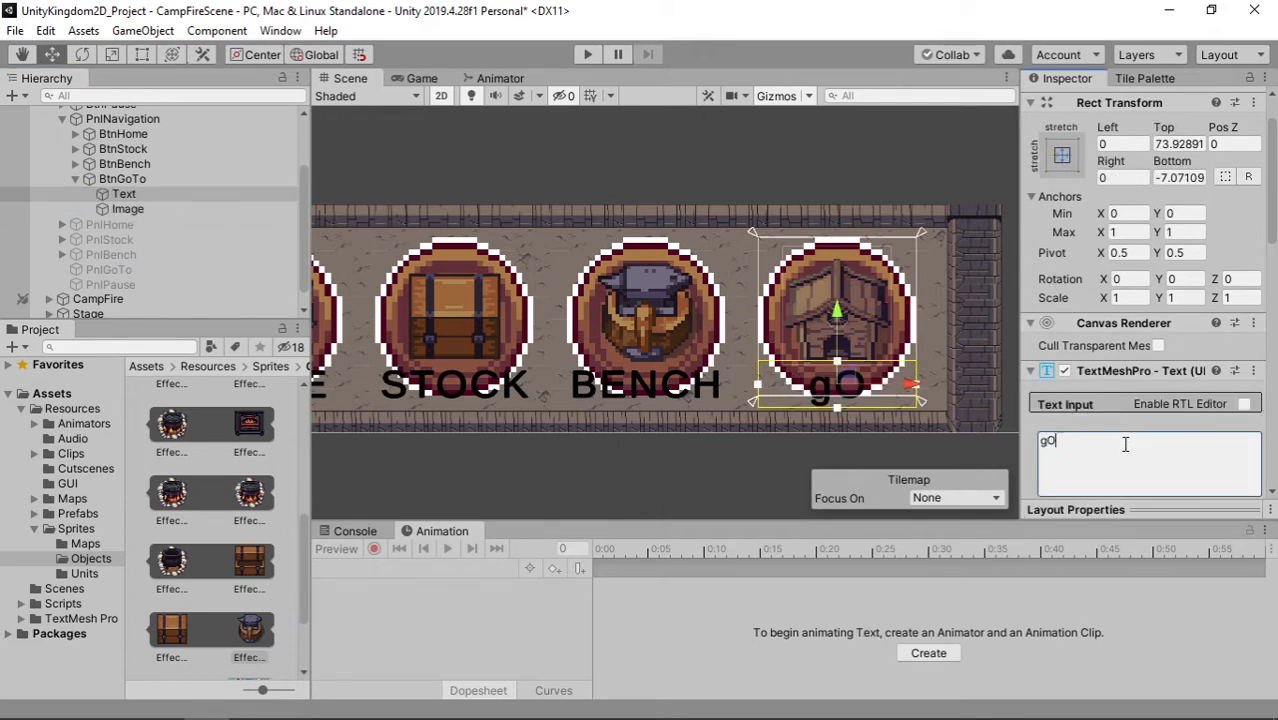
{"action": "key", "text": "BackSpace"}
{"action": "key", "text": "BackSpace"}
{"action": "type", "text": "GOT"}
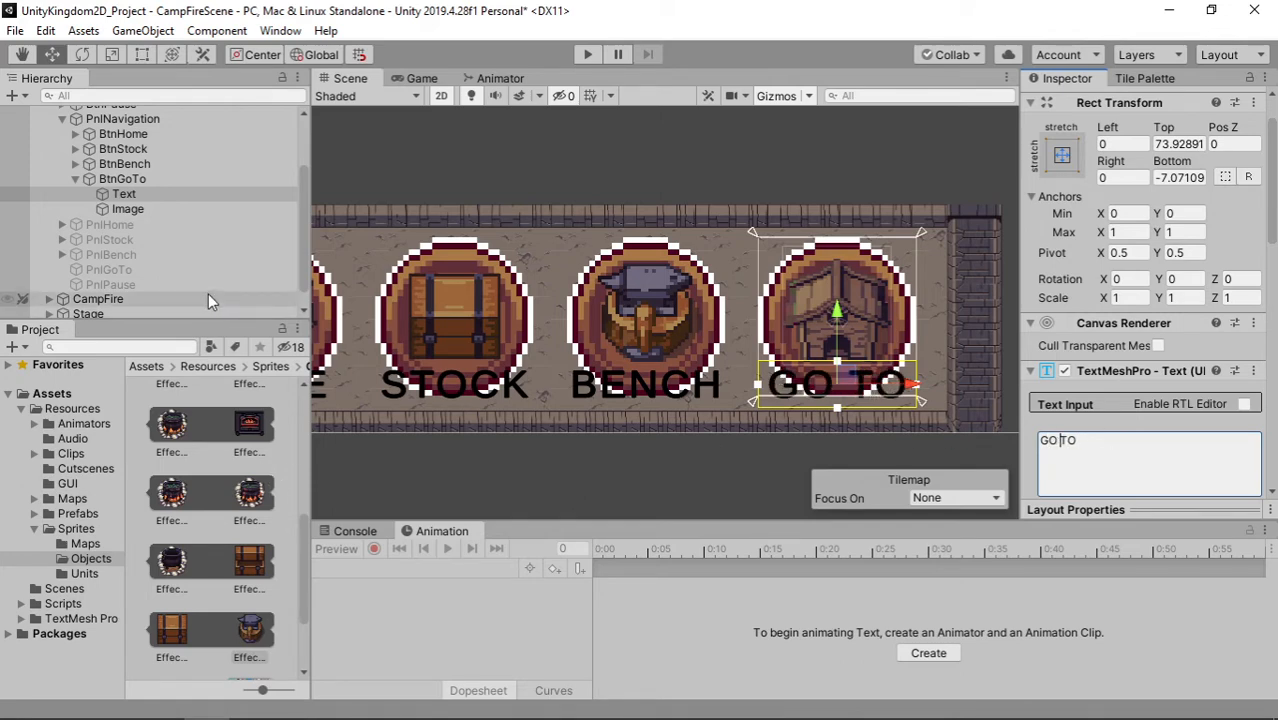
Step: Inspect the overworld_GFX sprite sheet in the Sprite Editor to identify the name of the stone-framed wooden door sprite
{"action": "scroll", "coordinate": [201, 500], "scroll_direction": "up", "scroll_amount": 5}
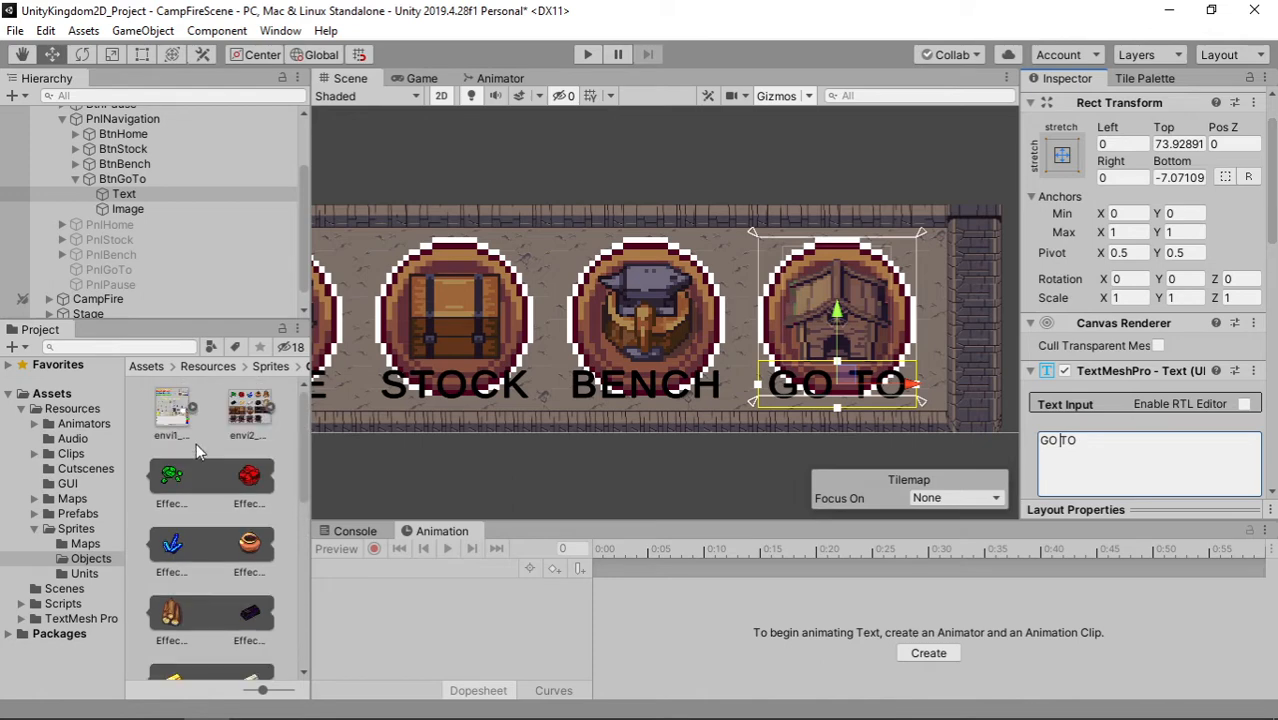
{"action": "left_click", "coordinate": [272, 412]}
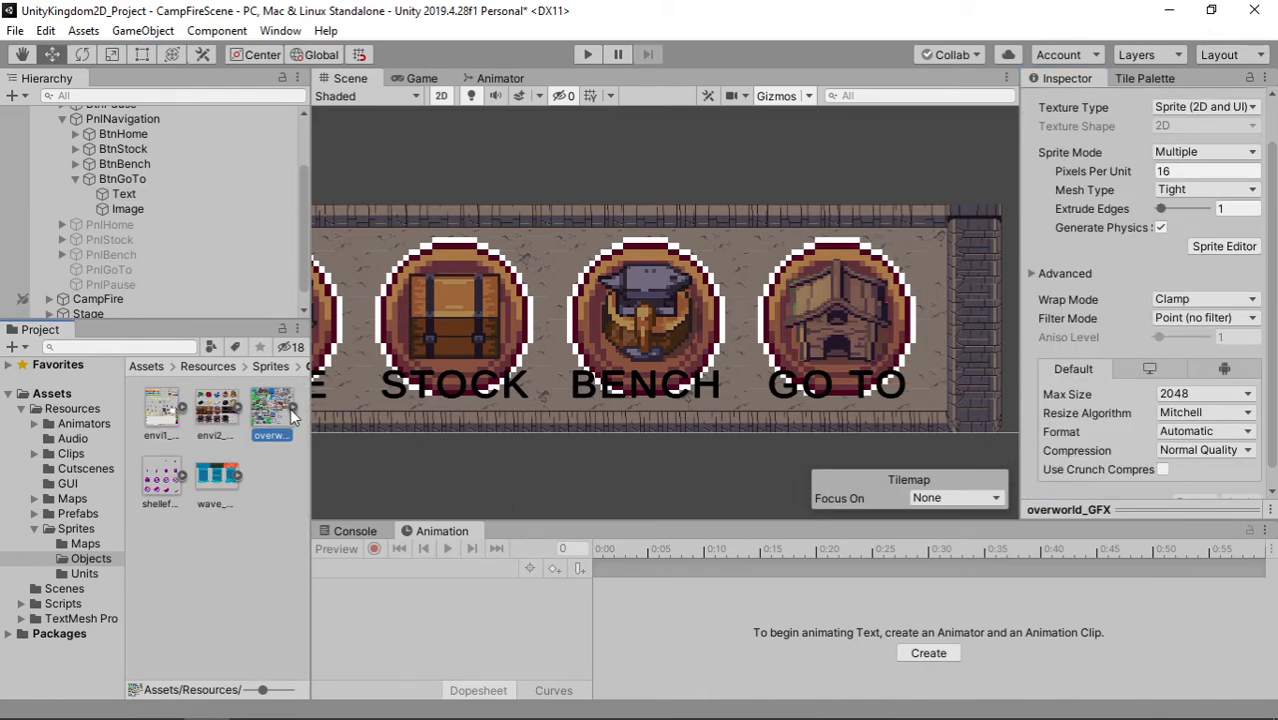
{"action": "left_click", "coordinate": [1236, 250]}
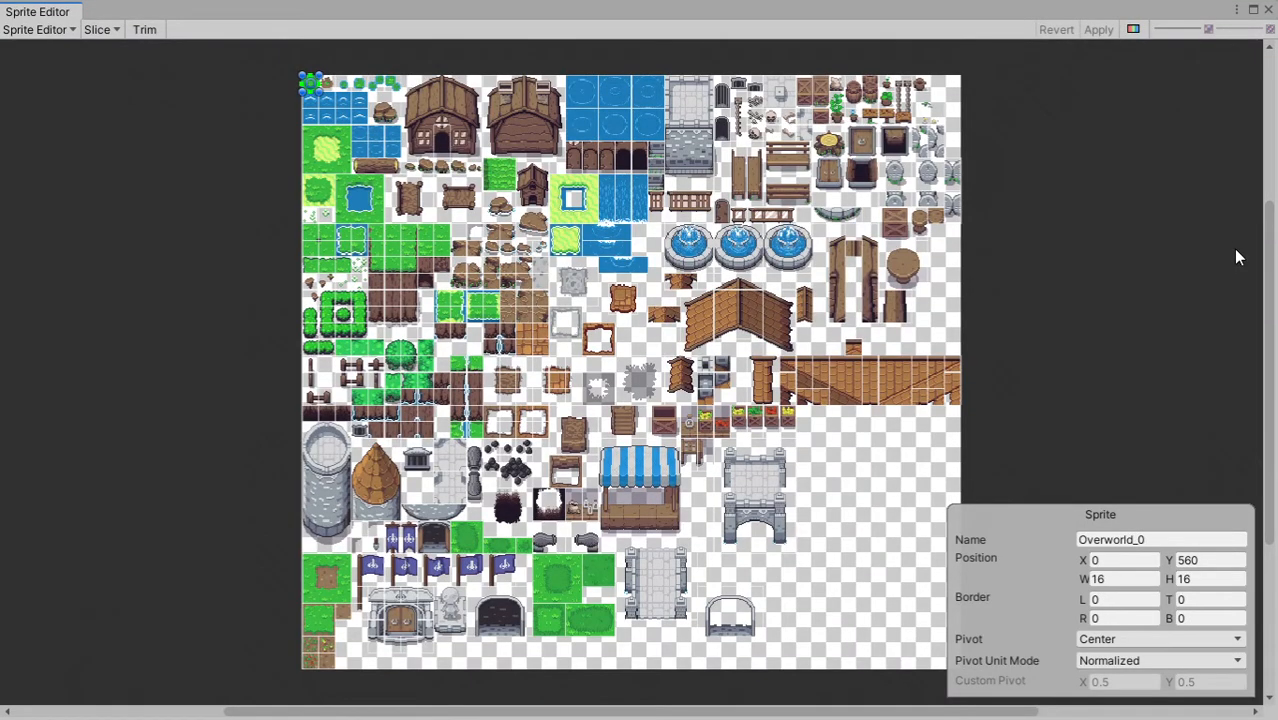
{"action": "scroll", "coordinate": [845, 212], "scroll_direction": "up", "scroll_amount": 5}
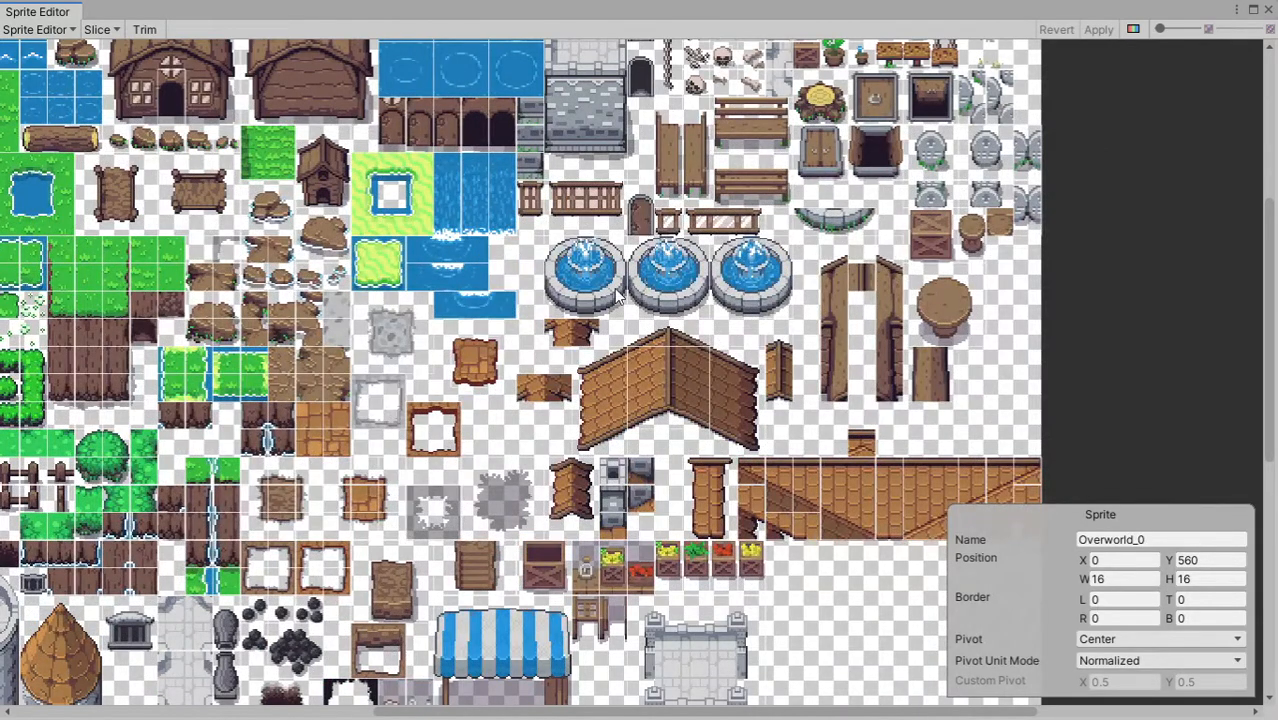
{"action": "left_click", "coordinate": [828, 158]}
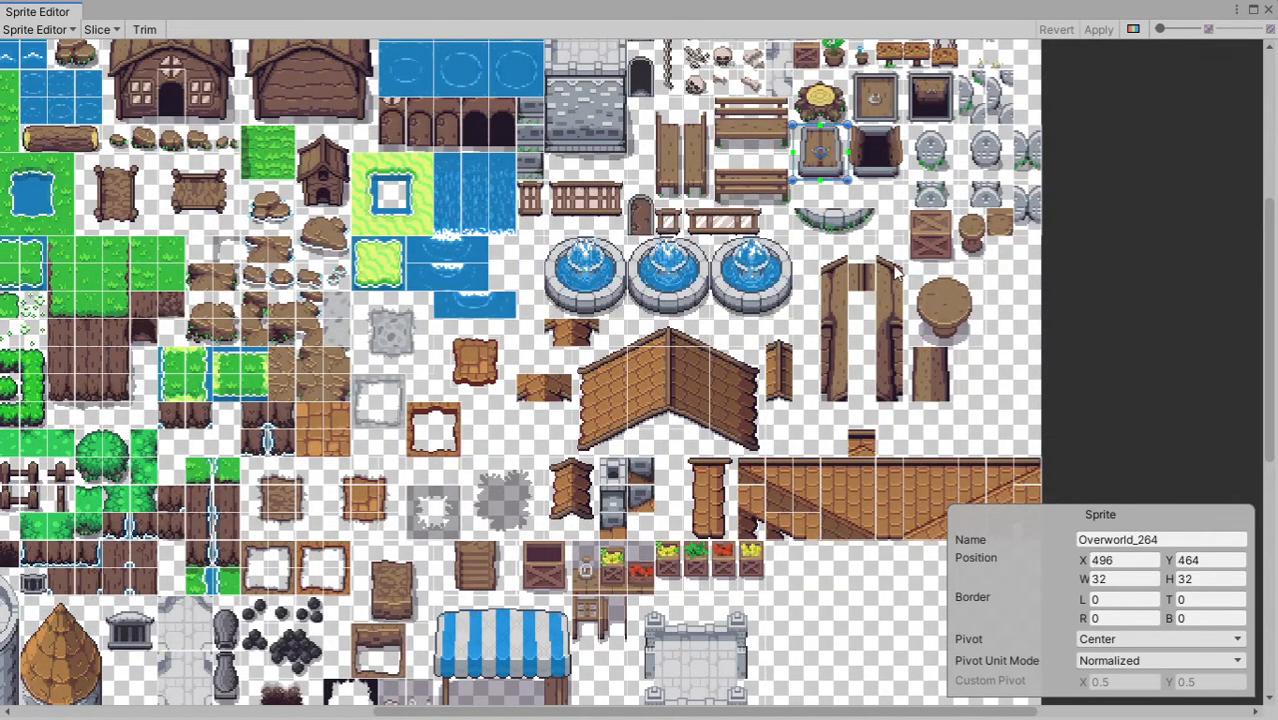
{"action": "middle_click_drag", "start_coordinate": [937, 219], "coordinate": [929, 224]}
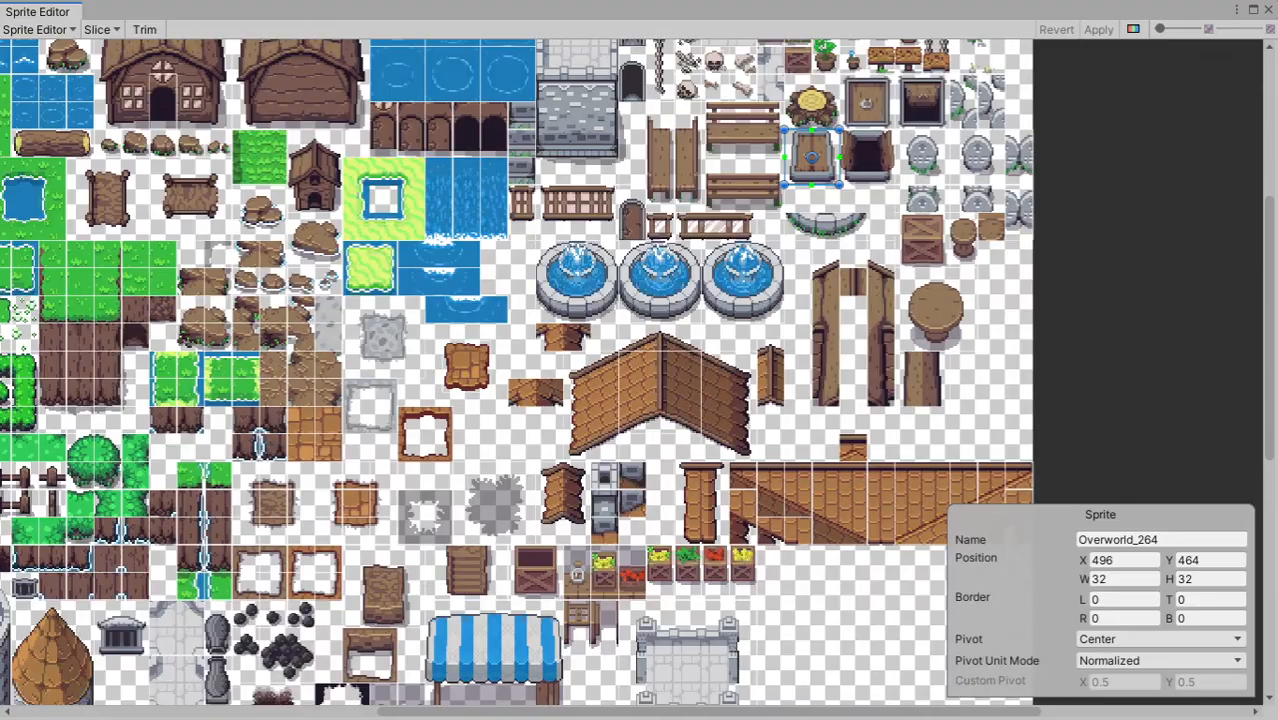
{"action": "left_click", "coordinate": [1266, 9]}
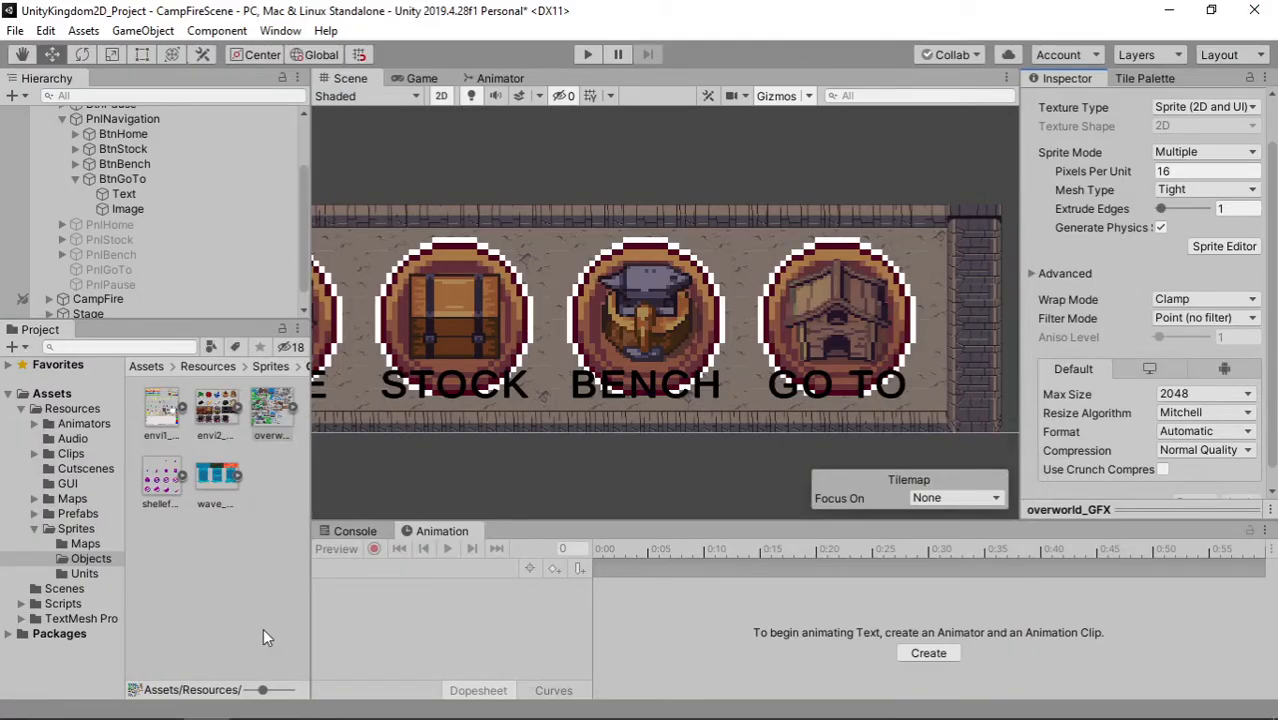
Step: List the sprites of overworld_GFX and set the source image of BtnGoTo's Image to Overworld_264
{"action": "left_click_drag", "start_coordinate": [262, 690], "coordinate": [248, 690]}
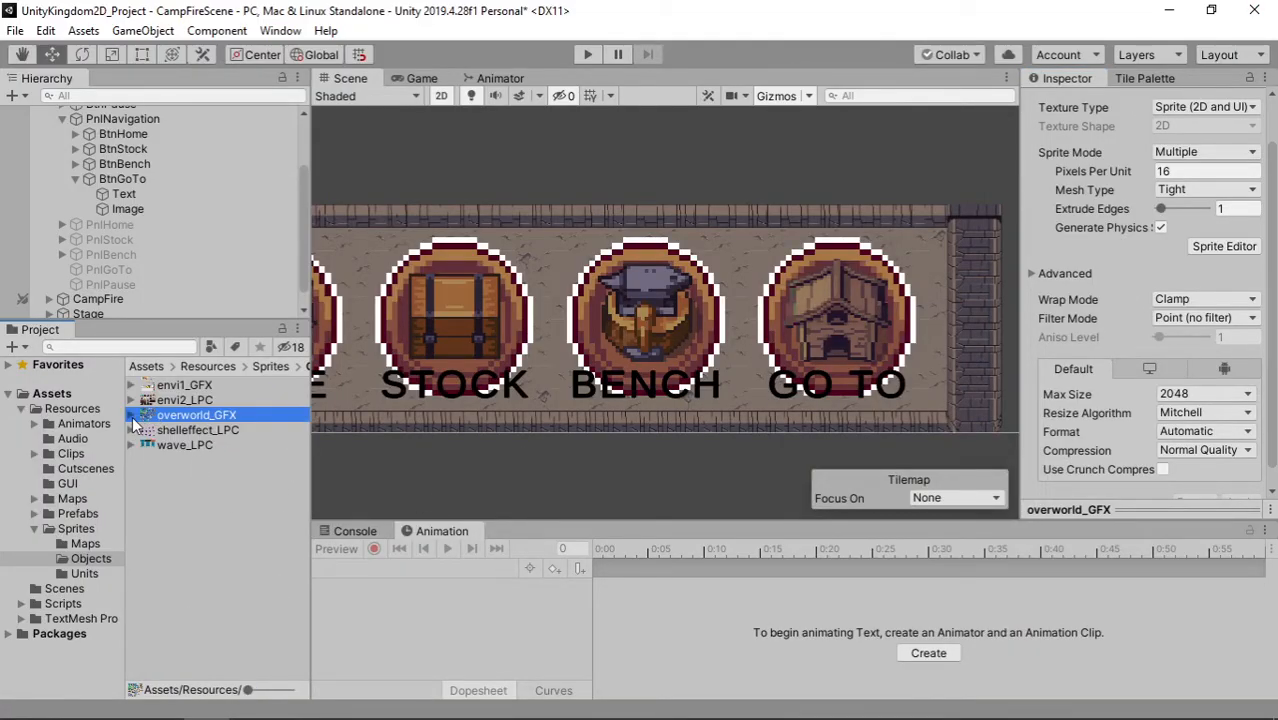
{"action": "left_click", "coordinate": [133, 416]}
{"action": "scroll", "coordinate": [205, 509], "scroll_direction": "down", "scroll_amount": 15}
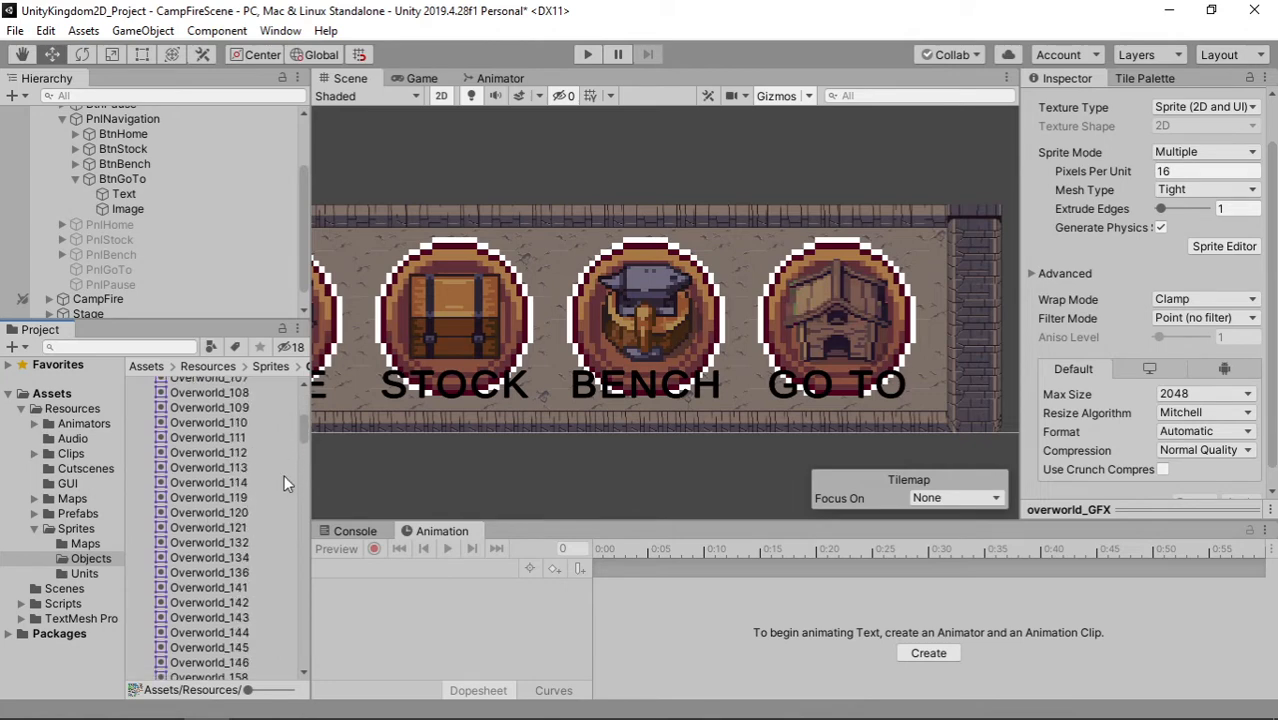
{"action": "scroll", "coordinate": [285, 483], "scroll_direction": "down", "scroll_amount": 5}
{"action": "left_click", "coordinate": [181, 212]}
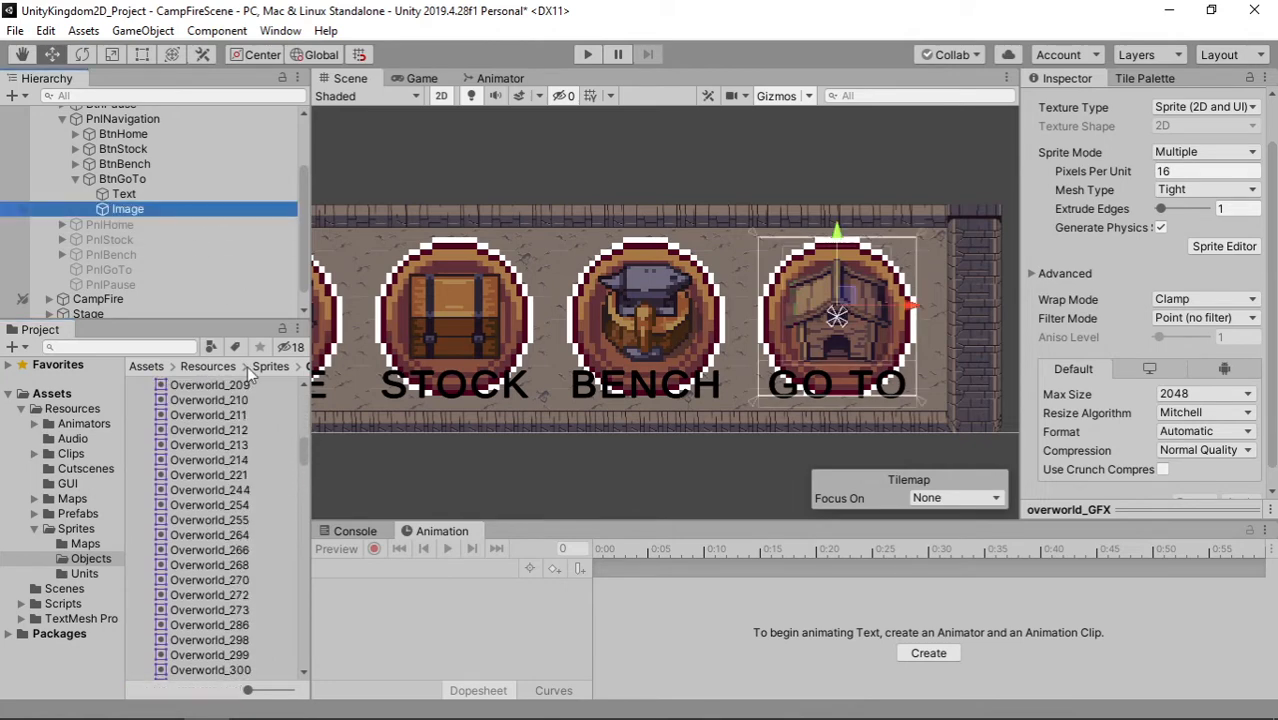
{"action": "scroll", "coordinate": [222, 520], "scroll_direction": "down", "scroll_amount": 3}
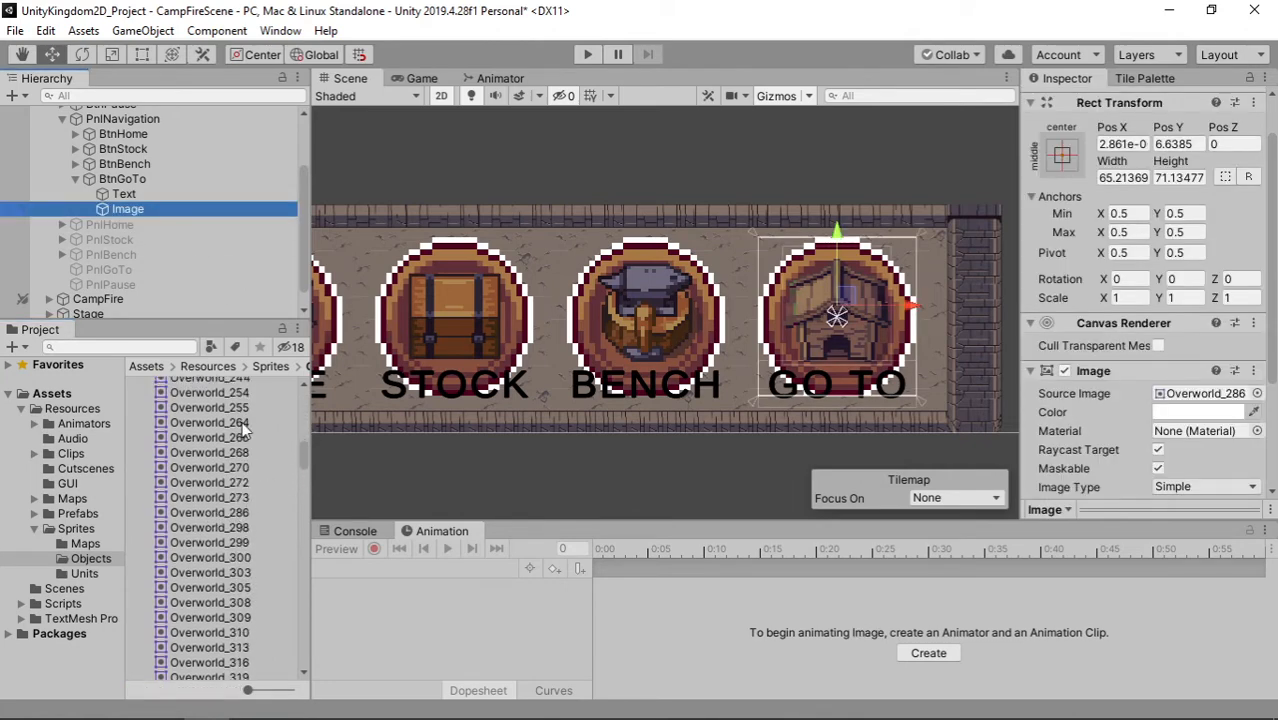
{"action": "left_click_drag", "start_coordinate": [236, 424], "coordinate": [1160, 396]}
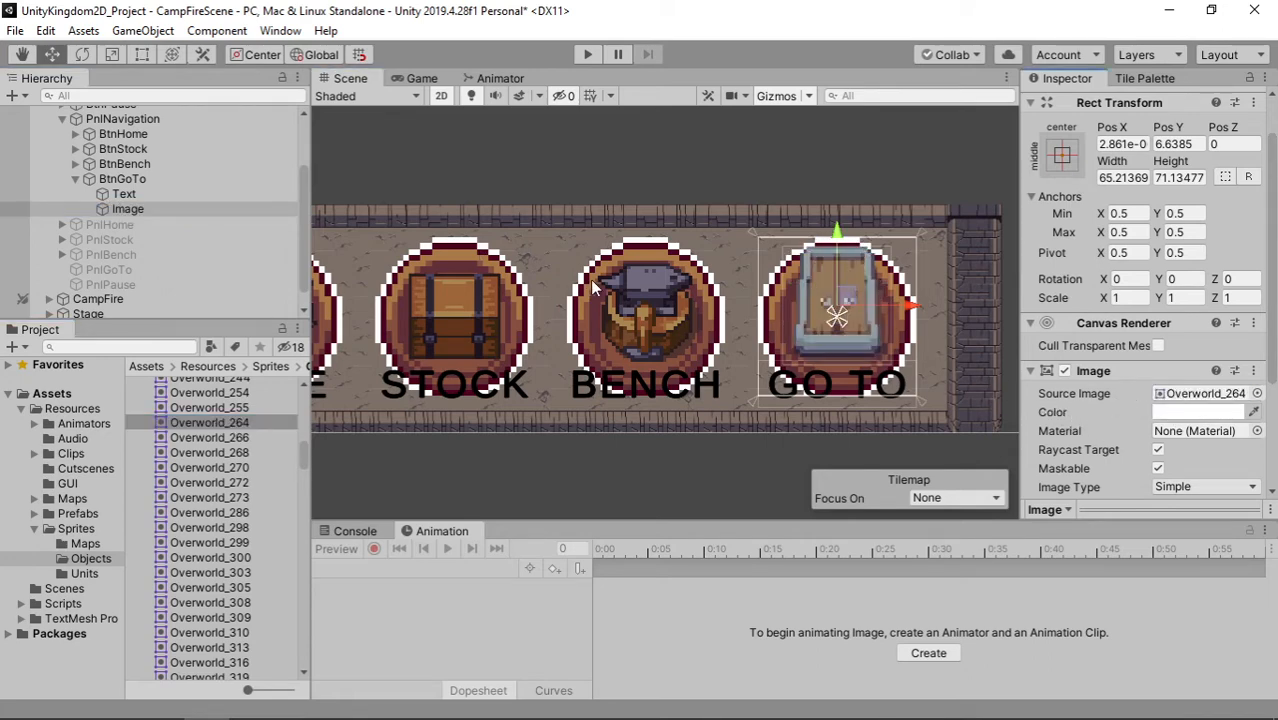
Step: Resize BtnGoTo's door icon to about 65 by 63 and place it at about X 1.4, Y -0.13 in the button
{"action": "key", "text": "t"}
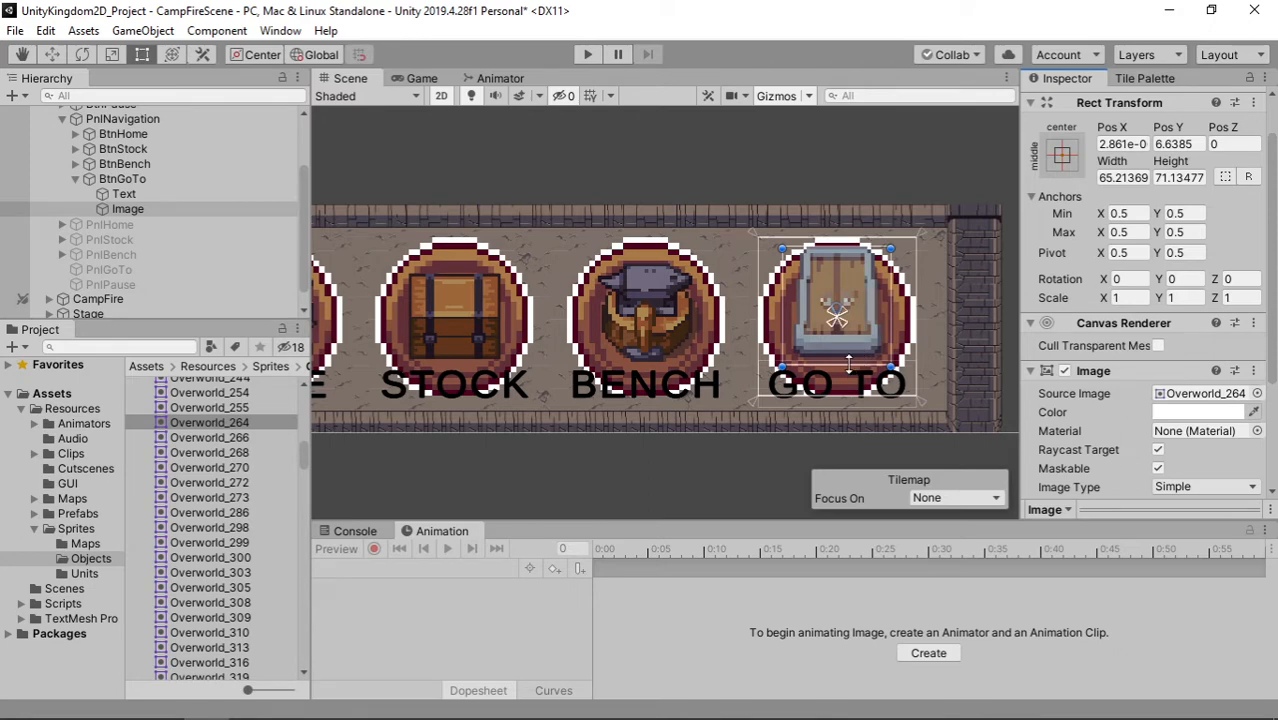
{"action": "left_click_drag", "start_coordinate": [852, 364], "coordinate": [852, 368]}
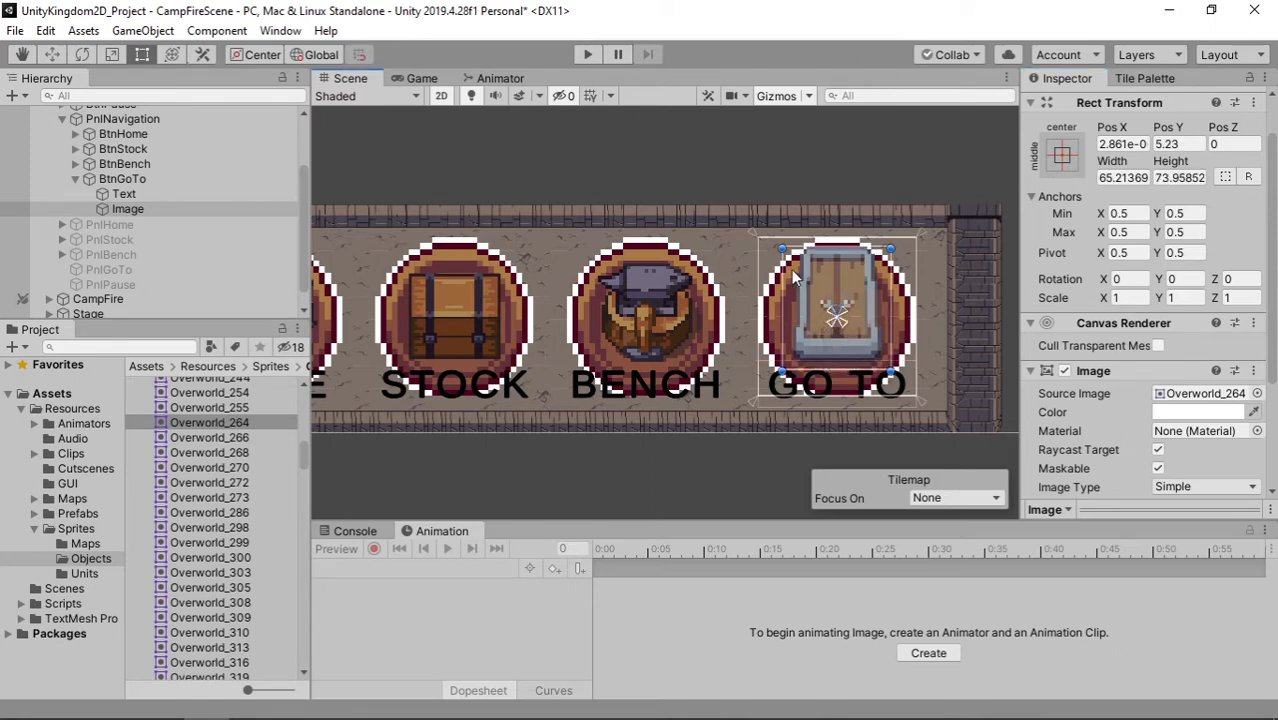
{"action": "left_click_drag", "start_coordinate": [781, 249], "coordinate": [783, 279]}
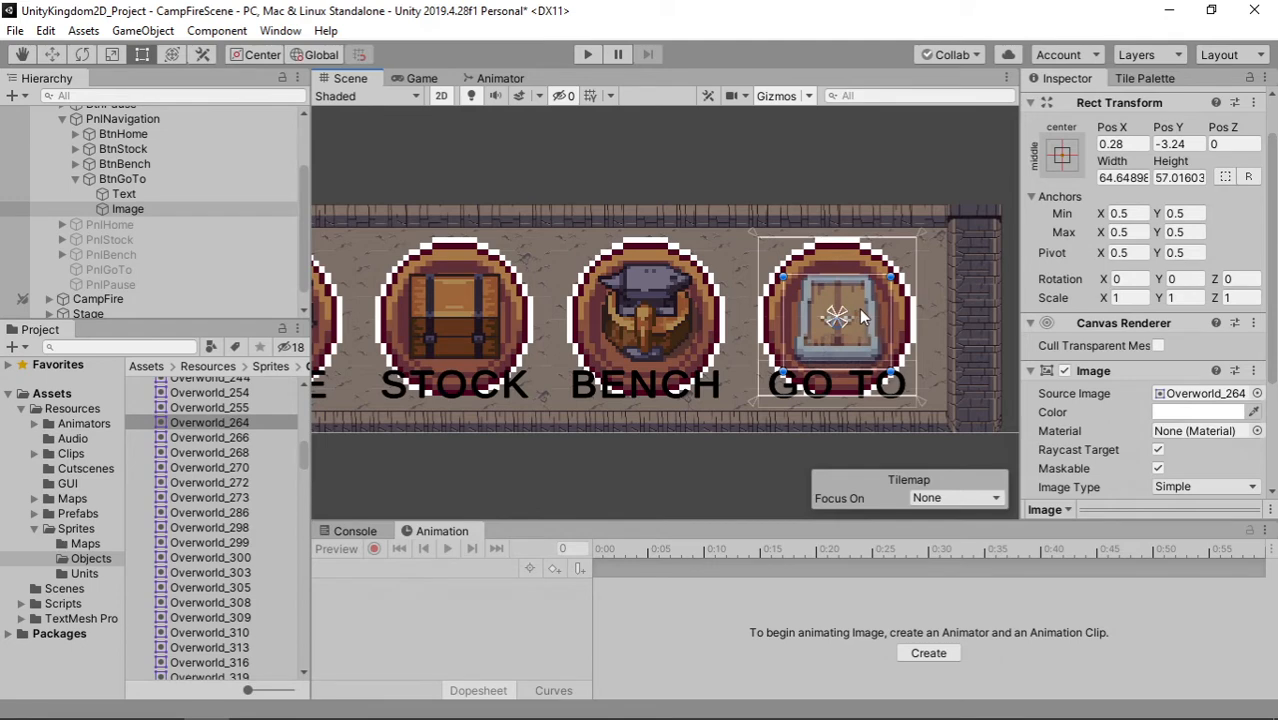
{"action": "left_click_drag", "start_coordinate": [870, 277], "coordinate": [914, 313]}
{"action": "key", "text": "w"}
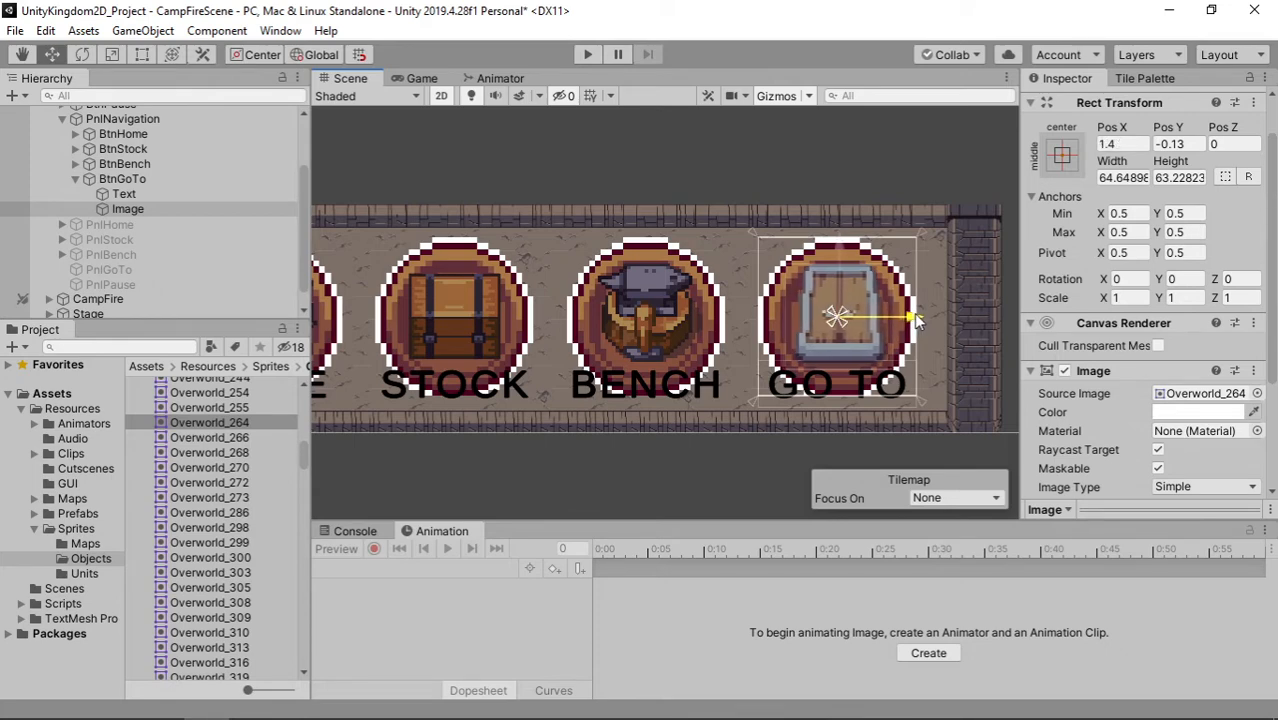
Step: Preview the whole navigation bar with its four buttons in the Game view
{"action": "left_click", "coordinate": [953, 379]}
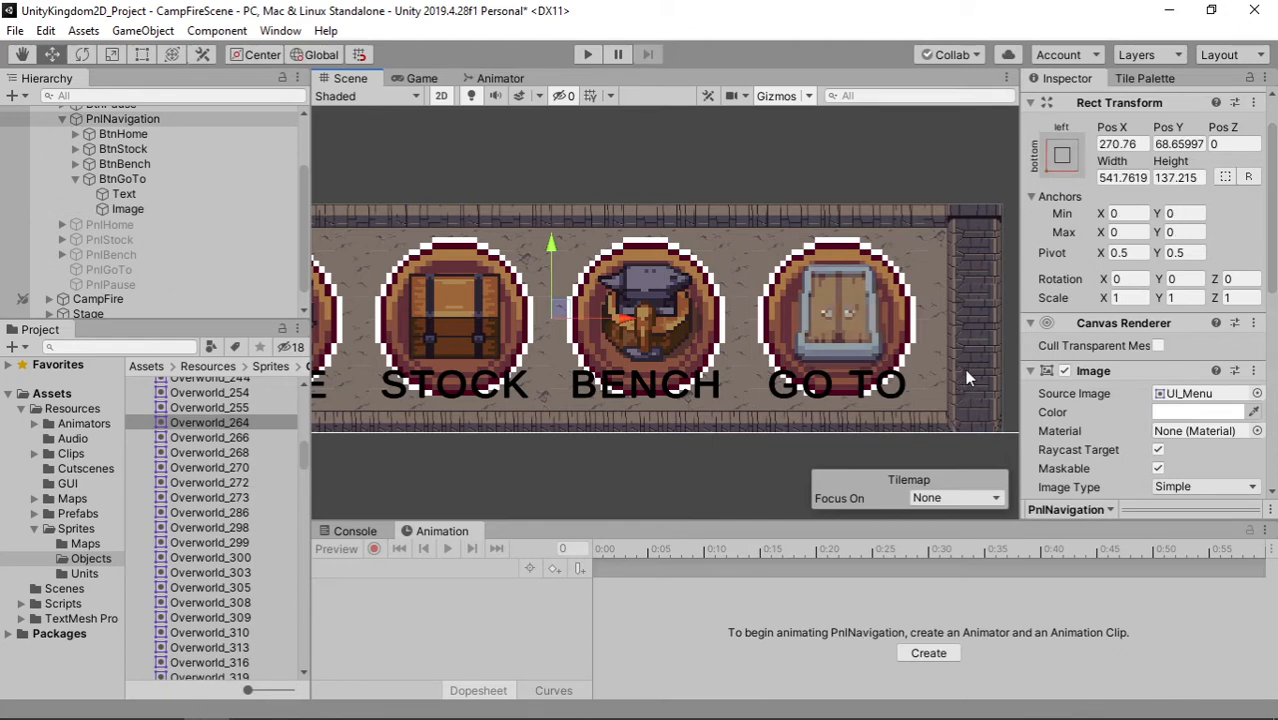
{"action": "scroll", "coordinate": [959, 379], "scroll_direction": "down", "scroll_amount": 5}
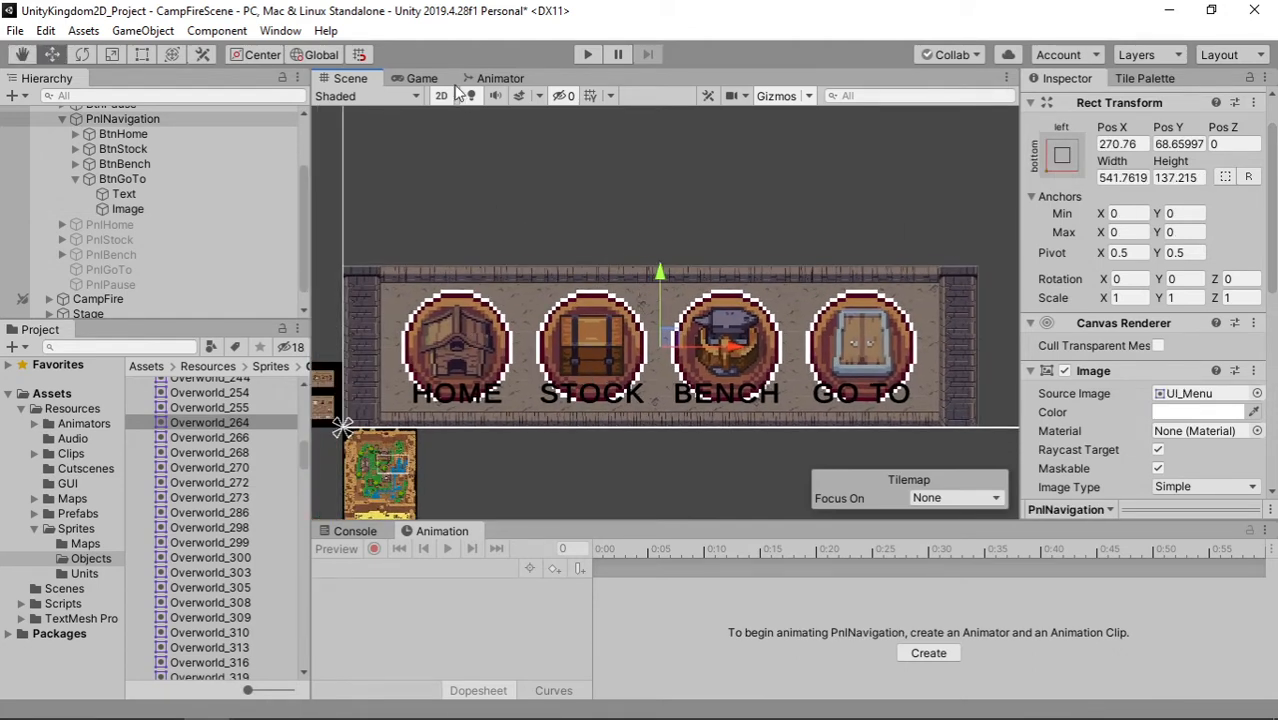
{"action": "left_click", "coordinate": [422, 78]}
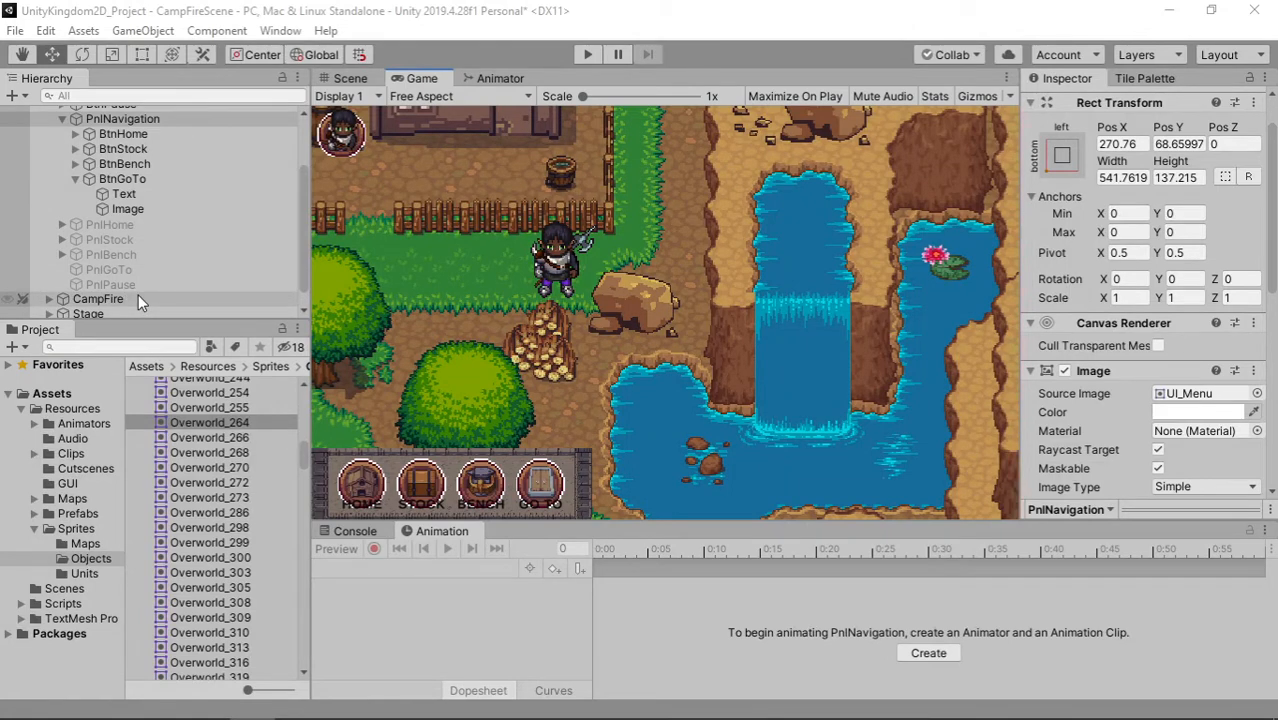
Step: Expand the Home, Stock and Bench buttons and create a new material preset from the LiberationSans SDF material of BtnHome's label
{"action": "left_click", "coordinate": [75, 163]}
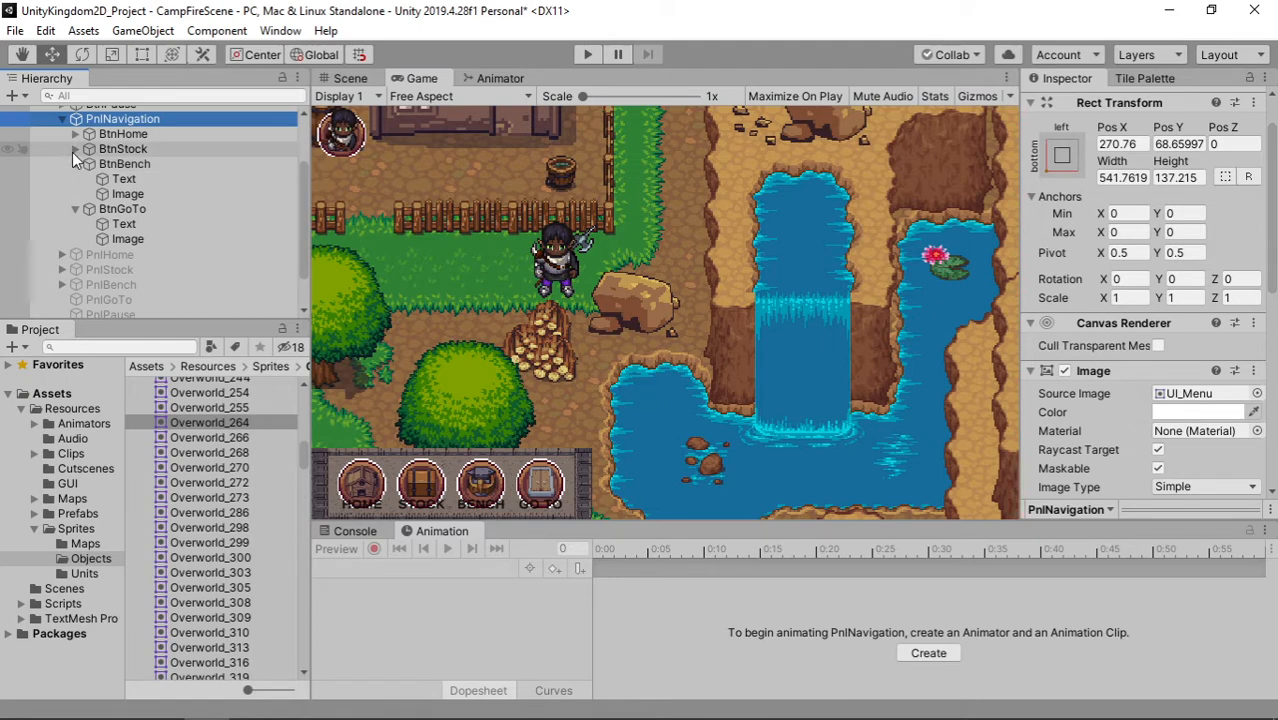
{"action": "left_click", "coordinate": [76, 149]}
{"action": "left_click", "coordinate": [75, 134]}
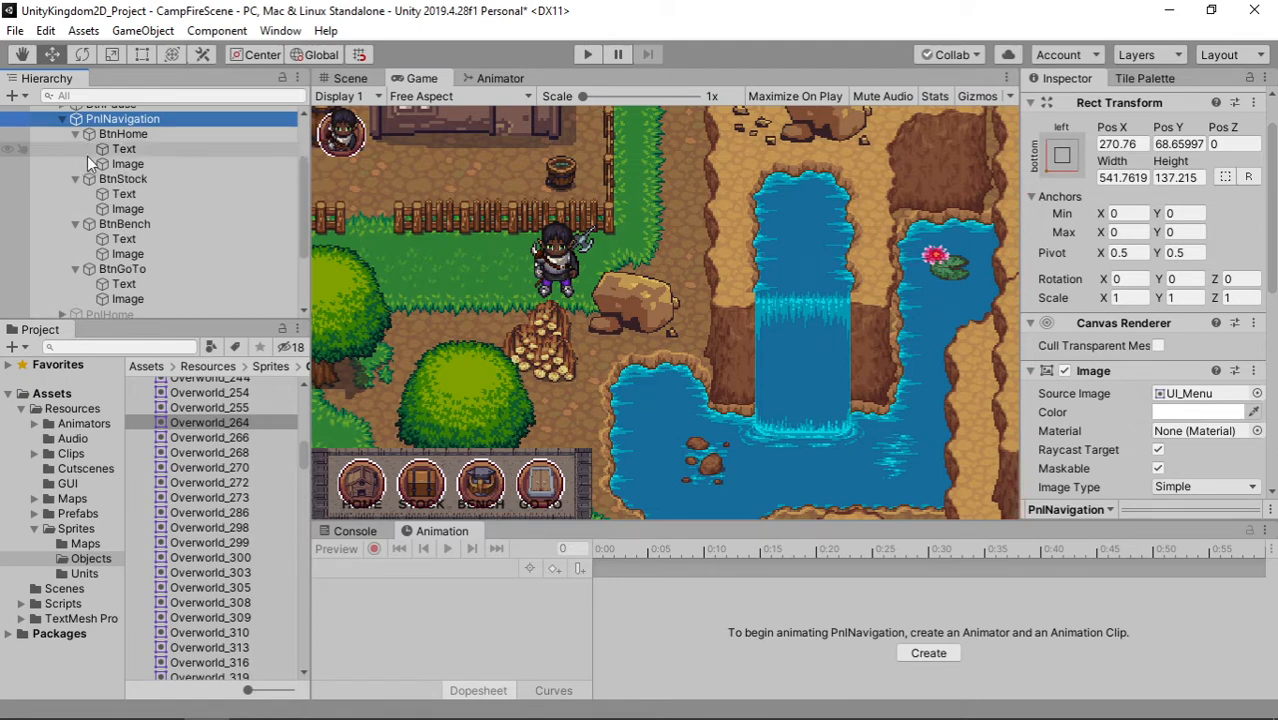
{"action": "left_click", "coordinate": [175, 150]}
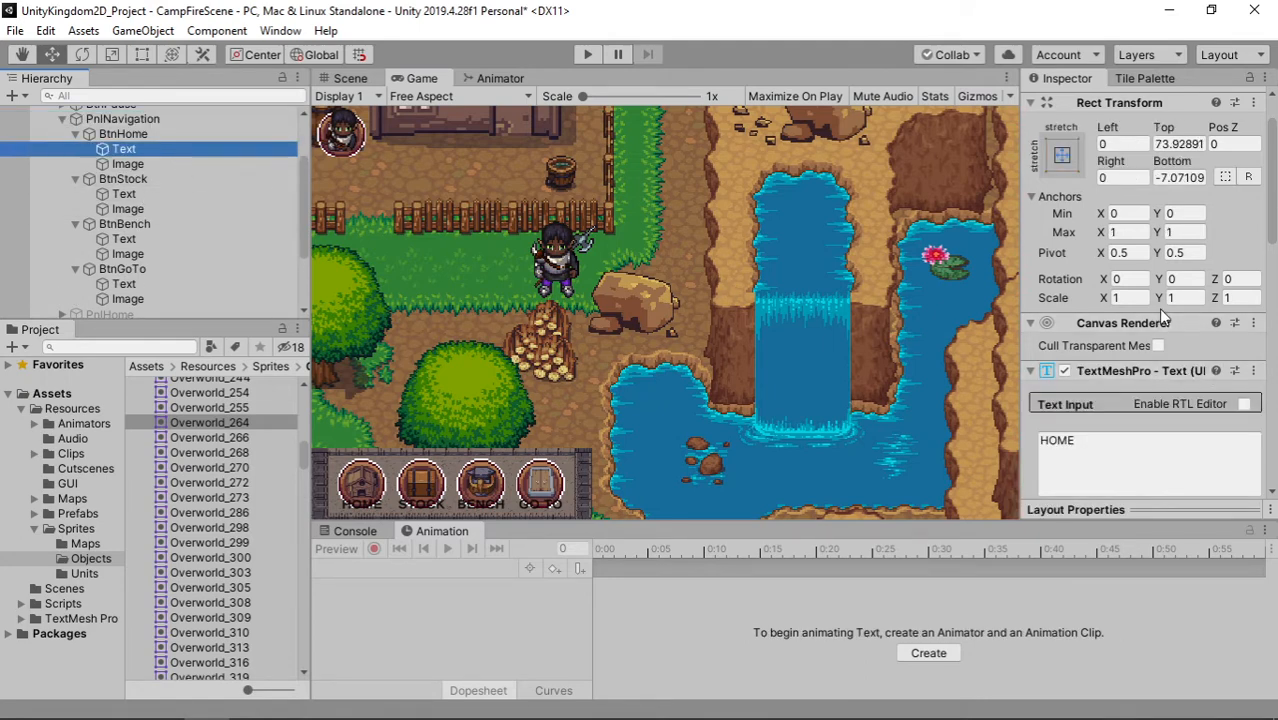
{"action": "scroll", "coordinate": [1158, 308], "scroll_direction": "down", "scroll_amount": 8}
{"action": "scroll", "coordinate": [1180, 220], "scroll_direction": "up", "scroll_amount": 7}
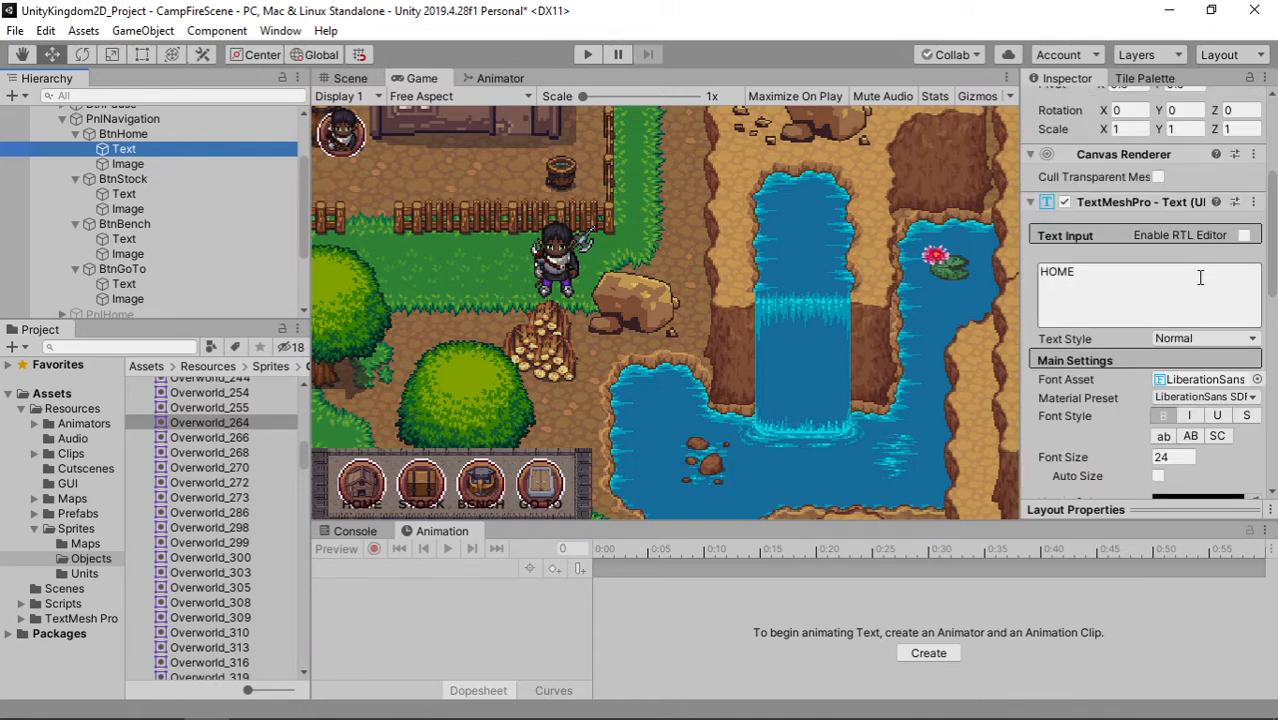
{"action": "scroll", "coordinate": [1200, 285], "scroll_direction": "down", "scroll_amount": 3}
{"action": "left_click", "coordinate": [1192, 232]}
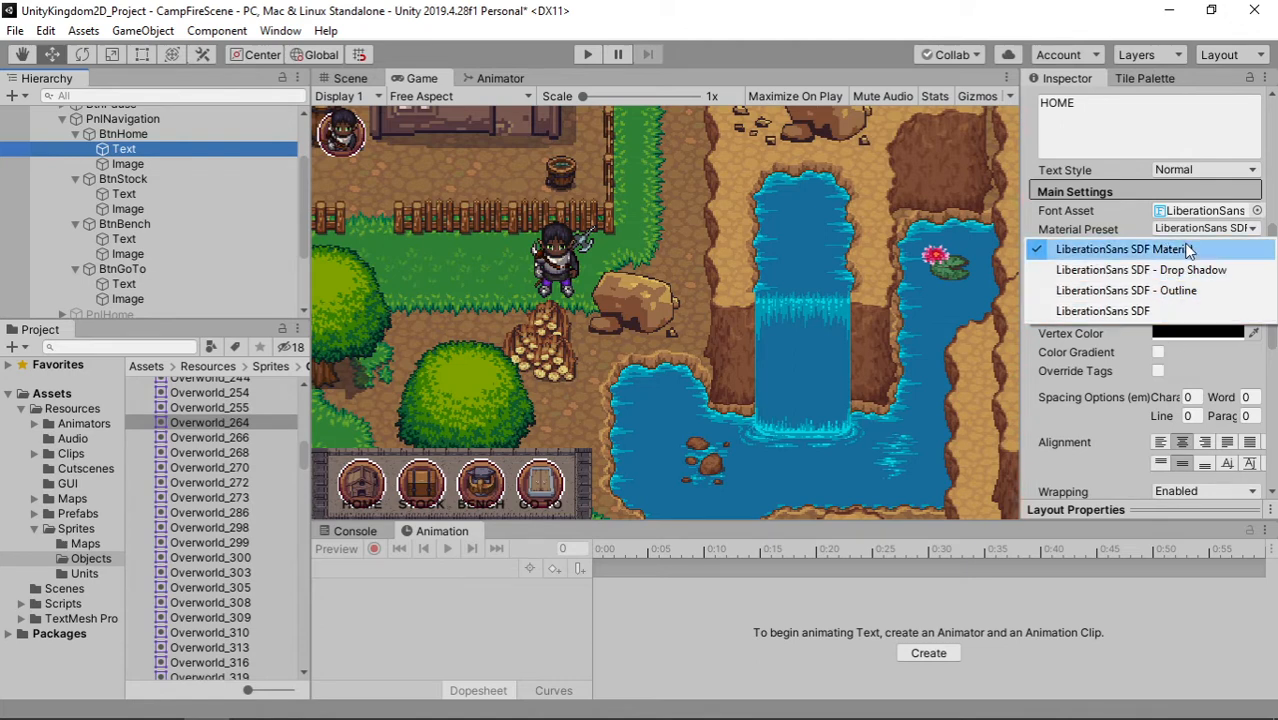
{"action": "left_click", "coordinate": [1211, 367]}
{"action": "scroll", "coordinate": [1222, 361], "scroll_direction": "down", "scroll_amount": 6}
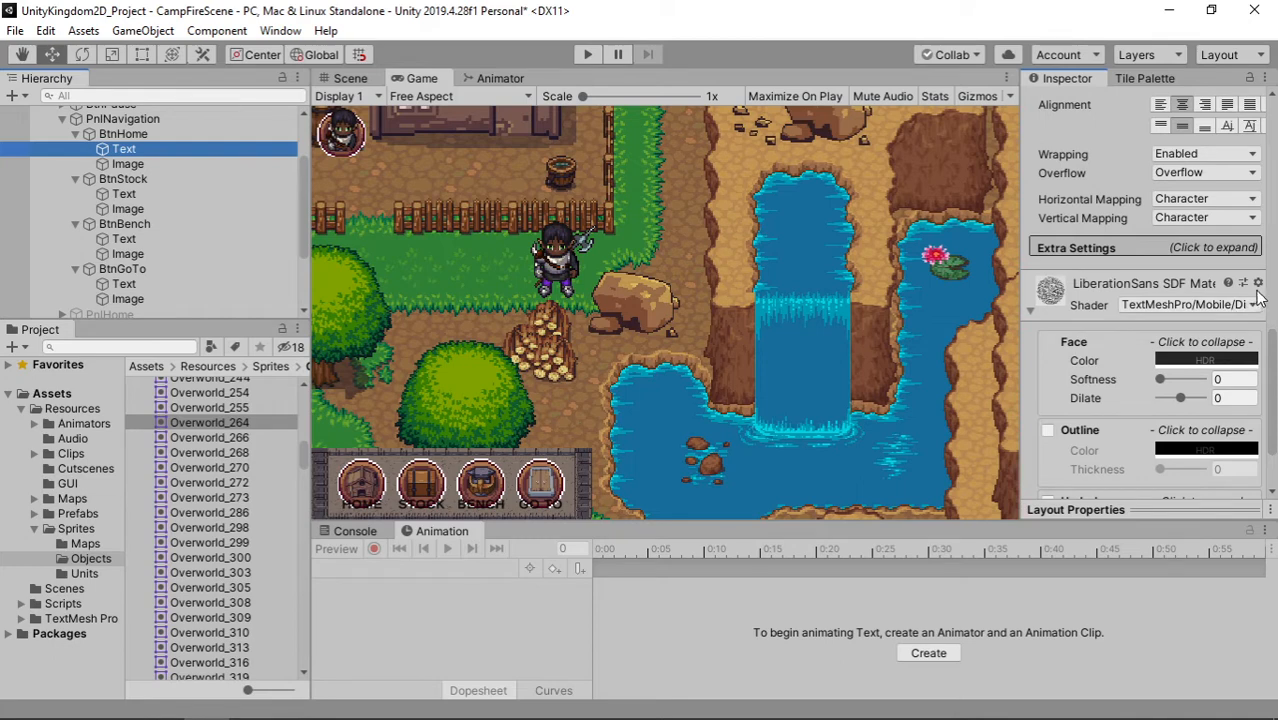
{"action": "left_click", "coordinate": [1257, 284]}
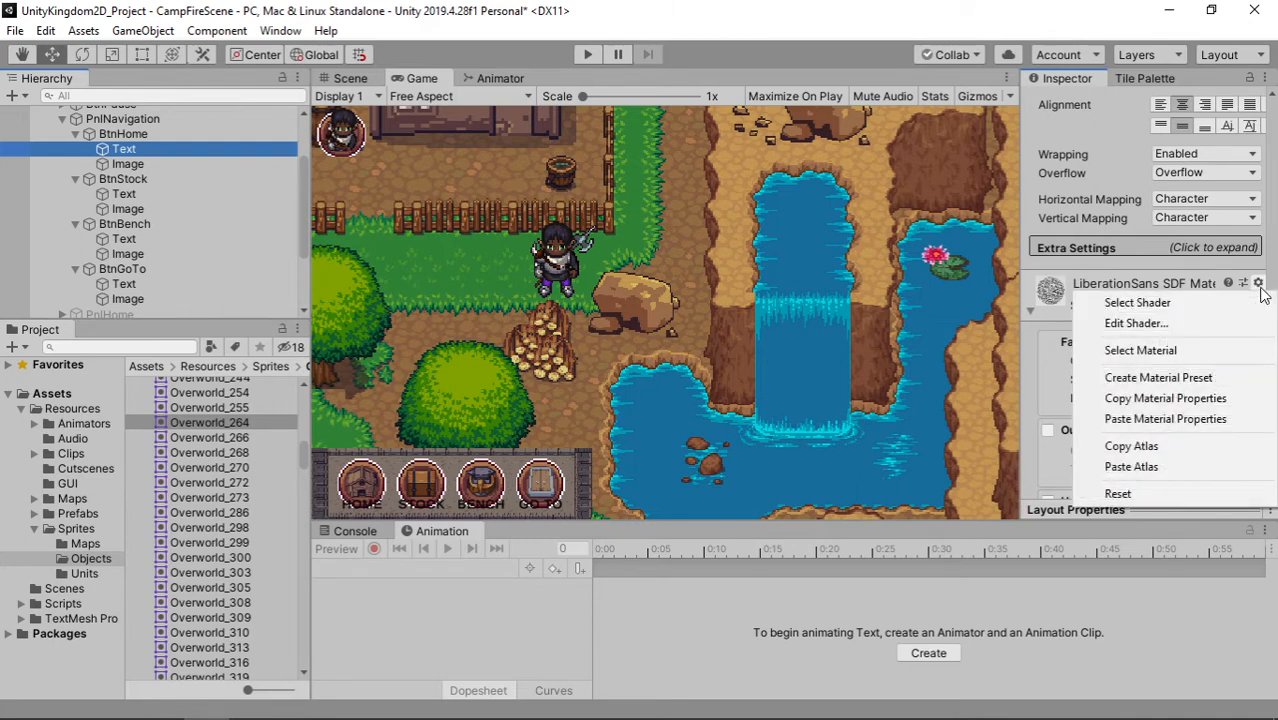
{"action": "left_click", "coordinate": [1146, 375]}
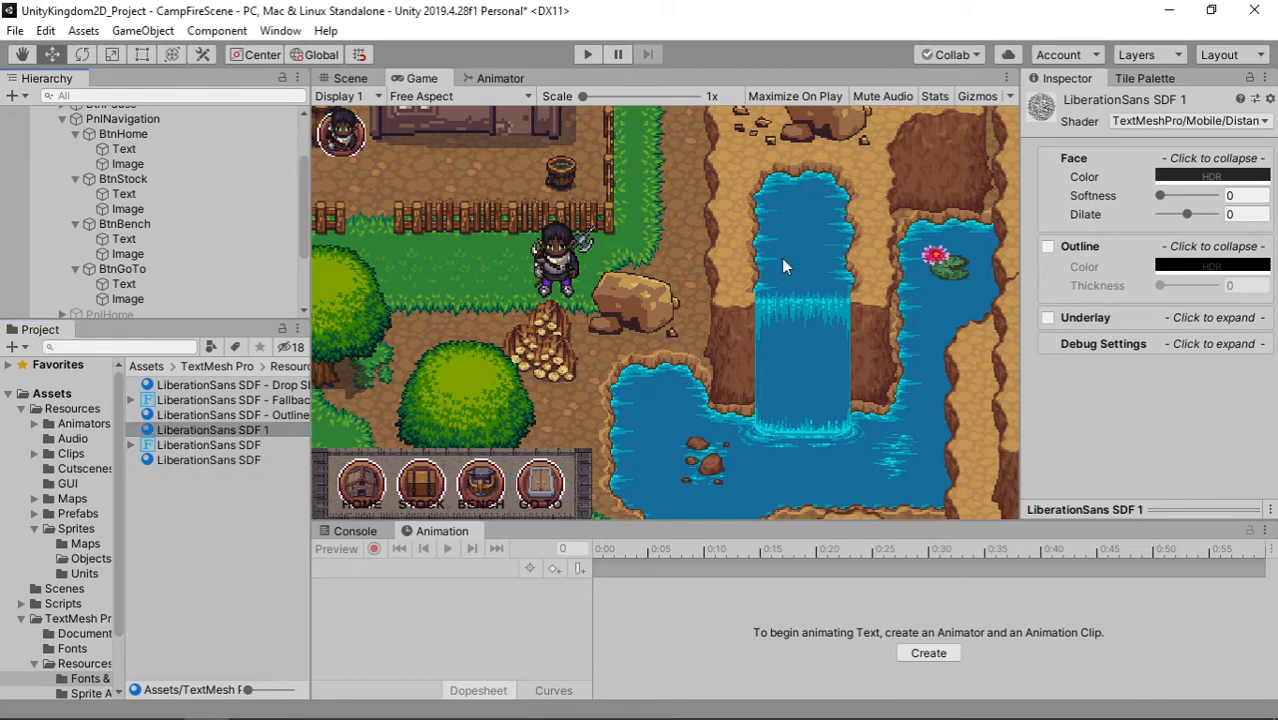
Step: Assign the LiberationSans SDF 1 material preset to BtnHome's Text and enable the material's Outline
{"action": "left_click", "coordinate": [187, 150]}
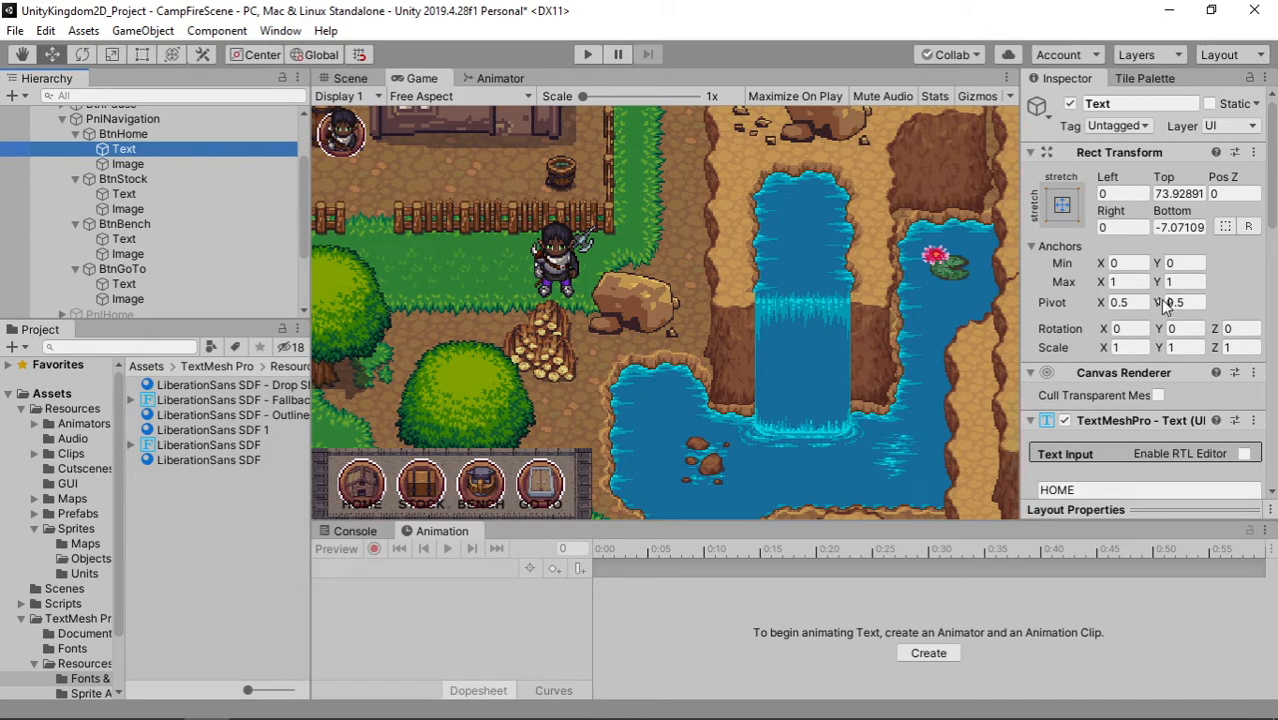
{"action": "scroll", "coordinate": [1100, 355], "scroll_direction": "down", "scroll_amount": 3}
{"action": "scroll", "coordinate": [1115, 352], "scroll_direction": "down", "scroll_amount": 5}
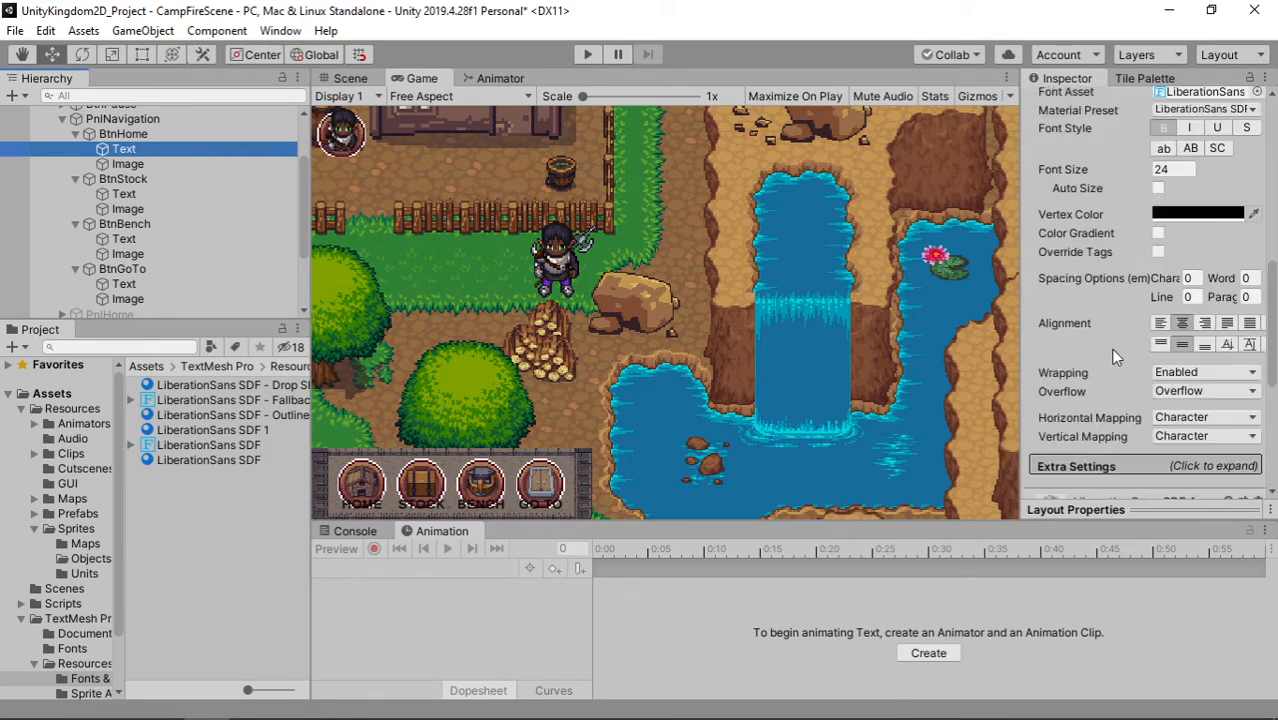
{"action": "left_click", "coordinate": [1195, 110]}
{"action": "left_click", "coordinate": [1189, 190]}
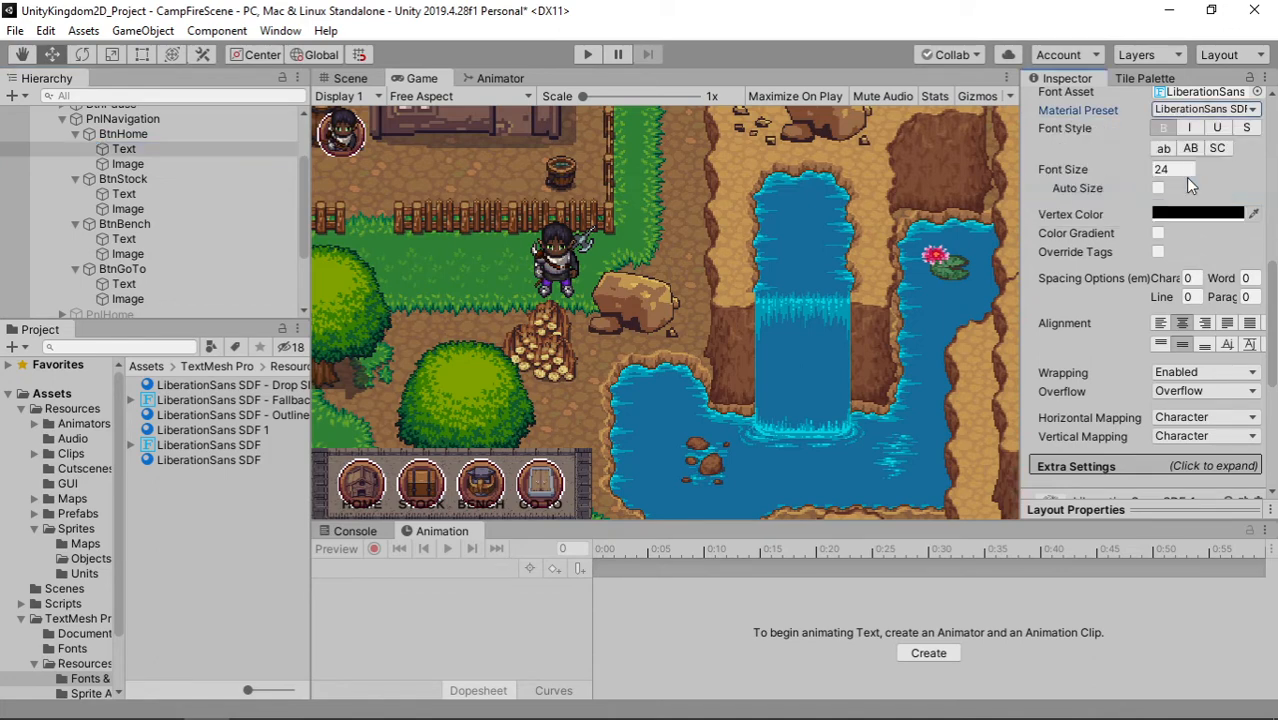
{"action": "scroll", "coordinate": [1189, 176], "scroll_direction": "down", "scroll_amount": 5}
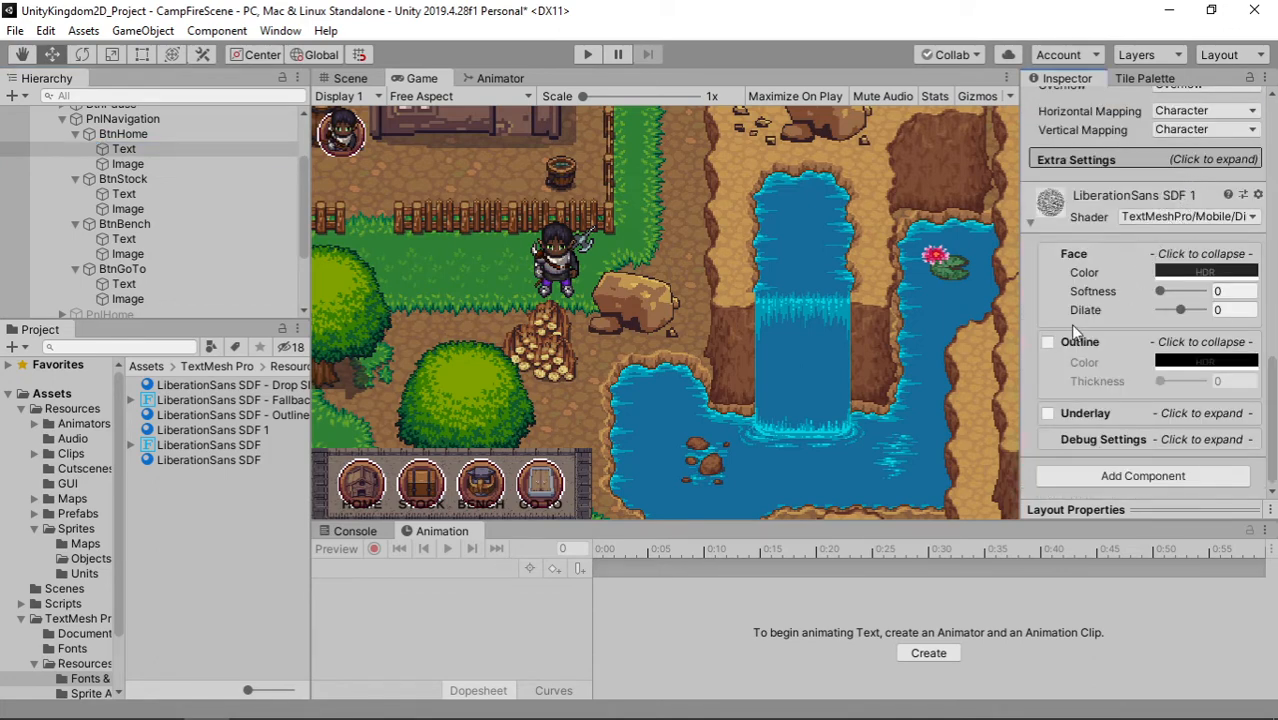
{"action": "left_click", "coordinate": [1047, 342]}
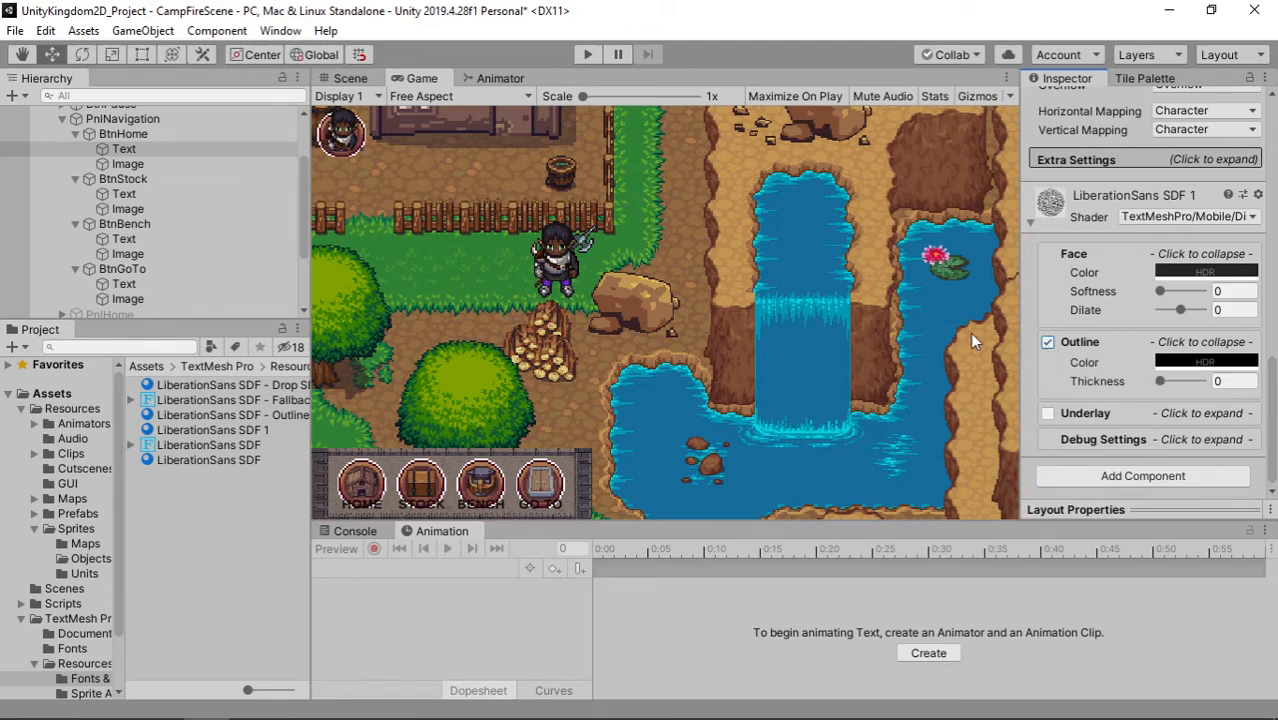
Step: Show the HOME label up close in the Scene view and set its outline Thickness to 0.4
{"action": "left_click", "coordinate": [349, 79]}
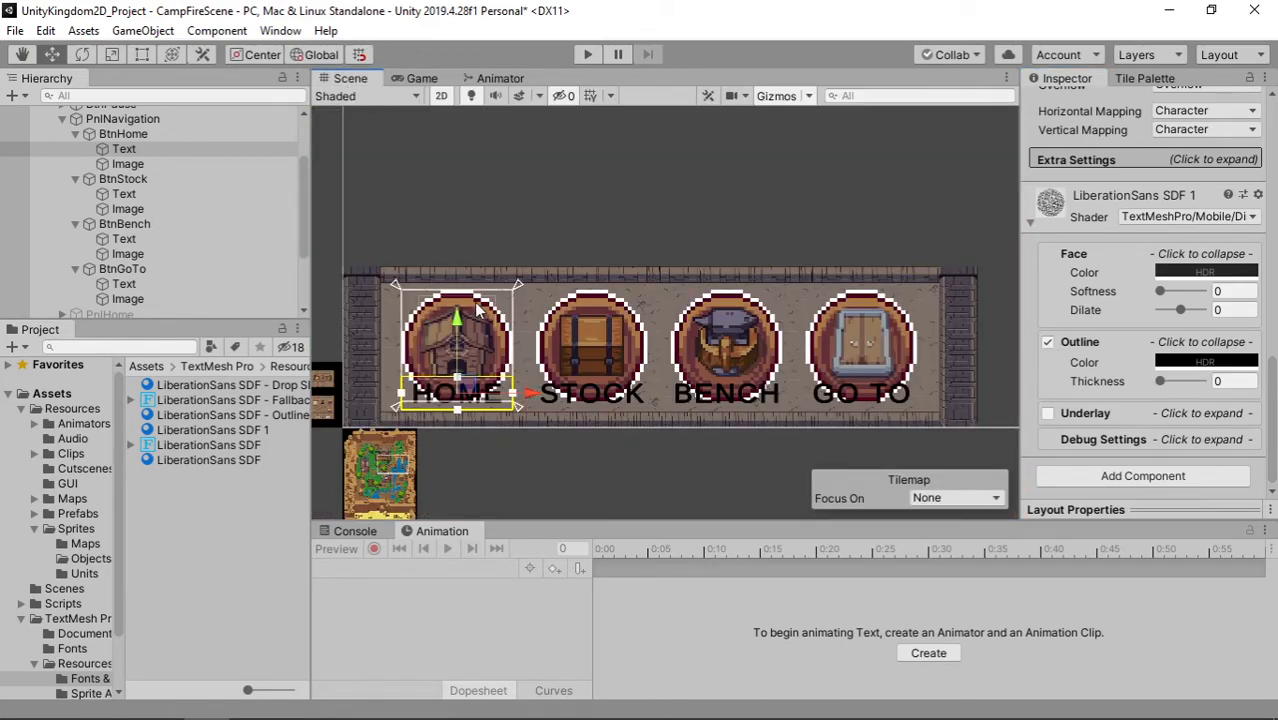
{"action": "middle_click_drag", "start_coordinate": [524, 321], "coordinate": [647, 246]}
{"action": "scroll", "coordinate": [647, 247], "scroll_direction": "up", "scroll_amount": 4}
{"action": "scroll", "coordinate": [647, 246], "scroll_direction": "up", "scroll_amount": 3}
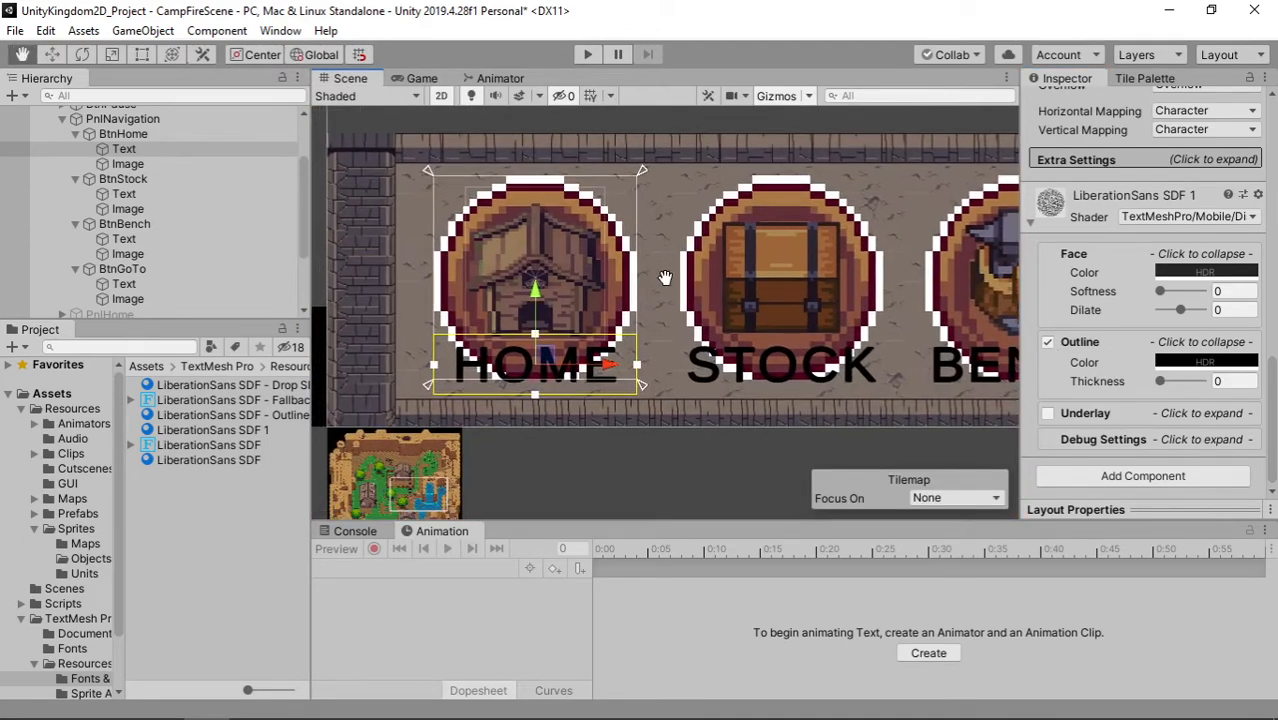
{"action": "left_click_drag", "start_coordinate": [1168, 379], "coordinate": [1174, 381]}
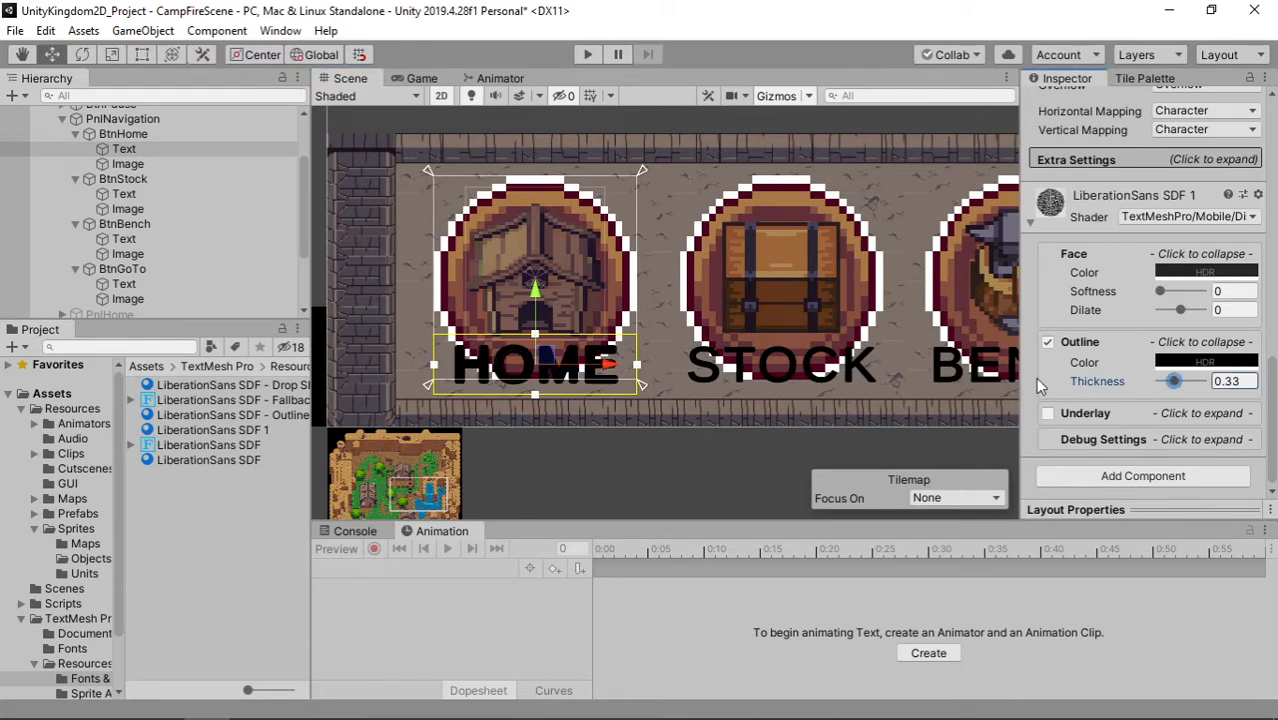
{"action": "left_click", "coordinate": [1246, 382]}
{"action": "type", "text": "0.4"}
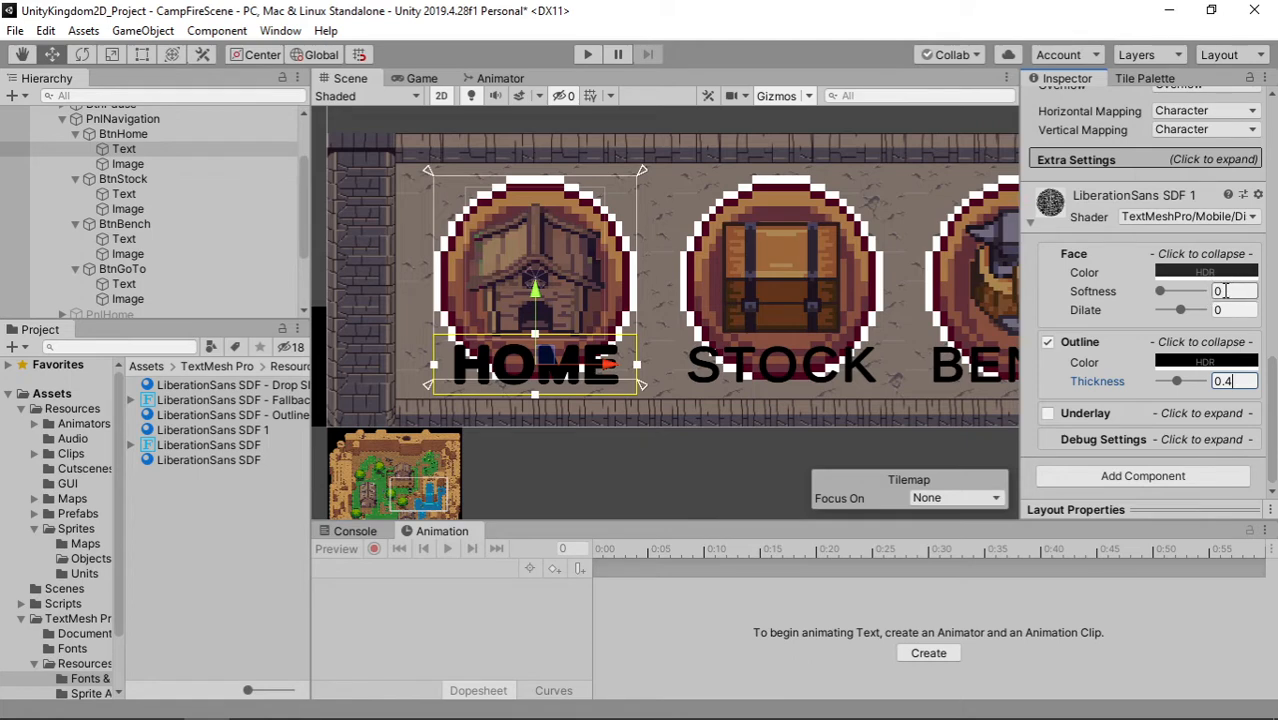
Step: Try a face Dilate of about 0.31 on the HOME label's material and undo it
{"action": "left_click_drag", "start_coordinate": [1161, 291], "coordinate": [1187, 329]}
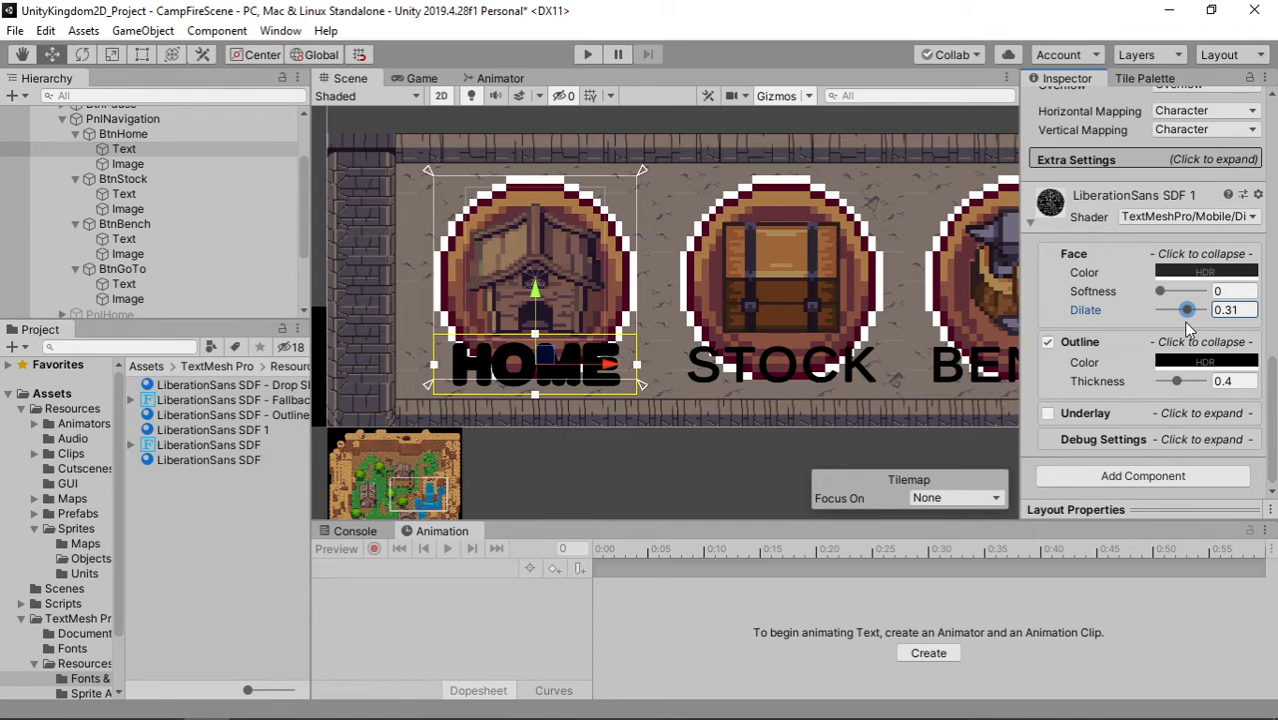
{"action": "key", "text": "ctrl+z"}
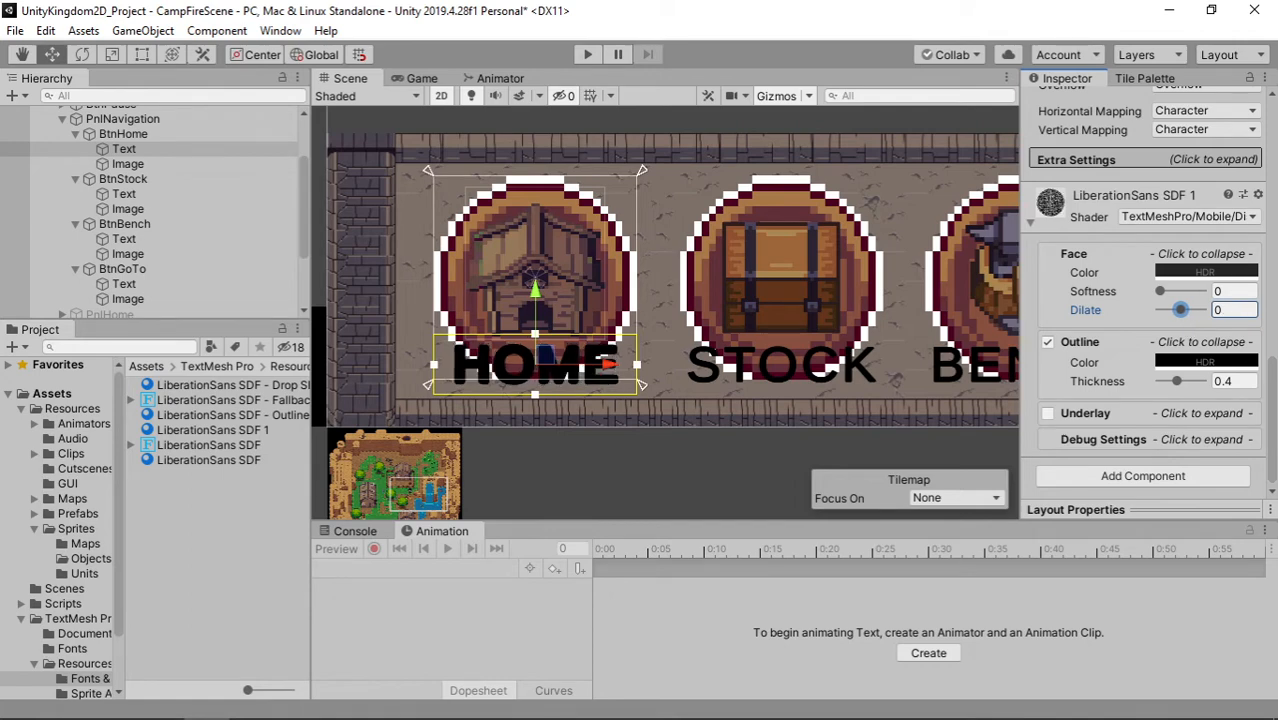
{"action": "key", "text": "alt+Tab"}
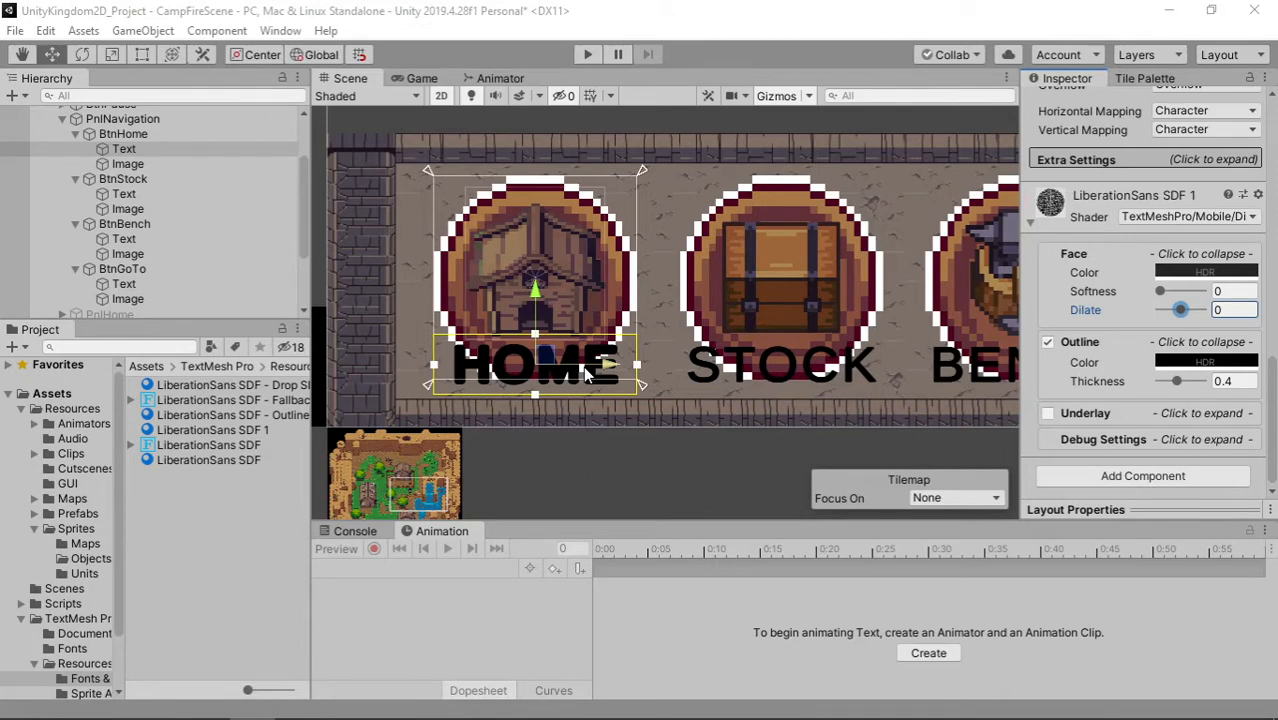
Step: Set the face color of the LiberationSans SDF 1 material to white, RGB 255, 255, 255
{"action": "left_click", "coordinate": [1176, 269]}
{"action": "left_click_drag", "start_coordinate": [1135, 343], "coordinate": [1108, 263]}
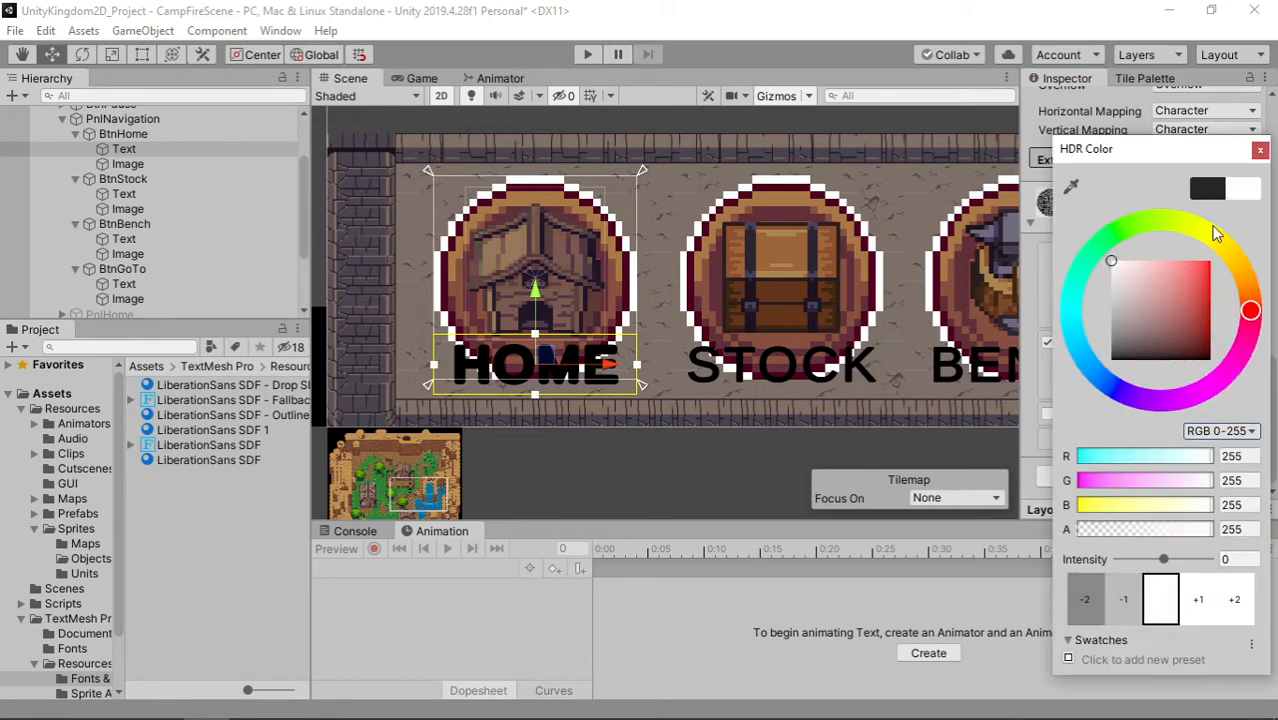
{"action": "left_click", "coordinate": [1260, 149]}
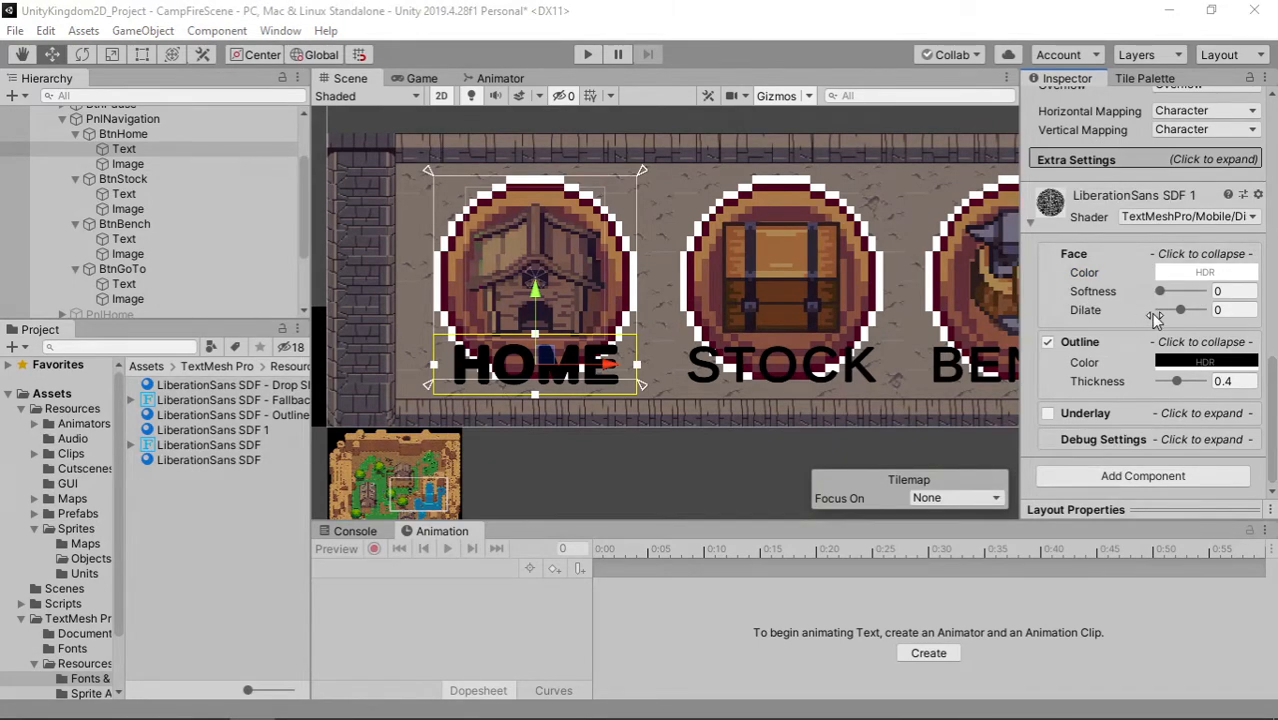
Step: Change the HOME label's vertex color to a mid grey and check it in the Game view
{"action": "scroll", "coordinate": [1155, 318], "scroll_direction": "up", "scroll_amount": 10}
{"action": "scroll", "coordinate": [1152, 358], "scroll_direction": "down", "scroll_amount": 3}
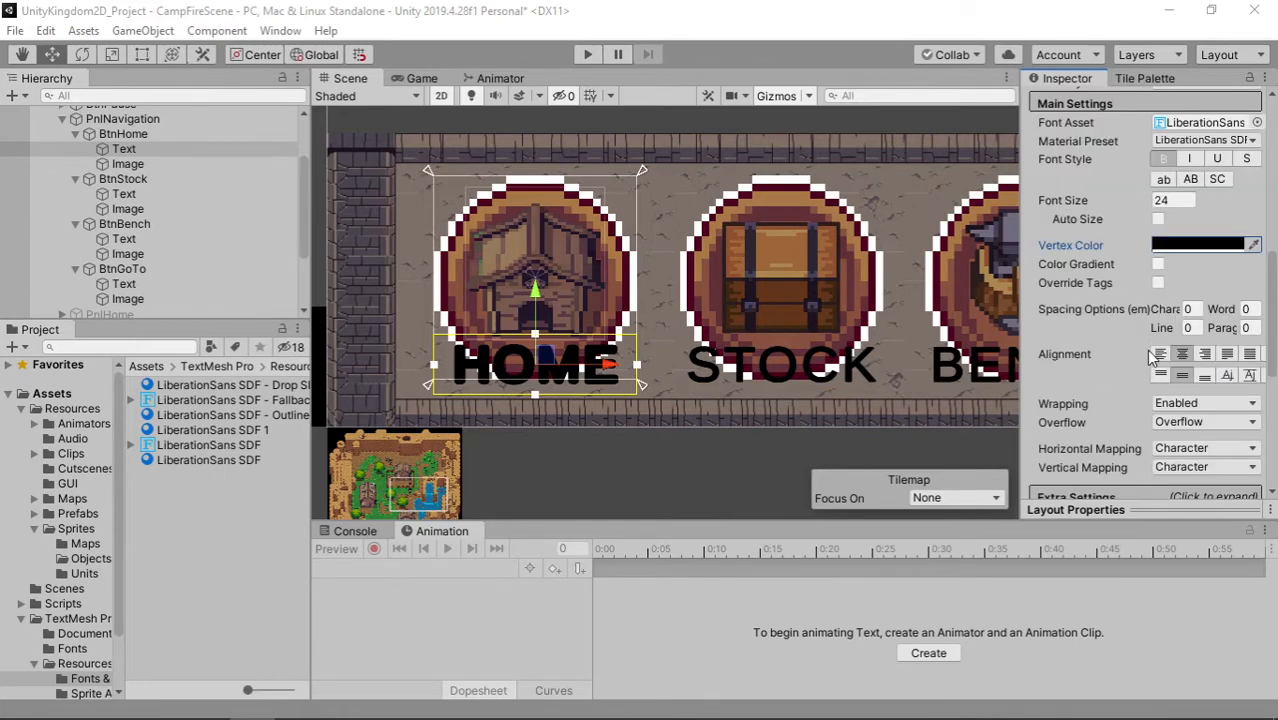
{"action": "left_click", "coordinate": [1180, 245]}
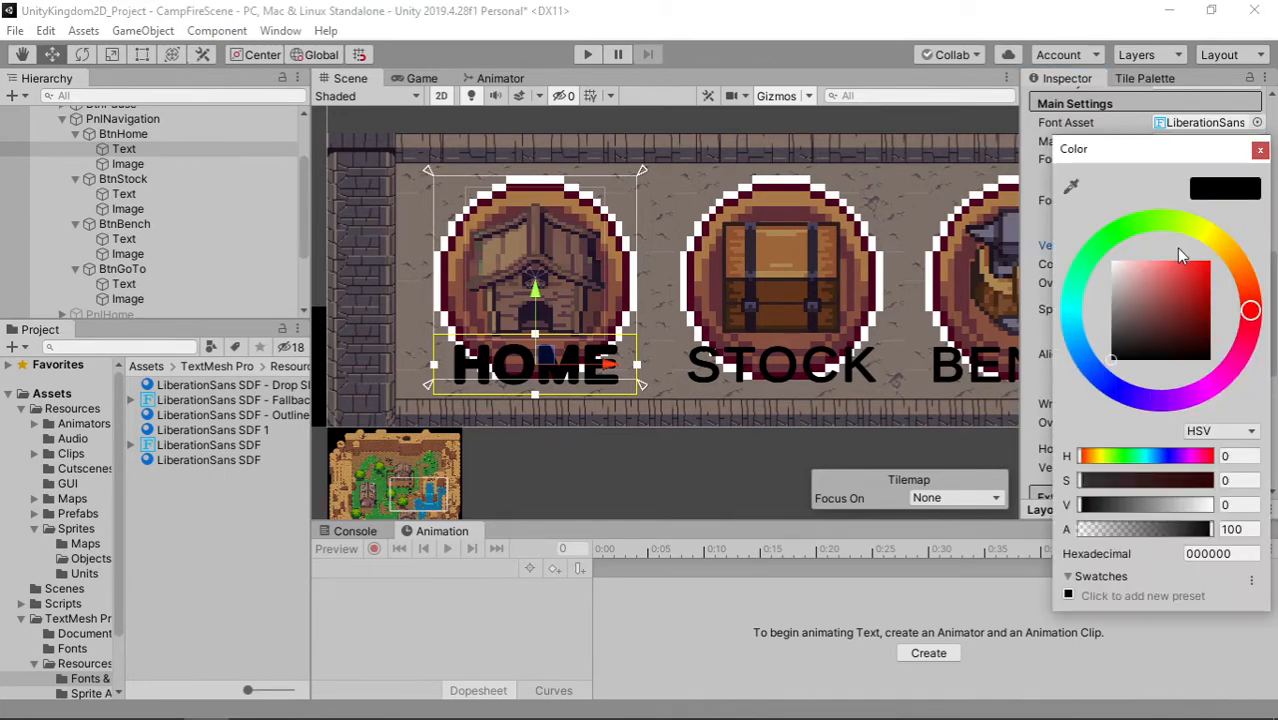
{"action": "mouse_move", "coordinate": [1129, 275]}
{"action": "left_mouse_down"}
{"action": "mouse_move", "coordinate": [1111, 269]}
{"action": "mouse_move", "coordinate": [1186, 274]}
{"action": "mouse_move", "coordinate": [1173, 329]}
{"action": "mouse_move", "coordinate": [1213, 268]}
{"action": "mouse_move", "coordinate": [1111, 320]}
{"action": "left_mouse_up"}
{"action": "left_click", "coordinate": [422, 79]}
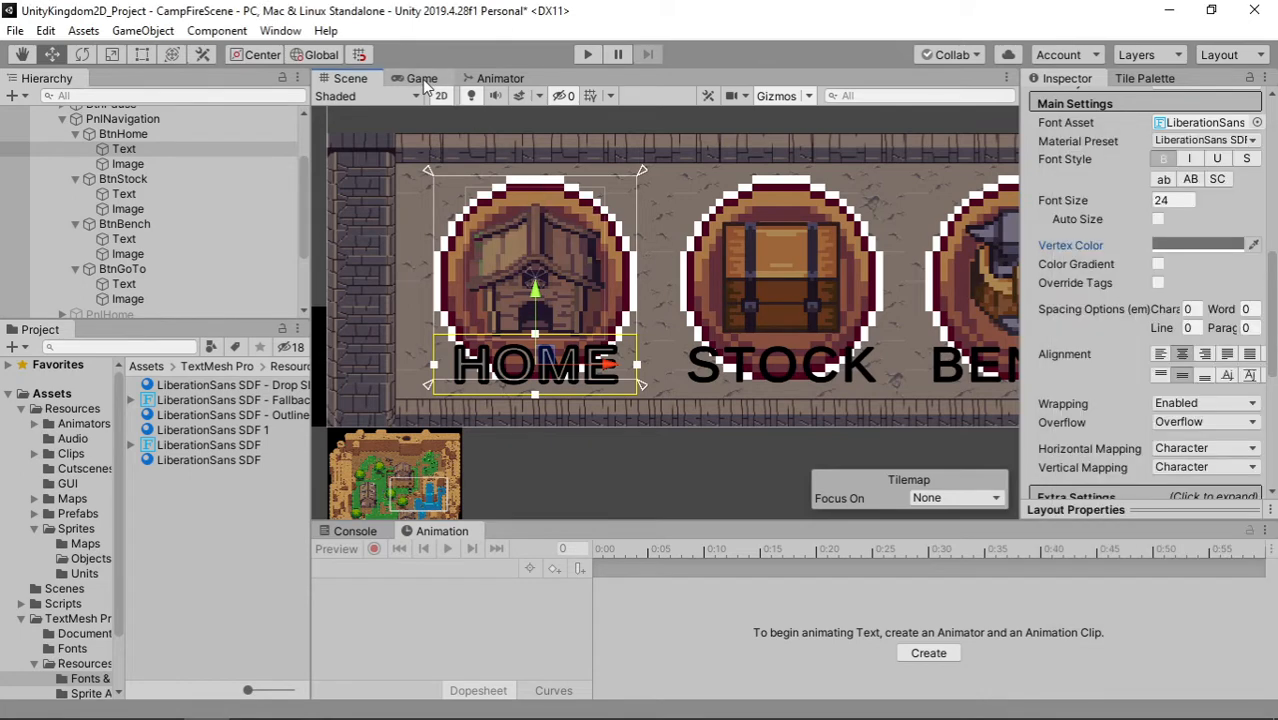
{"action": "left_click", "coordinate": [422, 79]}
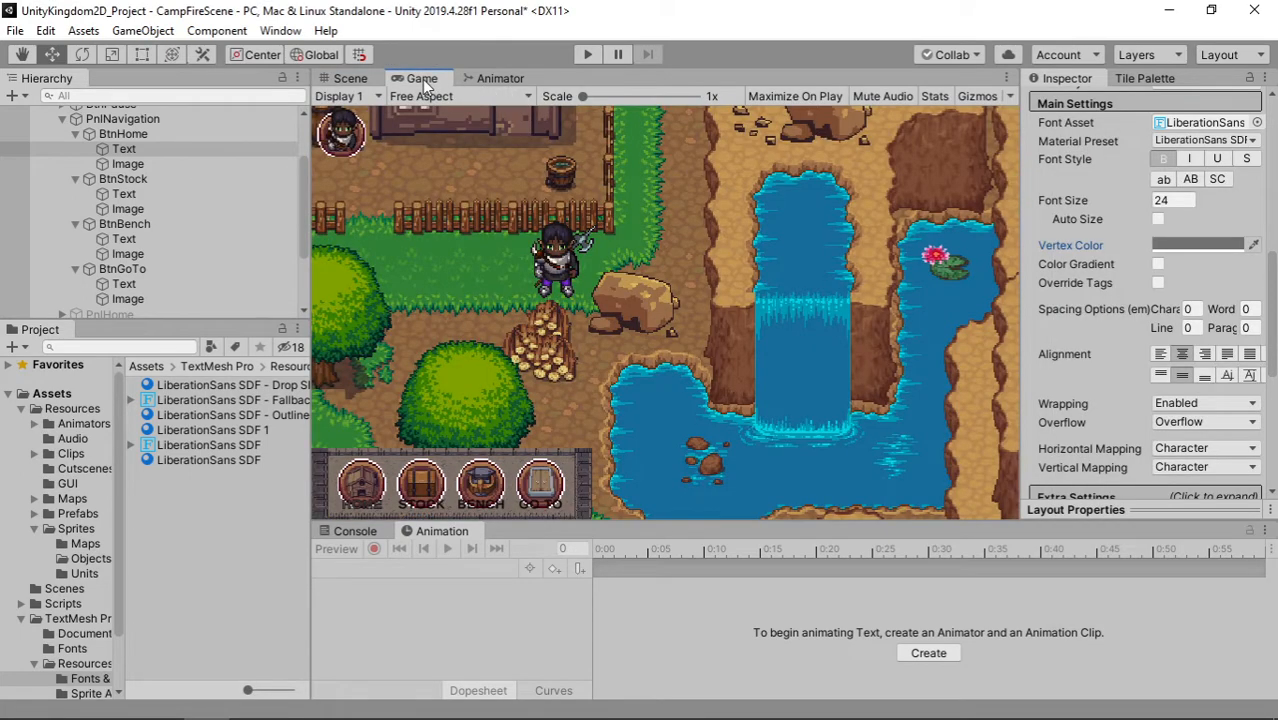
{"action": "left_click", "coordinate": [358, 78]}
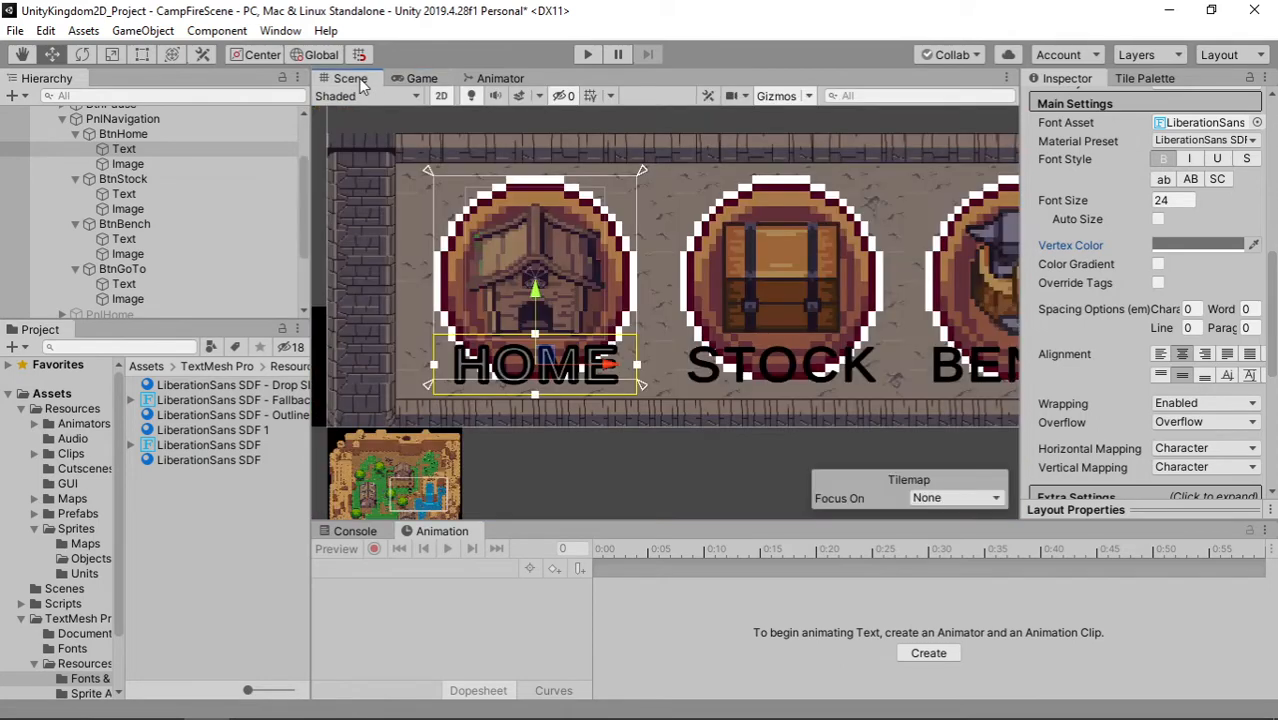
Step: Set the HOME label's vertex color to the dark reddish tone 332428 and compare it in the Game and Scene views
{"action": "left_click", "coordinate": [1197, 244]}
{"action": "left_click_drag", "start_coordinate": [1133, 340], "coordinate": [1139, 340]}
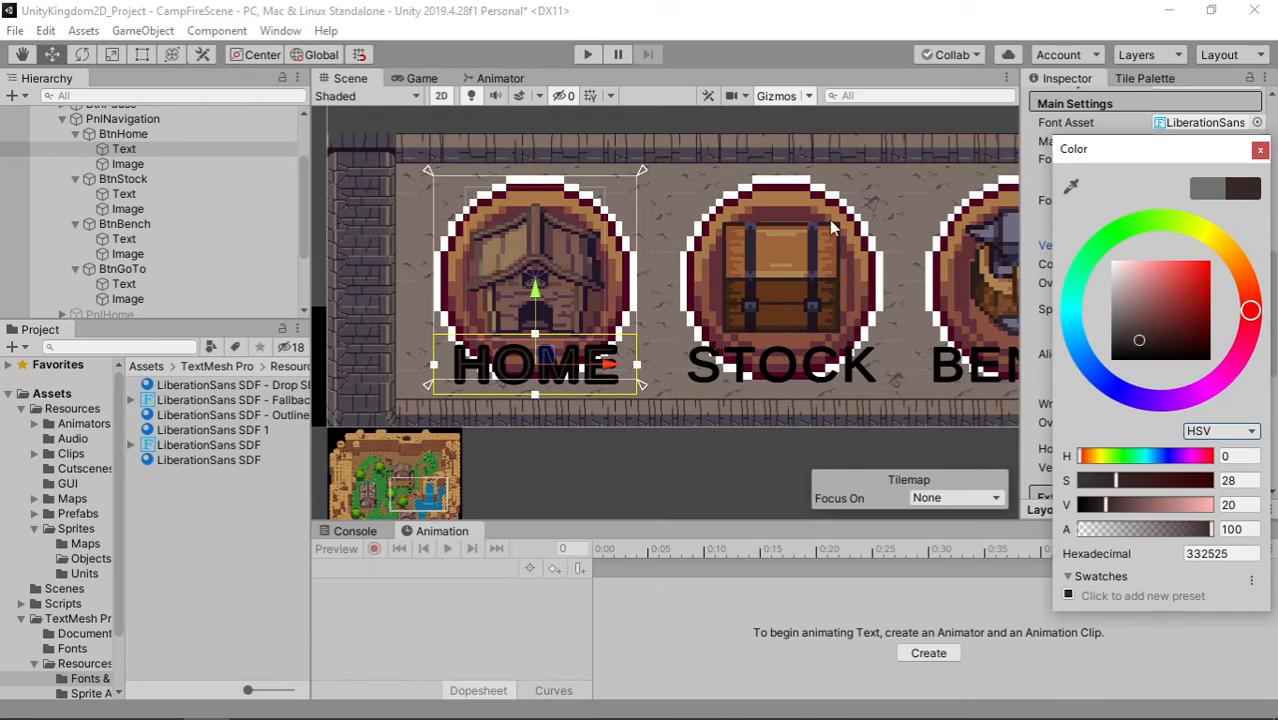
{"action": "left_click", "coordinate": [1148, 223]}
{"action": "mouse_move", "coordinate": [1244, 256]}
{"action": "left_mouse_down"}
{"action": "mouse_move", "coordinate": [1249, 329]}
{"action": "mouse_move", "coordinate": [1232, 380]}
{"action": "mouse_move", "coordinate": [1214, 376]}
{"action": "mouse_move", "coordinate": [1248, 336]}
{"action": "left_mouse_up"}
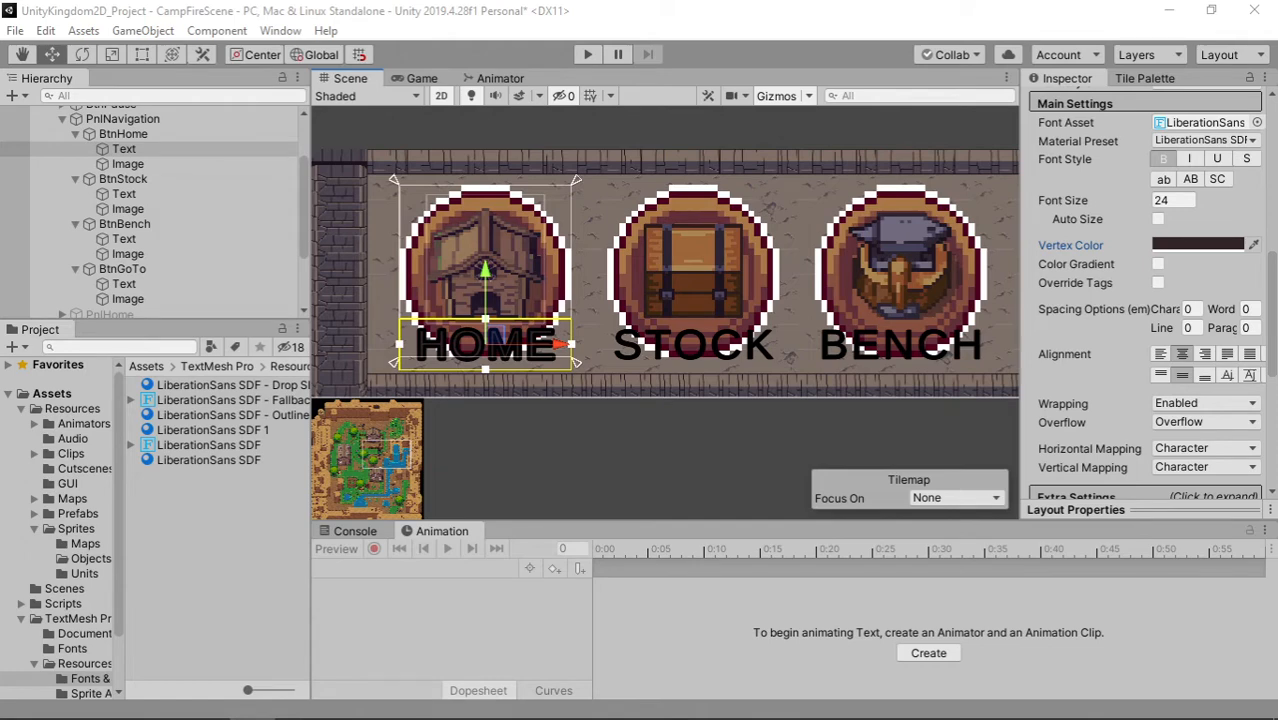
{"action": "scroll", "coordinate": [606, 235], "scroll_direction": "down", "scroll_amount": 3}
{"action": "left_click", "coordinate": [420, 78]}
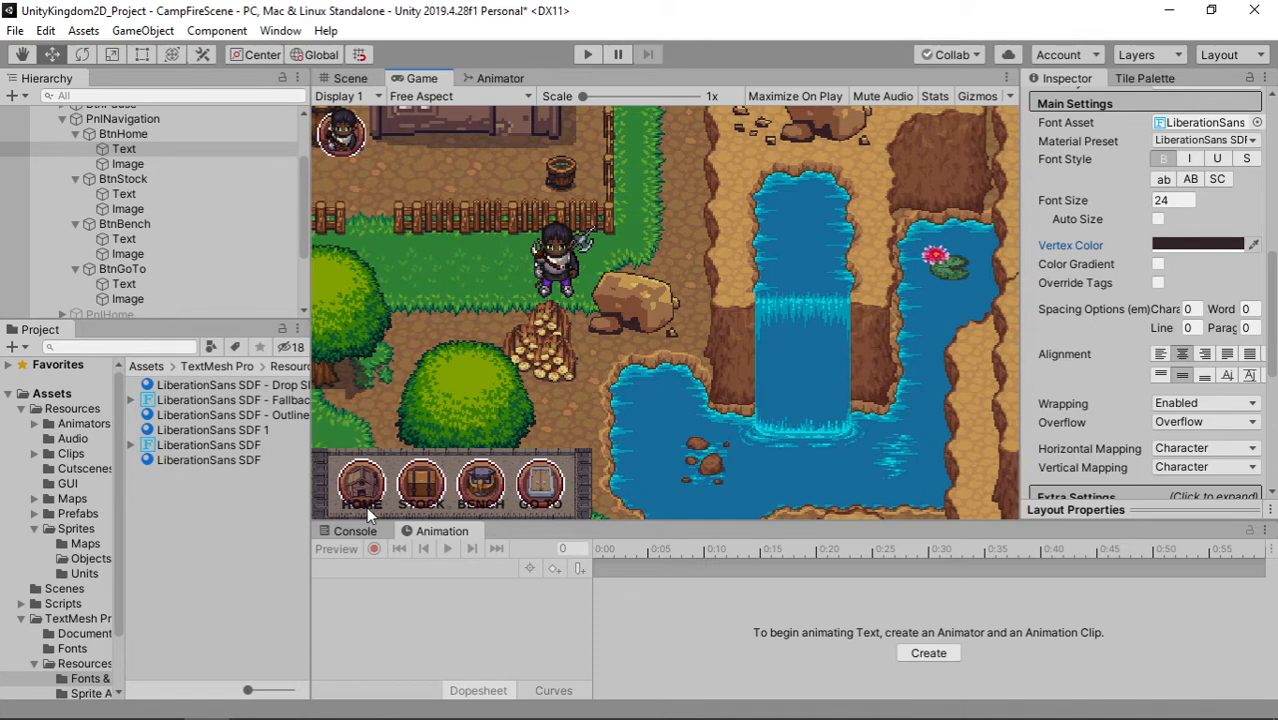
{"action": "left_click", "coordinate": [350, 78]}
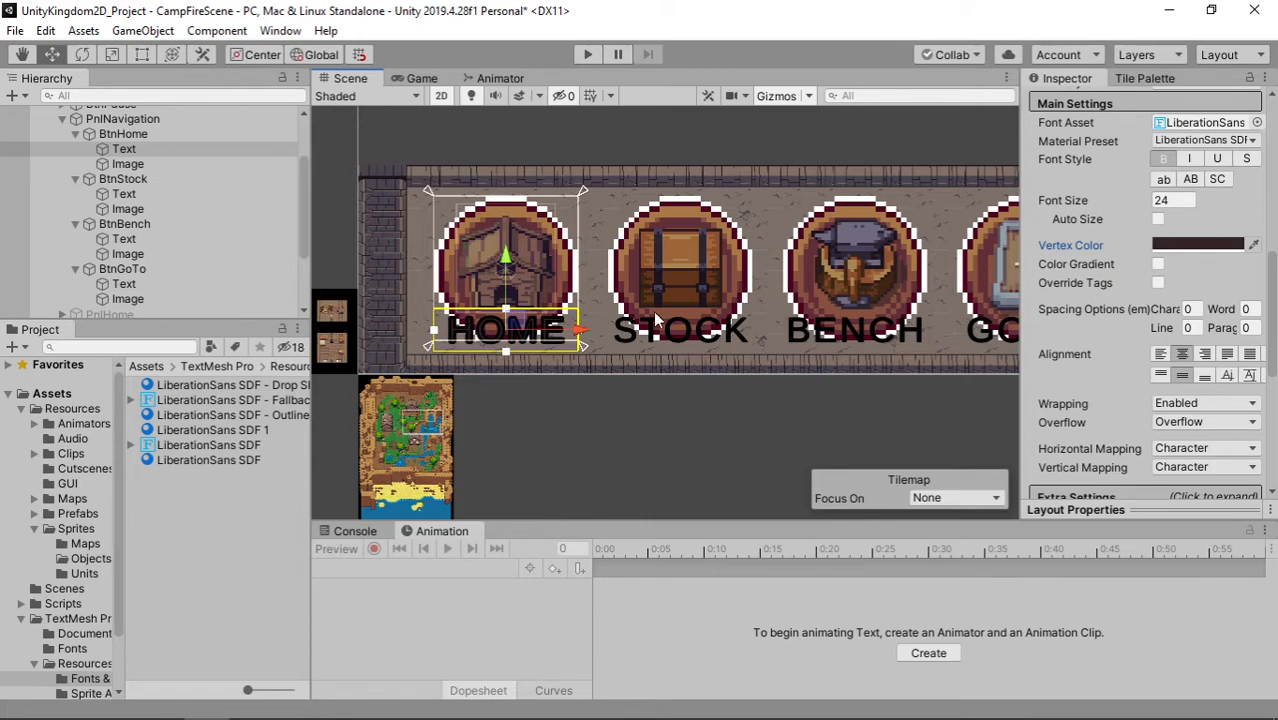
{"action": "middle_click_drag", "start_coordinate": [726, 436], "coordinate": [667, 459]}
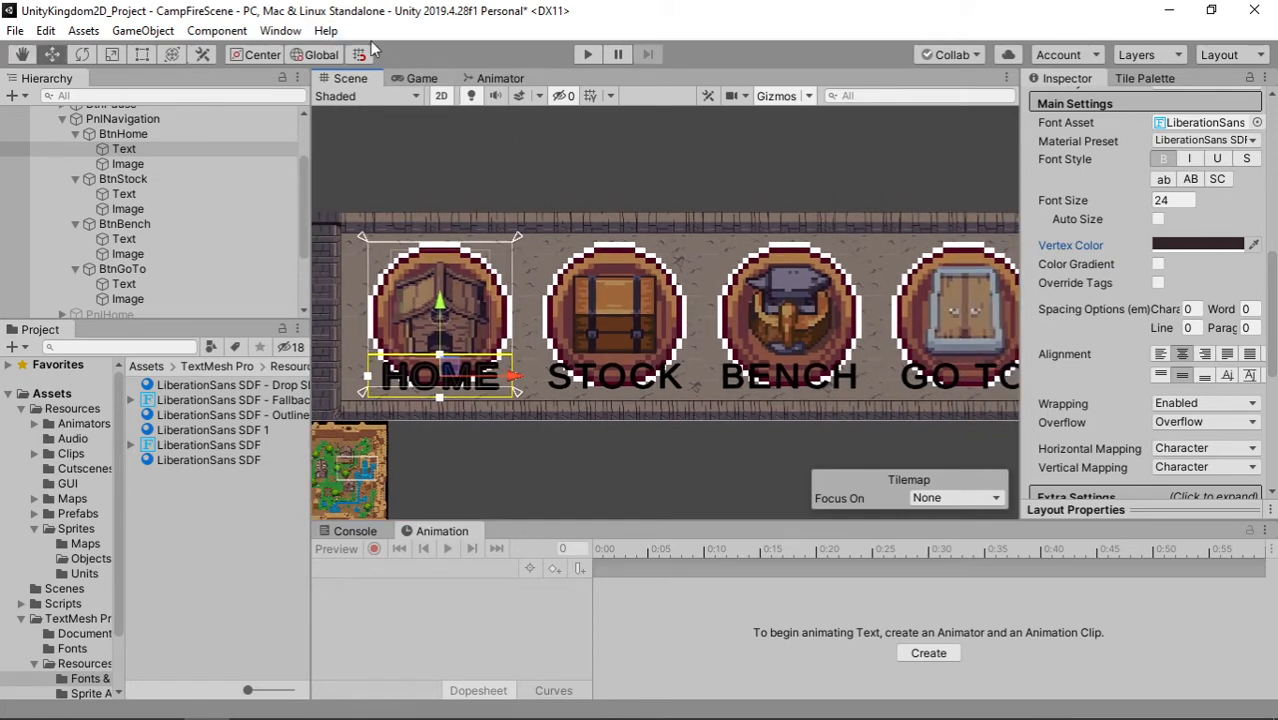
{"action": "left_click", "coordinate": [416, 78]}
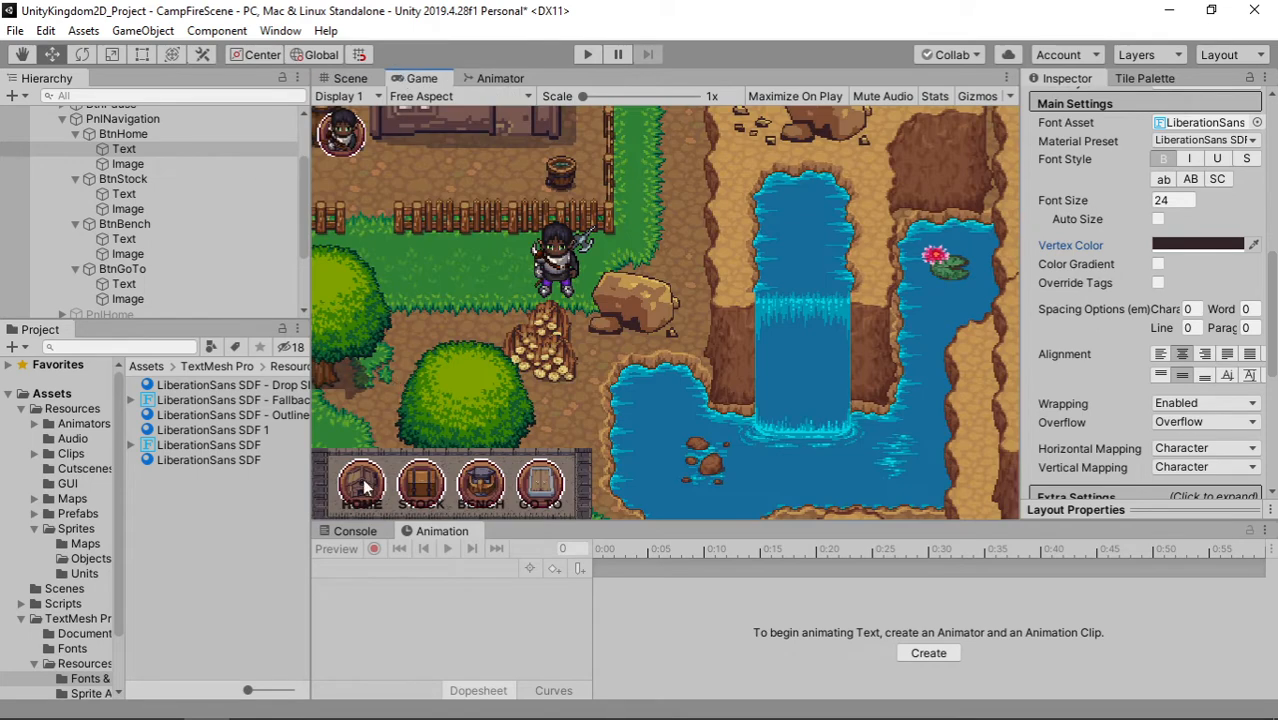
{"action": "left_click", "coordinate": [349, 78]}
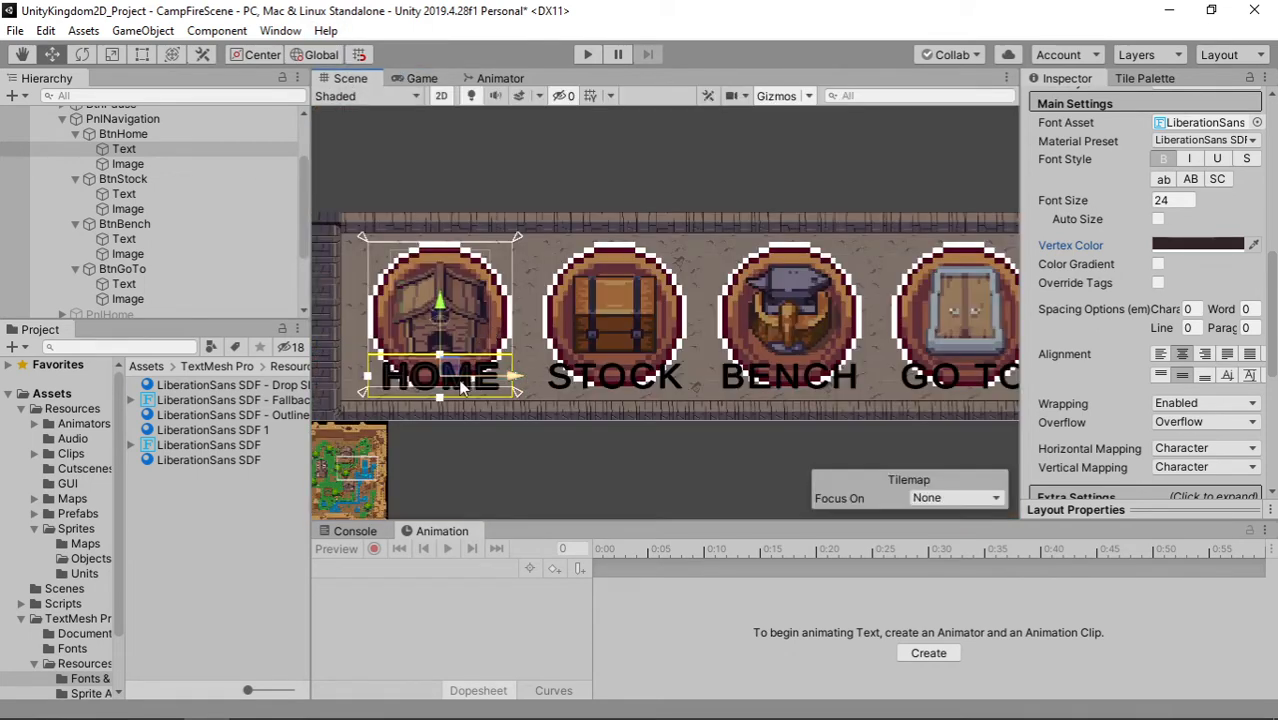
Step: Set the HOME label's vertex color to the neutral dark grey 383838
{"action": "left_click", "coordinate": [1204, 244]}
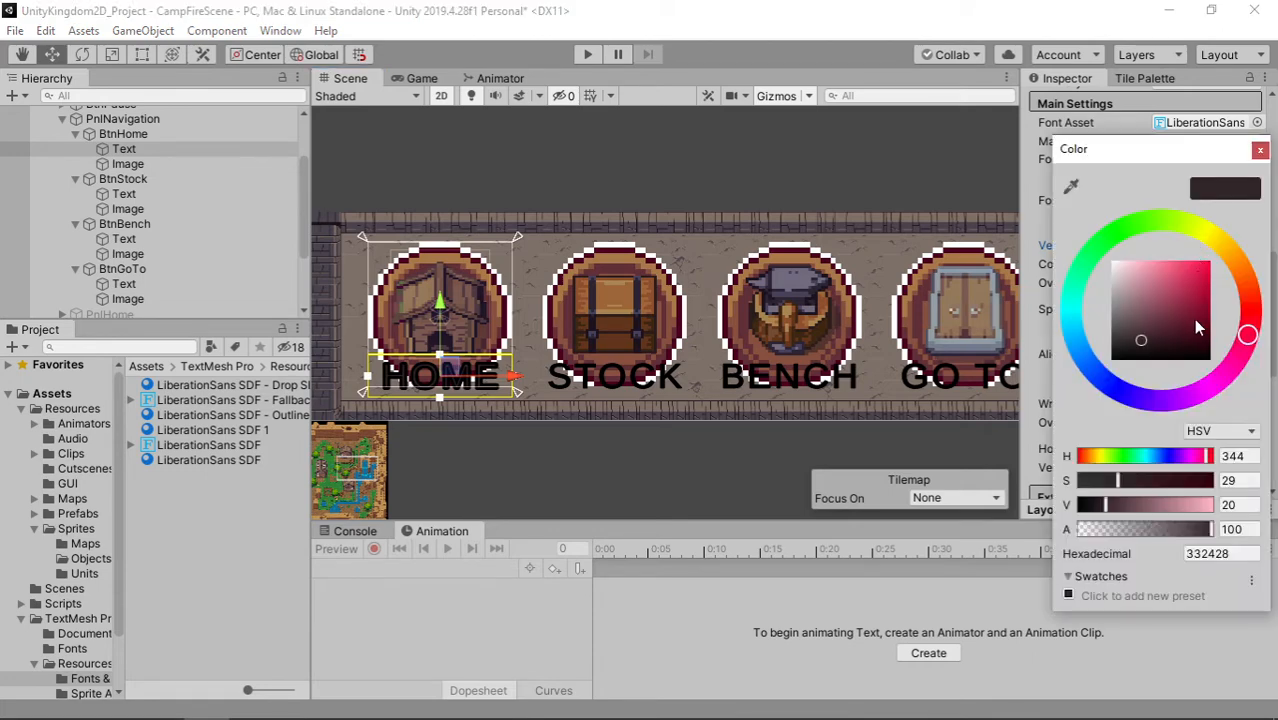
{"action": "left_click", "coordinate": [1122, 333]}
{"action": "left_click_drag", "start_coordinate": [1122, 333], "coordinate": [1108, 342]}
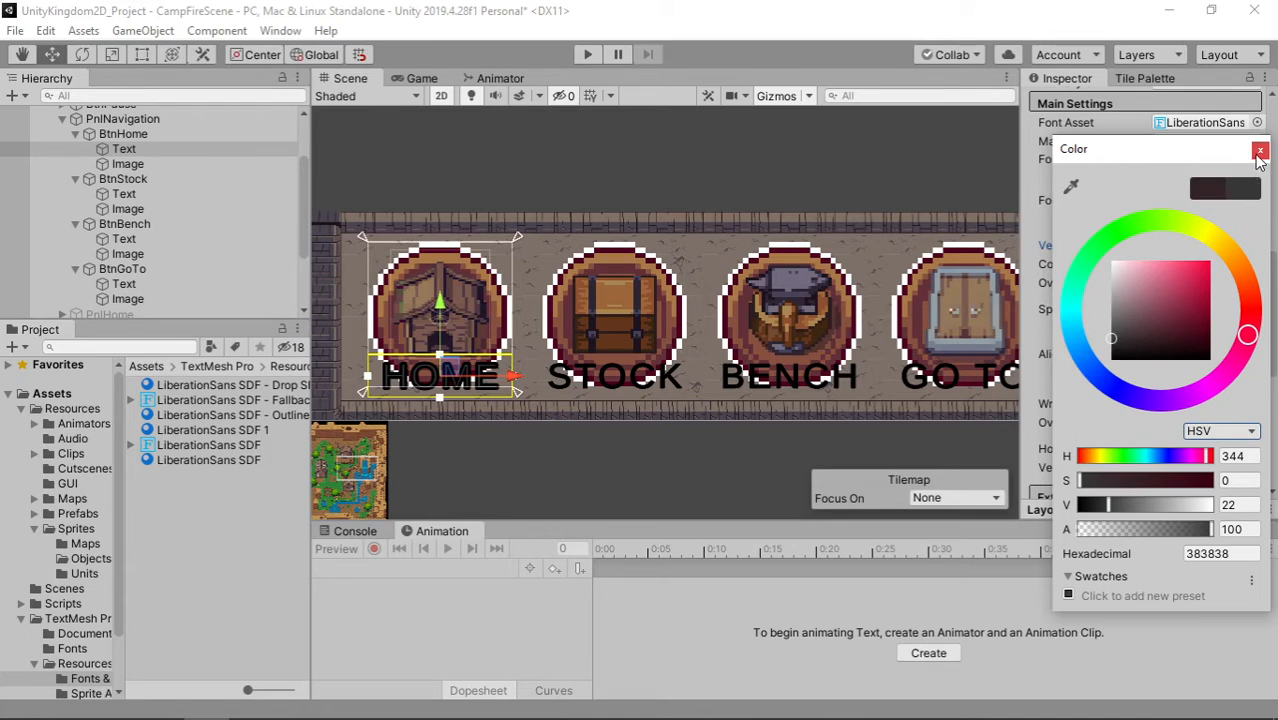
{"action": "left_click", "coordinate": [1260, 151]}
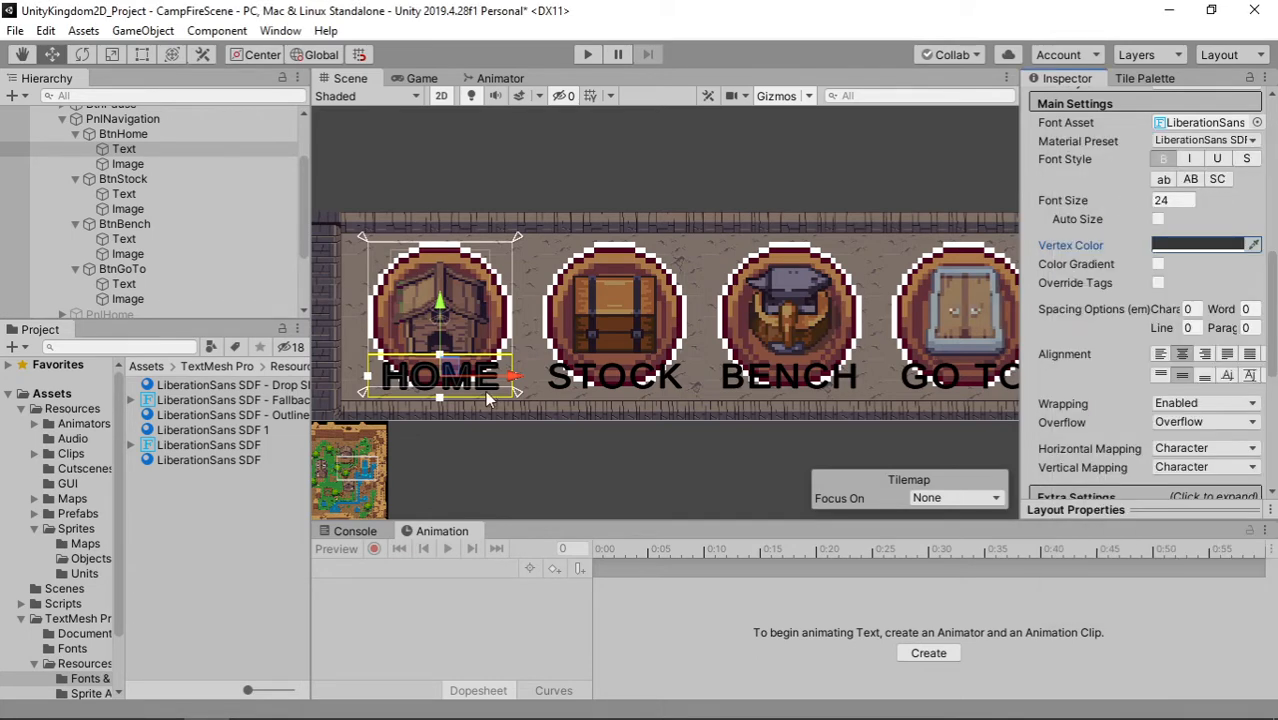
Step: Assign the LiberationSans SDF 1 material preset to the Text objects of BtnStock, BtnBench and BtnGoTo together
{"action": "left_click", "coordinate": [141, 192]}
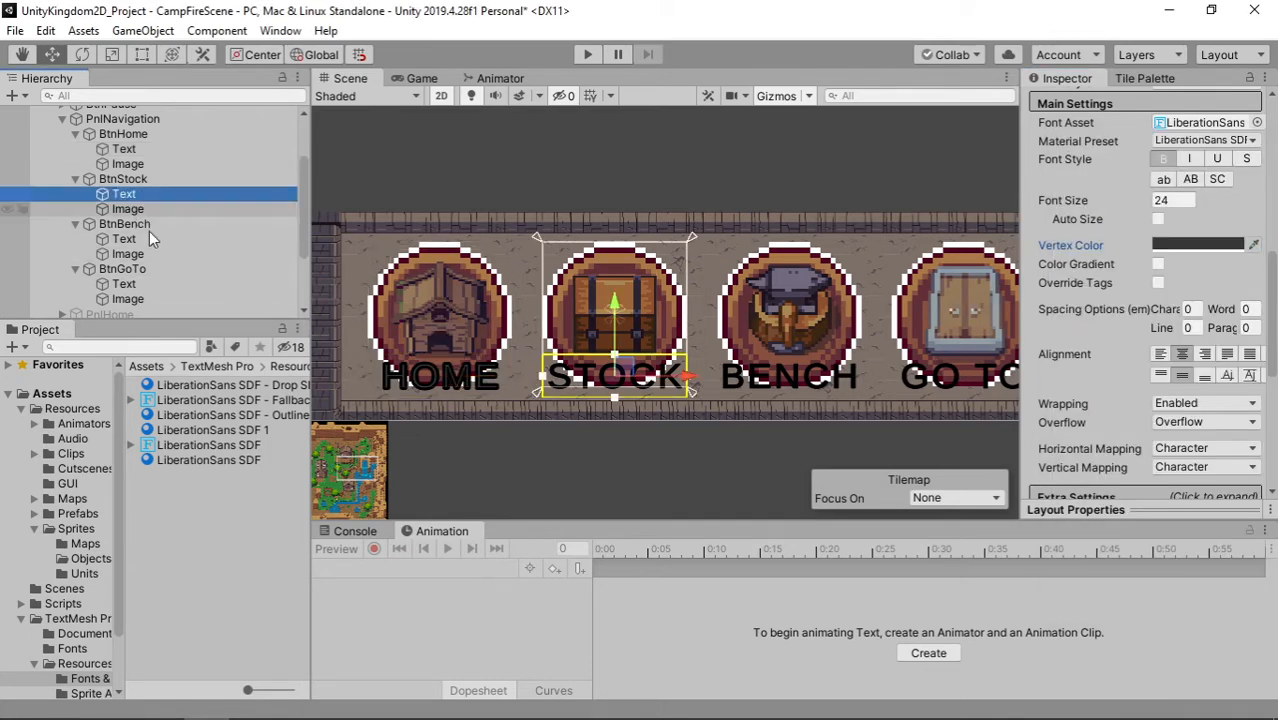
{"action": "left_click", "coordinate": [149, 238], "text": "ctrl"}
{"action": "left_click", "coordinate": [151, 283], "text": "ctrl"}
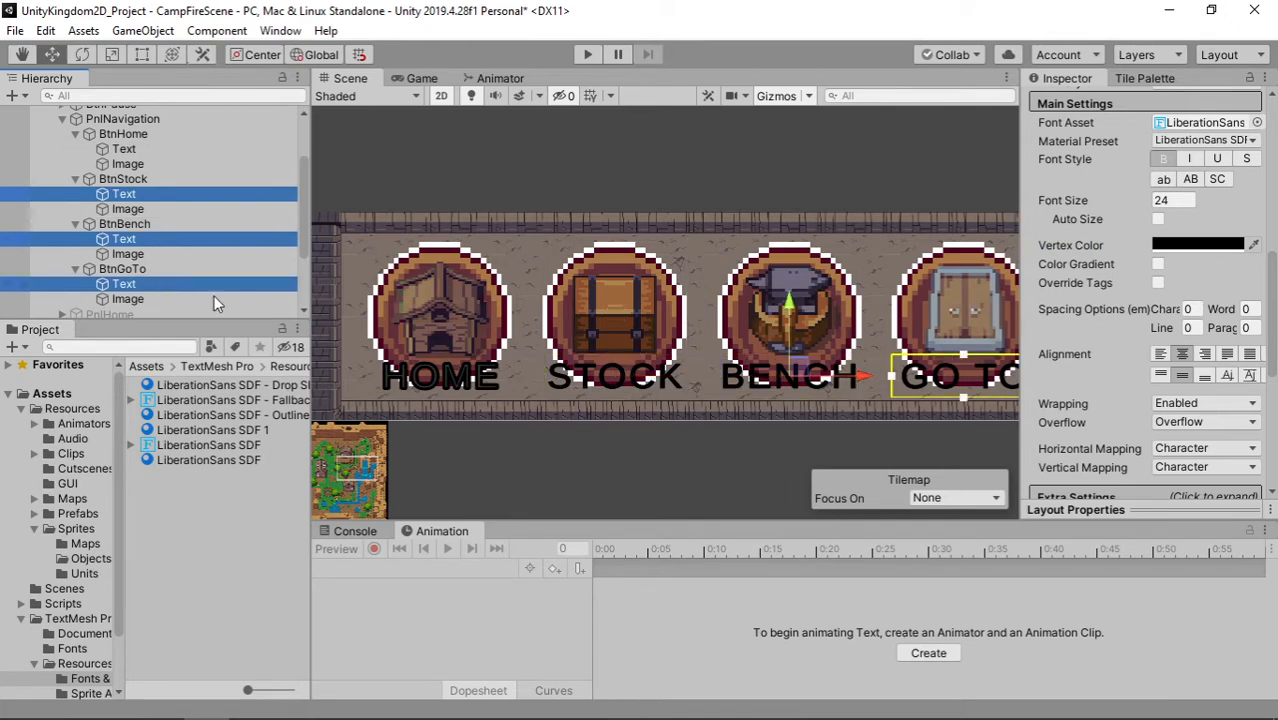
{"action": "left_click", "coordinate": [1191, 137]}
{"action": "left_click", "coordinate": [1175, 220]}
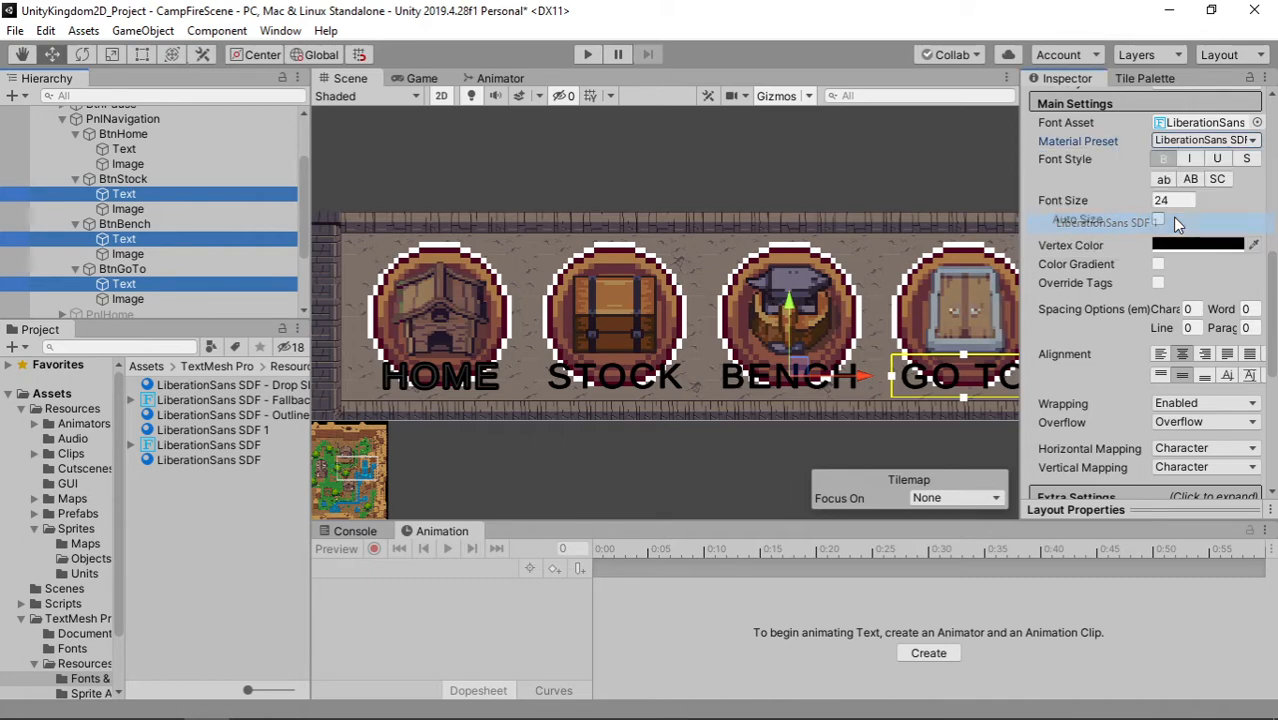
Step: Try to sample the HOME label's grey as the vertex color of the STOCK, BENCH and GO TO texts
{"action": "left_click", "coordinate": [1255, 245]}
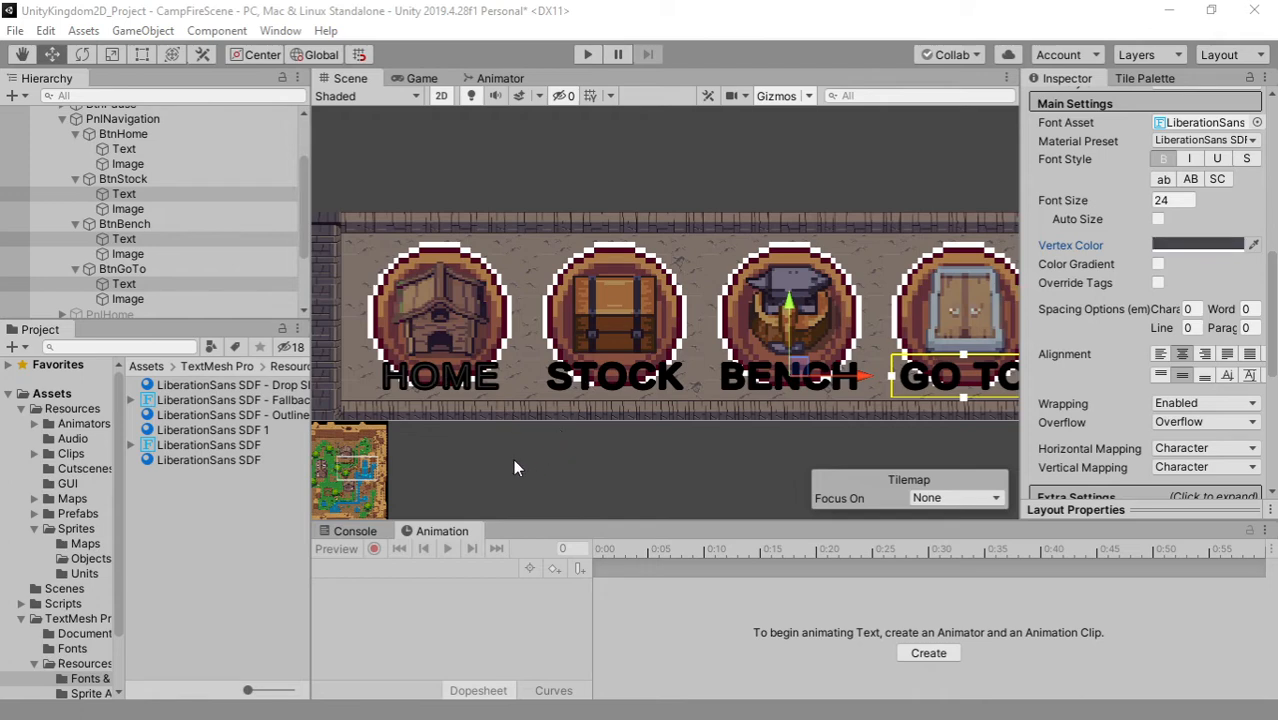
{"action": "scroll", "coordinate": [509, 385], "scroll_direction": "up", "scroll_amount": 5}
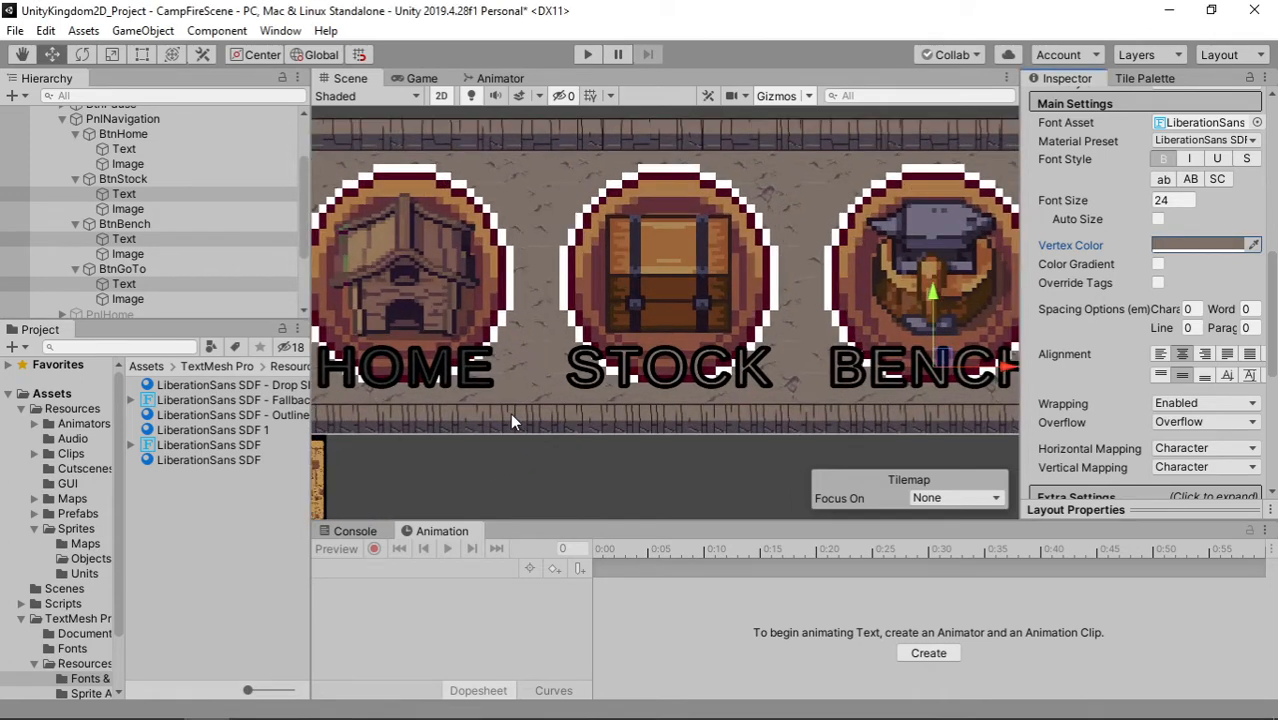
{"action": "scroll", "coordinate": [525, 374], "scroll_direction": "up", "scroll_amount": 2}
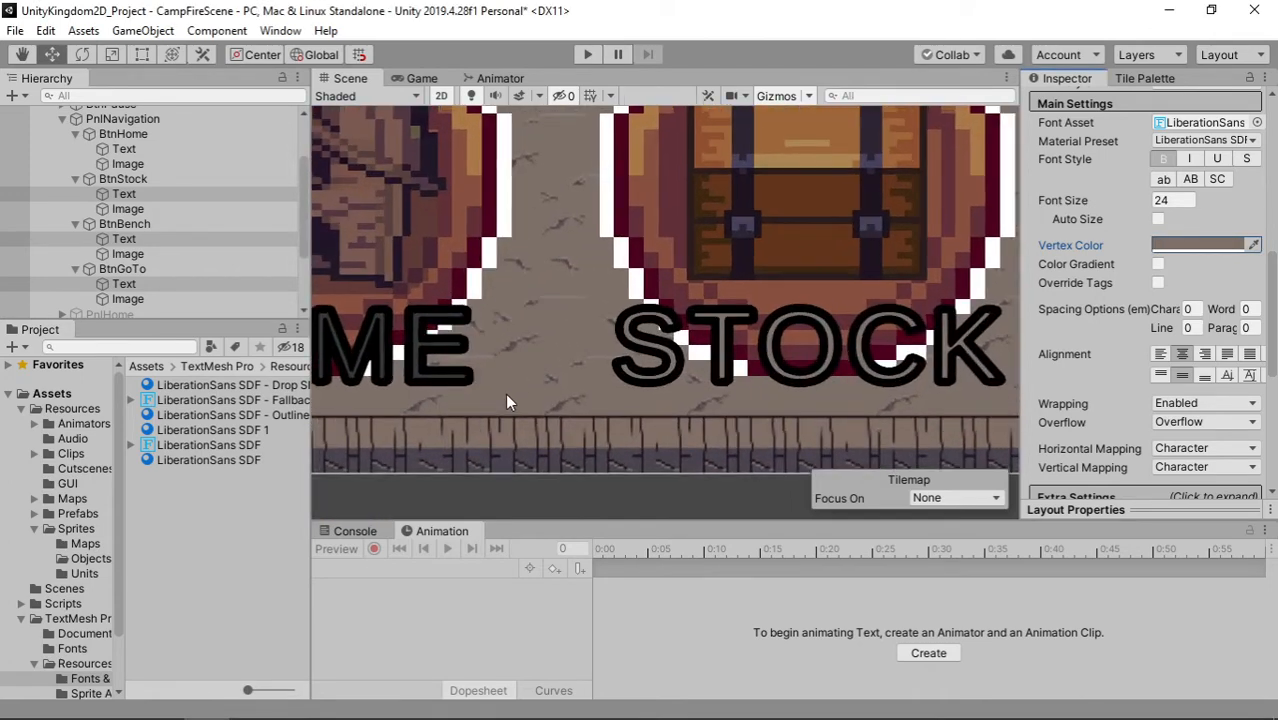
Step: Sample the HOME label's dark grey fill as the vertex color of the BtnStock, BtnBench and BtnGoTo Text objects together
{"action": "middle_click_drag", "start_coordinate": [512, 378], "coordinate": [753, 387]}
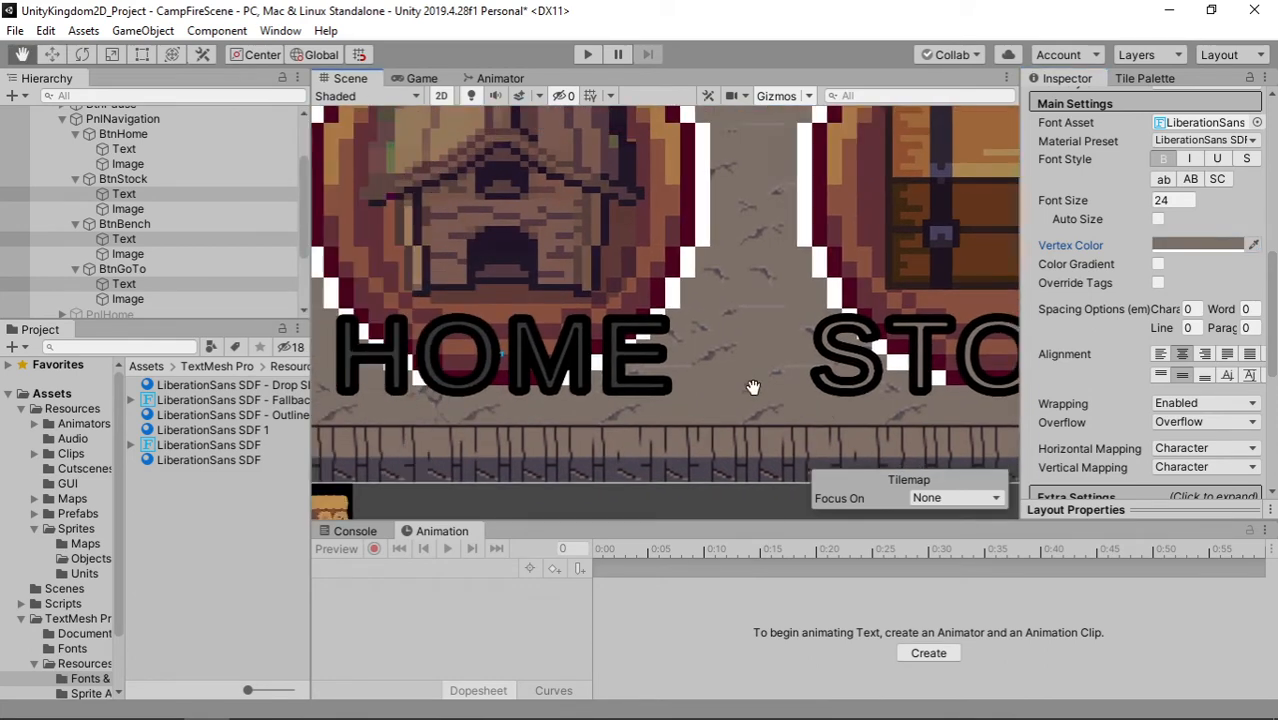
{"action": "scroll", "coordinate": [775, 380], "scroll_direction": "up", "scroll_amount": 5}
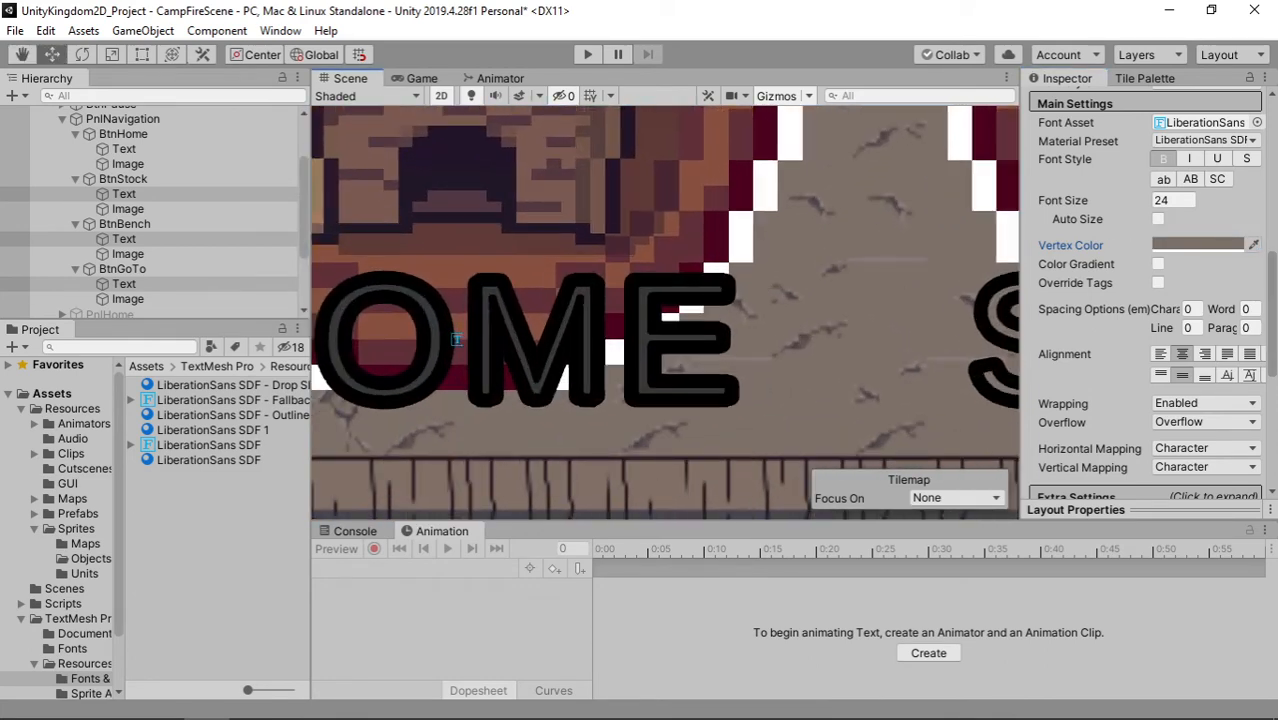
{"action": "left_click", "coordinate": [95, 194]}
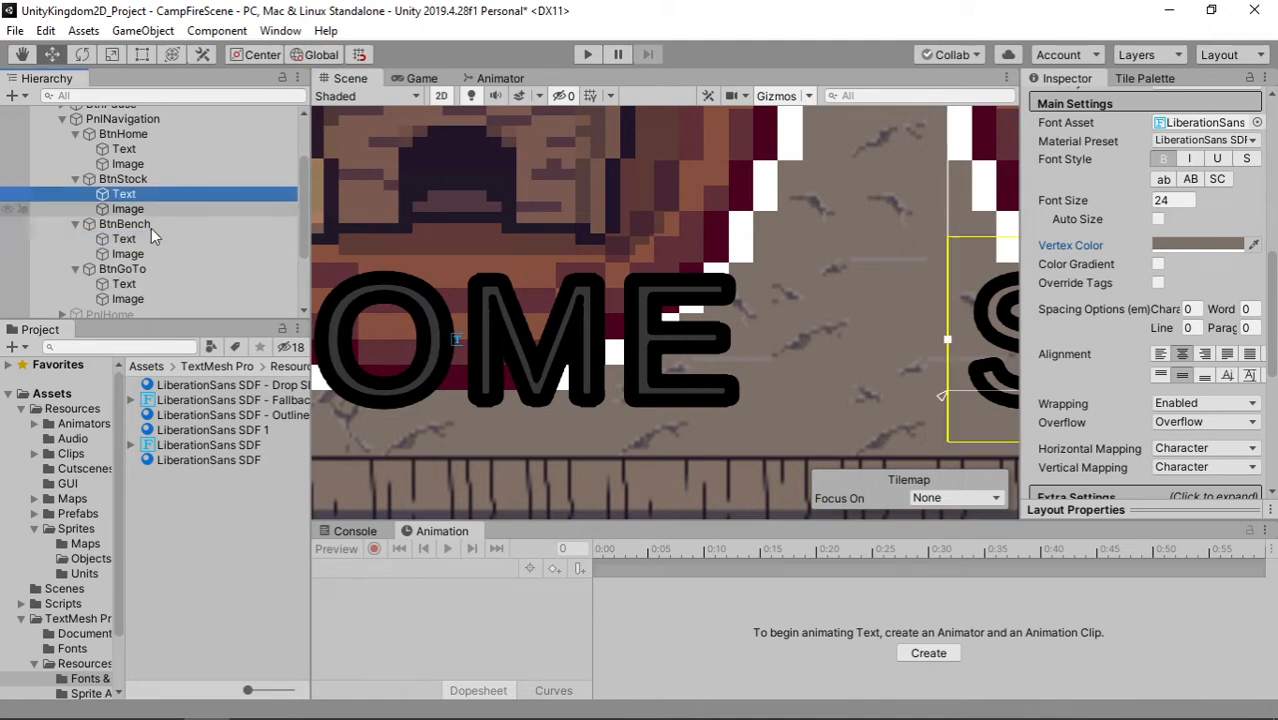
{"action": "left_click", "coordinate": [150, 239], "text": "ctrl"}
{"action": "left_click", "coordinate": [151, 284], "text": "ctrl"}
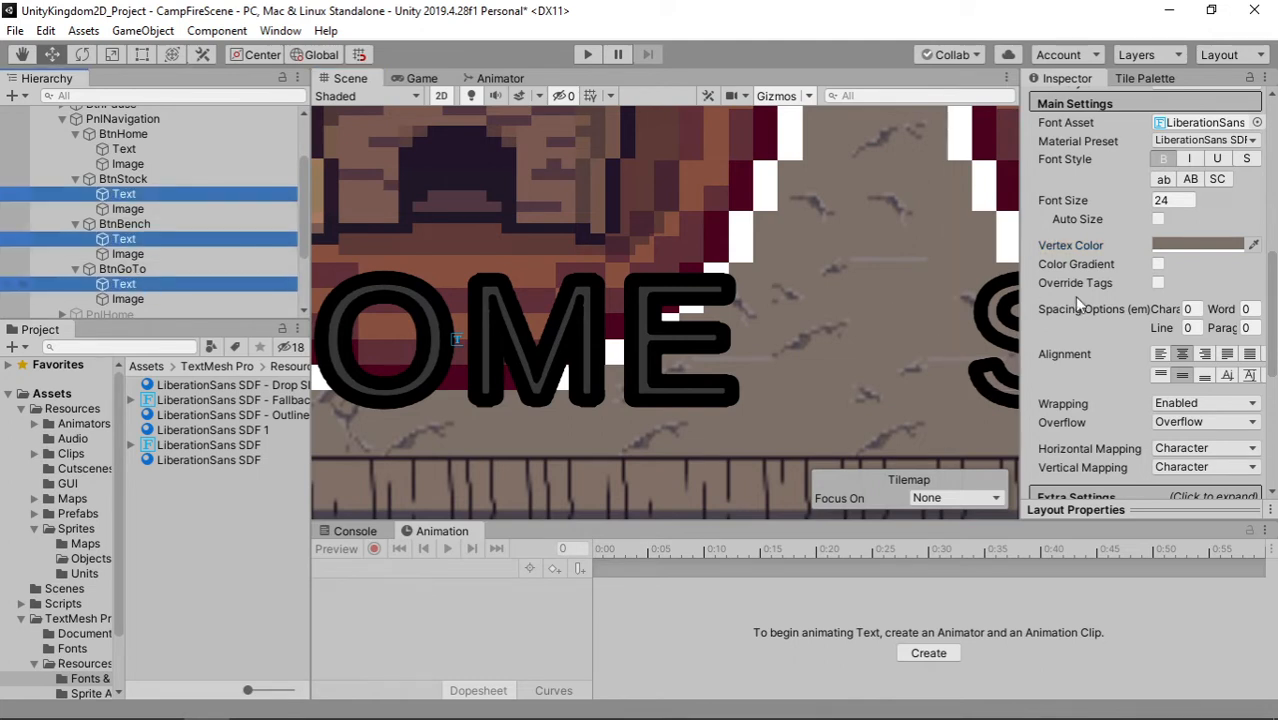
{"action": "left_click", "coordinate": [1252, 245]}
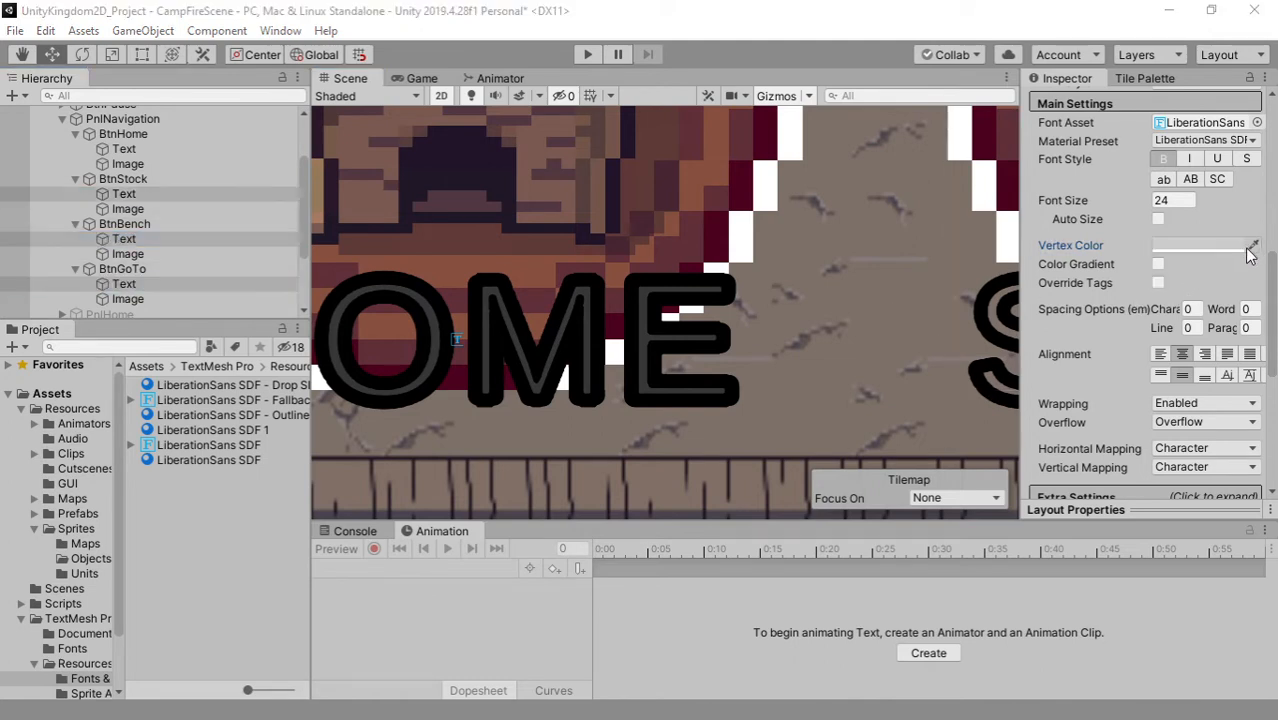
{"action": "left_click", "coordinate": [584, 343]}
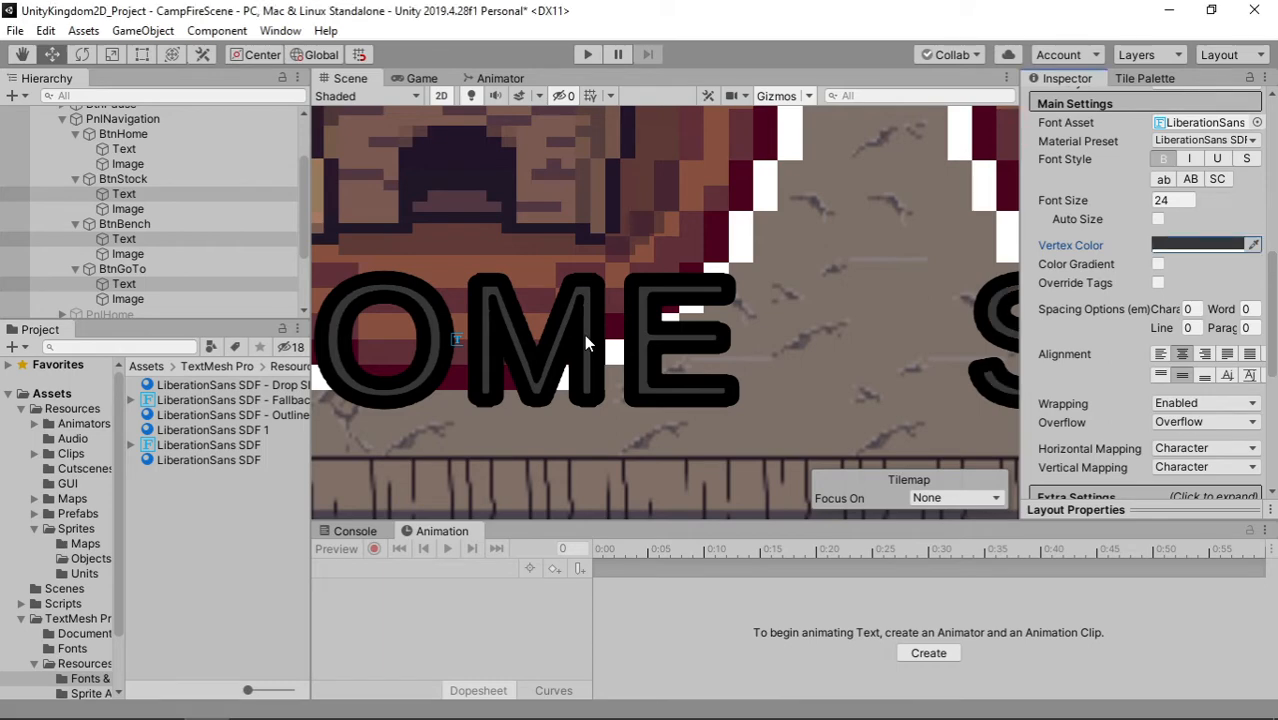
Step: Examine the STOCK label up close and compare all four navigation labels in the Scene view
{"action": "left_click", "coordinate": [205, 195]}
{"action": "key", "text": "f"}
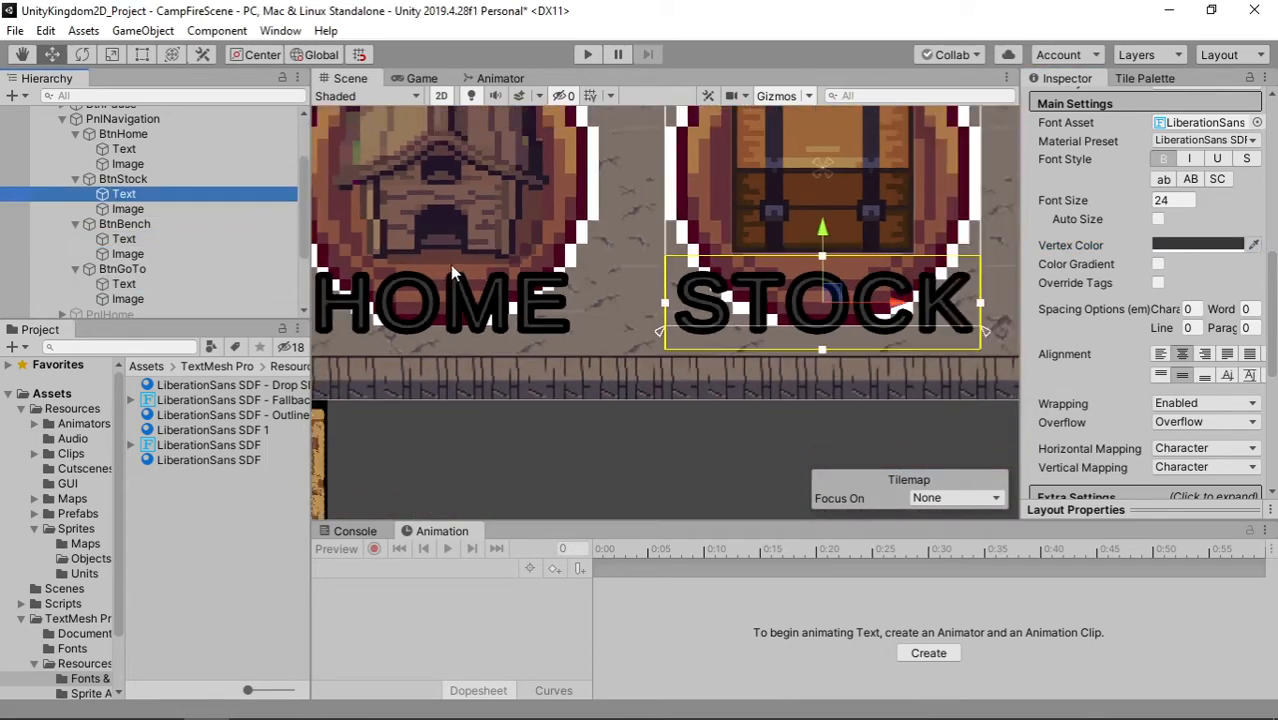
{"action": "scroll", "coordinate": [506, 243], "scroll_direction": "down", "scroll_amount": 7}
{"action": "middle_click_drag", "start_coordinate": [614, 229], "coordinate": [543, 361]}
{"action": "scroll", "coordinate": [543, 361], "scroll_direction": "down", "scroll_amount": 7}
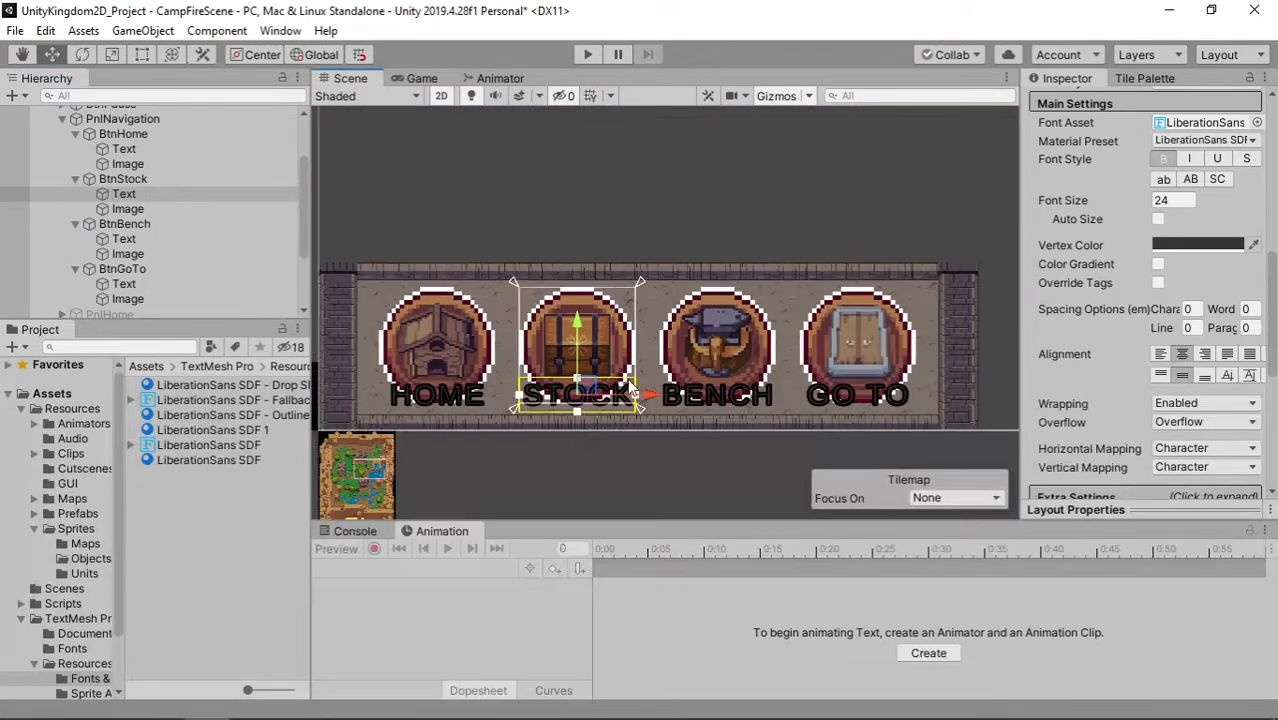
{"action": "middle_click_drag", "start_coordinate": [640, 383], "coordinate": [616, 357]}
{"action": "left_click", "coordinate": [601, 193]}
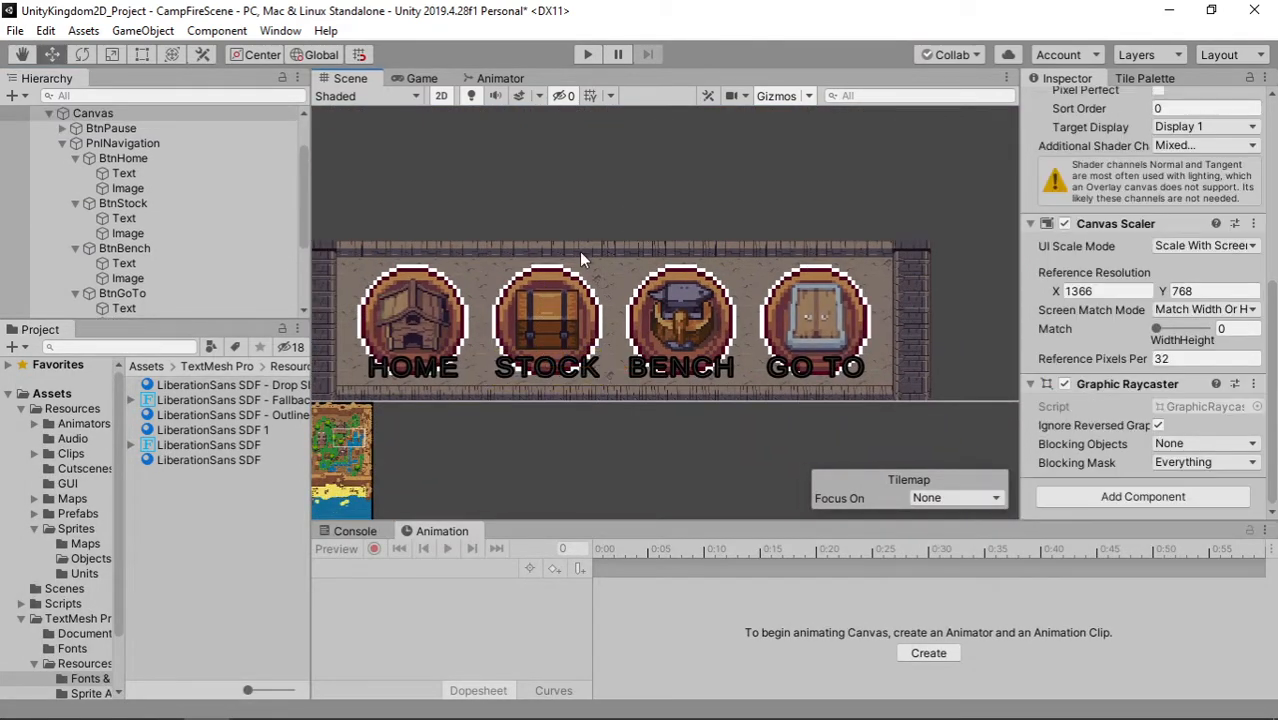
{"action": "scroll", "coordinate": [621, 313], "scroll_direction": "down", "scroll_amount": 3}
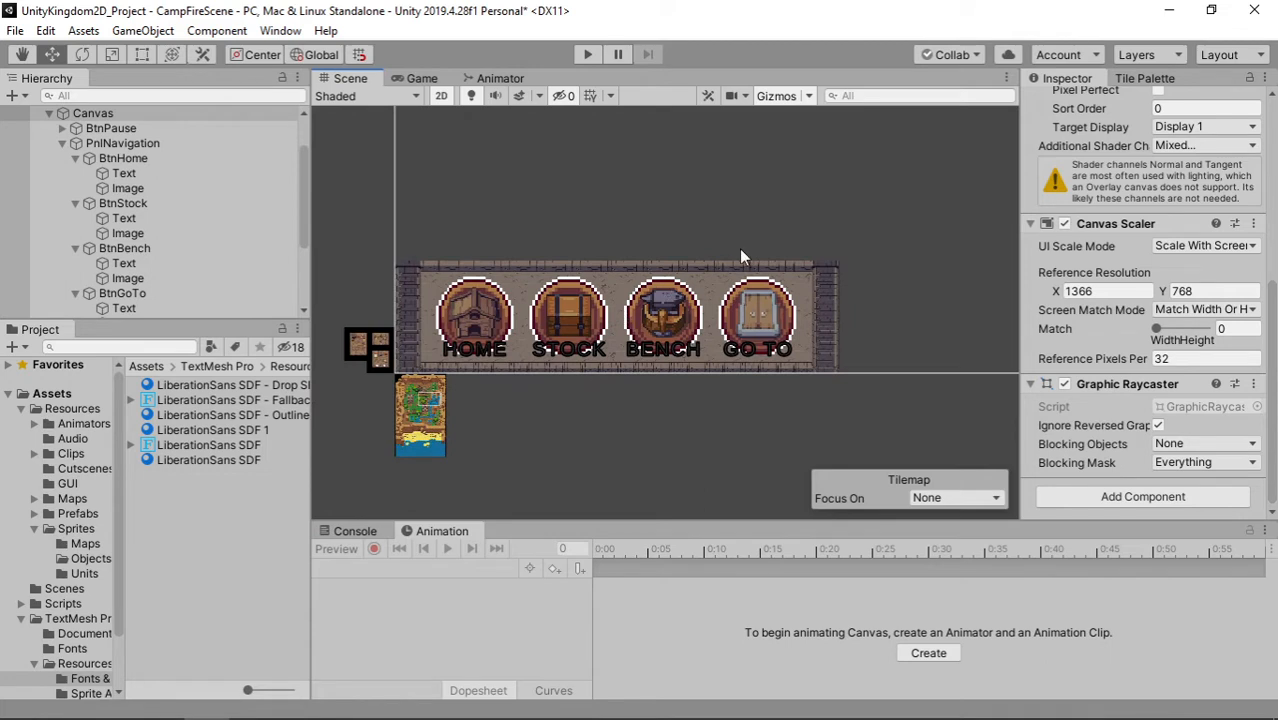
{"action": "middle_click_drag", "start_coordinate": [751, 235], "coordinate": [661, 381]}
{"action": "scroll", "coordinate": [717, 282], "scroll_direction": "down", "scroll_amount": 7}
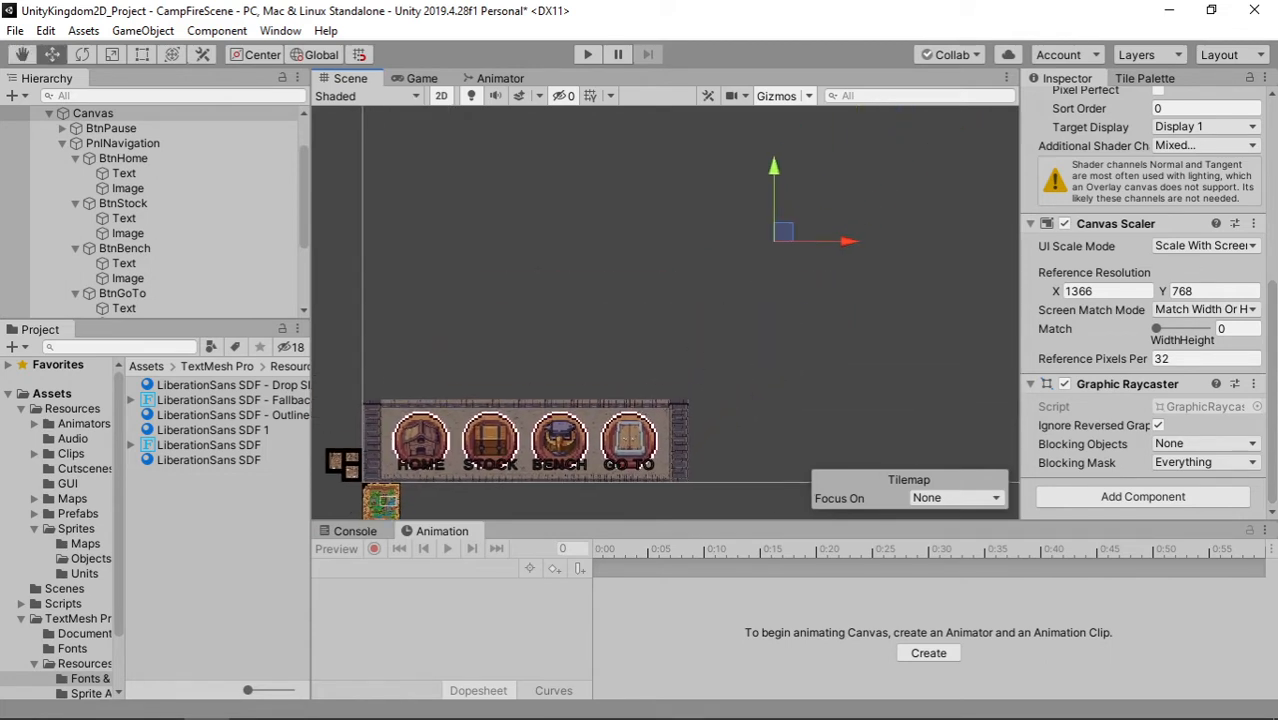
Step: Collapse the four navigation buttons in the object tree and activate the PnlHome panel
{"action": "key", "text": "alt+Tab"}
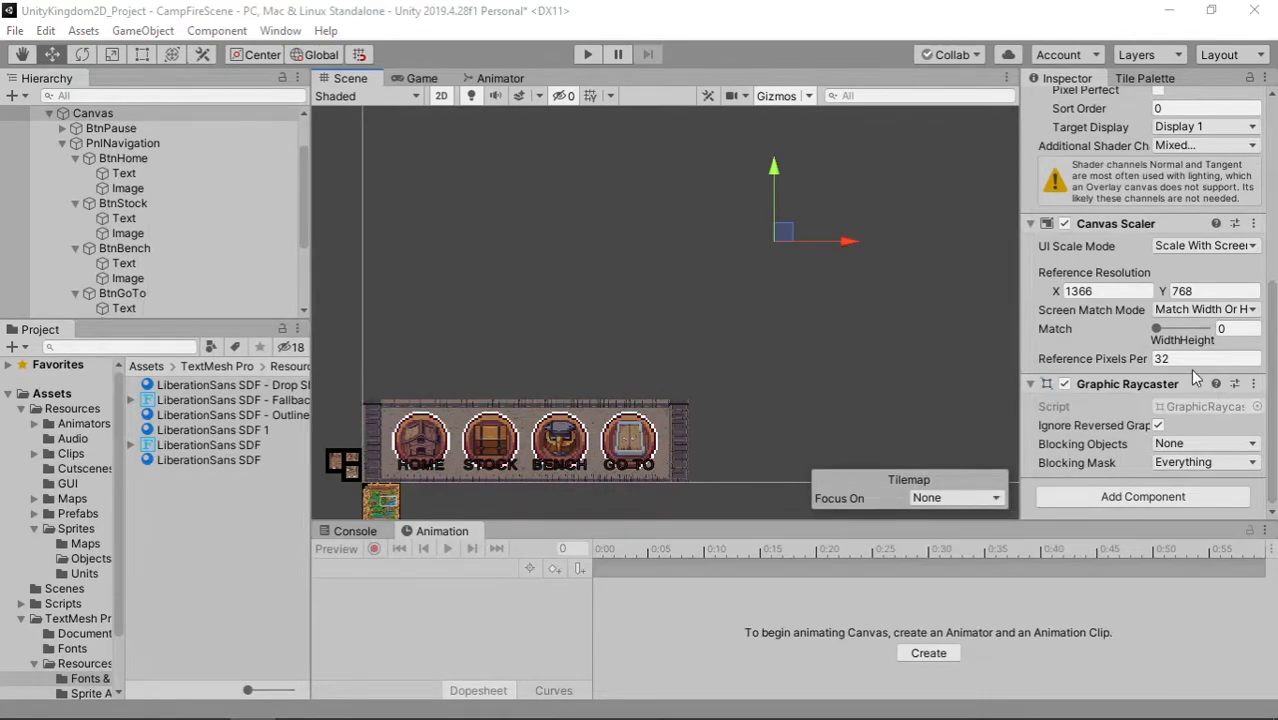
{"action": "left_click", "coordinate": [75, 187]}
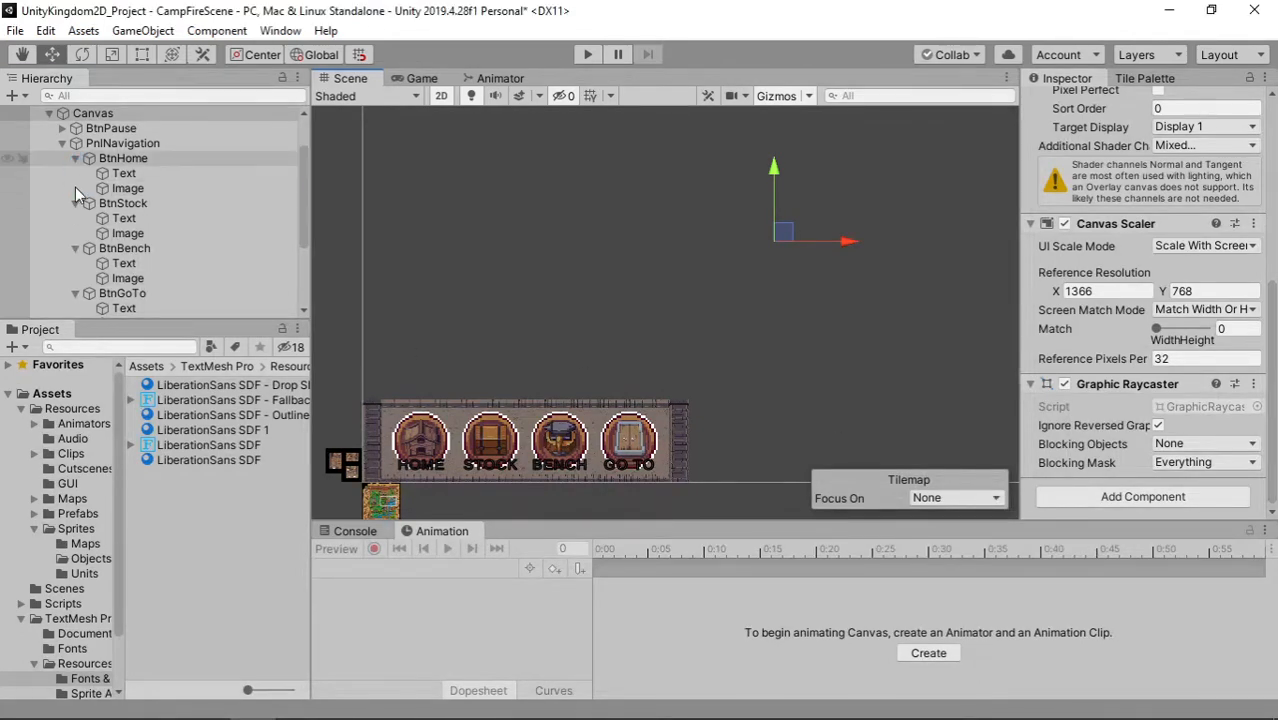
{"action": "left_click", "coordinate": [72, 158]}
{"action": "left_click", "coordinate": [74, 175]}
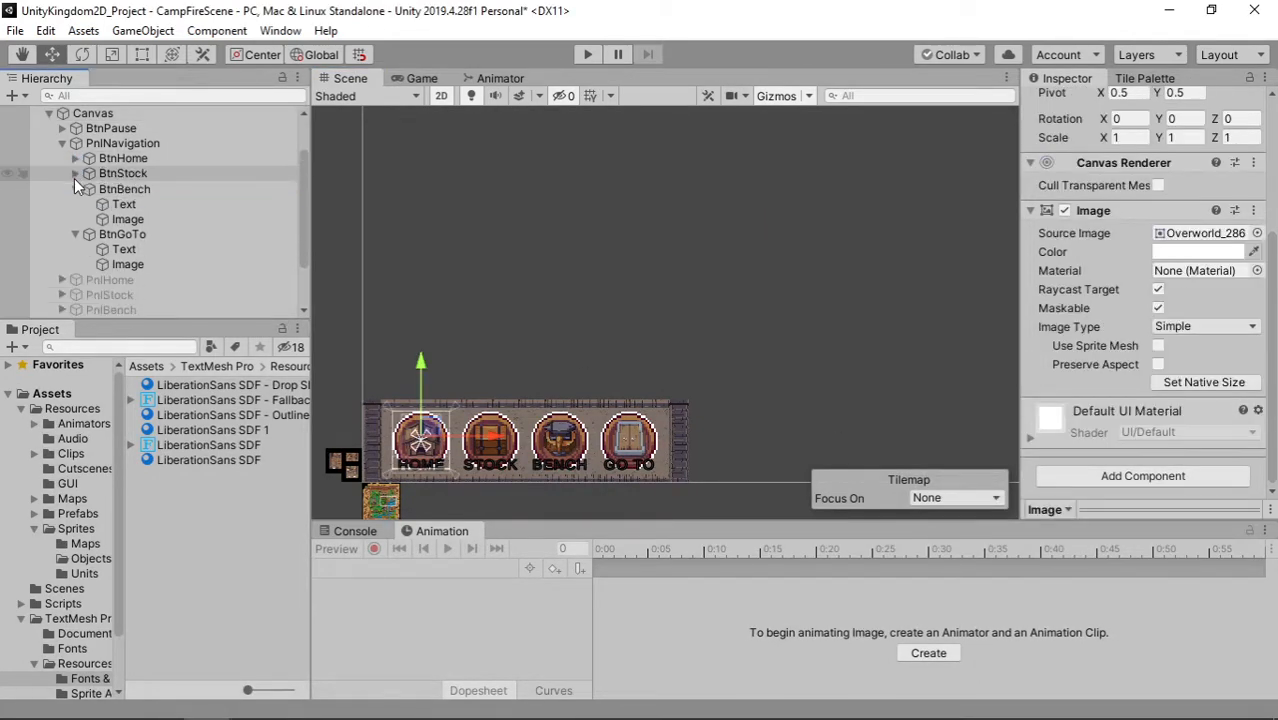
{"action": "left_click", "coordinate": [73, 190]}
{"action": "left_click", "coordinate": [74, 203]}
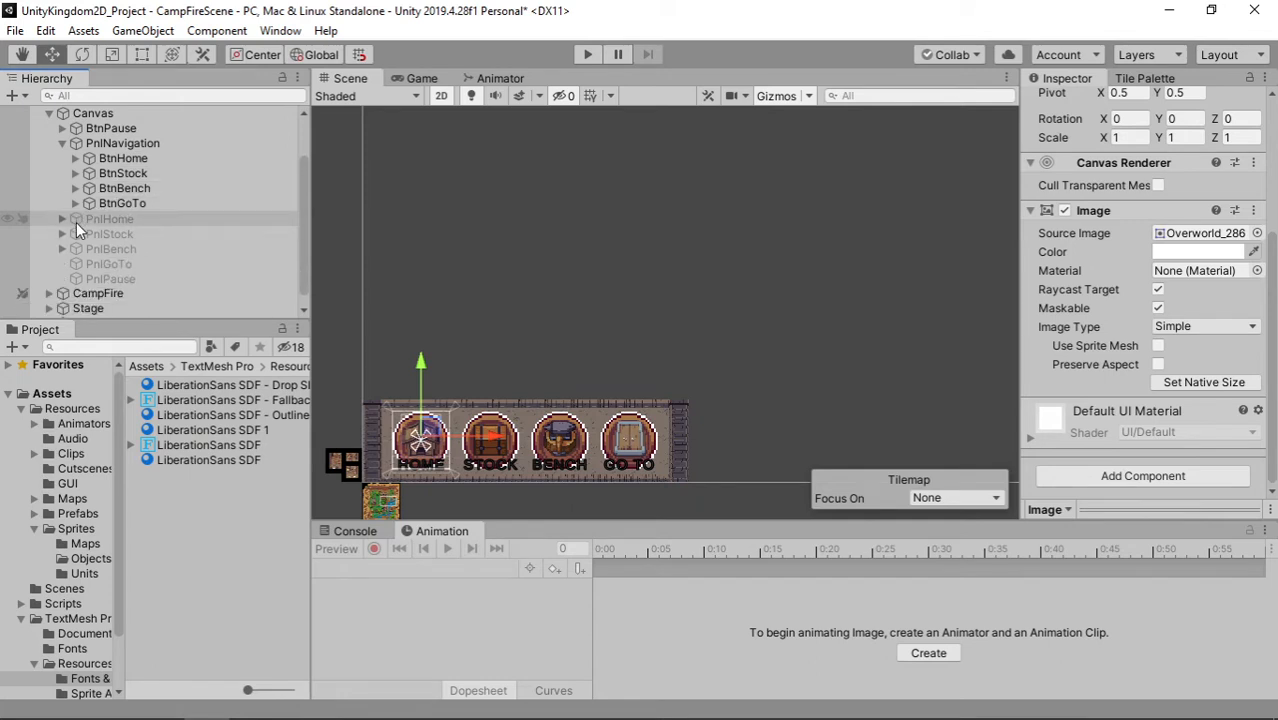
{"action": "left_click", "coordinate": [88, 220]}
{"action": "scroll", "coordinate": [1115, 130], "scroll_direction": "up", "scroll_amount": 3}
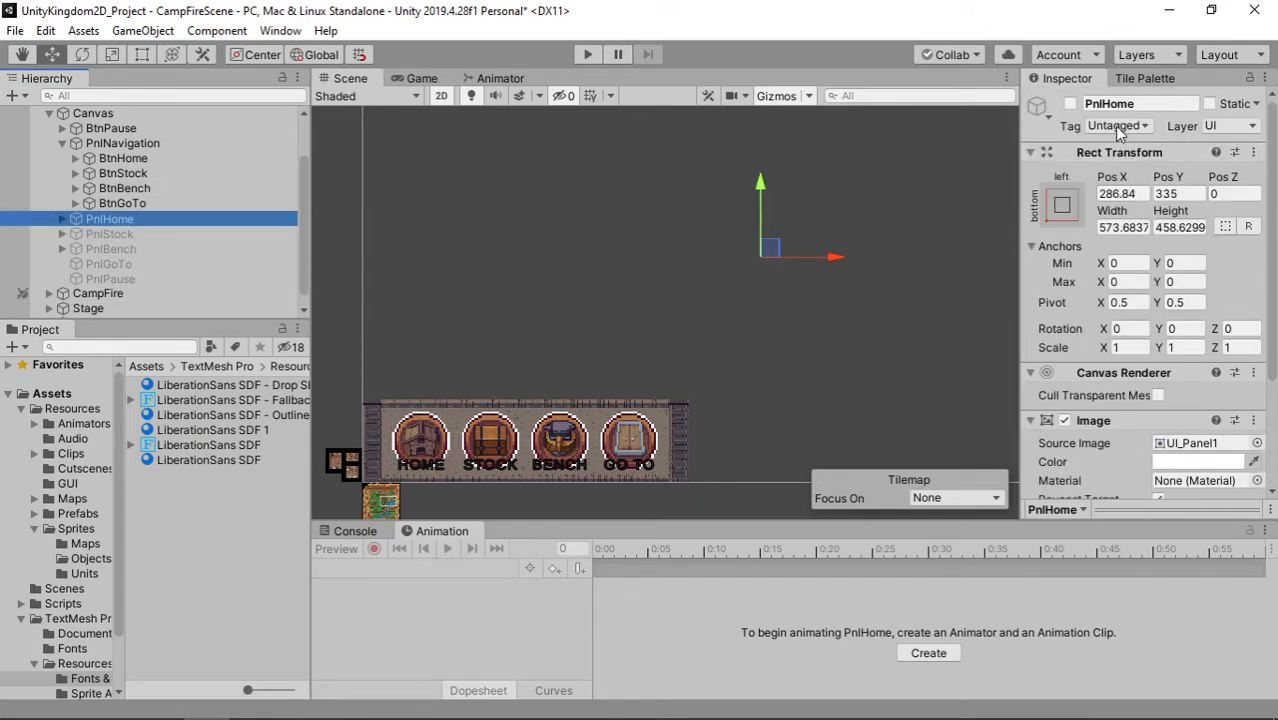
{"action": "left_click", "coordinate": [1070, 104]}
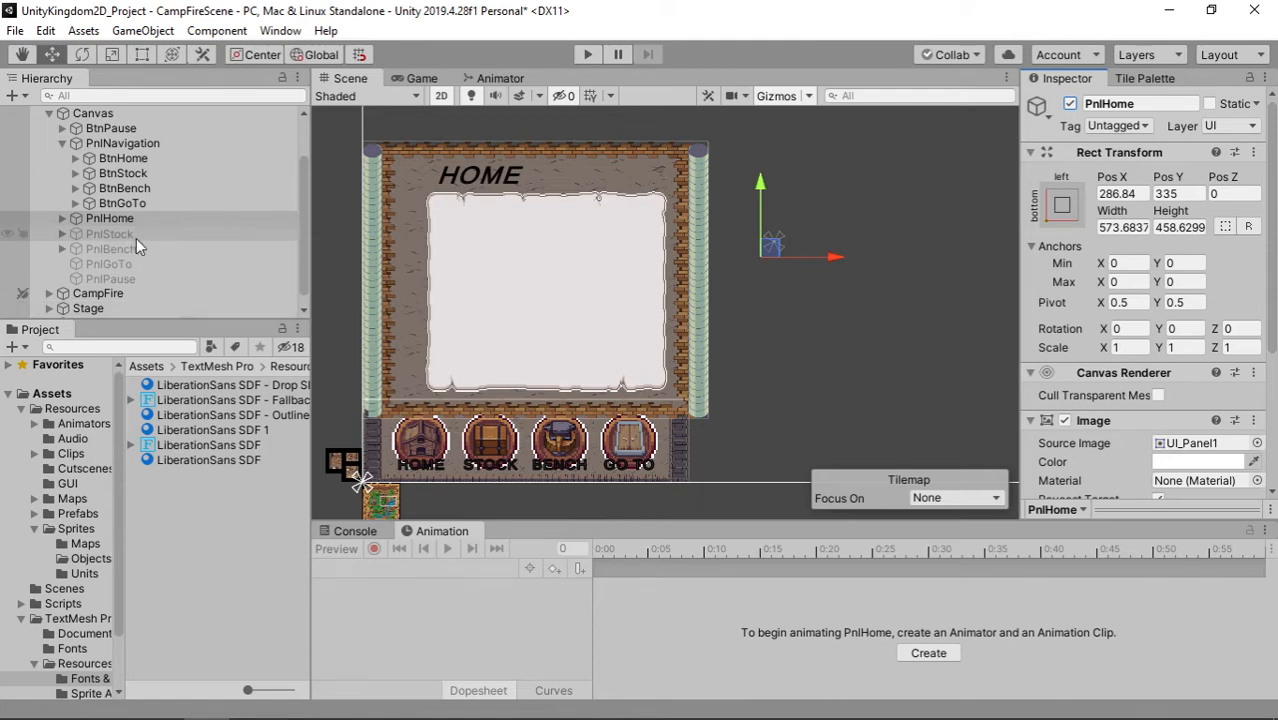
Step: Duplicate BtnHome and move the copy out of PnlNavigation to sit directly under Canvas, after BtnPause
{"action": "left_click", "coordinate": [149, 163]}
{"action": "key", "text": "ctrl+d"}
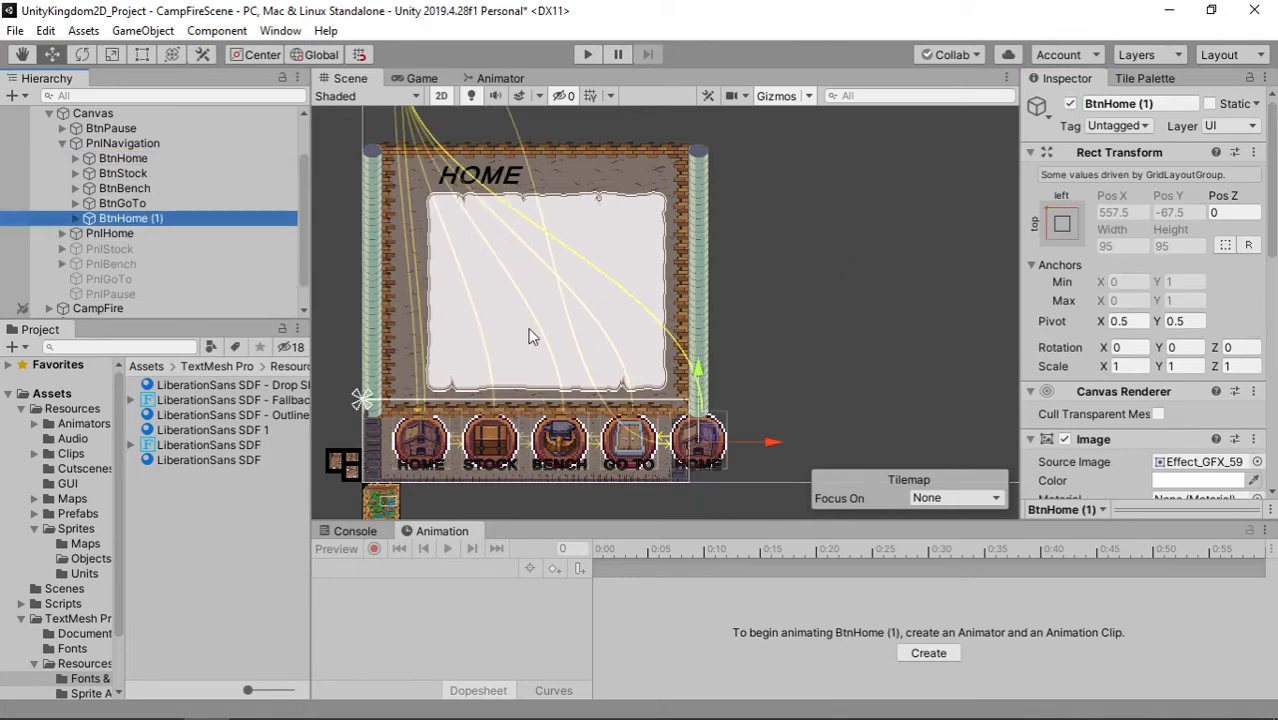
{"action": "left_click_drag", "start_coordinate": [142, 220], "coordinate": [136, 139]}
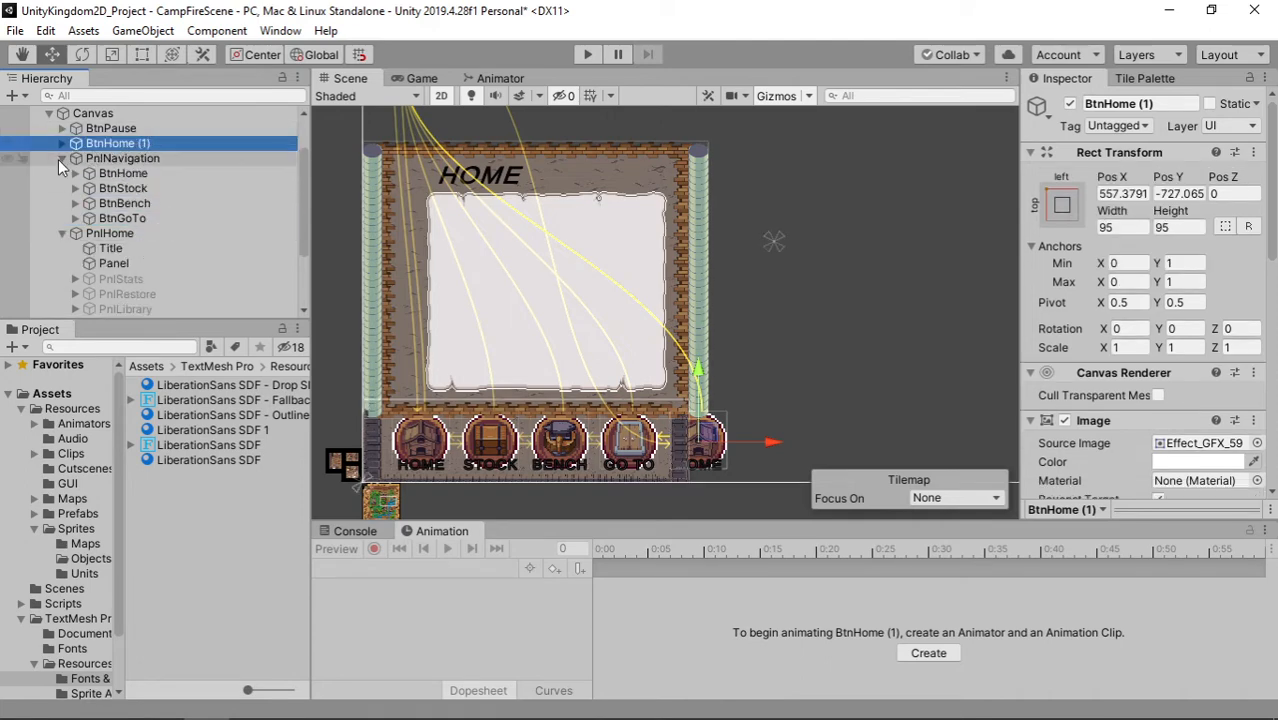
Step: Collapse PnlNavigation and rename the BtnHome copy as BtnStats
{"action": "left_click", "coordinate": [59, 160]}
{"action": "left_click", "coordinate": [117, 145]}
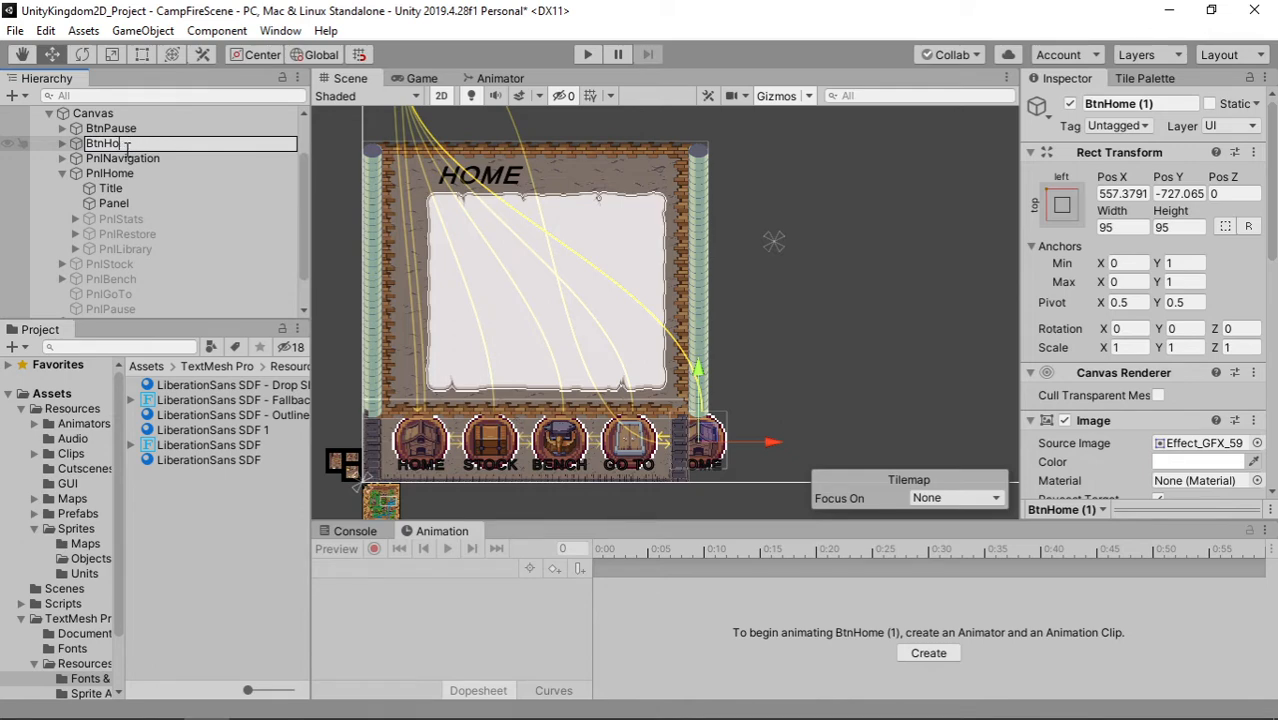
{"action": "type", "text": "Btns"}
{"action": "key", "text": "BackSpace"}
{"action": "key", "text": "BackSpace"}
{"action": "type", "text": "Stats"}
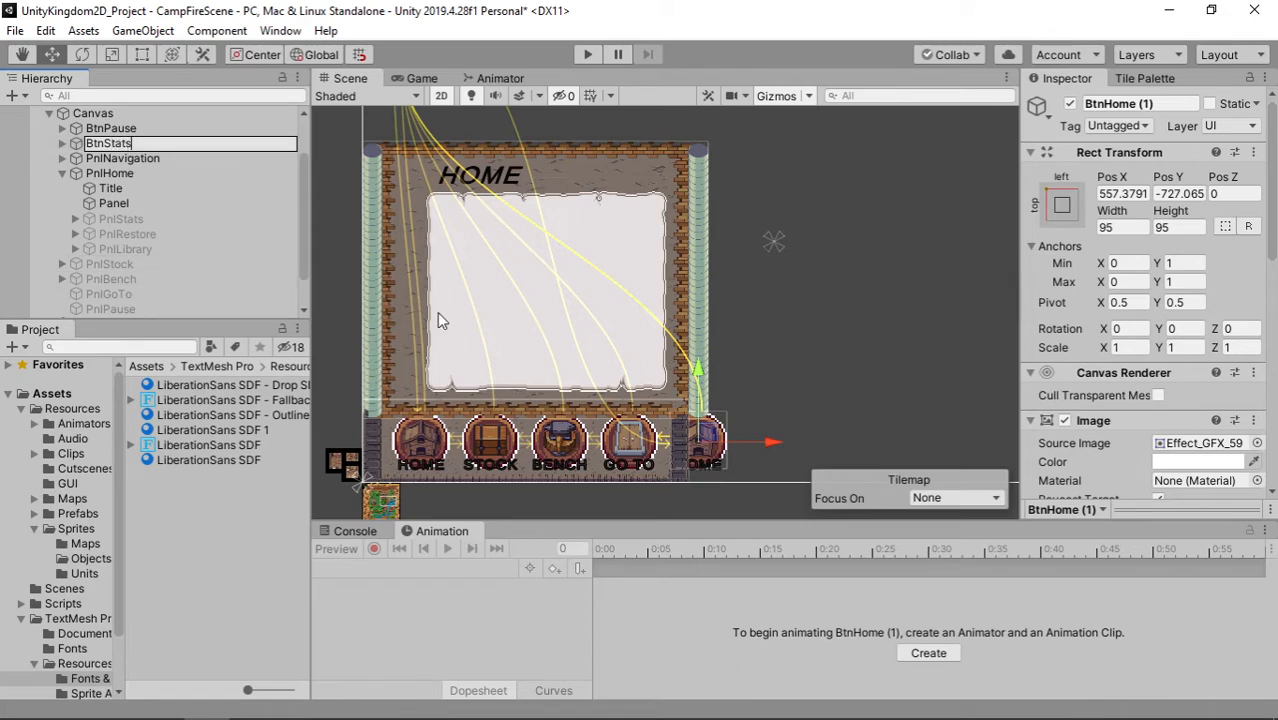
{"action": "key", "text": "Return"}
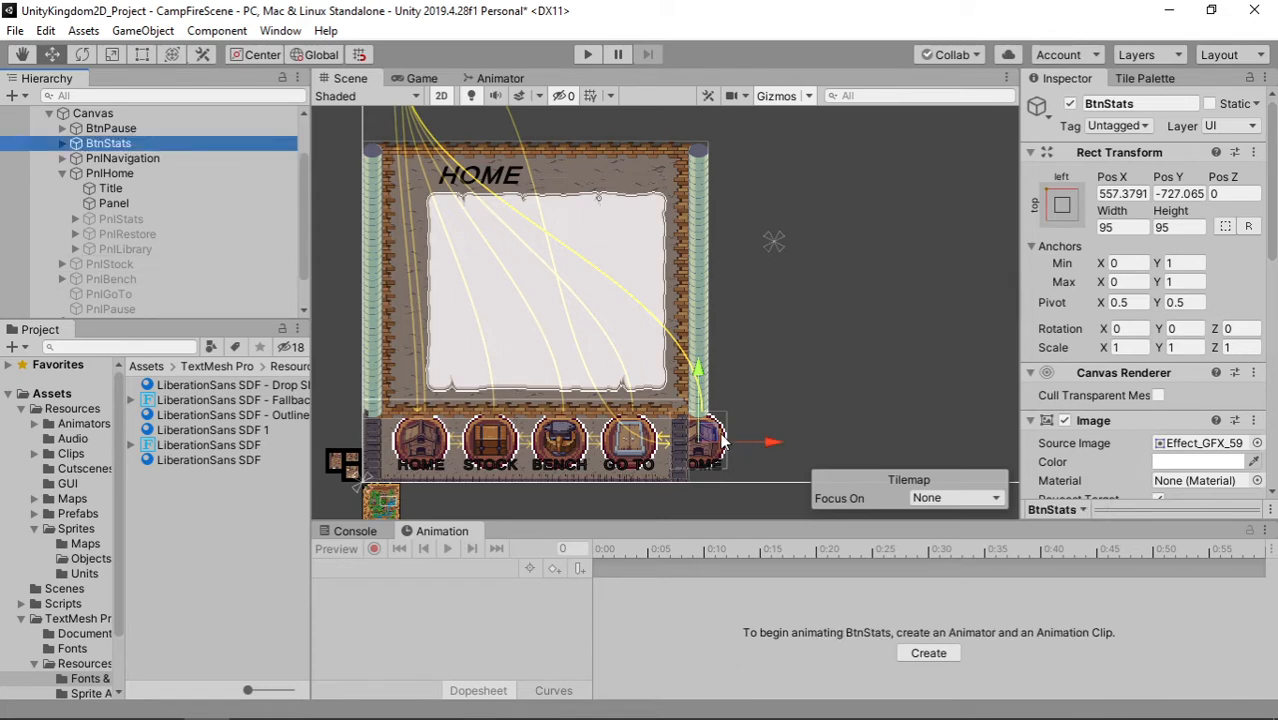
Step: Place BtnStats at the Home panel's upper-left corner, at about X 101, Y -322, and order it after PnlPause under Canvas
{"action": "left_click_drag", "start_coordinate": [705, 432], "coordinate": [438, 205]}
{"action": "left_click_drag", "start_coordinate": [110, 142], "coordinate": [127, 270]}
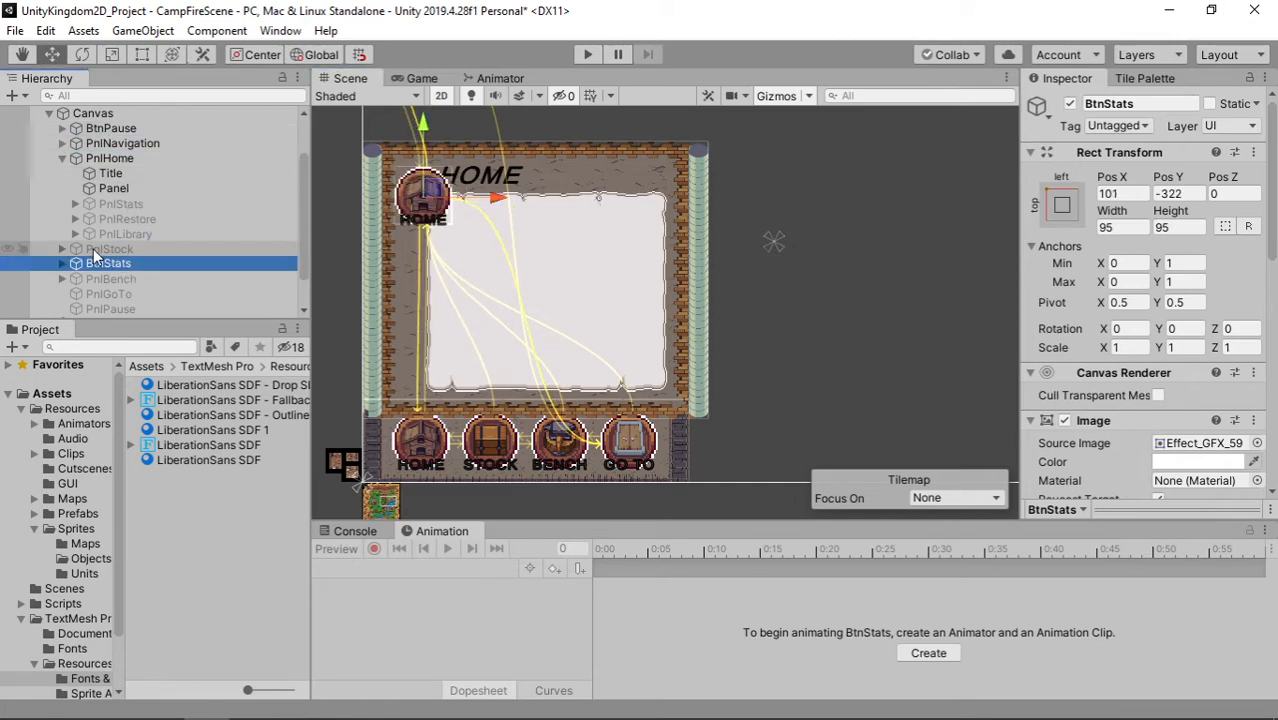
{"action": "scroll", "coordinate": [95, 243], "scroll_direction": "down", "scroll_amount": 1}
{"action": "left_click_drag", "start_coordinate": [110, 220], "coordinate": [115, 280]}
{"action": "scroll", "coordinate": [465, 248], "scroll_direction": "up", "scroll_amount": 4}
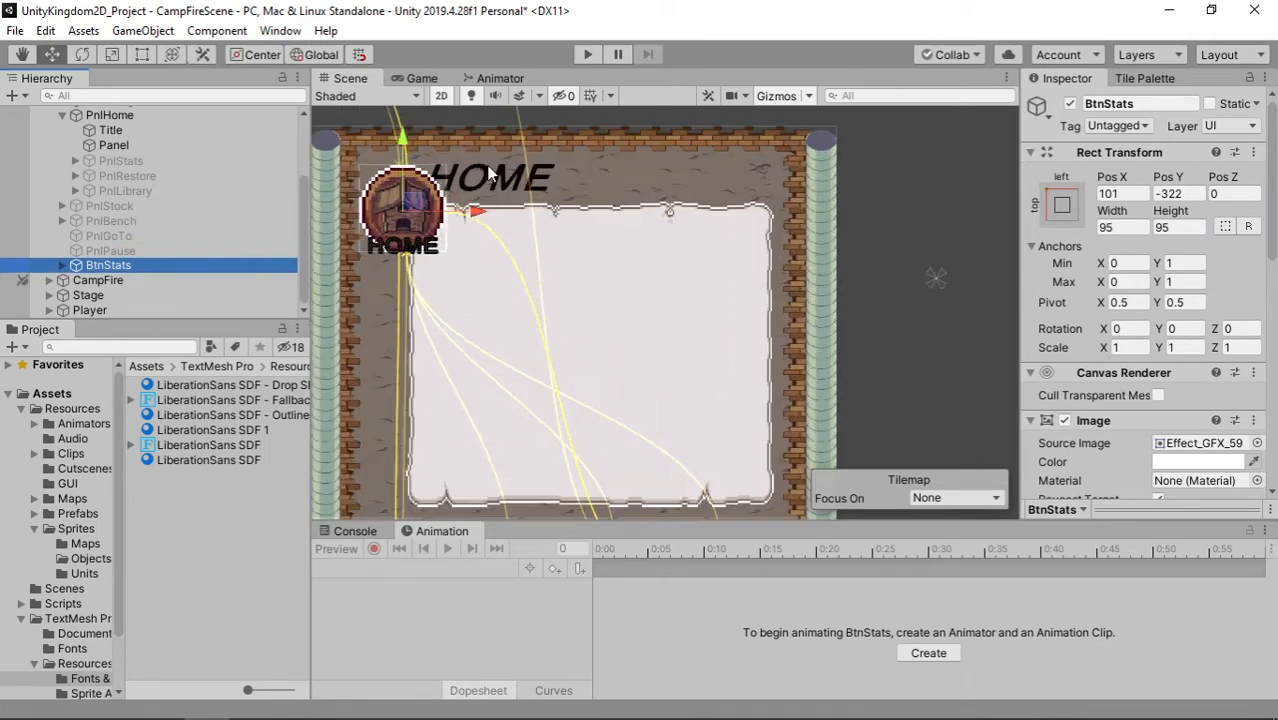
Step: Try a width of 90 and a height of 85 for BtnStats, and undo both size changes
{"action": "scroll", "coordinate": [466, 266], "scroll_direction": "down", "scroll_amount": 3}
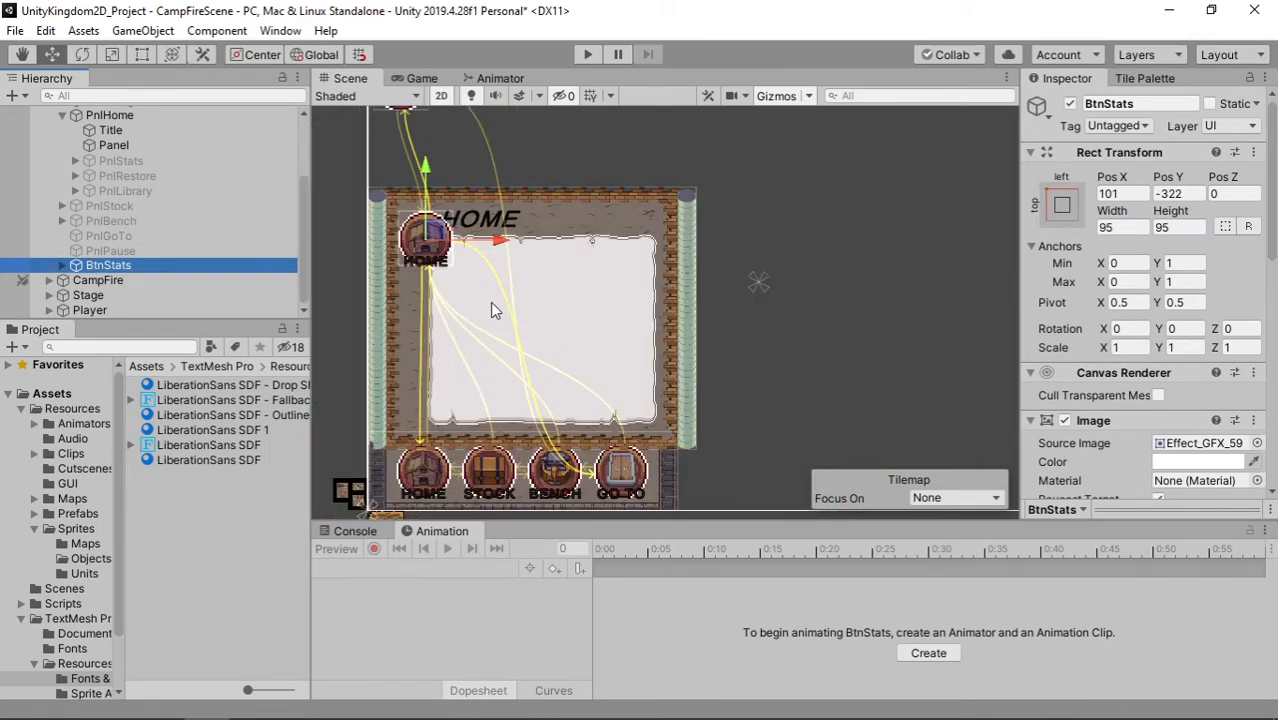
{"action": "scroll", "coordinate": [490, 302], "scroll_direction": "up", "scroll_amount": 4}
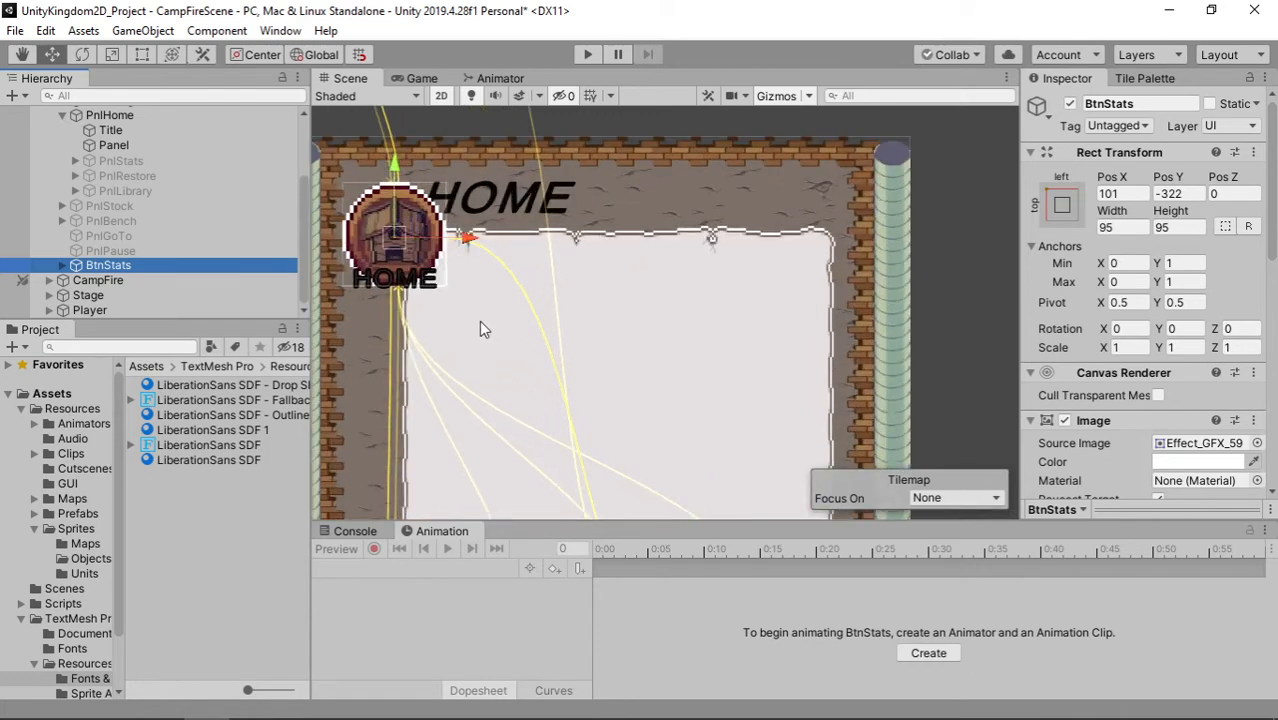
{"action": "left_click", "coordinate": [1128, 228]}
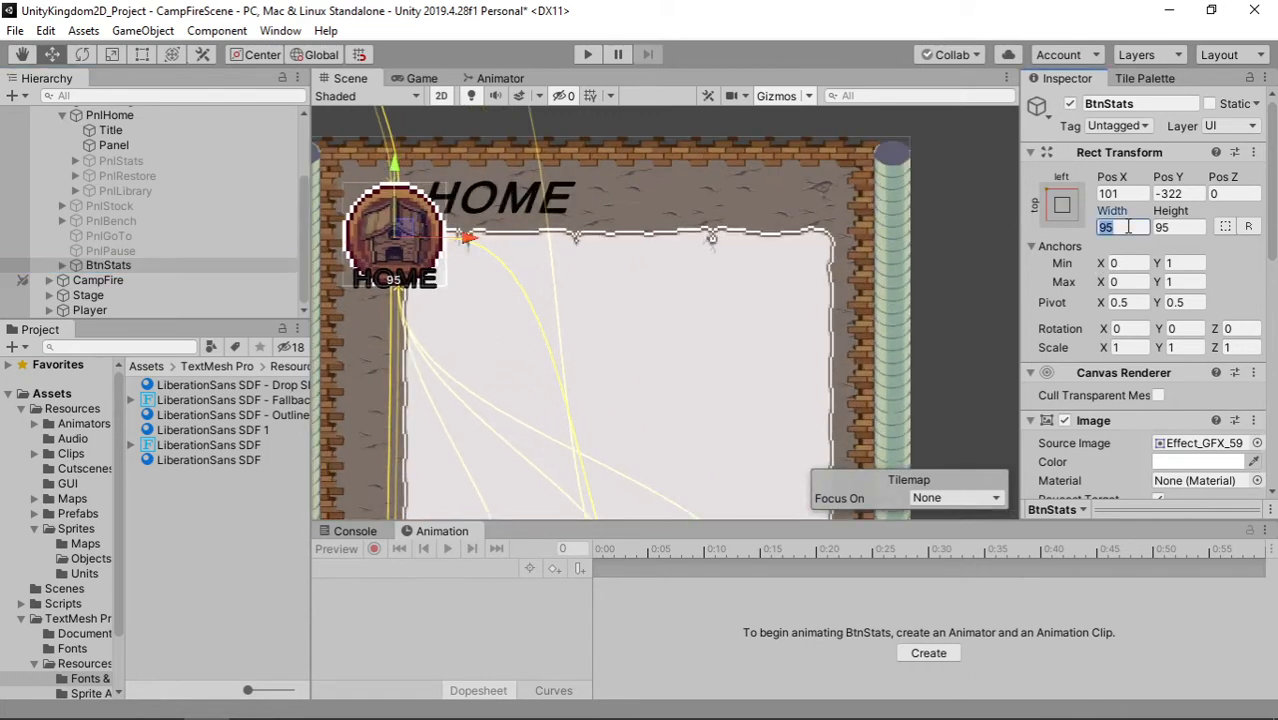
{"action": "type", "text": "90"}
{"action": "left_click", "coordinate": [1183, 227]}
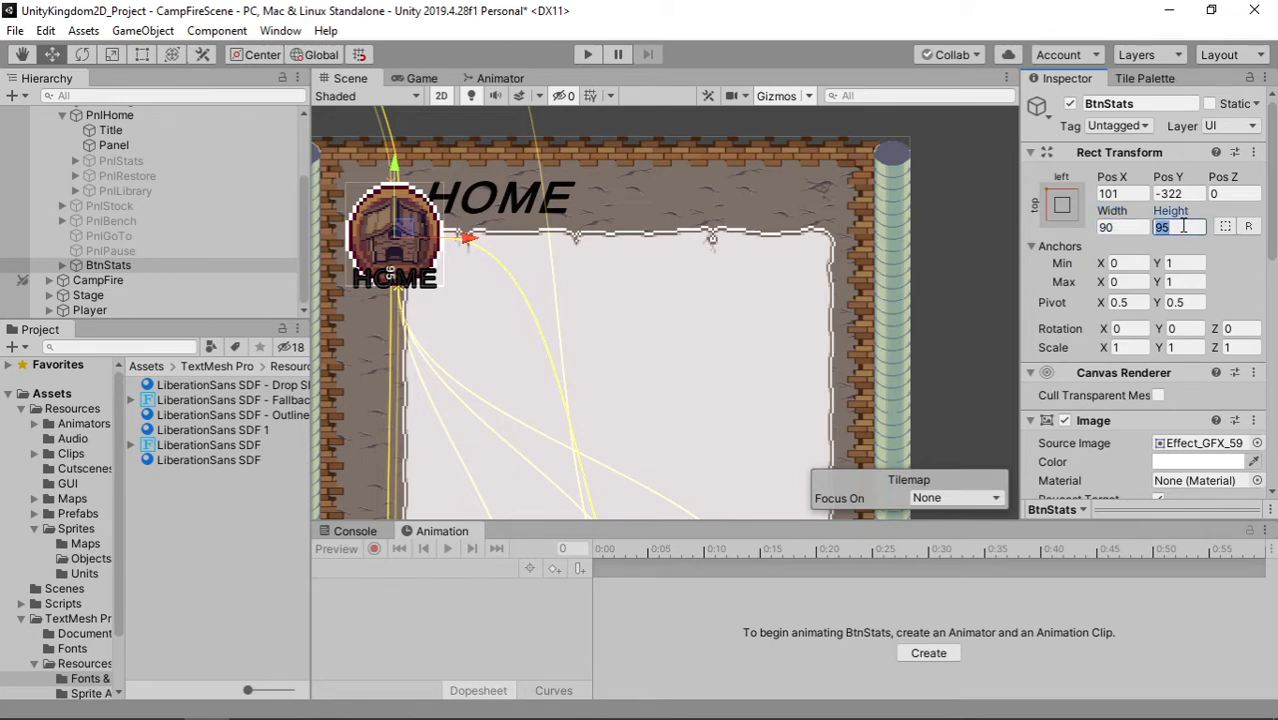
{"action": "type", "text": "85"}
{"action": "scroll", "coordinate": [730, 365], "scroll_direction": "down", "scroll_amount": 2}
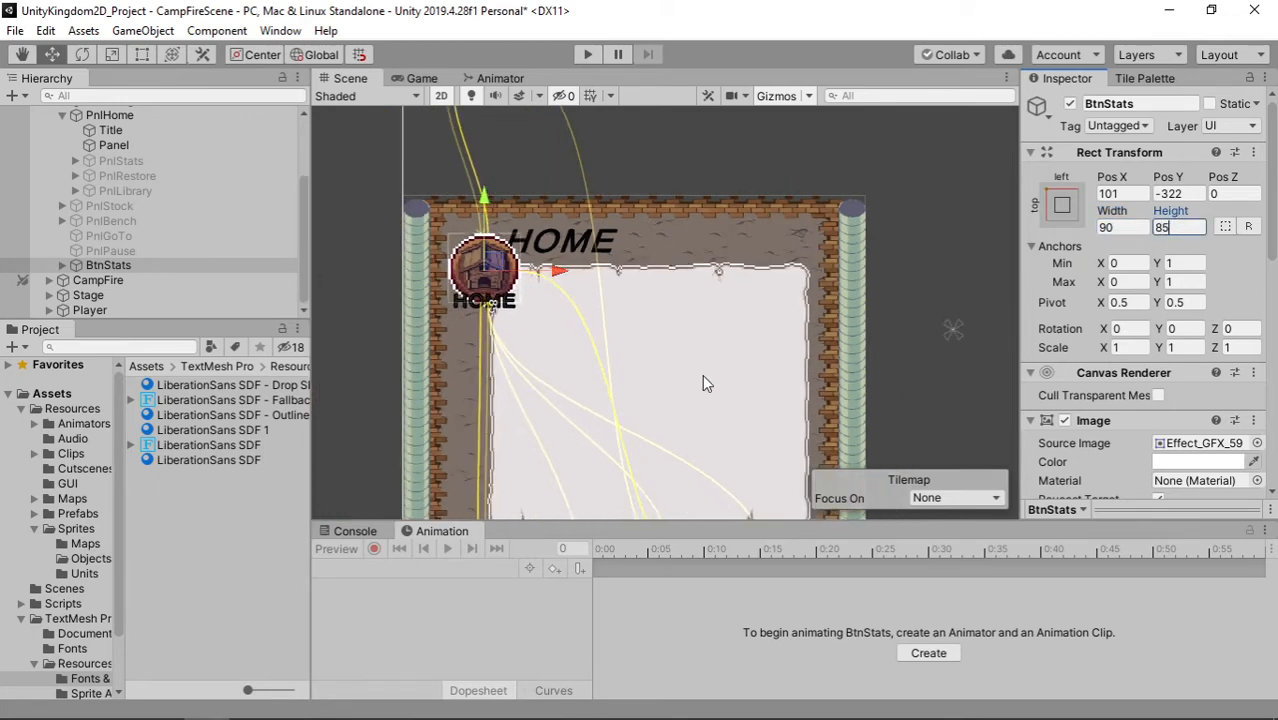
{"action": "scroll", "coordinate": [700, 390], "scroll_direction": "down", "scroll_amount": 1}
{"action": "key", "text": "ctrl+z"}
{"action": "key", "text": "ctrl+z"}
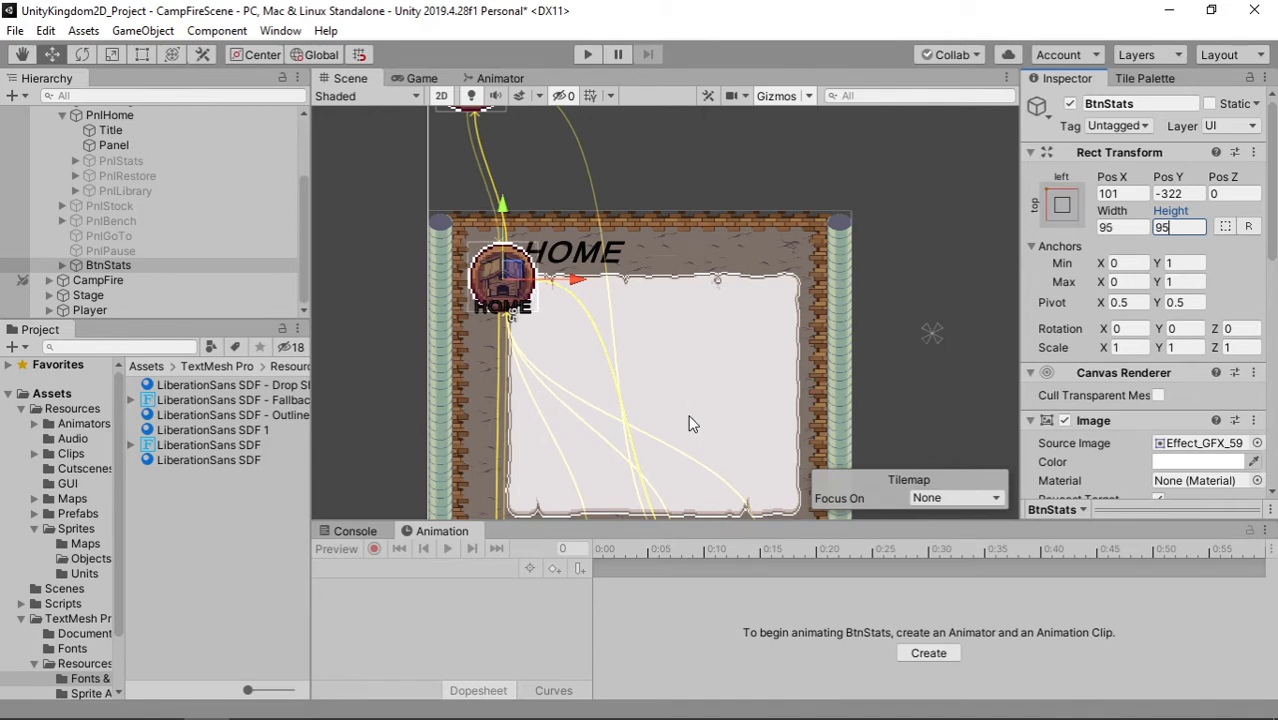
{"action": "right_click_drag", "start_coordinate": [884, 325], "coordinate": [807, 362], "text": "alt"}
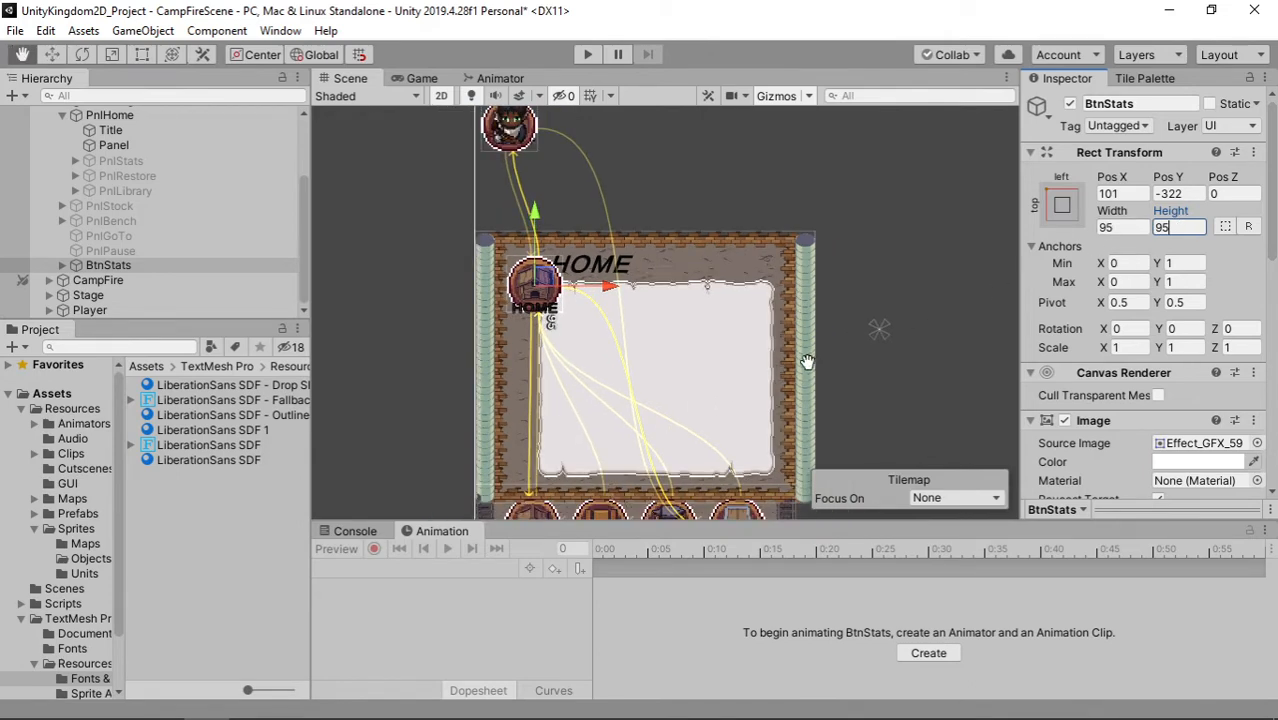
{"action": "scroll", "coordinate": [773, 414], "scroll_direction": "down", "scroll_amount": 2}
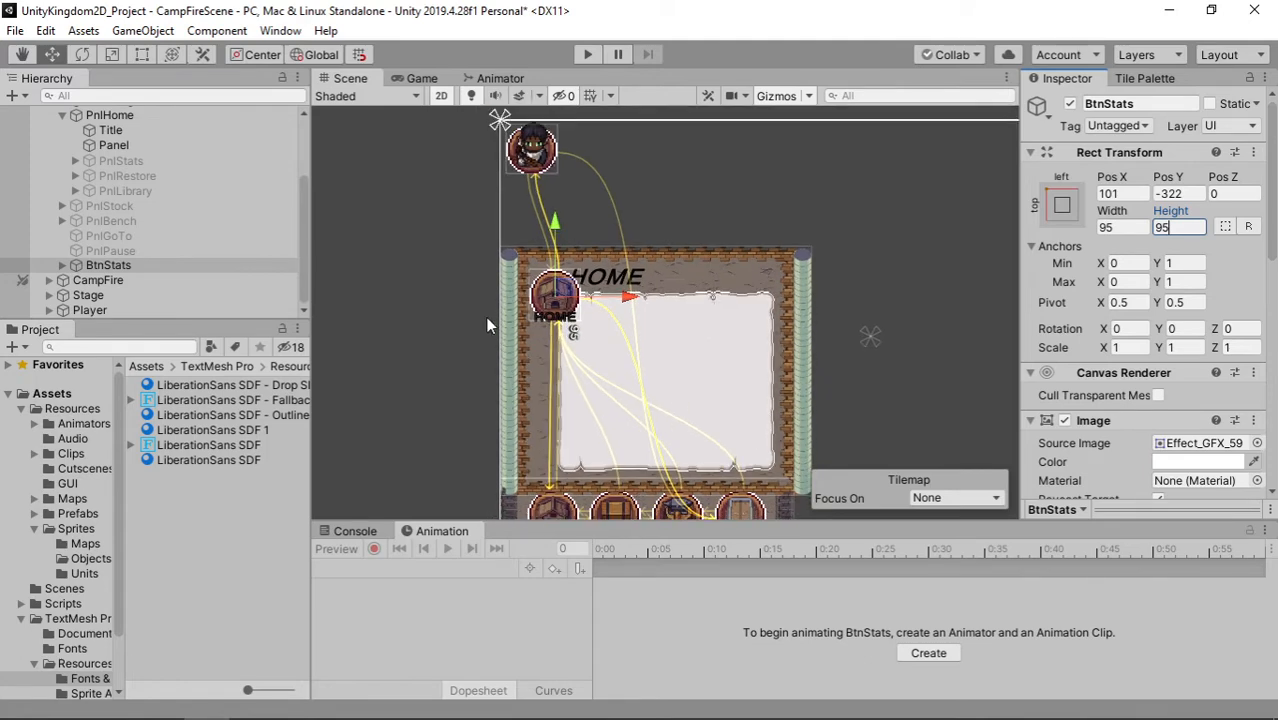
Step: Try moving BtnStats above the Home panel and adding a Grid Layout Group to PnlHome, and undo both changes
{"action": "left_click_drag", "start_coordinate": [565, 312], "coordinate": [658, 217]}
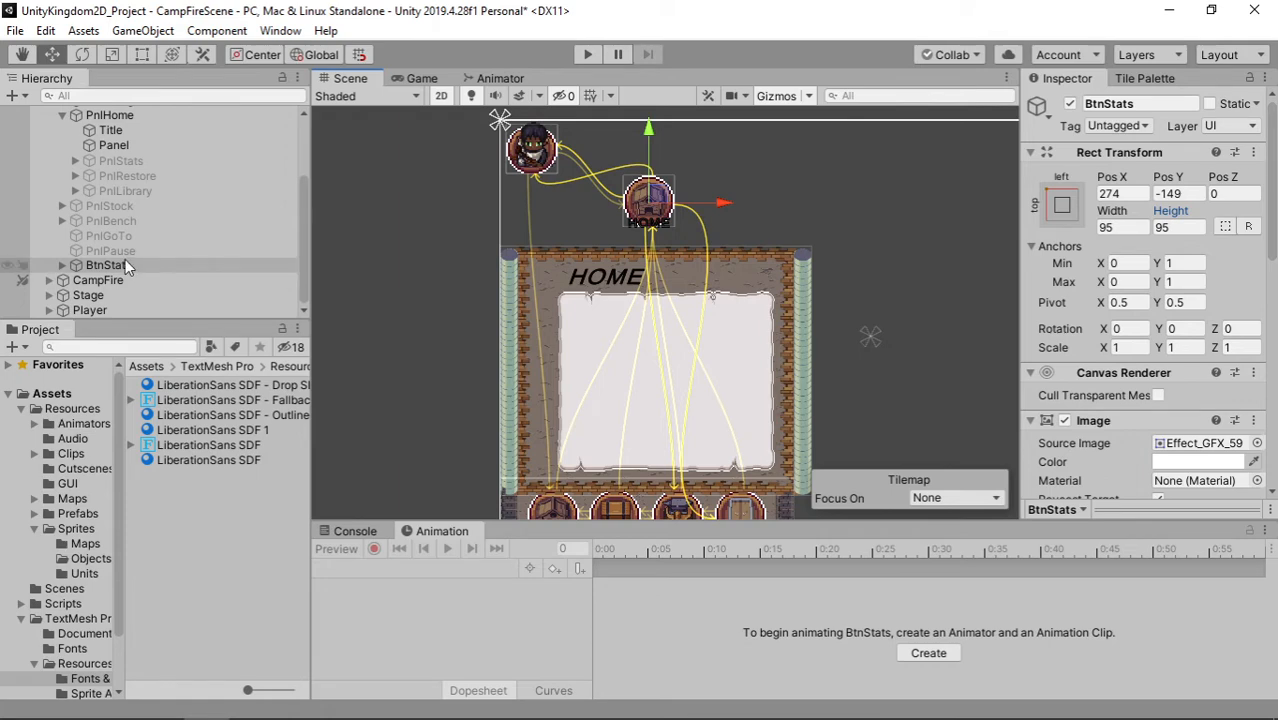
{"action": "scroll", "coordinate": [125, 259], "scroll_direction": "up", "scroll_amount": 2}
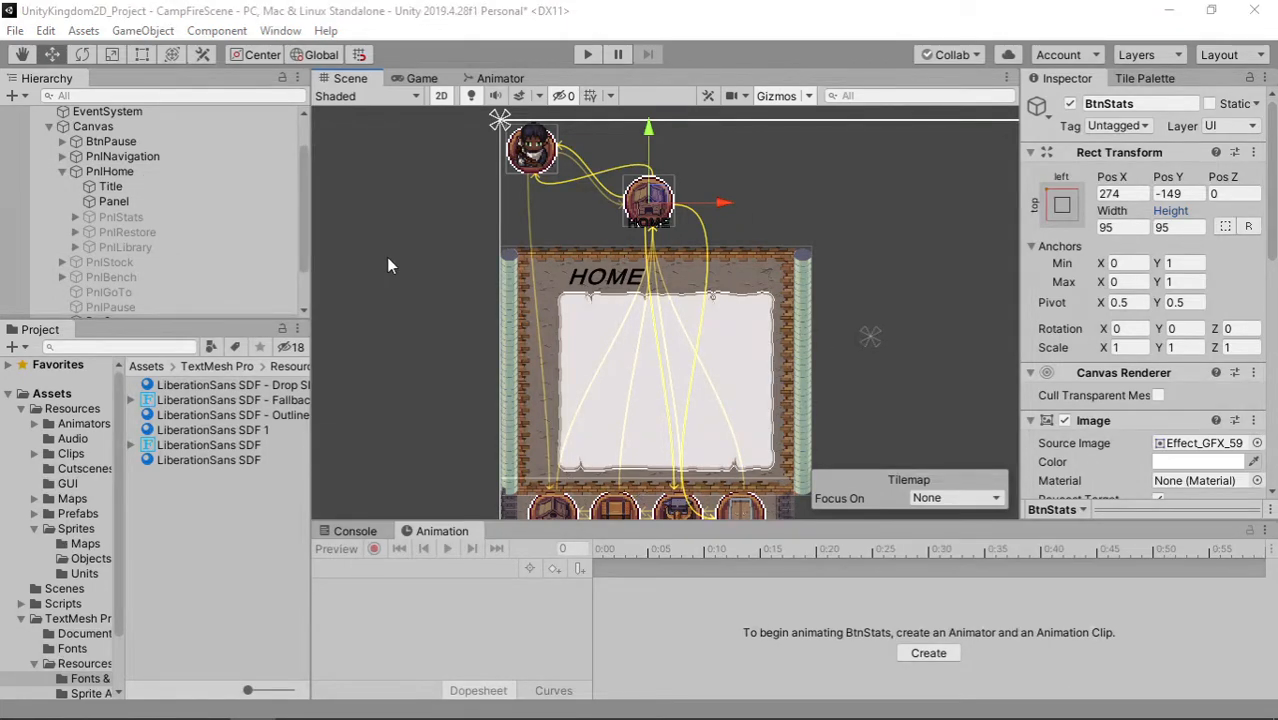
{"action": "right_click", "coordinate": [146, 172]}
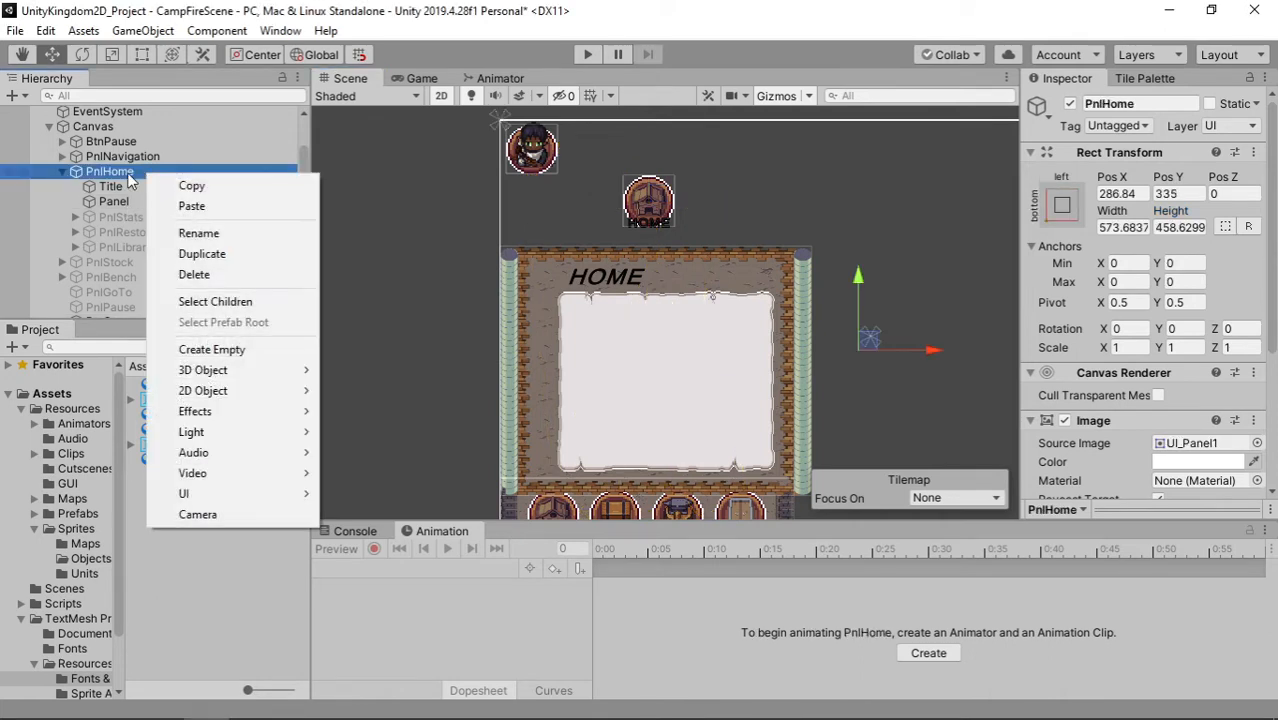
{"action": "key", "text": "Escape"}
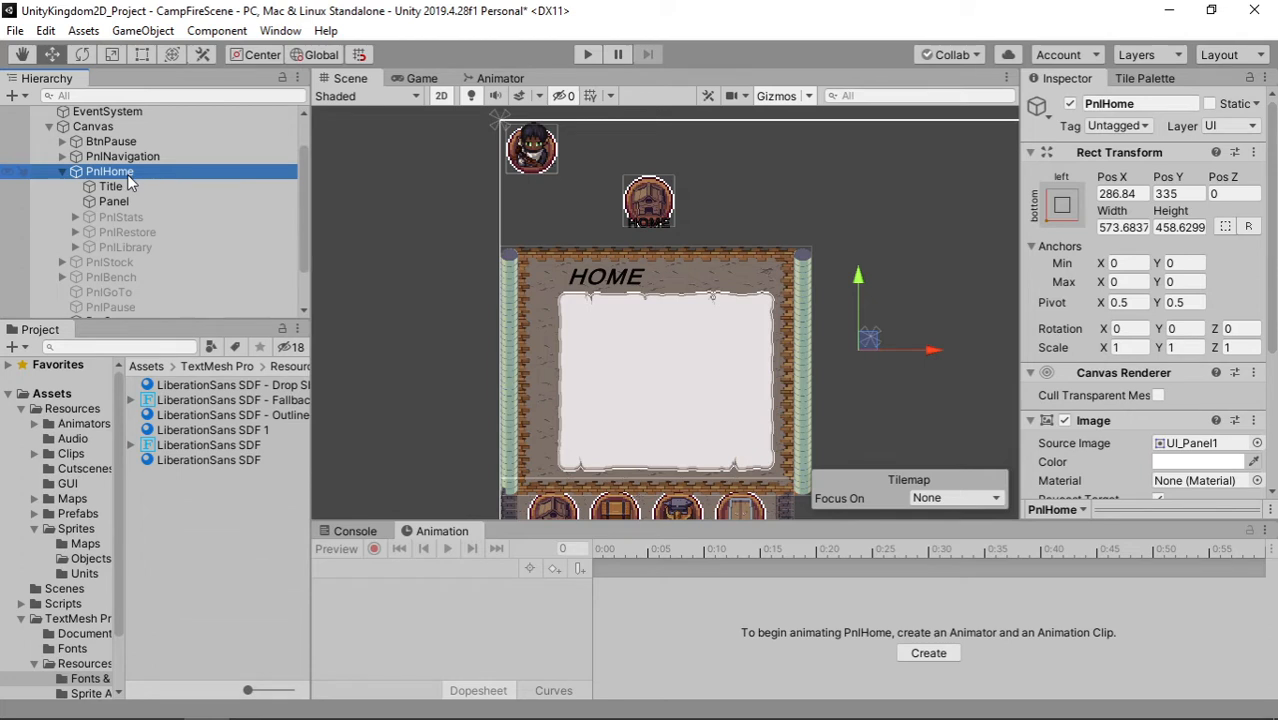
{"action": "scroll", "coordinate": [1128, 335], "scroll_direction": "down", "scroll_amount": 5}
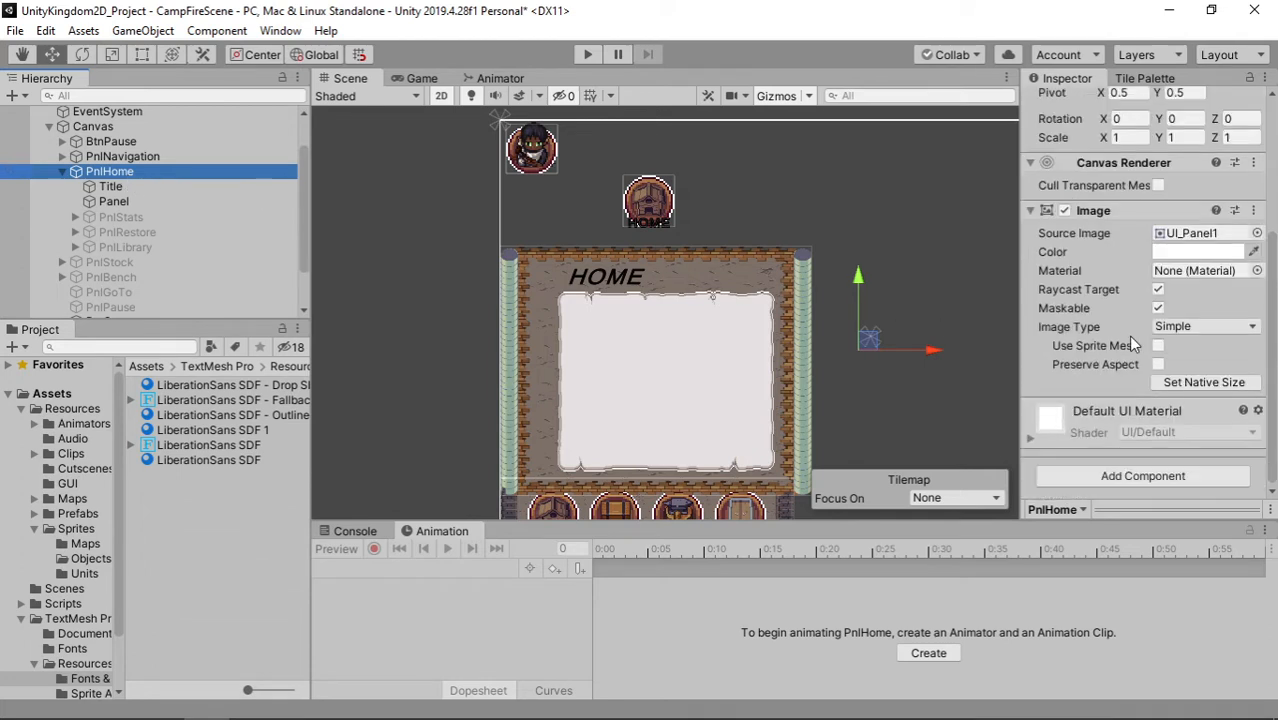
{"action": "left_click", "coordinate": [1108, 479]}
{"action": "type", "text": "grid"}
{"action": "key", "text": "Return"}
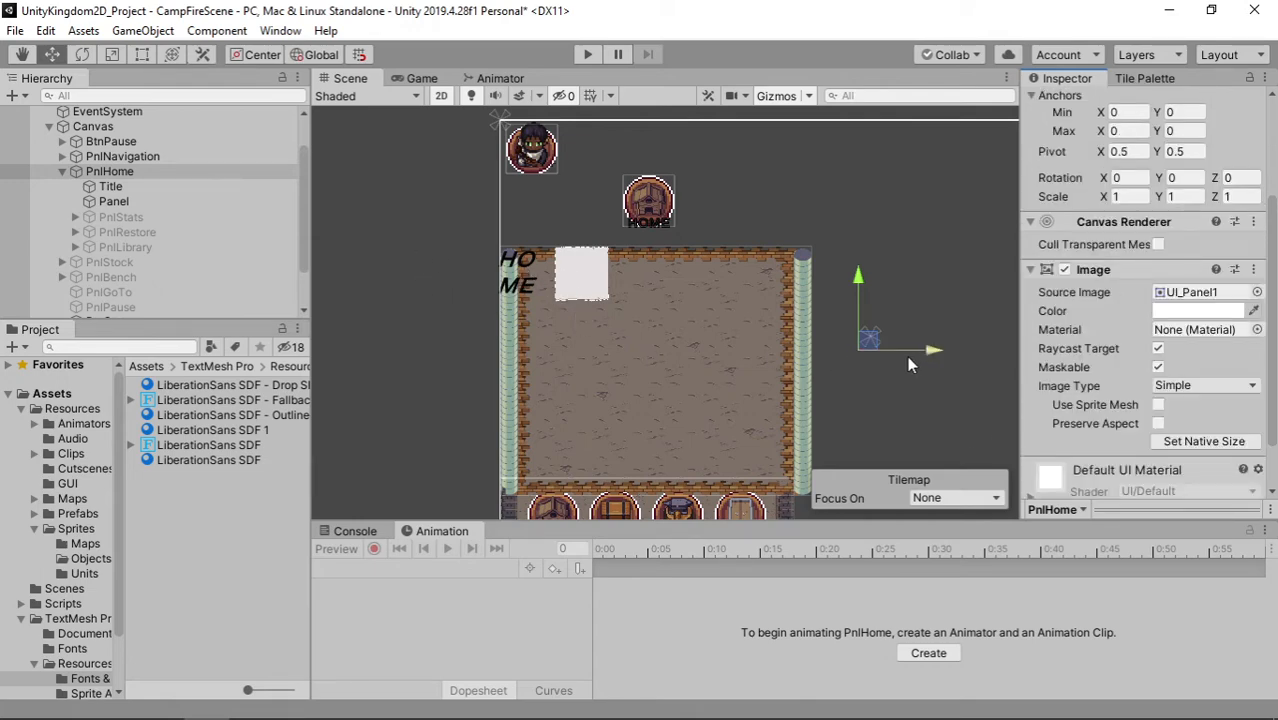
{"action": "key", "text": "ctrl+z"}
{"action": "key", "text": "ctrl+z"}
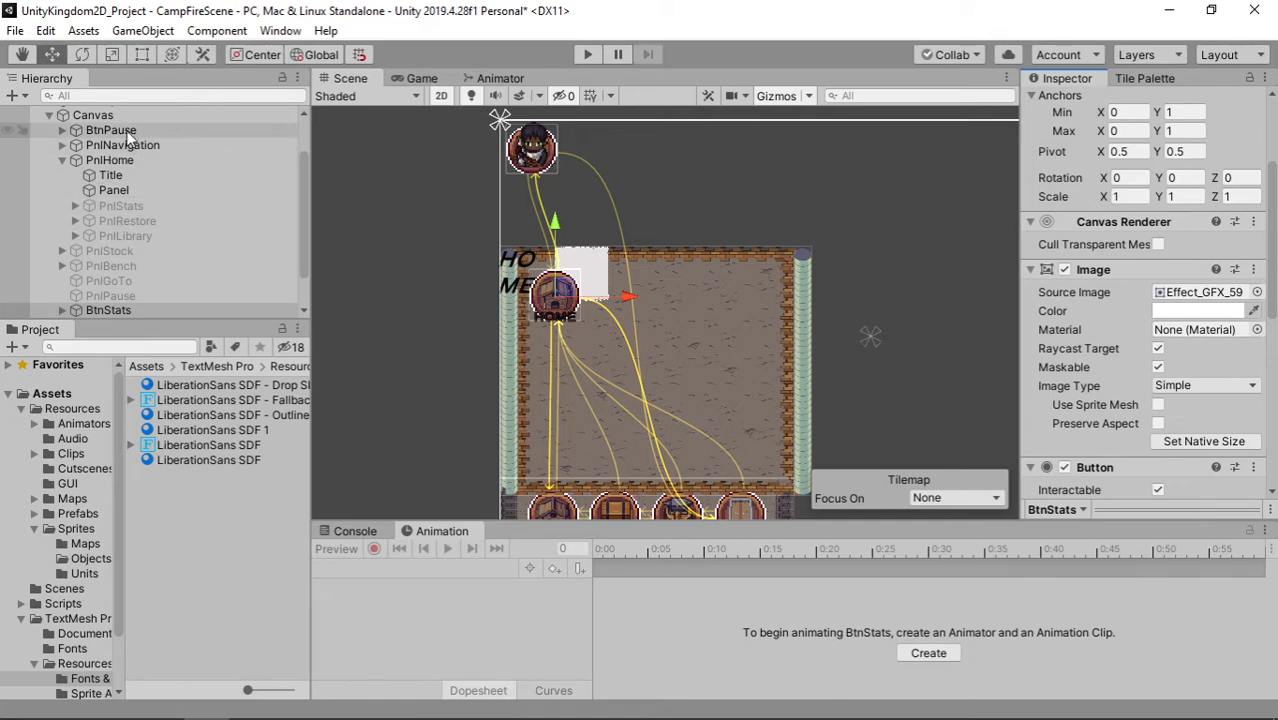
Step: Move BtnStats out of the Home panel into the empty area just above it
{"action": "left_click", "coordinate": [118, 160]}
{"action": "scroll", "coordinate": [1065, 345], "scroll_direction": "down", "scroll_amount": 2}
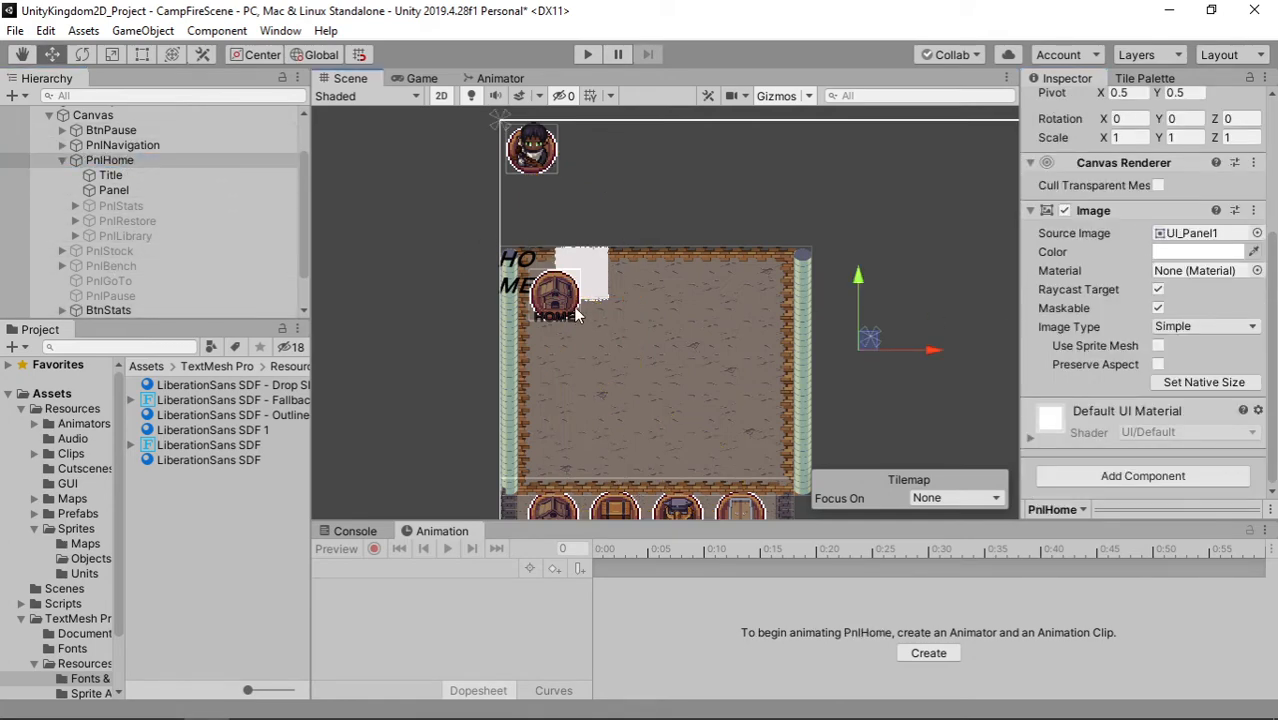
{"action": "left_click_drag", "start_coordinate": [556, 296], "coordinate": [655, 215]}
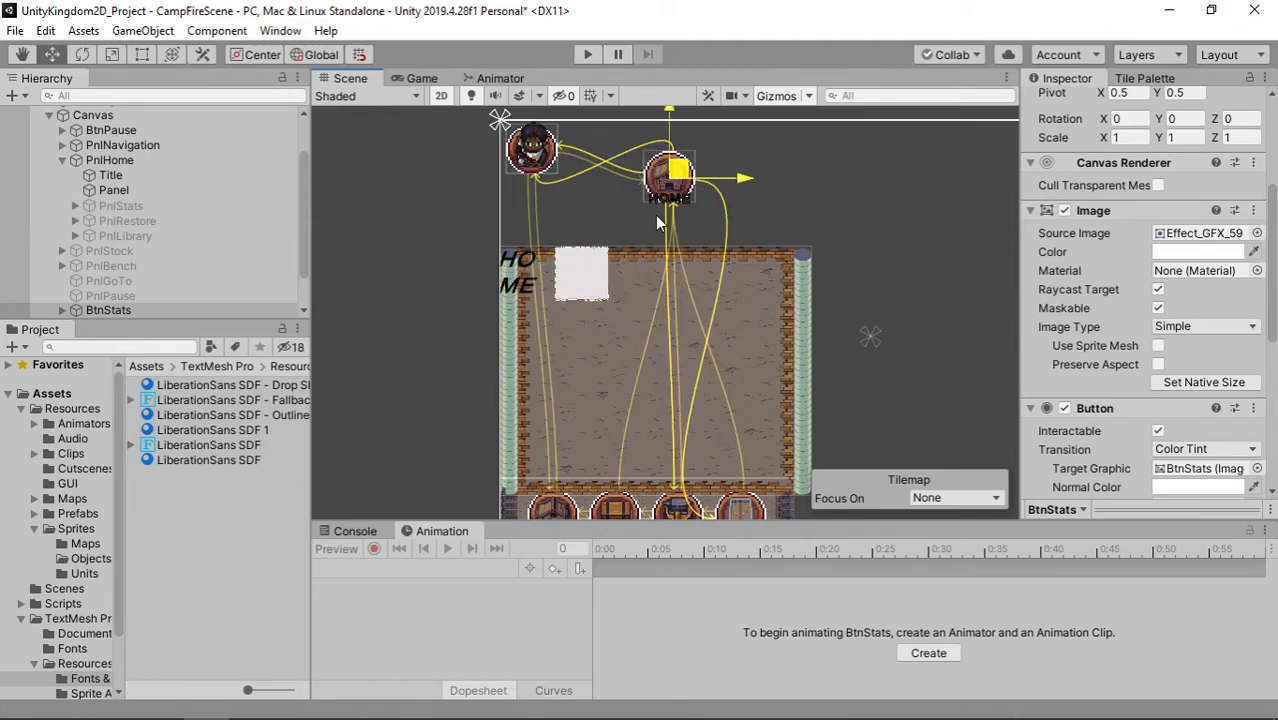
Step: Delete the displaced Title and Panel objects from PnlHome
{"action": "left_click", "coordinate": [590, 270]}
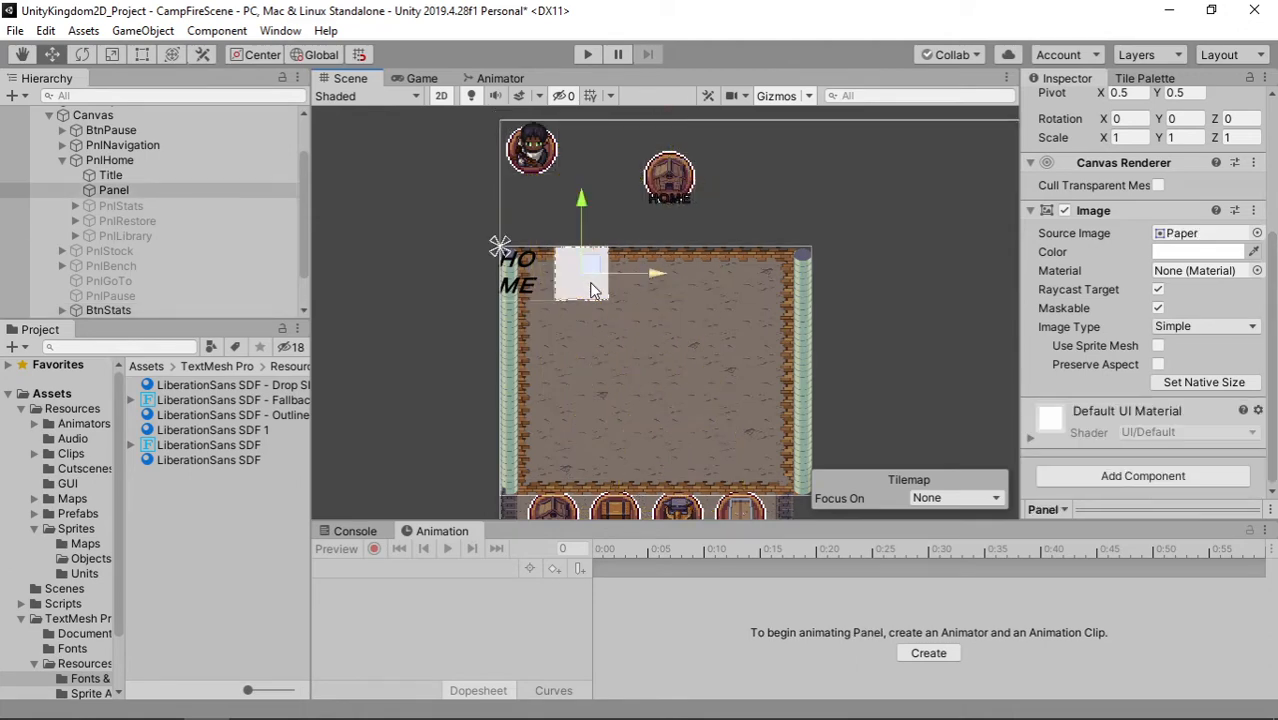
{"action": "left_click", "coordinate": [538, 276], "text": "ctrl"}
{"action": "key", "text": "Delete"}
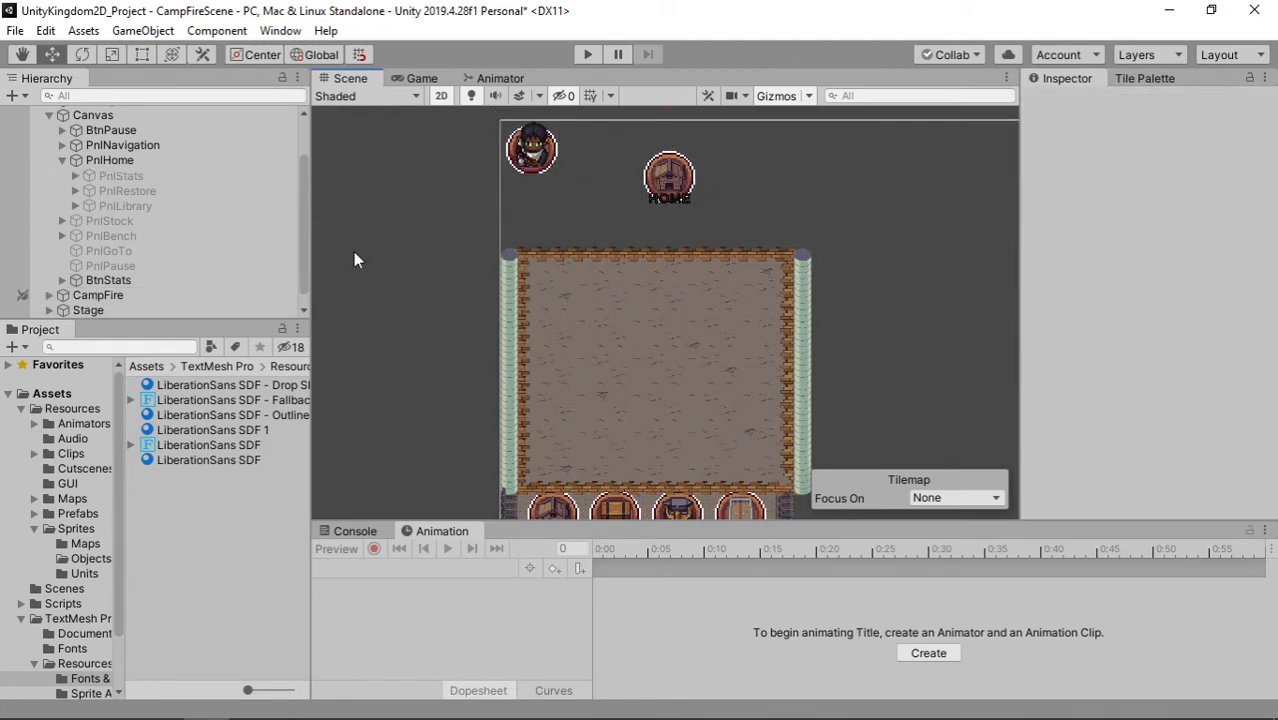
Step: Expand PnlStock and duplicate its Title and Panel objects together
{"action": "left_click", "coordinate": [61, 221]}
{"action": "left_click", "coordinate": [129, 237]}
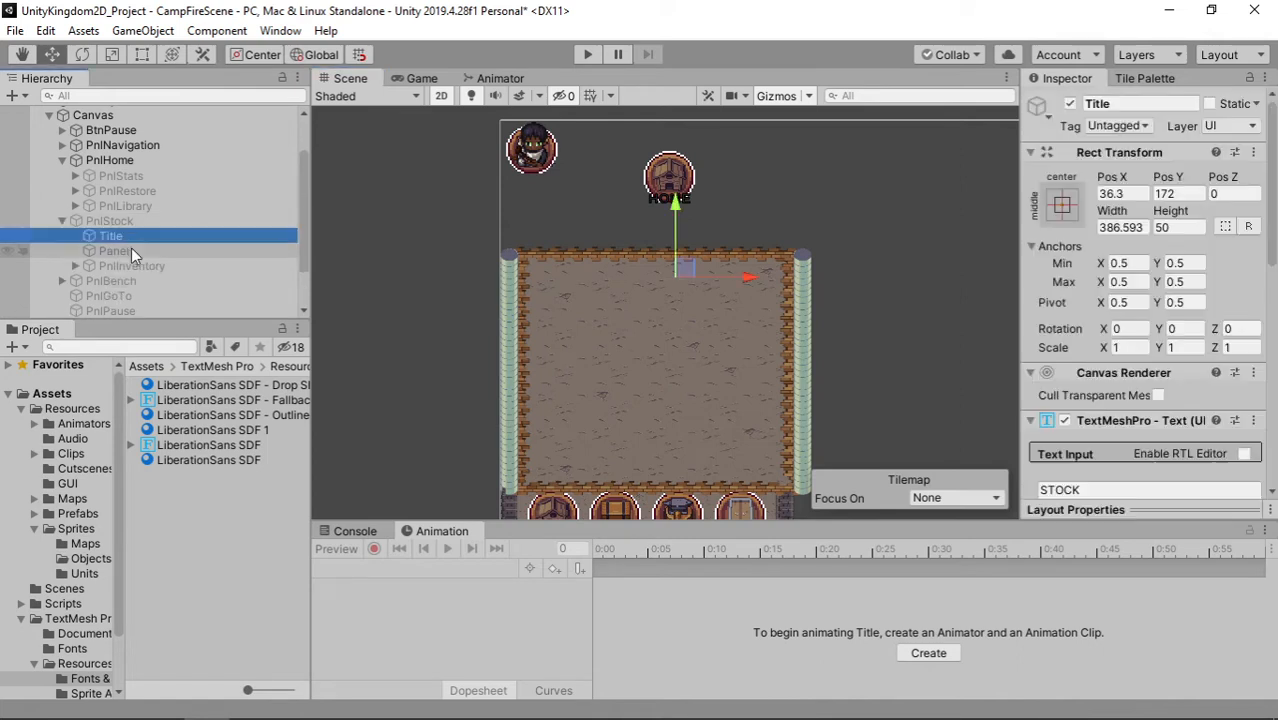
{"action": "left_click", "coordinate": [131, 251], "text": "ctrl"}
{"action": "key", "text": "ctrl+d"}
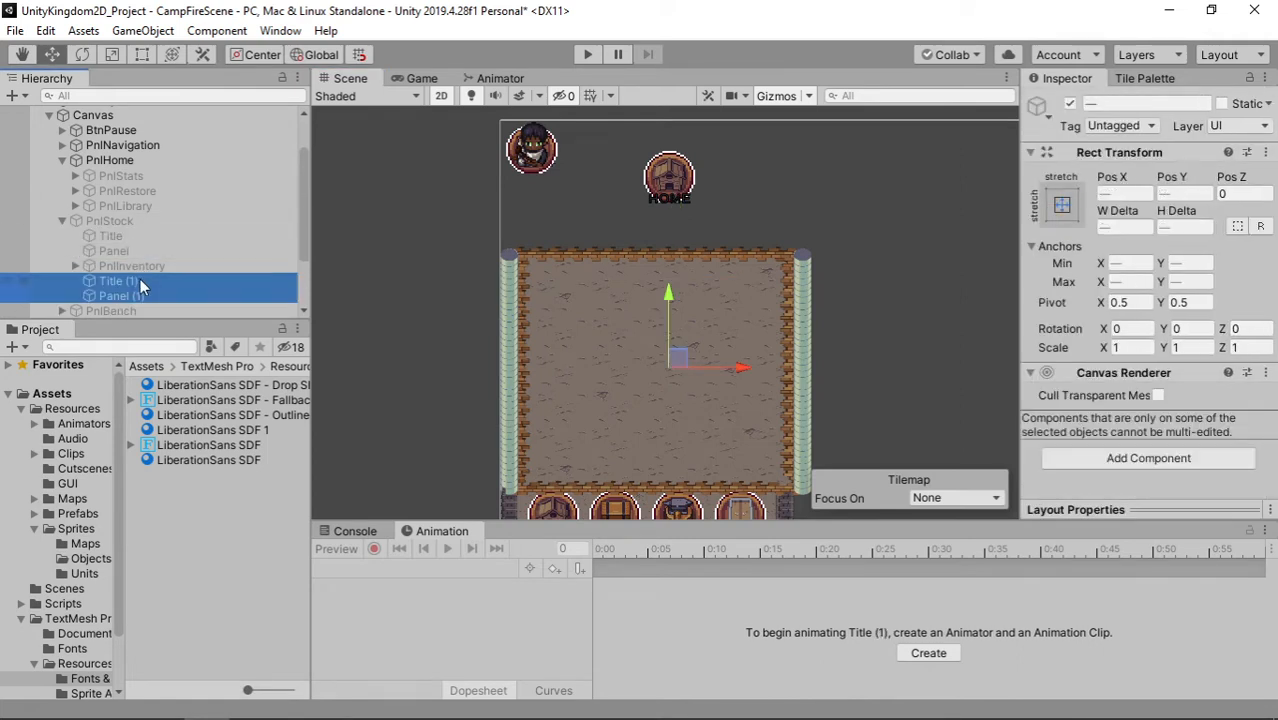
Step: Move Title (1) and Panel (1) from PnlStock to the start of PnlHome, with the title above the panel
{"action": "left_click_drag", "start_coordinate": [140, 286], "coordinate": [163, 185]}
{"action": "left_click_drag", "start_coordinate": [161, 173], "coordinate": [160, 171]}
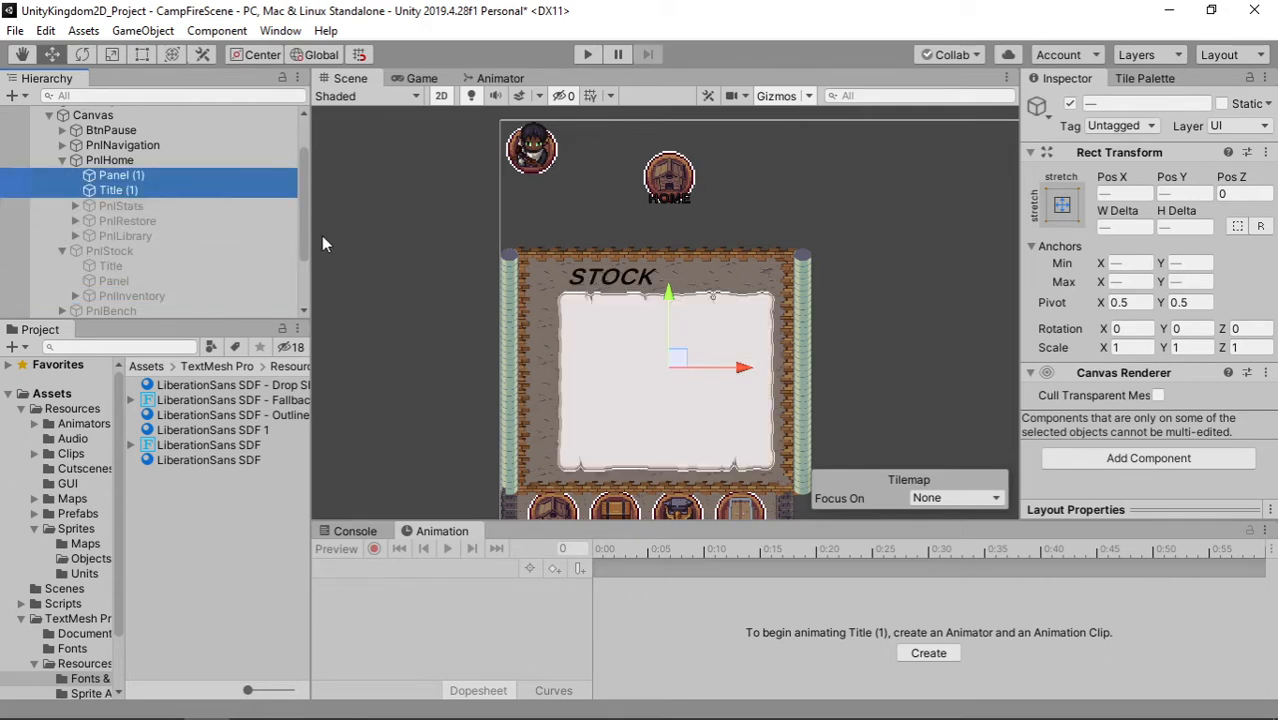
{"action": "left_click", "coordinate": [151, 189]}
{"action": "left_click_drag", "start_coordinate": [140, 196], "coordinate": [149, 166]}
Step: Rename the two moved objects in PnlHome as Title and Panel
{"action": "left_click", "coordinate": [152, 175]}
{"action": "left_click", "coordinate": [155, 175]}
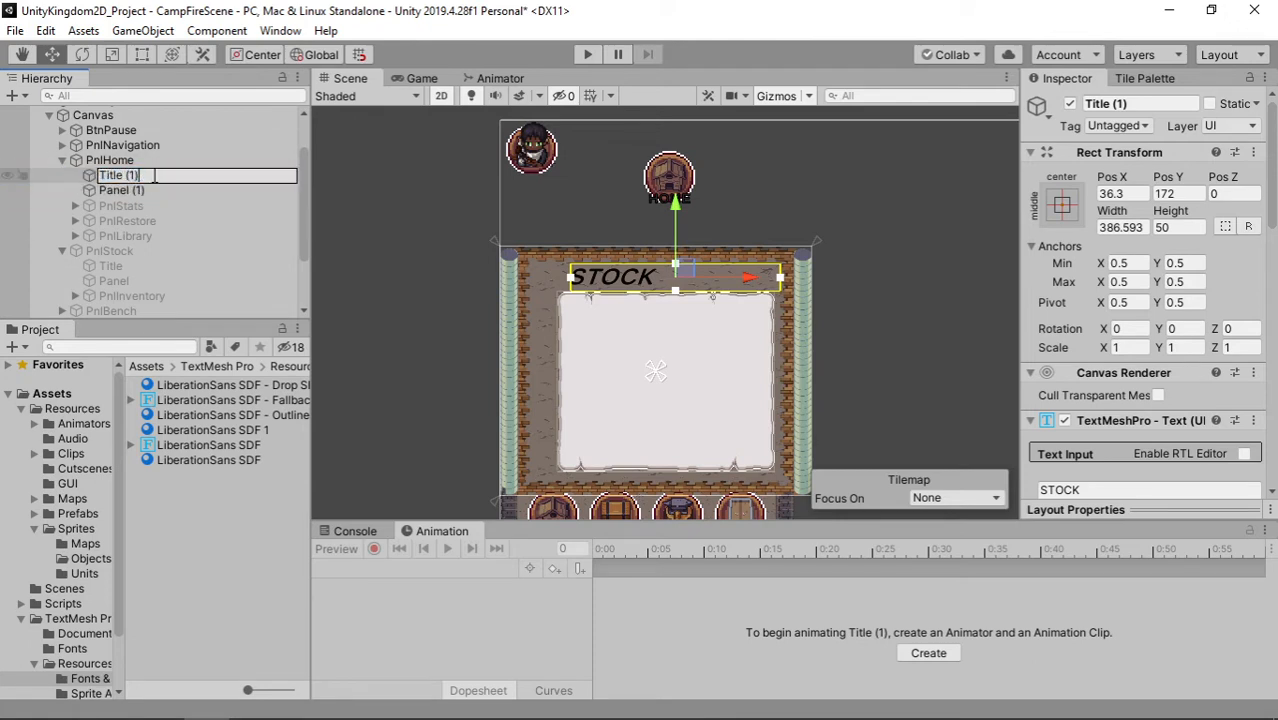
{"action": "key", "text": "Return"}
{"action": "key", "text": "Down"}
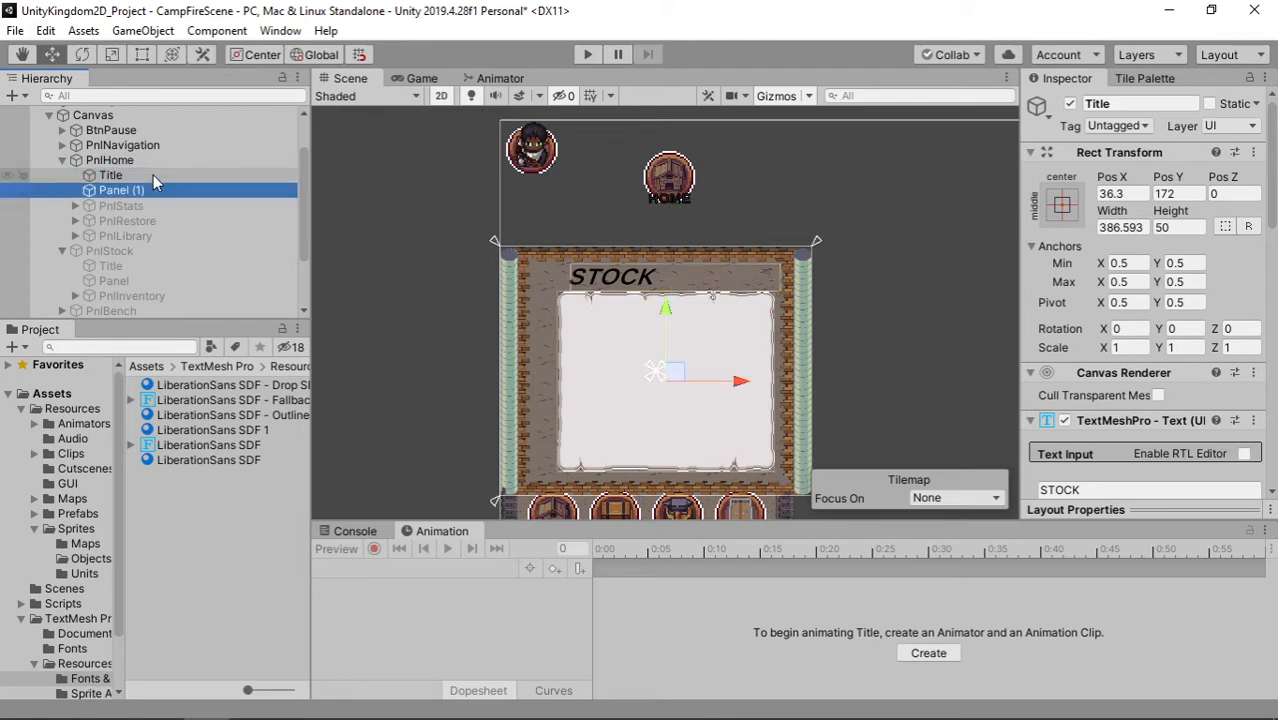
{"action": "key", "text": "F2"}
{"action": "key", "text": "BackSpace"}
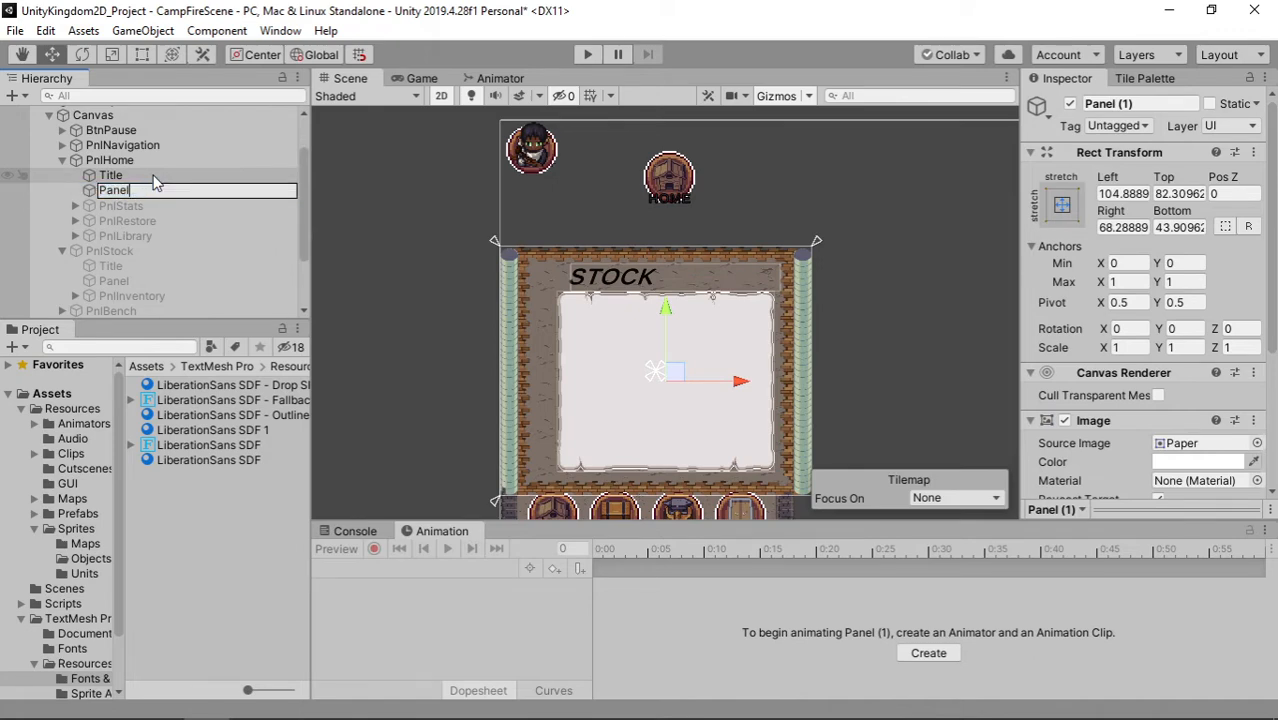
{"action": "key", "text": "Return"}
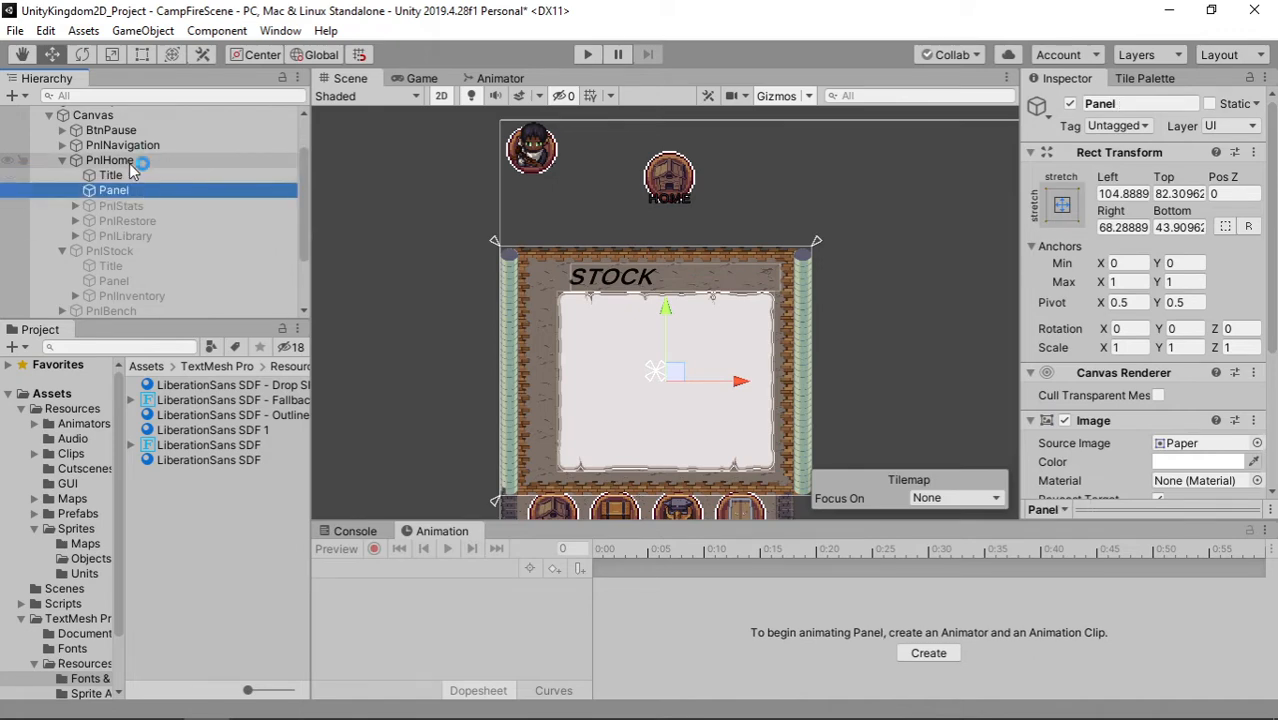
Step: Add a UI panel named PnlNavigate to PnlHome and place it directly after Panel
{"action": "right_click", "coordinate": [131, 161]}
{"action": "mouse_move", "coordinate": [220, 484]}
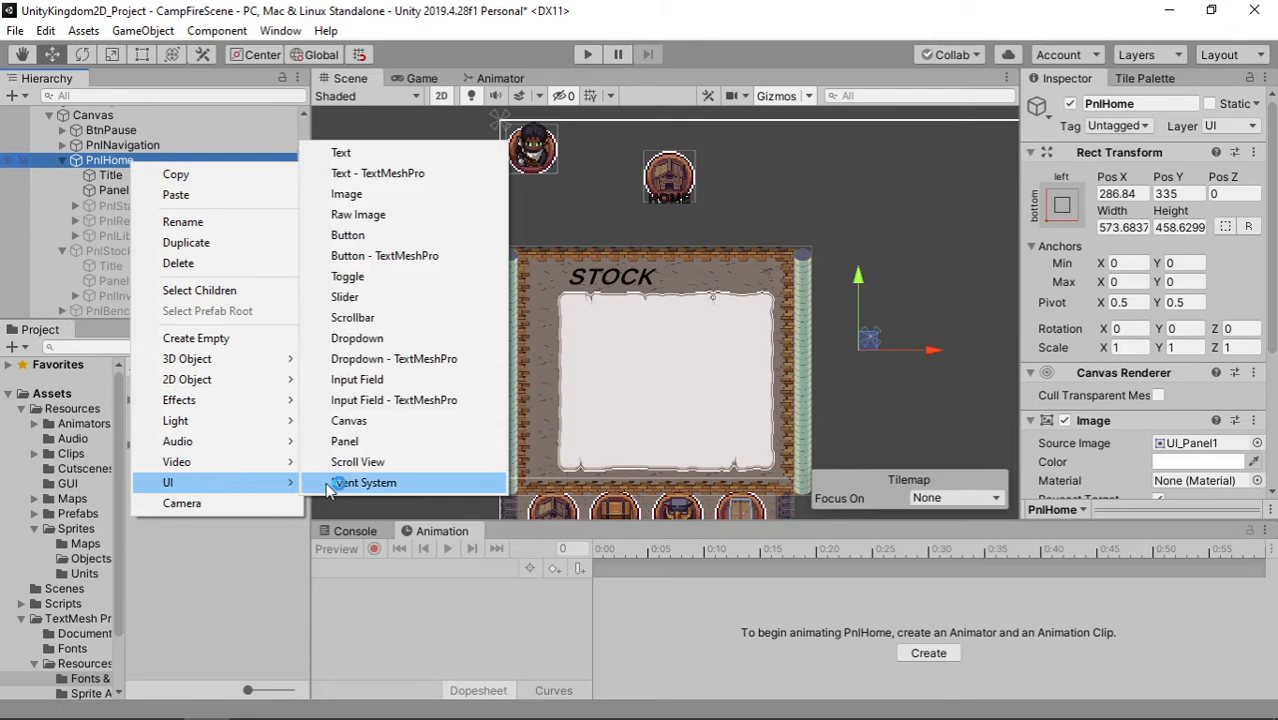
{"action": "left_click", "coordinate": [349, 443]}
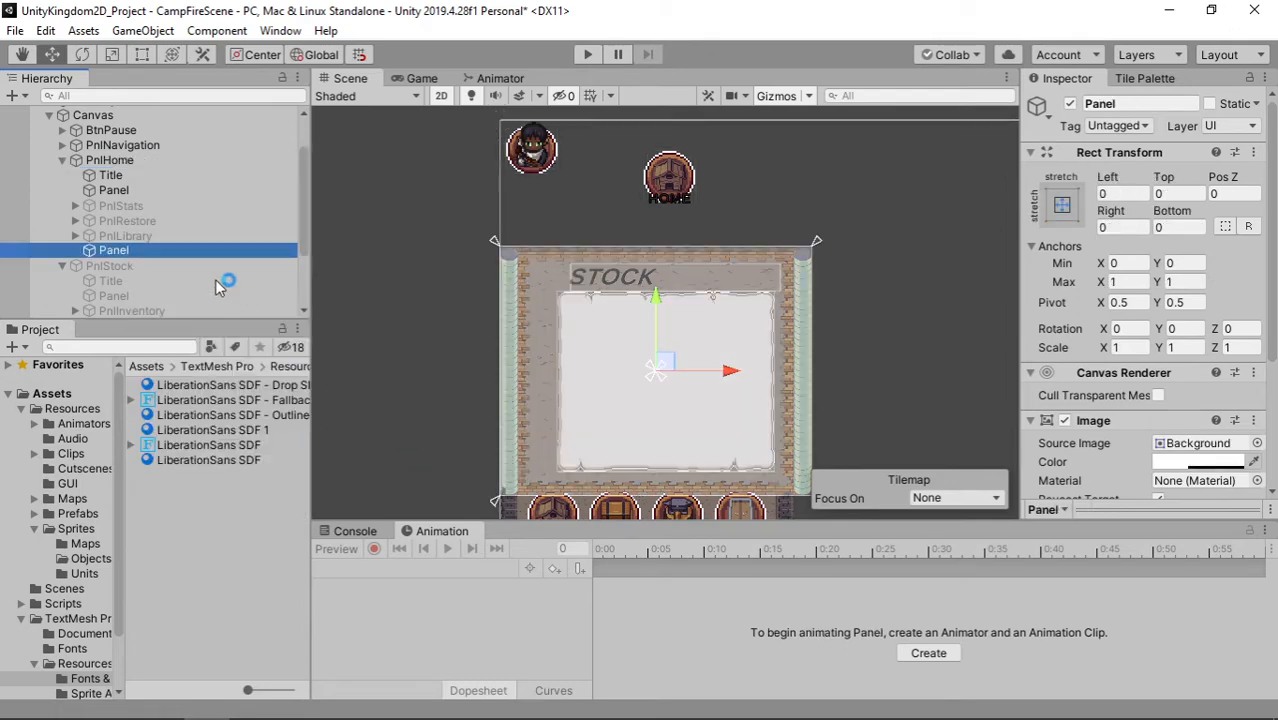
{"action": "left_click_drag", "start_coordinate": [176, 254], "coordinate": [205, 200]}
{"action": "key", "text": "F2"}
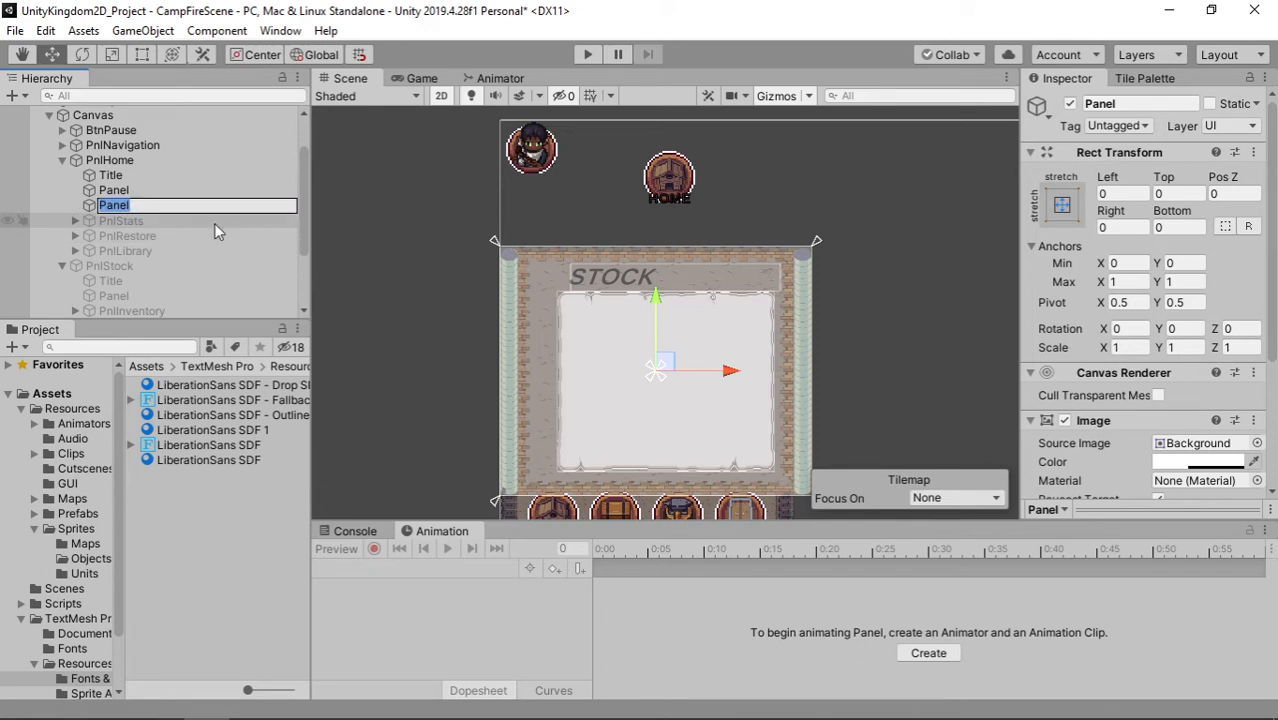
{"action": "type", "text": "PnlNavigate"}
{"action": "key", "text": "Return"}
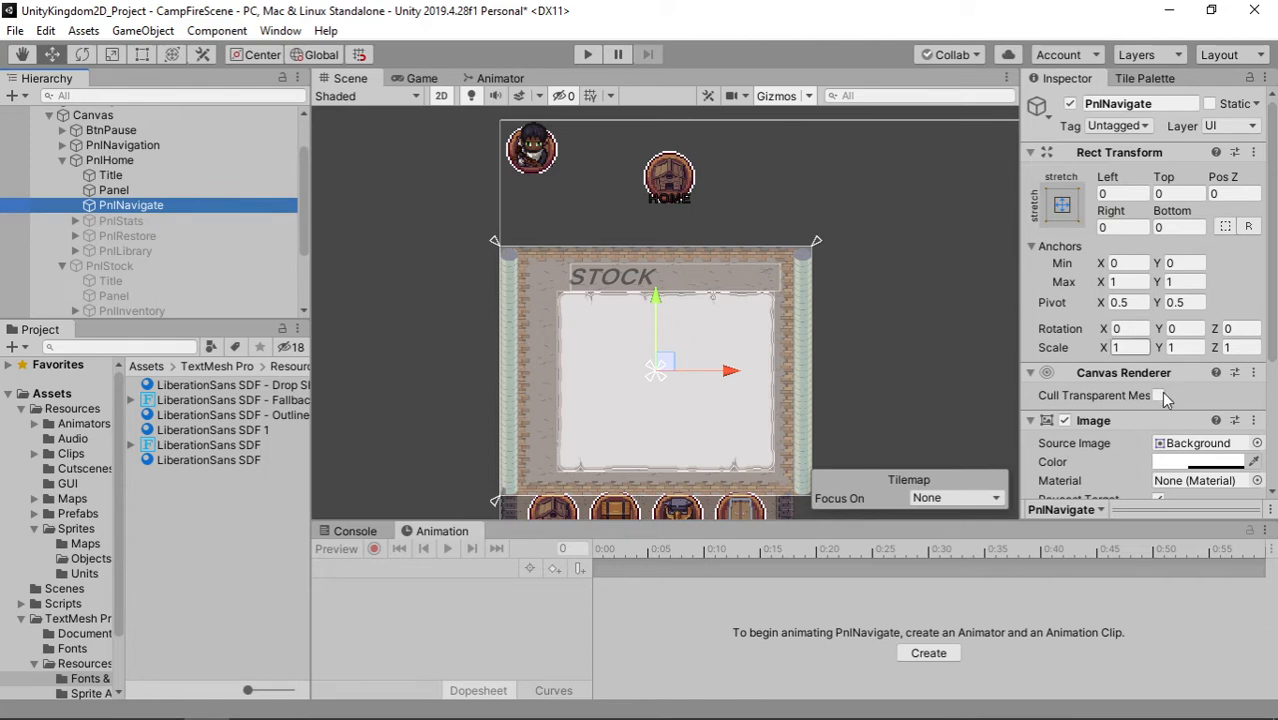
Step: Make PnlNavigate's background image fully transparent by setting its colour alpha to 0
{"action": "left_click", "coordinate": [1200, 462]}
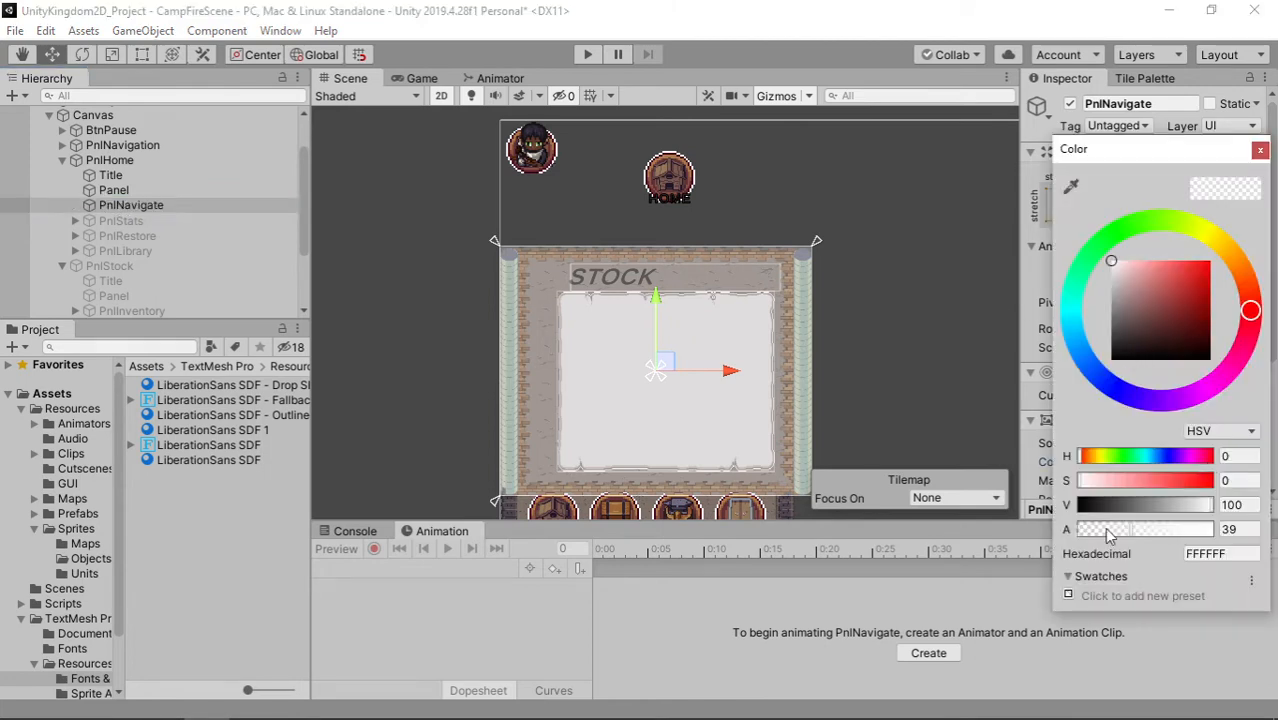
{"action": "left_click_drag", "start_coordinate": [1110, 528], "coordinate": [1052, 540]}
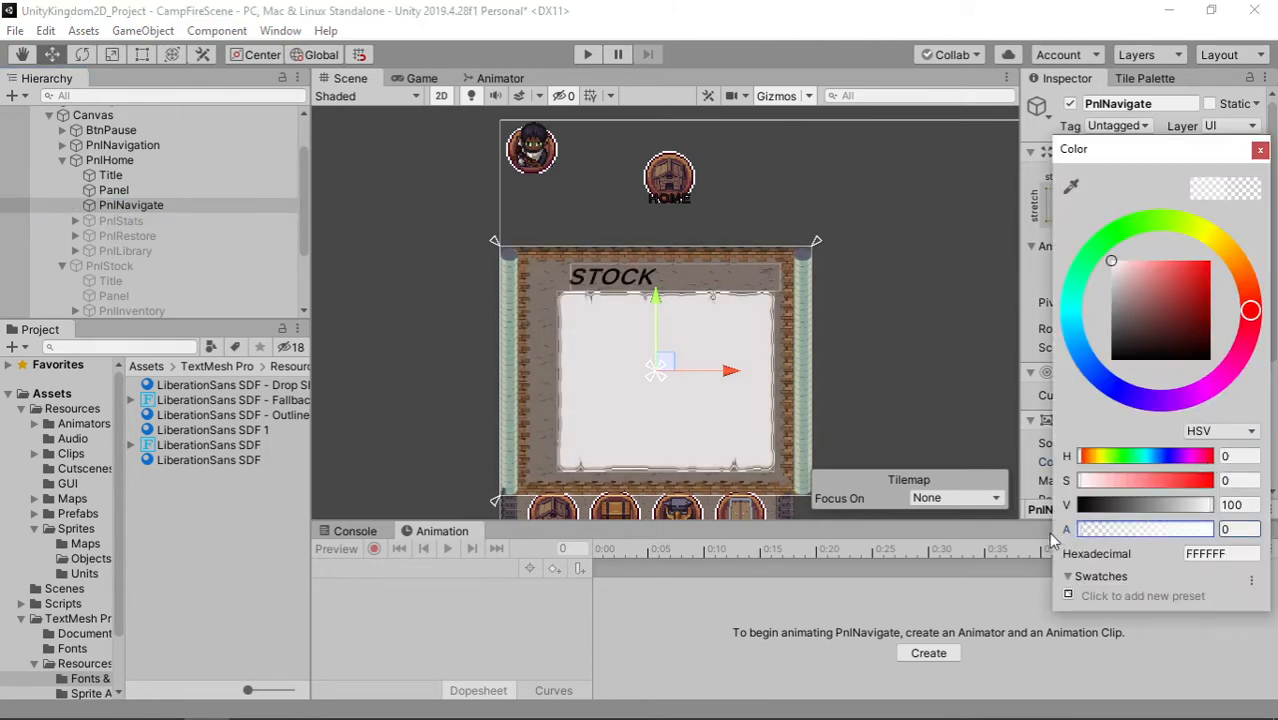
{"action": "left_click", "coordinate": [1260, 149]}
Step: Narrow PnlNavigate with the Rect tool to a vertical strip about a quarter of PnlHome's width along its left edge
{"action": "scroll", "coordinate": [757, 371], "scroll_direction": "down", "scroll_amount": 1}
{"action": "key", "text": "t"}
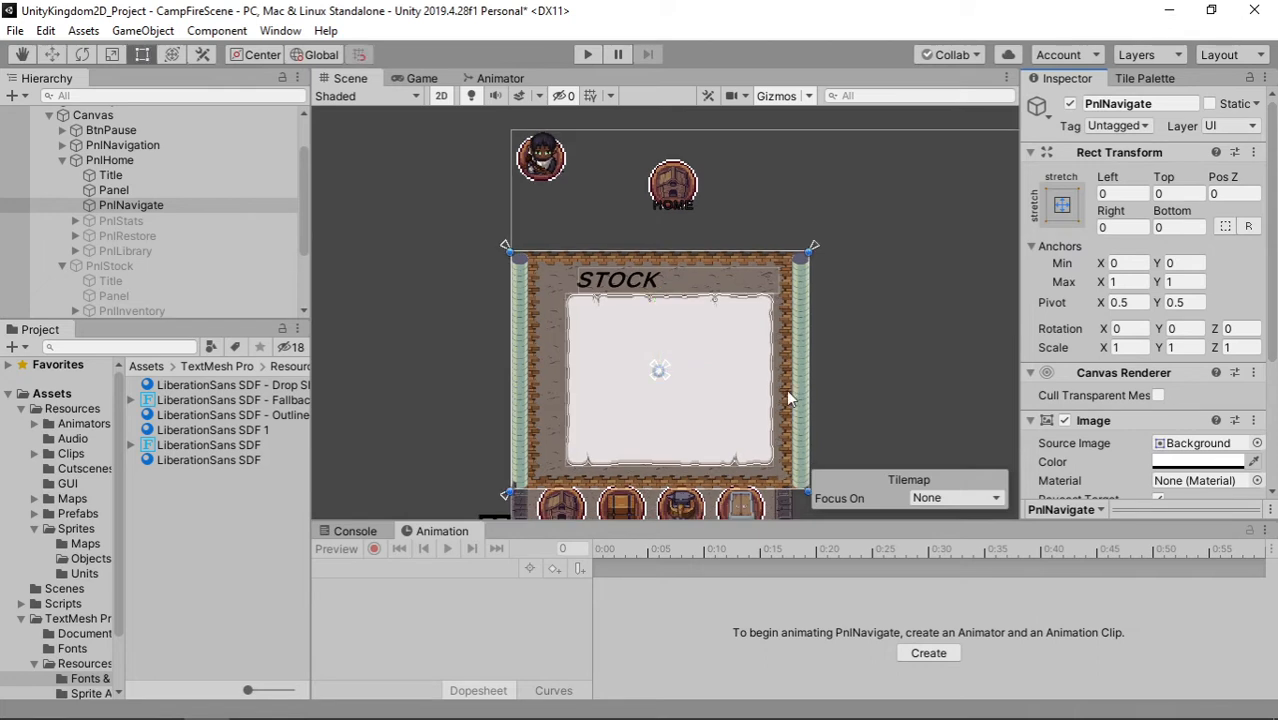
{"action": "left_click_drag", "start_coordinate": [809, 391], "coordinate": [587, 402]}
Step: Add a Grid Layout Group component to PnlNavigate
{"action": "scroll", "coordinate": [1145, 378], "scroll_direction": "down", "scroll_amount": 5}
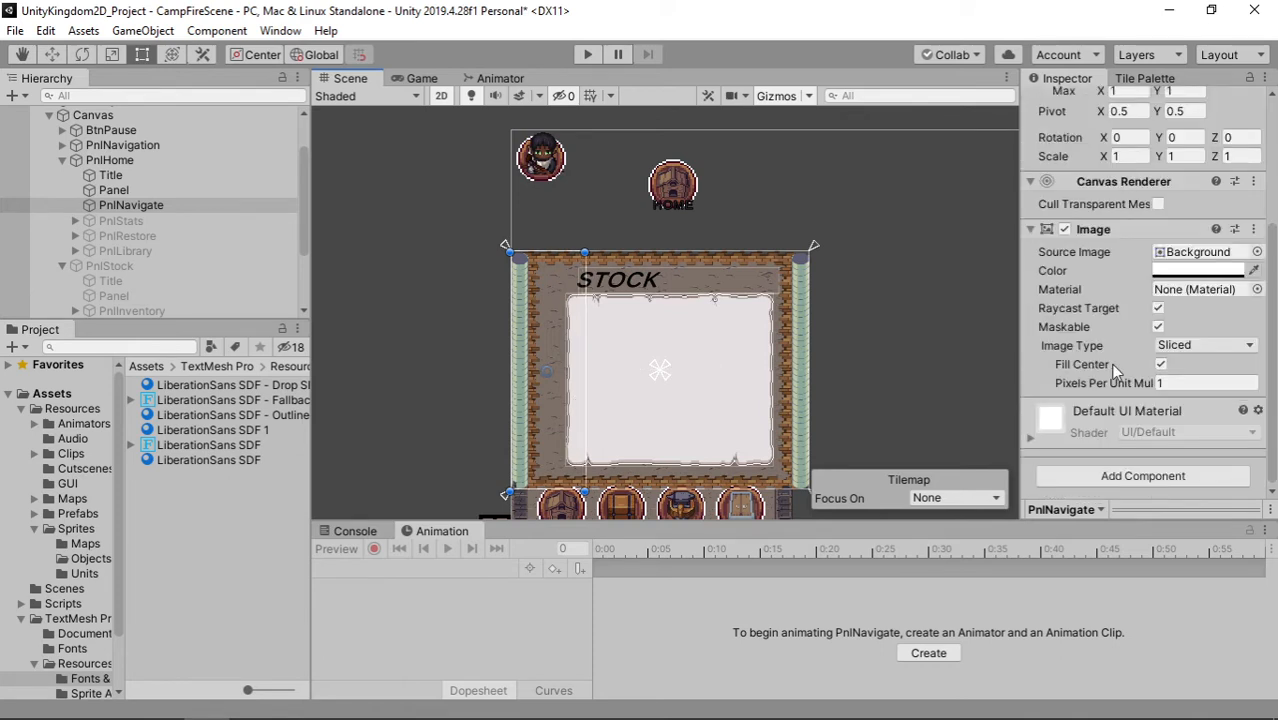
{"action": "left_click", "coordinate": [1143, 476]}
{"action": "type", "text": "grid"}
{"action": "left_click", "coordinate": [1110, 497]}
Step: Set the Grid Layout Group's cell size to 95 by 95 and its Y spacing to 15
{"action": "scroll", "coordinate": [1140, 412], "scroll_direction": "down", "scroll_amount": 6}
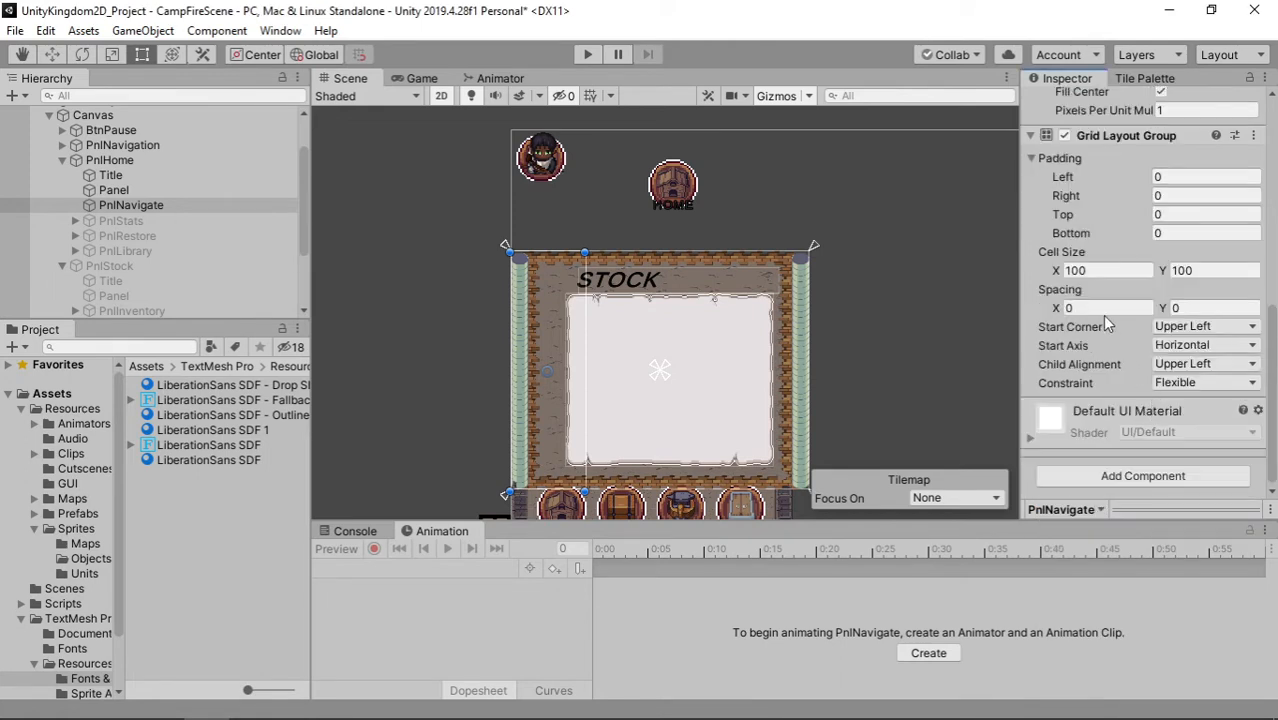
{"action": "left_click", "coordinate": [1105, 271]}
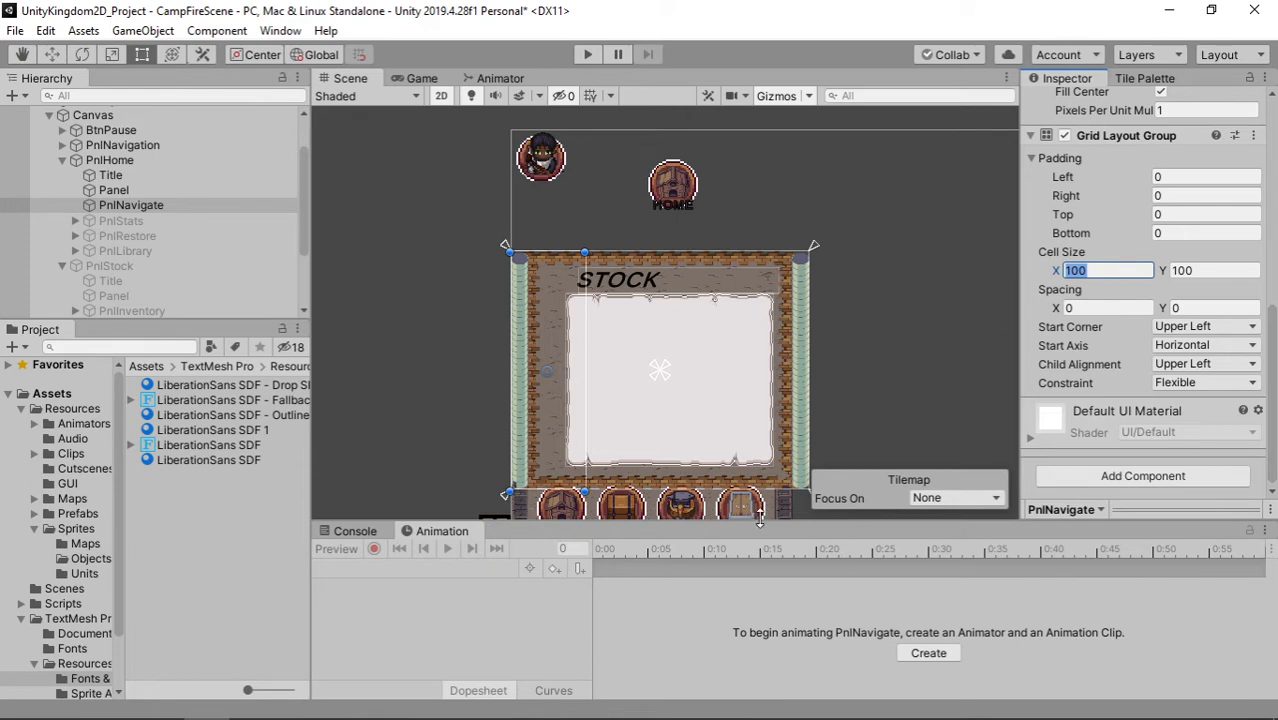
{"action": "type", "text": "95"}
{"action": "left_click", "coordinate": [1200, 271]}
{"action": "type", "text": "95"}
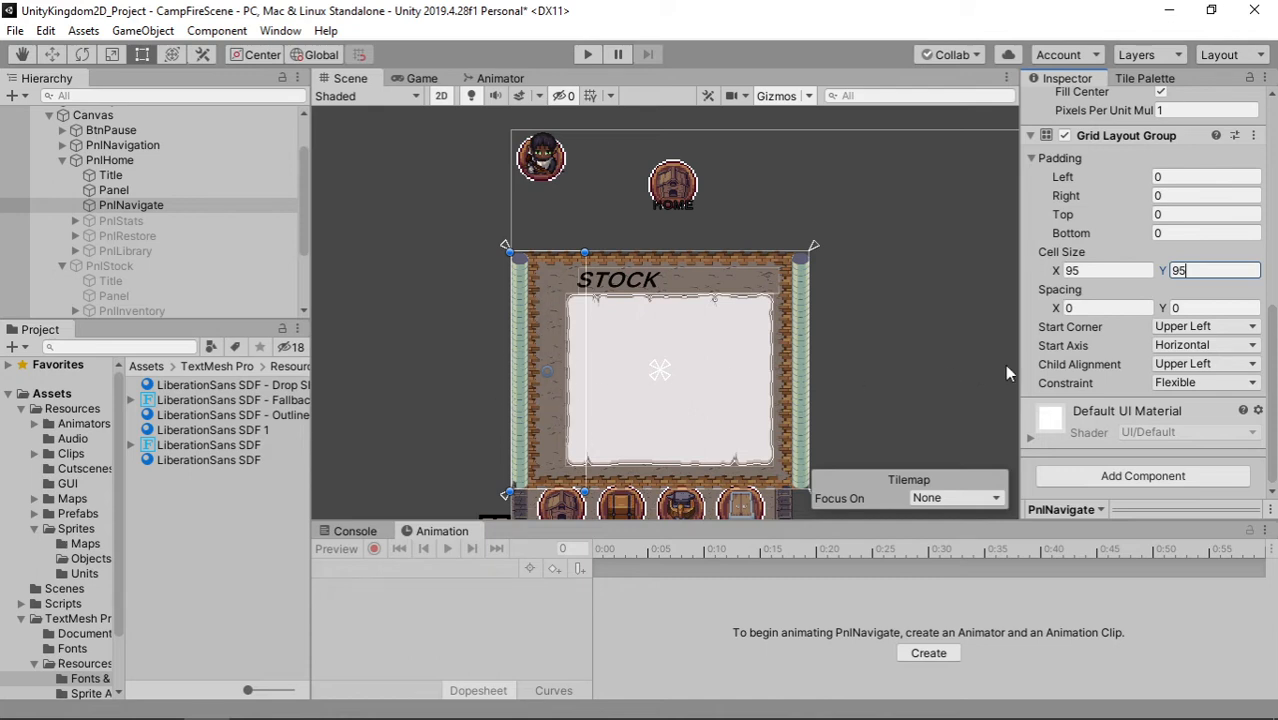
{"action": "left_click", "coordinate": [1198, 309]}
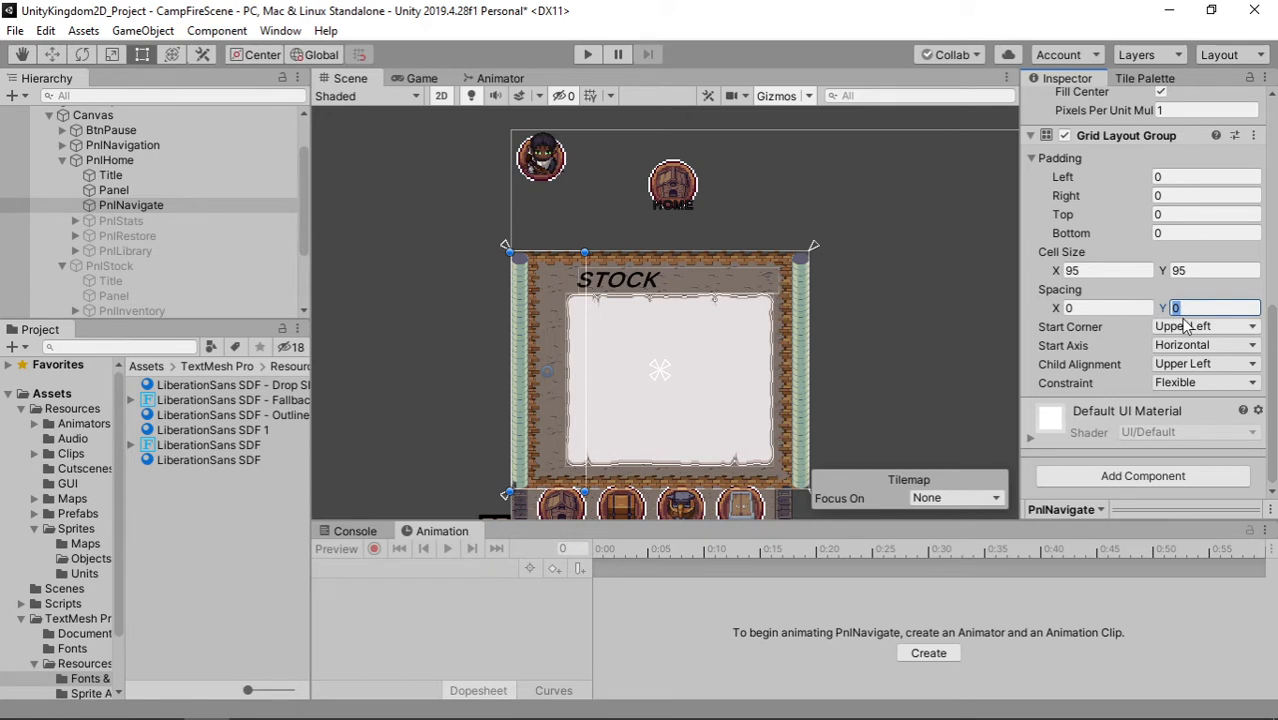
{"action": "type", "text": "15"}
Step: Set the grid's start axis to Vertical and its constraint to Fixed Column Count with a count of 1
{"action": "left_click", "coordinate": [1176, 345]}
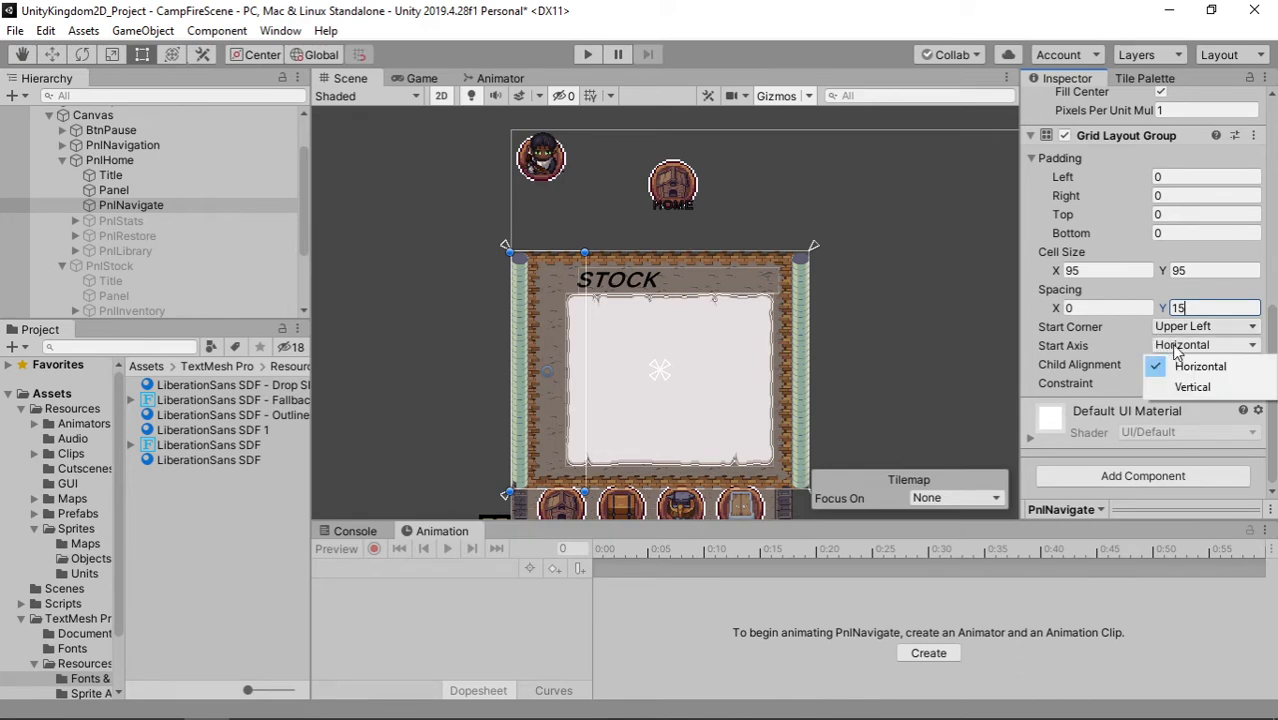
{"action": "left_click", "coordinate": [1190, 386]}
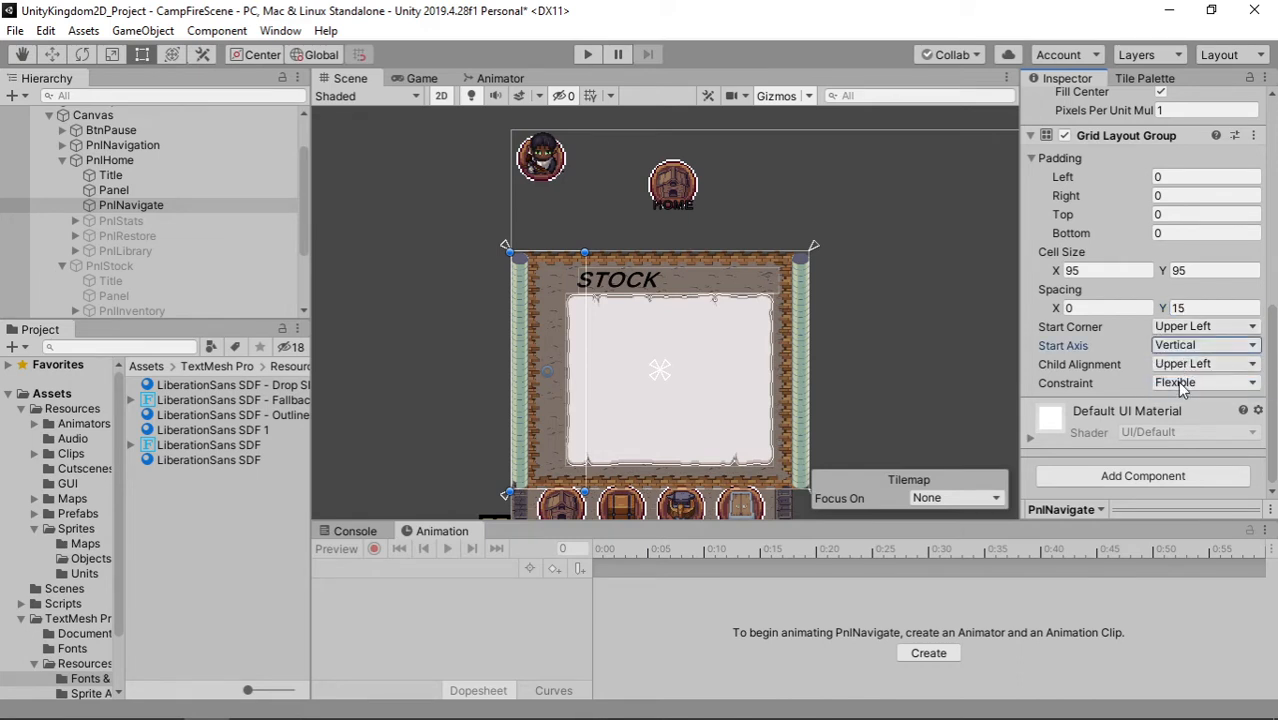
{"action": "left_click", "coordinate": [1177, 384]}
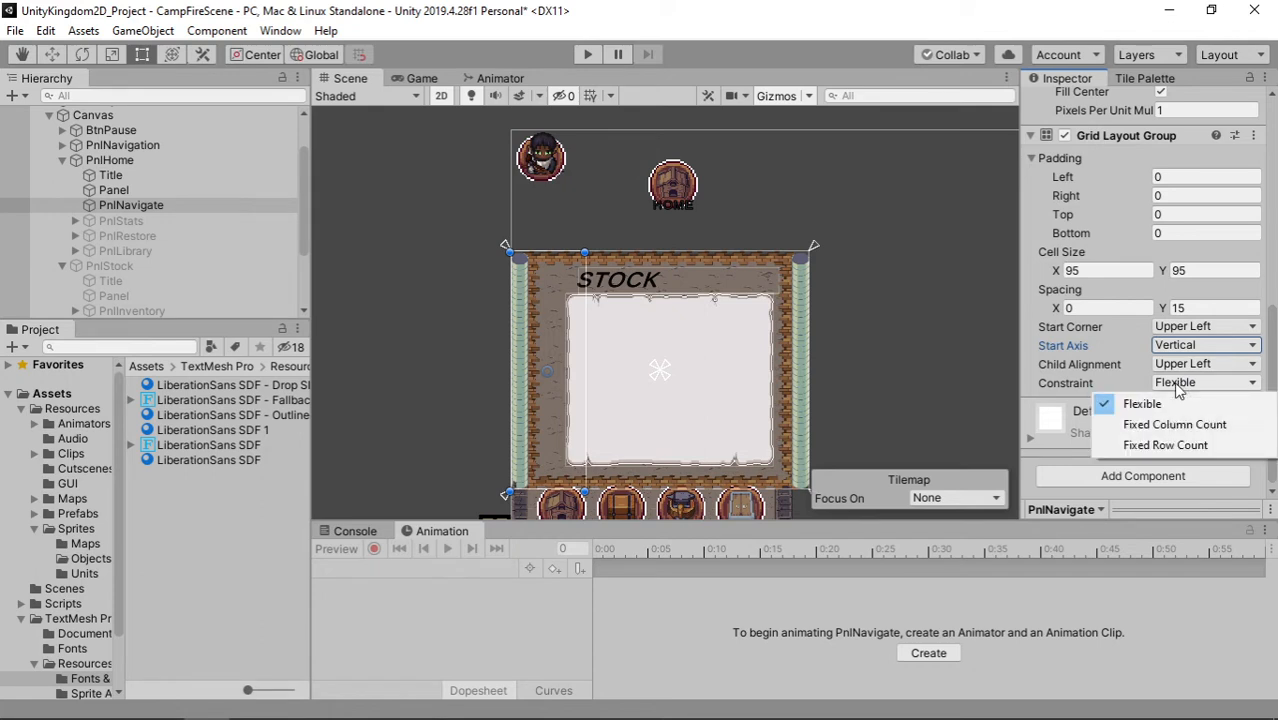
{"action": "left_click", "coordinate": [1174, 424]}
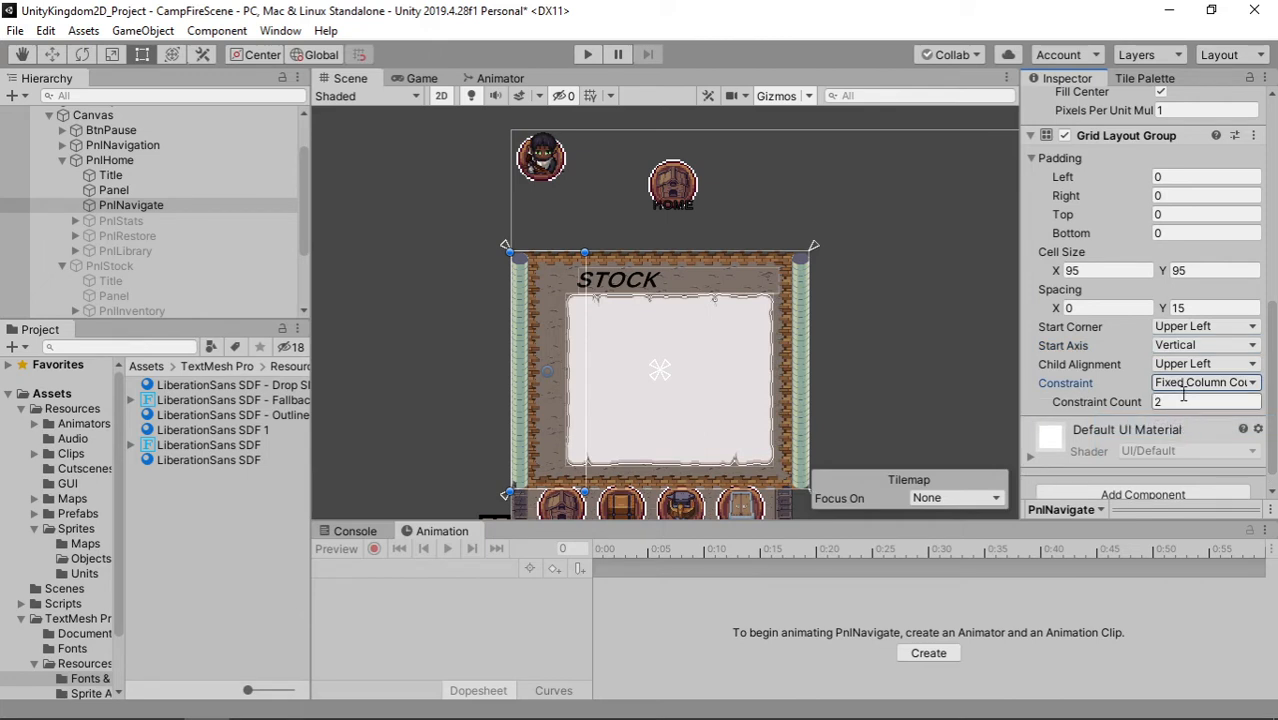
{"action": "left_click", "coordinate": [1183, 402]}
{"action": "double_click", "coordinate": [1182, 400]}
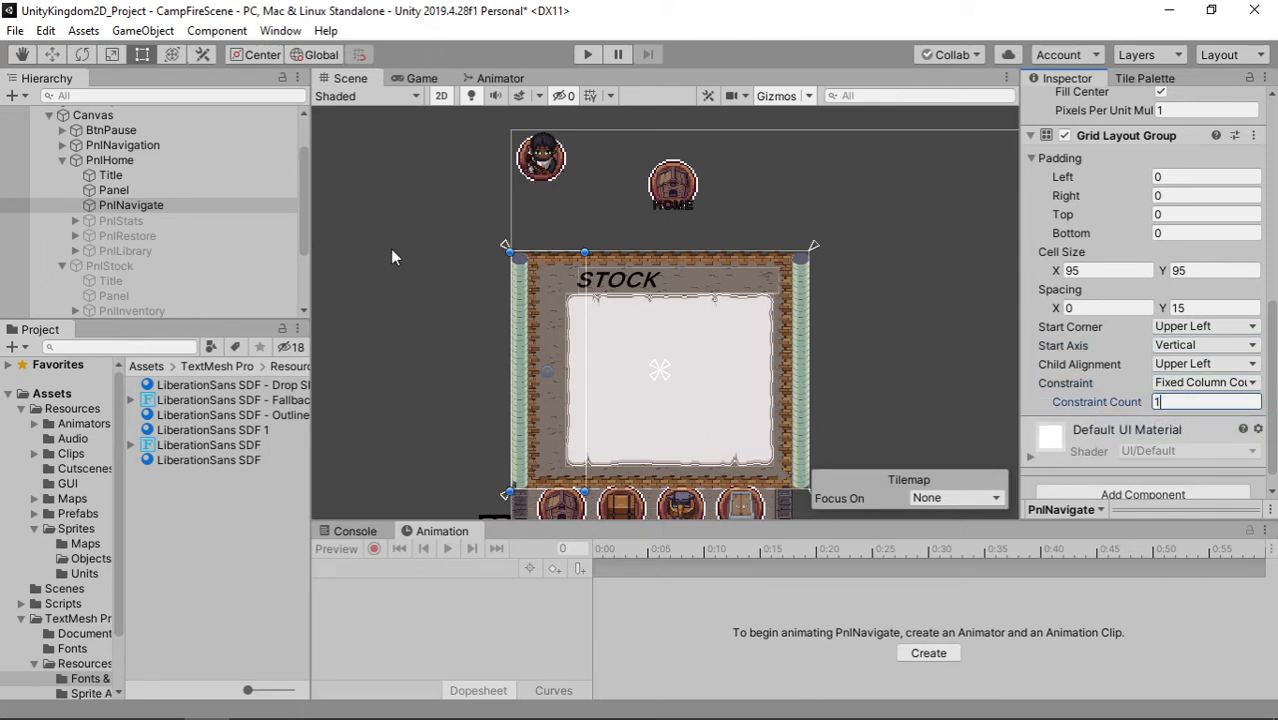
Step: Collapse PnlStock and make BtnStats a child of PnlNavigate
{"action": "scroll", "coordinate": [128, 207], "scroll_direction": "down", "scroll_amount": 2}
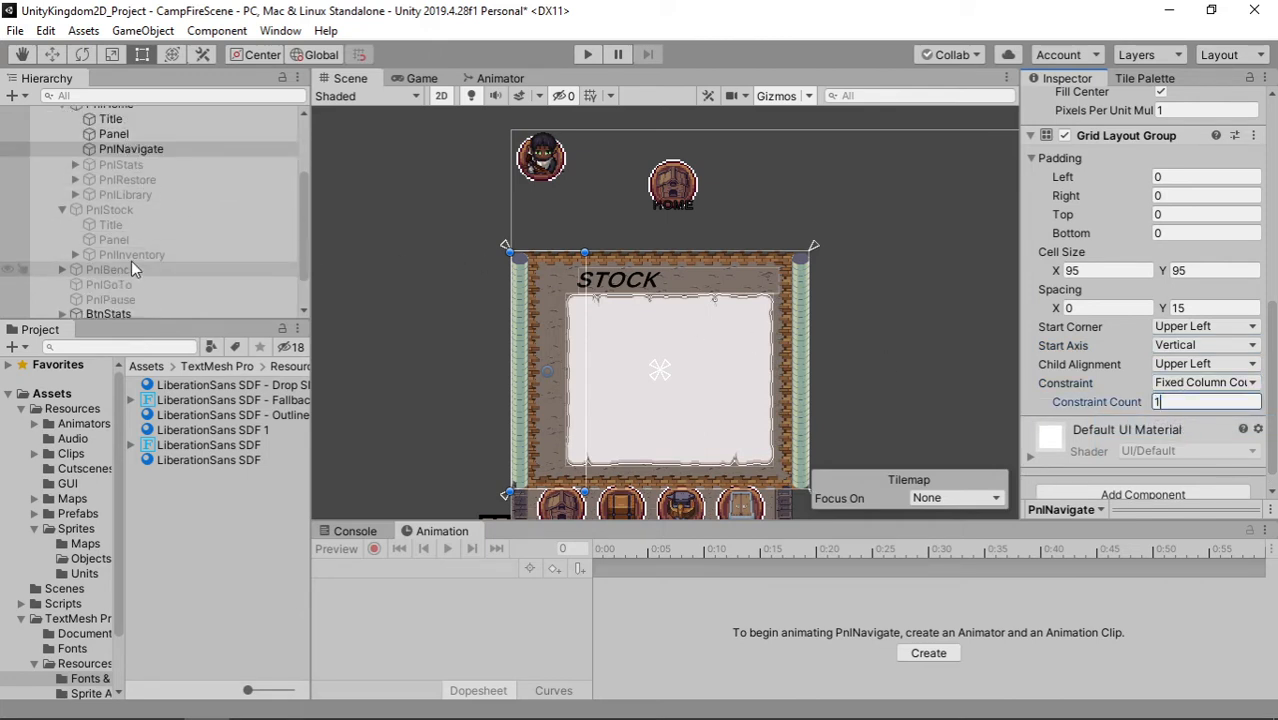
{"action": "left_click", "coordinate": [61, 209]}
{"action": "left_click_drag", "start_coordinate": [125, 277], "coordinate": [152, 160]}
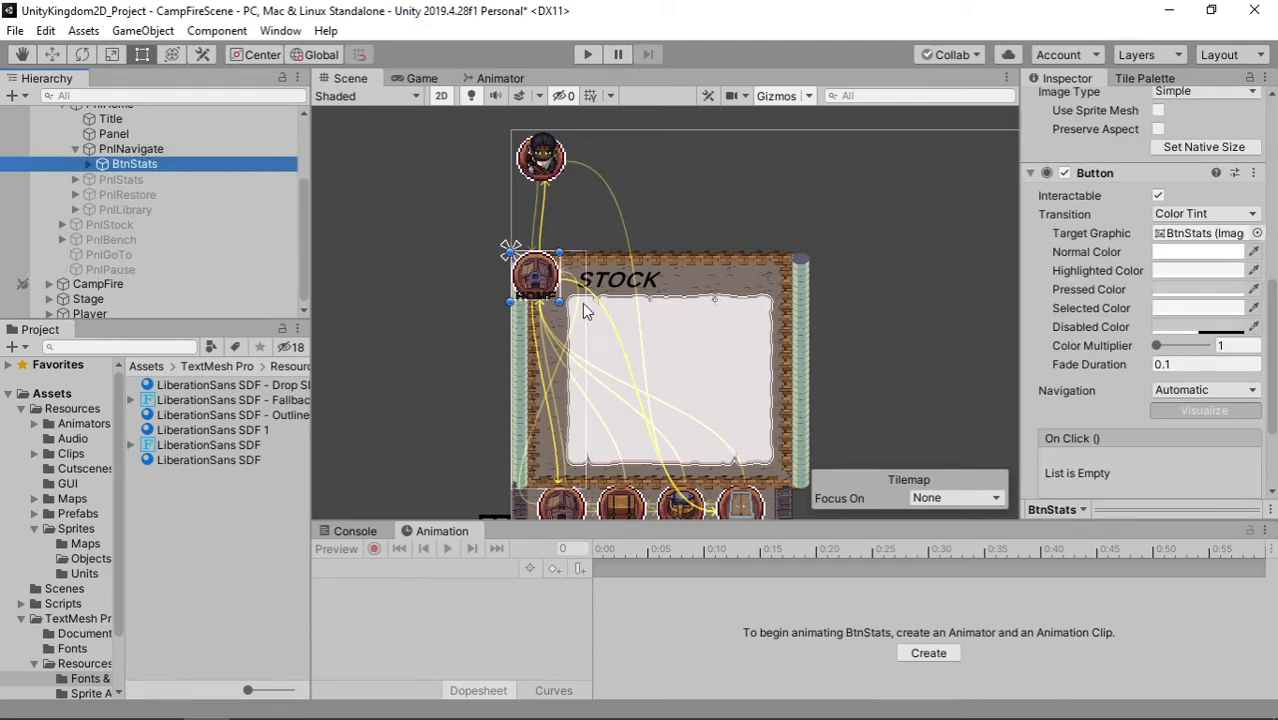
Step: Duplicate BtnStats twice inside PnlNavigate to get a column of three buttons
{"action": "scroll", "coordinate": [582, 303], "scroll_direction": "up", "scroll_amount": 2}
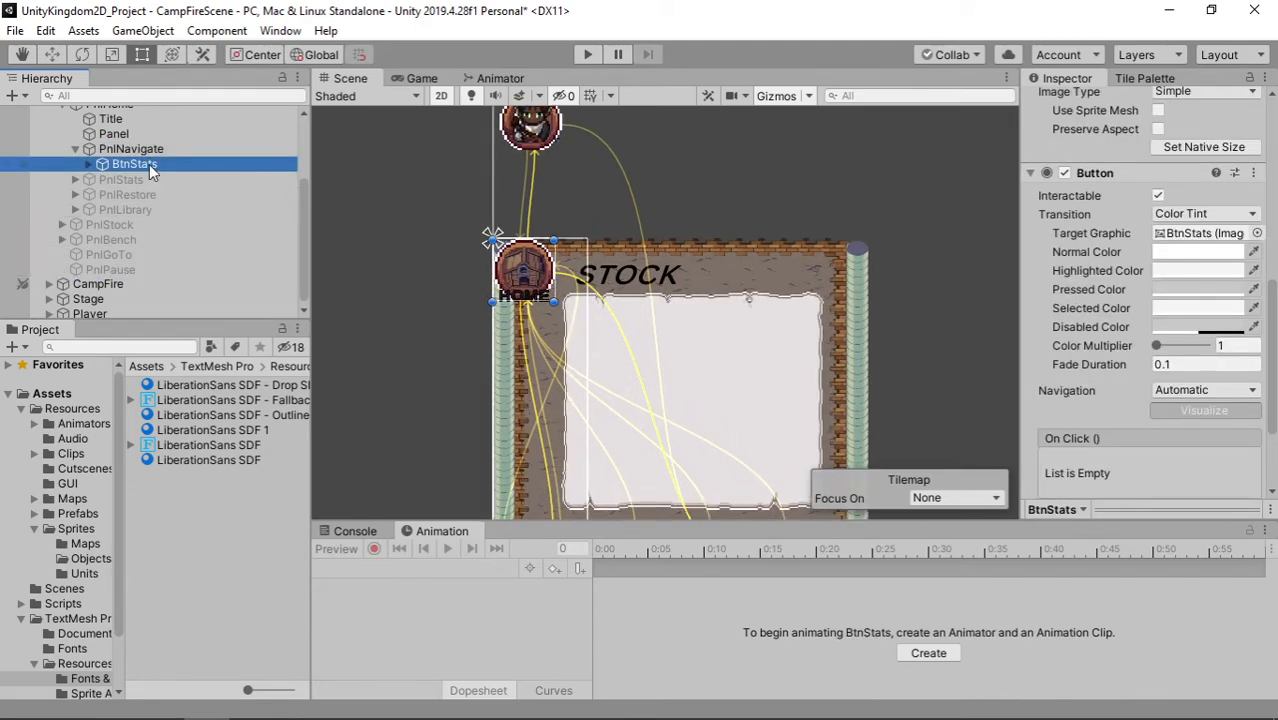
{"action": "key", "text": "ctrl+d"}
{"action": "key", "text": "ctrl+d"}
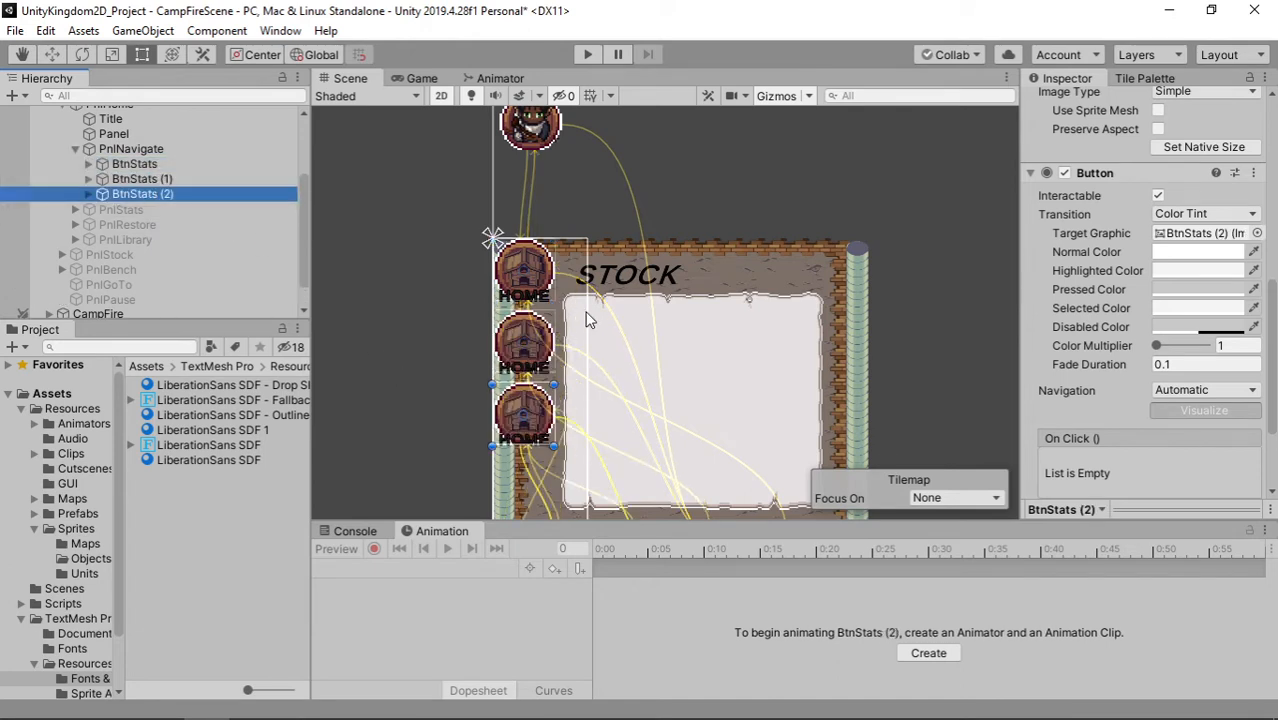
{"action": "scroll", "coordinate": [625, 360], "scroll_direction": "down", "scroll_amount": 2}
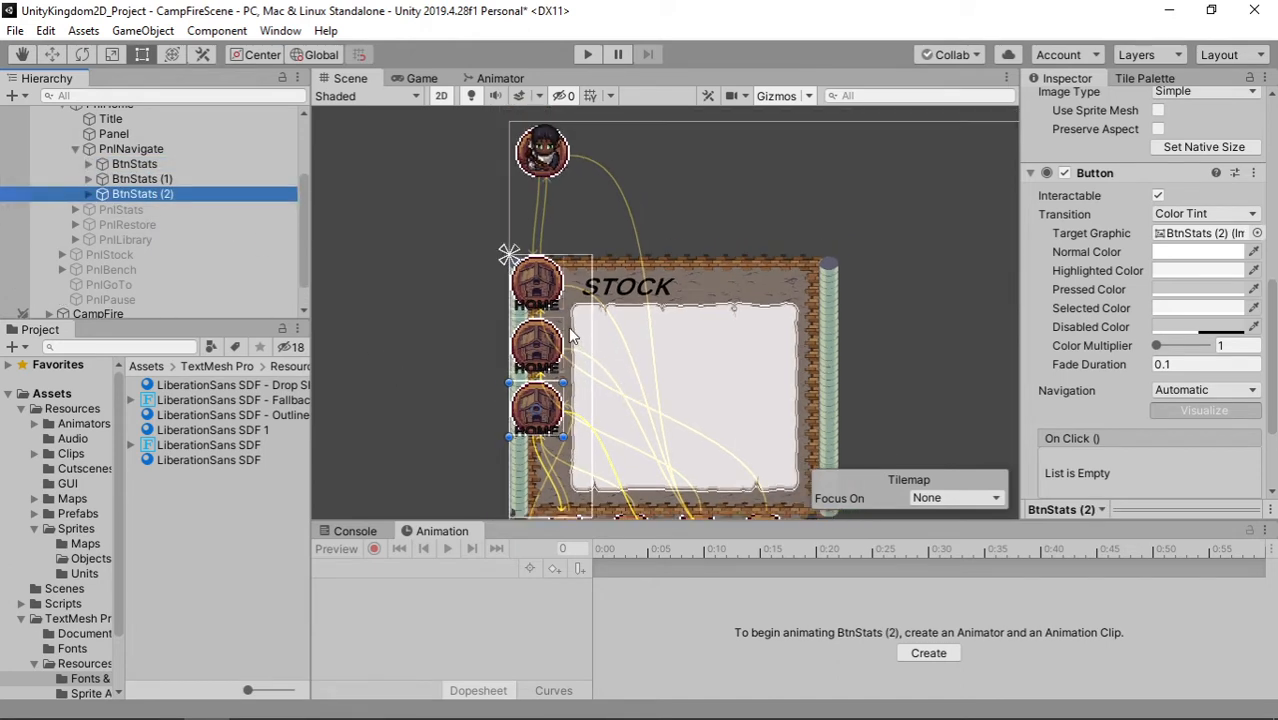
Step: Pull in PnlNavigate's left, top and bottom edges so its button column sits inside the brick border beside the paper panel
{"action": "left_click", "coordinate": [131, 148]}
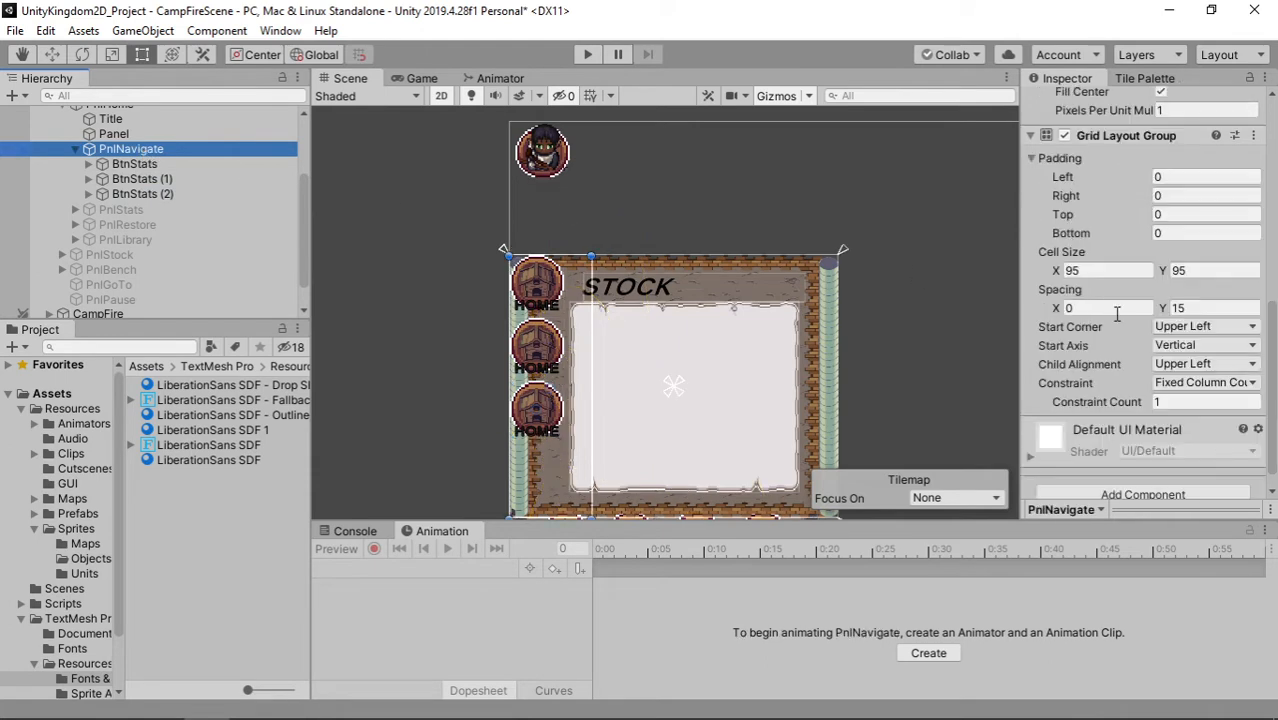
{"action": "left_click", "coordinate": [1169, 195]}
{"action": "left_click_drag", "start_coordinate": [503, 480], "coordinate": [533, 481]}
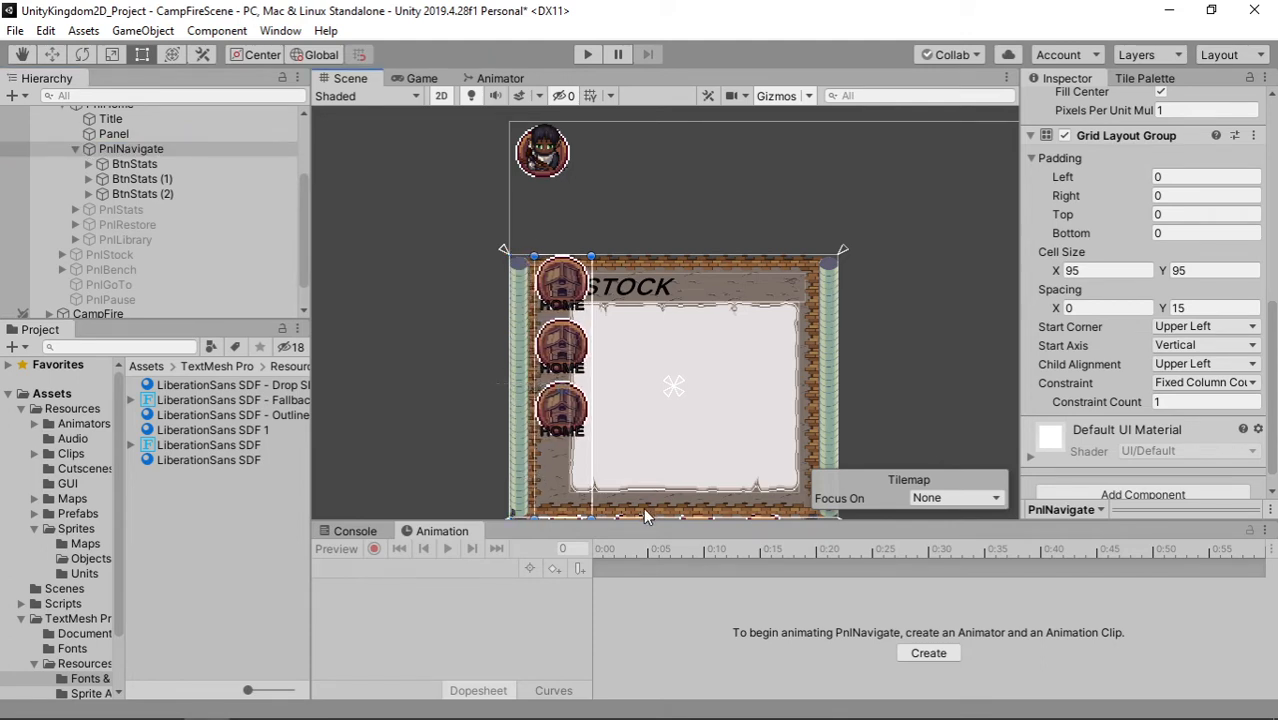
{"action": "scroll", "coordinate": [620, 418], "scroll_direction": "up", "scroll_amount": 1}
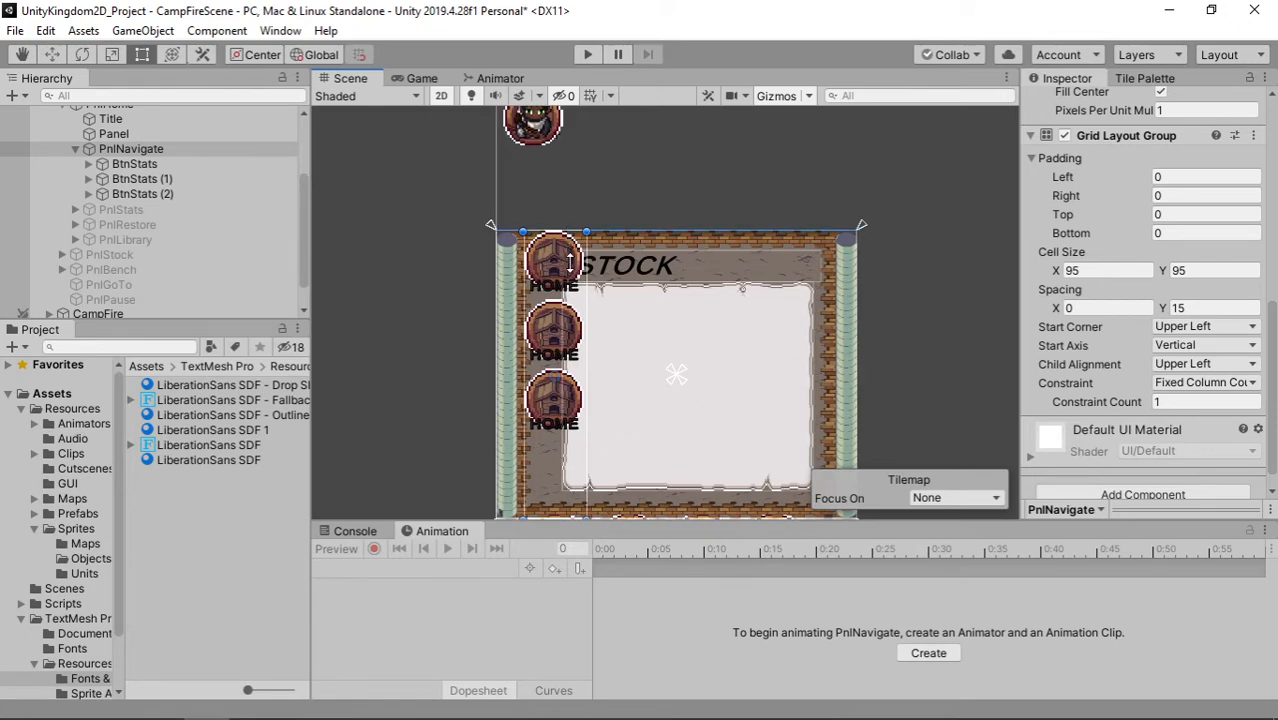
{"action": "left_click_drag", "start_coordinate": [566, 232], "coordinate": [568, 268]}
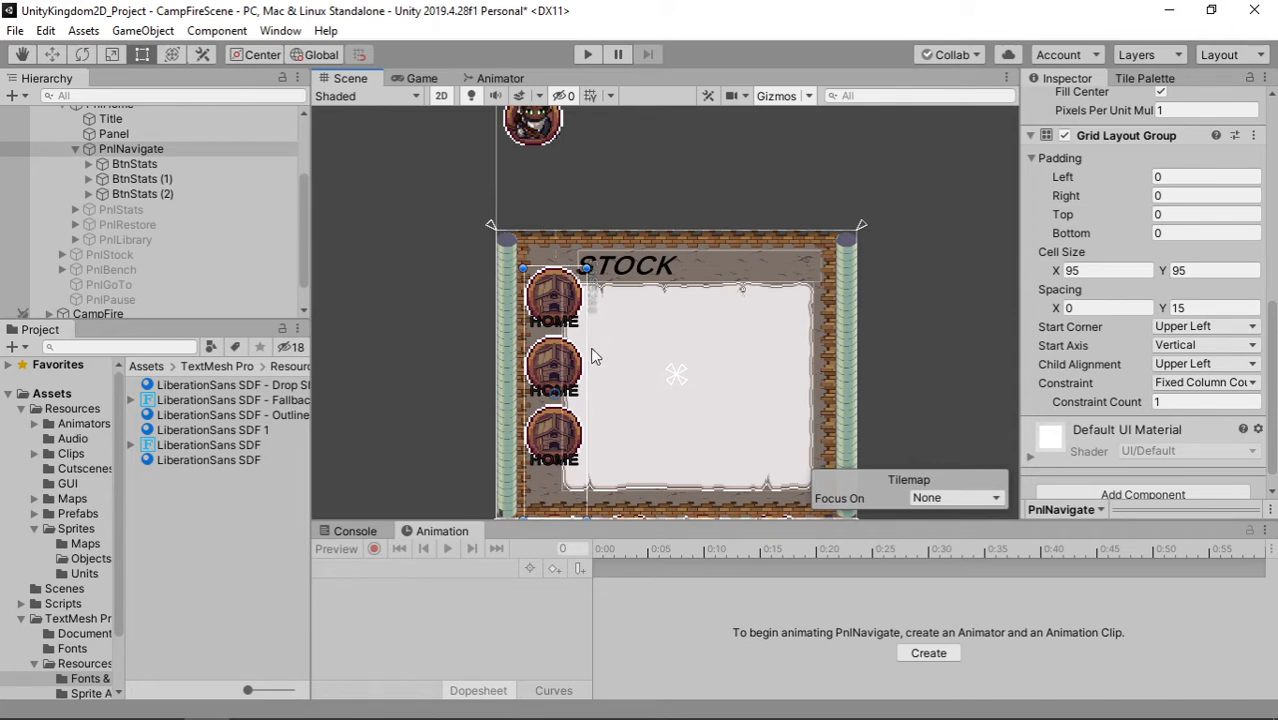
{"action": "left_click_drag", "start_coordinate": [570, 374], "coordinate": [524, 400]}
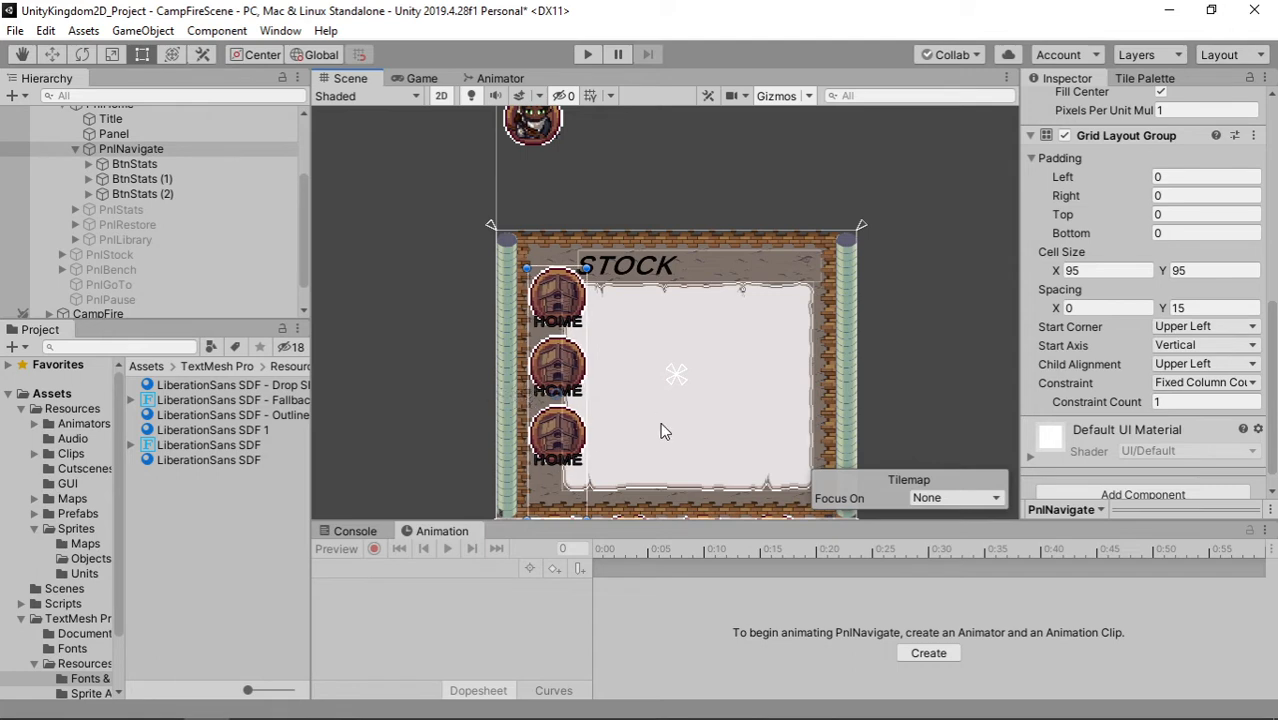
{"action": "middle_click_drag", "start_coordinate": [650, 402], "coordinate": [614, 313]}
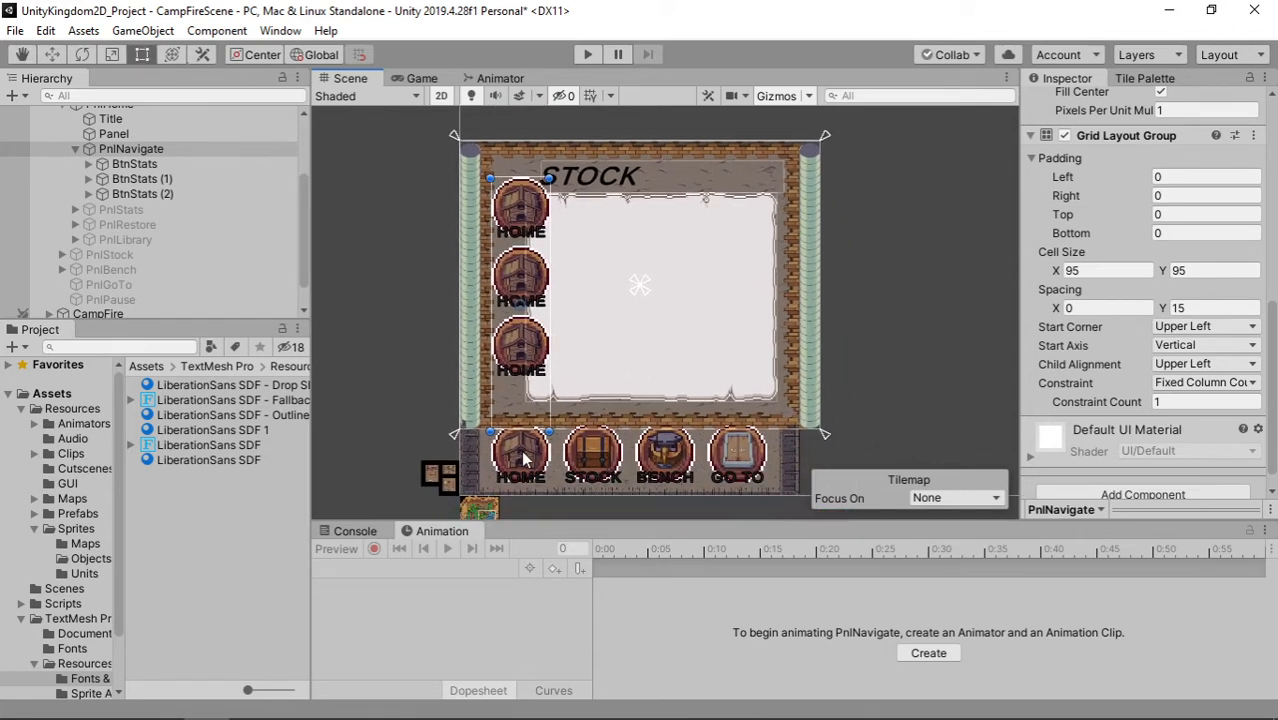
{"action": "left_click_drag", "start_coordinate": [520, 433], "coordinate": [517, 415]}
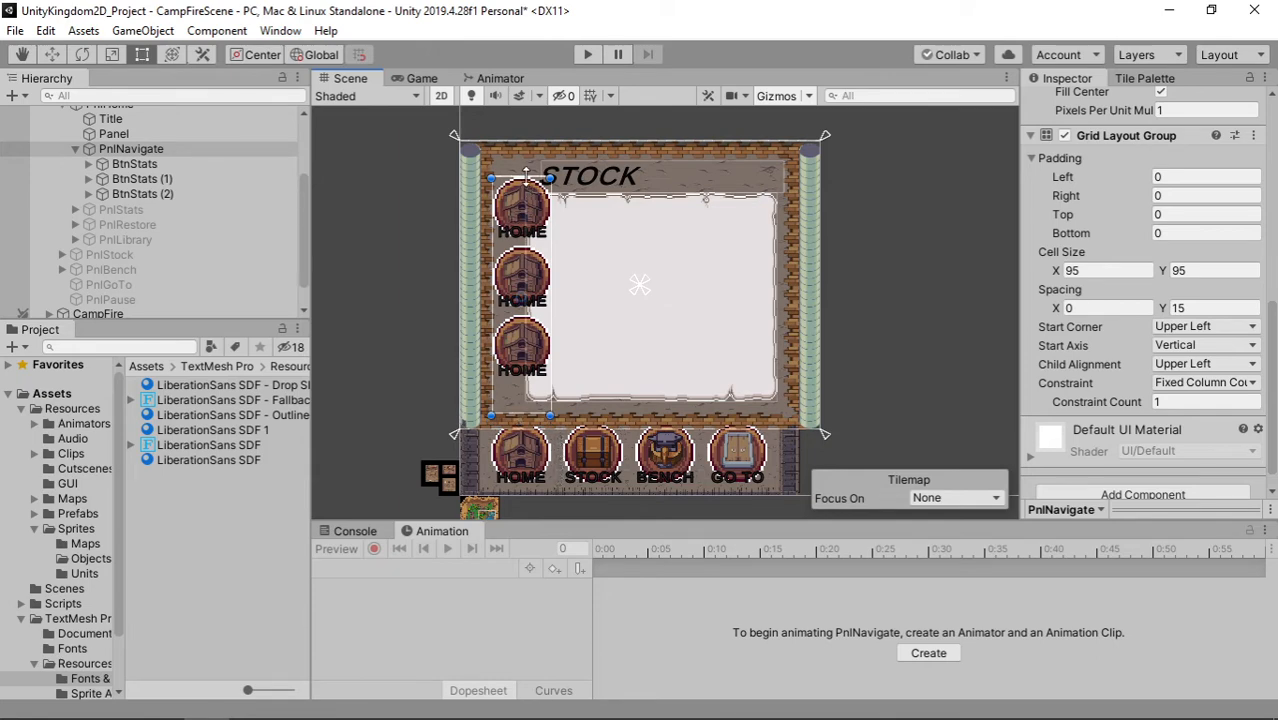
{"action": "left_click_drag", "start_coordinate": [527, 178], "coordinate": [527, 187]}
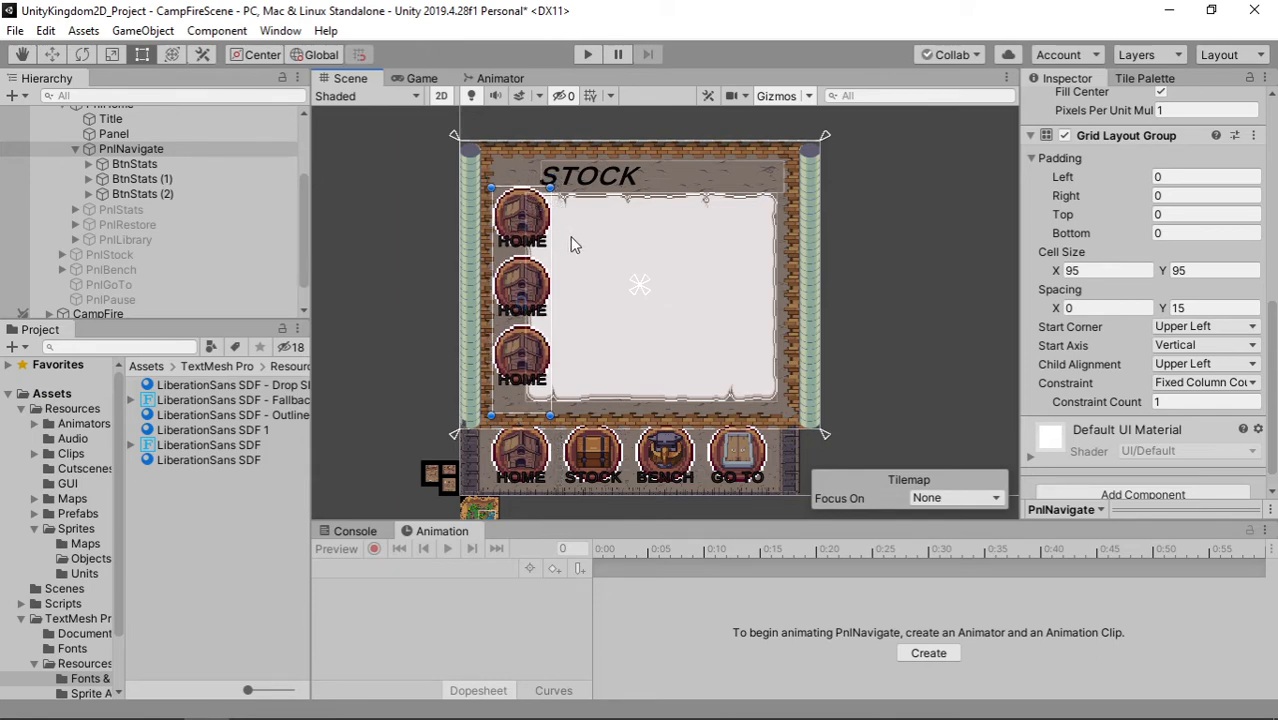
Step: Pull the paper panel's left edge slightly inward so it overlaps less of the navigation button column
{"action": "left_click", "coordinate": [650, 299]}
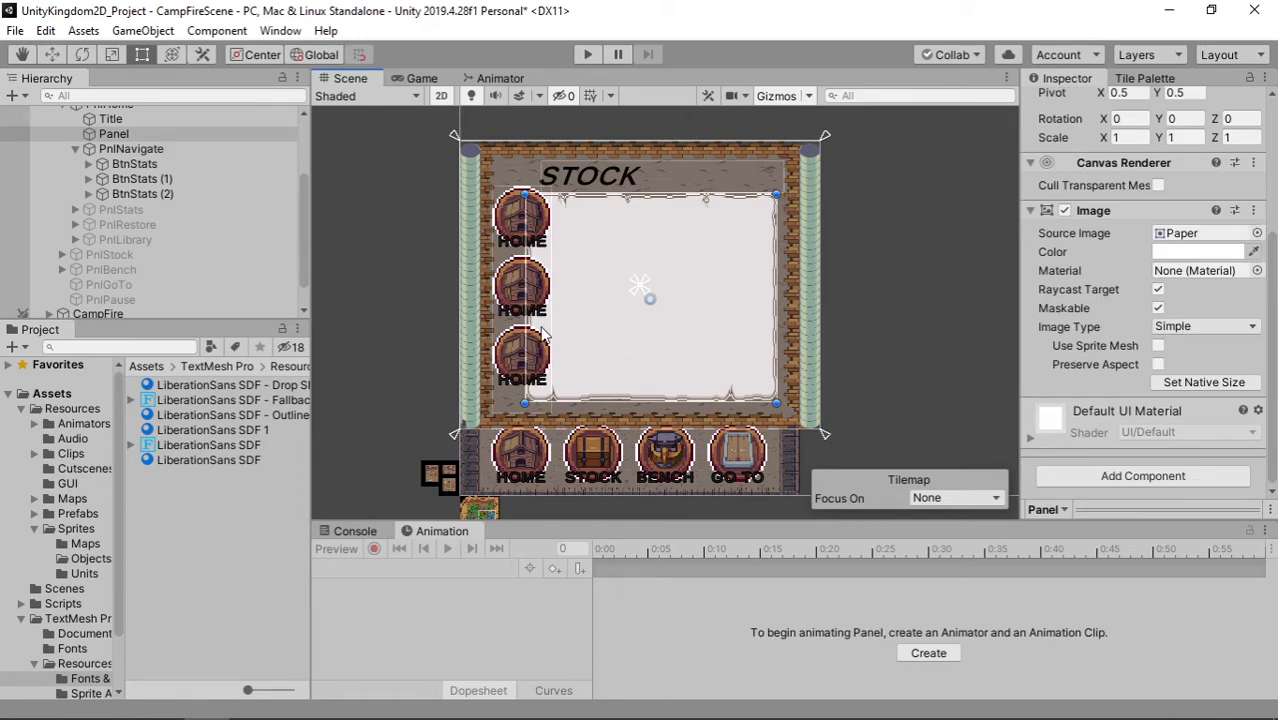
{"action": "left_click_drag", "start_coordinate": [524, 320], "coordinate": [535, 320]}
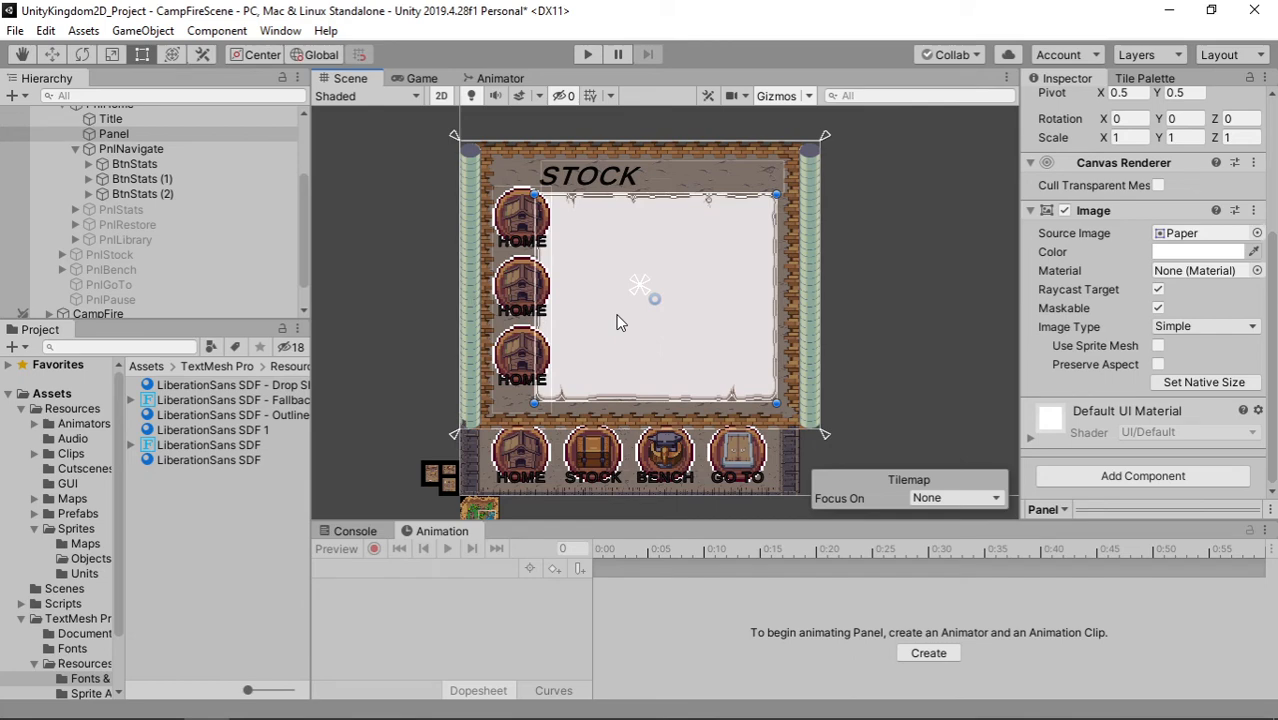
Step: Change the Home panel's title text to HOME
{"action": "left_click", "coordinate": [603, 185]}
{"action": "left_click", "coordinate": [1072, 286]}
{"action": "double_click", "coordinate": [1075, 287]}
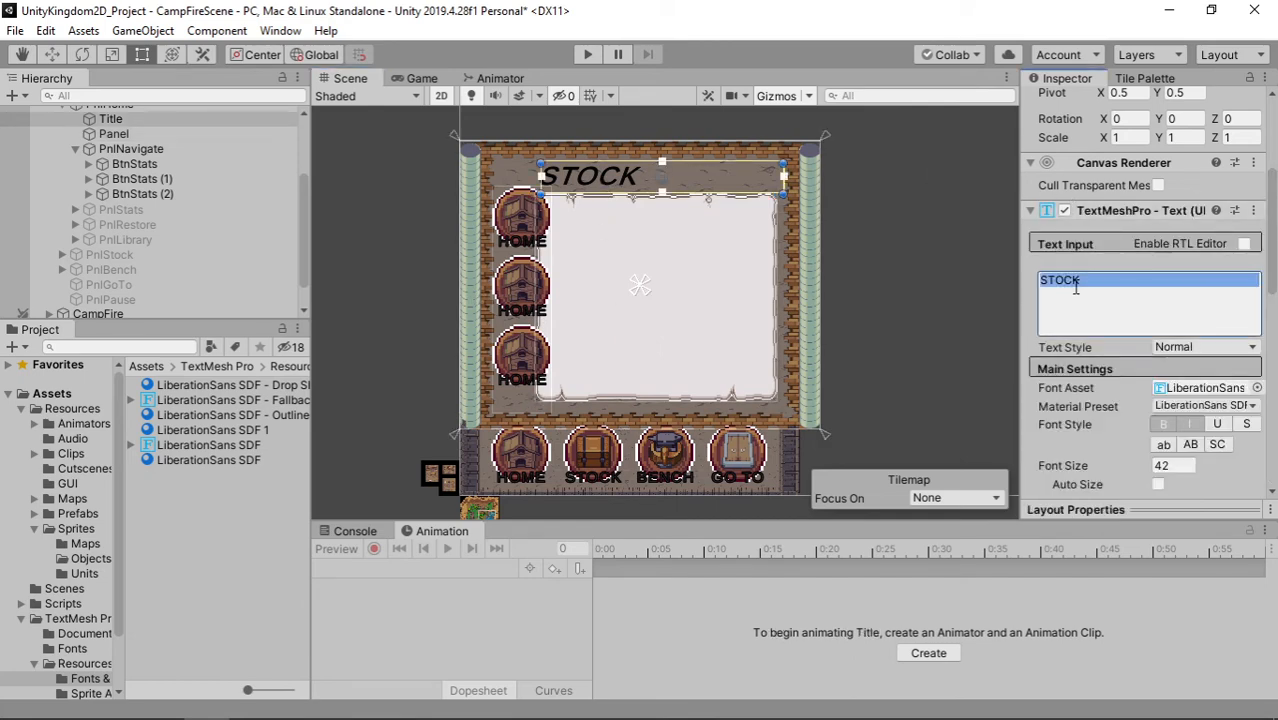
{"action": "type", "text": "HOME"}
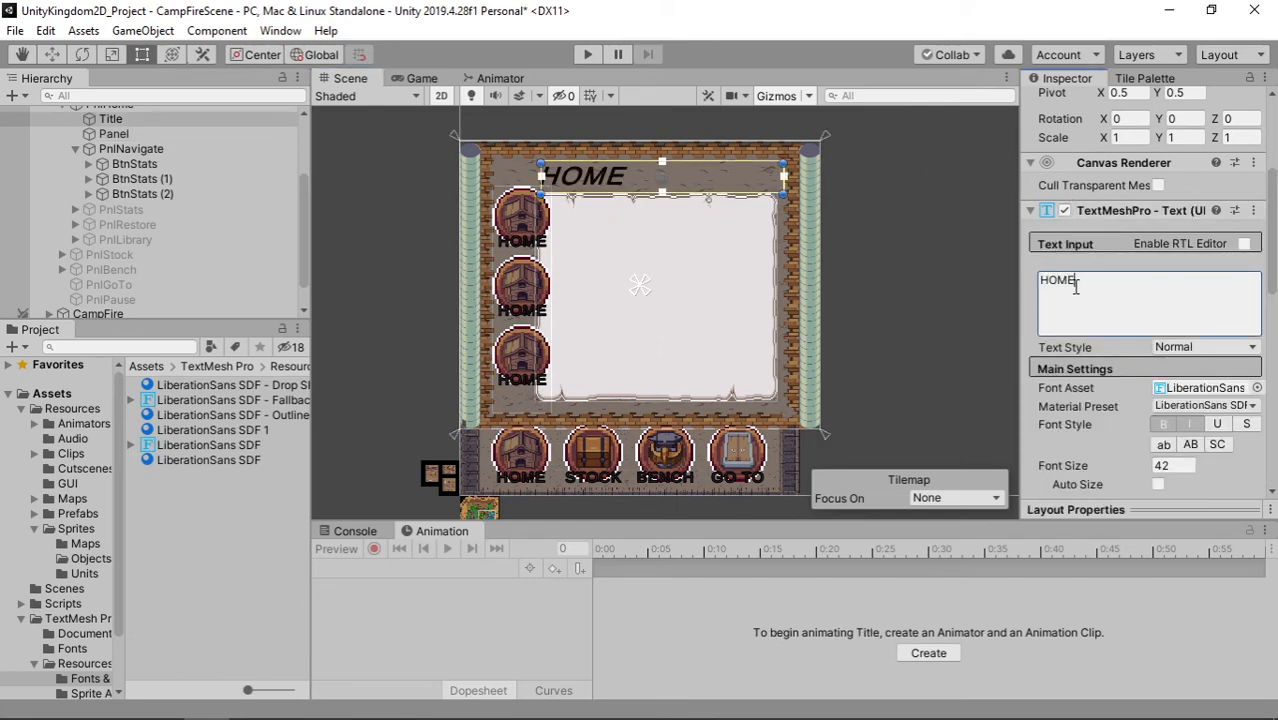
{"action": "left_click", "coordinate": [873, 295]}
Step: Set the title's material preset to LiberationSans SDF 1 and its font size to 52
{"action": "left_click", "coordinate": [578, 182]}
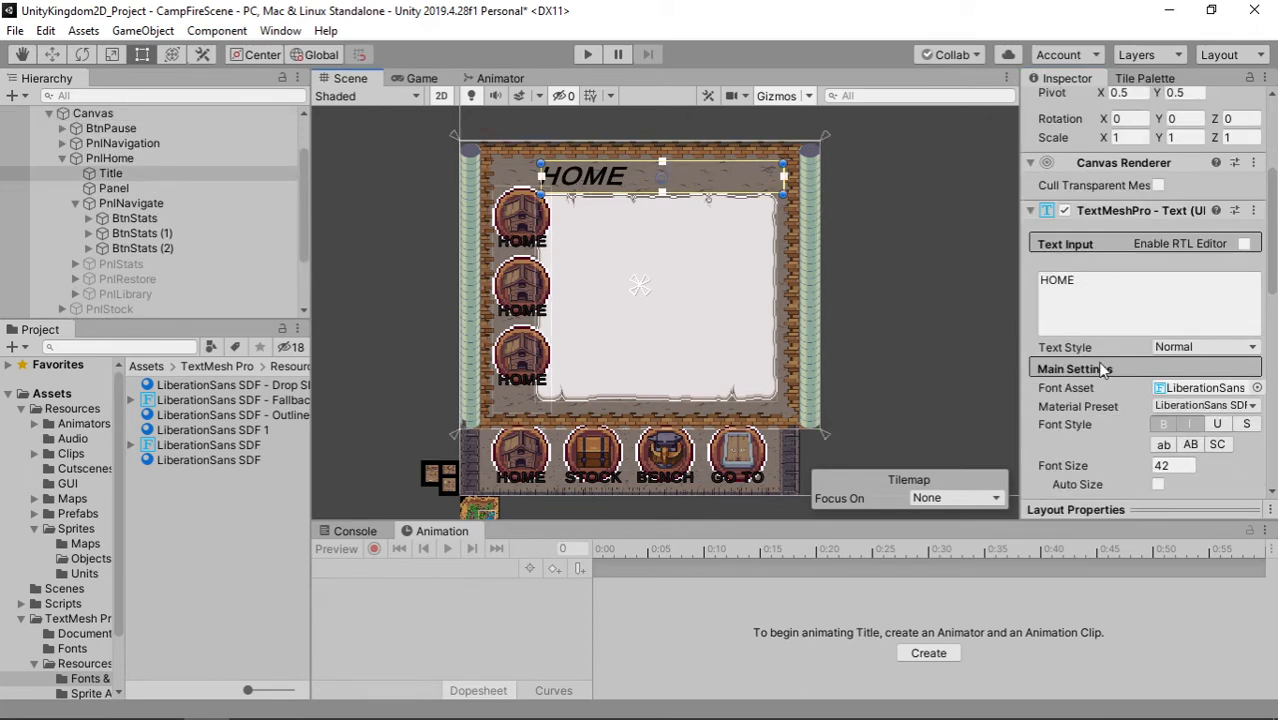
{"action": "left_click", "coordinate": [1206, 408]}
{"action": "left_click", "coordinate": [1162, 487]}
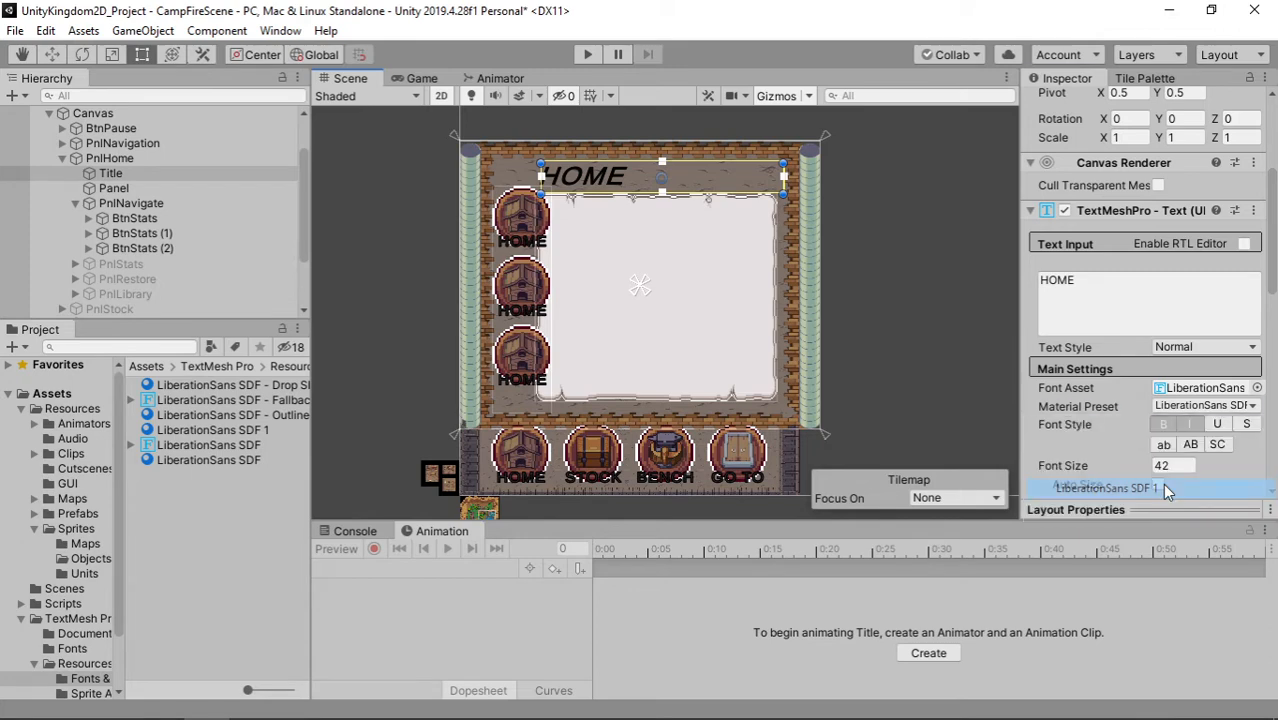
{"action": "scroll", "coordinate": [1175, 440], "scroll_direction": "down", "scroll_amount": 4}
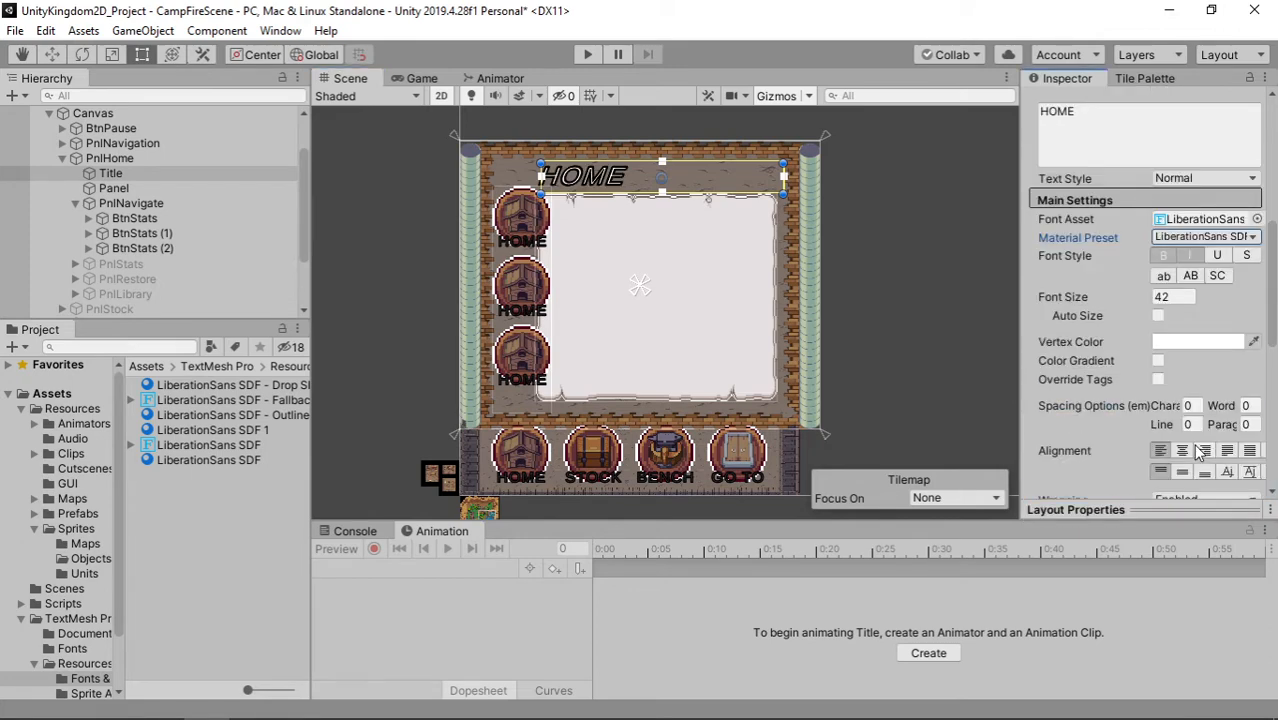
{"action": "left_click", "coordinate": [1172, 297]}
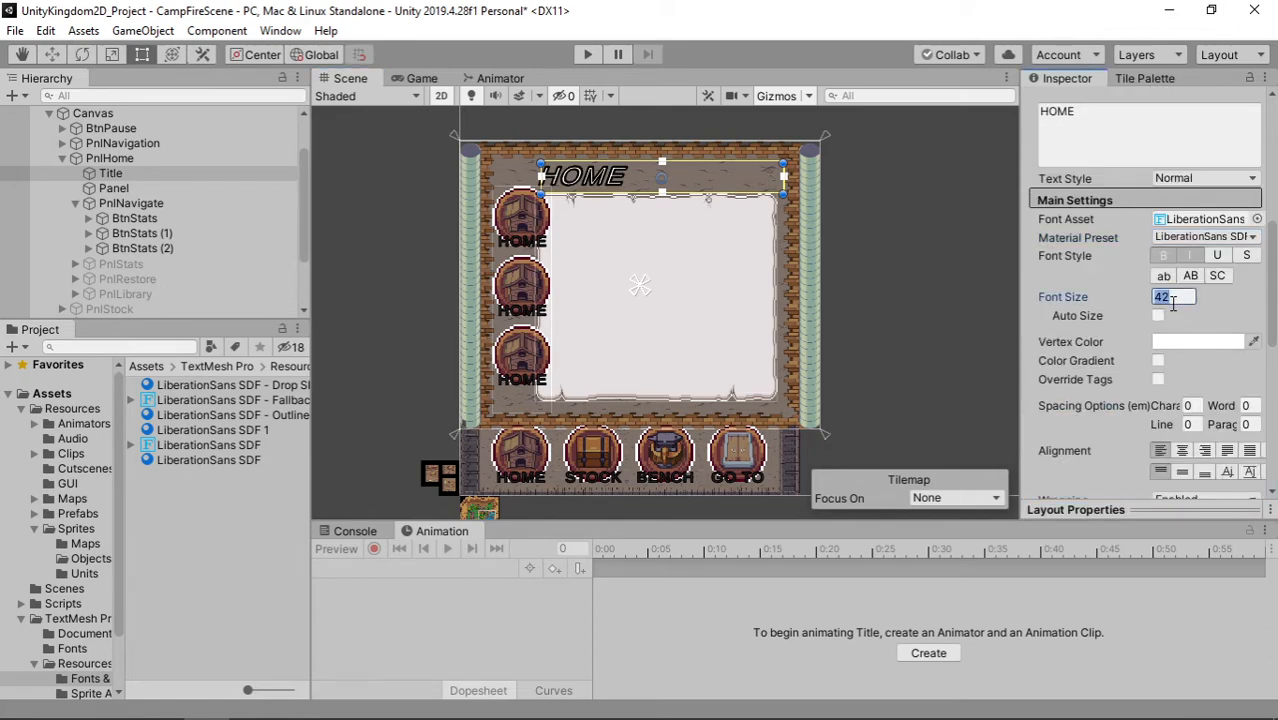
{"action": "type", "text": "52"}
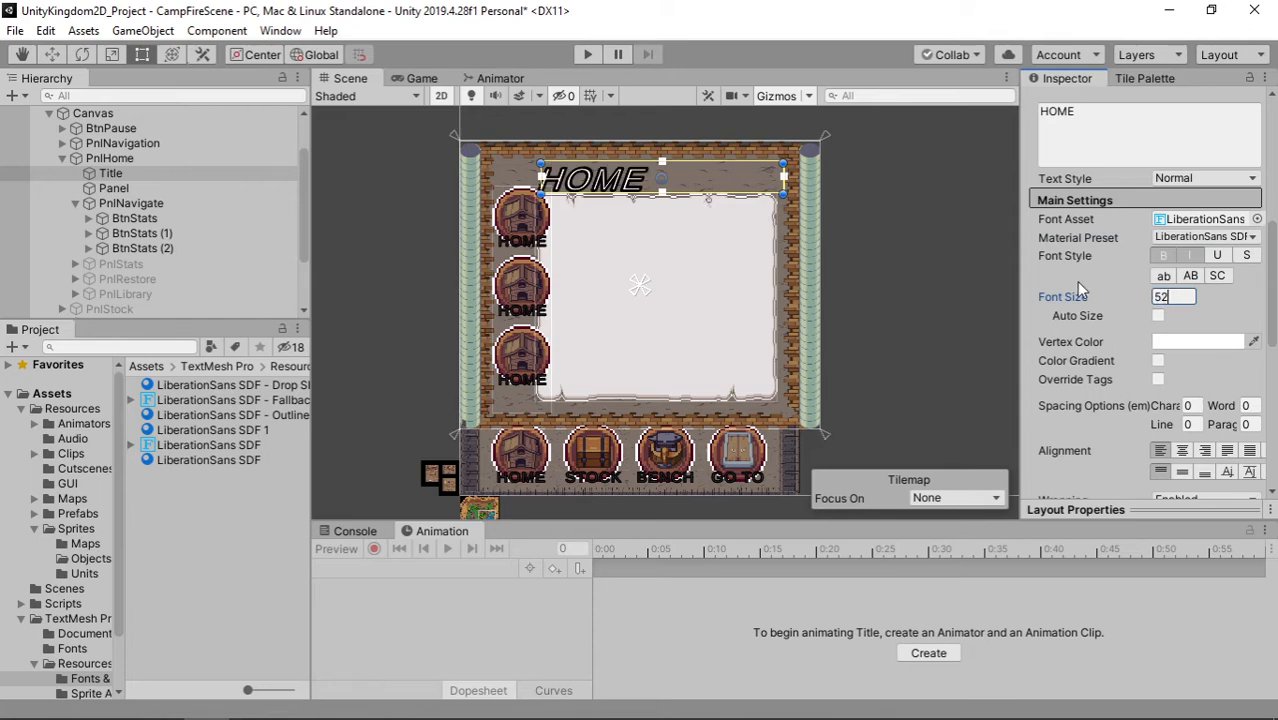
Step: Lower the paper panel's top edge slightly to leave more room beneath the HOME title
{"action": "left_click", "coordinate": [671, 274]}
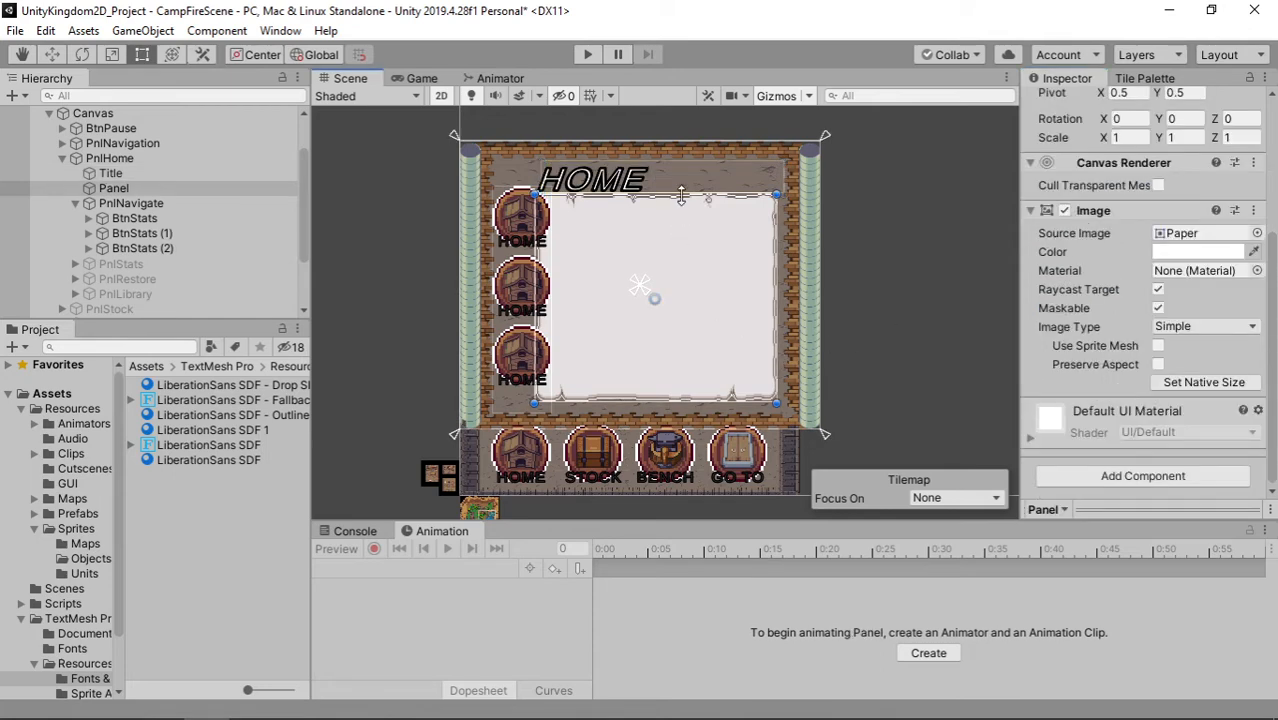
{"action": "left_click_drag", "start_coordinate": [684, 195], "coordinate": [688, 206]}
{"action": "left_click", "coordinate": [866, 311]}
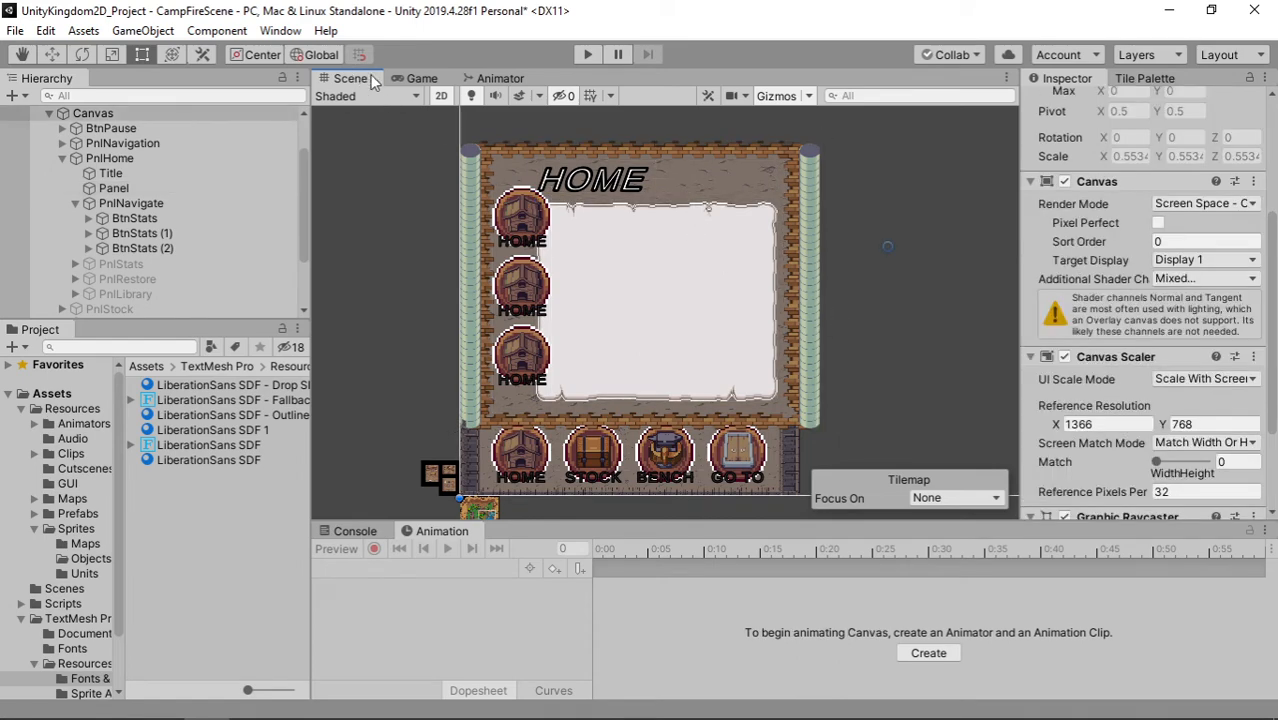
Step: Move the title's left edge inward so the text starts farther from the navigation button column
{"action": "left_click", "coordinate": [605, 181]}
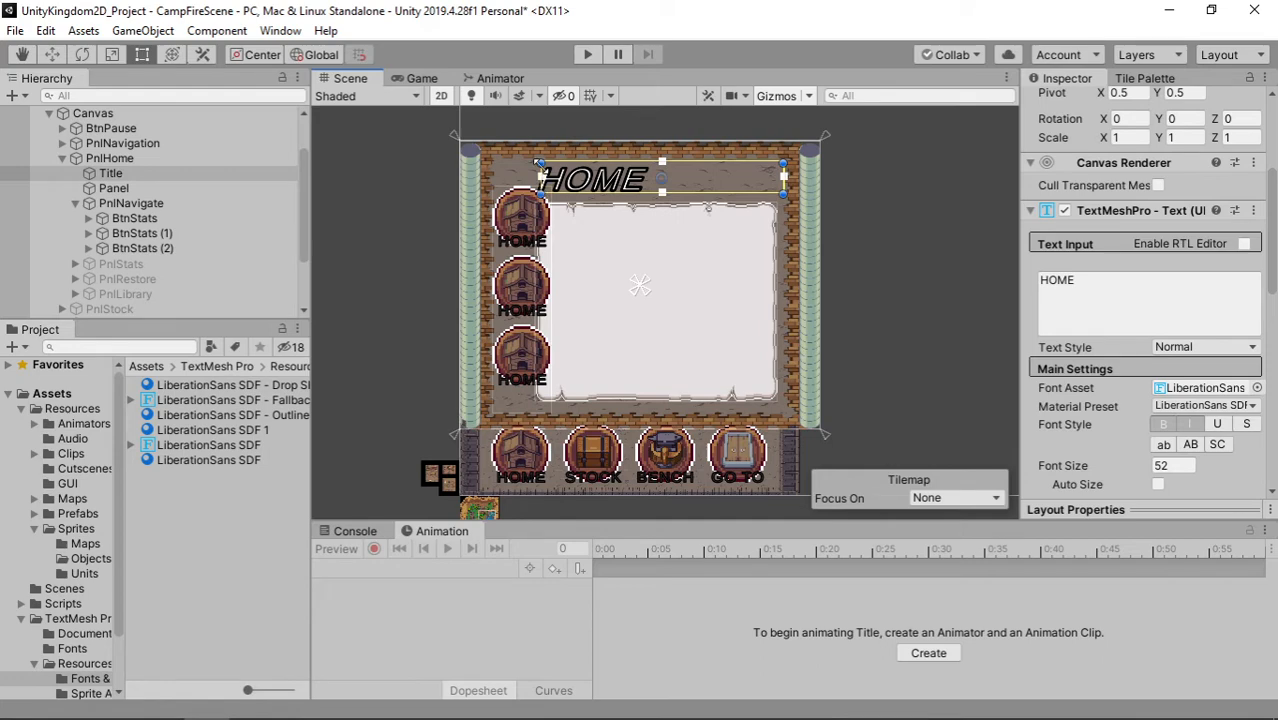
{"action": "left_click_drag", "start_coordinate": [541, 170], "coordinate": [559, 172]}
{"action": "left_click", "coordinate": [640, 289]}
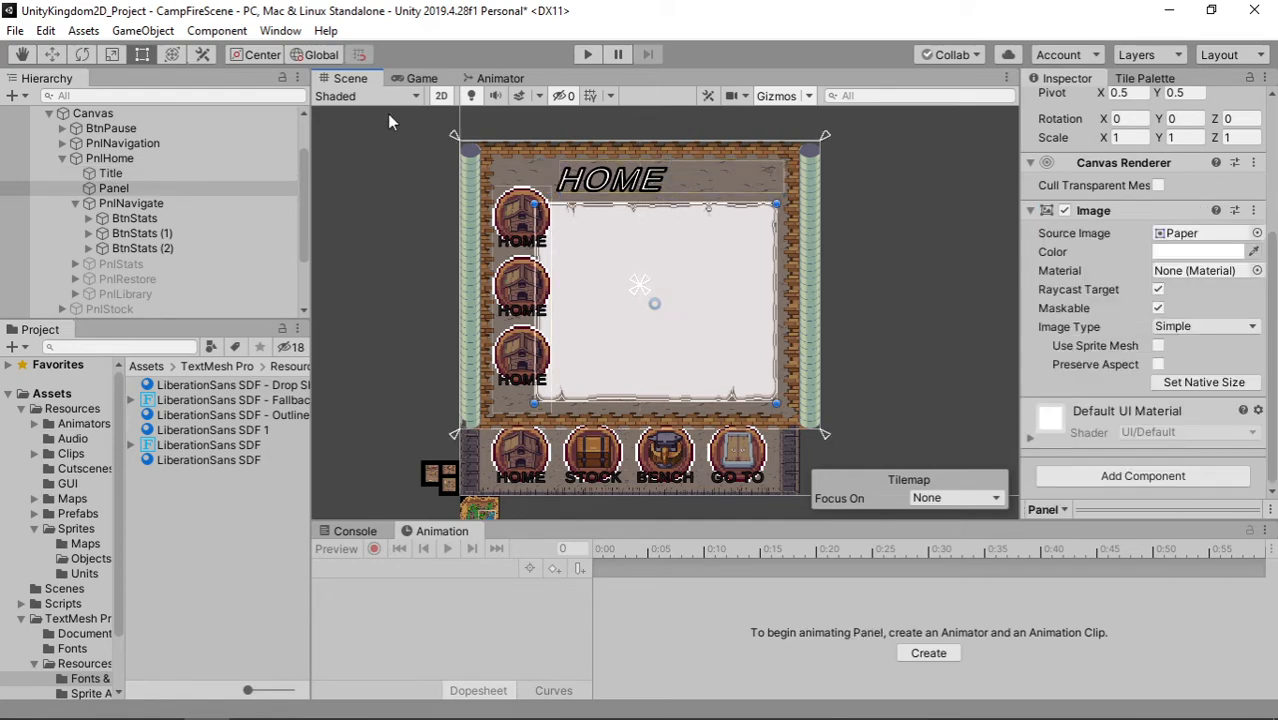
Step: Replace the title text with WORKSHOP to test how a longer word fits the title box
{"action": "left_click", "coordinate": [613, 180]}
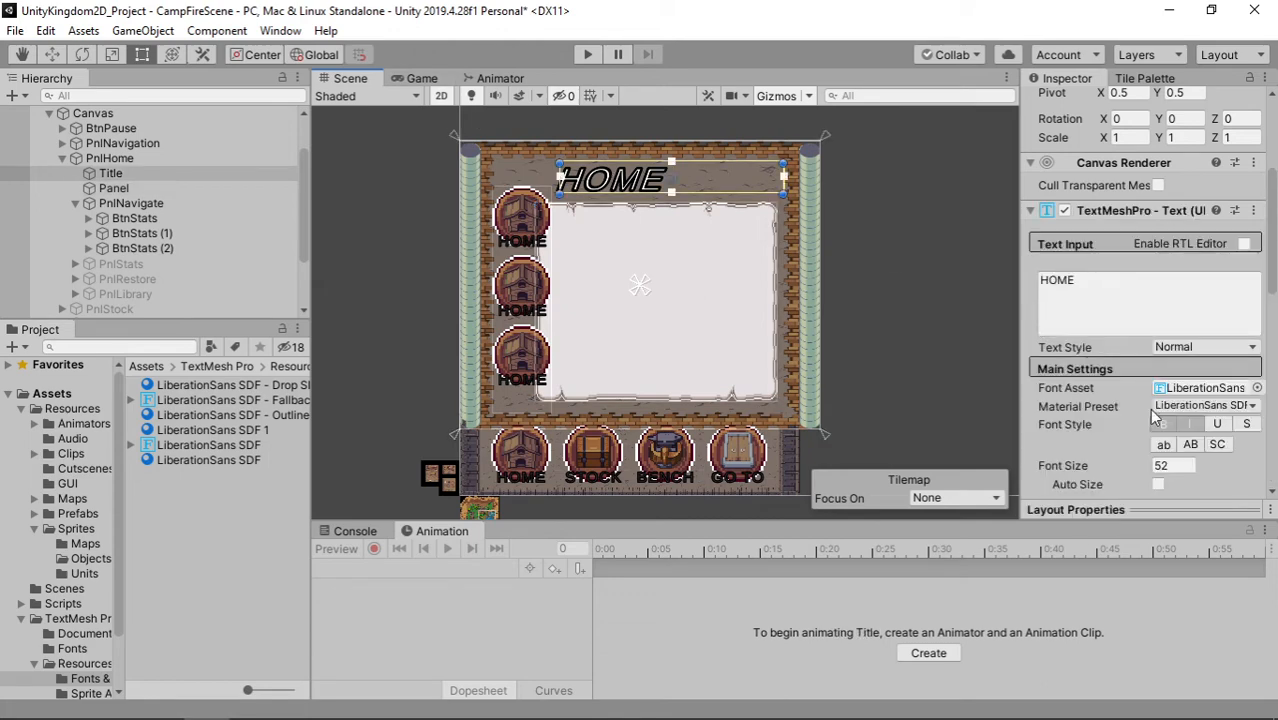
{"action": "left_click", "coordinate": [1109, 295]}
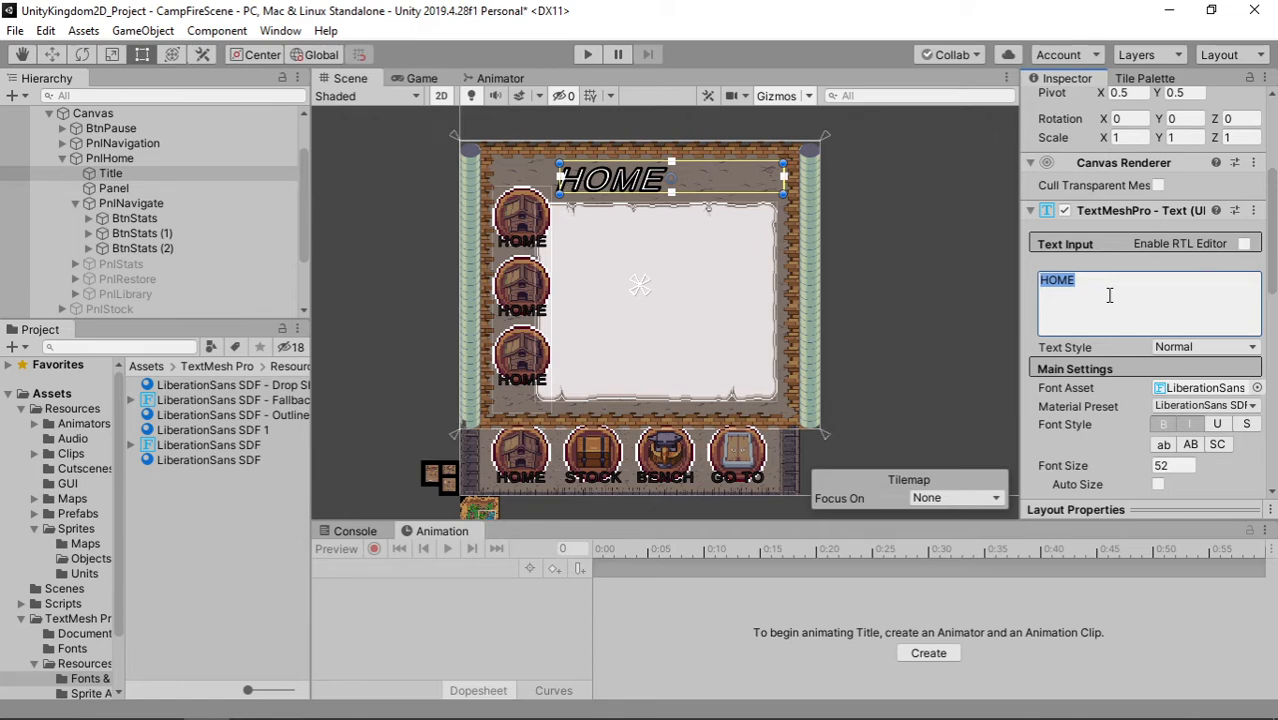
{"action": "type", "text": "wo"}
{"action": "key", "text": "BackSpace"}
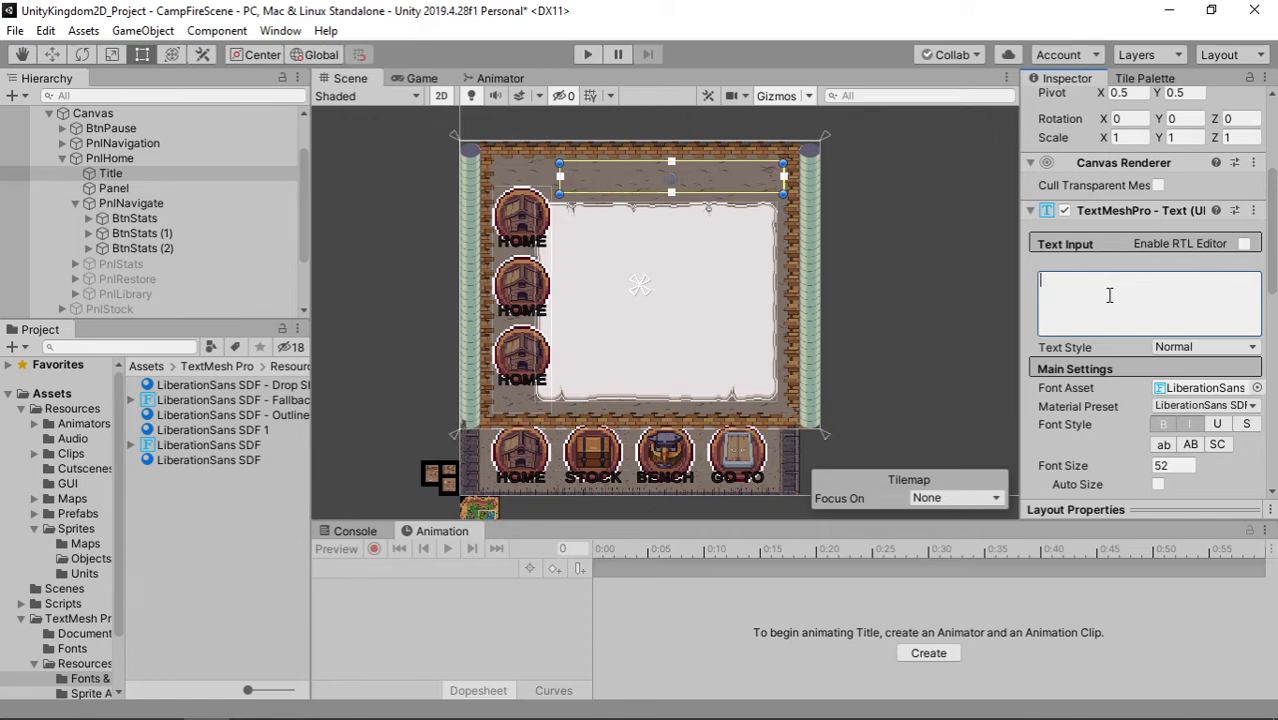
{"action": "type", "text": "WORKS"}
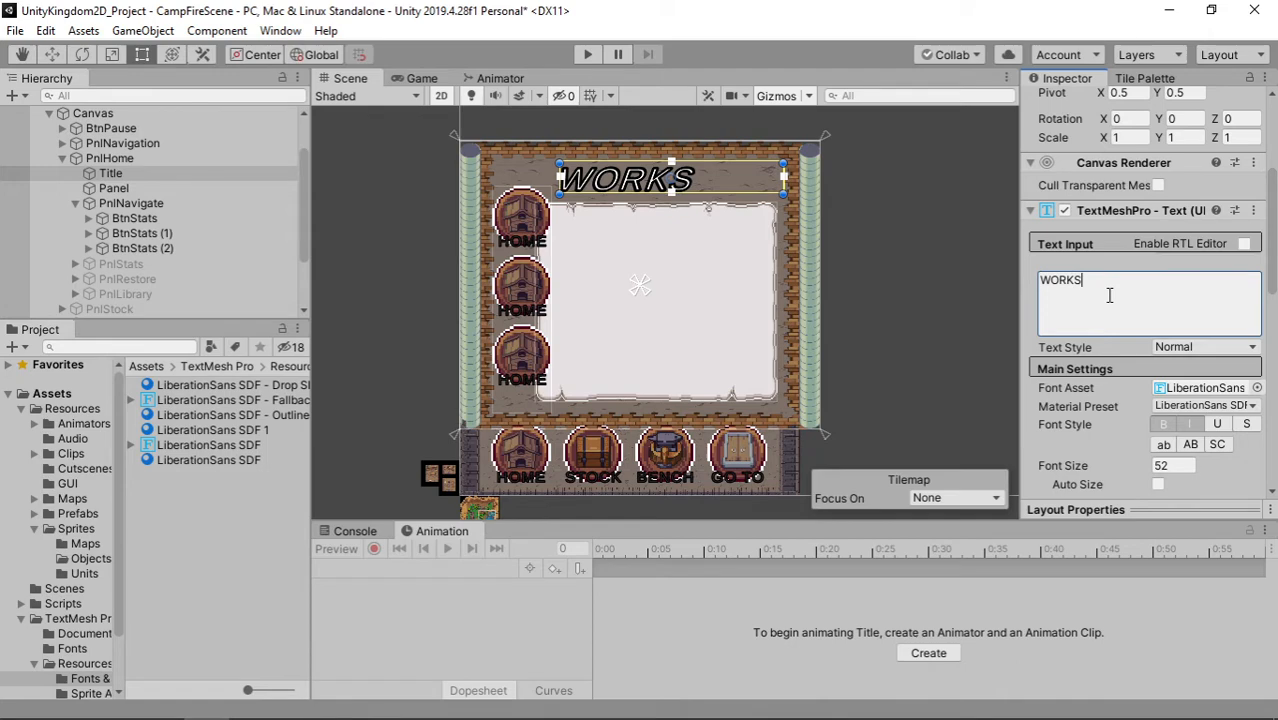
{"action": "type", "text": "HOP"}
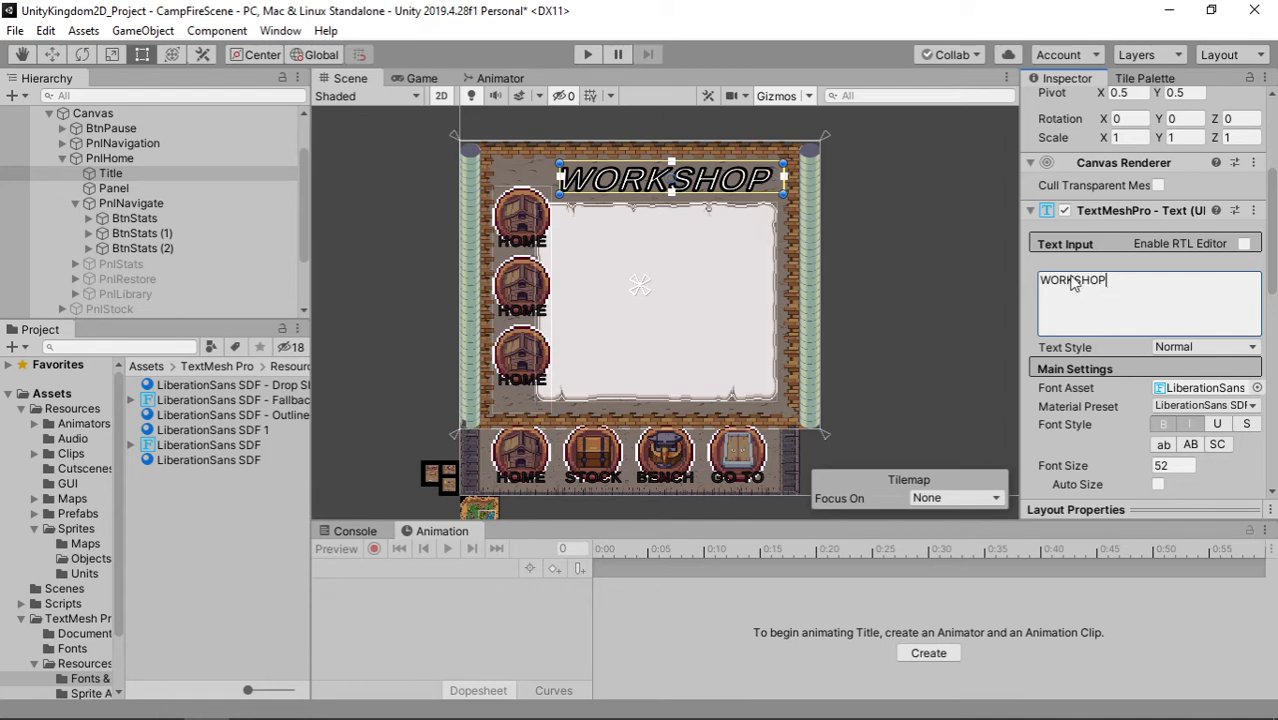
Step: Extend the title box's left edge outward to line up with the right side of the button column
{"action": "double_click", "coordinate": [1073, 283]}
{"action": "scroll", "coordinate": [570, 193], "scroll_direction": "up", "scroll_amount": 5}
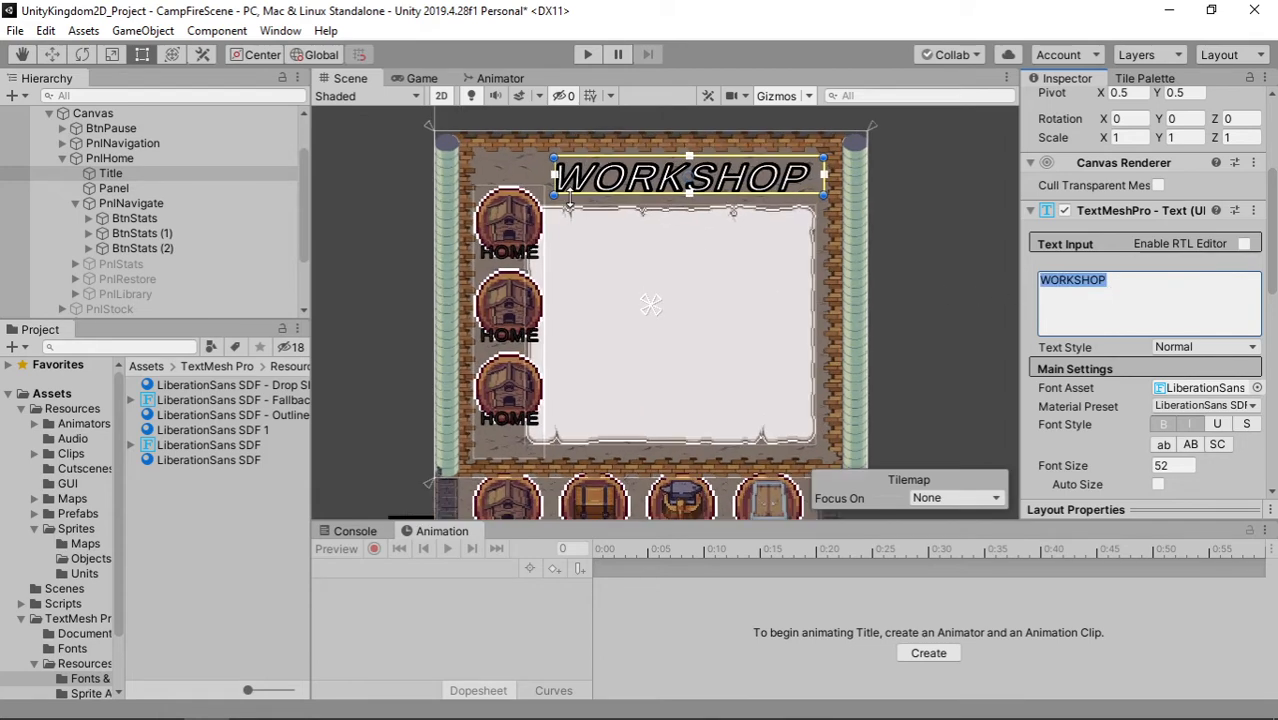
{"action": "left_click_drag", "start_coordinate": [548, 185], "coordinate": [534, 185]}
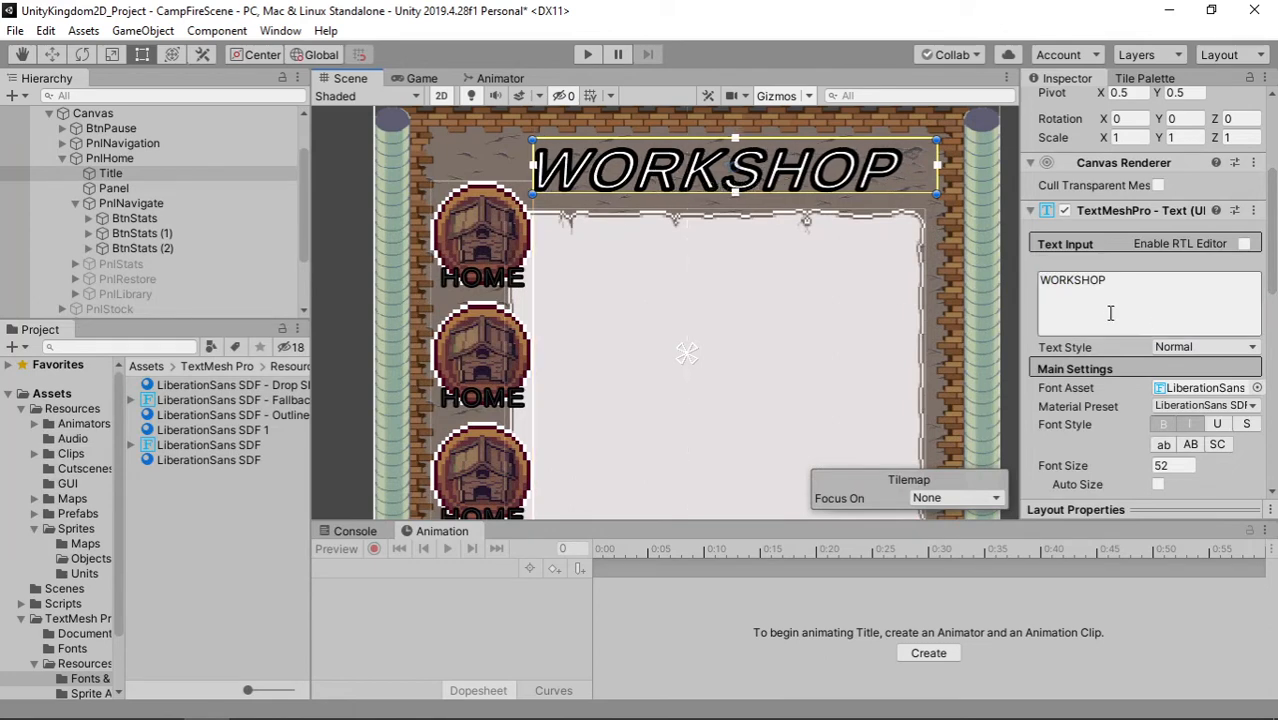
Step: Replace the WORKSHOP test text in the title with HOME
{"action": "double_click", "coordinate": [1113, 278]}
{"action": "key", "text": "BackSpace"}
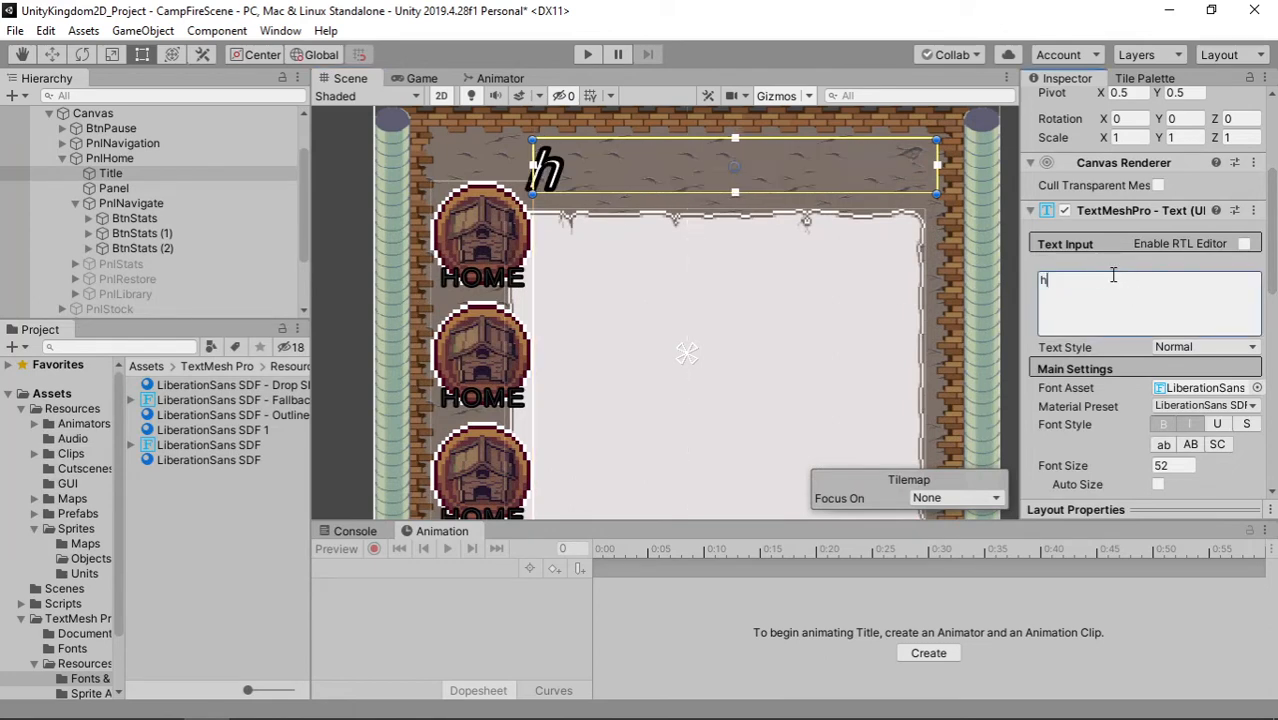
{"action": "type", "text": "HOME"}
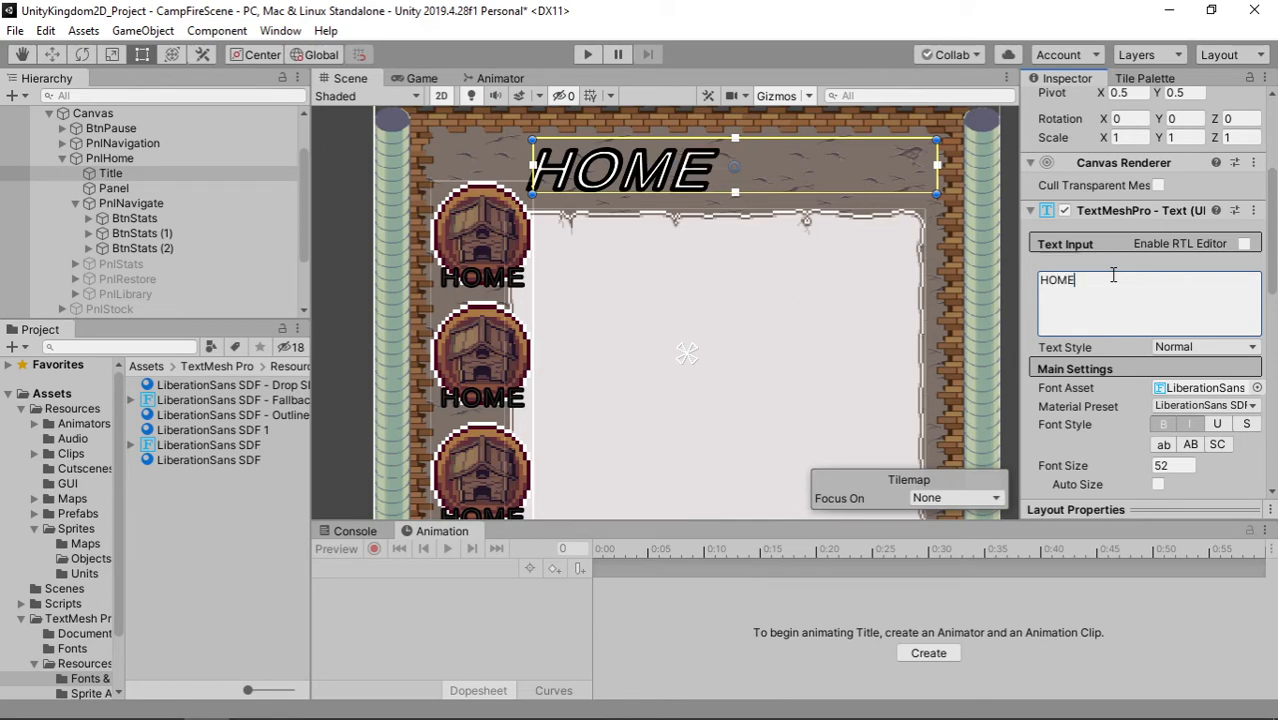
{"action": "left_click", "coordinate": [650, 281]}
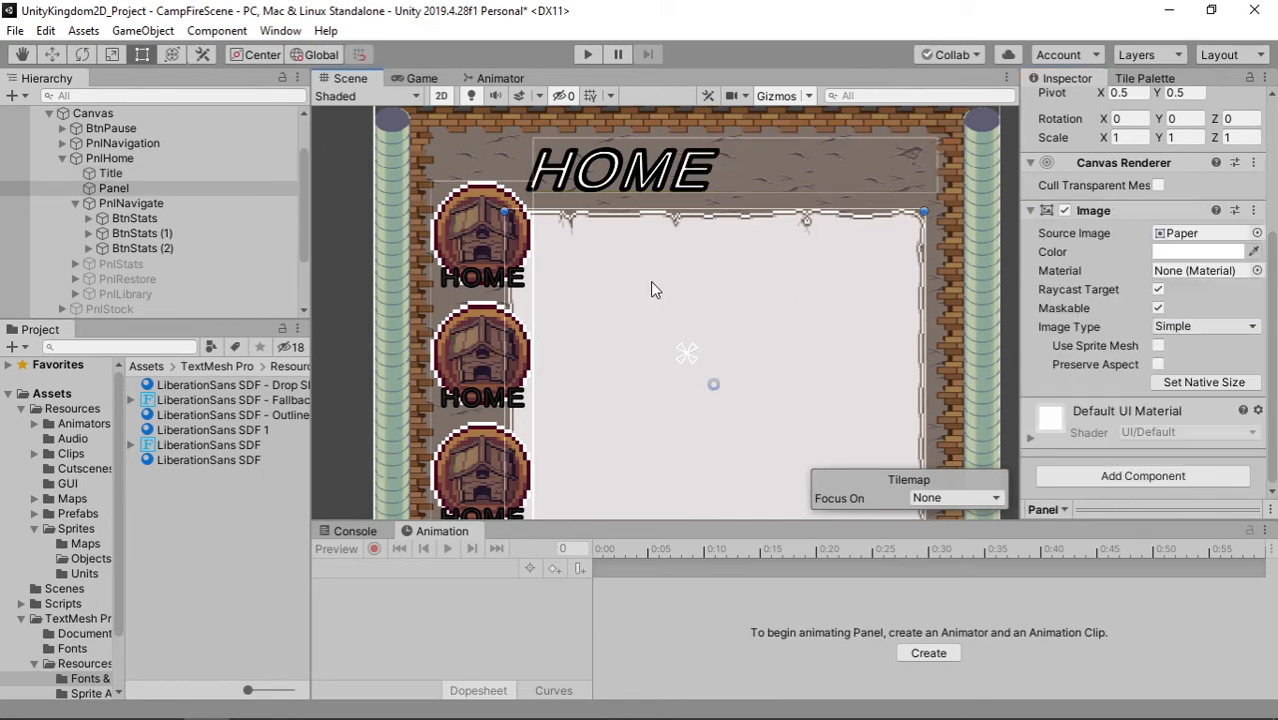
Step: Rename BtnStats (1) inside PnlNavigate as BtnRestore
{"action": "scroll", "coordinate": [660, 285], "scroll_direction": "down", "scroll_amount": 2}
{"action": "scroll", "coordinate": [670, 298], "scroll_direction": "down", "scroll_amount": 2}
{"action": "middle_click_drag", "start_coordinate": [713, 338], "coordinate": [531, 280]}
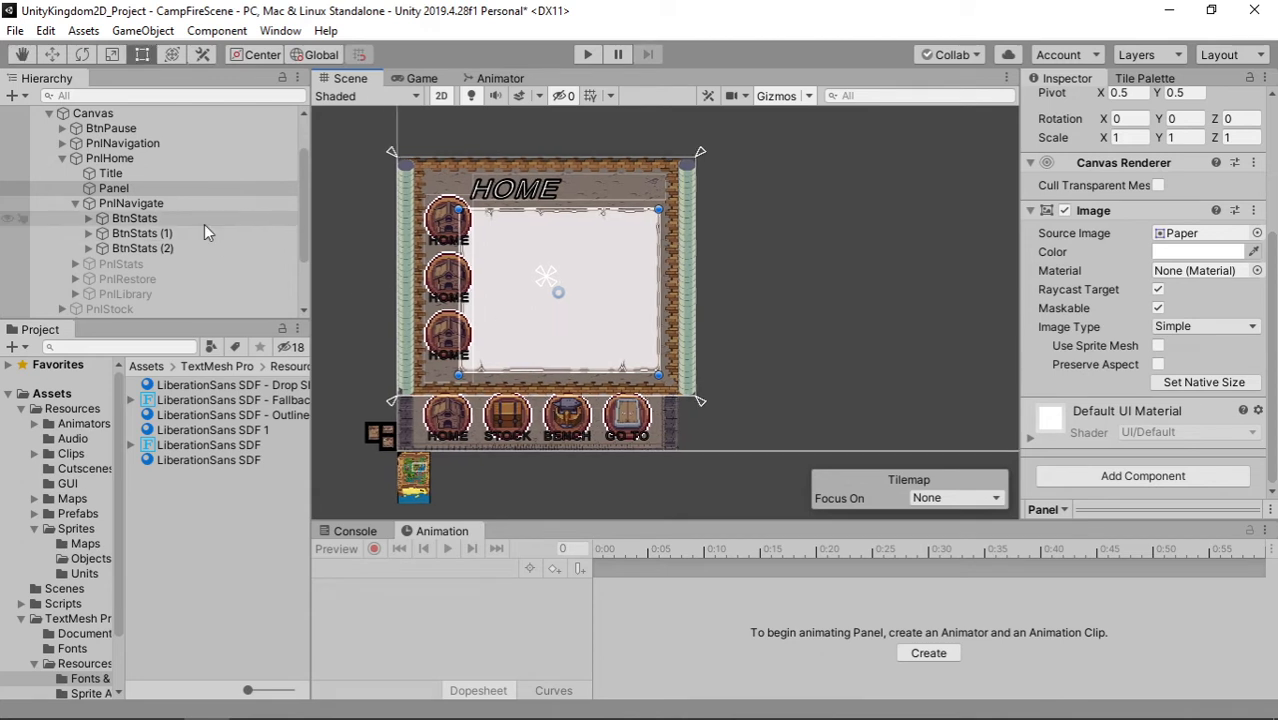
{"action": "left_click", "coordinate": [104, 220]}
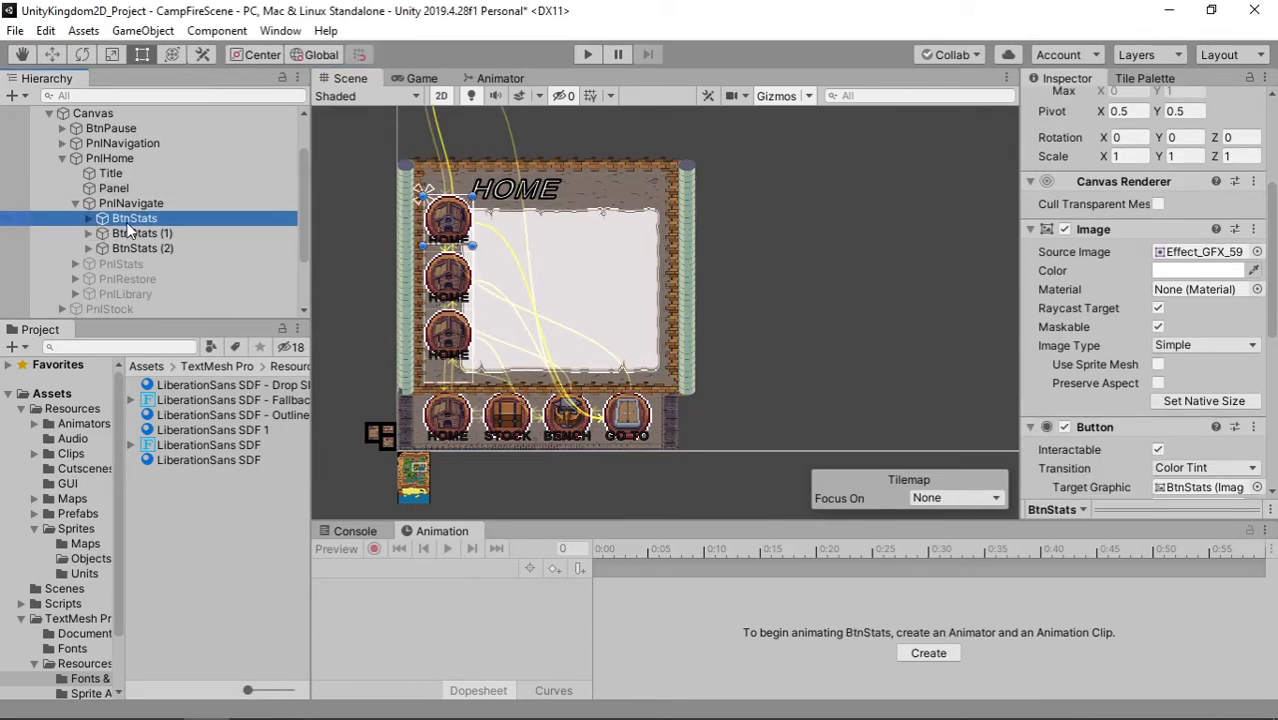
{"action": "left_click", "coordinate": [127, 222]}
{"action": "left_click", "coordinate": [129, 235]}
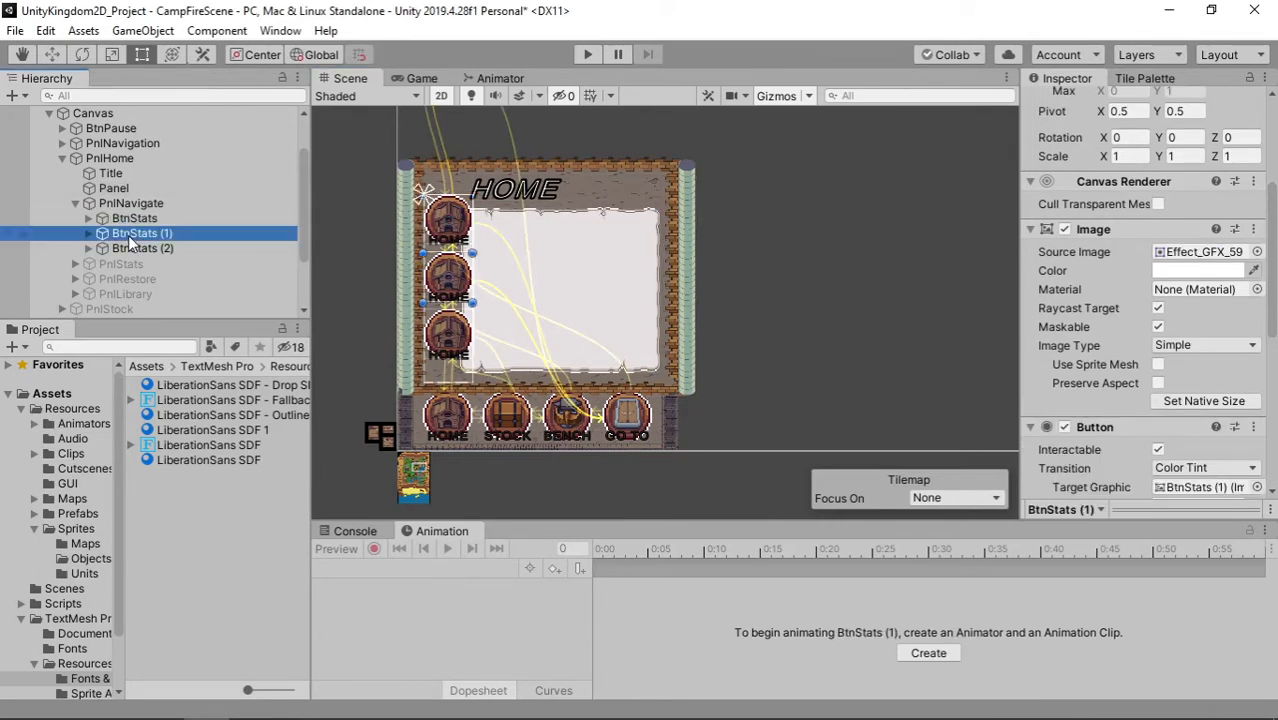
{"action": "left_click", "coordinate": [129, 236]}
{"action": "key", "text": "Right"}
{"action": "key", "text": "shift+Left"}
{"action": "key", "text": "shift+Left"}
{"action": "key", "text": "shift+Left"}
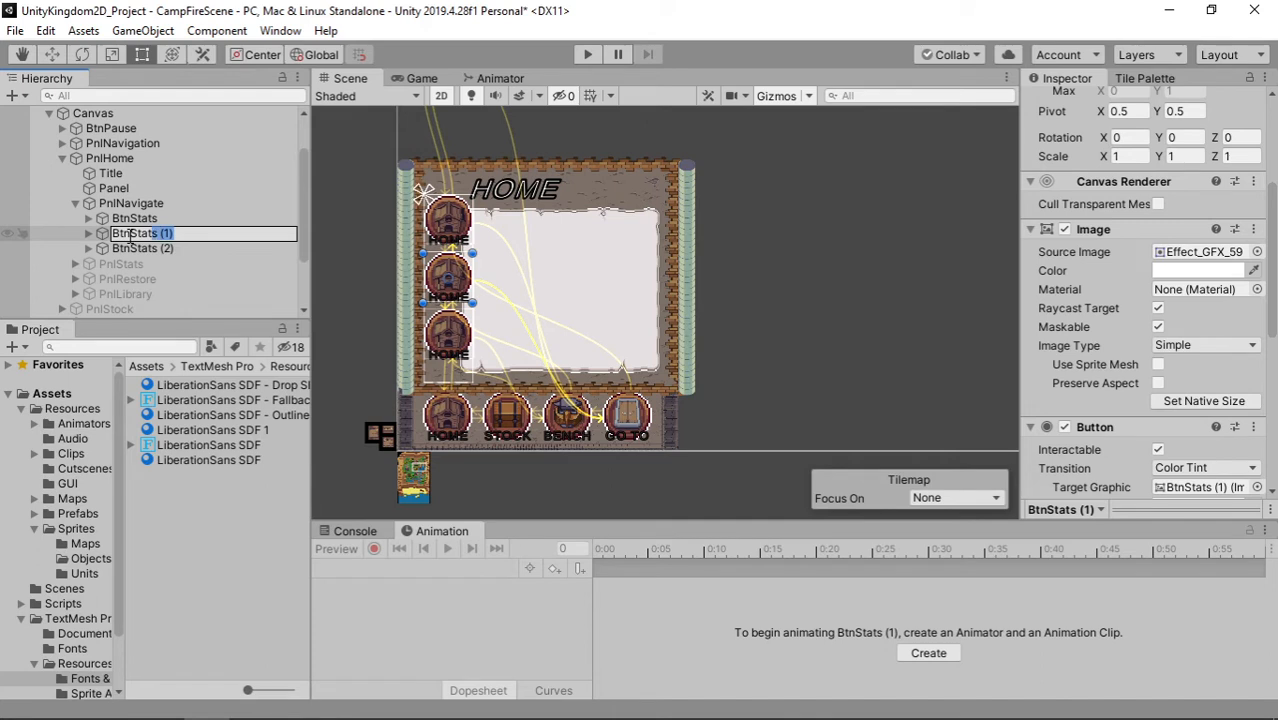
{"action": "key", "text": "shift+Left"}
{"action": "key", "text": "shift+Left"}
{"action": "type", "text": "rESTORE"}
{"action": "key", "text": "Return"}
{"action": "left_click", "coordinate": [128, 235]}
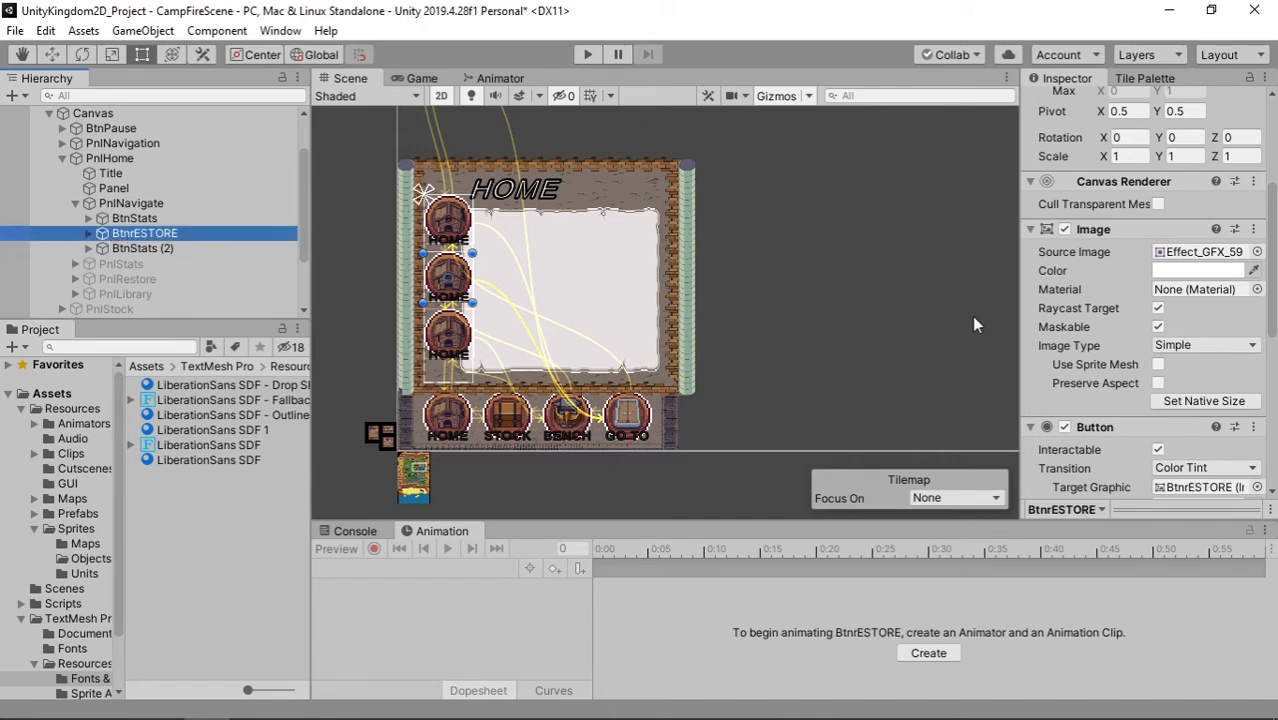
{"action": "key", "text": "End"}
{"action": "key", "text": "shift+Left"}
{"action": "key", "text": "shift+Left"}
{"action": "key", "text": "shift+Left"}
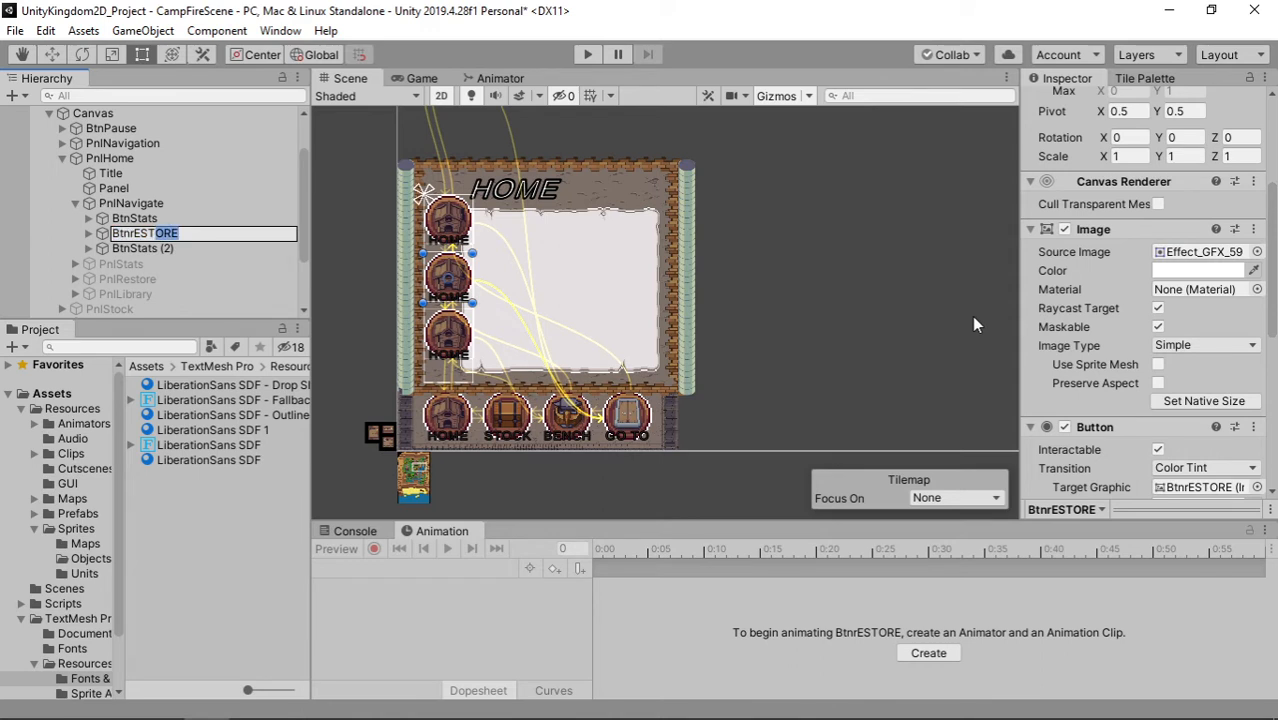
{"action": "key", "text": "shift+Left"}
{"action": "key", "text": "shift+Left"}
{"action": "key", "text": "shift+Left"}
{"action": "type", "text": "Restore"}
{"action": "key", "text": "Return"}
Step: Rename BtnStats (2) inside PnlNavigate as BtnLibrary
{"action": "key", "text": "Down"}
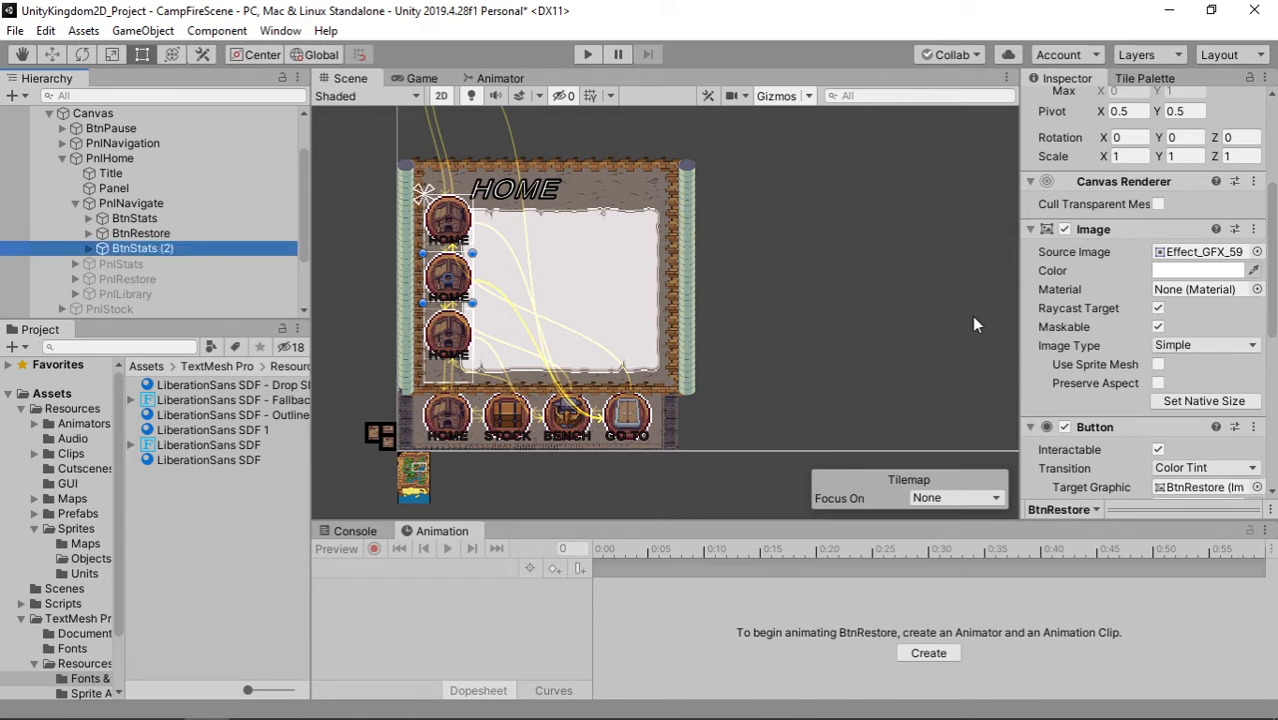
{"action": "key", "text": "F2"}
{"action": "key", "text": "BackSpace"}
{"action": "key", "text": "BackSpace"}
{"action": "key", "text": "BackSpace"}
{"action": "key", "text": "BackSpace"}
{"action": "key", "text": "BackSpace"}
{"action": "key", "text": "BackSpace"}
{"action": "key", "text": "BackSpace"}
{"action": "key", "text": "BackSpace"}
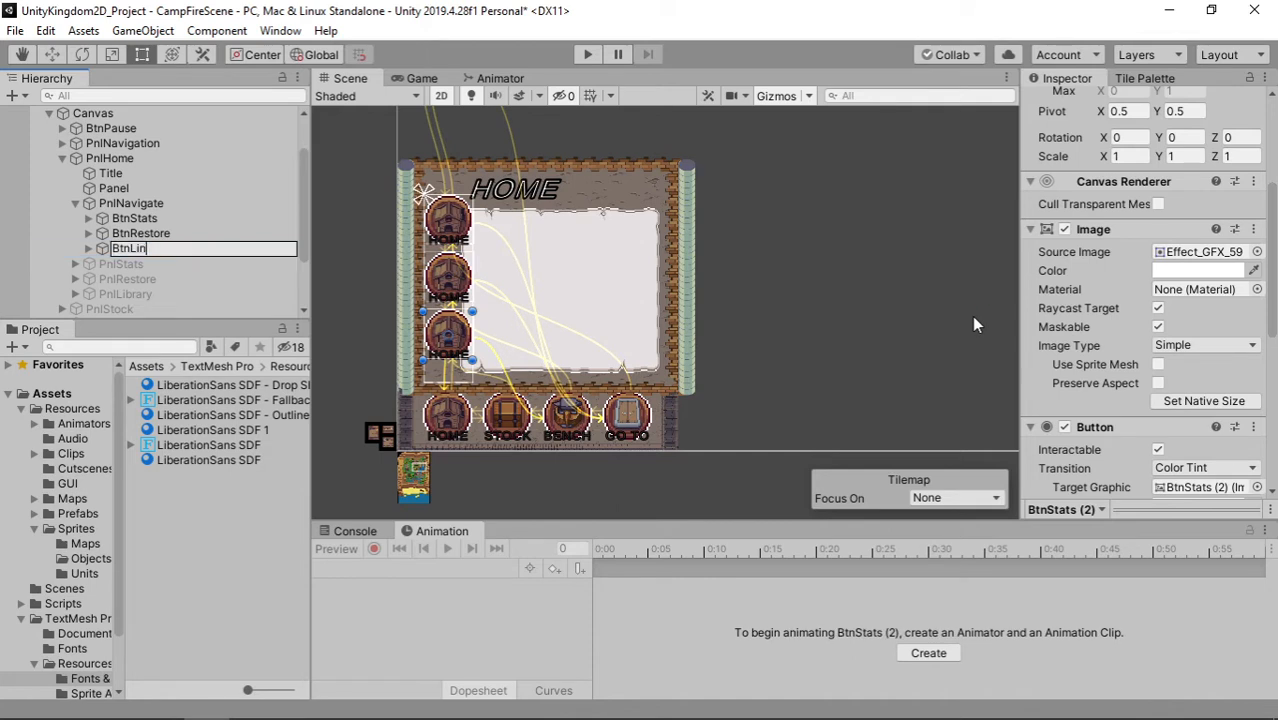
{"action": "type", "text": "Library"}
{"action": "key", "text": "Return"}
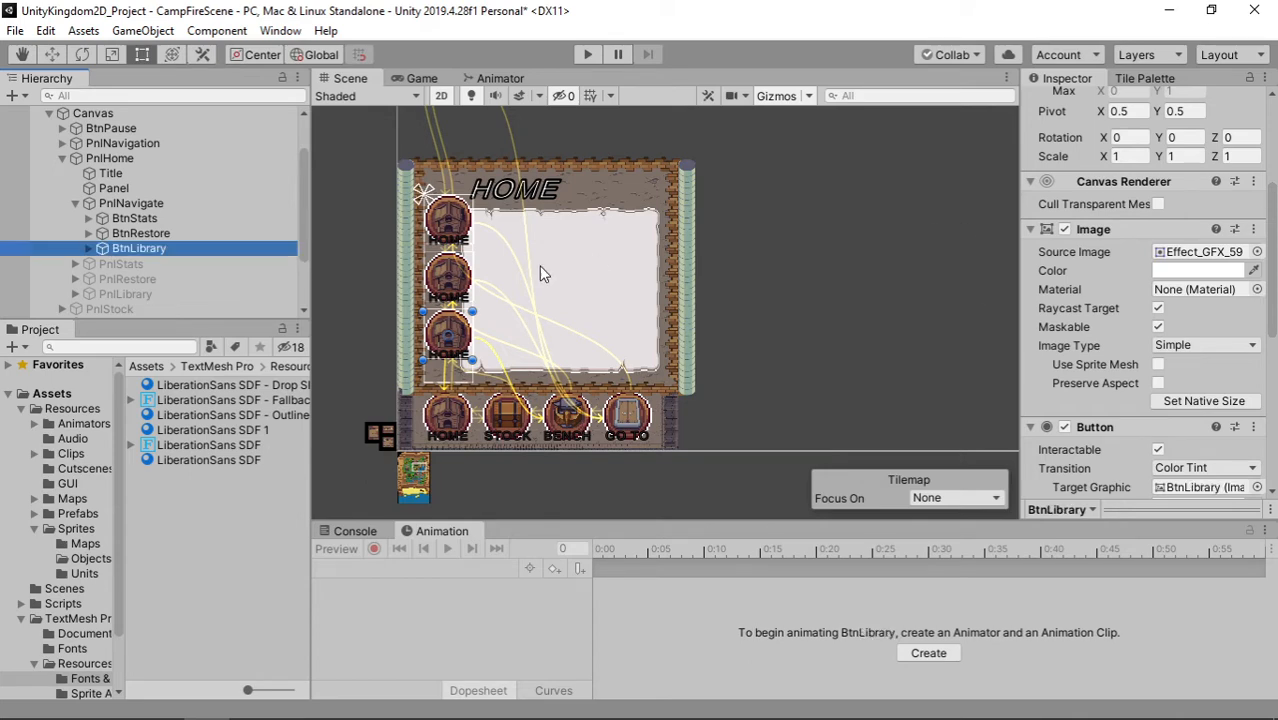
Step: Delete the Image child objects of BtnStats, BtnRestore and BtnLibrary inside PnlNavigate
{"action": "left_click", "coordinate": [89, 248]}
{"action": "left_click", "coordinate": [90, 233]}
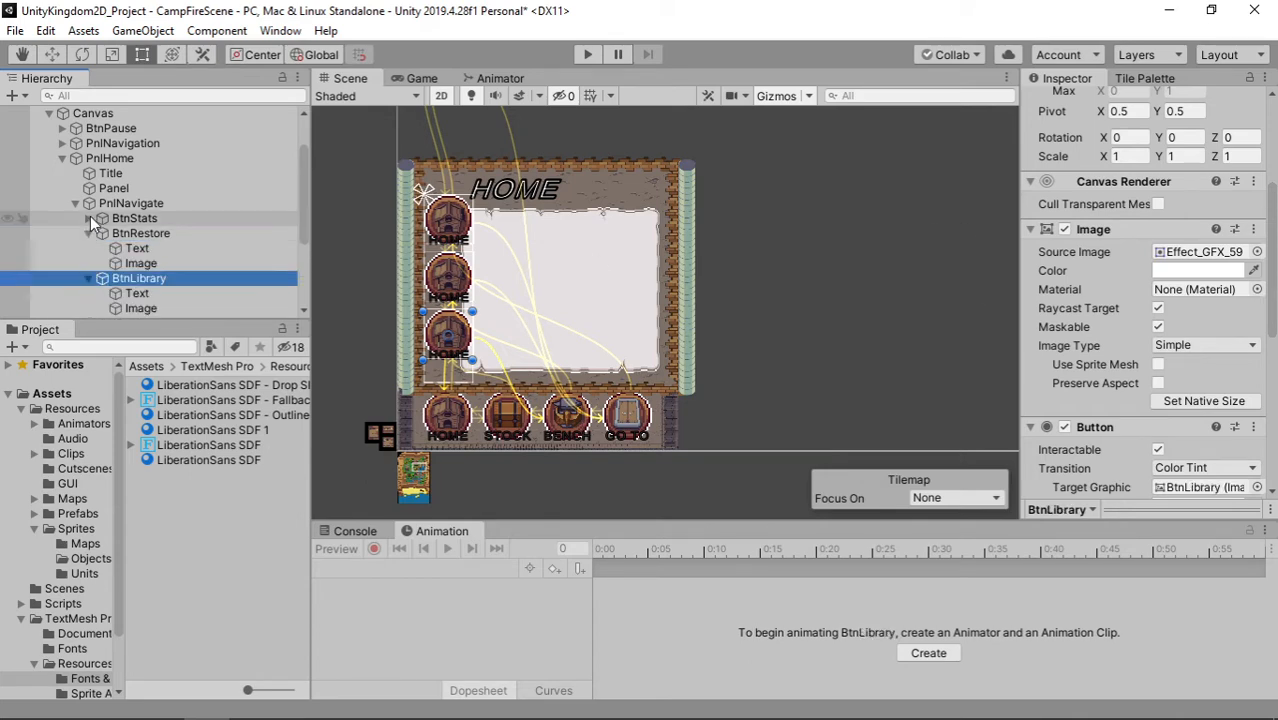
{"action": "left_click", "coordinate": [90, 218]}
{"action": "scroll", "coordinate": [196, 242], "scroll_direction": "down", "scroll_amount": 2}
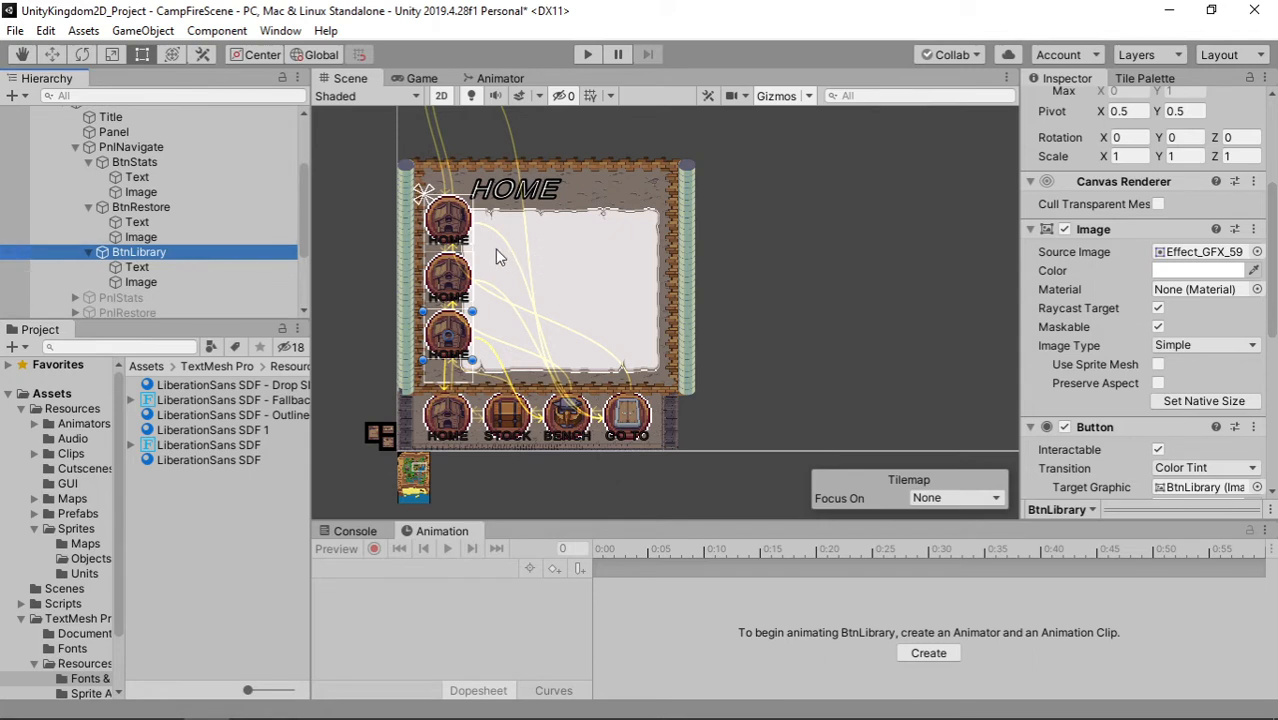
{"action": "left_click", "coordinate": [184, 191]}
{"action": "left_click", "coordinate": [165, 237], "text": "ctrl"}
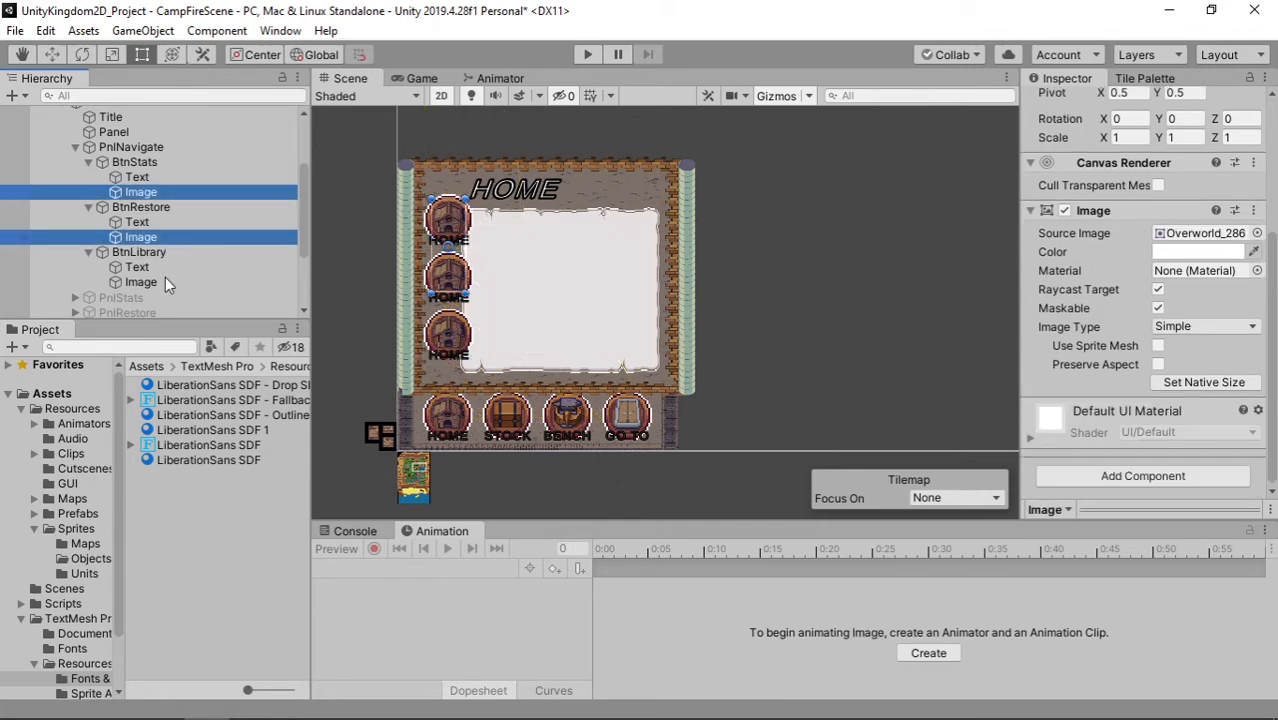
{"action": "left_click", "coordinate": [165, 282], "text": "ctrl"}
{"action": "key", "text": "Delete"}
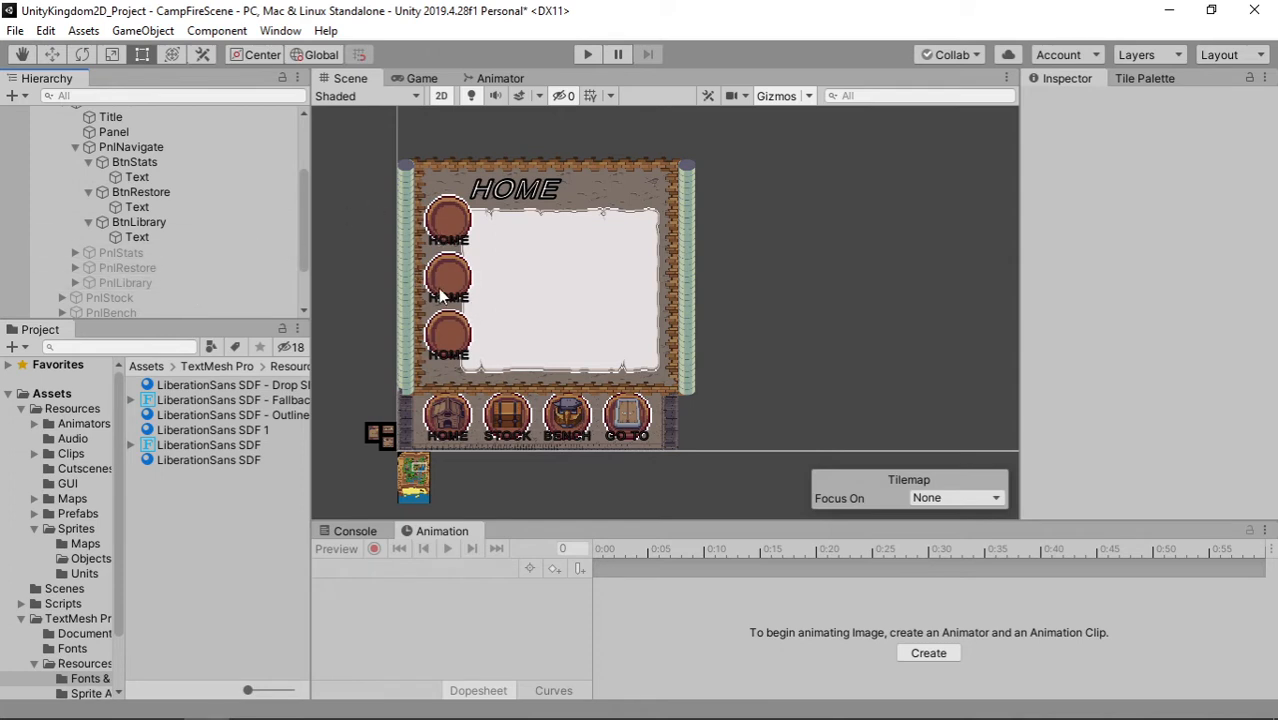
Step: Change the text label of BtnLibrary to LIBRARY
{"action": "left_click", "coordinate": [153, 237]}
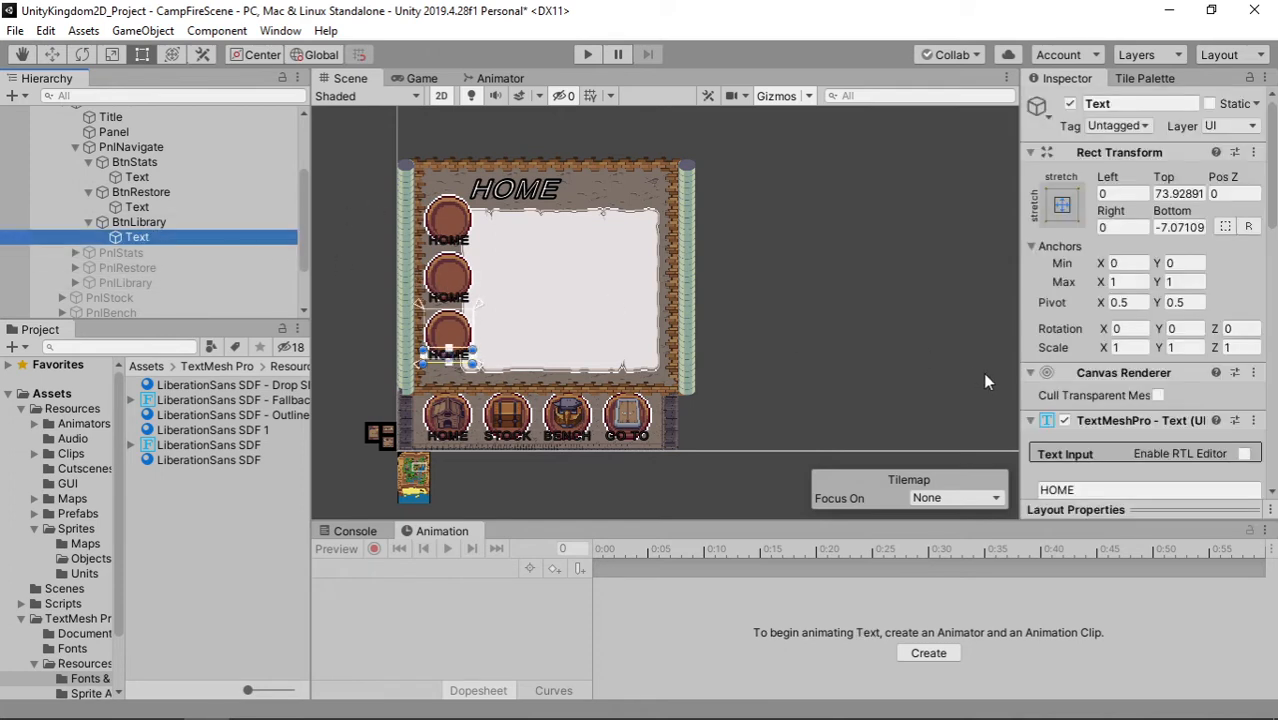
{"action": "scroll", "coordinate": [1140, 415], "scroll_direction": "down", "scroll_amount": 5}
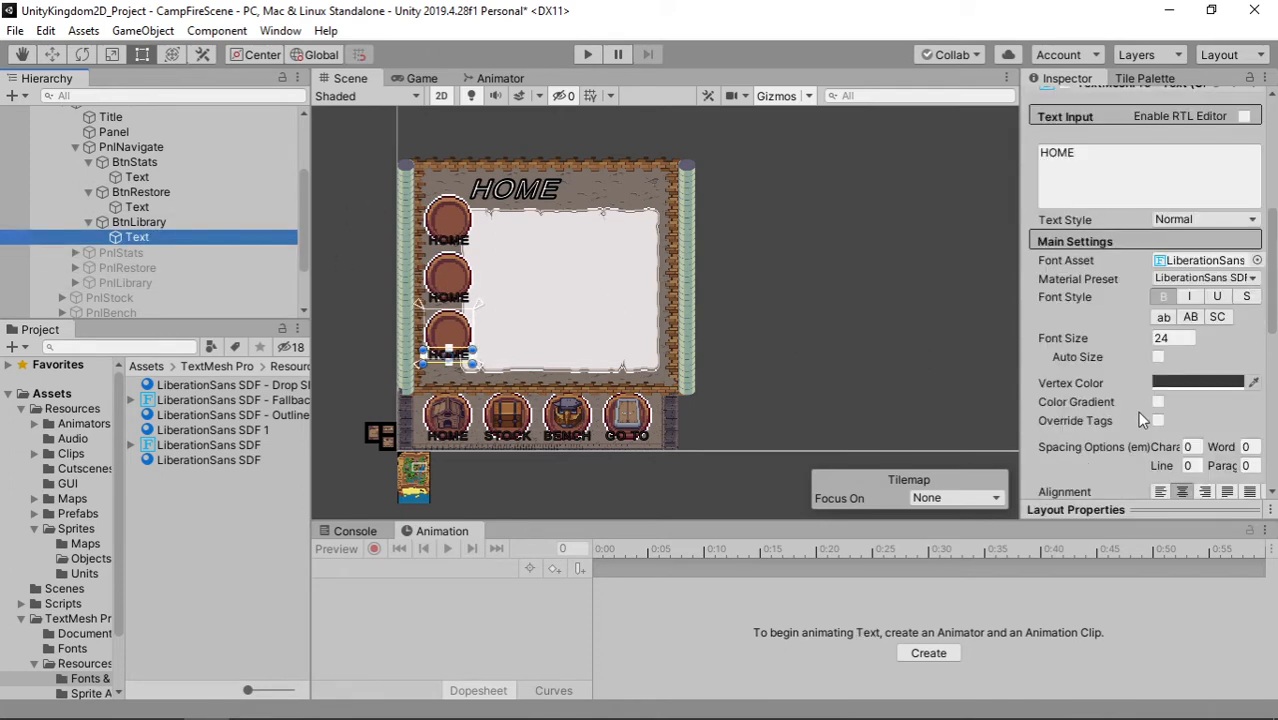
{"action": "left_click", "coordinate": [1103, 152]}
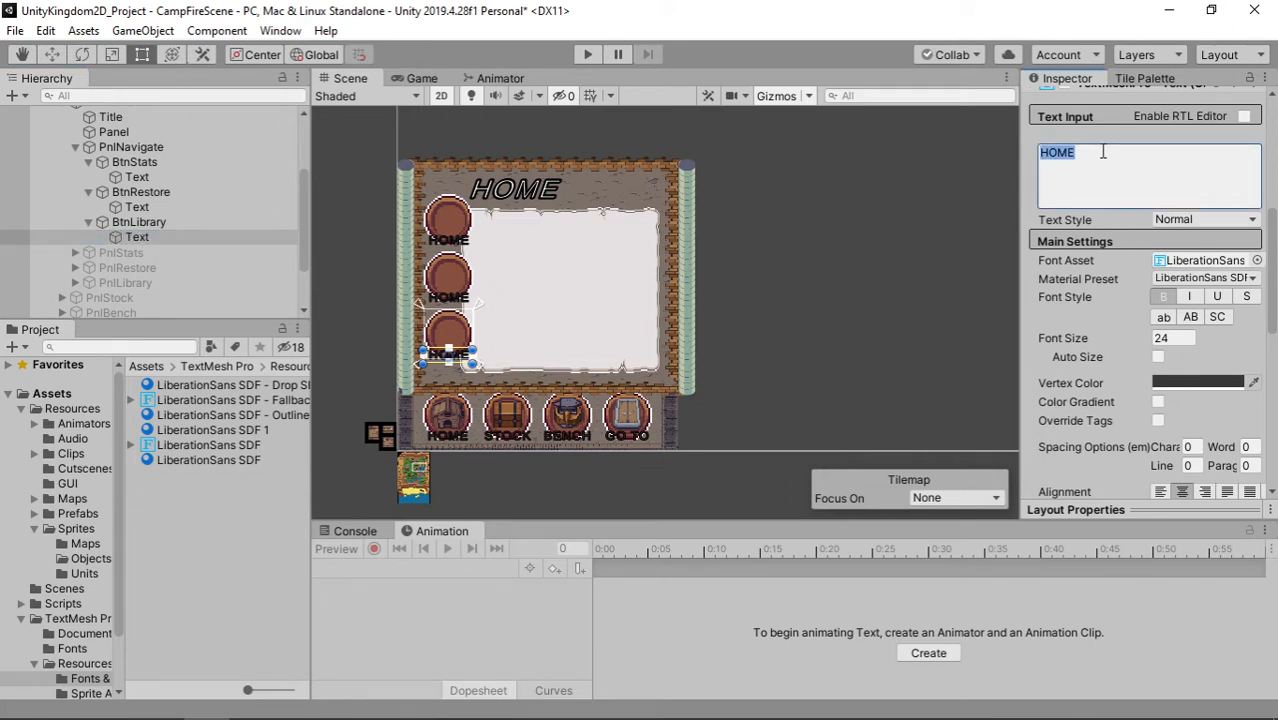
{"action": "type", "text": "LIBRARY"}
{"action": "scroll", "coordinate": [444, 369], "scroll_direction": "up", "scroll_amount": 5}
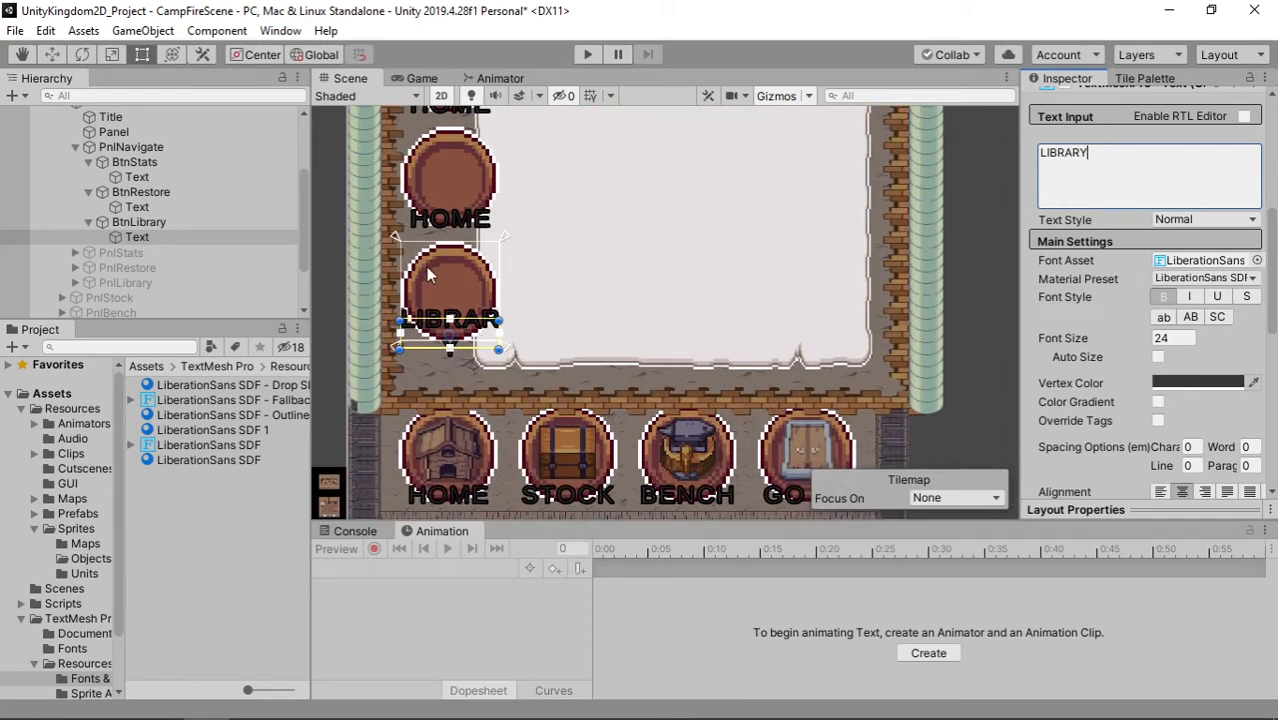
Step: Change the text label of BtnRestore to REST
{"action": "left_click", "coordinate": [233, 210]}
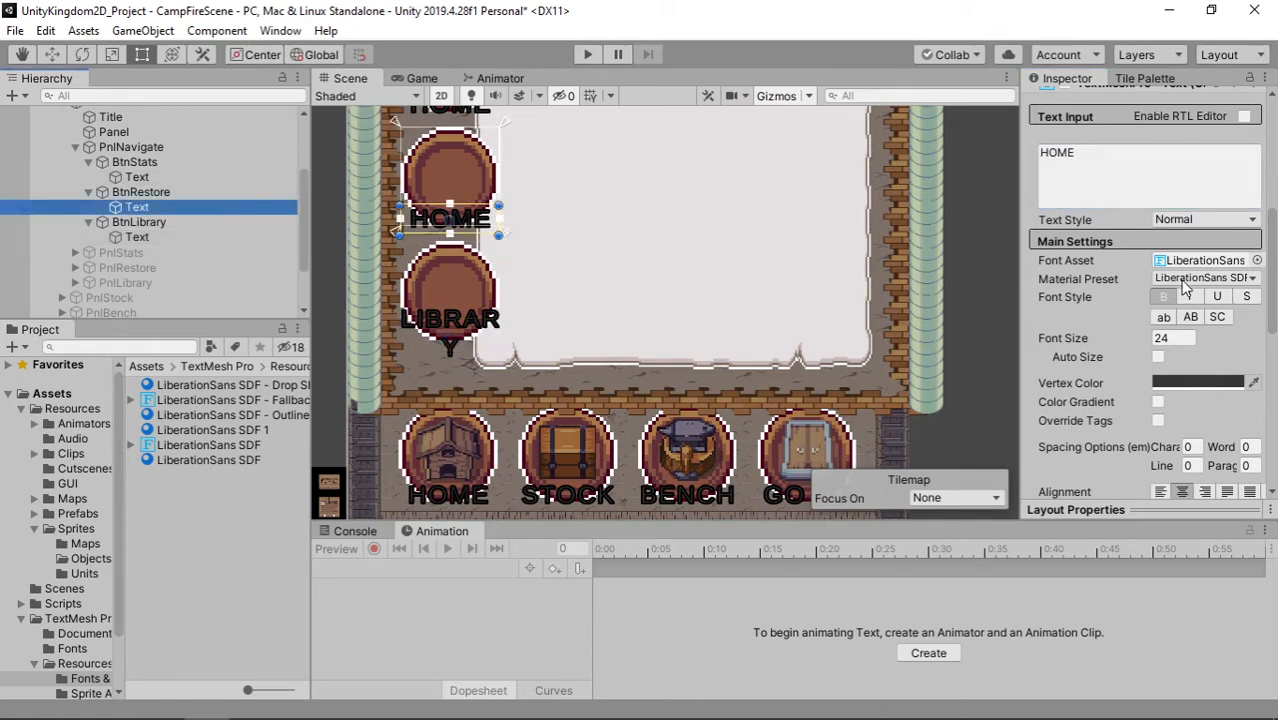
{"action": "left_click", "coordinate": [1133, 172]}
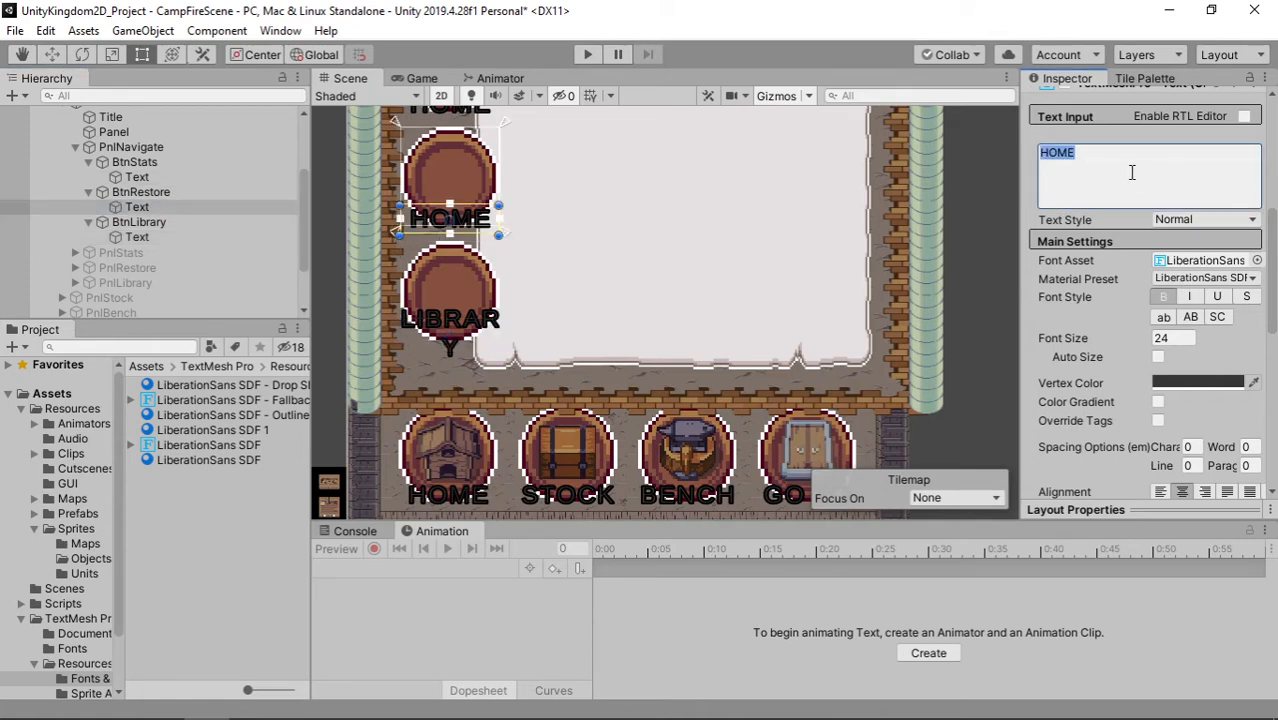
{"action": "type", "text": "RES"}
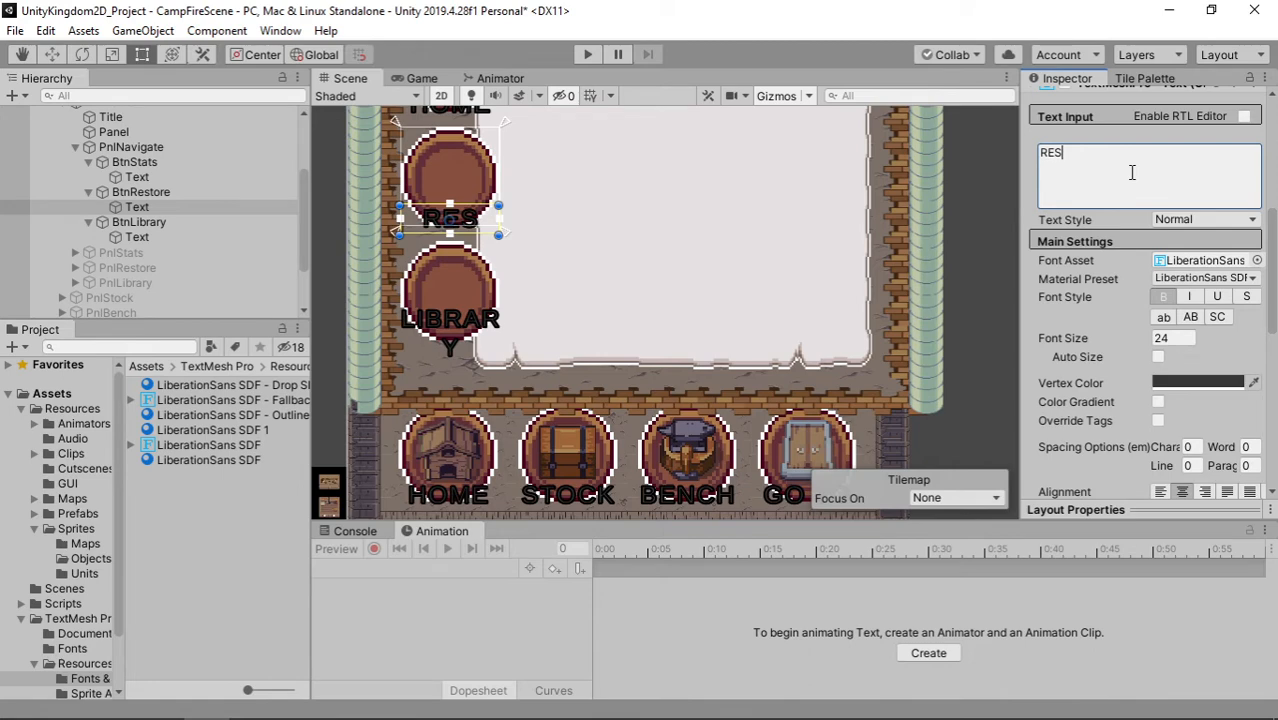
{"action": "type", "text": "T"}
{"action": "scroll", "coordinate": [484, 193], "scroll_direction": "up", "scroll_amount": 1}
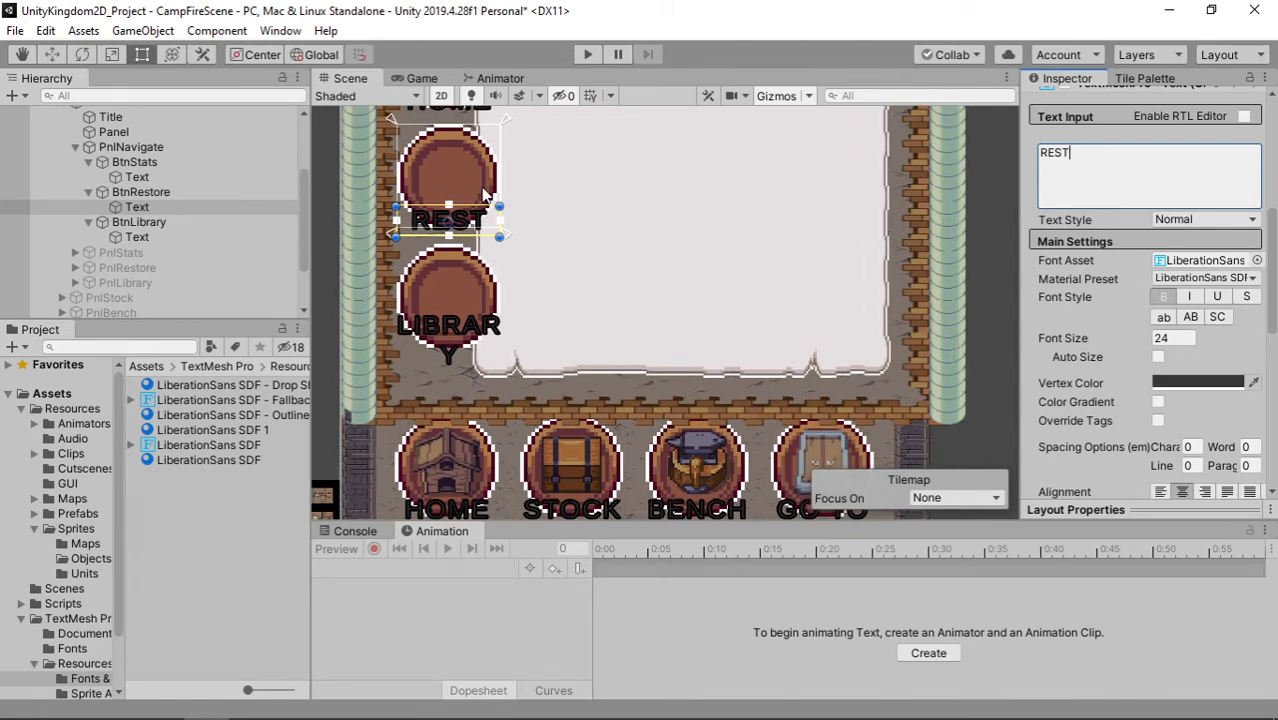
Step: Change the text label of BtnStats to STATS
{"action": "left_click", "coordinate": [200, 177]}
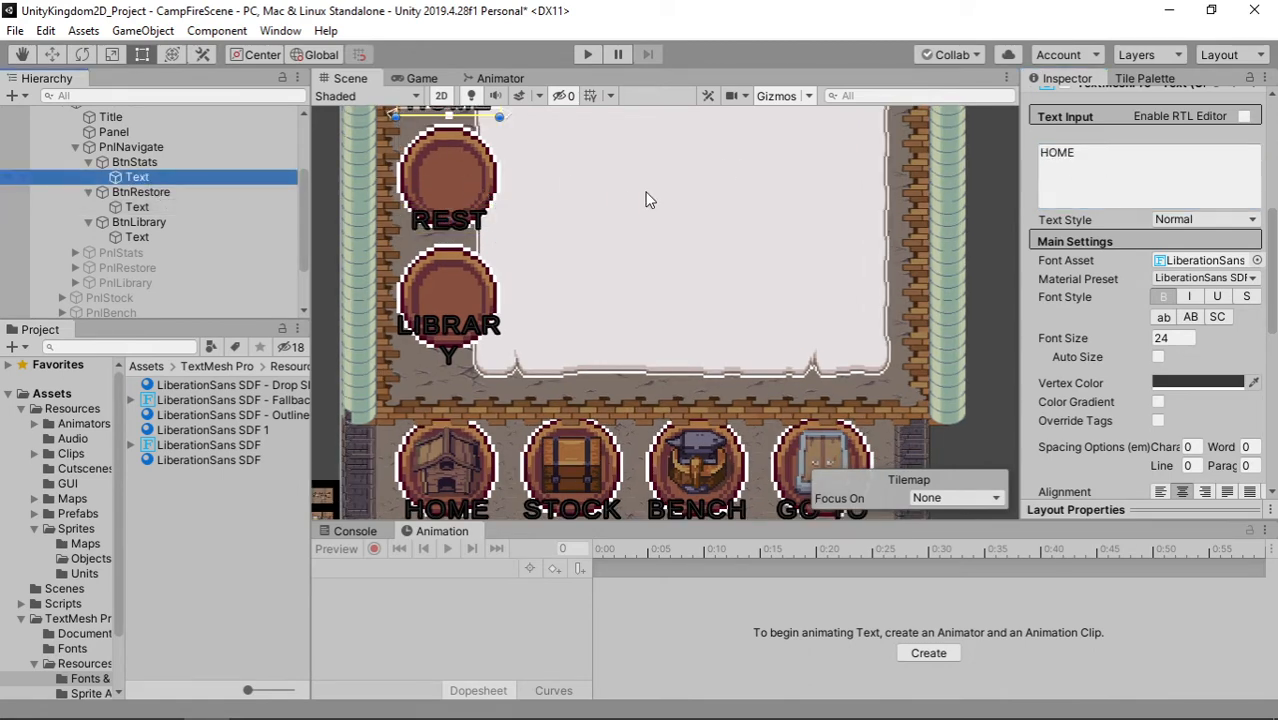
{"action": "middle_click_drag", "start_coordinate": [645, 187], "coordinate": [638, 300]}
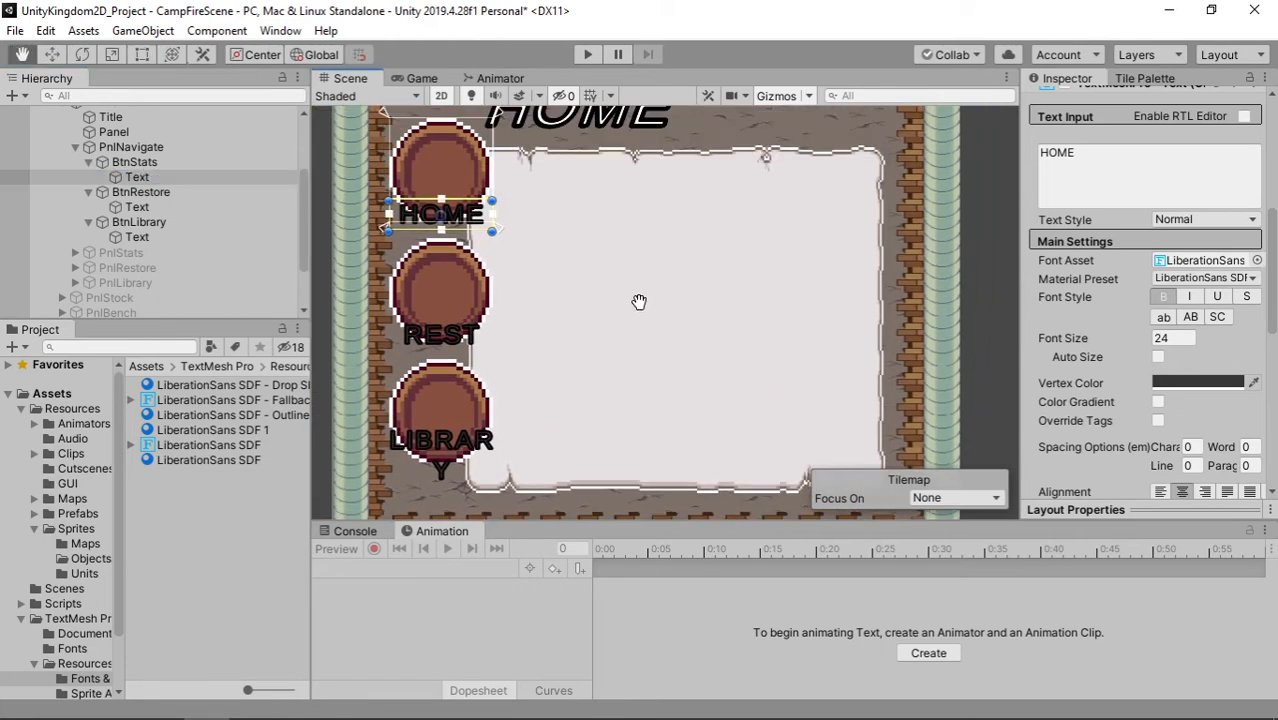
{"action": "double_click", "coordinate": [1108, 171]}
{"action": "type", "text": "STATS"}
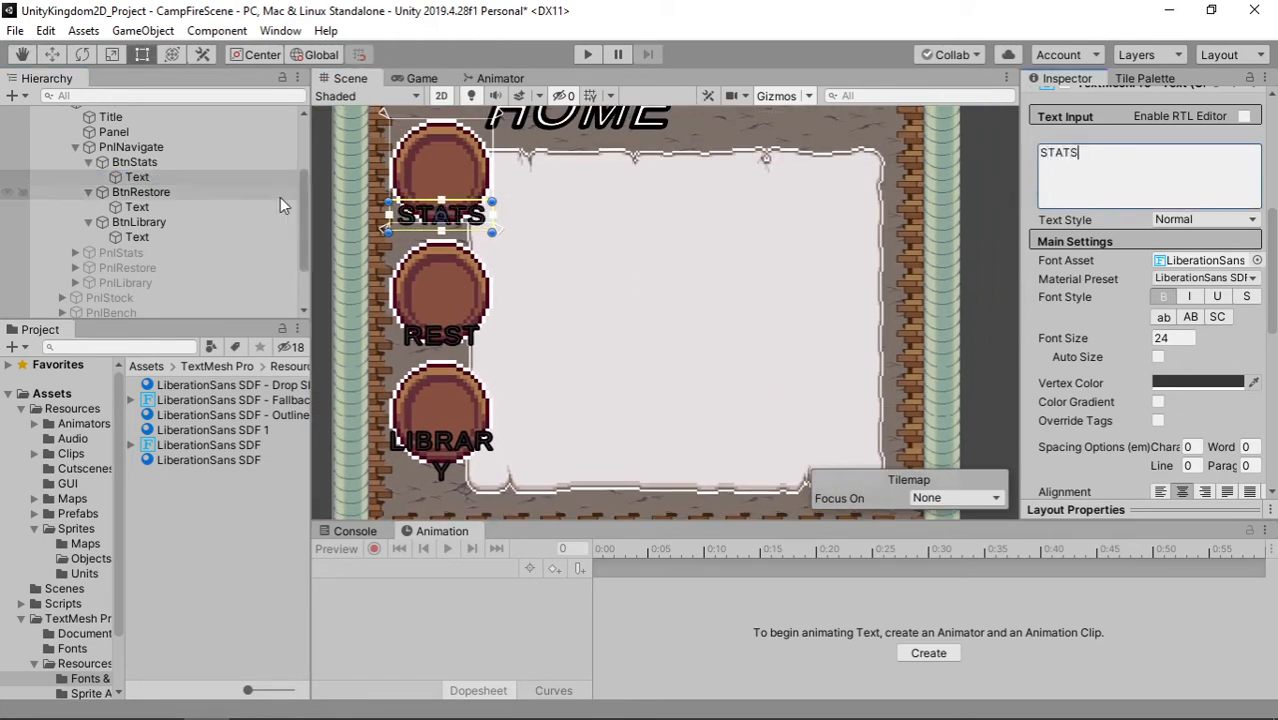
Step: Set the font size of the Stats, Restore and Library button labels to 20
{"action": "left_click", "coordinate": [168, 207], "text": "ctrl"}
{"action": "left_click", "coordinate": [168, 238], "text": "ctrl"}
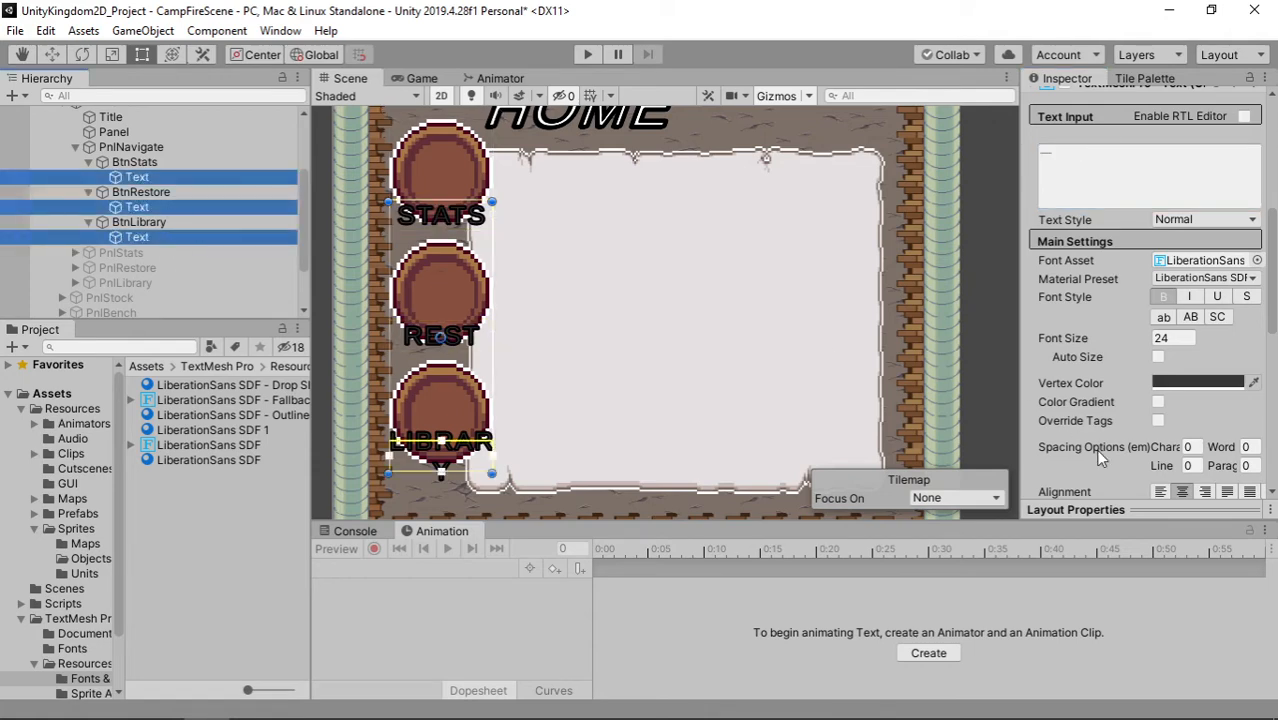
{"action": "left_click", "coordinate": [1180, 338]}
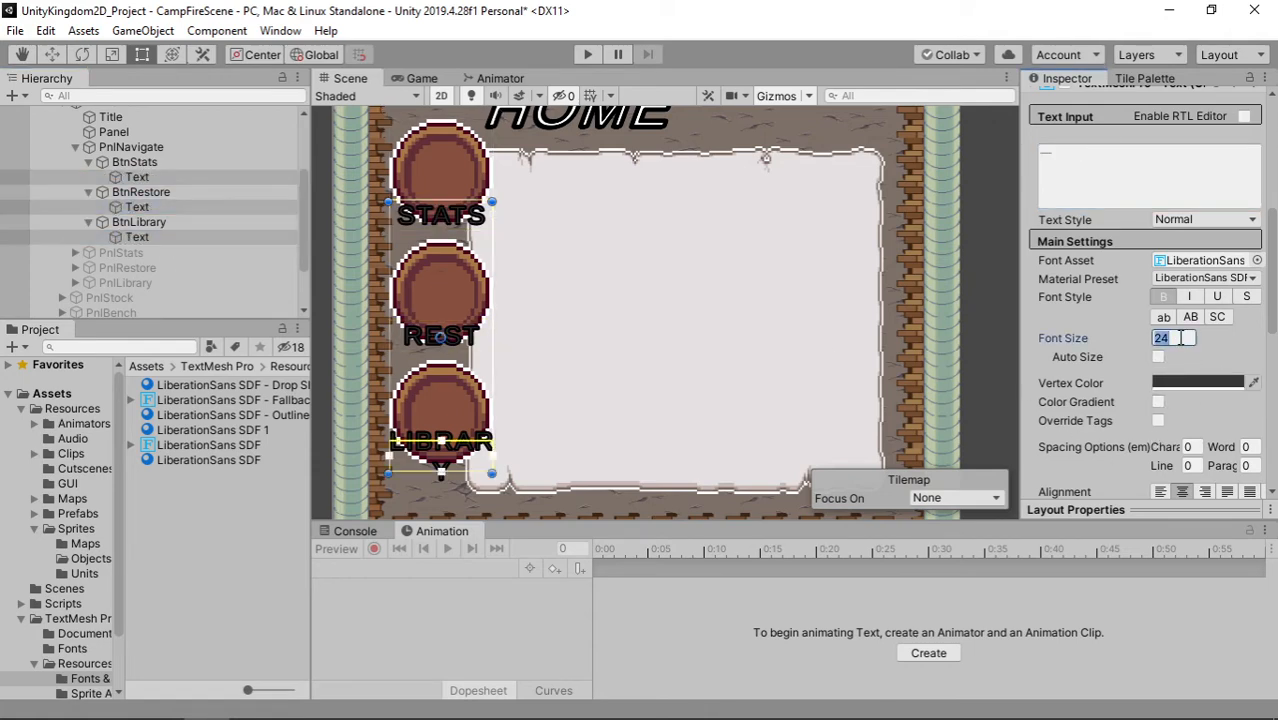
{"action": "type", "text": "20"}
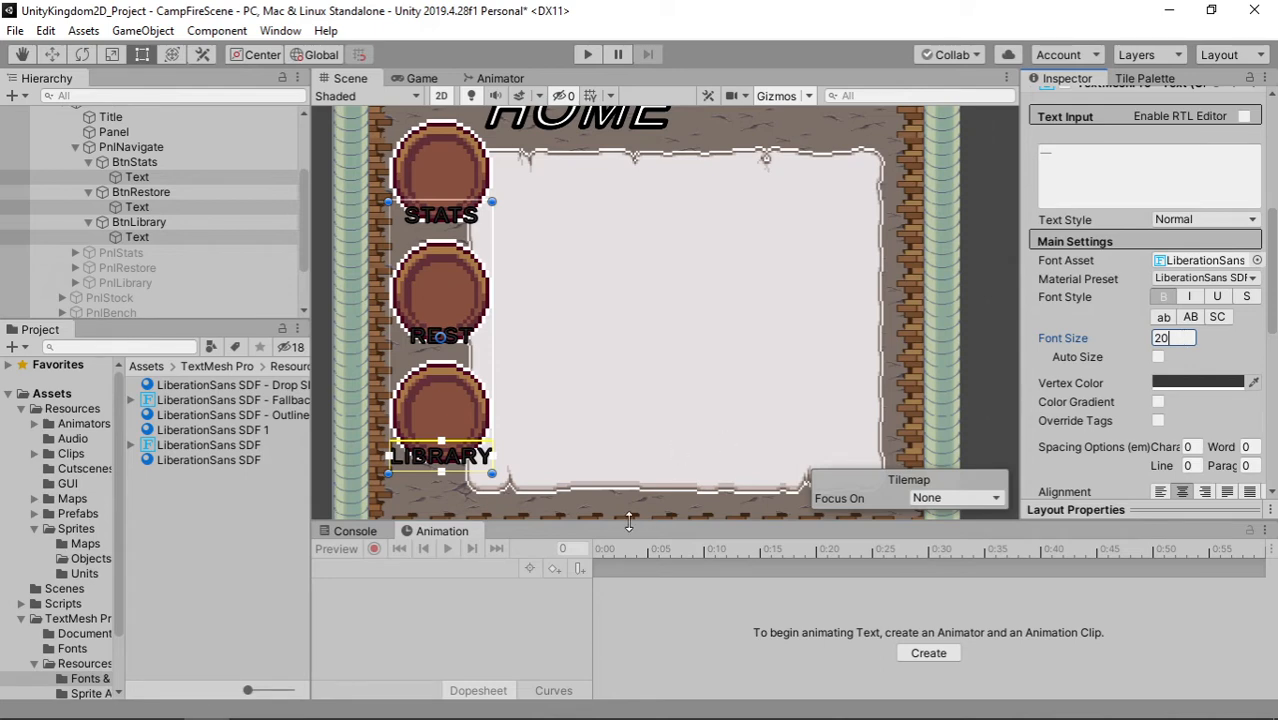
Step: Replace the BtnRestore label with the longer test word FURNACE
{"action": "left_click", "coordinate": [466, 342]}
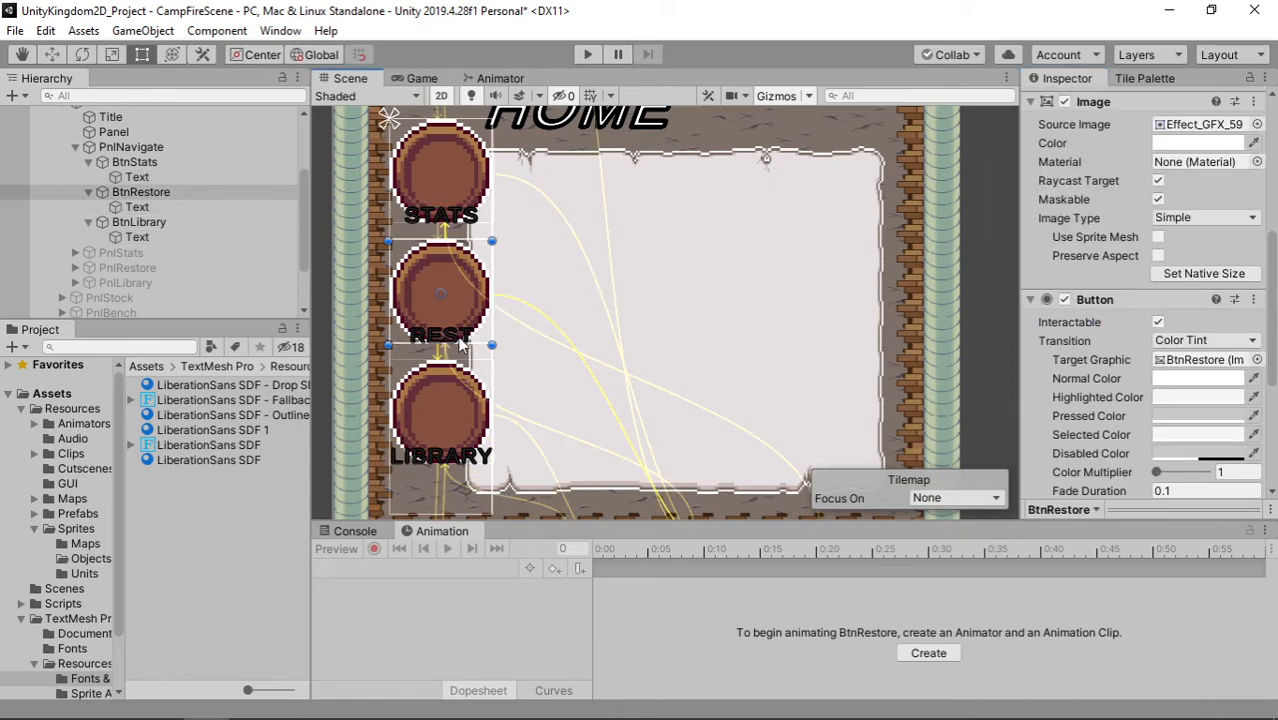
{"action": "left_click", "coordinate": [458, 338]}
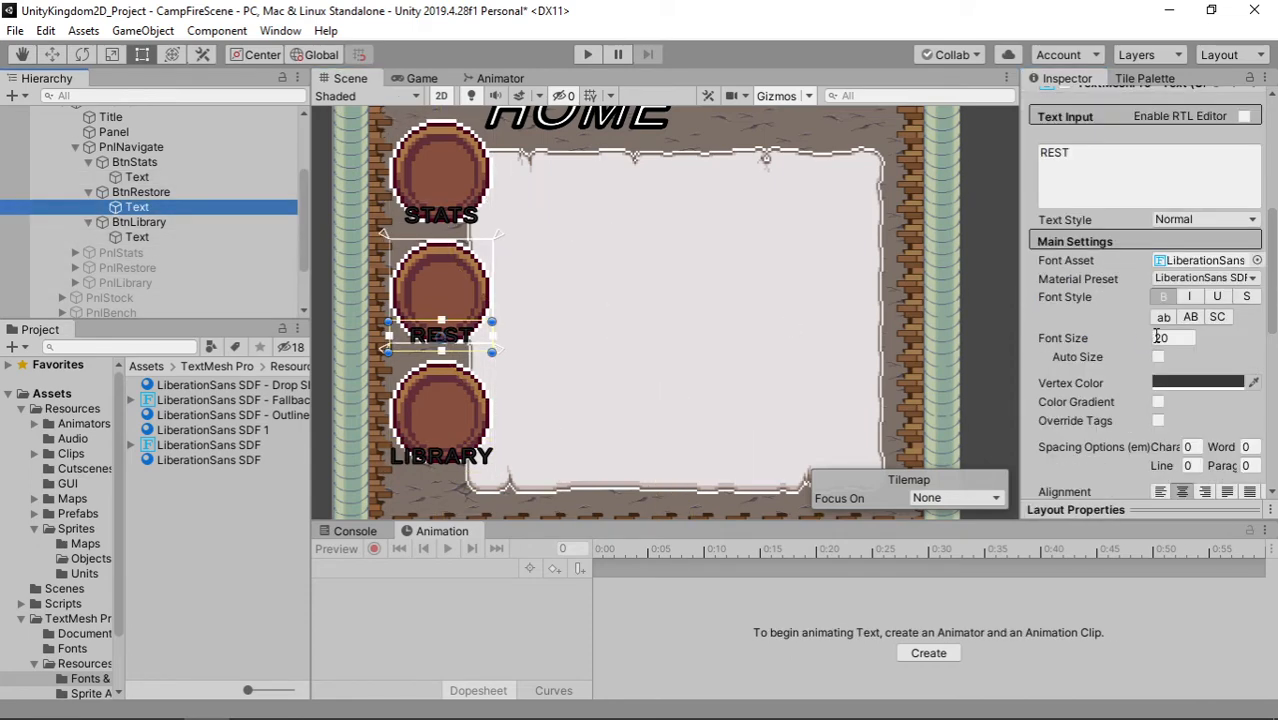
{"action": "left_click", "coordinate": [1081, 164]}
{"action": "type", "text": "FURNACE"}
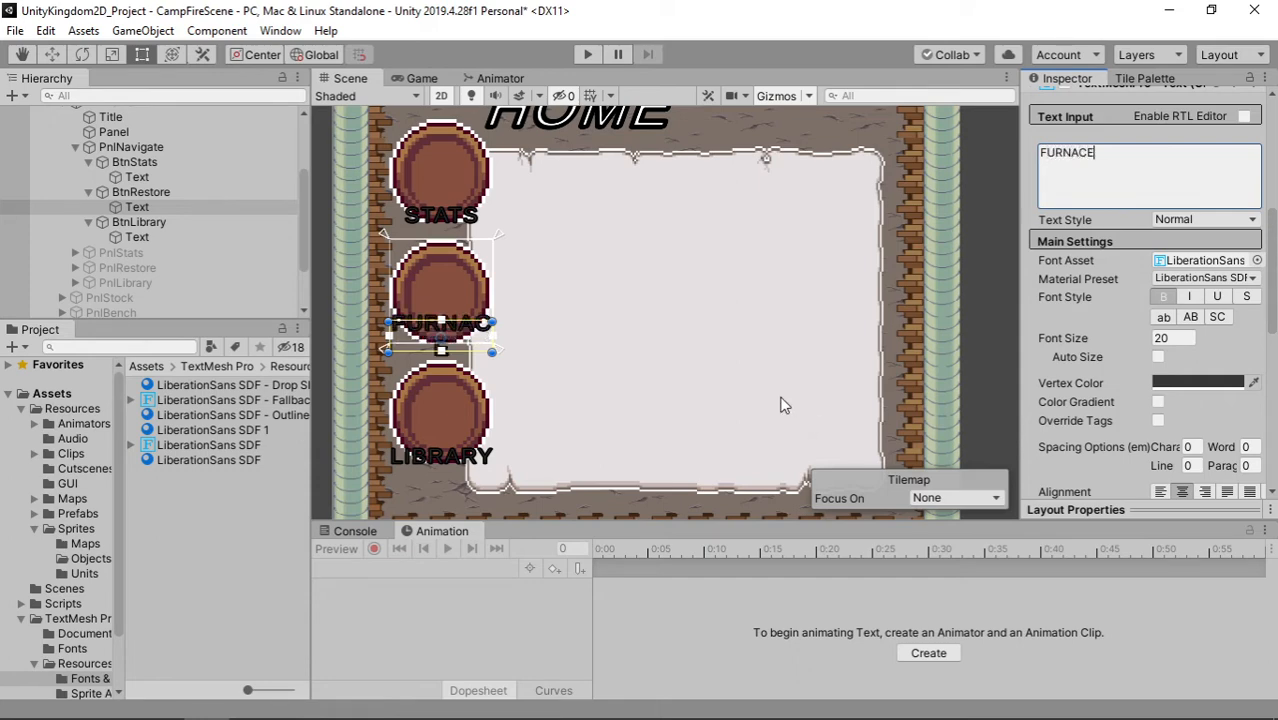
Step: Widen the text boxes of all three button labels so FURNACE fits on one line, and nudge them into place under the buttons
{"action": "left_click", "coordinate": [137, 237]}
{"action": "left_click", "coordinate": [137, 207], "text": "ctrl"}
{"action": "left_click", "coordinate": [137, 177], "text": "ctrl"}
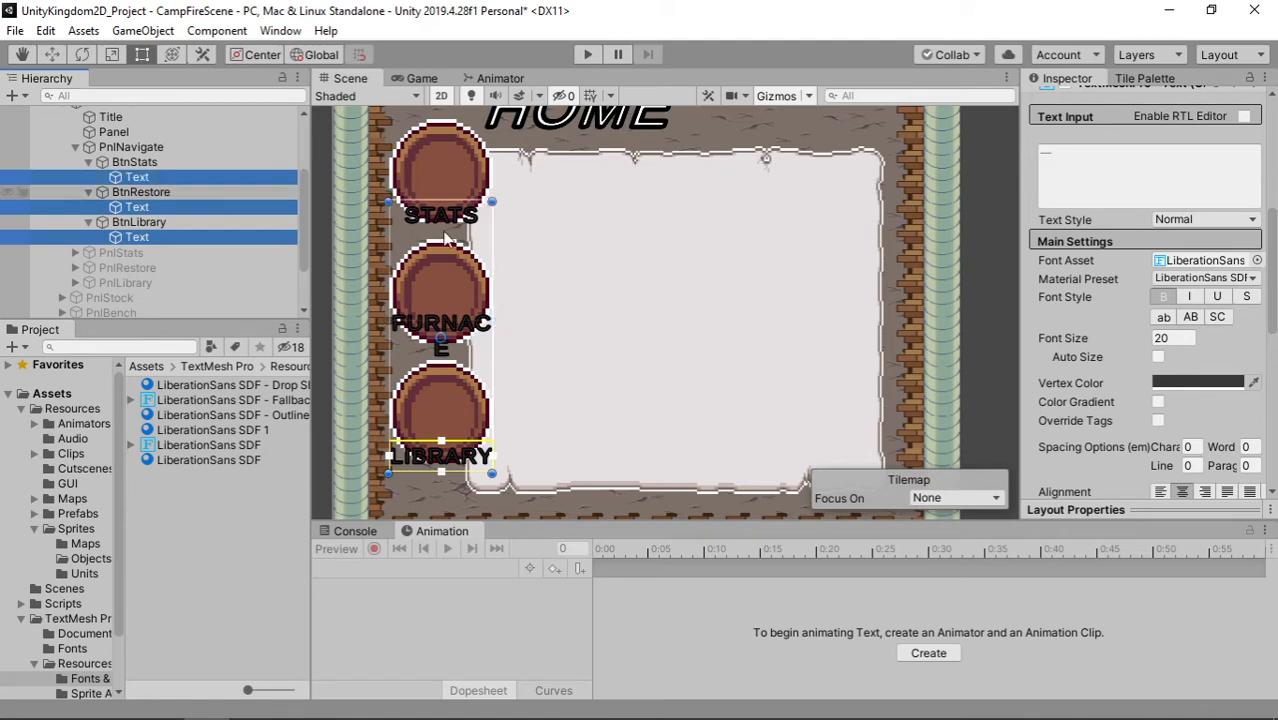
{"action": "left_click_drag", "start_coordinate": [492, 267], "coordinate": [468, 296]}
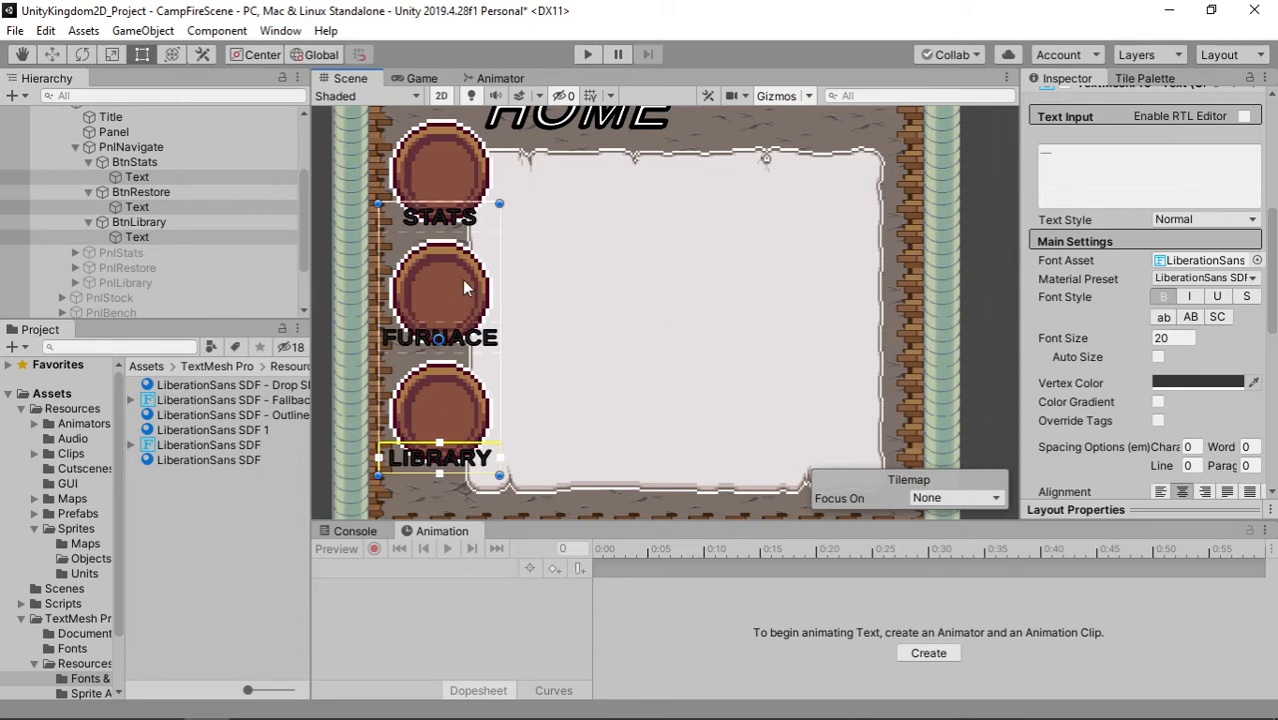
{"action": "left_click_drag", "start_coordinate": [464, 281], "coordinate": [464, 278]}
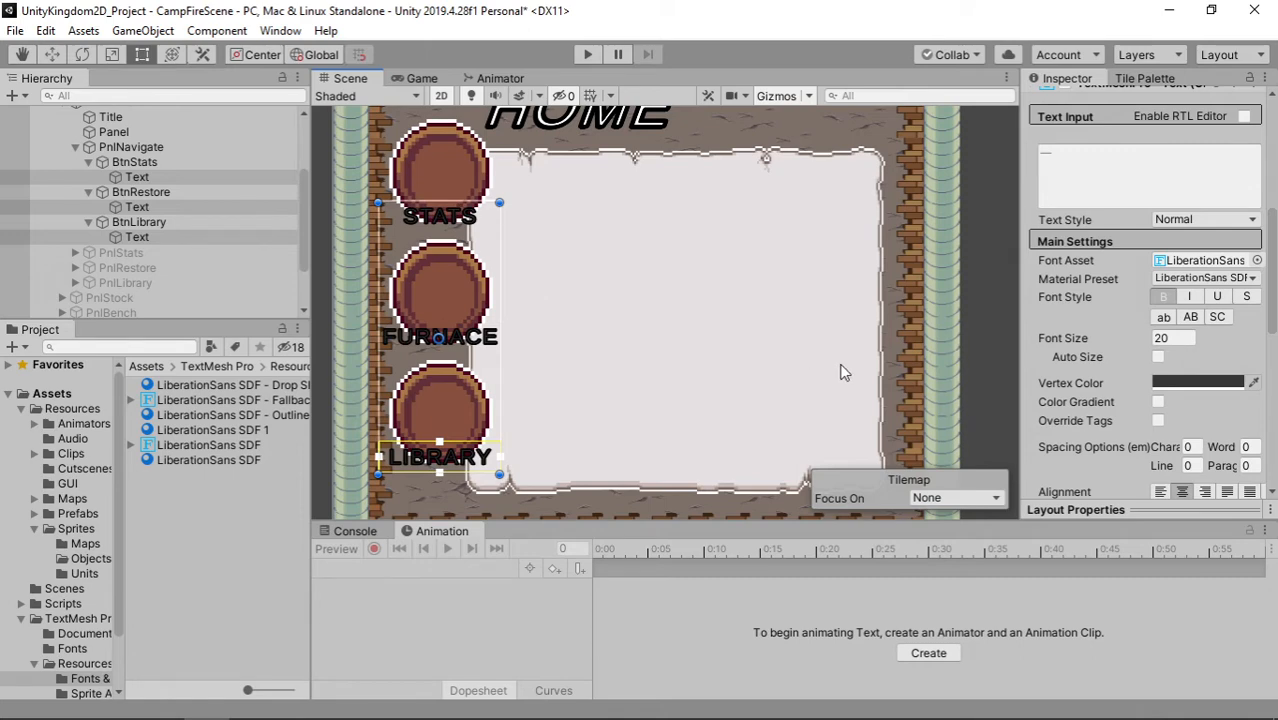
Step: Replace the FURNACE test text on the BtnRestore label with REST
{"action": "left_click", "coordinate": [170, 207]}
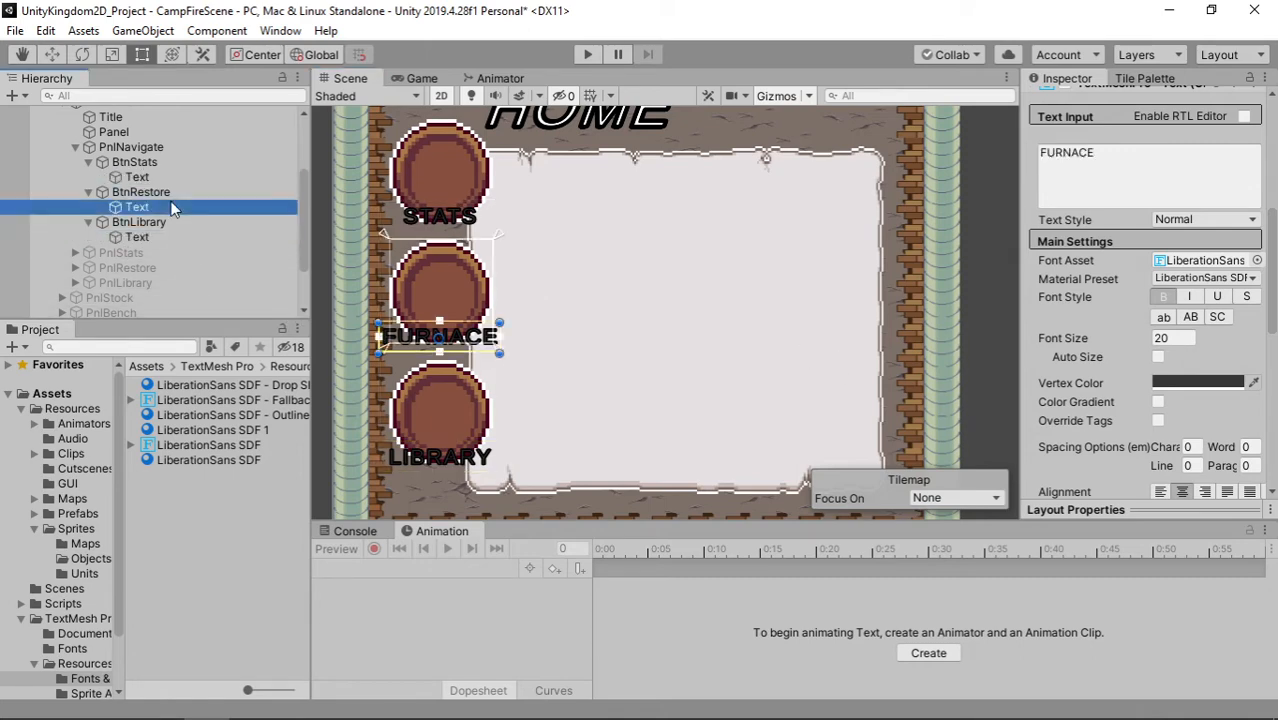
{"action": "double_click", "coordinate": [1096, 160]}
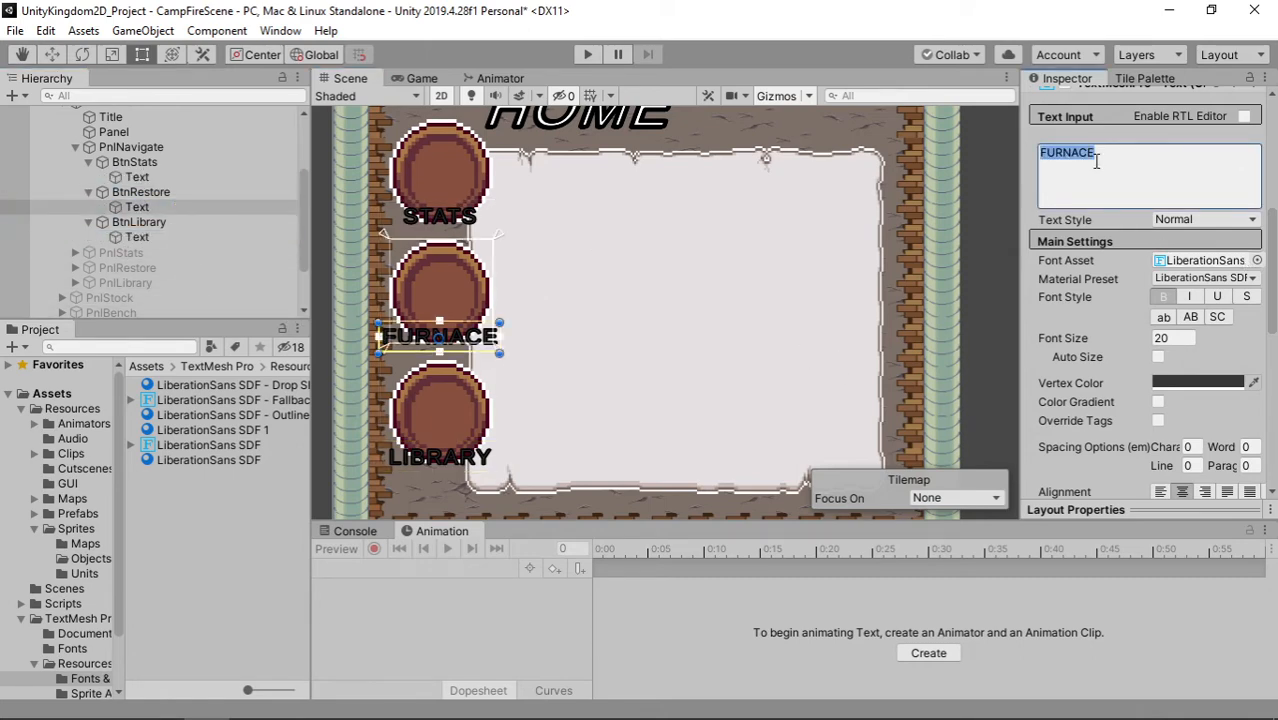
{"action": "type", "text": "REST"}
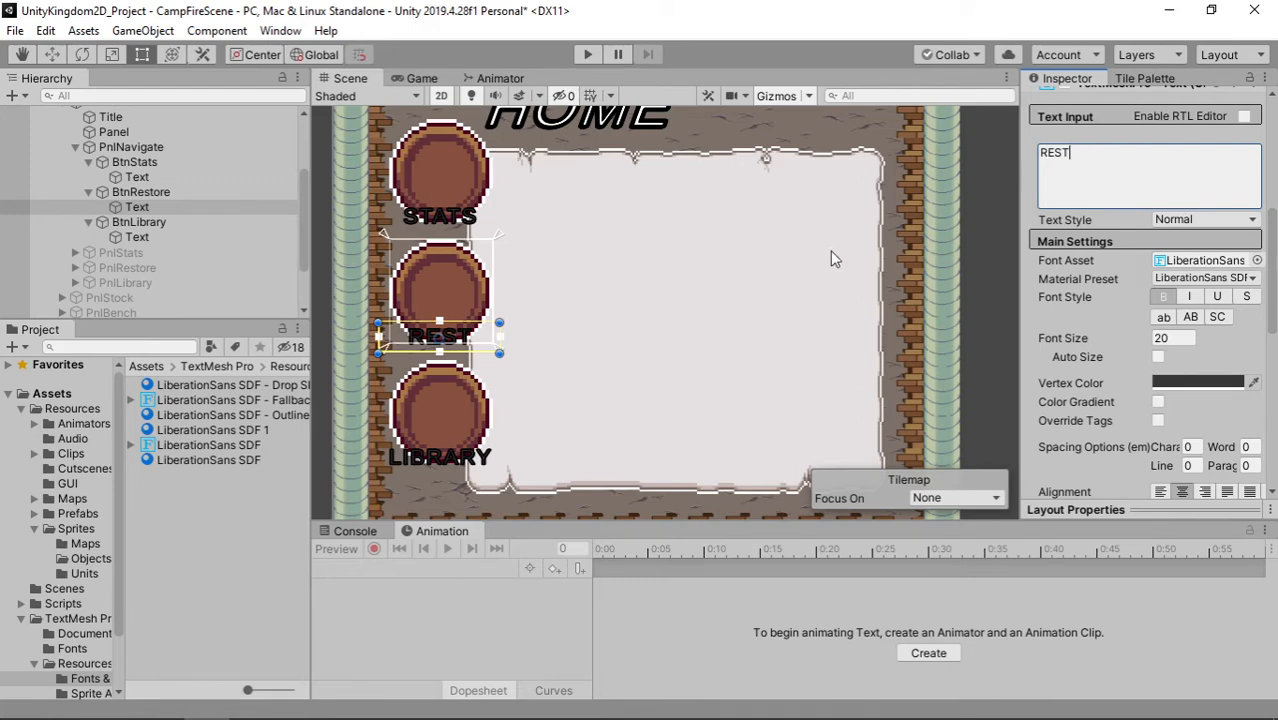
Step: Collapse the three navigation buttons in the hierarchy and check how the Home panel looks in the Game view
{"action": "left_click", "coordinate": [612, 258]}
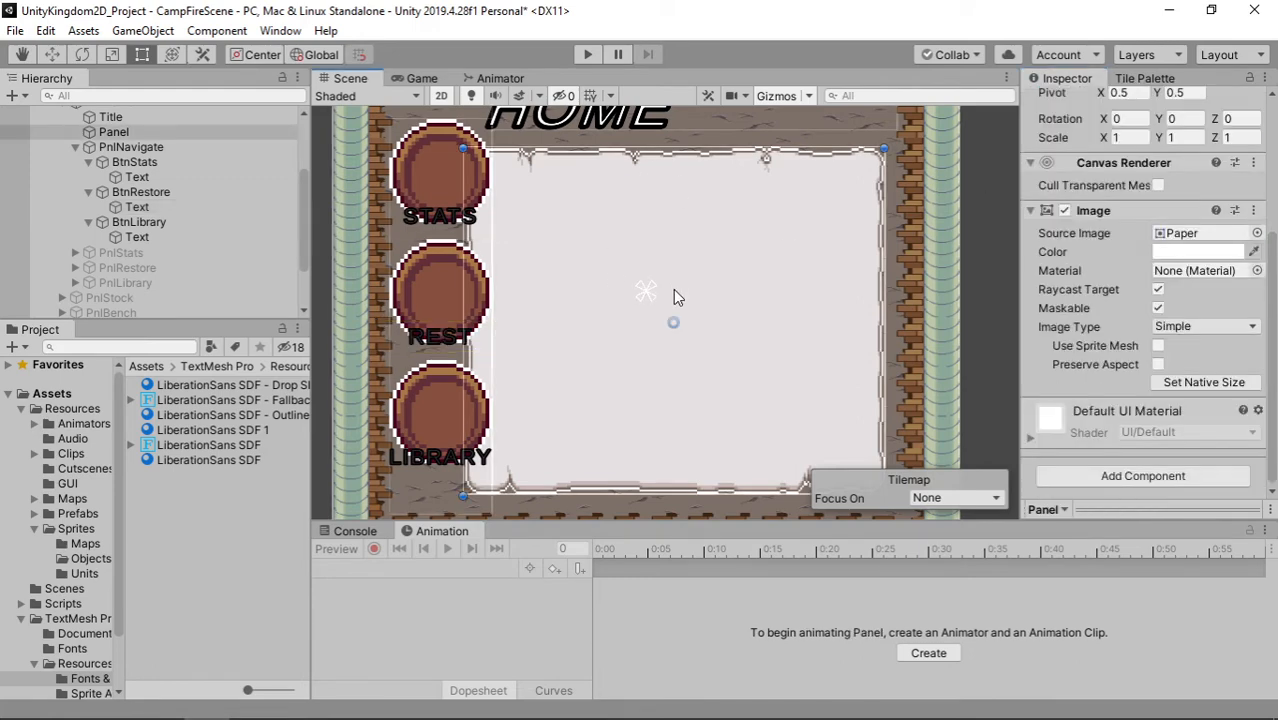
{"action": "scroll", "coordinate": [668, 286], "scroll_direction": "down", "scroll_amount": 6}
{"action": "middle_click_drag", "start_coordinate": [713, 303], "coordinate": [653, 333]}
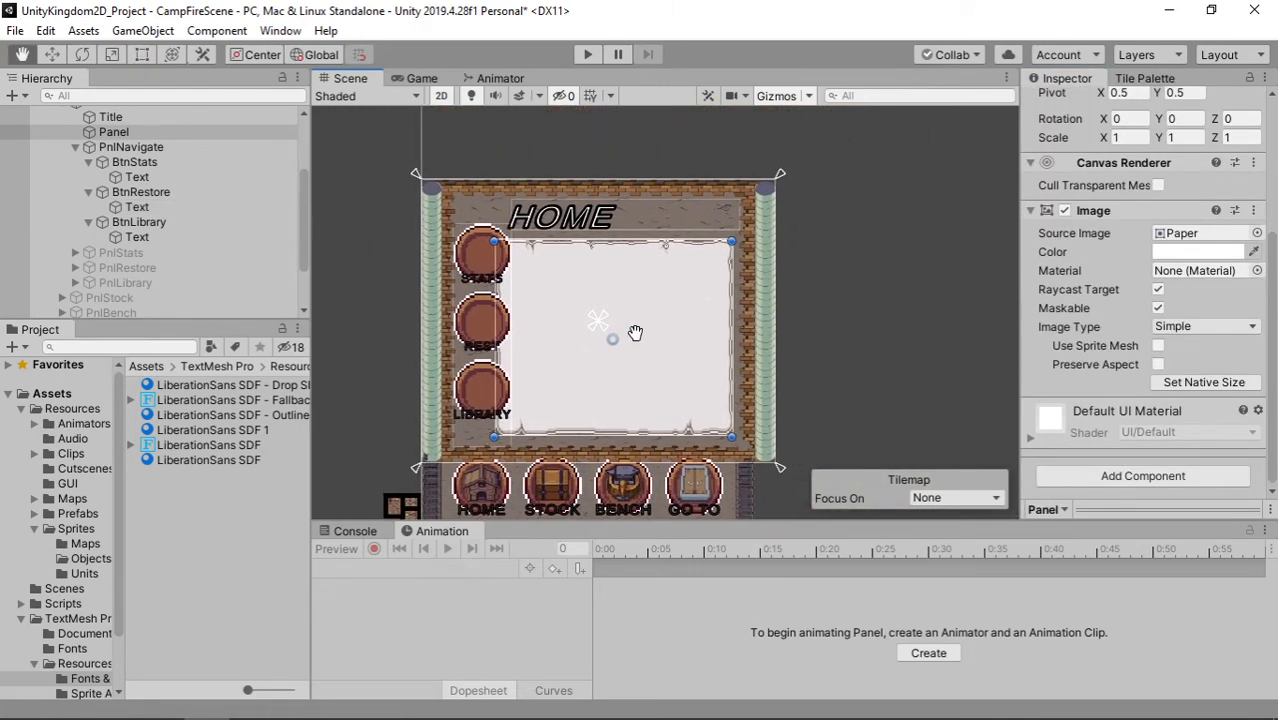
{"action": "left_click", "coordinate": [88, 191]}
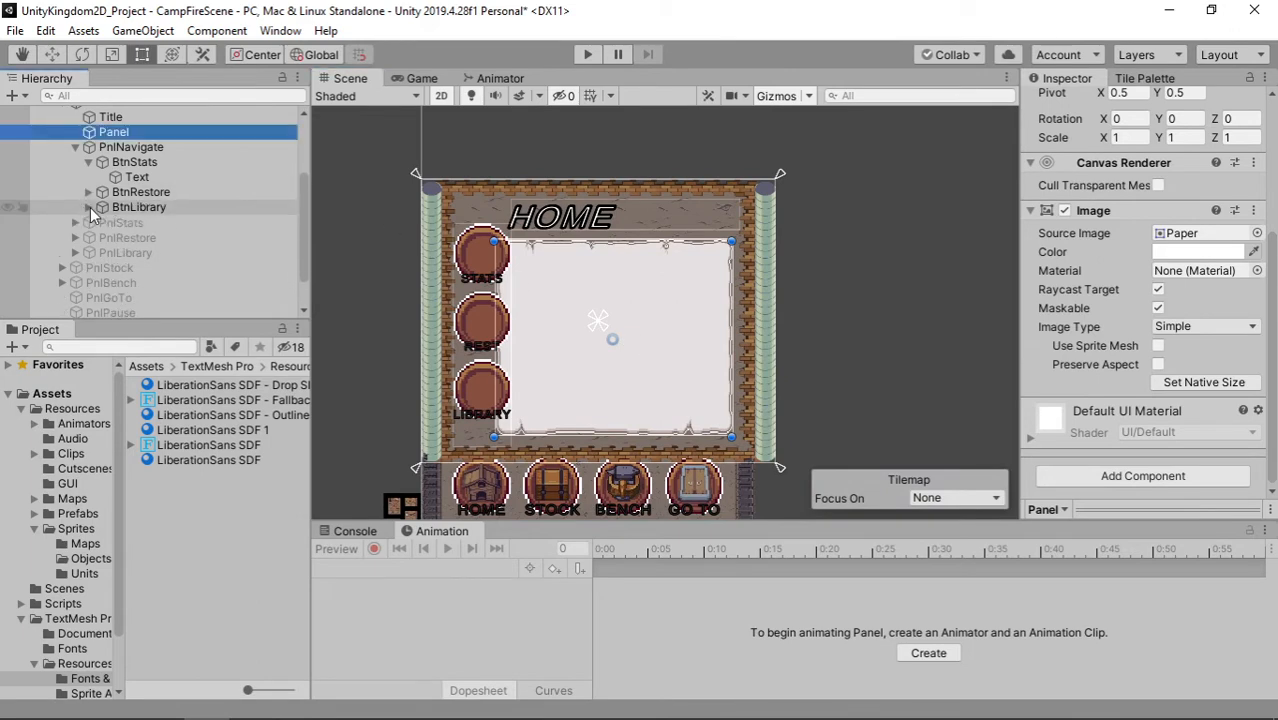
{"action": "left_click", "coordinate": [88, 207]}
{"action": "left_click", "coordinate": [88, 162]}
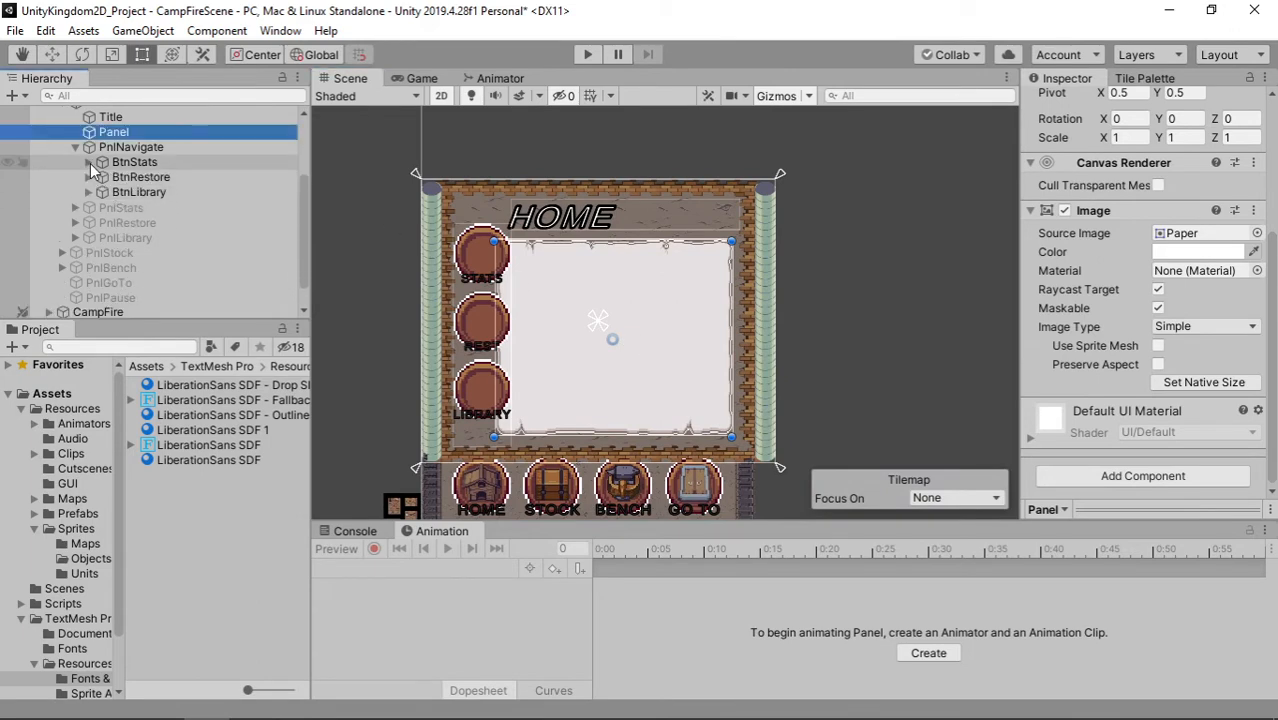
{"action": "left_click", "coordinate": [420, 79]}
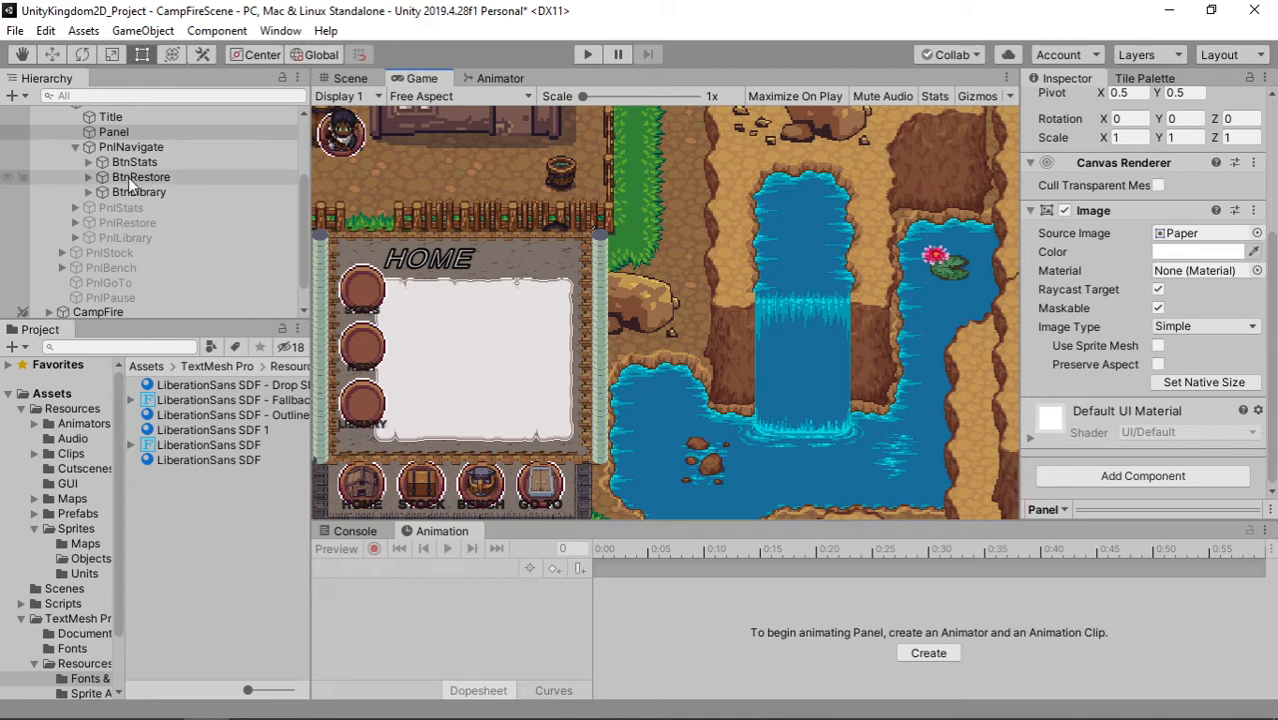
Step: Set the vertex color of the BtnStats, BtnRestore and BtnLibrary label texts to pure black, 000000
{"action": "left_click", "coordinate": [88, 192]}
{"action": "left_click", "coordinate": [88, 177]}
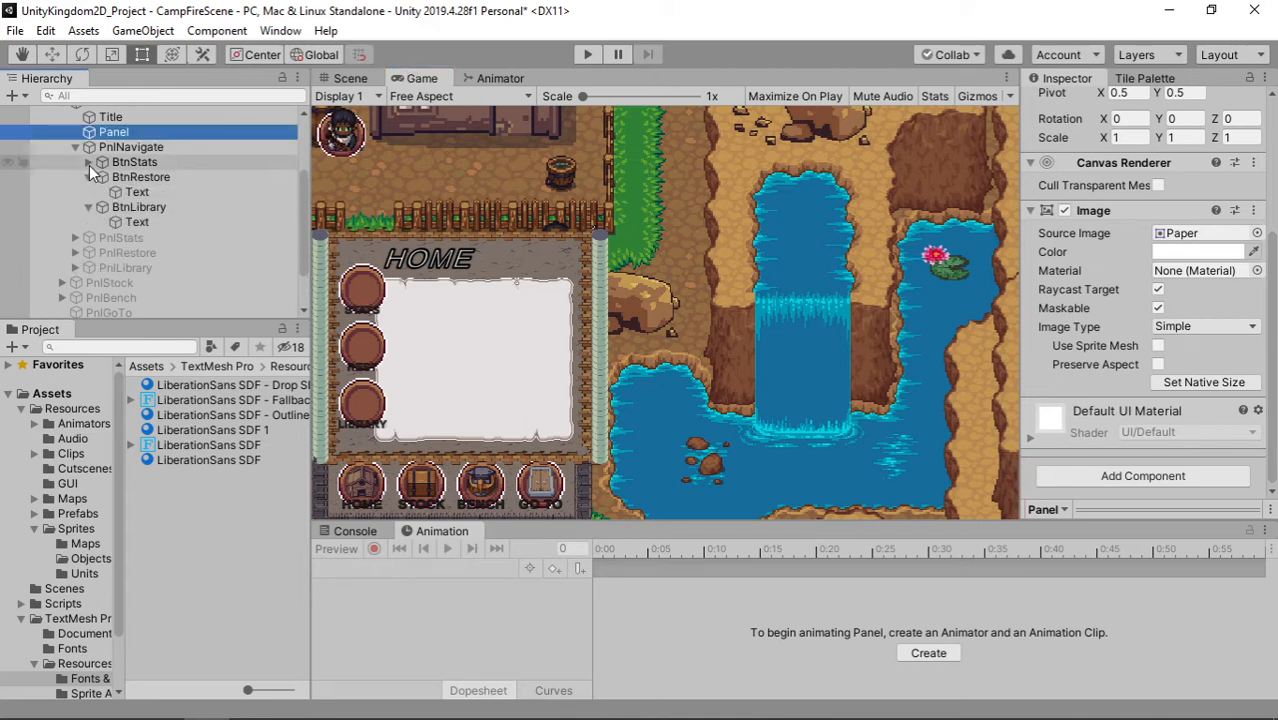
{"action": "left_click", "coordinate": [88, 162]}
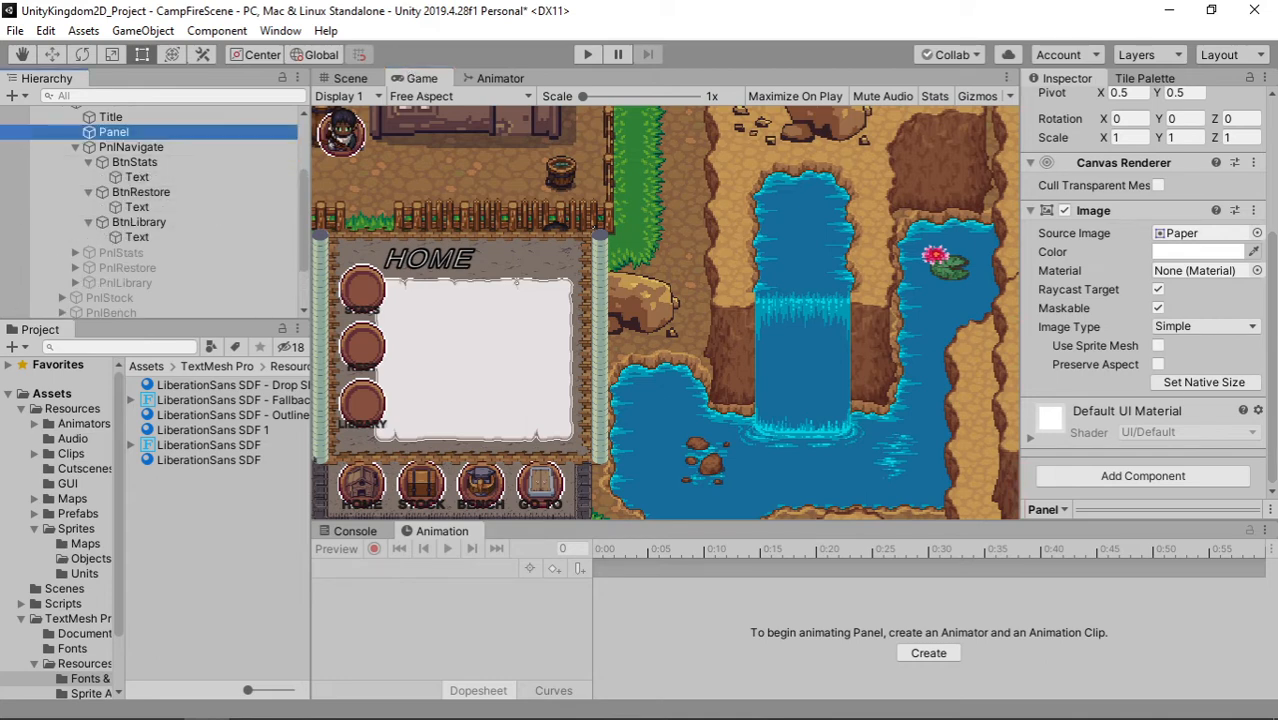
{"action": "left_click", "coordinate": [146, 237]}
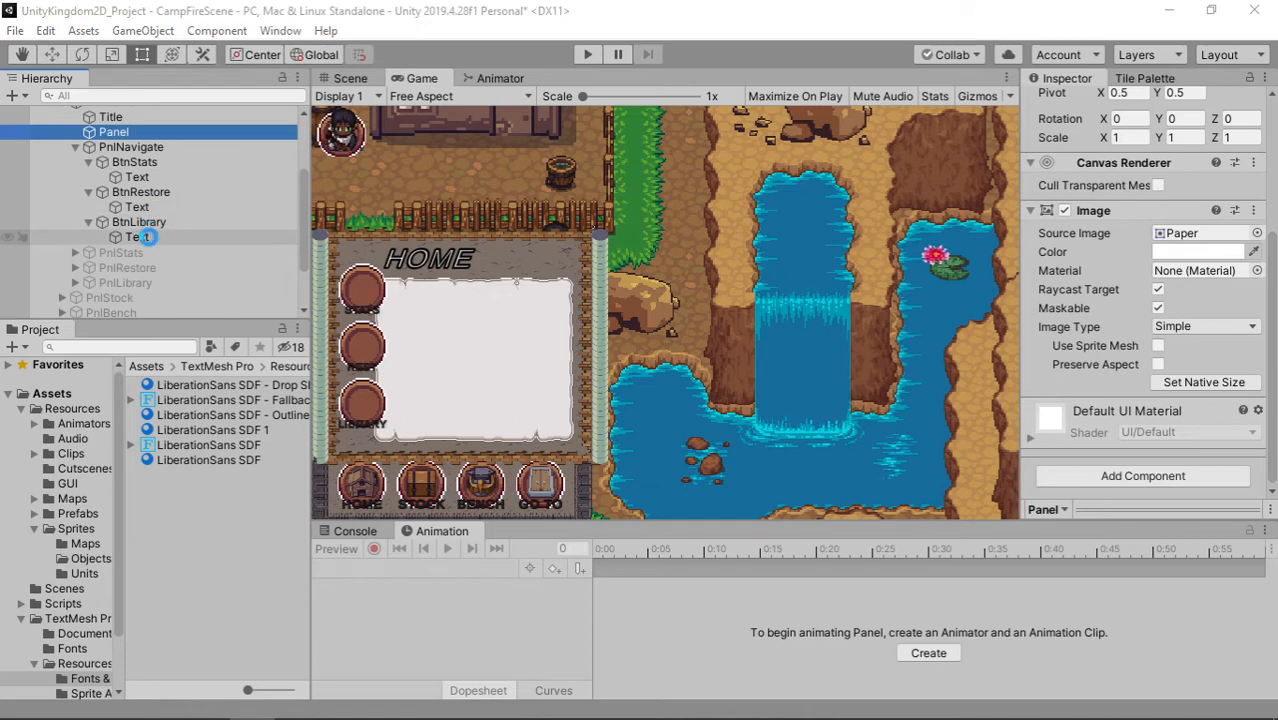
{"action": "left_click", "coordinate": [158, 207], "text": "ctrl"}
{"action": "left_click", "coordinate": [160, 178], "text": "ctrl"}
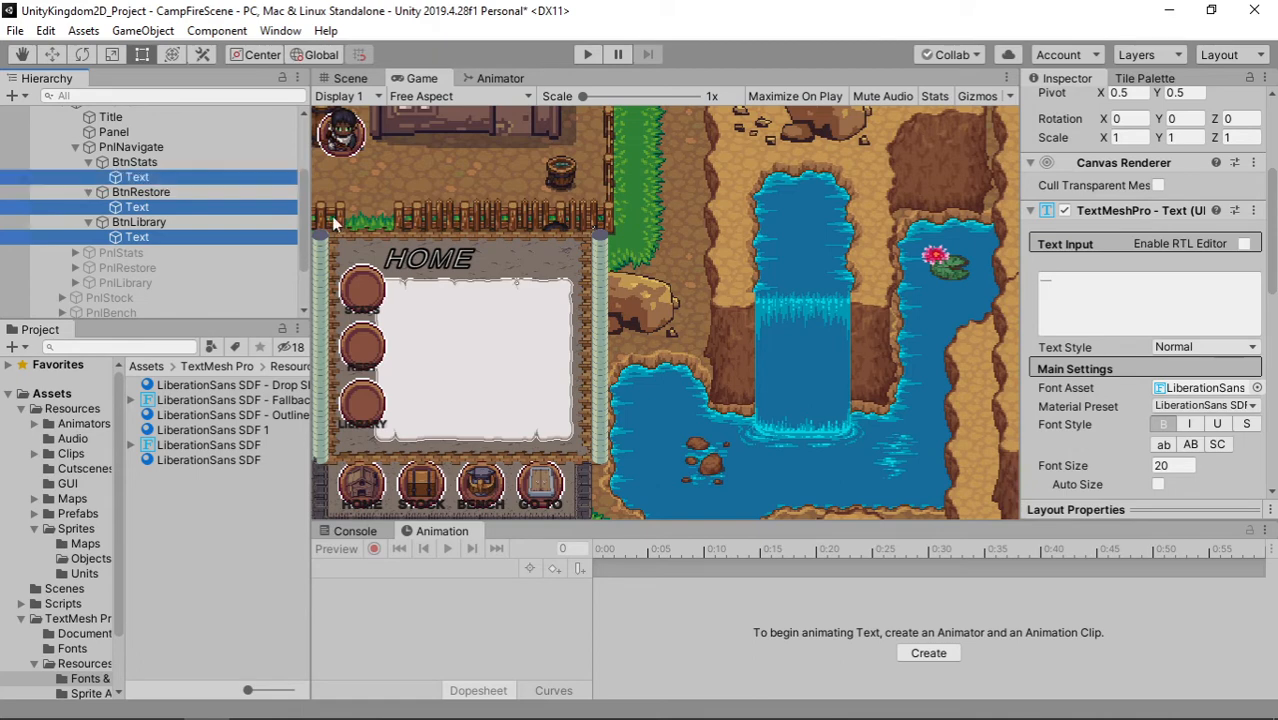
{"action": "scroll", "coordinate": [1208, 411], "scroll_direction": "up", "scroll_amount": 3}
{"action": "scroll", "coordinate": [1208, 415], "scroll_direction": "down", "scroll_amount": 6}
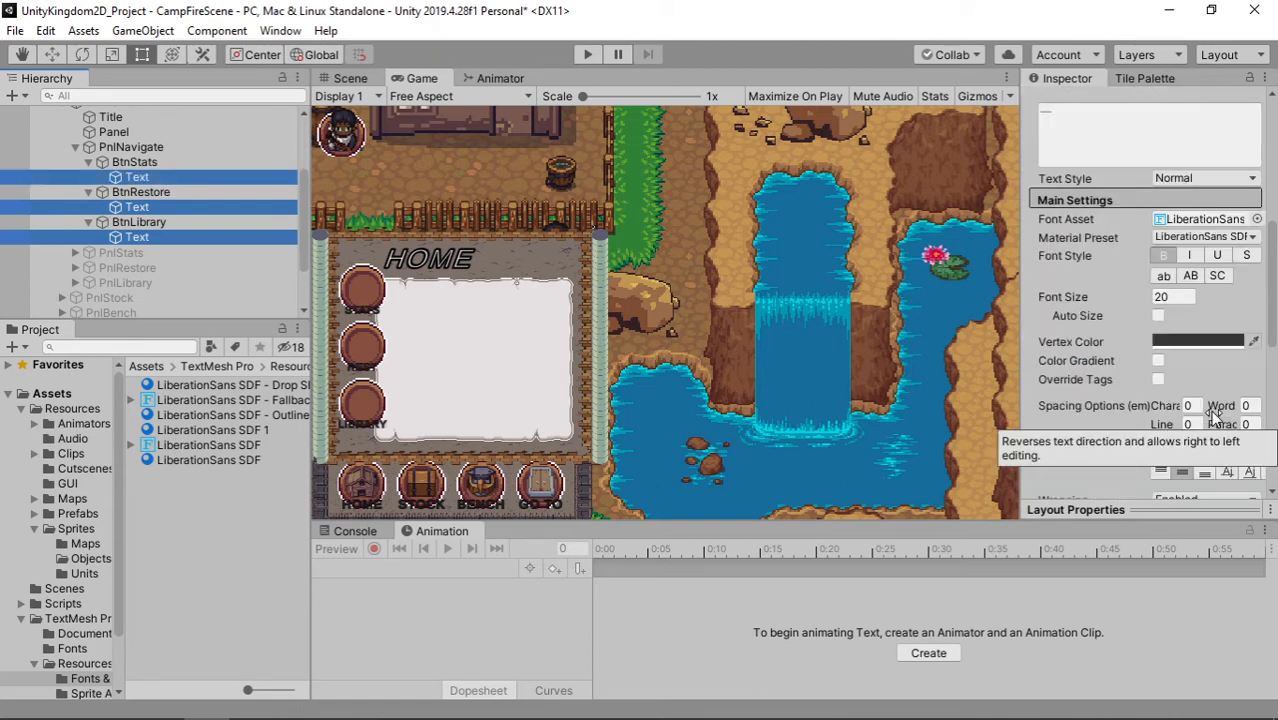
{"action": "left_click", "coordinate": [1198, 342]}
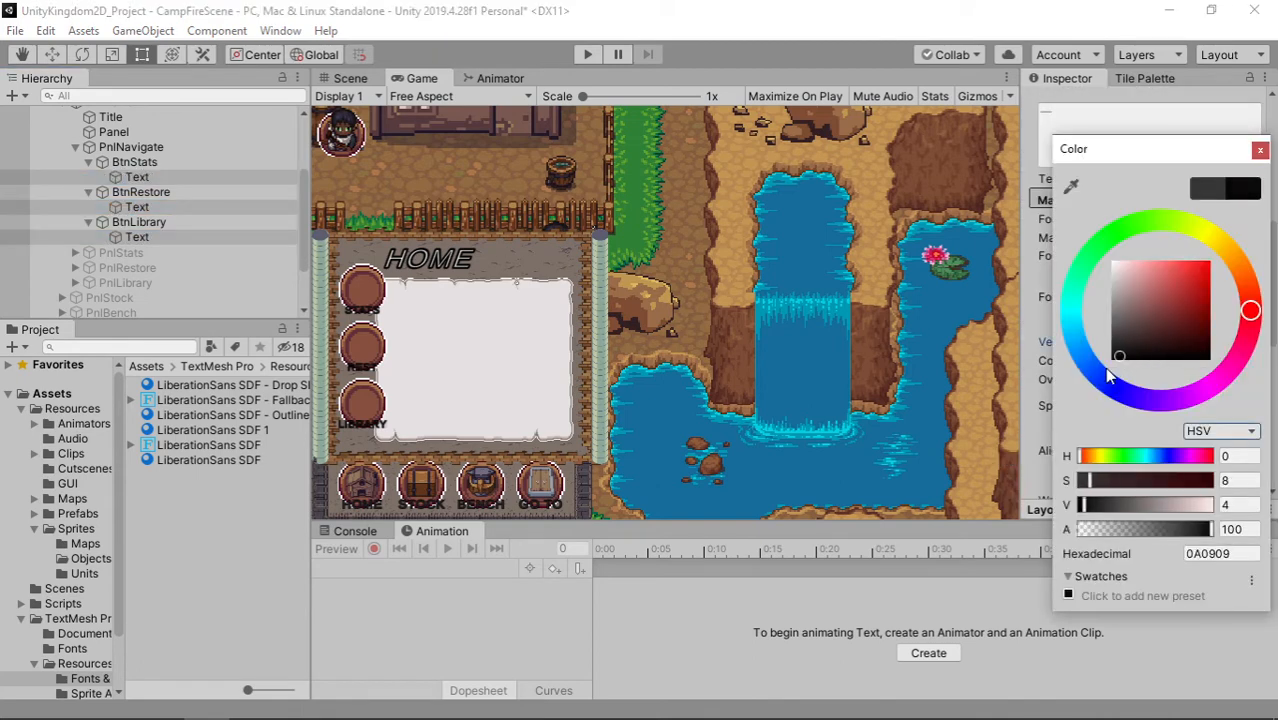
{"action": "left_click_drag", "start_coordinate": [1108, 376], "coordinate": [1087, 393]}
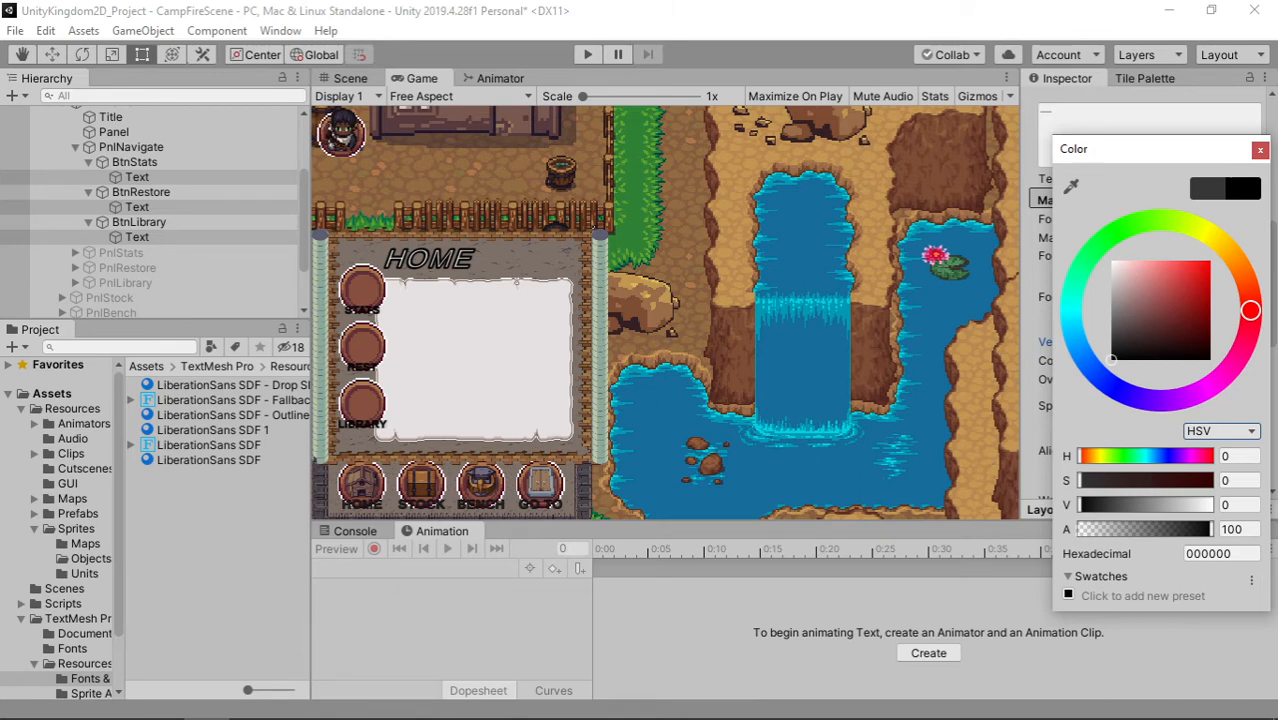
{"action": "left_click", "coordinate": [1260, 150]}
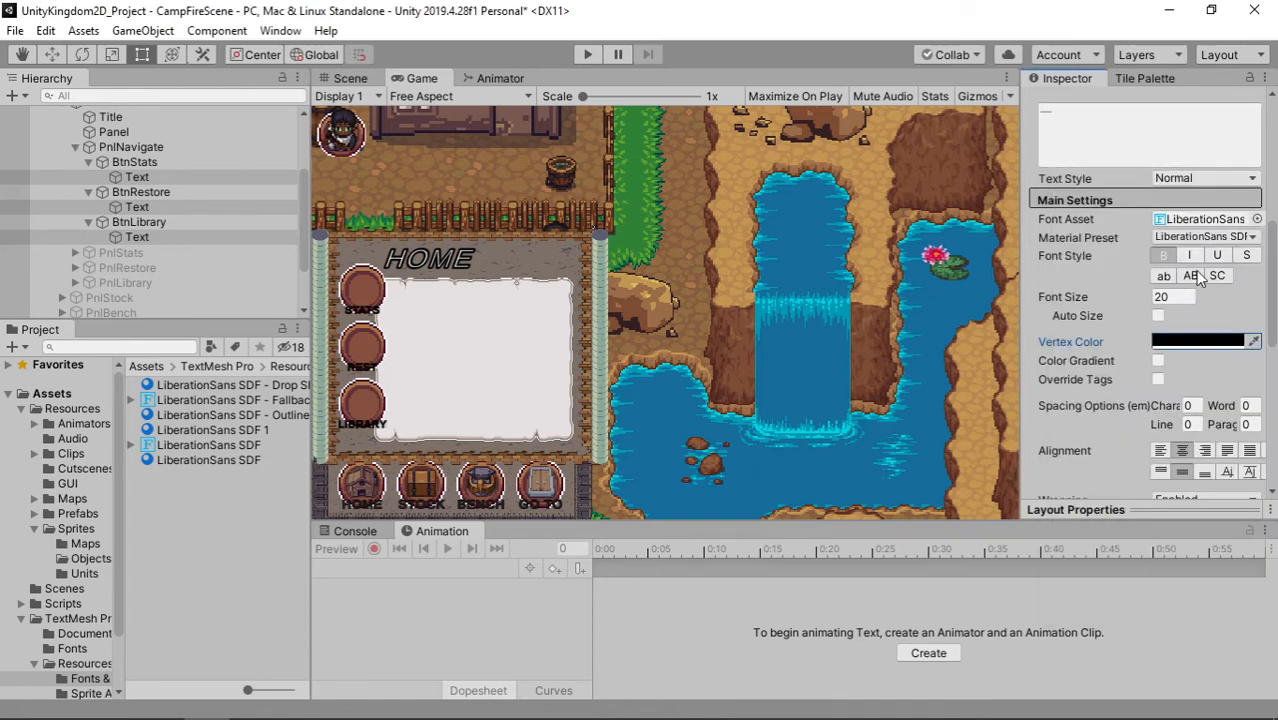
Step: Set the font size of the three selected button labels to 22 and inspect them in the Game view
{"action": "left_click", "coordinate": [1180, 294]}
{"action": "type", "text": "2"}
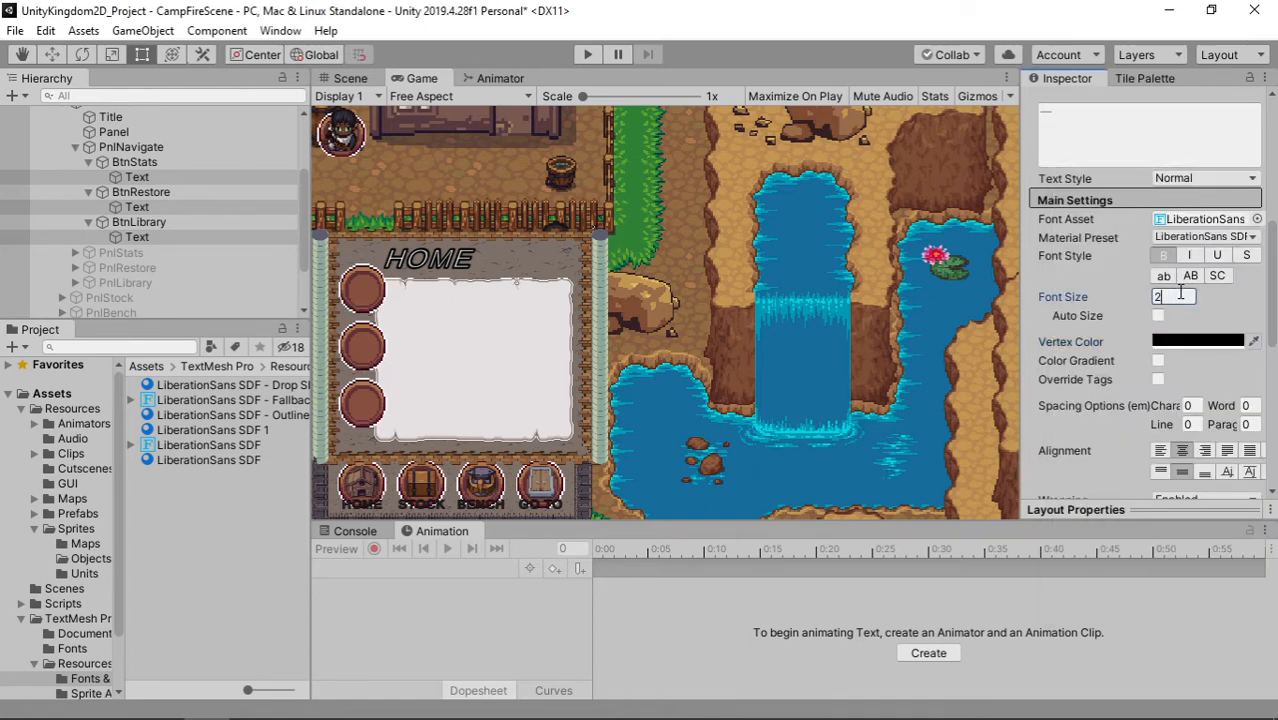
{"action": "type", "text": "2"}
{"action": "scroll", "coordinate": [340, 368], "scroll_direction": "up", "scroll_amount": 1}
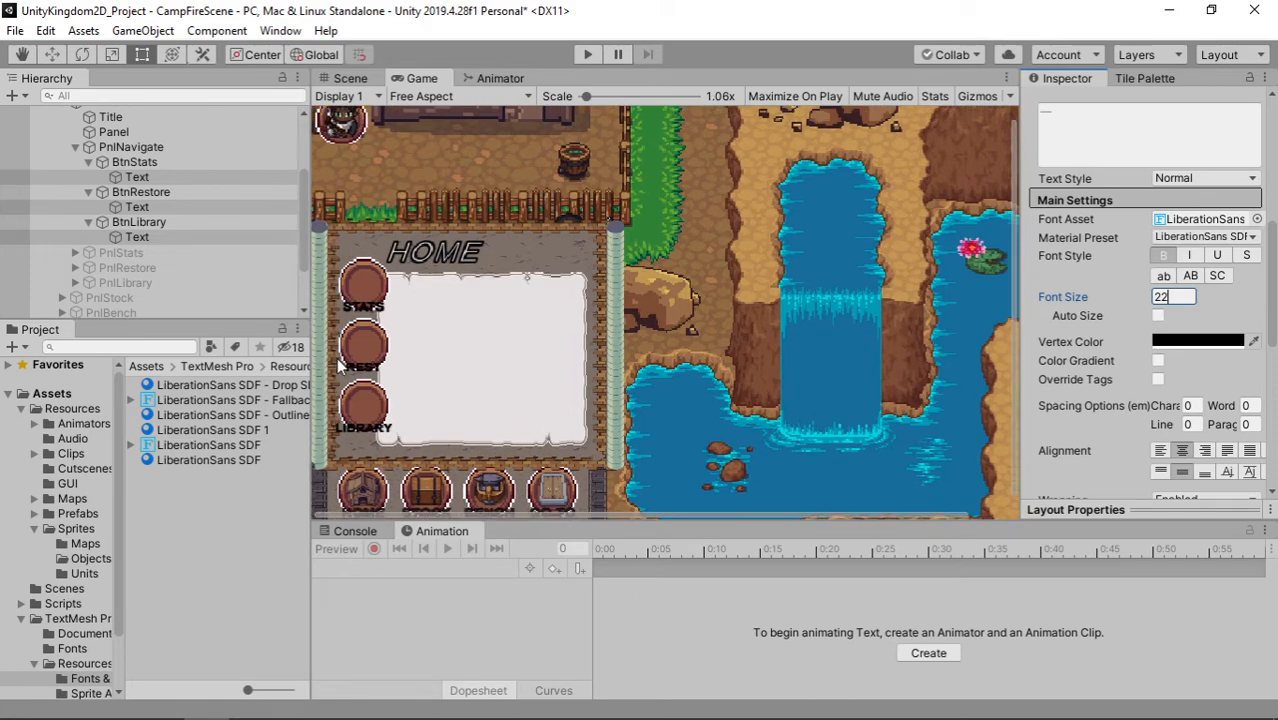
{"action": "scroll", "coordinate": [344, 372], "scroll_direction": "up", "scroll_amount": 3}
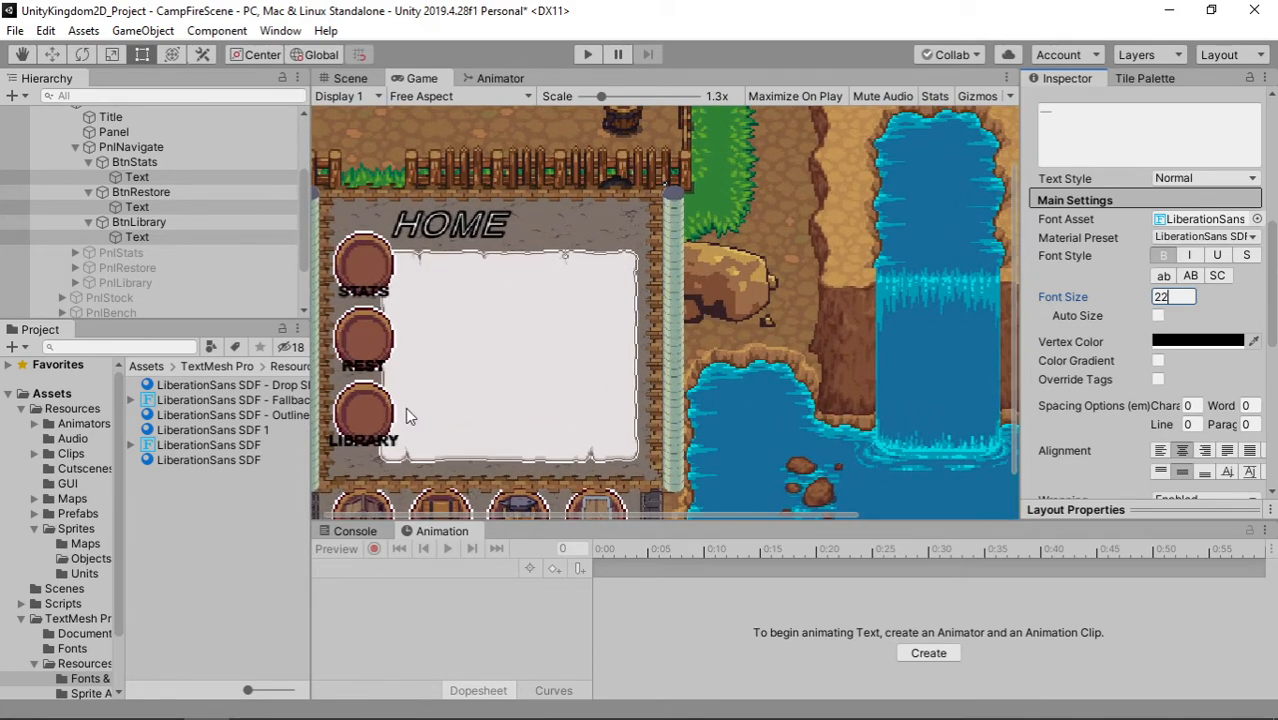
{"action": "scroll", "coordinate": [405, 407], "scroll_direction": "down", "scroll_amount": 3}
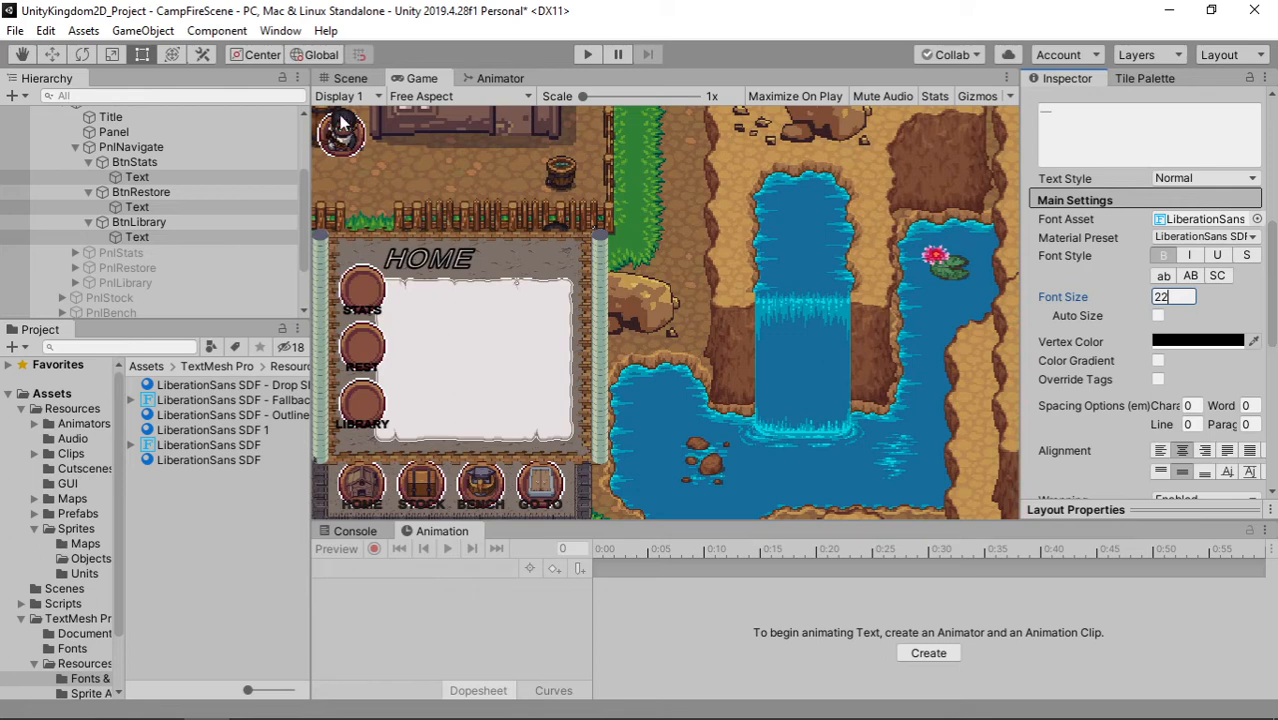
Step: Return to the Scene view and collapse the three navigation buttons and their PnlNavigate parent in the hierarchy
{"action": "left_click", "coordinate": [348, 78]}
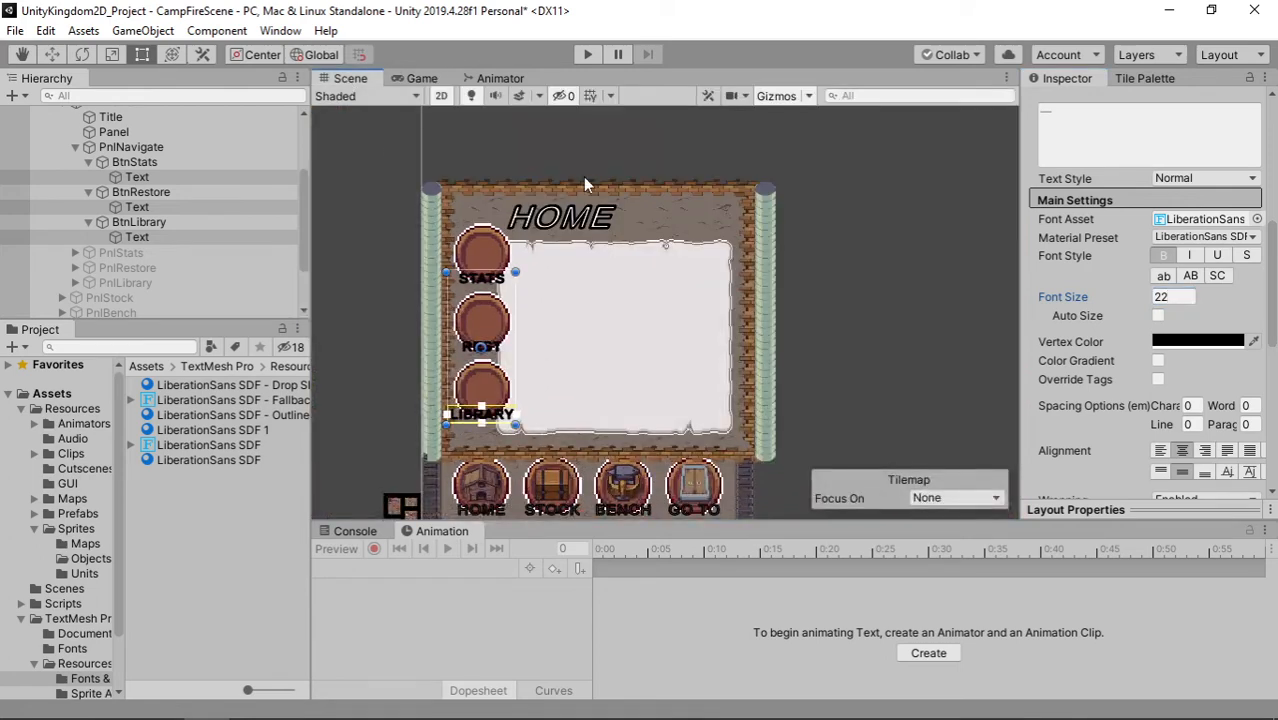
{"action": "key", "text": "alt+Tab"}
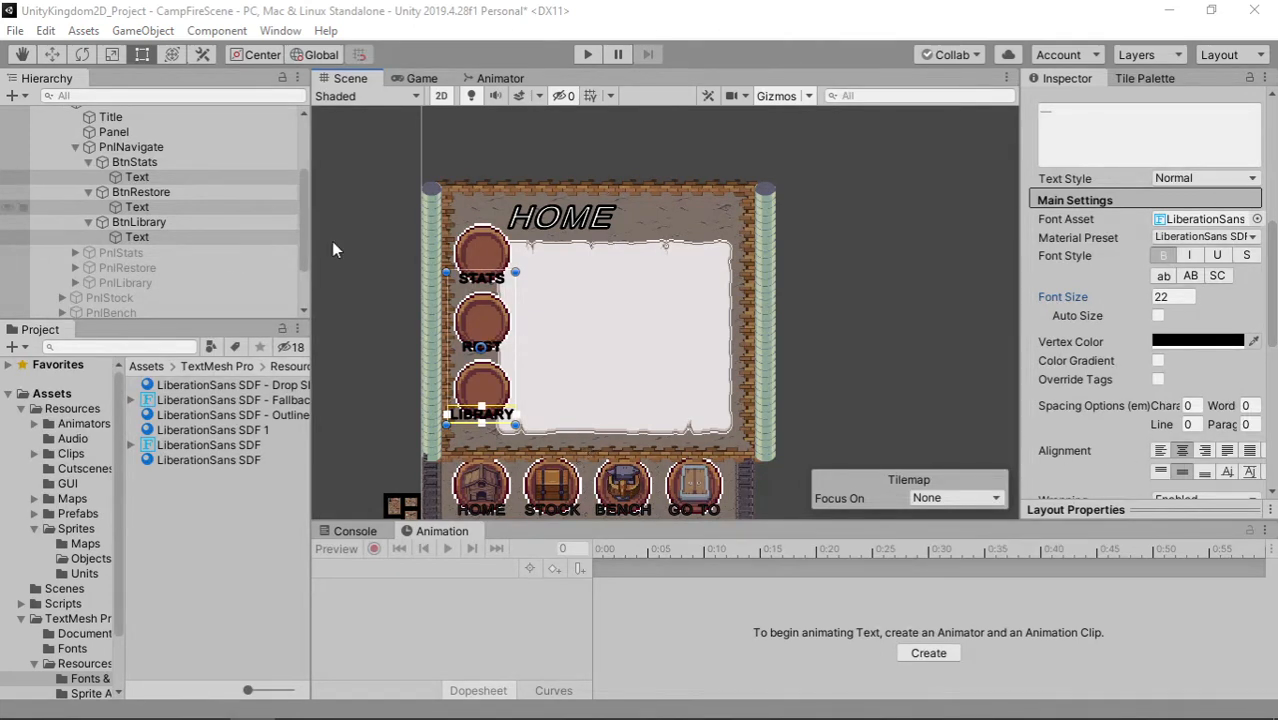
{"action": "left_click", "coordinate": [613, 320]}
{"action": "left_click", "coordinate": [861, 347]}
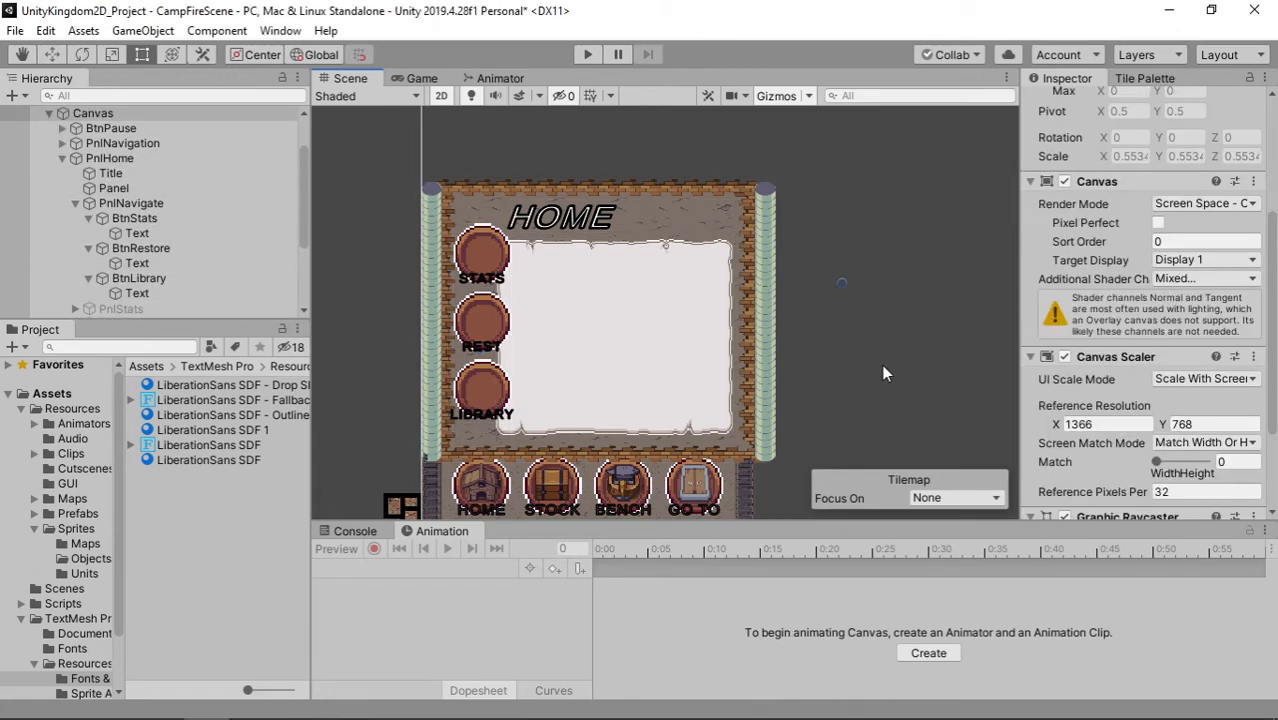
{"action": "middle_click_drag", "start_coordinate": [873, 356], "coordinate": [811, 312]}
{"action": "scroll", "coordinate": [810, 308], "scroll_direction": "down", "scroll_amount": 3}
{"action": "scroll", "coordinate": [811, 307], "scroll_direction": "down", "scroll_amount": 3}
{"action": "middle_click_drag", "start_coordinate": [873, 342], "coordinate": [848, 340]}
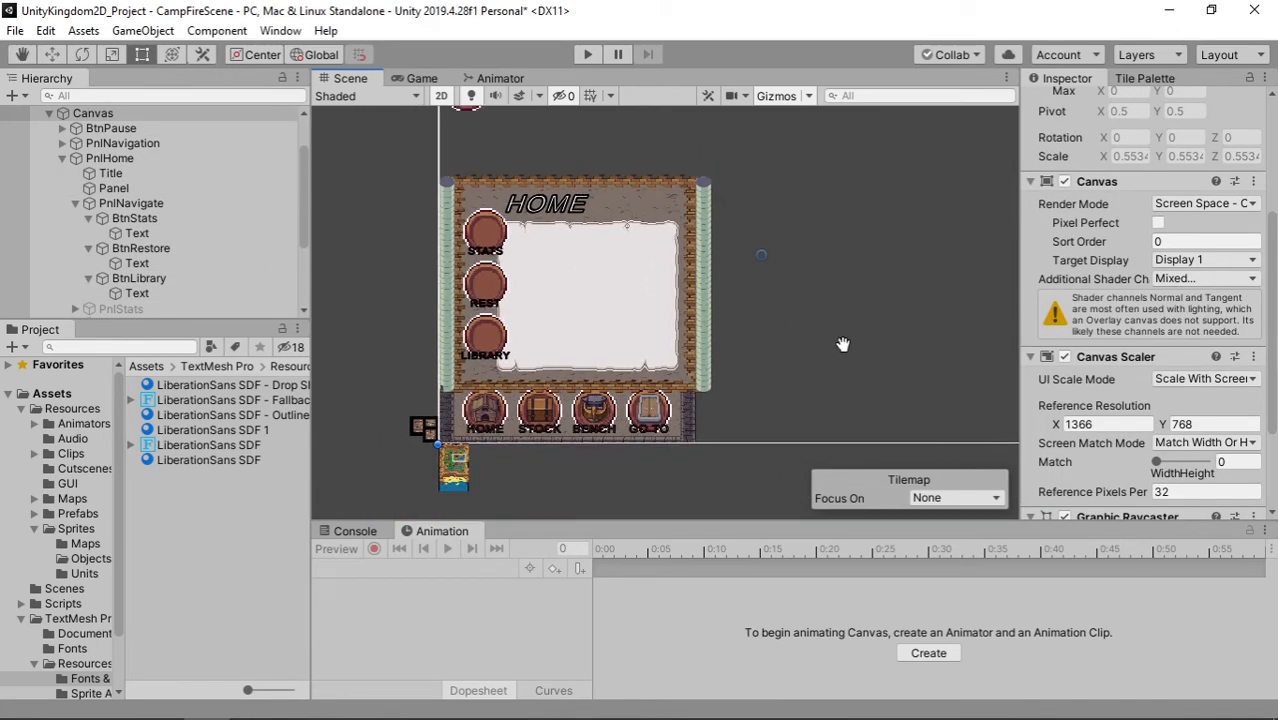
{"action": "left_click", "coordinate": [83, 220]}
{"action": "left_click", "coordinate": [88, 218]}
{"action": "left_click", "coordinate": [88, 233]}
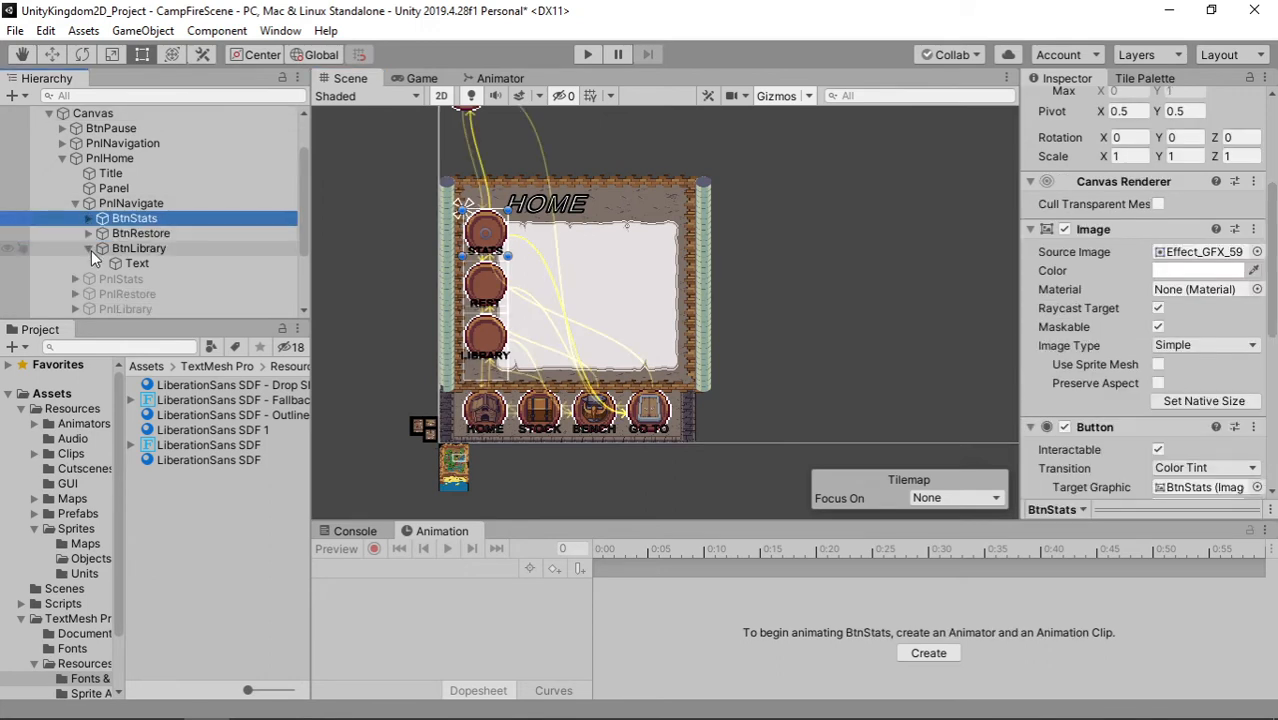
{"action": "left_click", "coordinate": [89, 248]}
{"action": "left_click", "coordinate": [169, 202]}
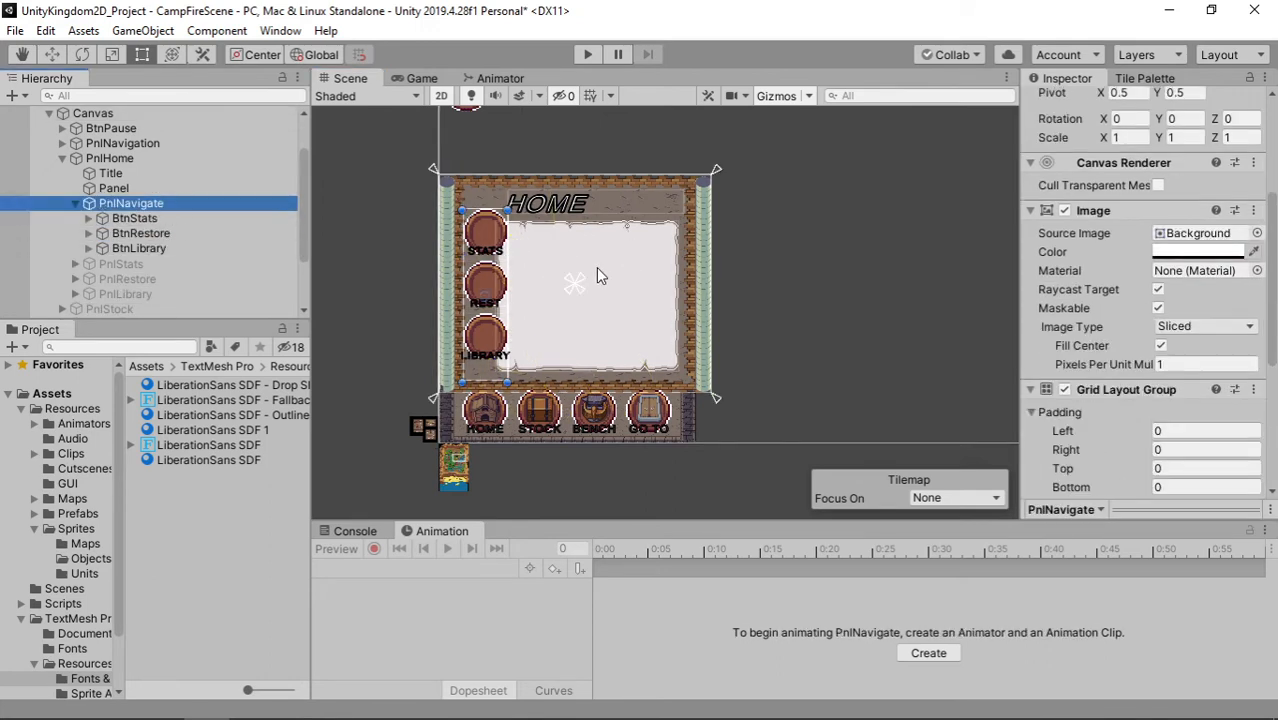
{"action": "left_click", "coordinate": [72, 202]}
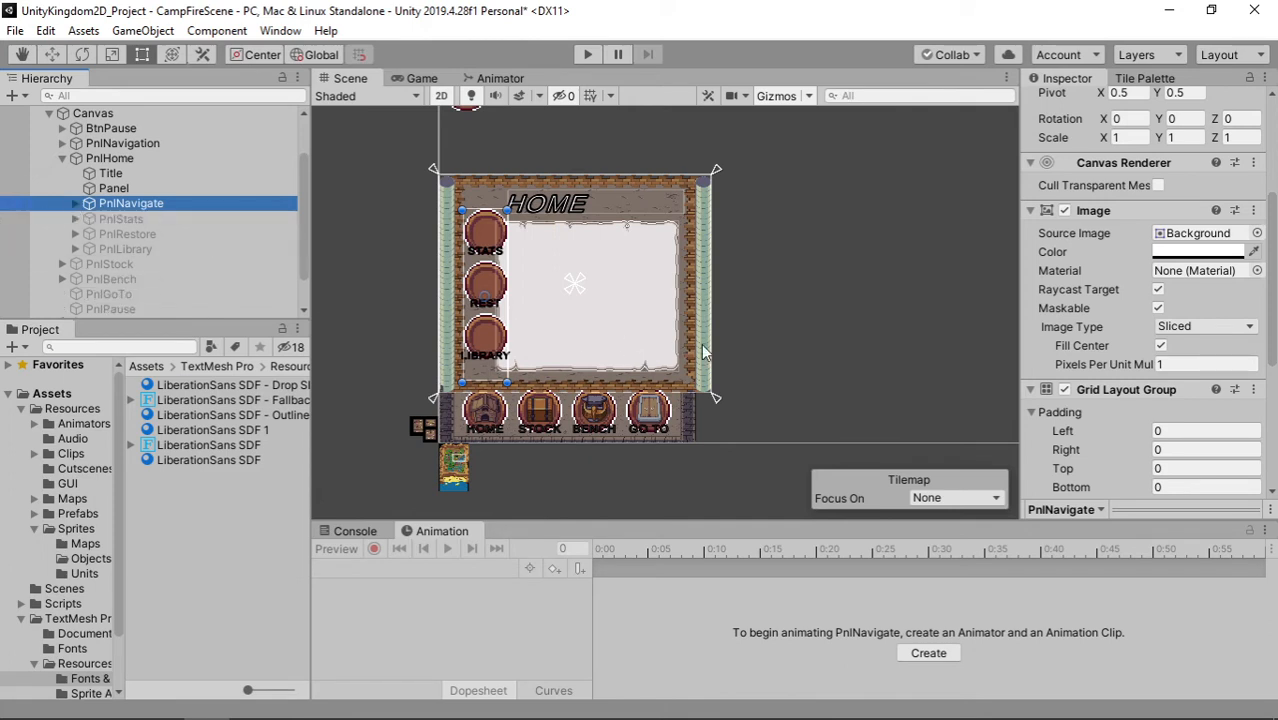
Step: Duplicate PnlNavigate and move the copy into PnlStock
{"action": "middle_click_drag", "start_coordinate": [795, 352], "coordinate": [775, 349]}
{"action": "scroll", "coordinate": [775, 349], "scroll_direction": "down", "scroll_amount": 5}
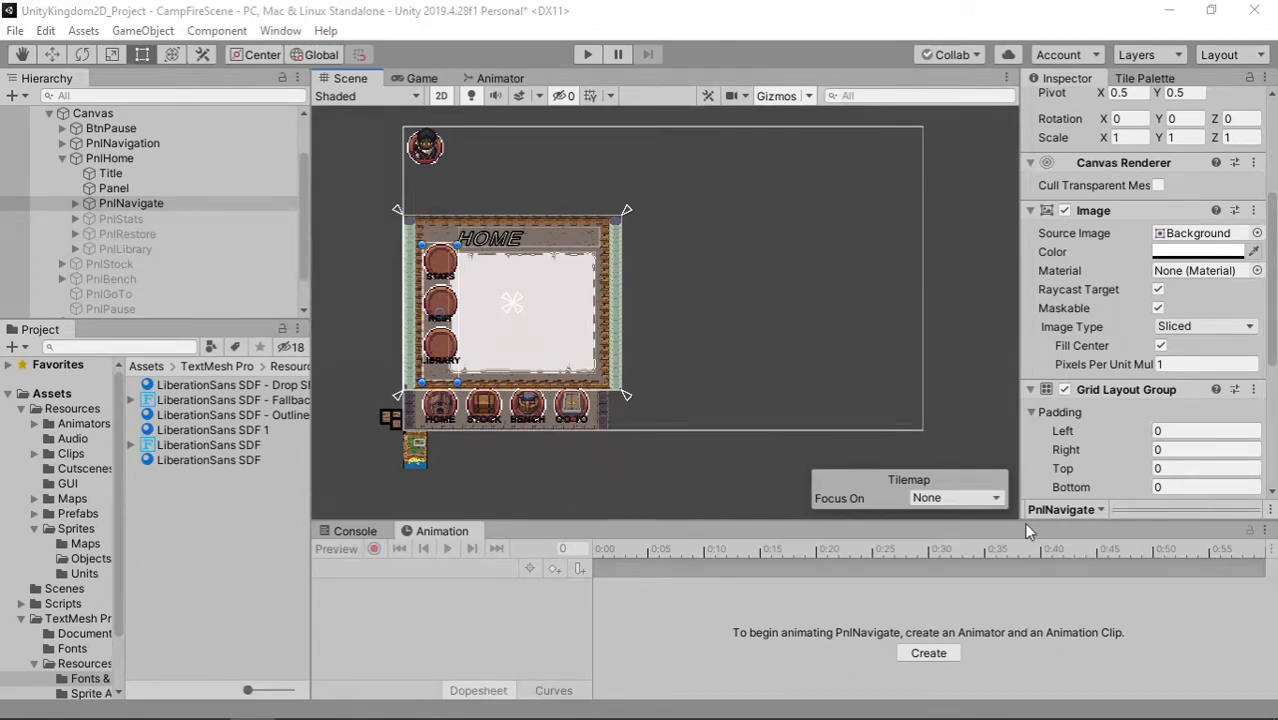
{"action": "left_click", "coordinate": [184, 201]}
{"action": "key", "text": "ctrl+d"}
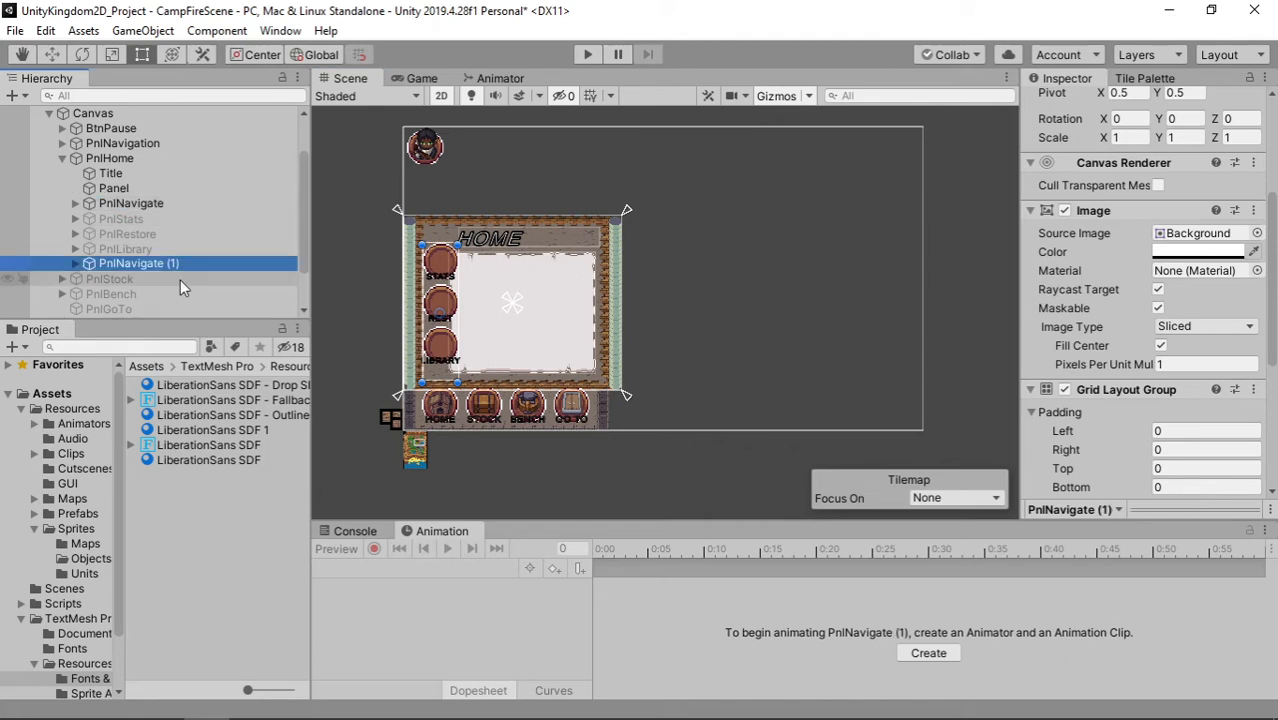
{"action": "left_click_drag", "start_coordinate": [180, 263], "coordinate": [179, 280]}
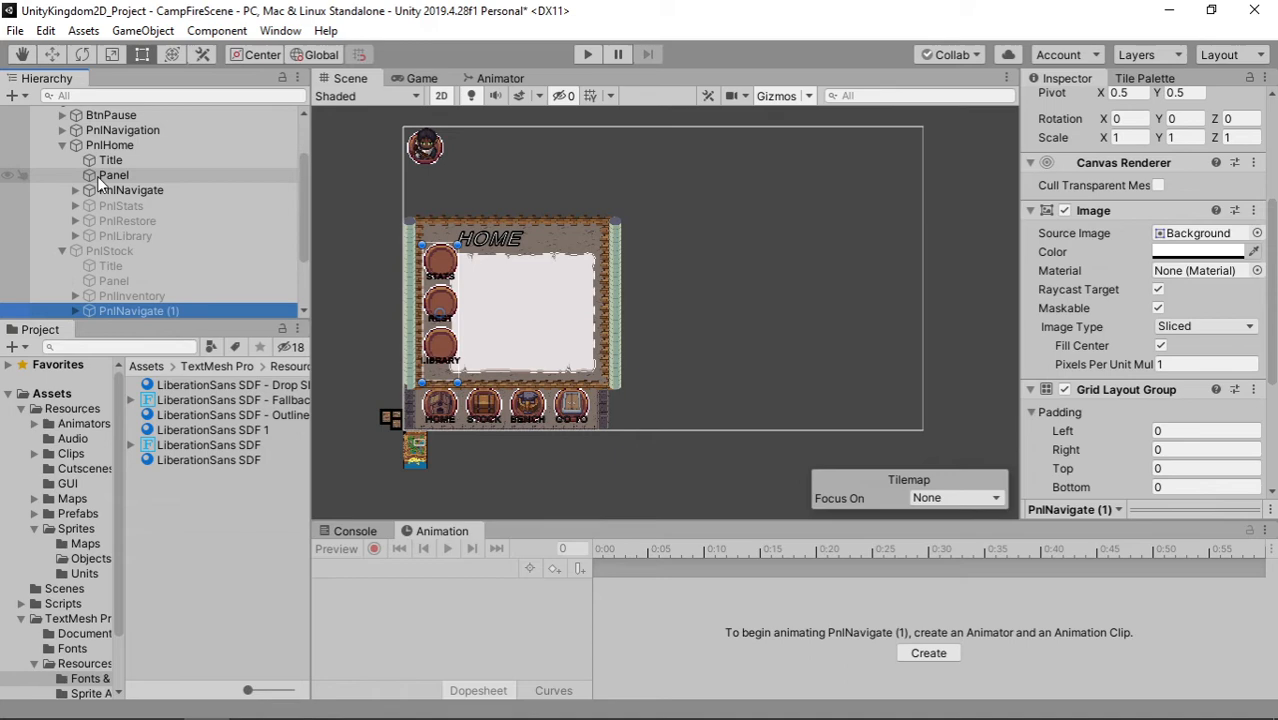
Step: Activate the PnlStock panel so its contents show in the scene
{"action": "left_click", "coordinate": [111, 251]}
{"action": "scroll", "coordinate": [1163, 244], "scroll_direction": "up", "scroll_amount": 3}
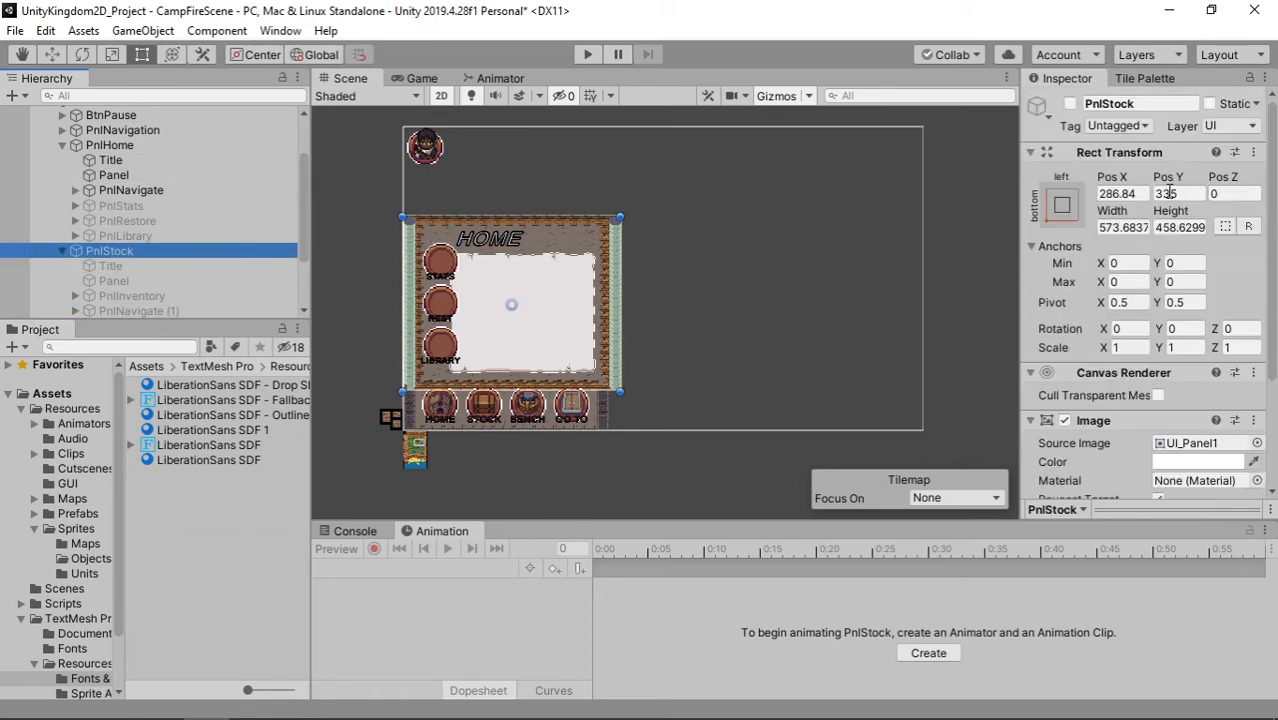
{"action": "left_click", "coordinate": [1070, 103]}
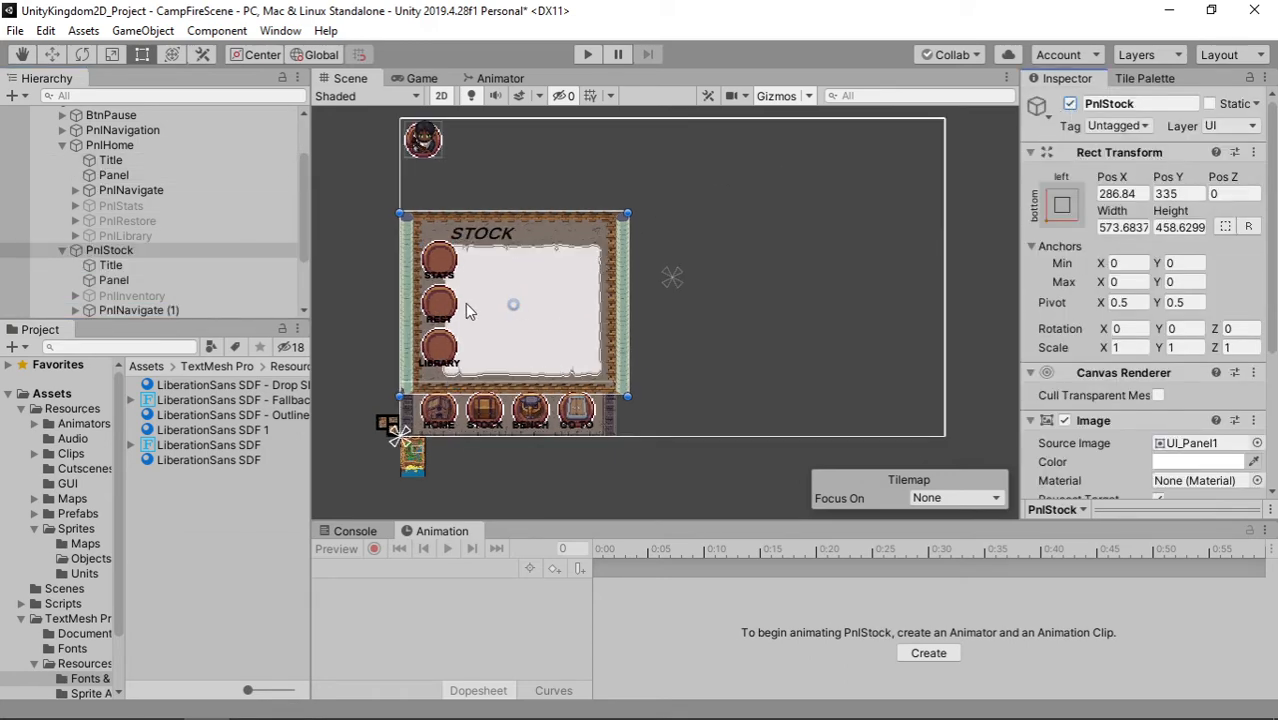
{"action": "scroll", "coordinate": [465, 310], "scroll_direction": "up", "scroll_amount": 3}
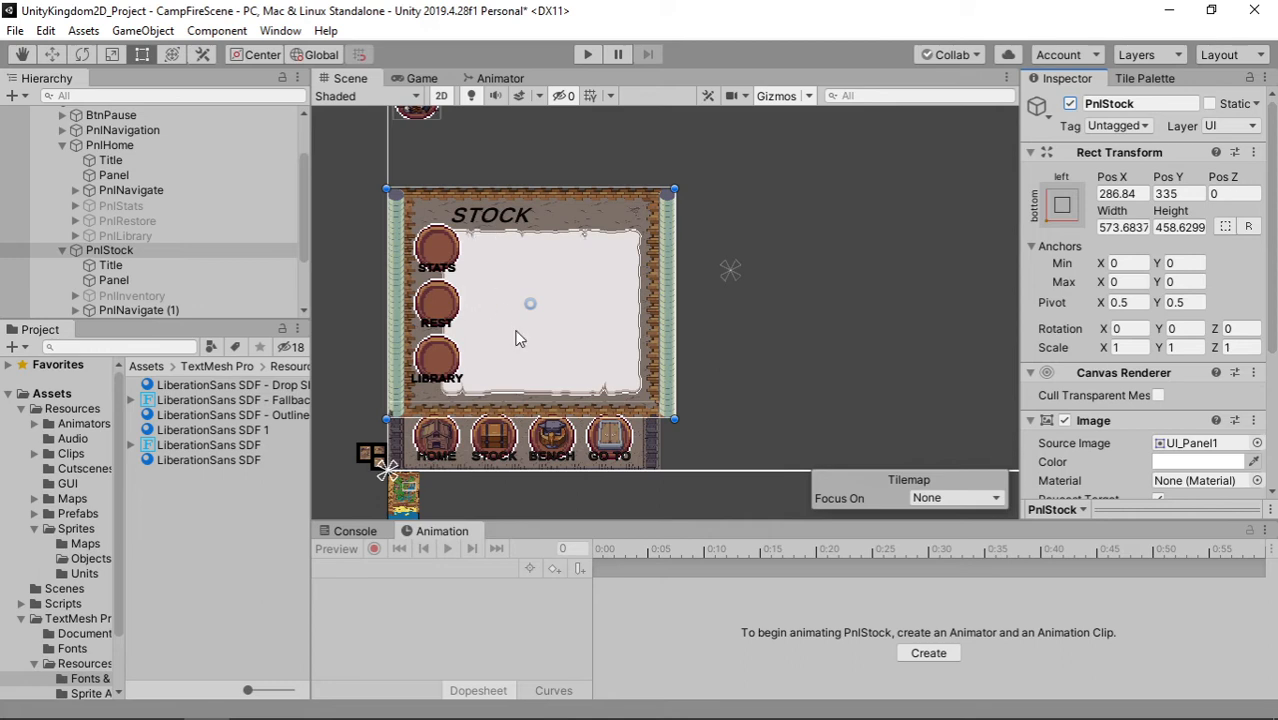
Step: Delete the Title, Panel and PnlNavigate (1) objects from PnlStock
{"action": "left_click", "coordinate": [150, 310]}
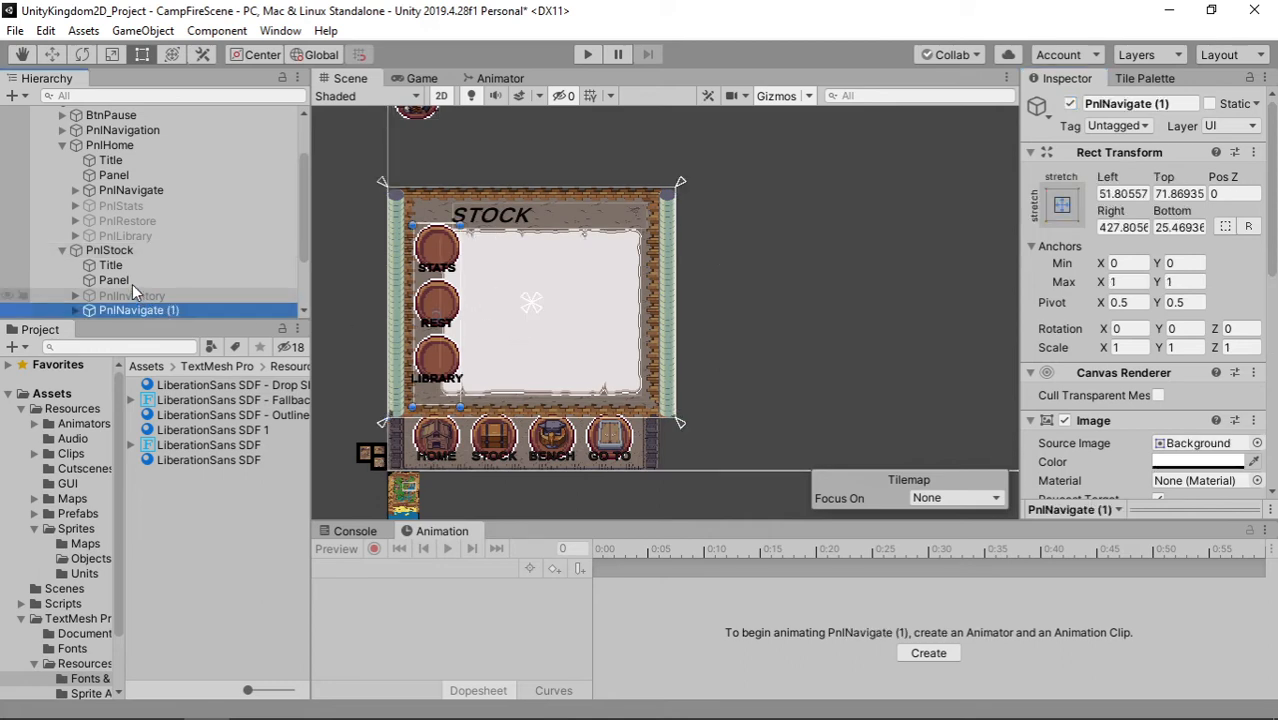
{"action": "left_click", "coordinate": [131, 282], "text": "ctrl"}
{"action": "left_click", "coordinate": [130, 268], "text": "ctrl"}
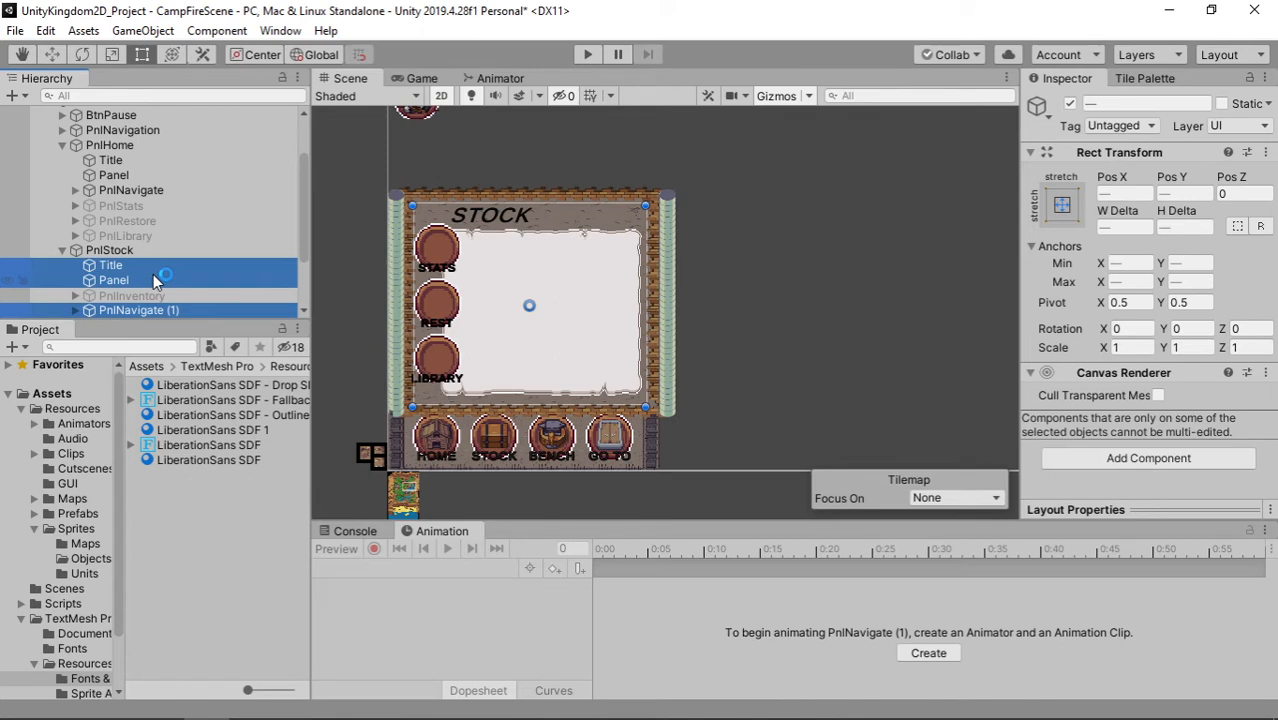
{"action": "key", "text": "Delete"}
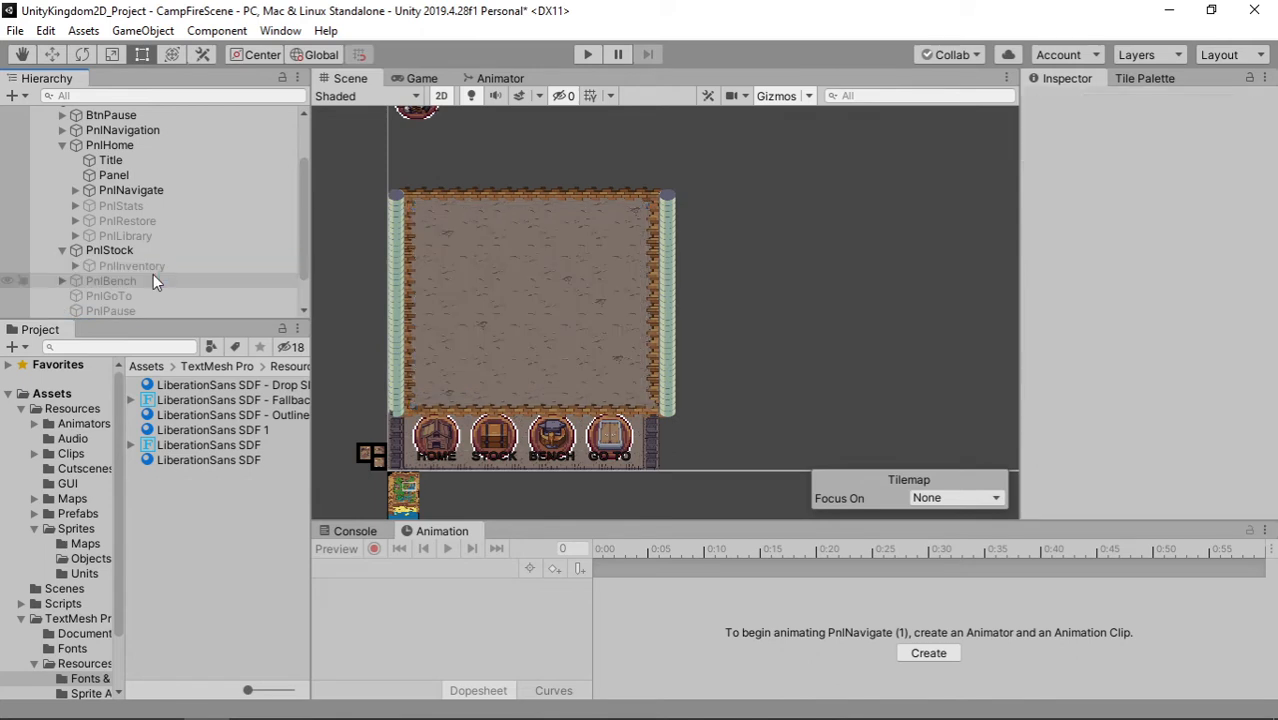
Step: Duplicate PnlHome's Title, Panel and PnlNavigate into PnlStock, ordering the copies as title, panel, navigation above PnlInventory
{"action": "left_click", "coordinate": [127, 190]}
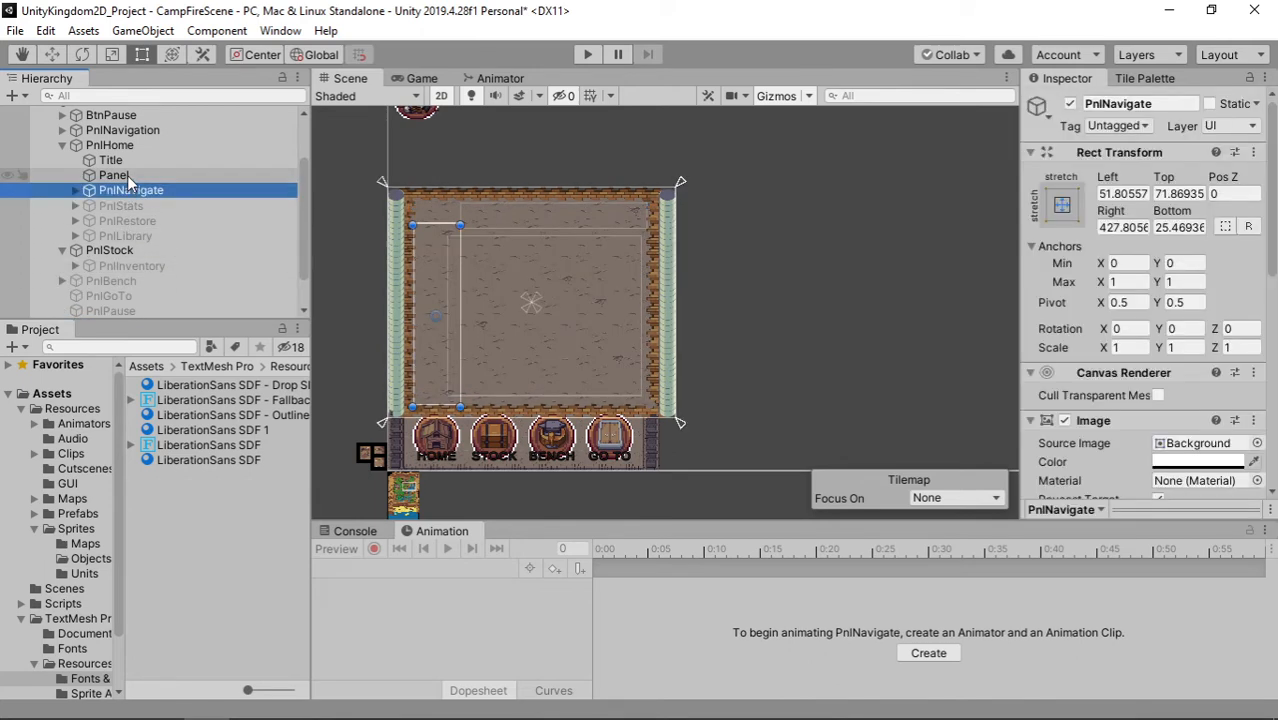
{"action": "left_click", "coordinate": [127, 175], "text": "ctrl"}
{"action": "left_click", "coordinate": [127, 161], "text": "ctrl"}
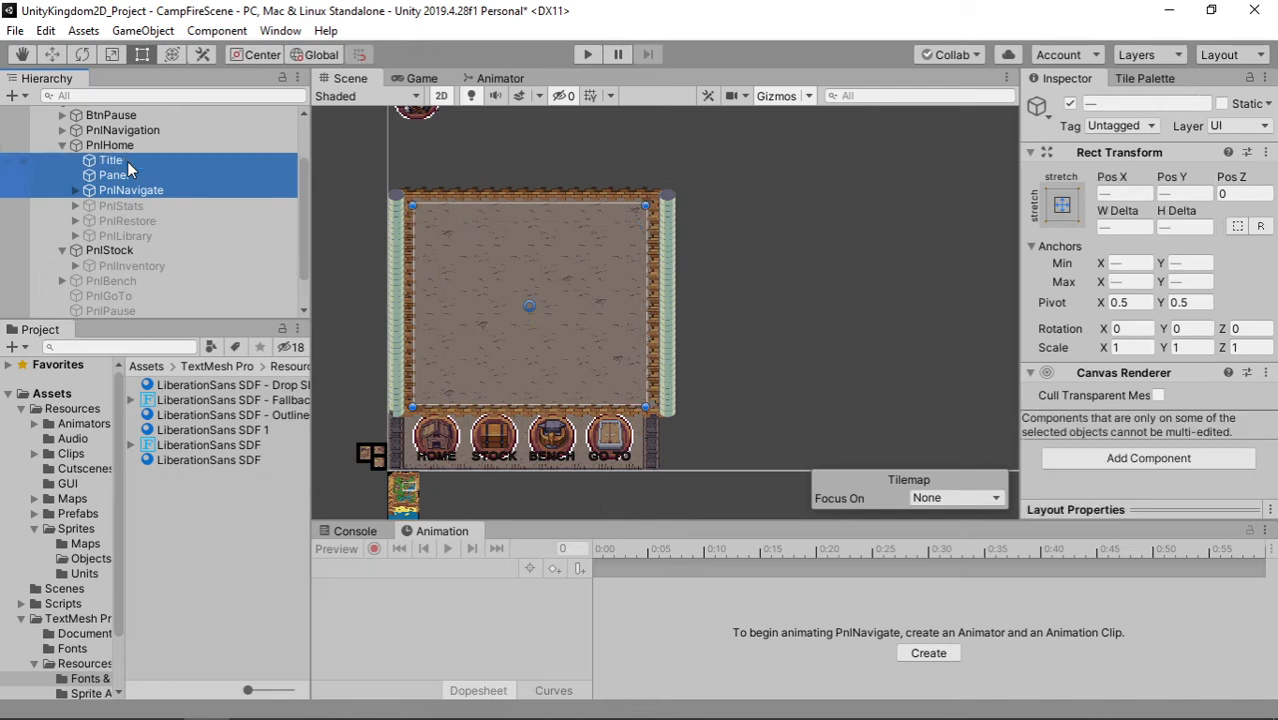
{"action": "key", "text": "ctrl+d"}
{"action": "scroll", "coordinate": [171, 219], "scroll_direction": "down", "scroll_amount": 3}
{"action": "left_click_drag", "start_coordinate": [171, 219], "coordinate": [171, 248]}
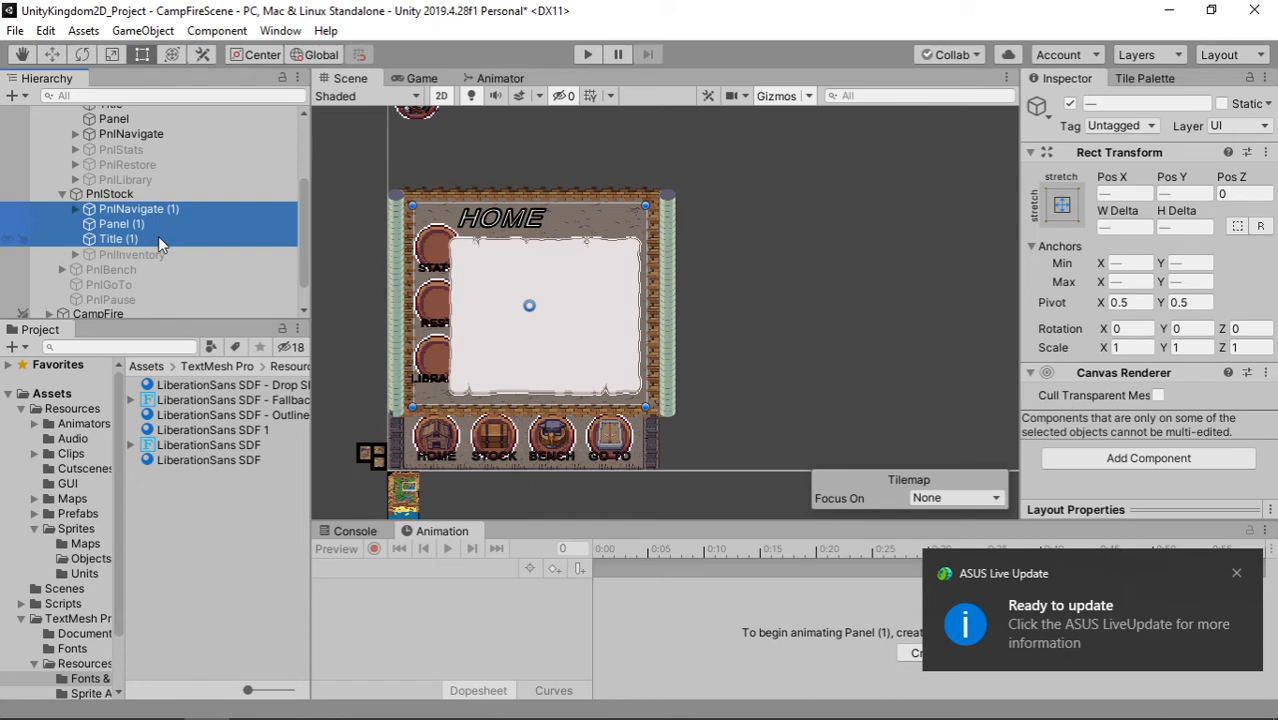
{"action": "left_click", "coordinate": [158, 236]}
{"action": "mouse_move", "coordinate": [147, 236]}
{"action": "left_mouse_down"}
{"action": "mouse_move", "coordinate": [155, 207]}
{"action": "mouse_move", "coordinate": [136, 234]}
{"action": "mouse_move", "coordinate": [142, 220]}
{"action": "left_mouse_up"}
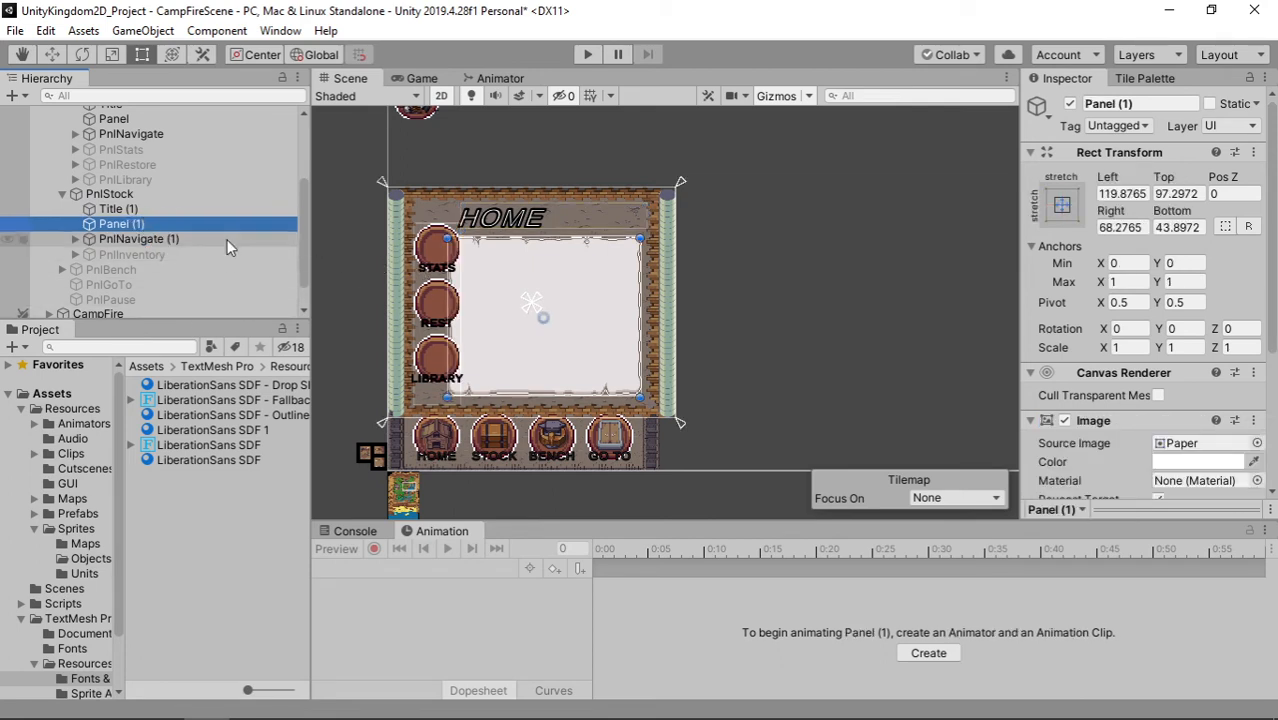
Step: Delete BtnRestore and BtnLibrary from PnlNavigate (1) inside PnlStock, keeping only BtnStats
{"action": "left_click", "coordinate": [76, 239]}
{"action": "left_click", "coordinate": [158, 285]}
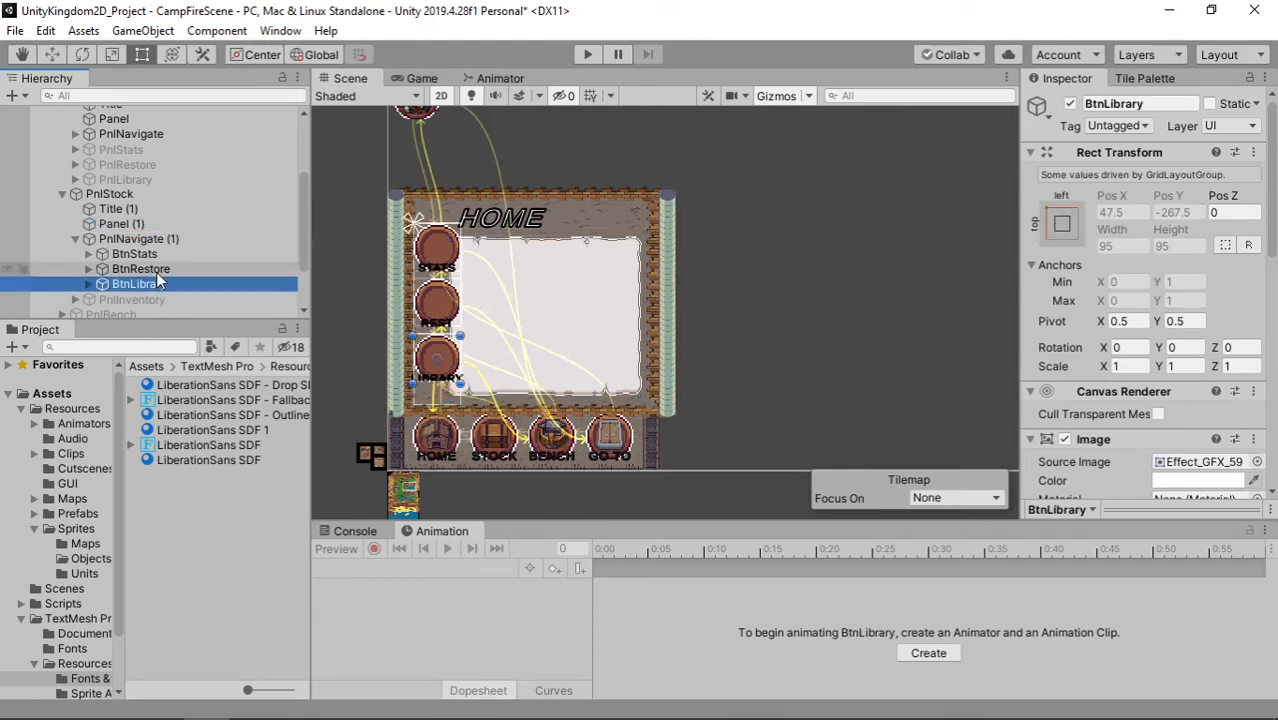
{"action": "left_click", "coordinate": [156, 271], "text": "shift"}
{"action": "key", "text": "Delete"}
{"action": "scroll", "coordinate": [156, 271], "scroll_direction": "up", "scroll_amount": 3}
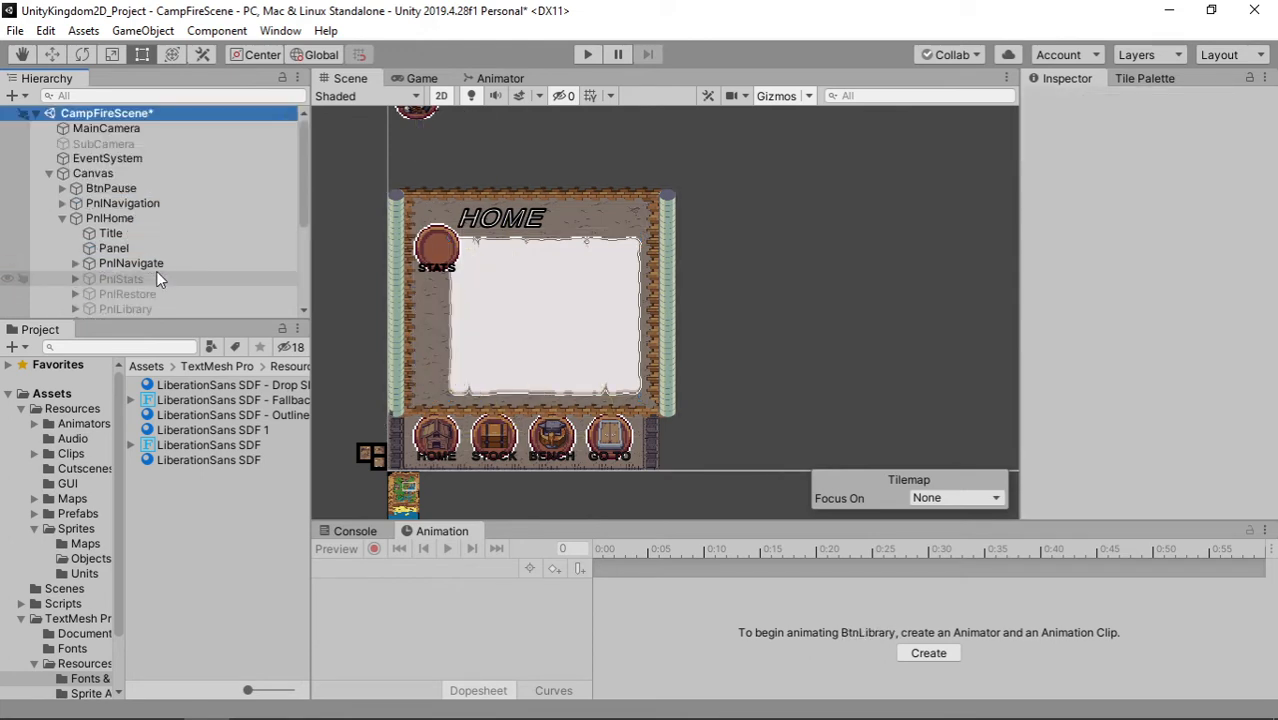
{"action": "scroll", "coordinate": [156, 271], "scroll_direction": "down", "scroll_amount": 2}
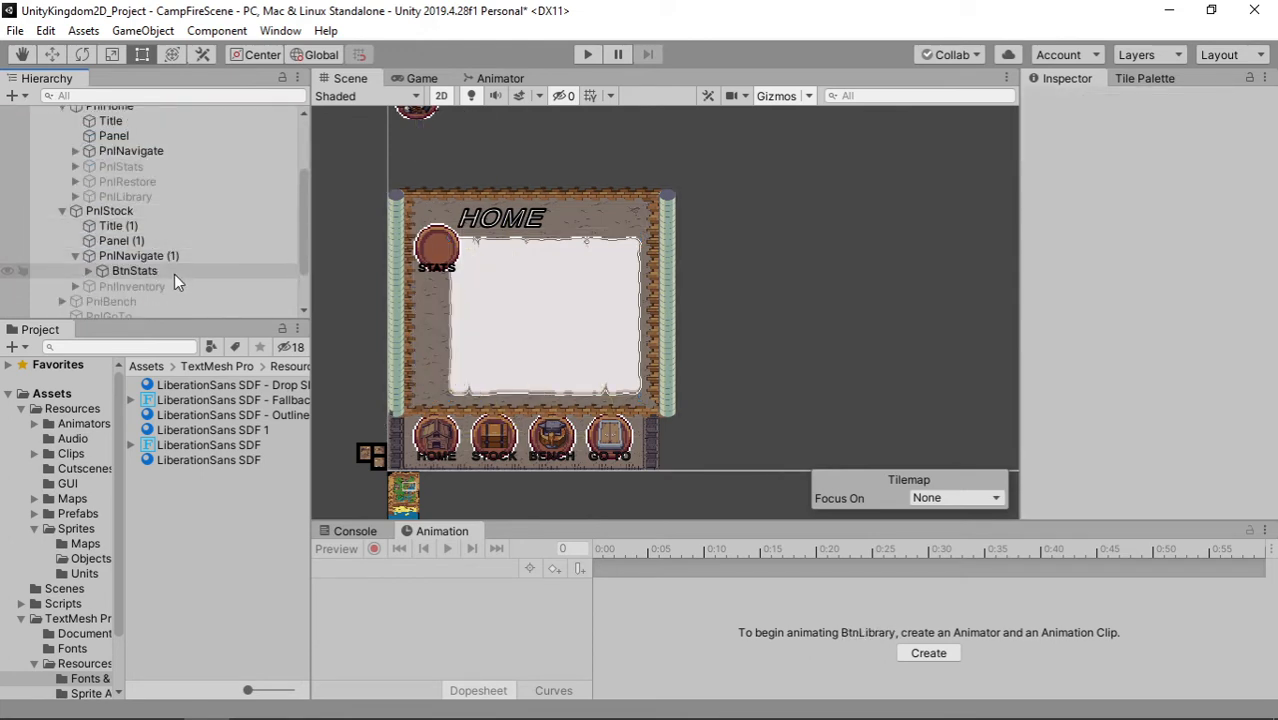
Step: Rename the BtnStats button inside PnlStock's PnlNavigate (1) to BtnStock
{"action": "left_click", "coordinate": [174, 272]}
{"action": "left_click", "coordinate": [174, 272]}
{"action": "left_click", "coordinate": [176, 272]}
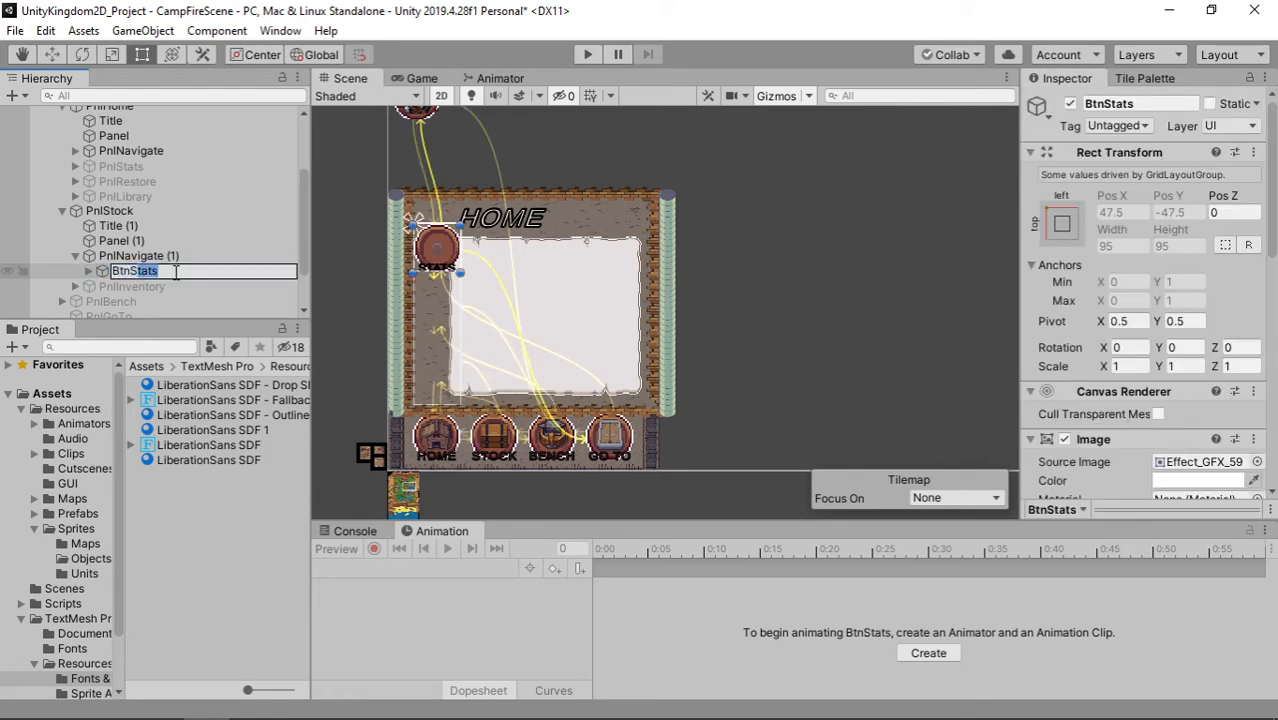
{"action": "type", "text": "STO"}
{"action": "key", "text": "BackSpace"}
{"action": "key", "text": "BackSpace"}
{"action": "key", "text": "BackSpace"}
{"action": "type", "text": "tock"}
{"action": "key", "text": "Return"}
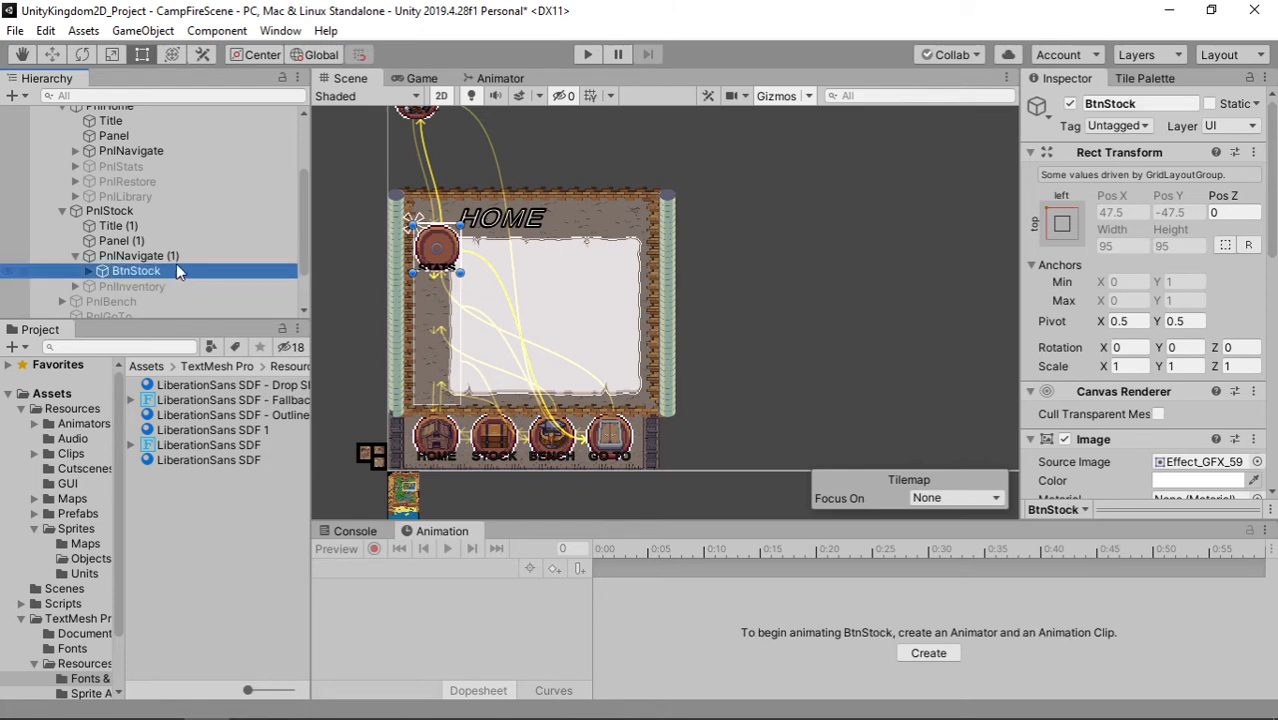
Step: Change the label text of the BtnStock button to STOCK
{"action": "left_click", "coordinate": [90, 272]}
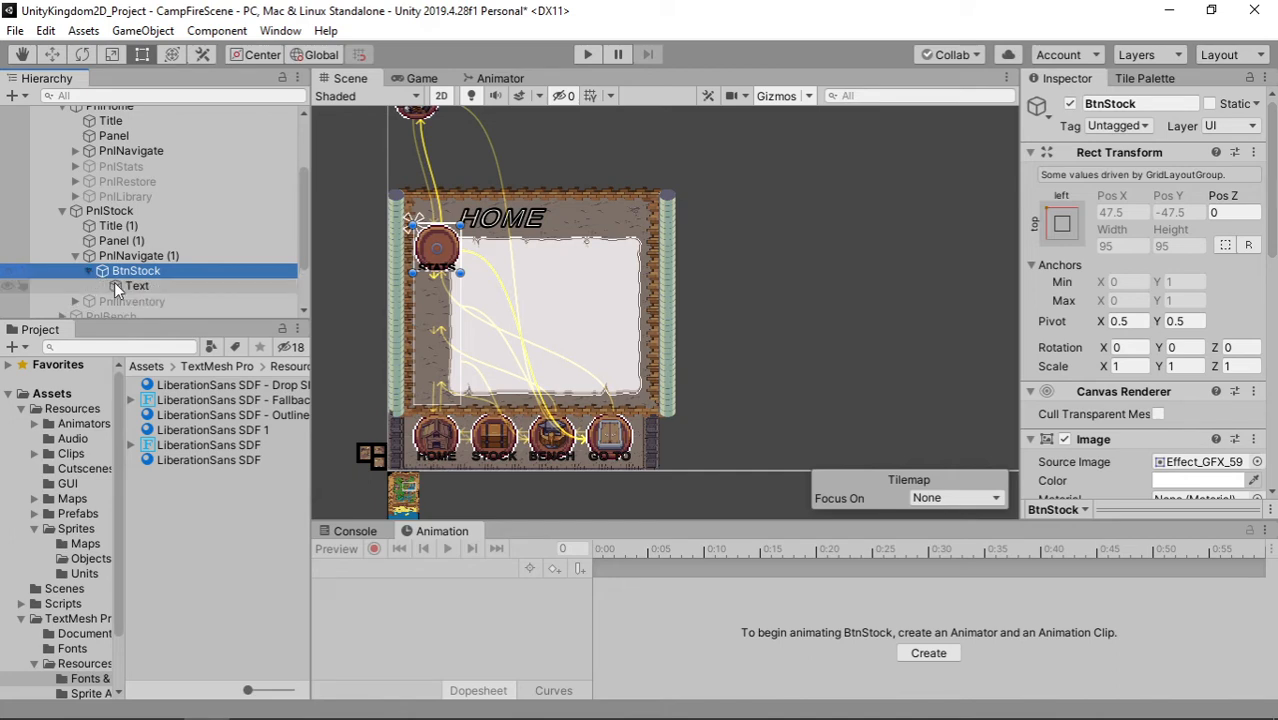
{"action": "left_click", "coordinate": [116, 285]}
{"action": "scroll", "coordinate": [1137, 304], "scroll_direction": "down", "scroll_amount": 5}
{"action": "scroll", "coordinate": [1128, 270], "scroll_direction": "up", "scroll_amount": 4}
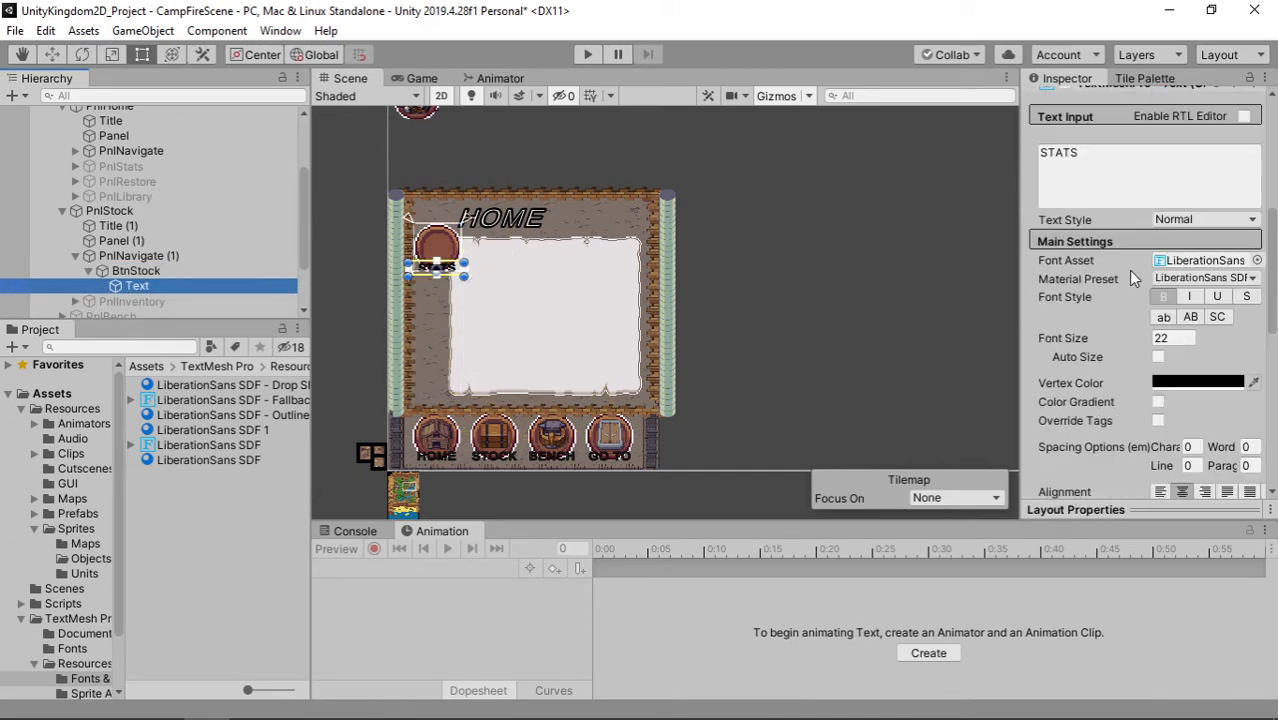
{"action": "left_click", "coordinate": [1117, 162]}
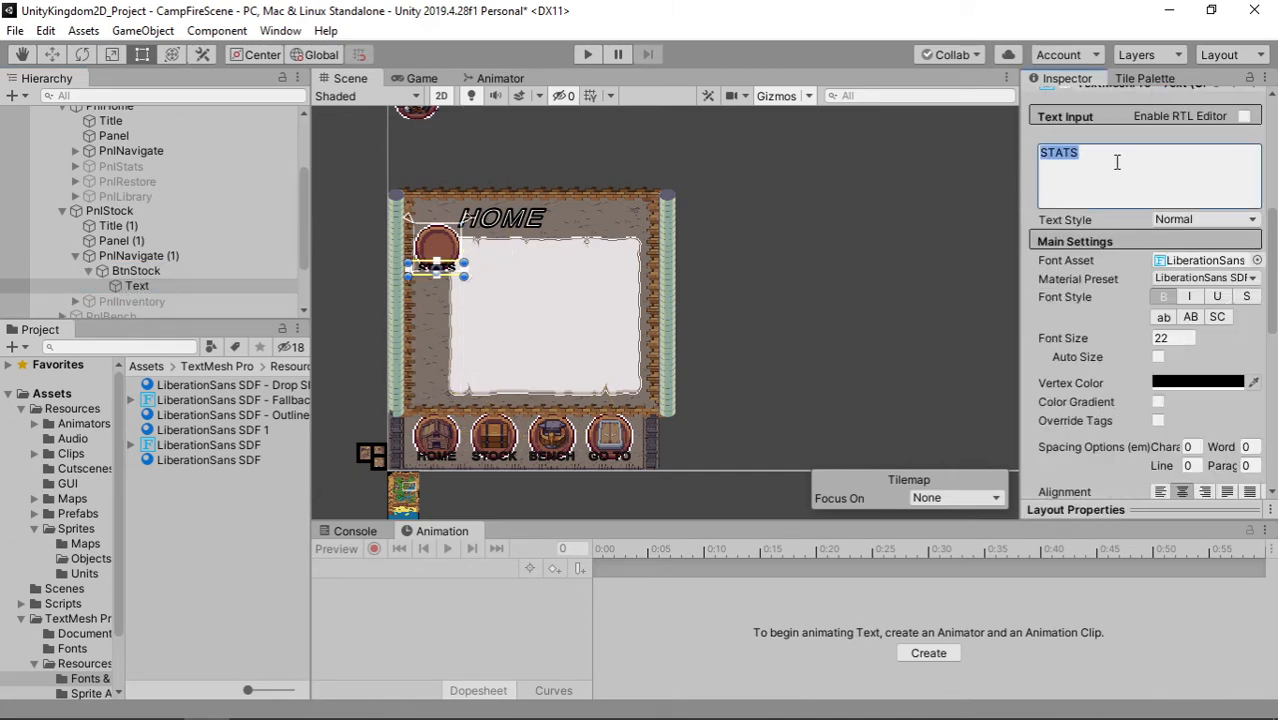
{"action": "type", "text": "STOCK"}
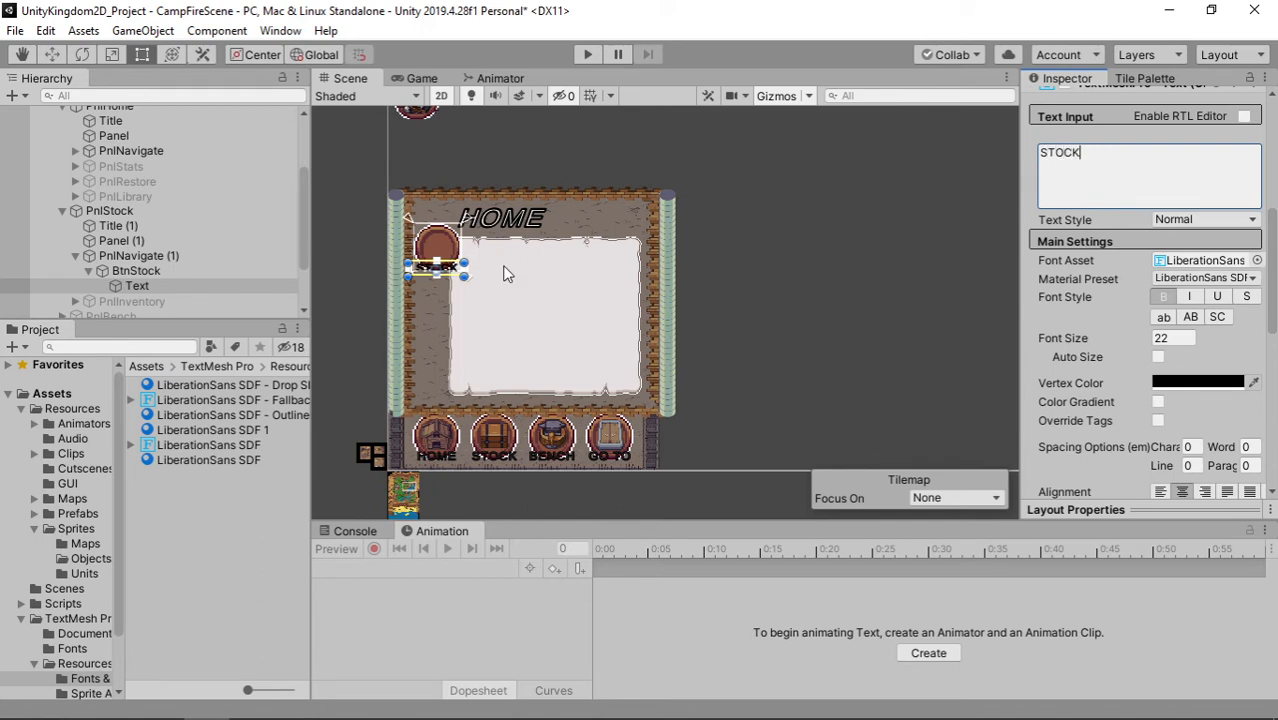
{"action": "left_click", "coordinate": [521, 342]}
Step: Rename PnlNavigate (1) inside PnlStock to PnlNavigate
{"action": "left_click", "coordinate": [192, 258]}
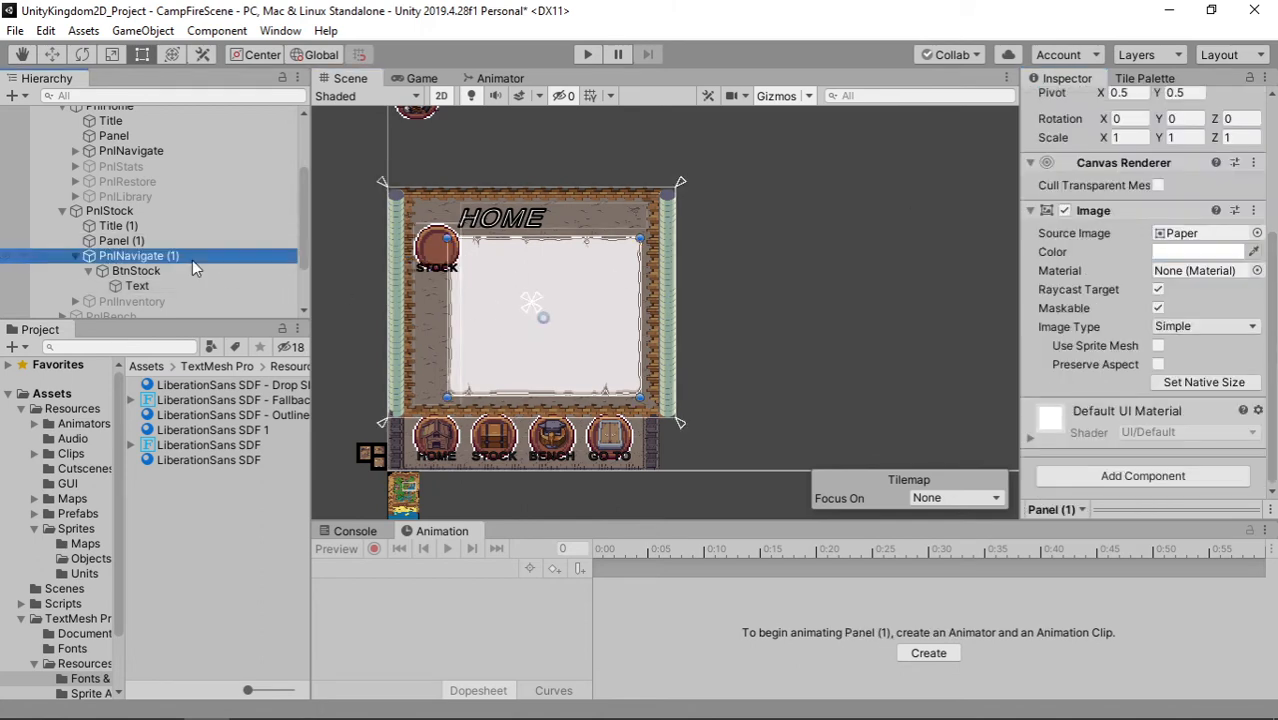
{"action": "key", "text": "F2"}
{"action": "left_click", "coordinate": [204, 258]}
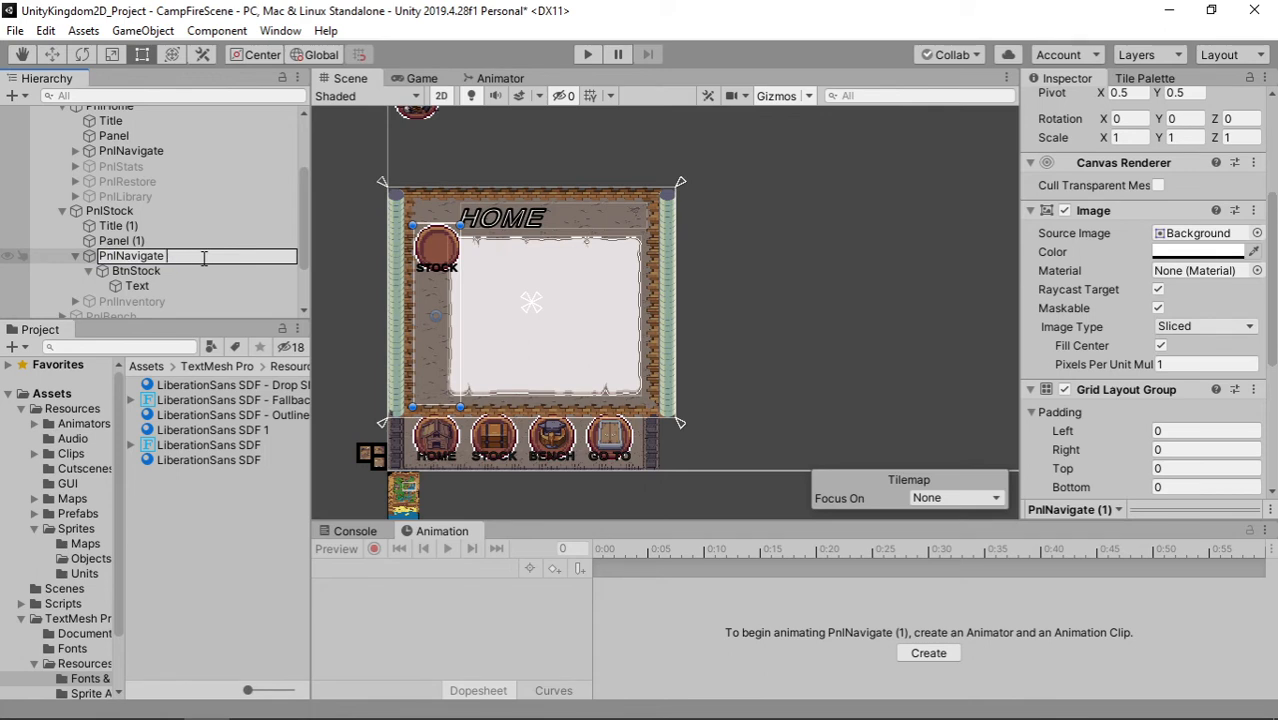
{"action": "key", "text": "BackSpace"}
{"action": "key", "text": "Return"}
Step: Rename Panel (1) inside PnlStock to Panel
{"action": "key", "text": "Up"}
{"action": "key", "text": "F2"}
{"action": "key", "text": "End"}
{"action": "key", "text": "BackSpace"}
{"action": "key", "text": "BackSpace"}
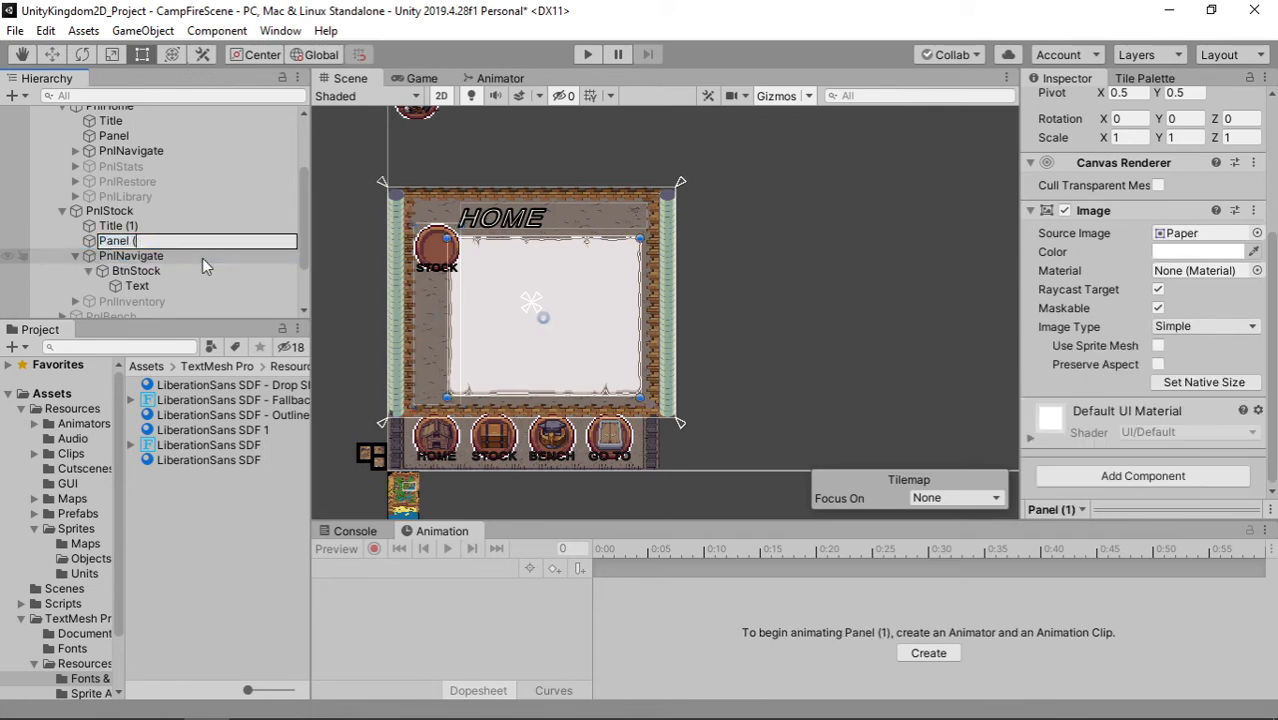
{"action": "key", "text": "BackSpace"}
{"action": "key", "text": "BackSpace"}
{"action": "key", "text": "Return"}
Step: Rename Title (1) inside PnlStock to Title
{"action": "key", "text": "Up"}
{"action": "key", "text": "F2"}
{"action": "key", "text": "End"}
{"action": "key", "text": "BackSpace"}
{"action": "key", "text": "BackSpace"}
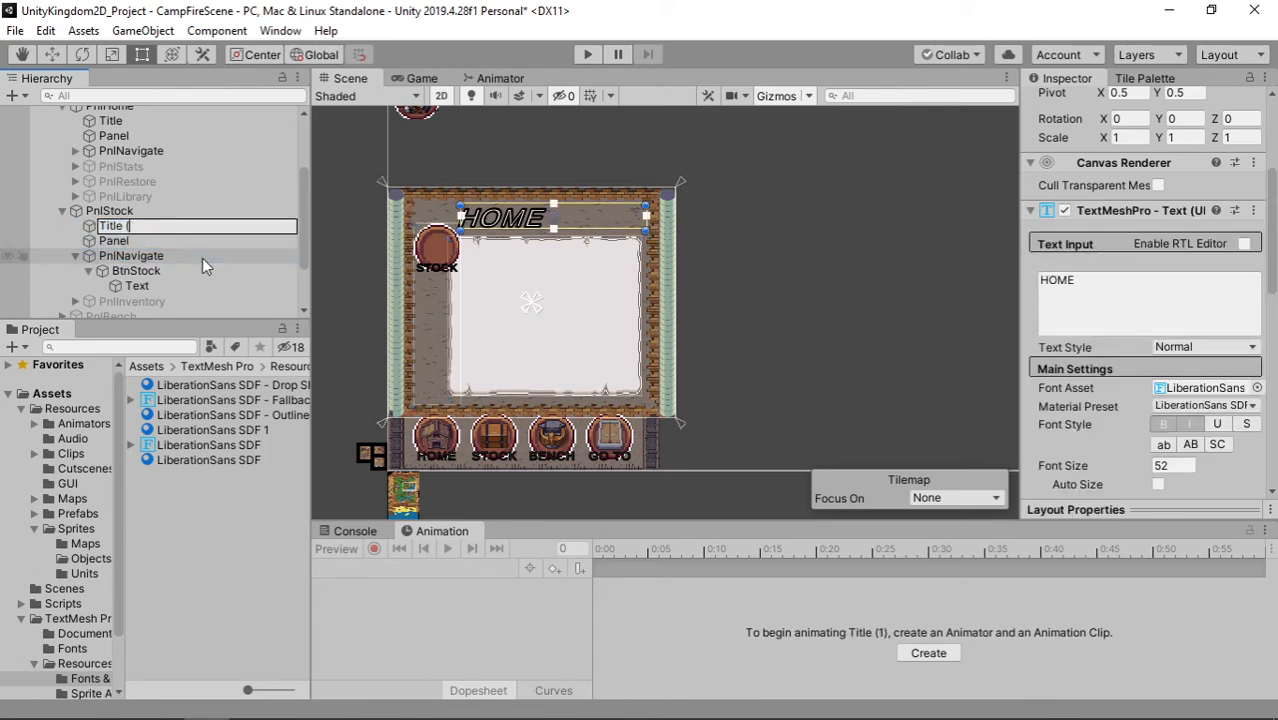
{"action": "key", "text": "BackSpace"}
{"action": "key", "text": "BackSpace"}
{"action": "key", "text": "Return"}
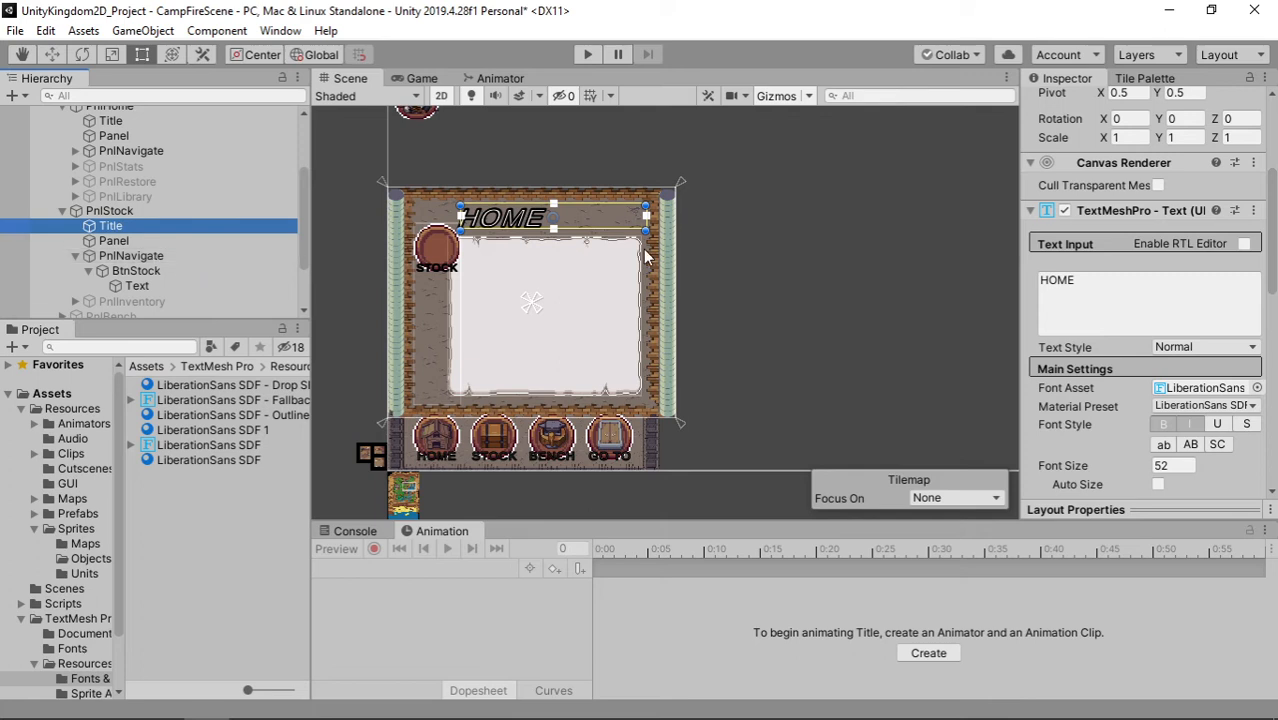
Step: Change the text of PnlStock's Title to STOCK
{"action": "left_click", "coordinate": [1070, 283]}
{"action": "key", "text": "BackSpace"}
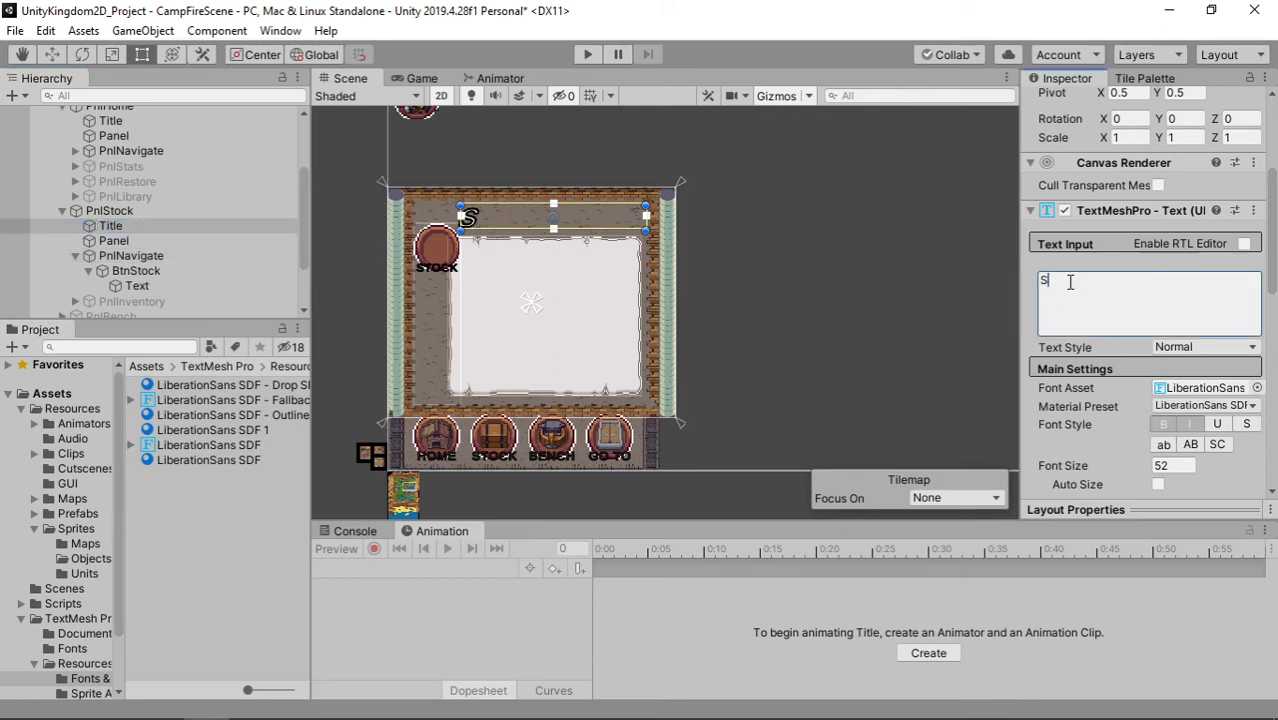
{"action": "type", "text": "STOCK"}
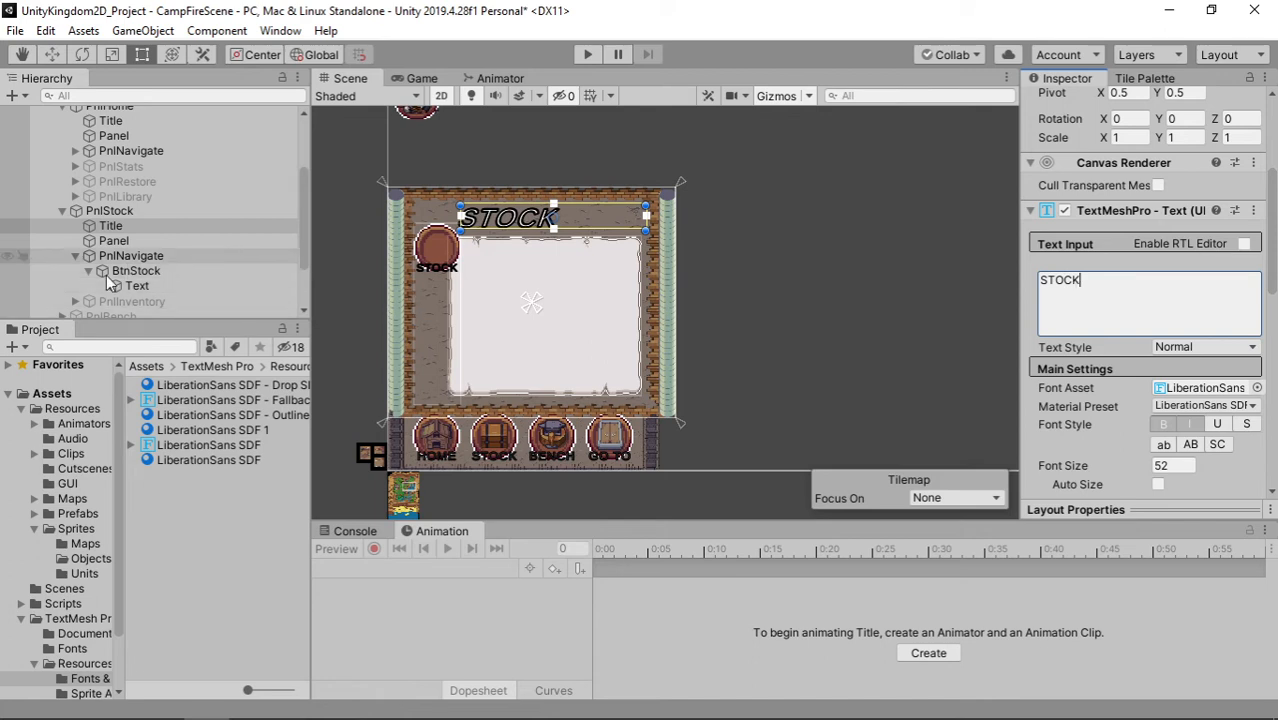
Step: Duplicate PnlStock's Title, Panel and PnlNavigate and move the copies into PnlBench
{"action": "left_click", "coordinate": [75, 256]}
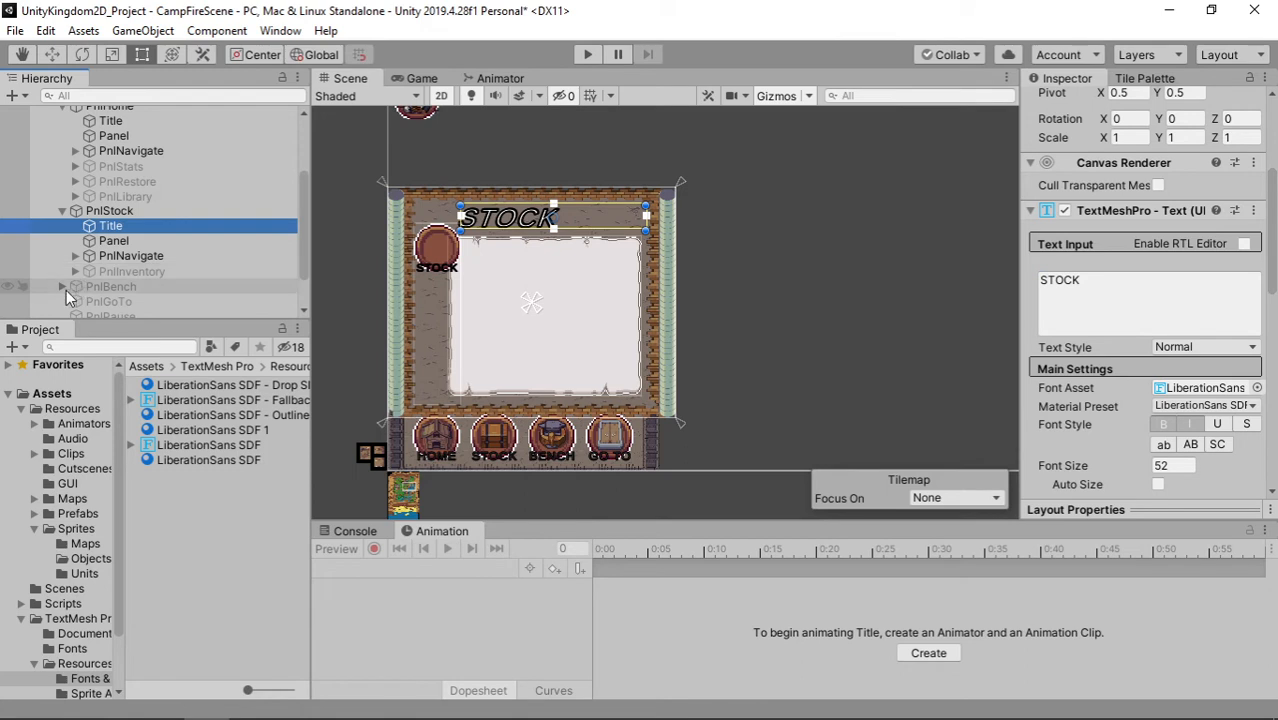
{"action": "left_click", "coordinate": [121, 252], "text": "shift"}
{"action": "key", "text": "ctrl+d"}
{"action": "scroll", "coordinate": [170, 250], "scroll_direction": "down", "scroll_amount": 2}
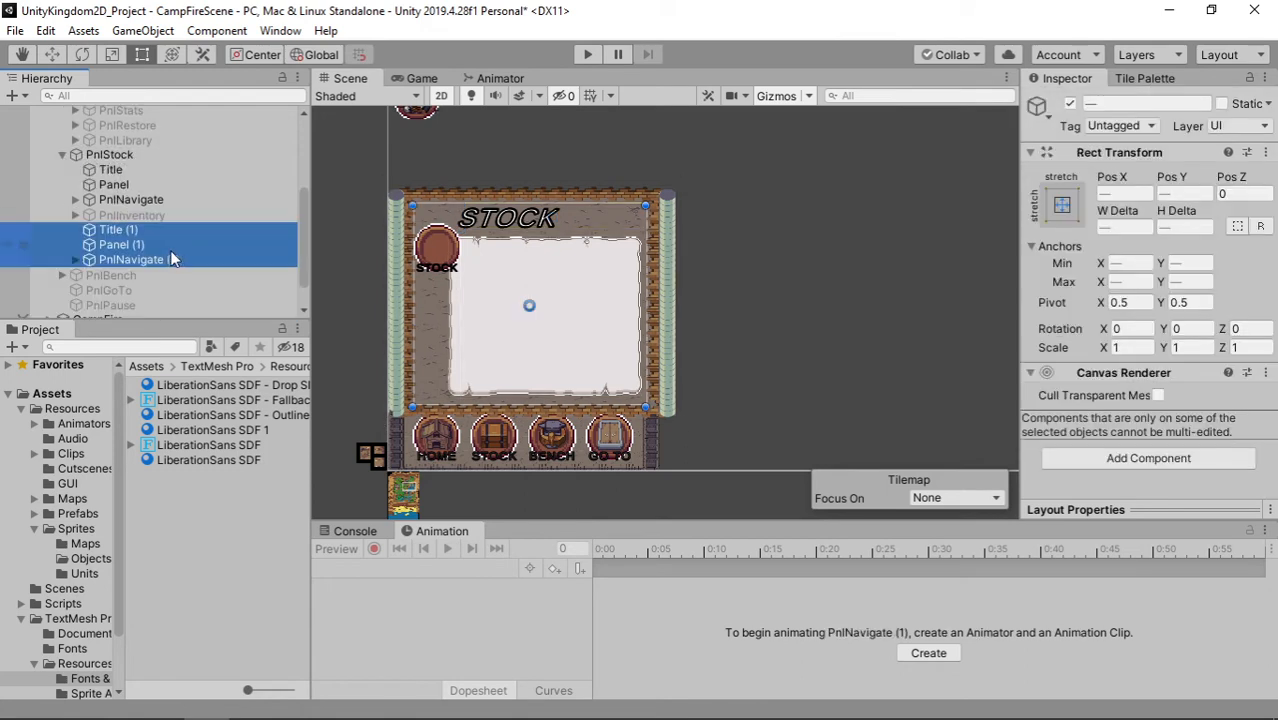
{"action": "left_click_drag", "start_coordinate": [161, 196], "coordinate": [149, 235]}
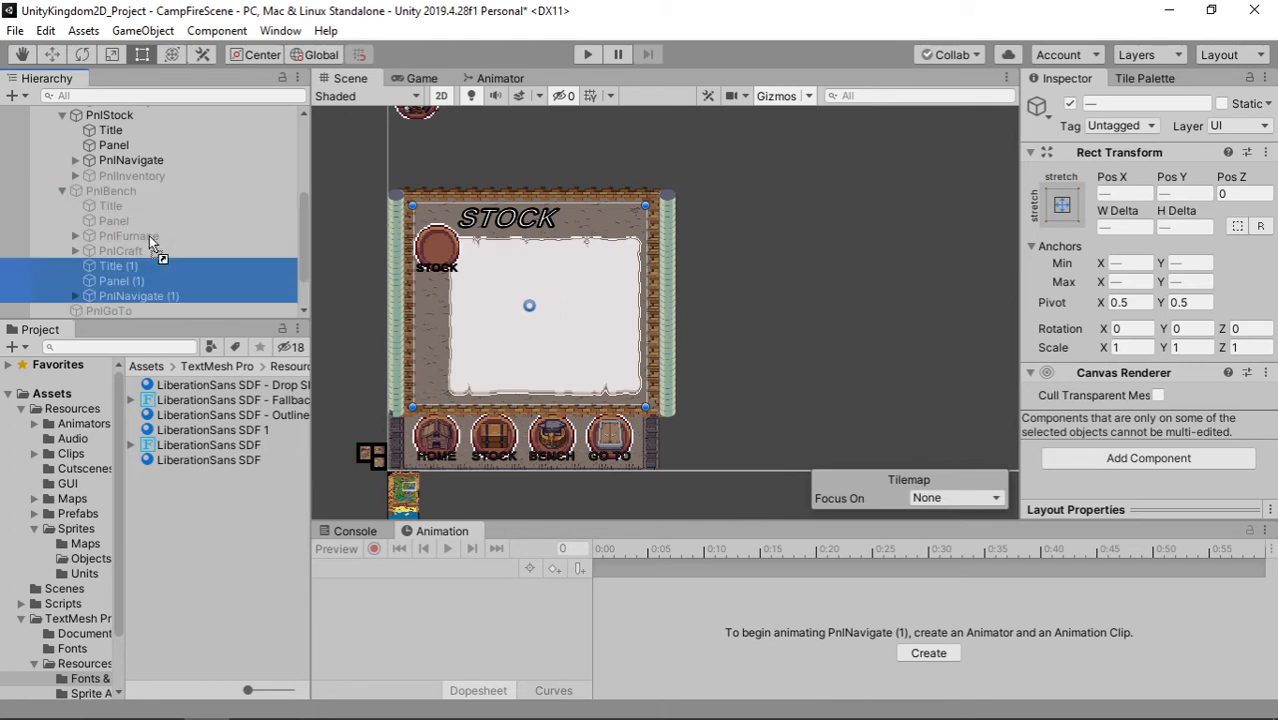
Step: Activate PnlBench and move its Title (1), Panel (1) and PnlNavigate (1) copies above PnlFurnace
{"action": "left_click", "coordinate": [84, 192]}
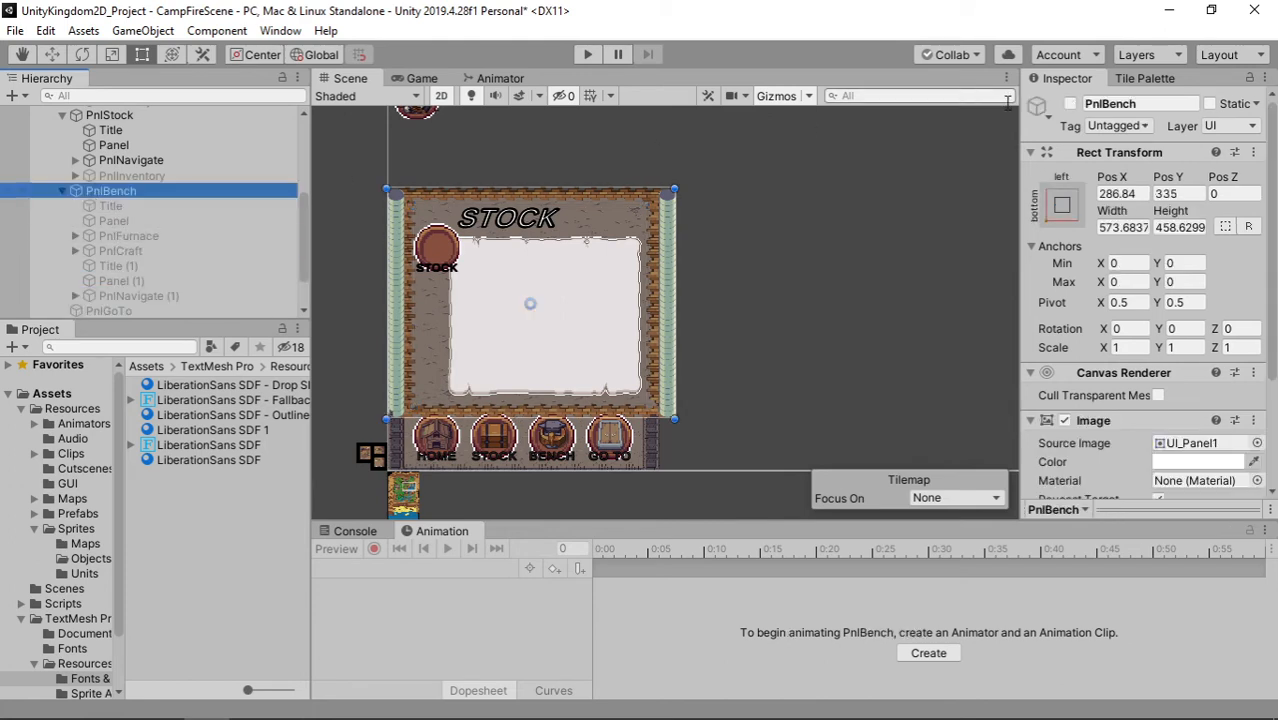
{"action": "left_click", "coordinate": [1070, 103]}
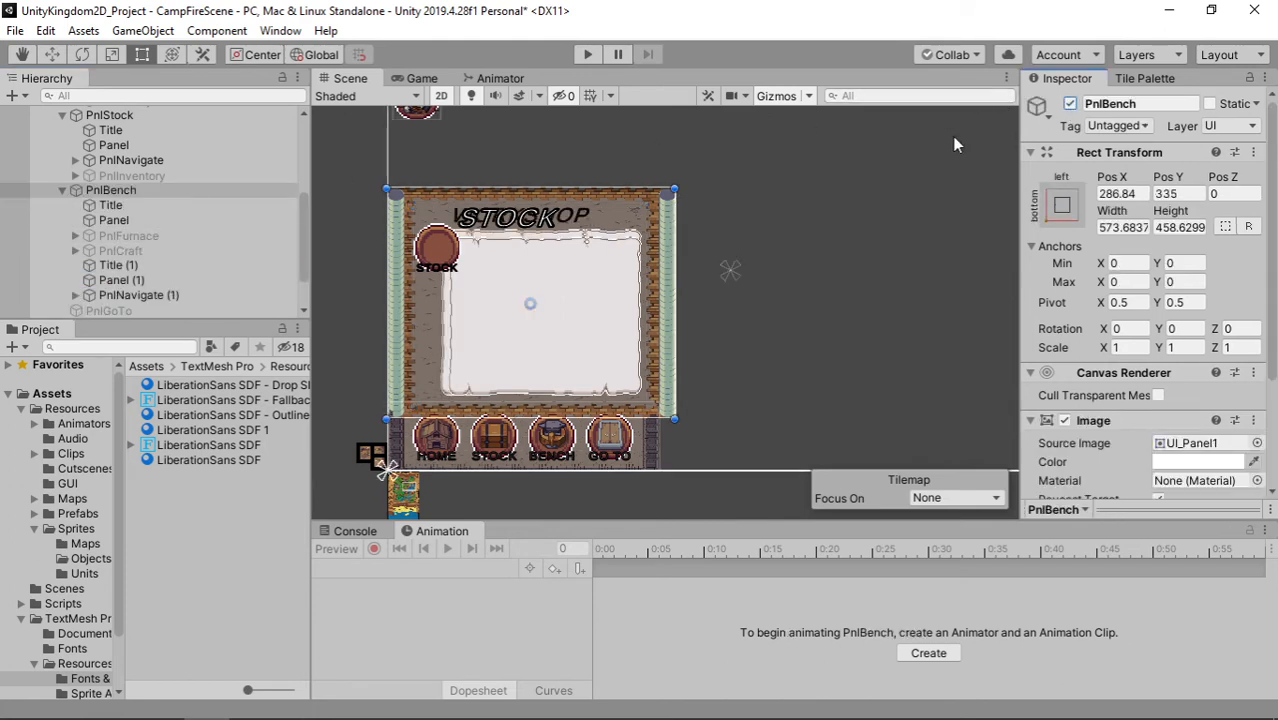
{"action": "left_click", "coordinate": [130, 294]}
{"action": "left_click", "coordinate": [131, 266], "text": "shift"}
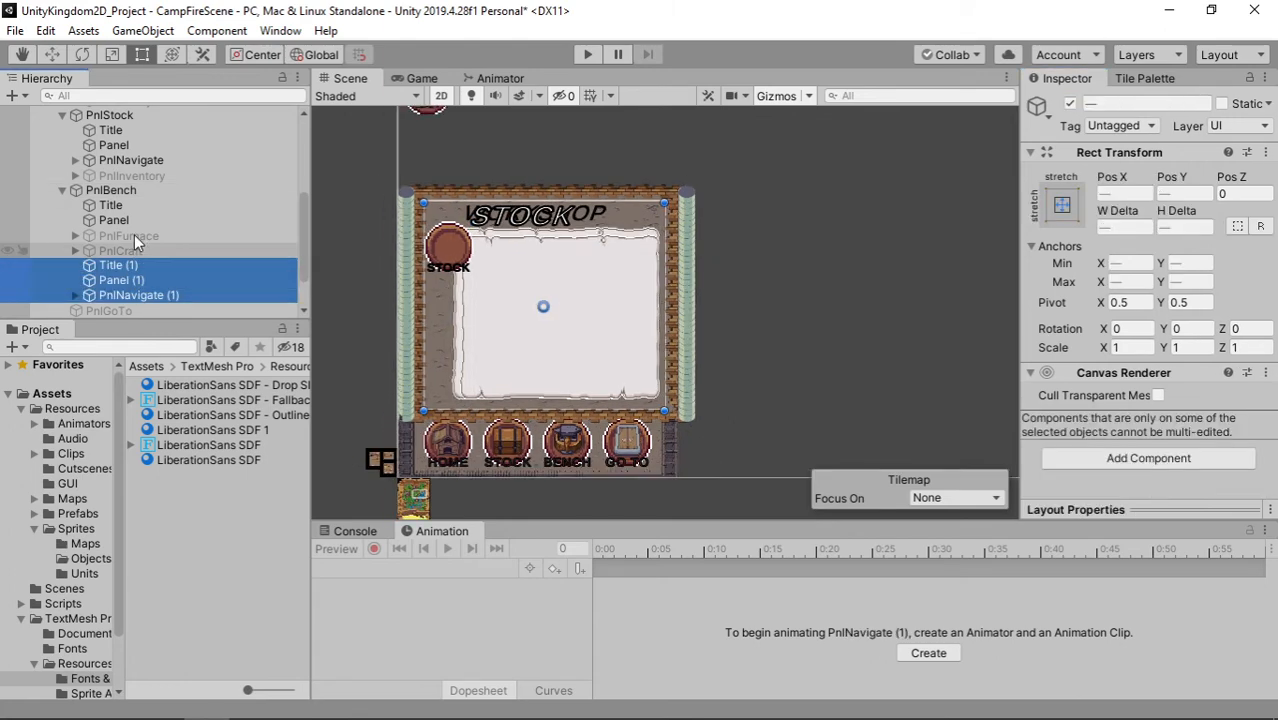
{"action": "key", "text": "f"}
{"action": "left_click_drag", "start_coordinate": [142, 263], "coordinate": [140, 227]}
Step: Delete the original Title and Panel objects from PnlBench, keeping the numbered copies
{"action": "left_click", "coordinate": [128, 222]}
{"action": "left_click", "coordinate": [126, 207], "text": "shift"}
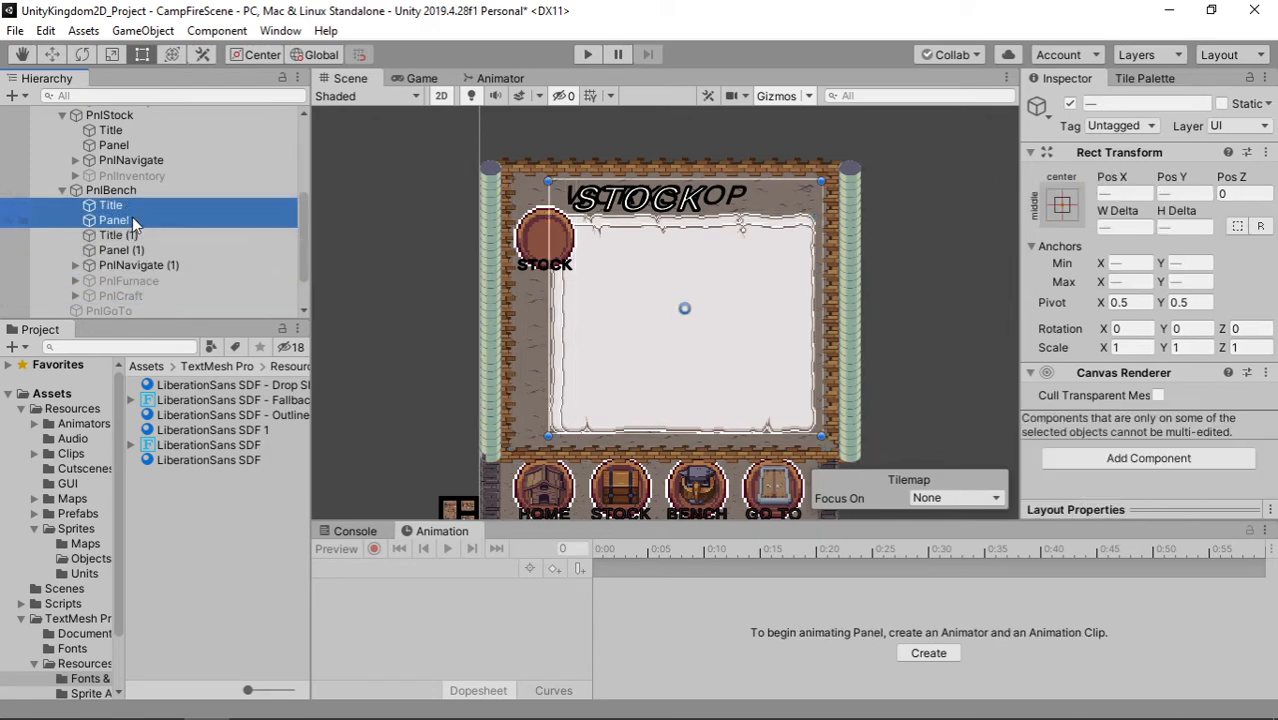
{"action": "key", "text": "Delete"}
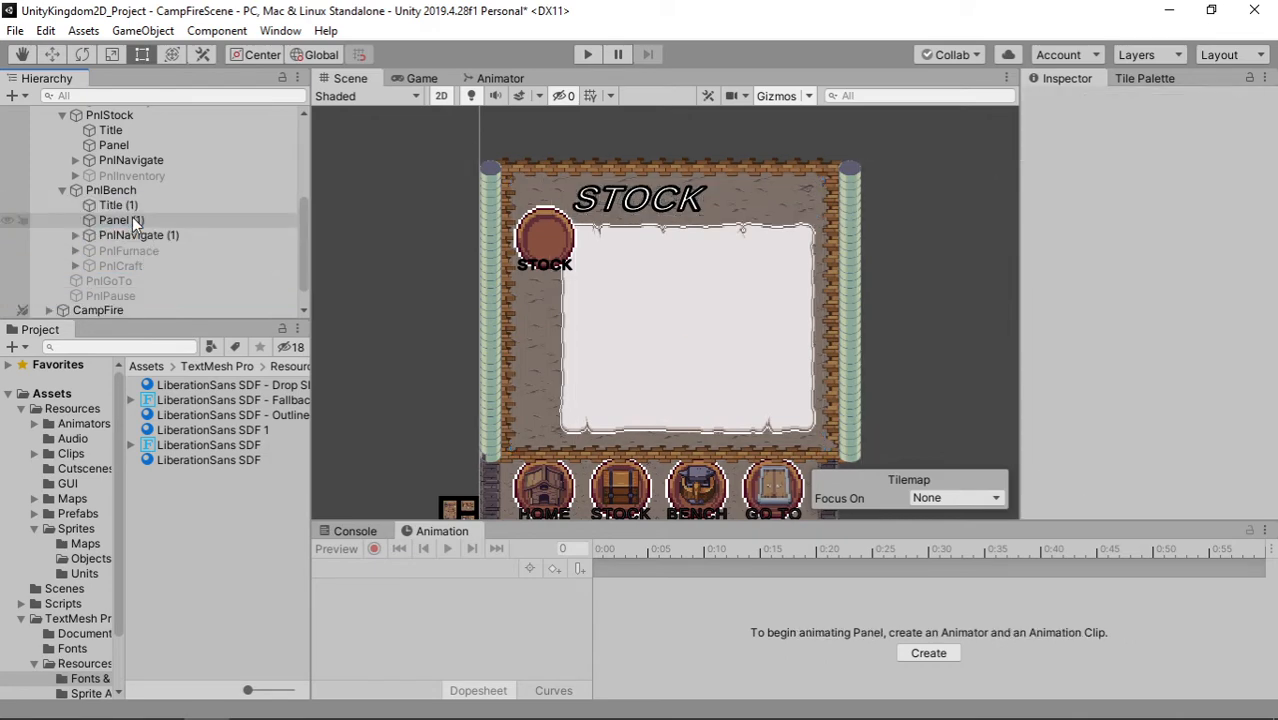
Step: Rename PnlNavigate (1) inside PnlBench to PnlNavigate
{"action": "left_click", "coordinate": [200, 238]}
{"action": "left_click", "coordinate": [200, 238]}
{"action": "left_click", "coordinate": [201, 238]}
{"action": "key", "text": "BackSpace"}
{"action": "key", "text": "BackSpace"}
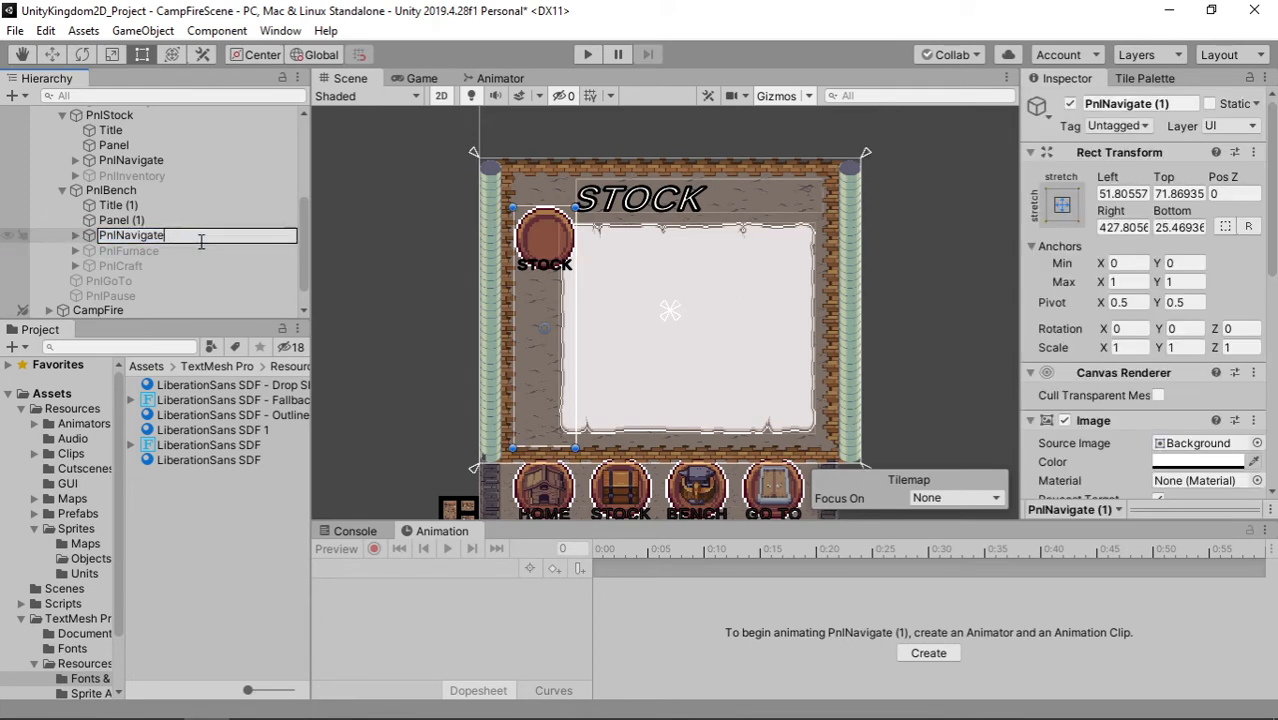
{"action": "key", "text": "Return"}
Step: Rename Panel (1) inside PnlBench to Panel
{"action": "key", "text": "Up"}
{"action": "key", "text": "F2"}
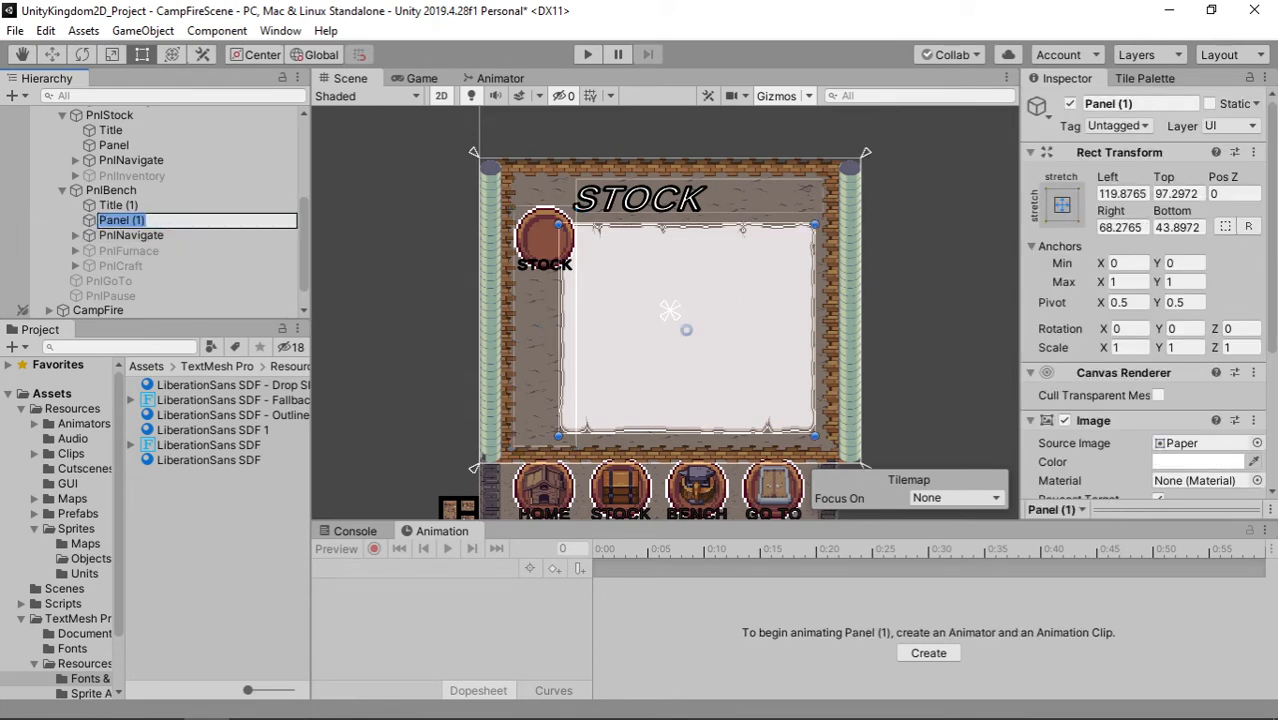
{"action": "key", "text": "alt+Tab"}
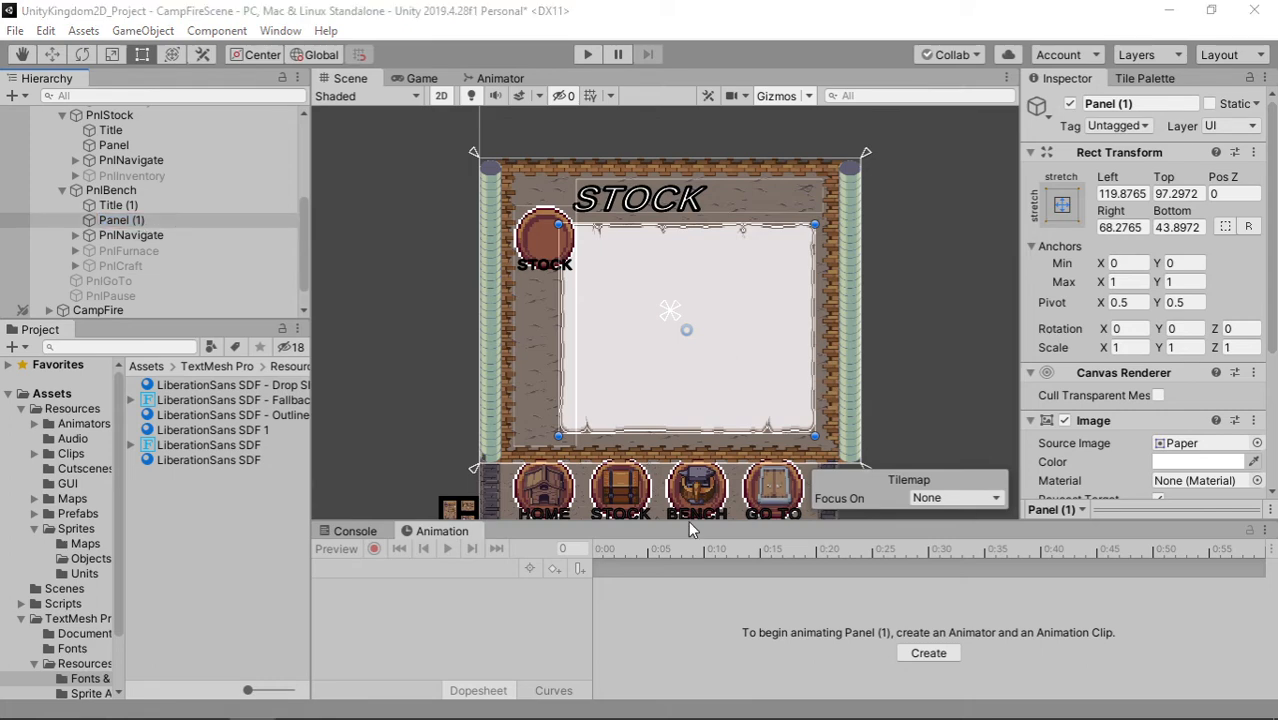
{"action": "left_click", "coordinate": [227, 218]}
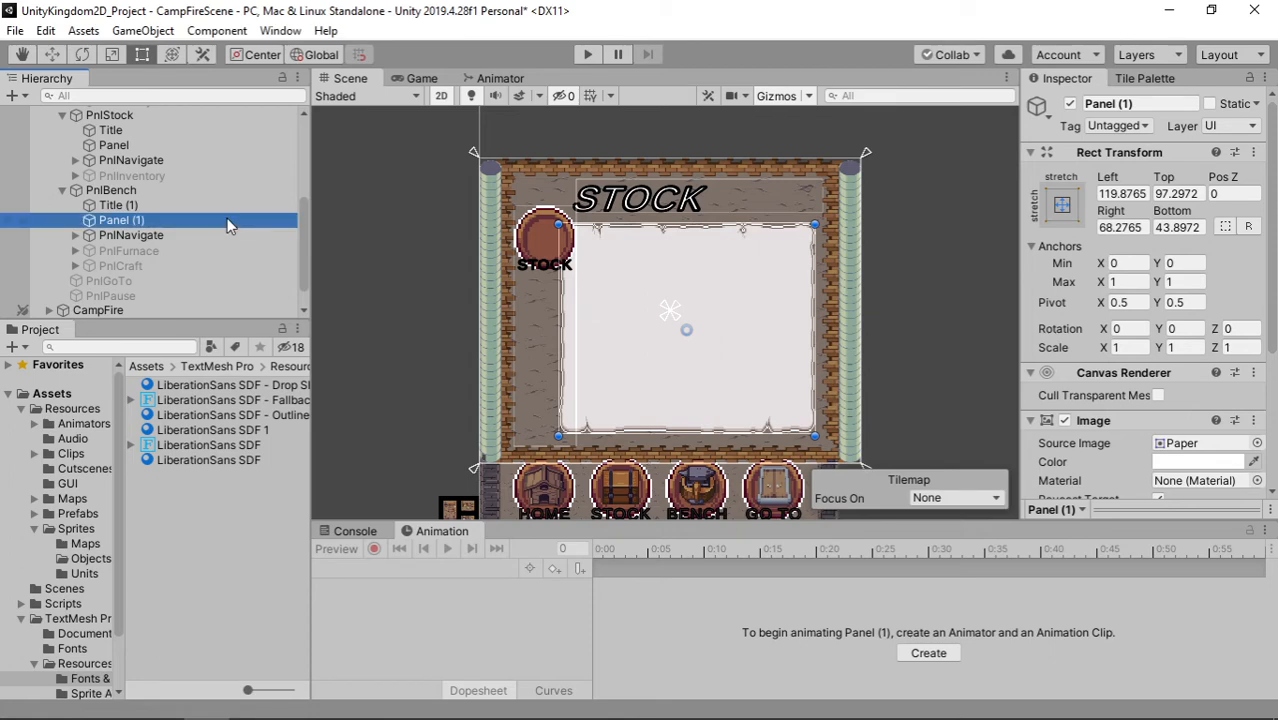
{"action": "left_click", "coordinate": [201, 221]}
{"action": "key", "text": "End"}
{"action": "key", "text": "BackSpace"}
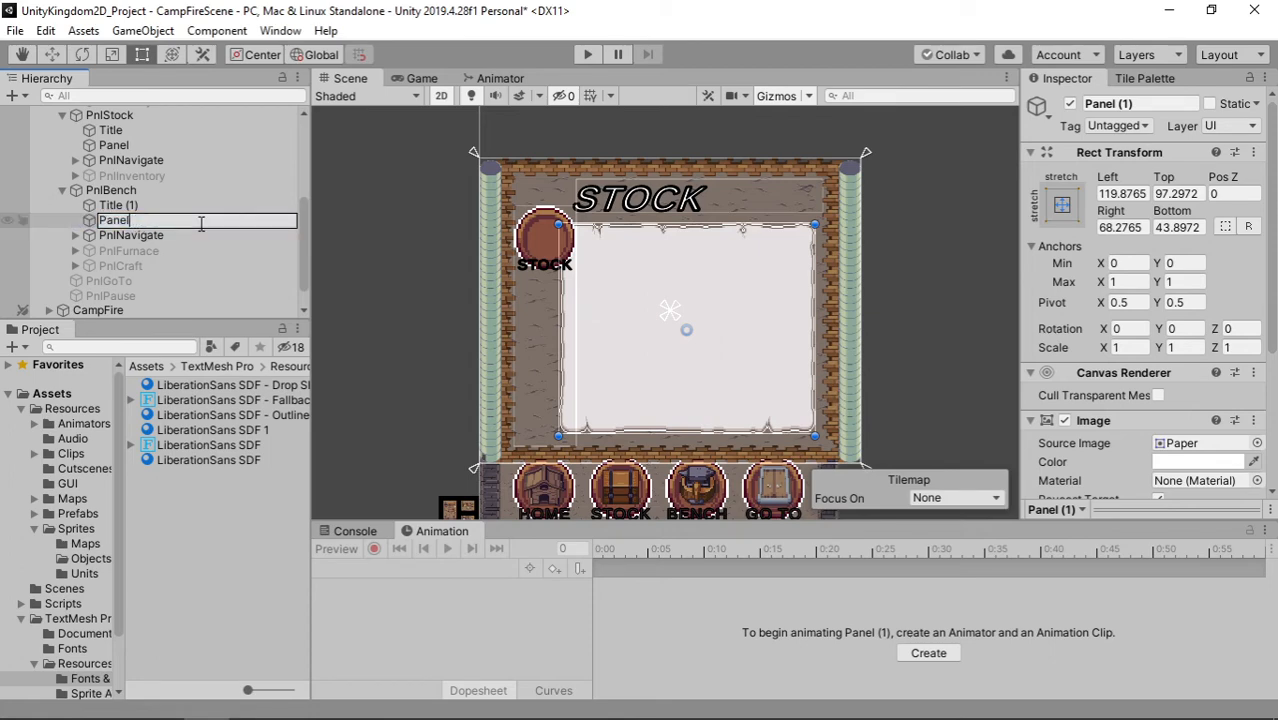
{"action": "key", "text": "Return"}
Step: Rename Title (1) inside PnlBench to Title
{"action": "key", "text": "Up"}
{"action": "key", "text": "F2"}
{"action": "key", "text": "End"}
{"action": "key", "text": "BackSpace"}
{"action": "key", "text": "BackSpace"}
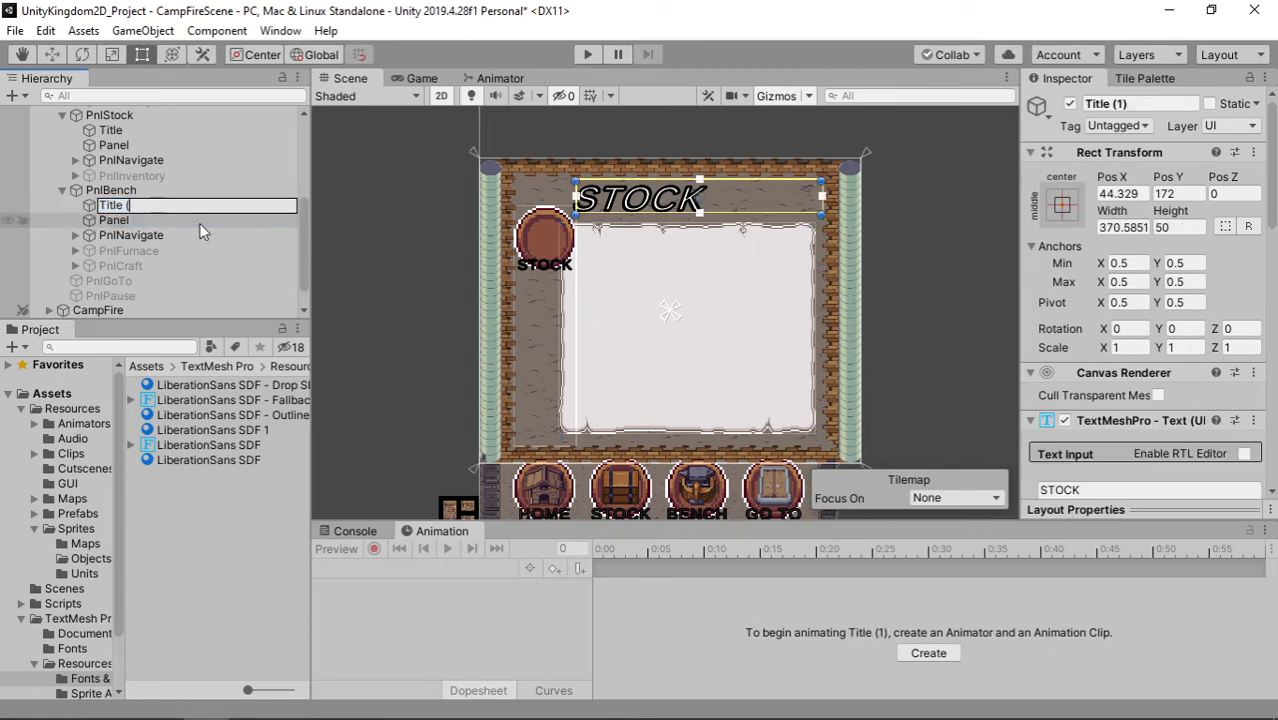
{"action": "key", "text": "BackSpace"}
{"action": "key", "text": "BackSpace"}
{"action": "key", "text": "Return"}
Step: Change the text of PnlBench's Title to WORKSHOP
{"action": "scroll", "coordinate": [1084, 442], "scroll_direction": "down", "scroll_amount": 5}
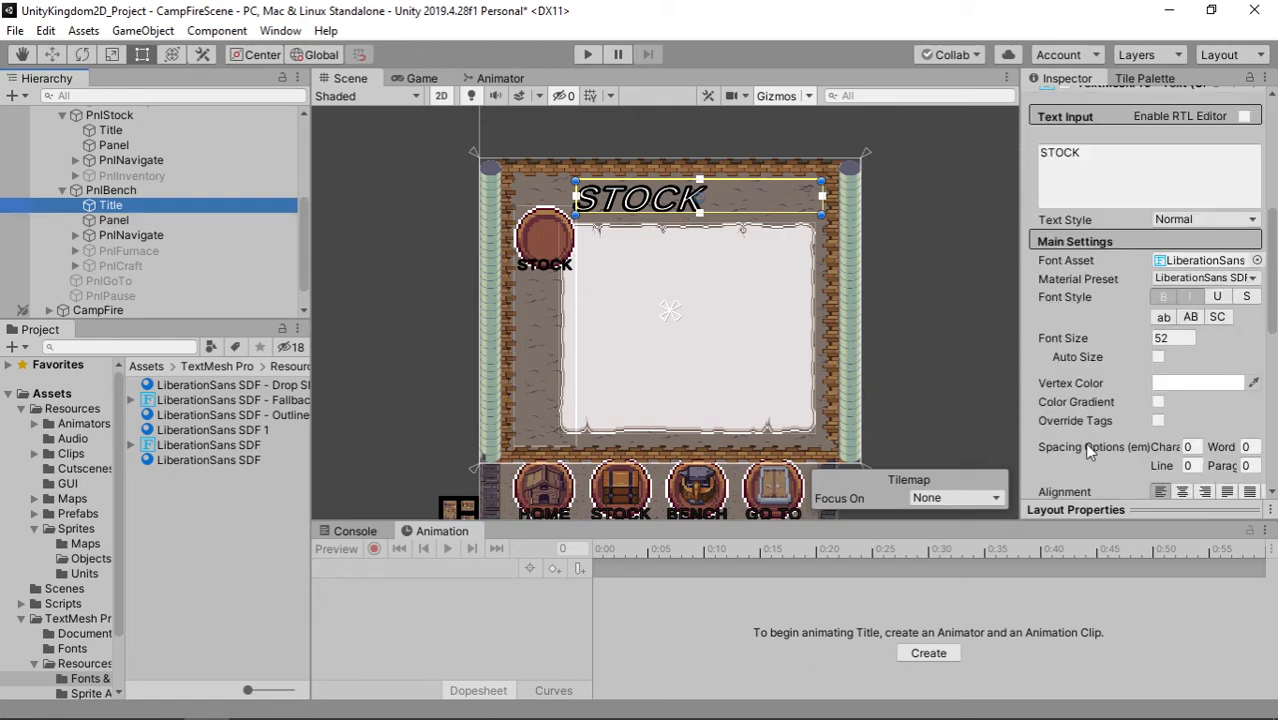
{"action": "left_click", "coordinate": [1097, 155]}
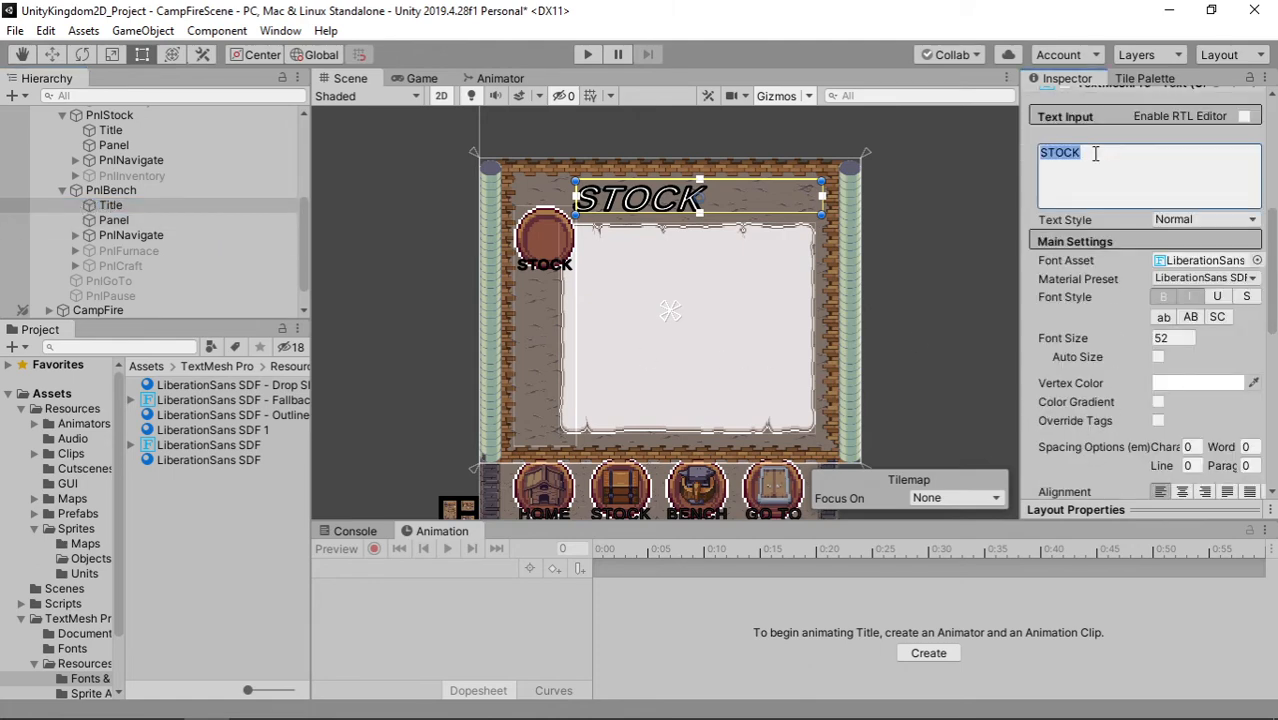
{"action": "type", "text": "works"}
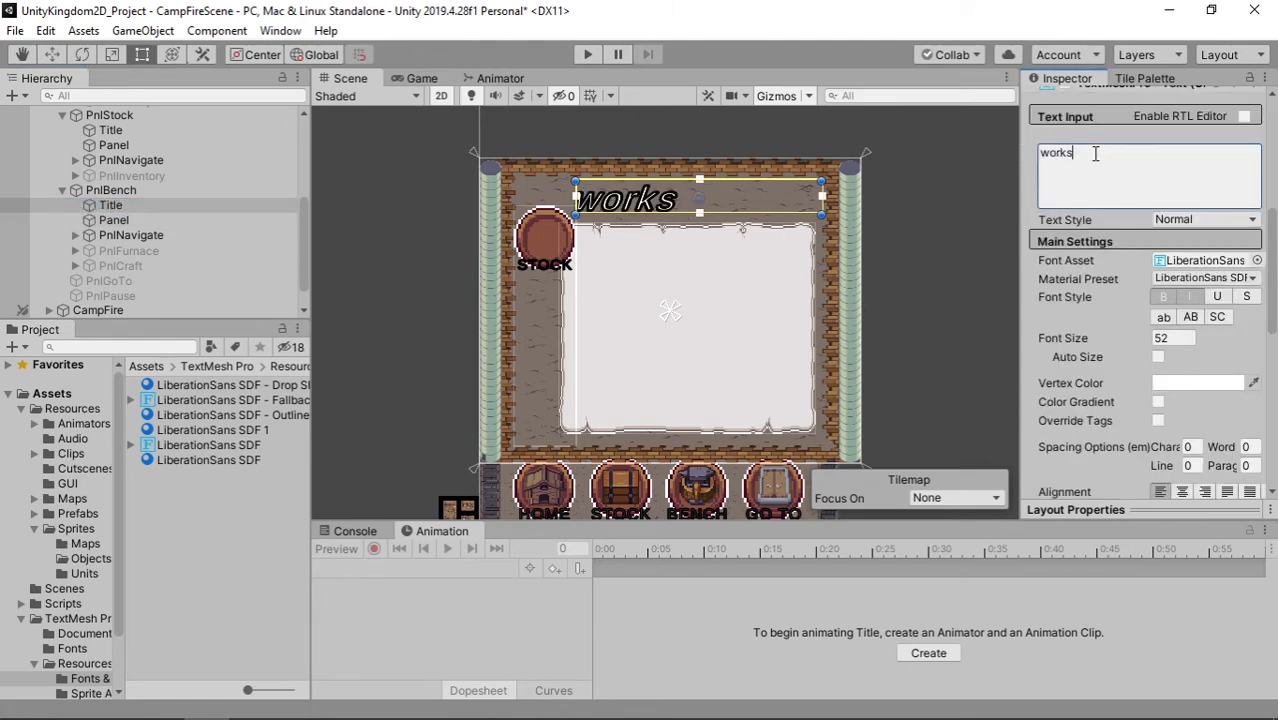
{"action": "key", "text": "BackSpace"}
{"action": "key", "text": "BackSpace"}
{"action": "key", "text": "BackSpace"}
{"action": "key", "text": "BackSpace"}
{"action": "key", "text": "BackSpace"}
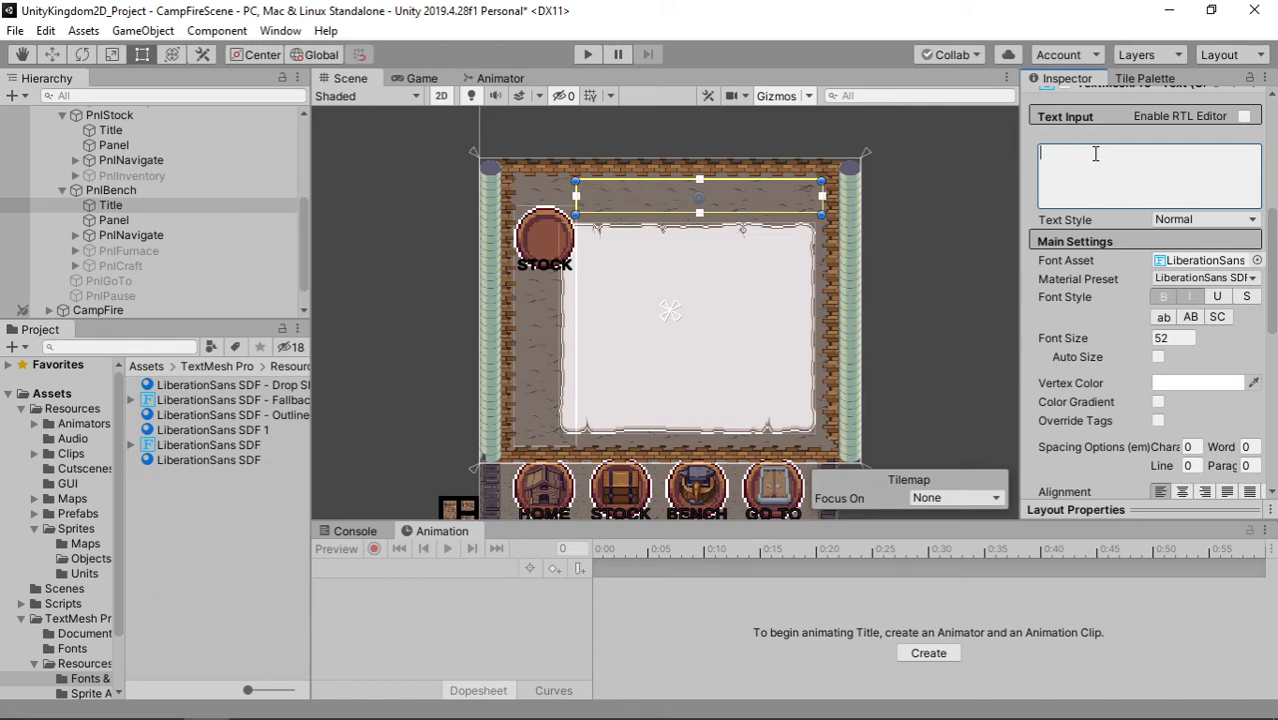
{"action": "type", "text": "WORKSHOP"}
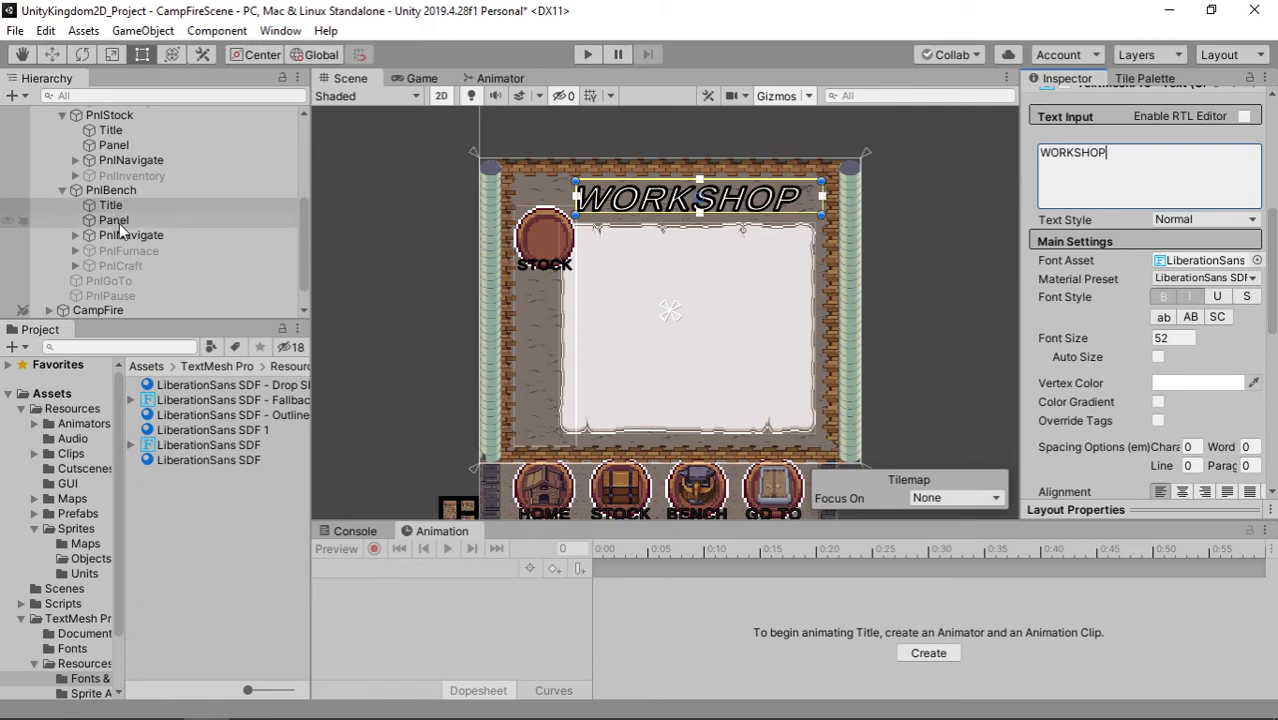
Step: Duplicate the BtnStock button inside PnlBench's PnlNavigate
{"action": "left_click", "coordinate": [76, 236]}
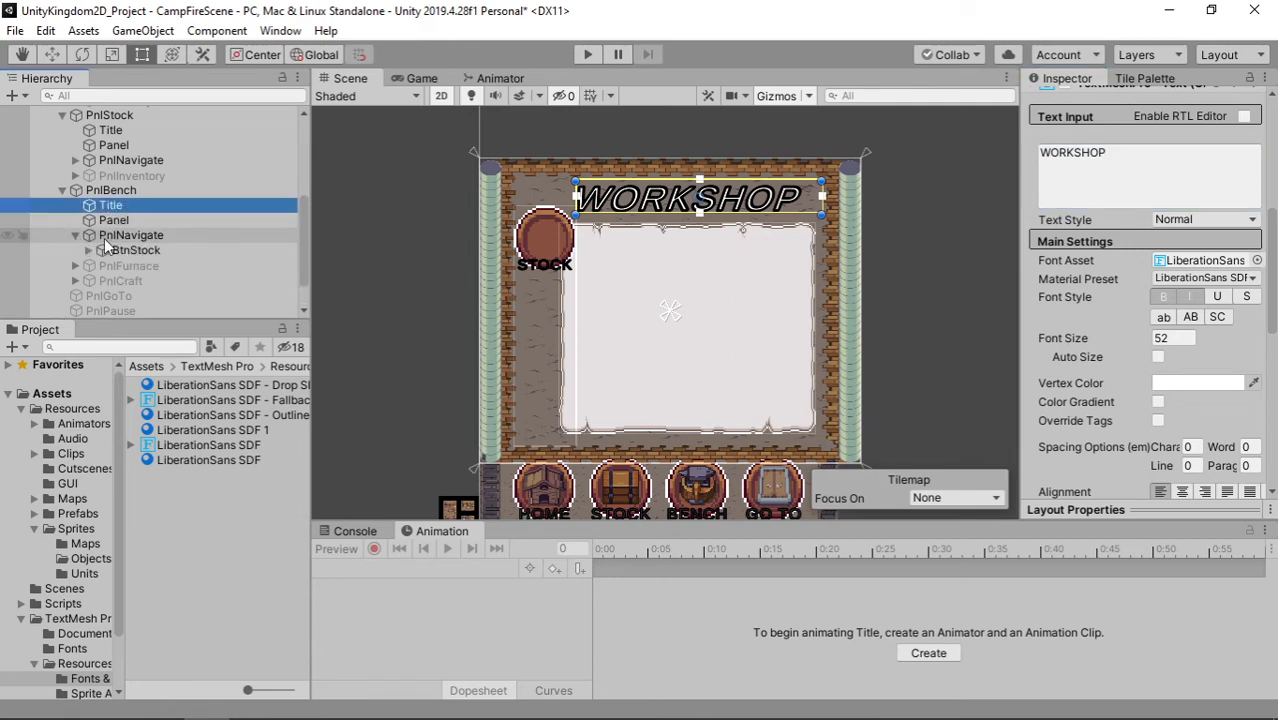
{"action": "scroll", "coordinate": [104, 238], "scroll_direction": "down", "scroll_amount": 2}
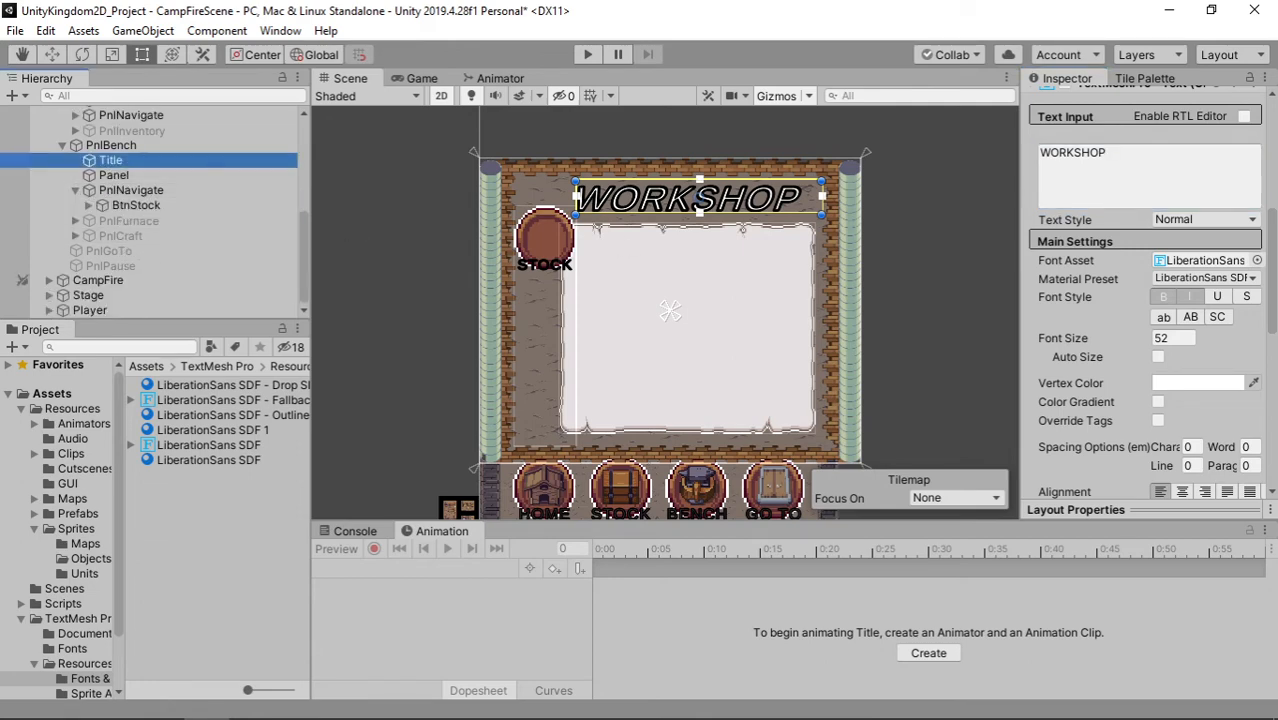
{"action": "key", "text": "alt+Tab"}
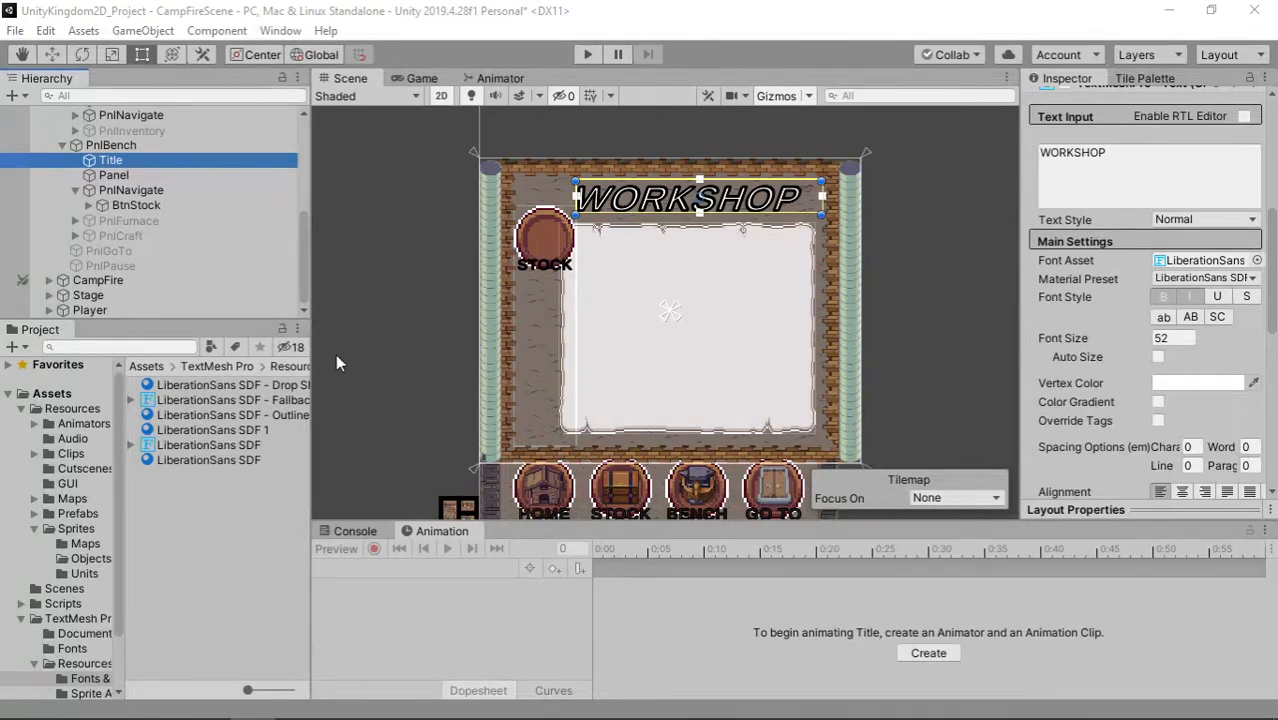
{"action": "left_click", "coordinate": [189, 204]}
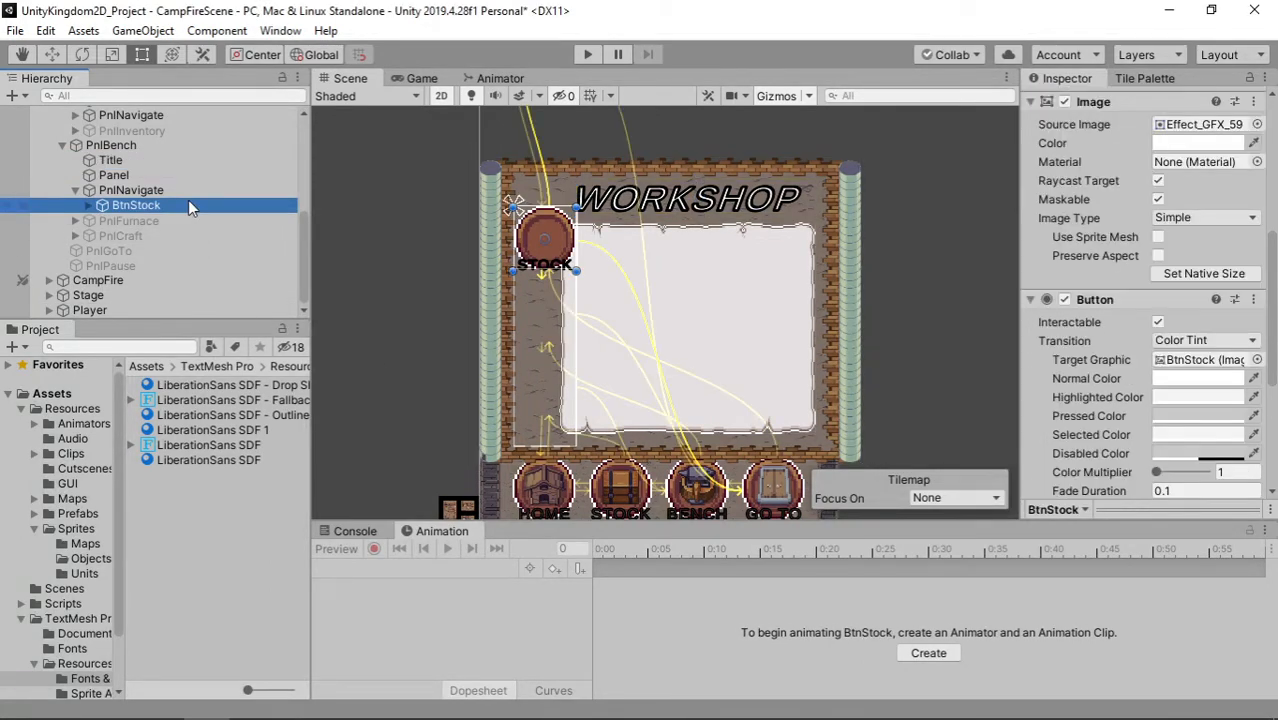
{"action": "key", "text": "ctrl+d"}
Step: Rename the original BtnStock in PnlBench's PnlNavigate to BtnFurnace
{"action": "left_click", "coordinate": [162, 208]}
{"action": "key", "text": "F2"}
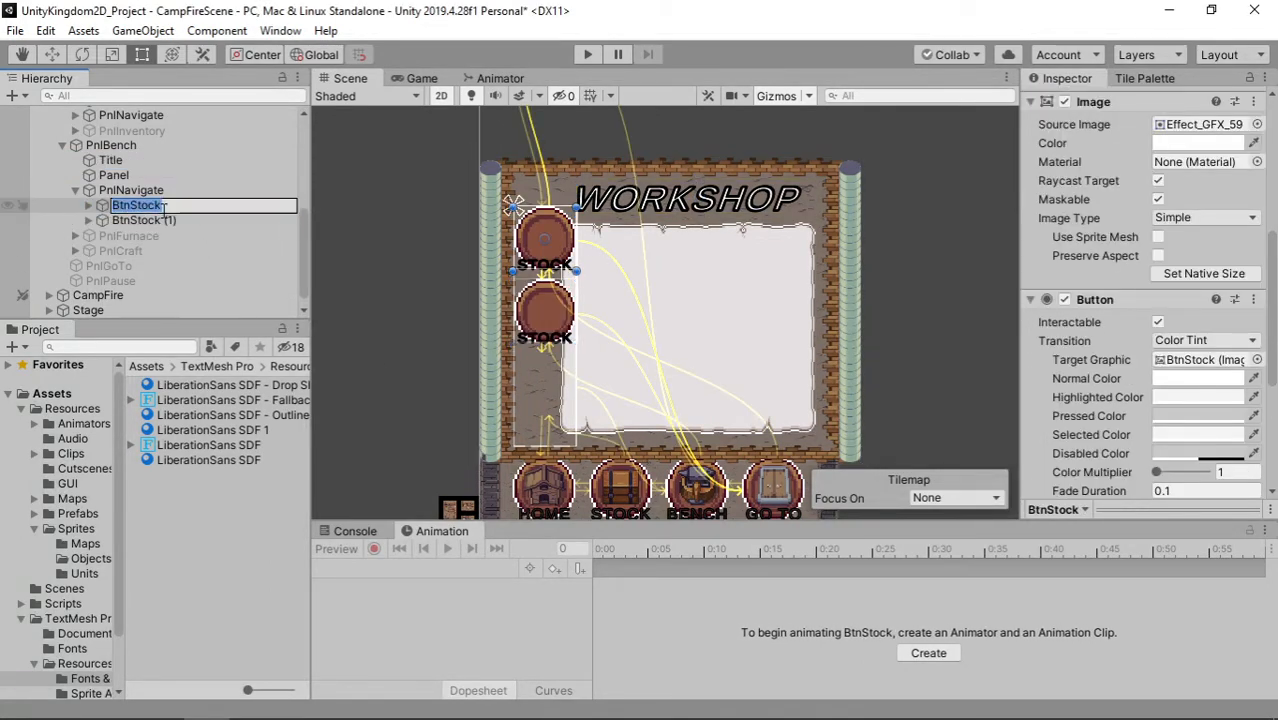
{"action": "left_click", "coordinate": [162, 208]}
{"action": "key", "text": "BackSpace"}
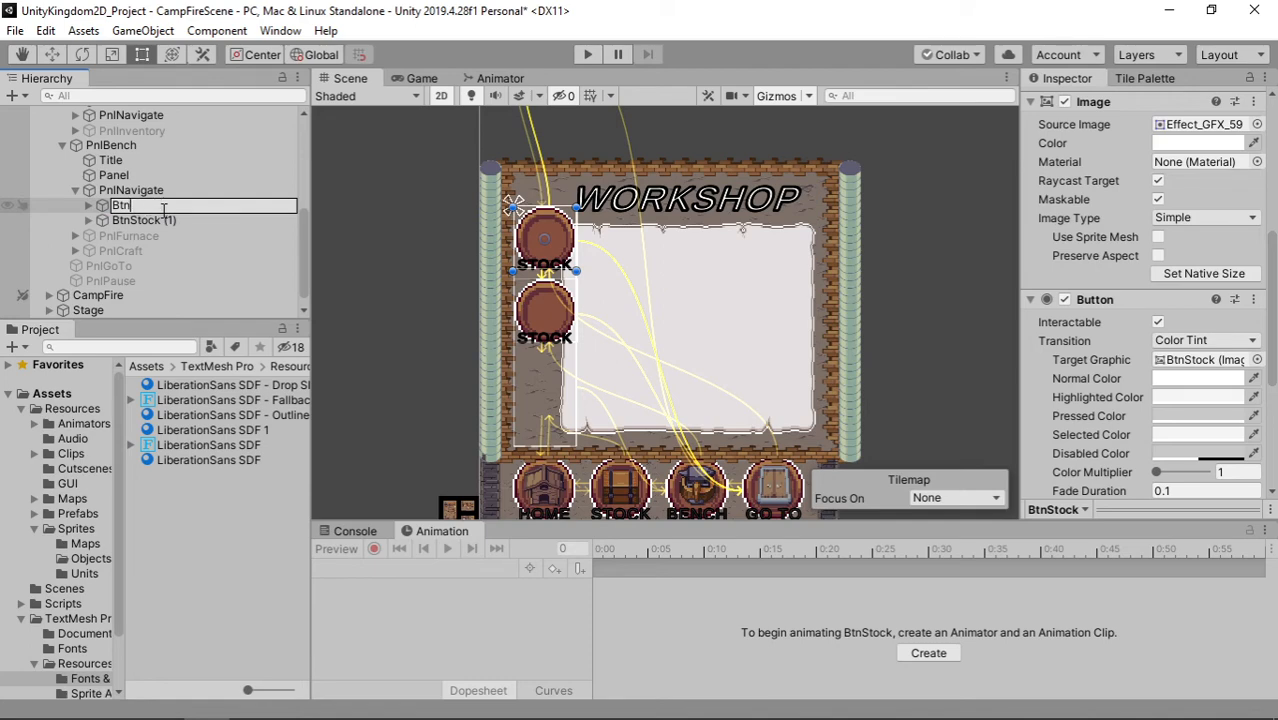
{"action": "key", "text": "BackSpace"}
{"action": "key", "text": "BackSpace"}
{"action": "key", "text": "BackSpace"}
{"action": "type", "text": "ace"}
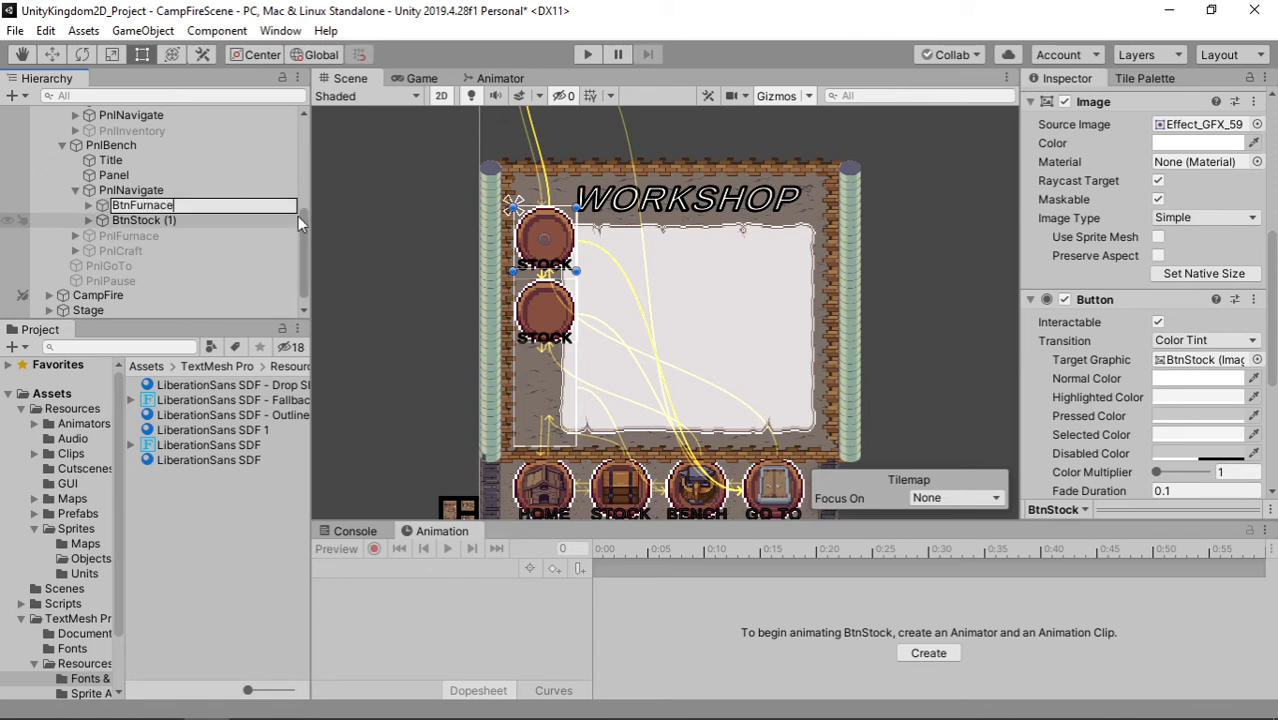
{"action": "key", "text": "Return"}
Step: Rename the duplicated button BtnStock (1) in PnlBench's PnlNavigate to BtnCraft
{"action": "key", "text": "Down"}
{"action": "key", "text": "F2"}
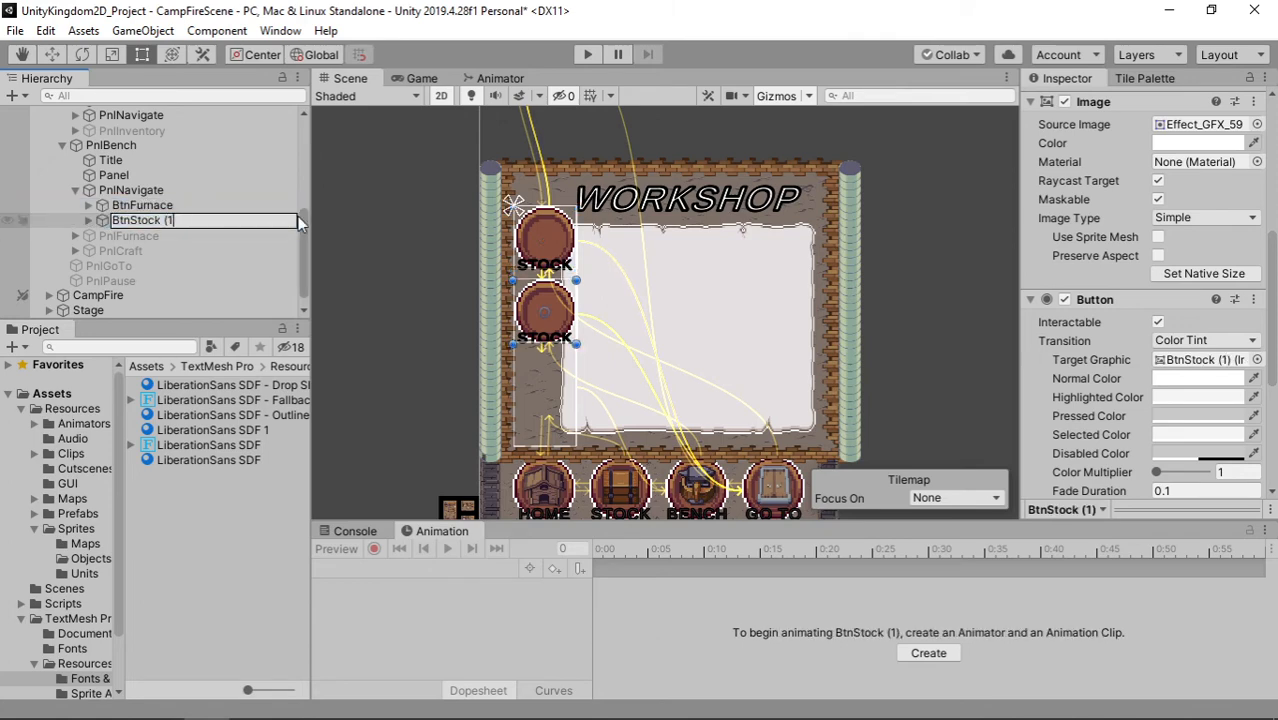
{"action": "key", "text": "BackSpace"}
{"action": "key", "text": "BackSpace"}
{"action": "key", "text": "BackSpace"}
{"action": "type", "text": "Craft"}
{"action": "key", "text": "Return"}
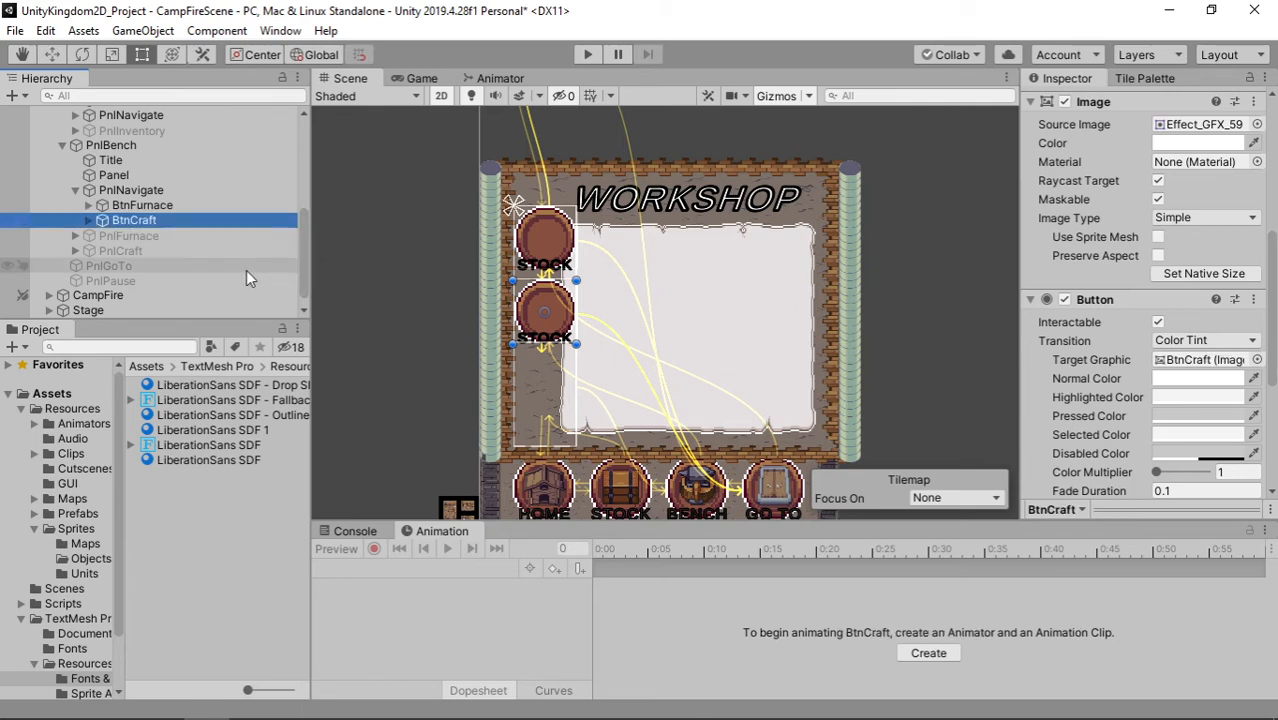
Step: Change the label text of BtnCraft in PnlBench to CRAFT
{"action": "left_click", "coordinate": [88, 220]}
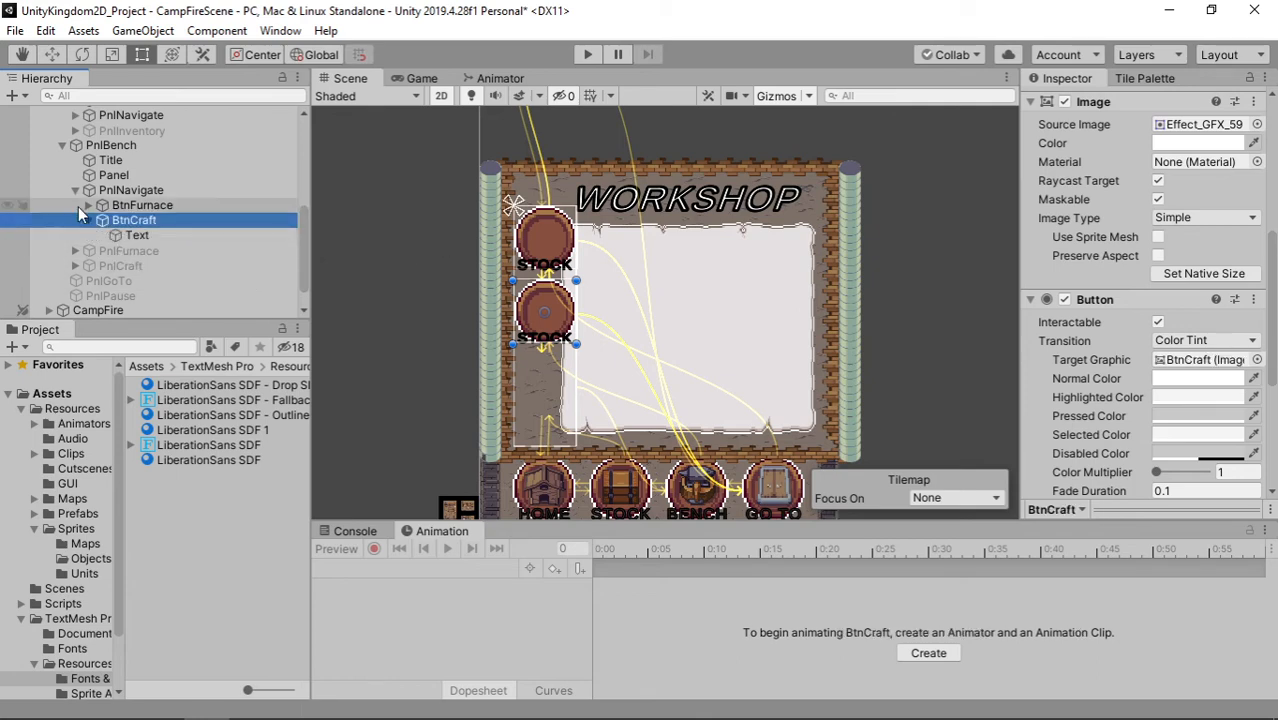
{"action": "left_click", "coordinate": [89, 205]}
{"action": "left_click", "coordinate": [137, 250]}
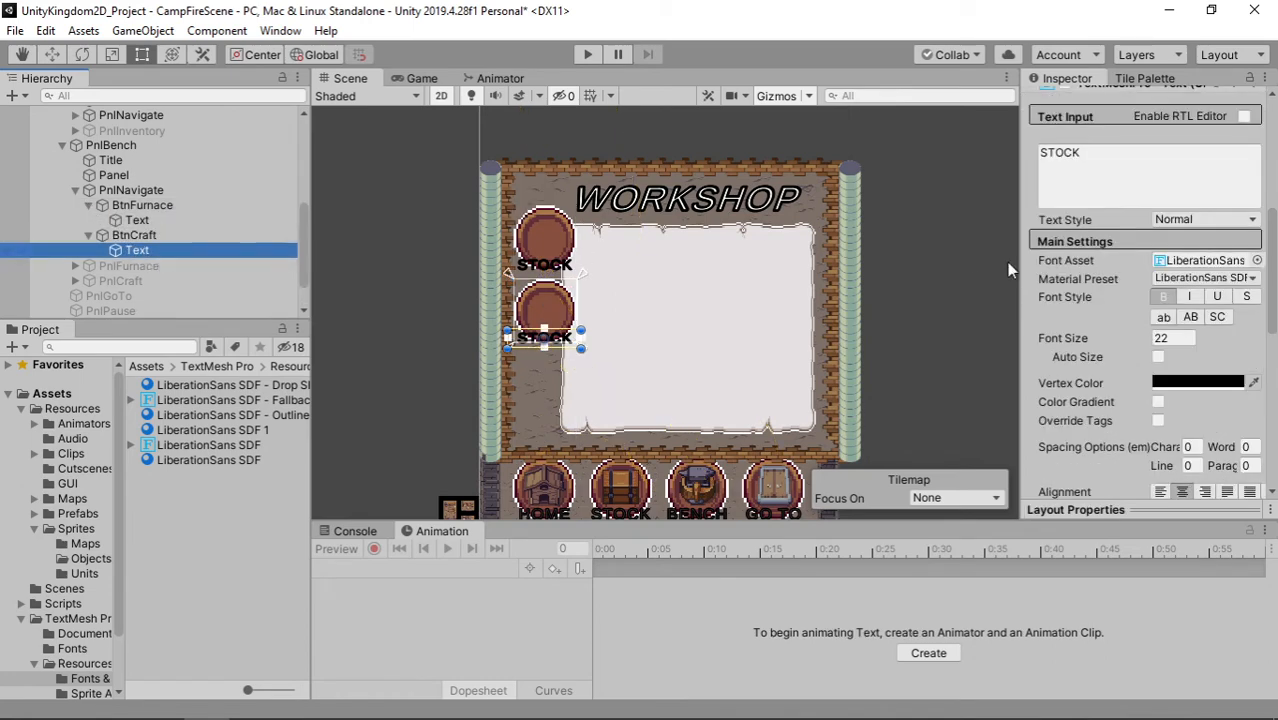
{"action": "left_click", "coordinate": [1073, 155]}
{"action": "double_click", "coordinate": [1073, 155]}
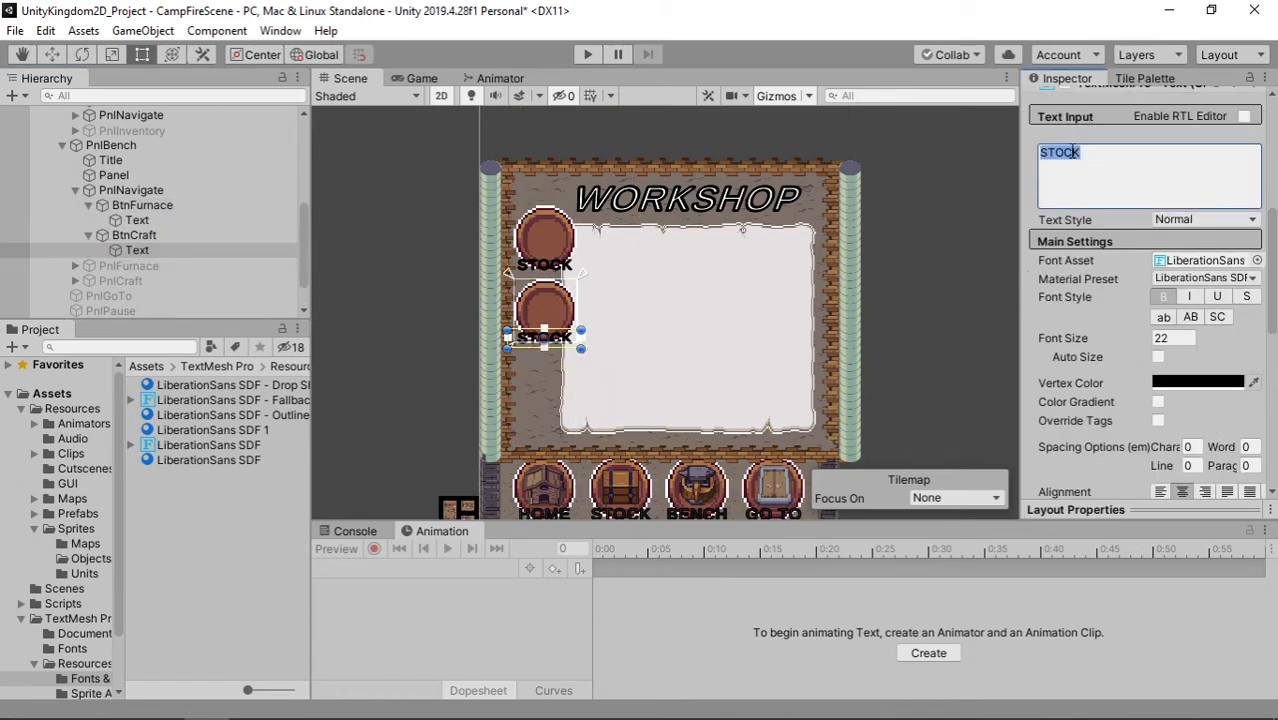
{"action": "type", "text": "c"}
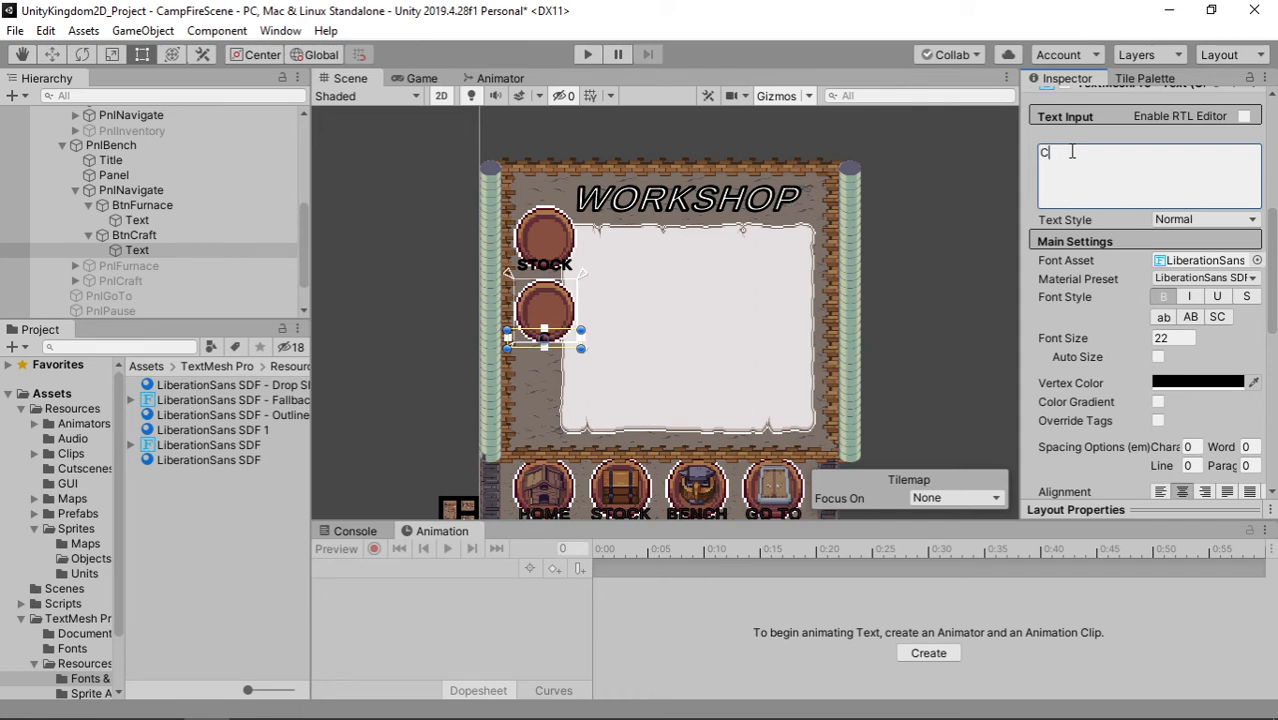
{"action": "type", "text": "RAFT"}
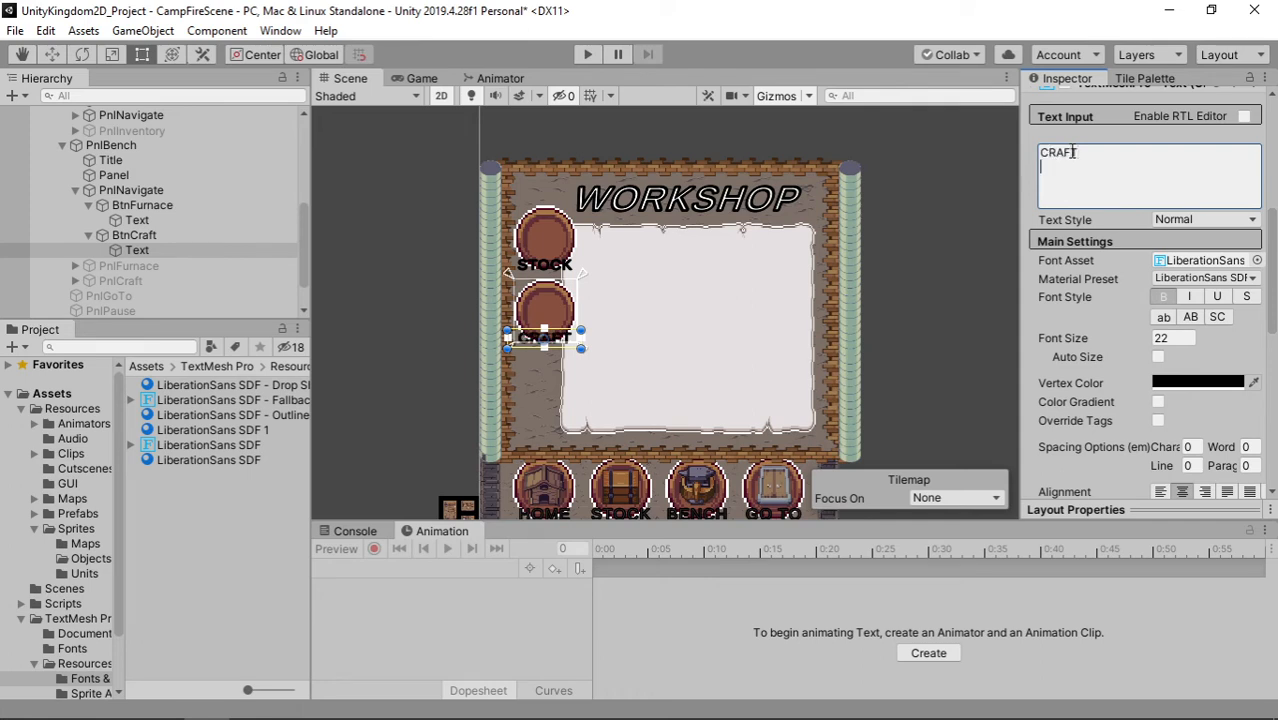
Step: Change the label text of BtnFurnace in PnlBench to FURNACE
{"action": "left_click", "coordinate": [165, 219]}
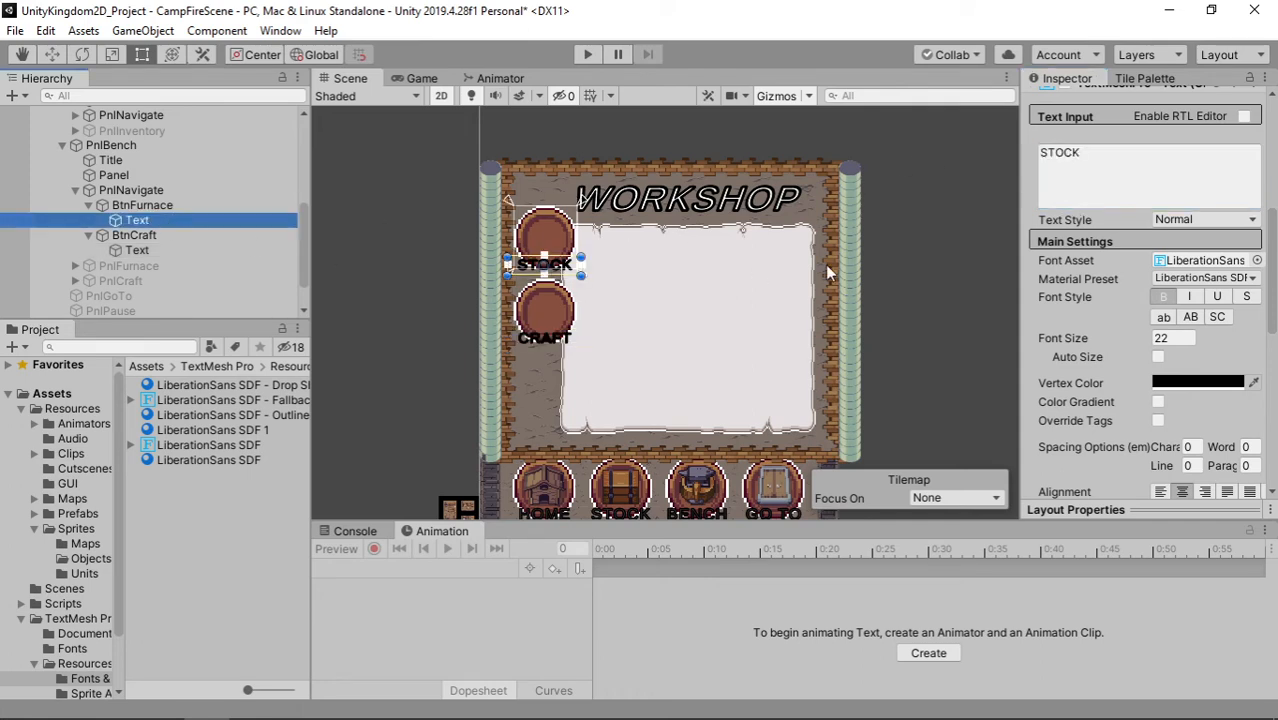
{"action": "left_click", "coordinate": [1128, 172]}
{"action": "type", "text": "FURNCAE"}
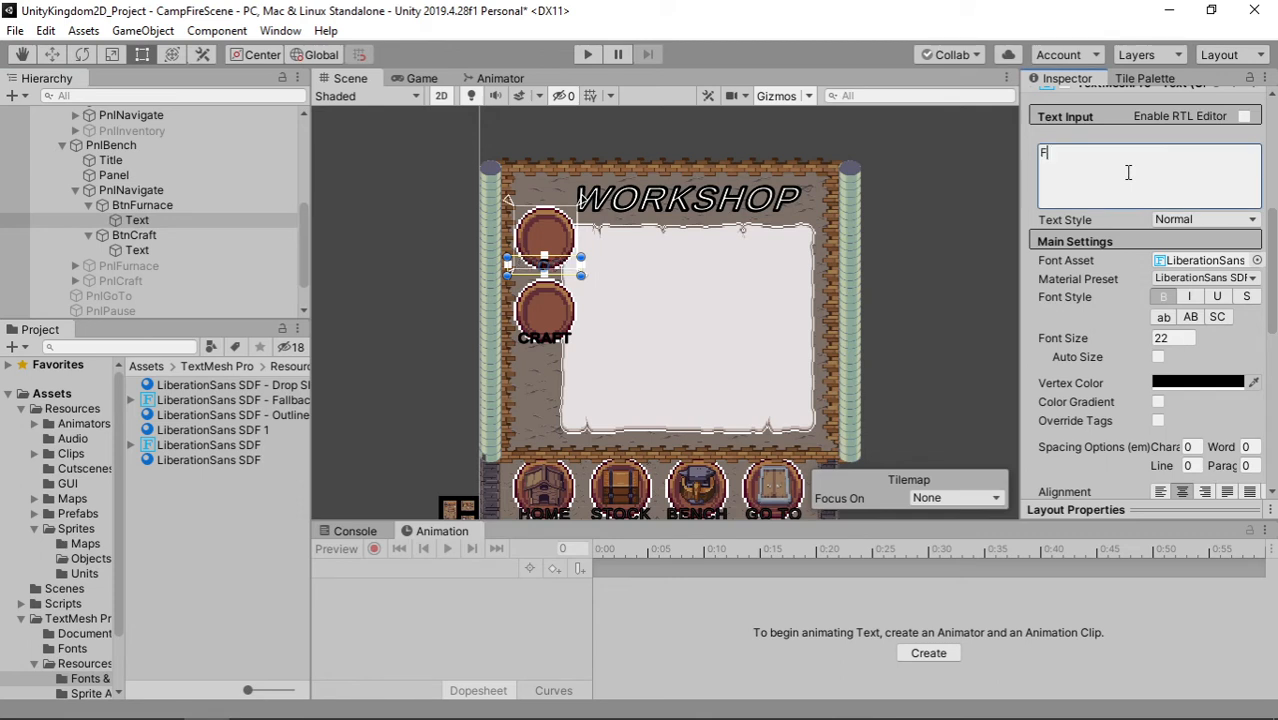
{"action": "key", "text": "BackSpace"}
{"action": "key", "text": "BackSpace"}
{"action": "key", "text": "BackSpace"}
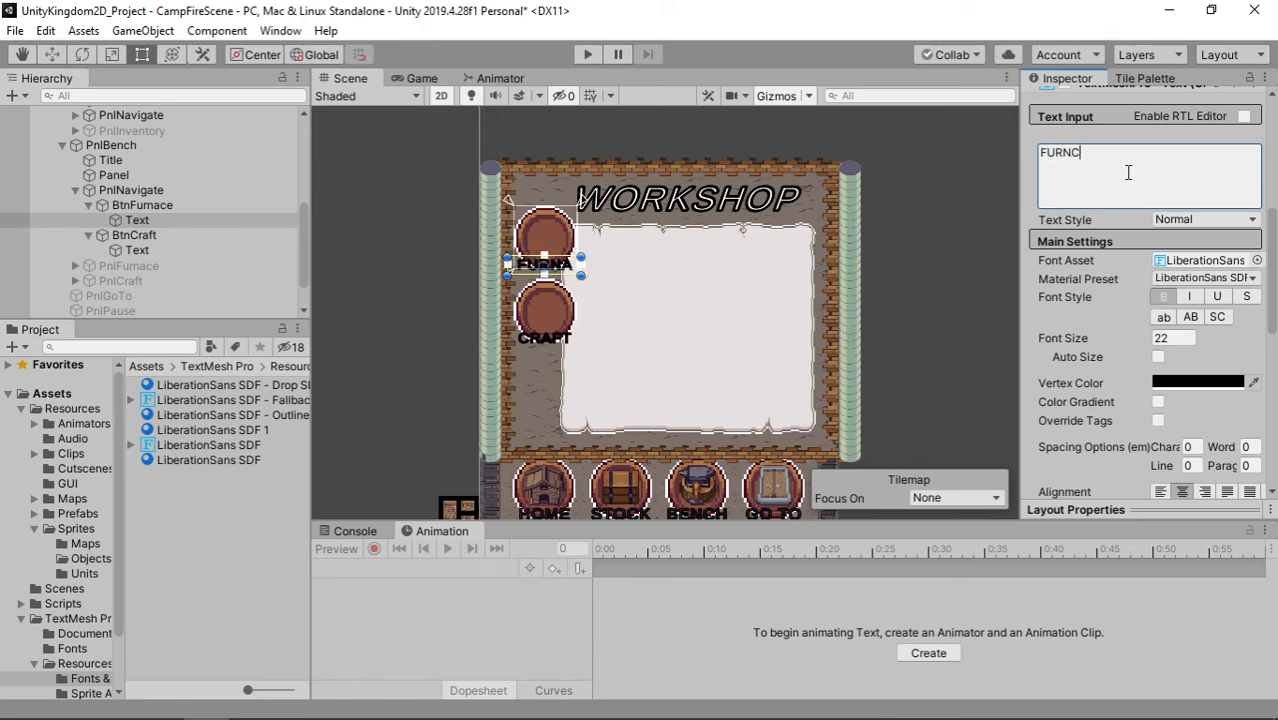
{"action": "type", "text": "ACE"}
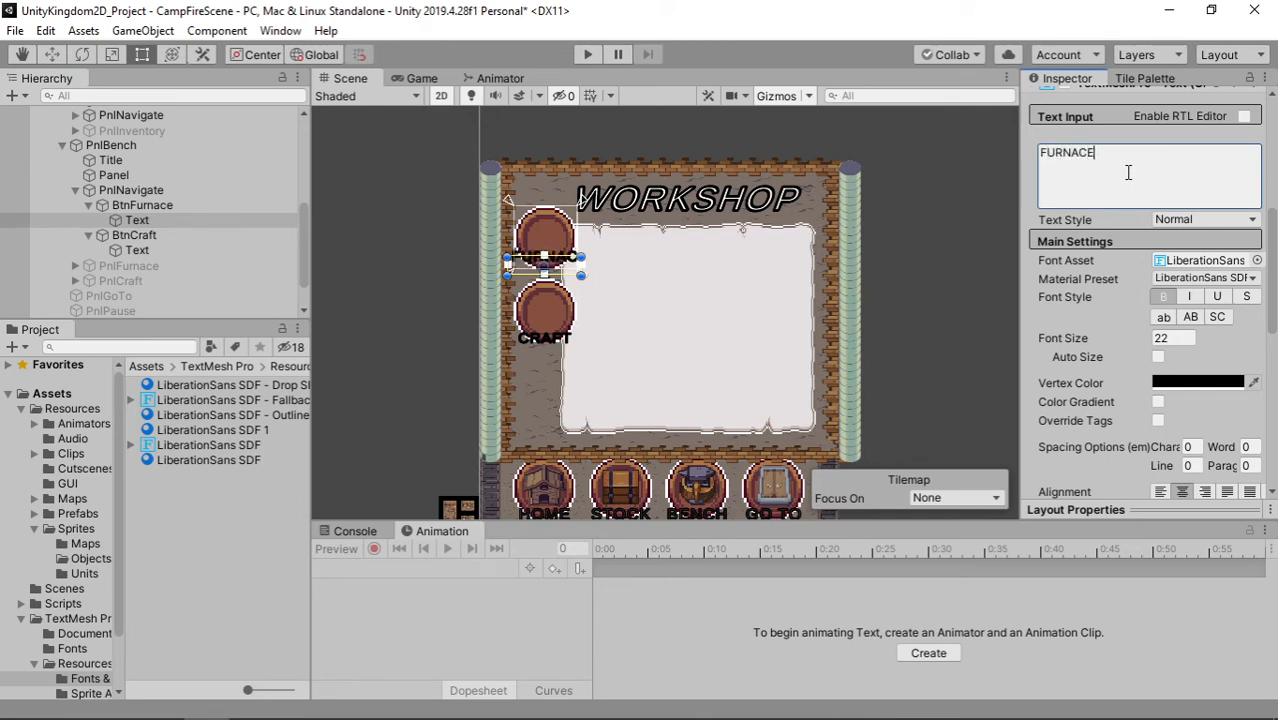
Step: Widen the FURNACE label's text box to fit the word on one line and centre it horizontally on its button
{"action": "scroll", "coordinate": [583, 279], "scroll_direction": "up", "scroll_amount": 3}
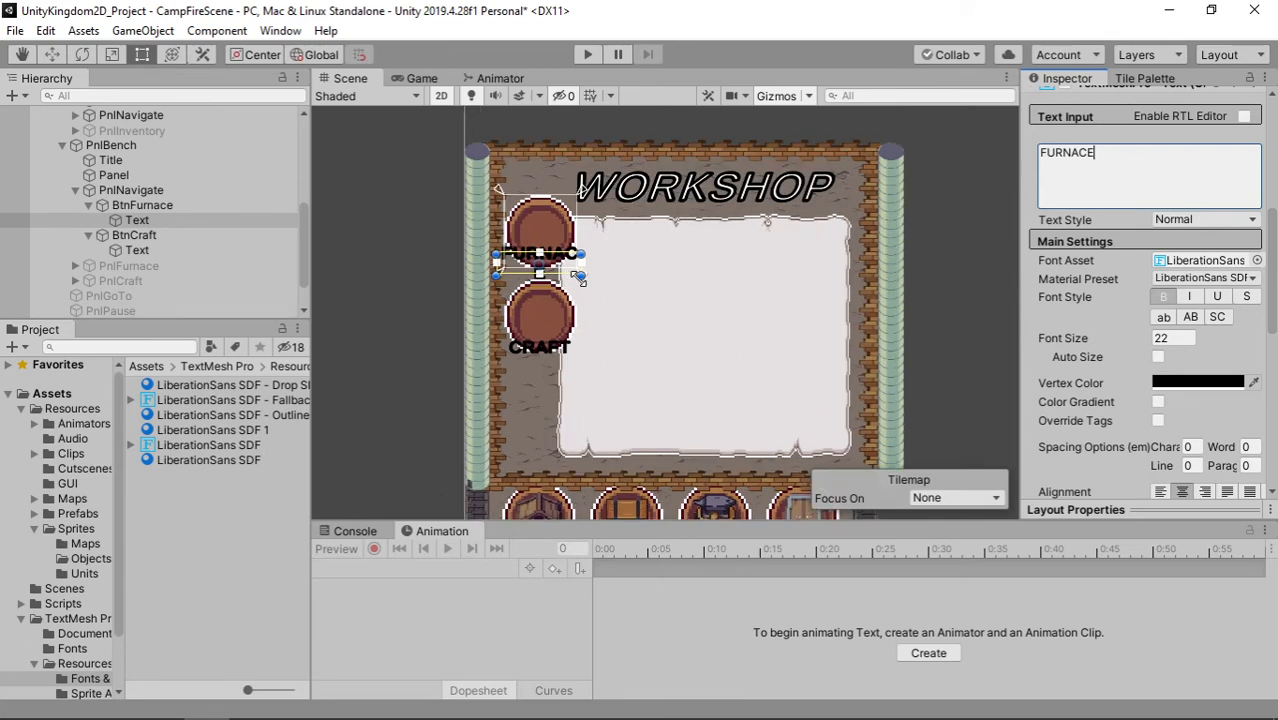
{"action": "scroll", "coordinate": [580, 278], "scroll_direction": "up", "scroll_amount": 4}
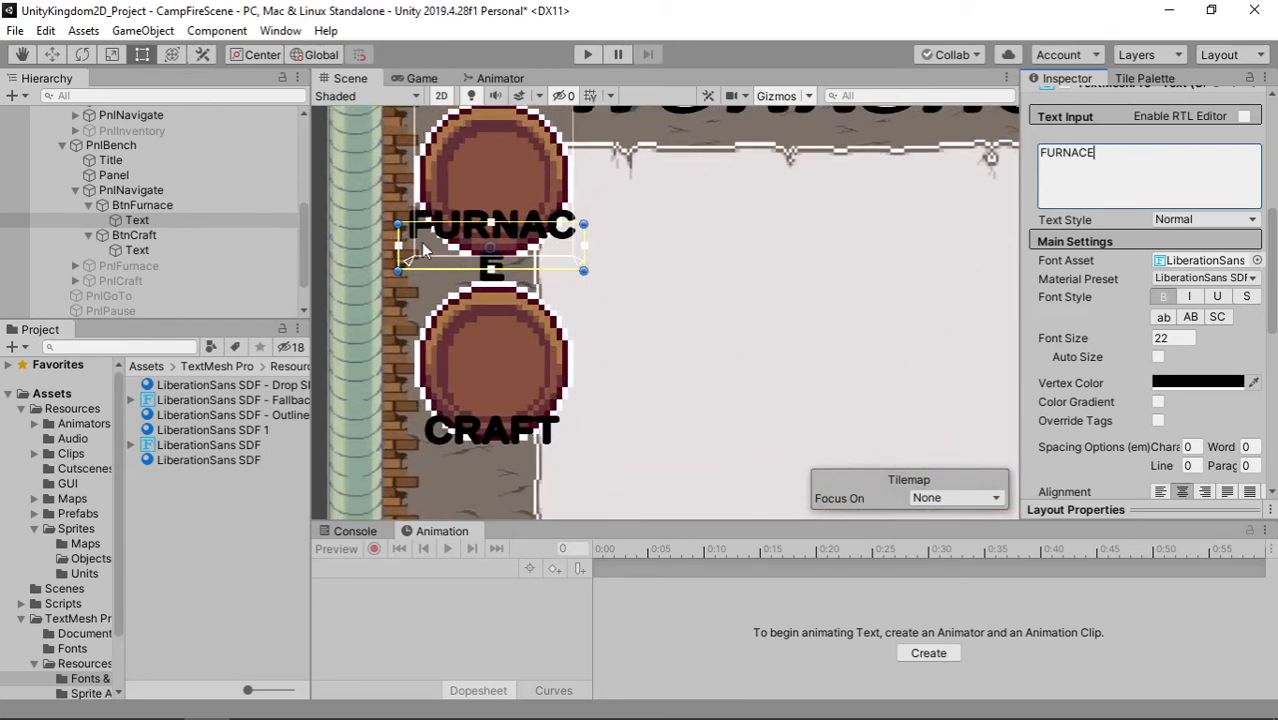
{"action": "left_click_drag", "start_coordinate": [405, 258], "coordinate": [397, 258]}
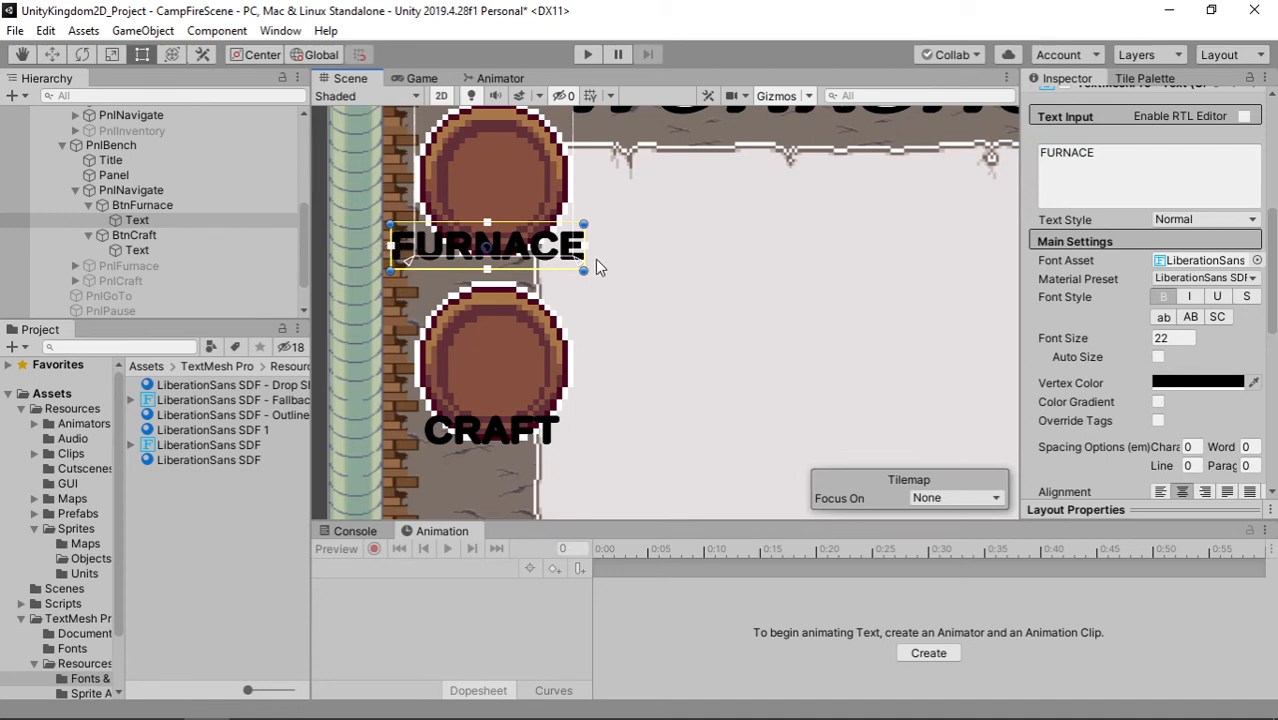
{"action": "left_click_drag", "start_coordinate": [535, 261], "coordinate": [541, 262]}
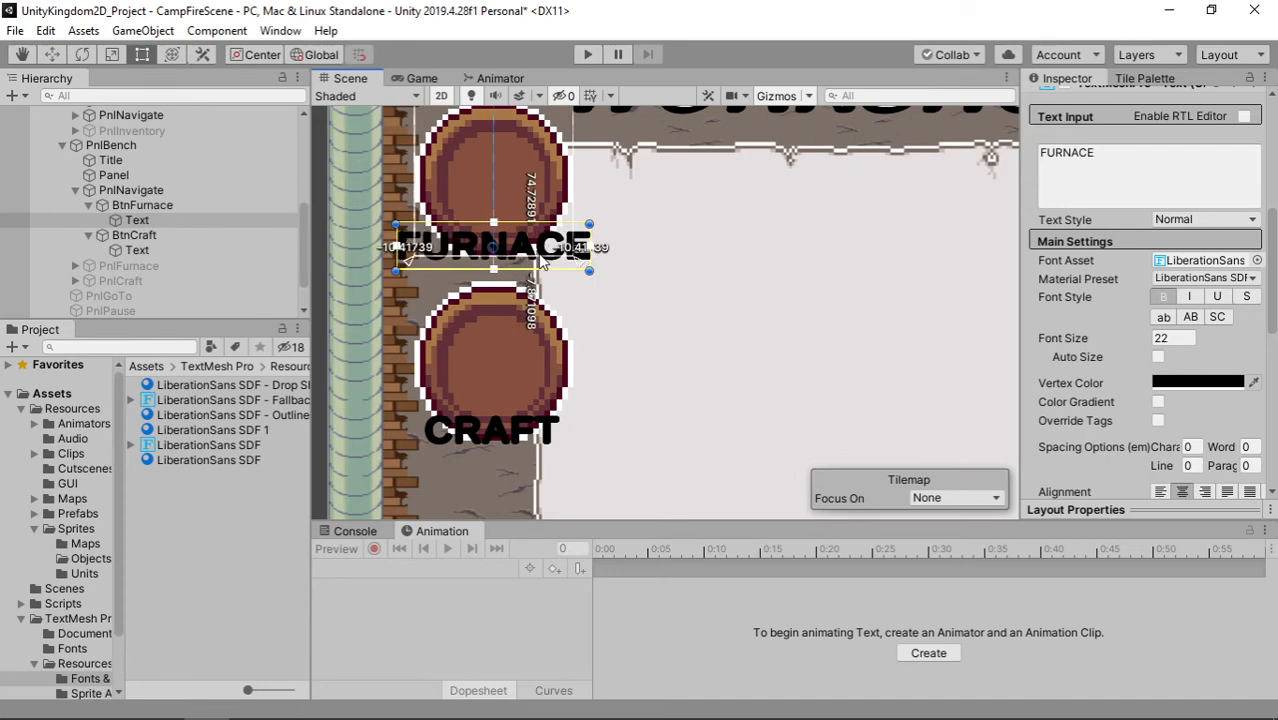
{"action": "left_click", "coordinate": [725, 298]}
{"action": "scroll", "coordinate": [750, 325], "scroll_direction": "down", "scroll_amount": 5}
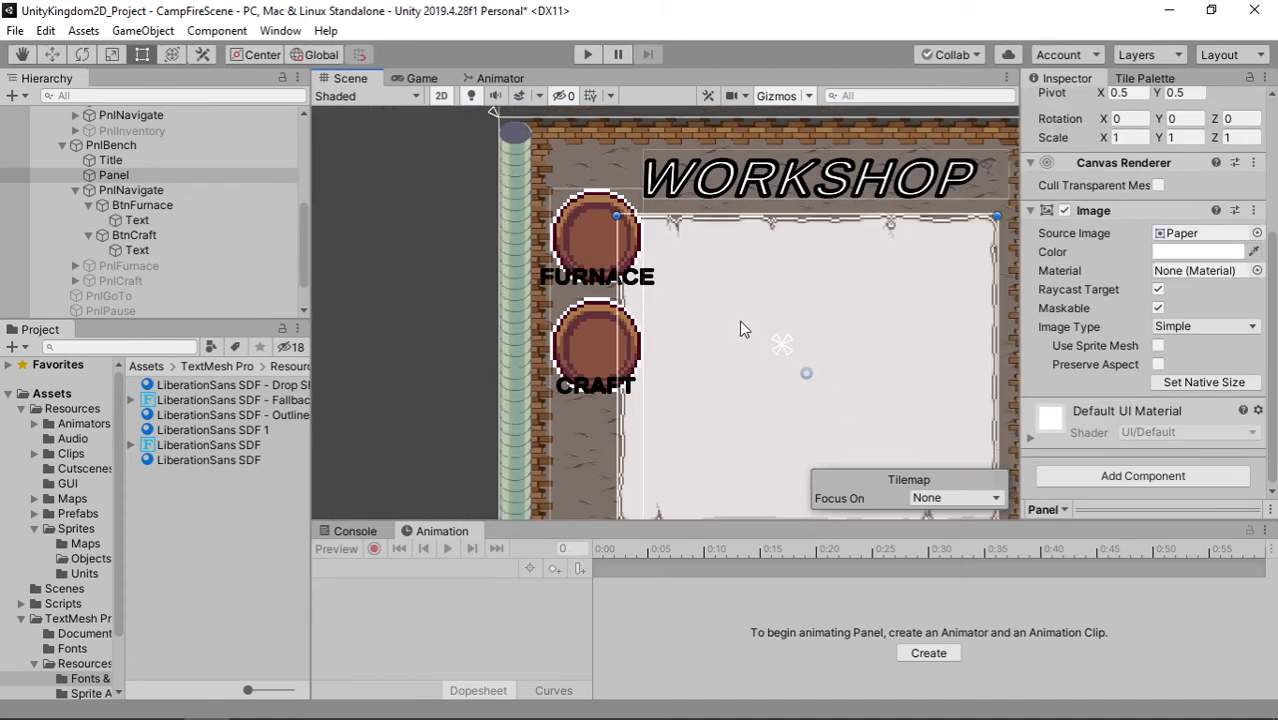
{"action": "scroll", "coordinate": [740, 322], "scroll_direction": "down", "scroll_amount": 8}
{"action": "middle_click_drag", "start_coordinate": [758, 308], "coordinate": [605, 268]}
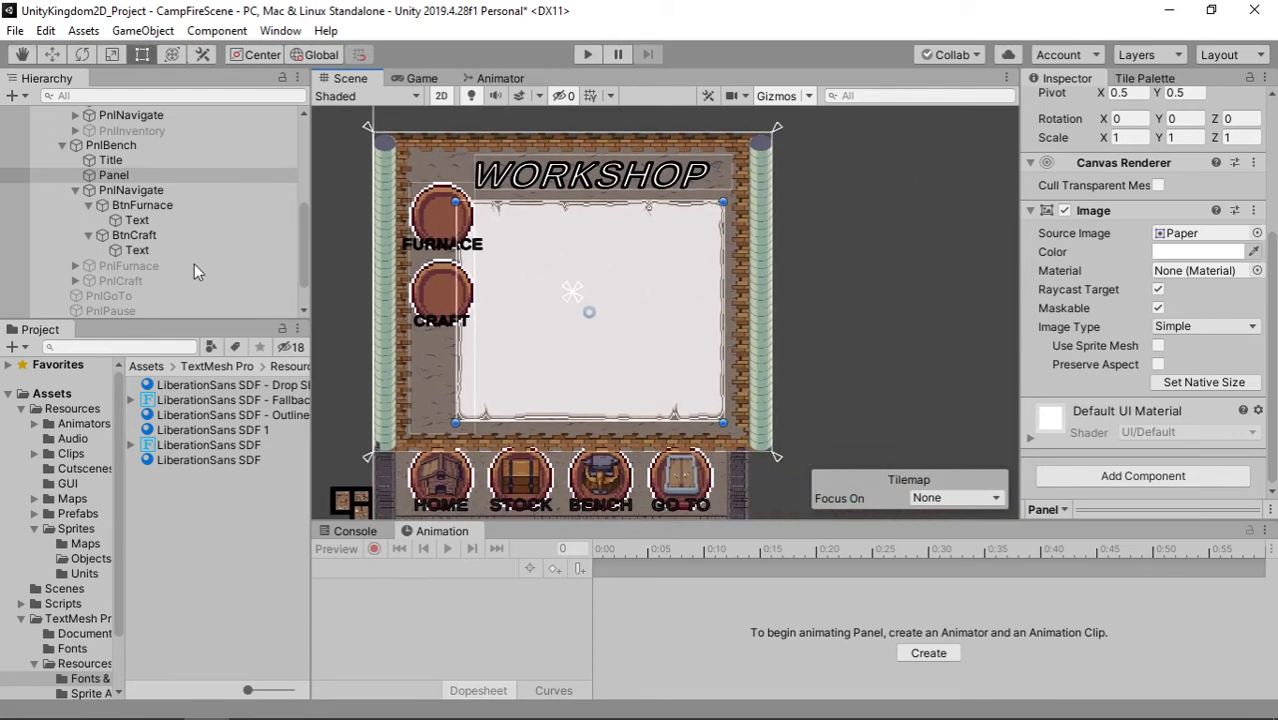
Step: Collapse PnlBench, PnlStock and PnlHome in the hierarchy and deactivate all three panels together
{"action": "left_click", "coordinate": [88, 235]}
{"action": "left_click", "coordinate": [88, 206]}
{"action": "left_click", "coordinate": [76, 190]}
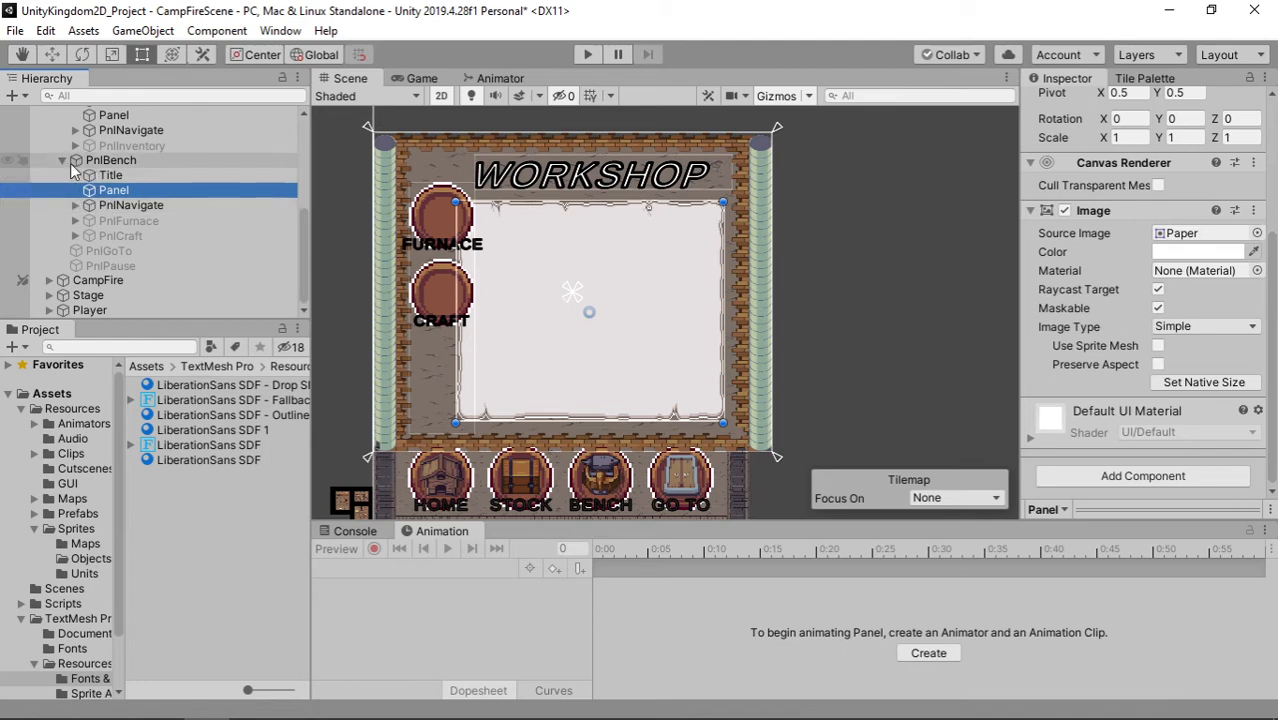
{"action": "left_click", "coordinate": [62, 160]}
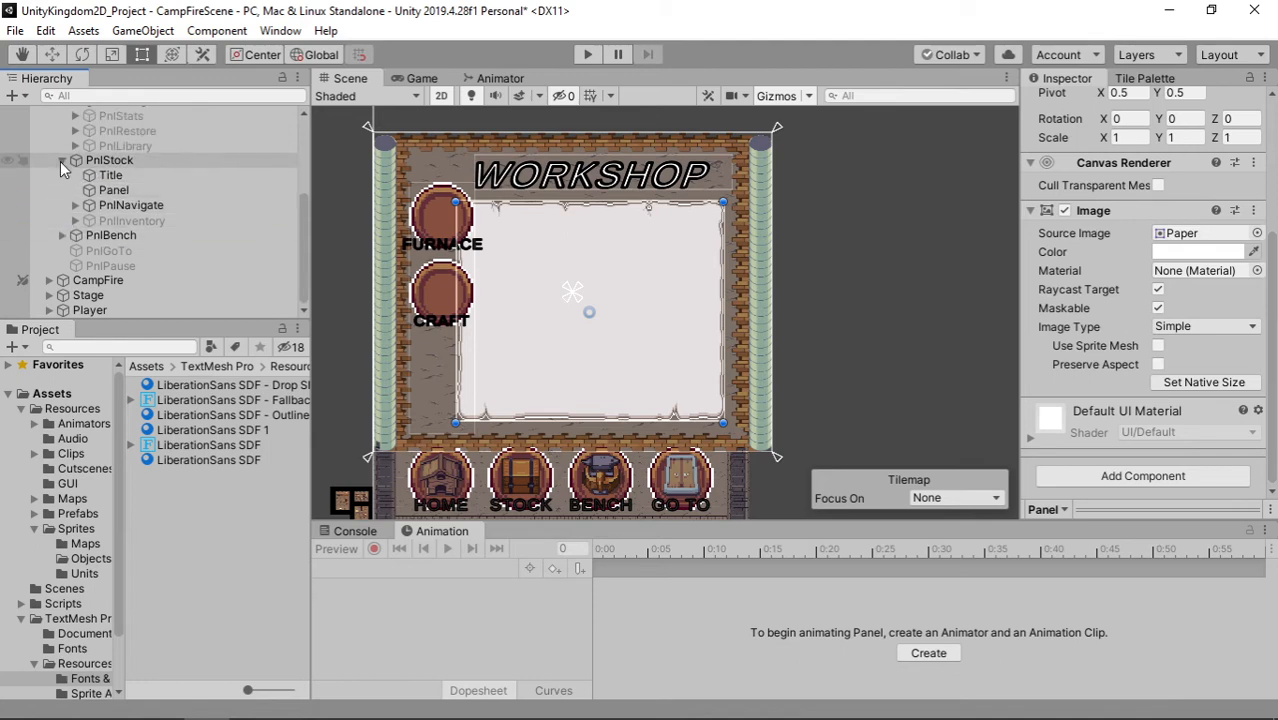
{"action": "left_click", "coordinate": [62, 160]}
{"action": "left_click", "coordinate": [140, 220]}
{"action": "left_click", "coordinate": [137, 235], "text": "ctrl"}
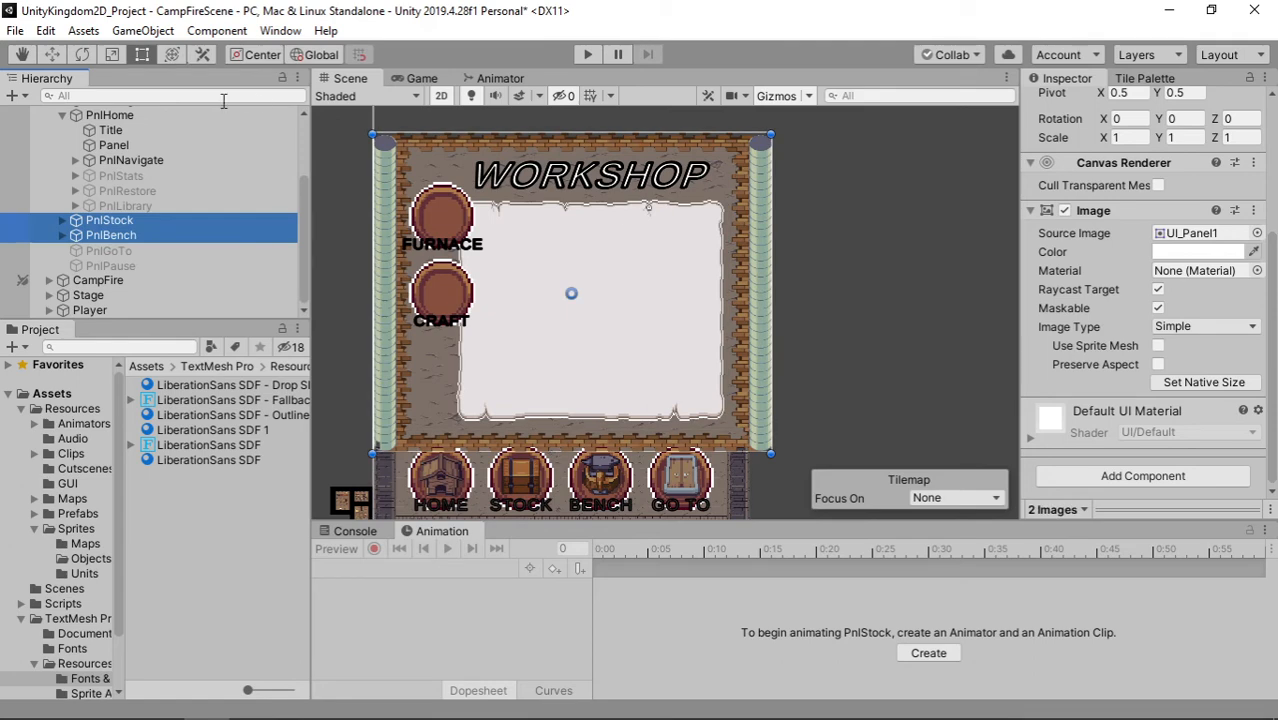
{"action": "left_click", "coordinate": [62, 115]}
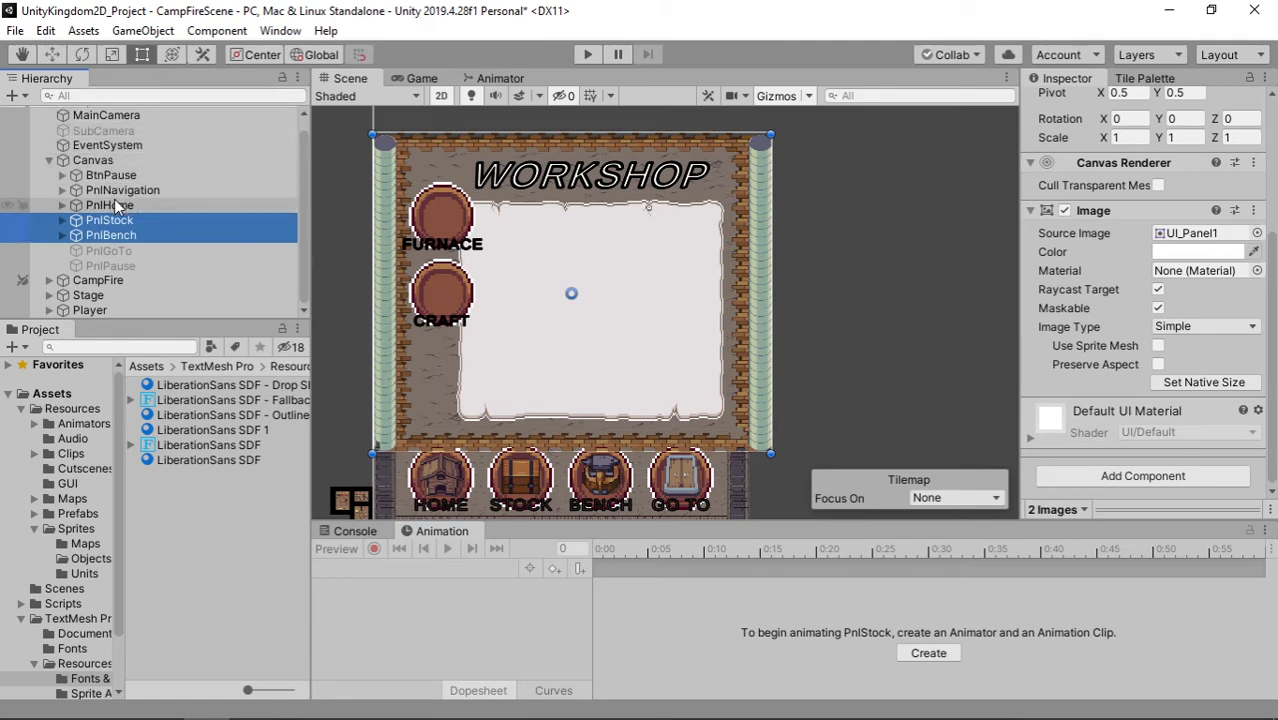
{"action": "left_click", "coordinate": [118, 205], "text": "ctrl"}
{"action": "scroll", "coordinate": [1093, 108], "scroll_direction": "up", "scroll_amount": 4}
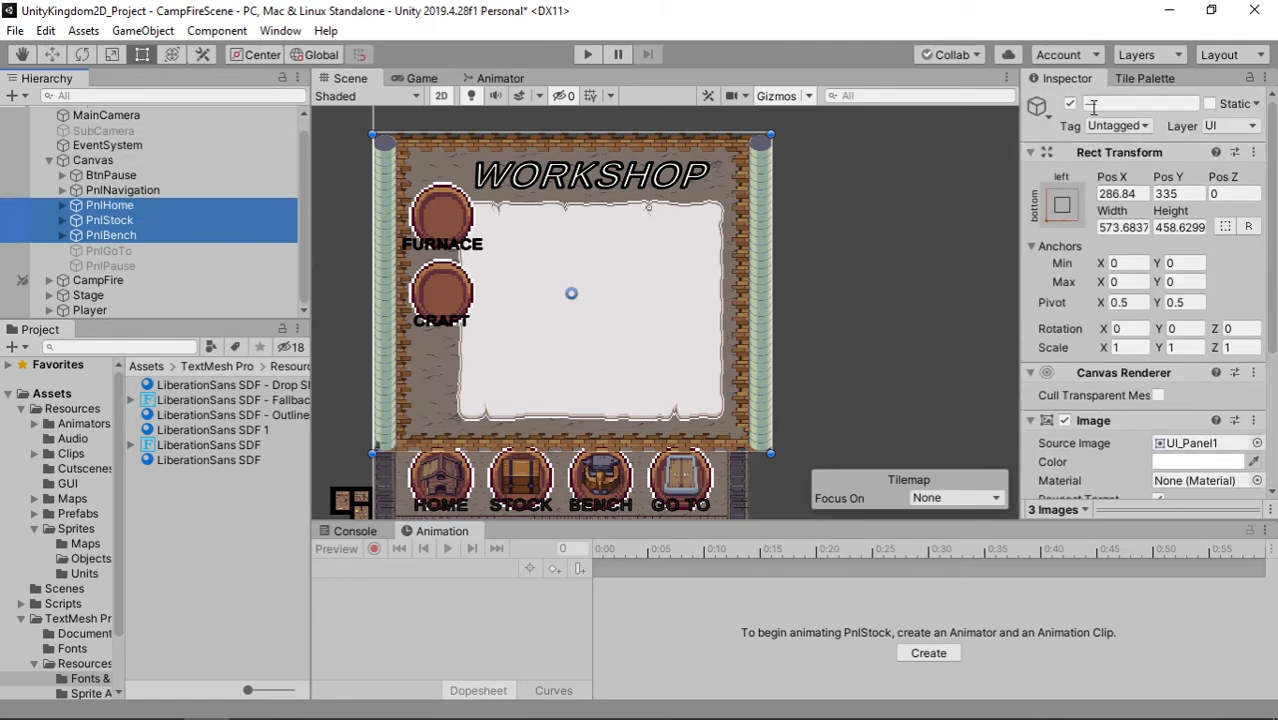
{"action": "left_click", "coordinate": [1070, 103]}
{"action": "scroll", "coordinate": [852, 249], "scroll_direction": "down", "scroll_amount": 3}
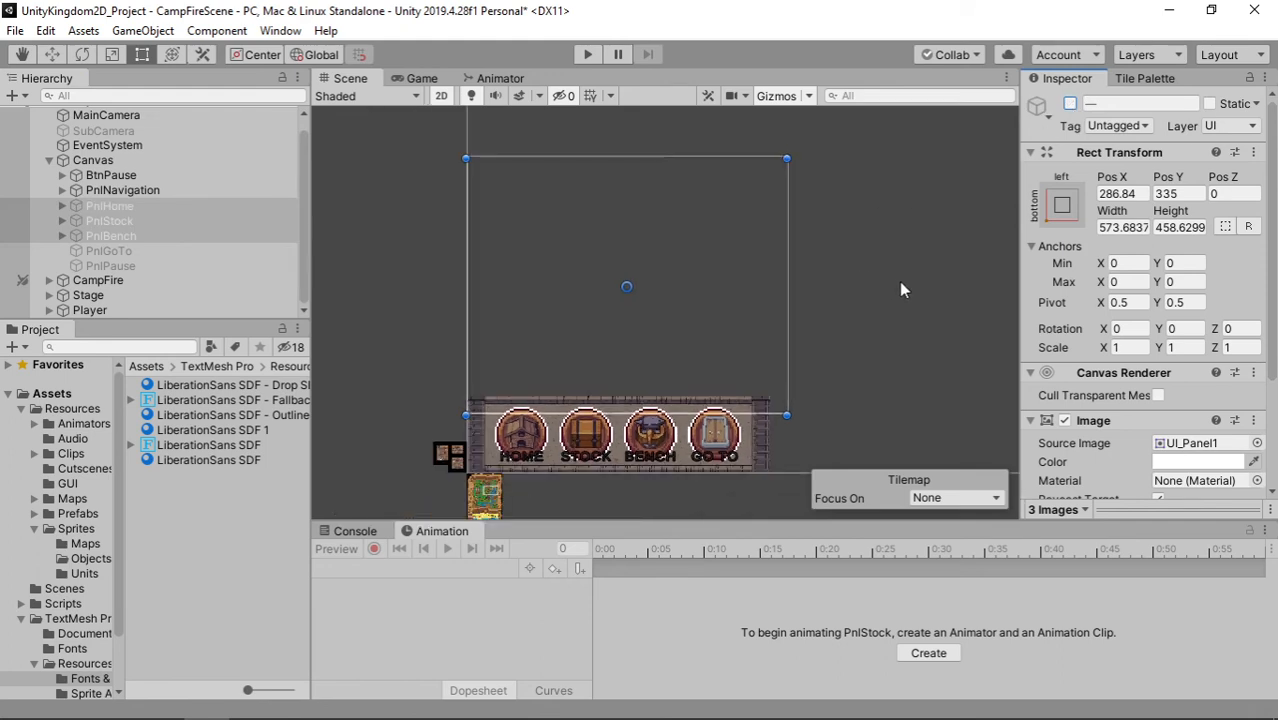
Step: Activate the PnlGoTo panel and bring it into view in the scene for editing
{"action": "middle_click_drag", "start_coordinate": [899, 290], "coordinate": [730, 267]}
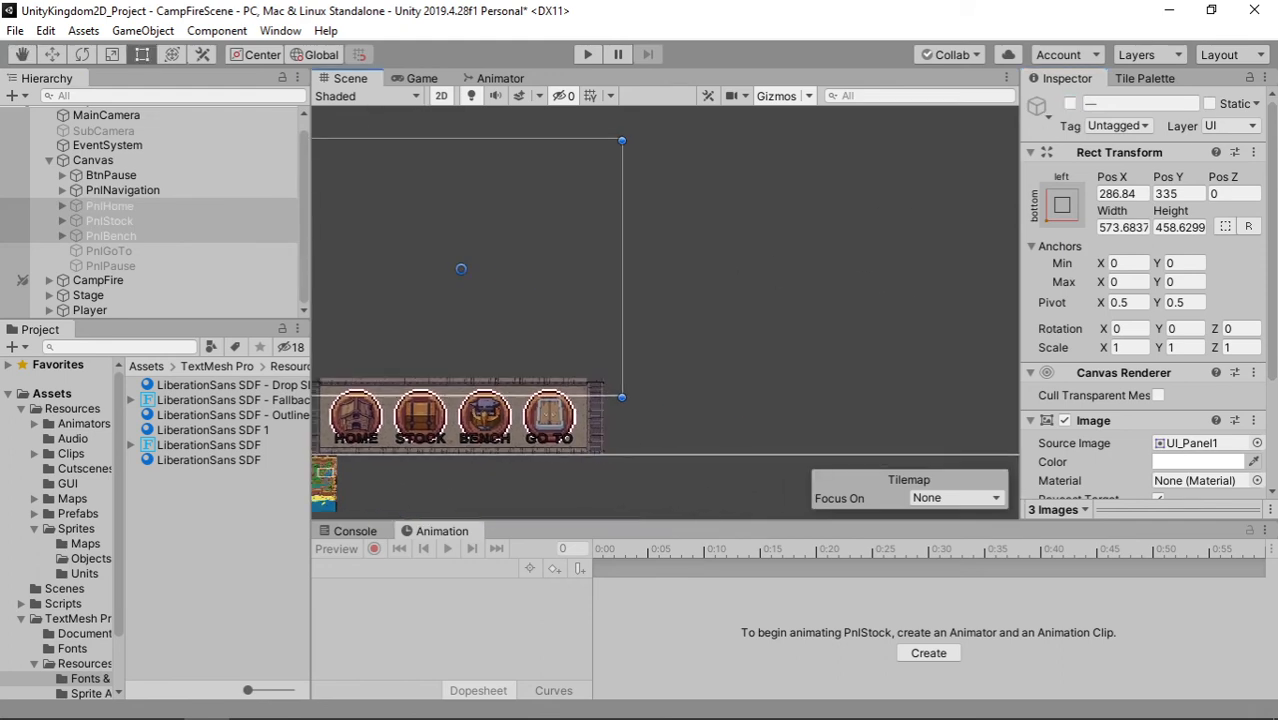
{"action": "key", "text": "alt+Tab"}
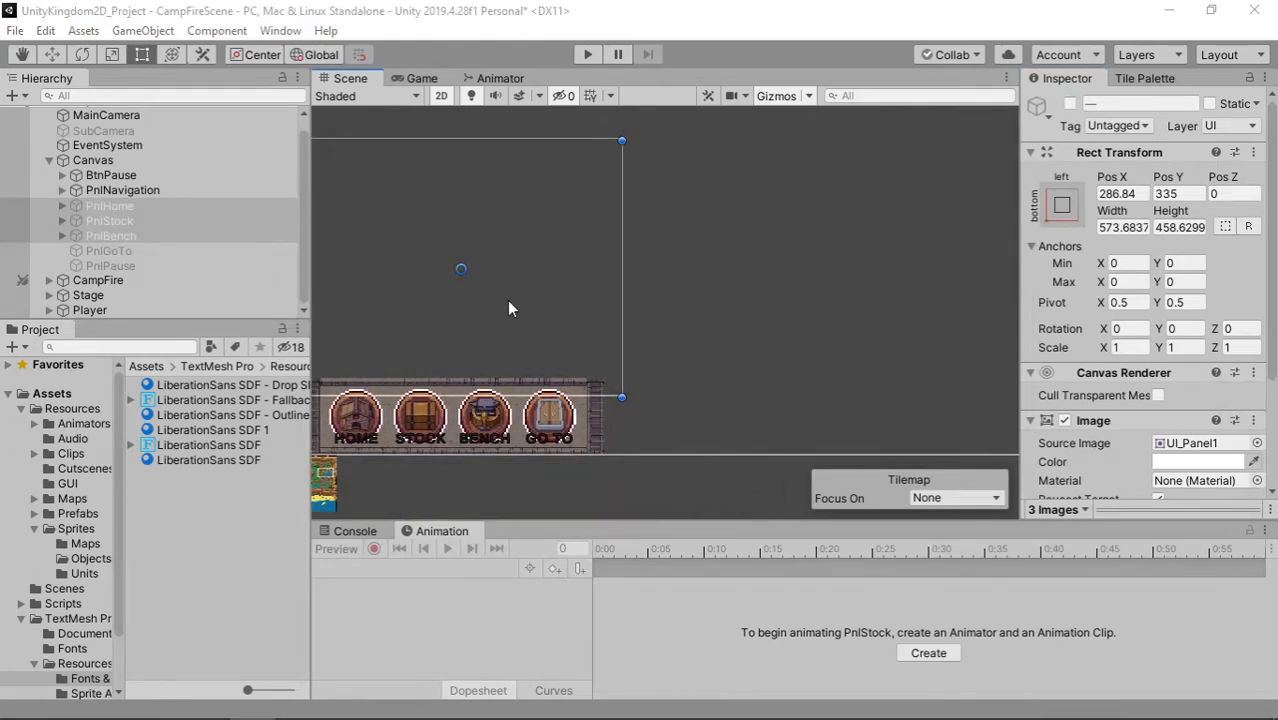
{"action": "left_click", "coordinate": [146, 251]}
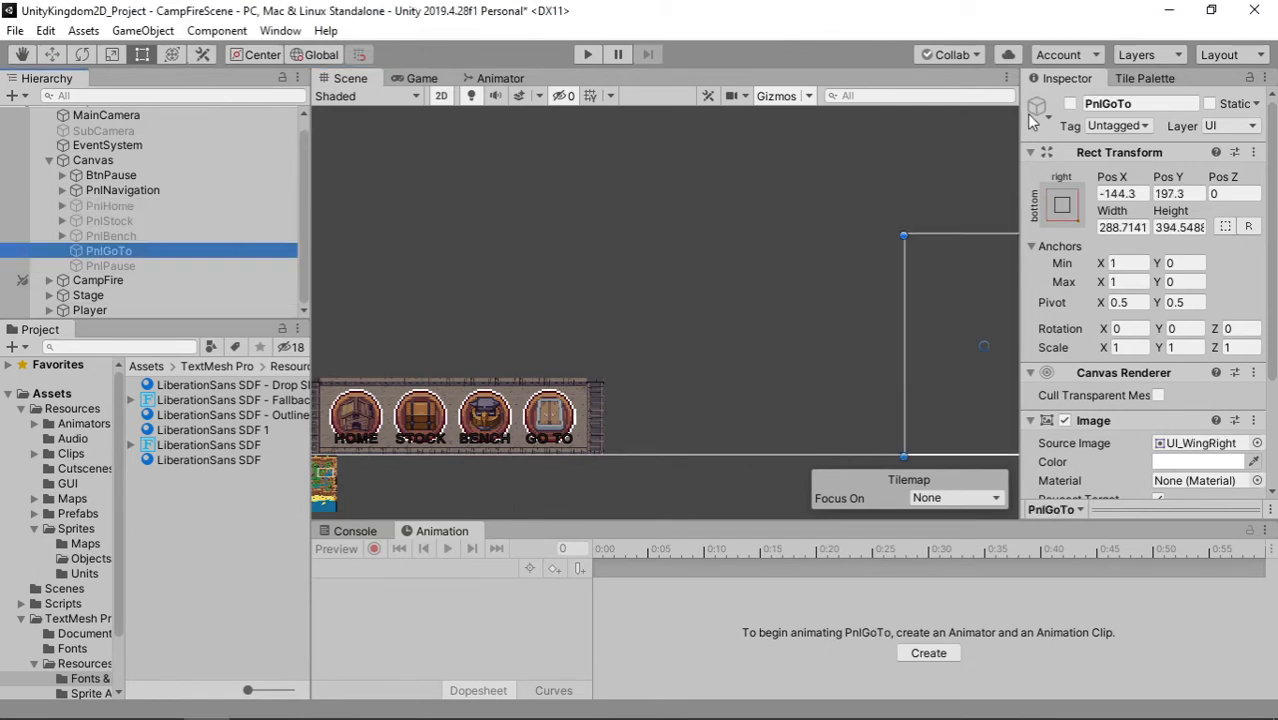
{"action": "left_click", "coordinate": [1070, 104]}
{"action": "key", "text": "q"}
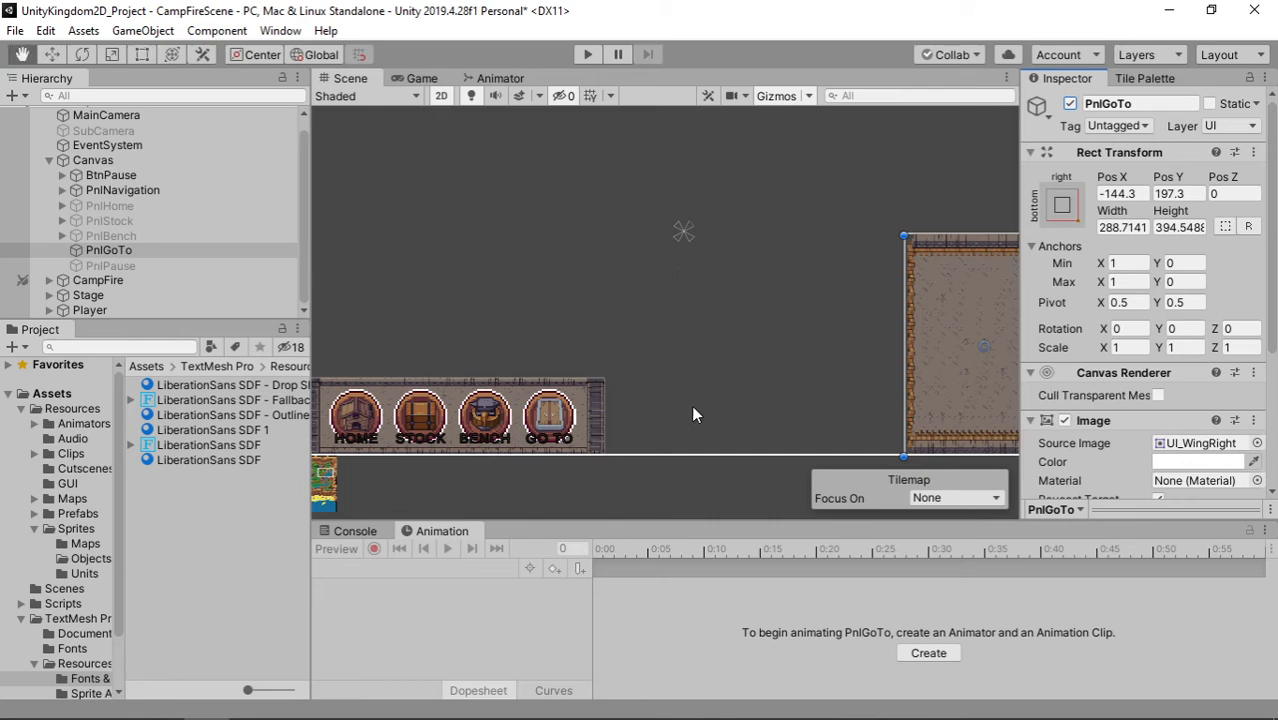
{"action": "left_click_drag", "start_coordinate": [761, 386], "coordinate": [578, 358]}
{"action": "key", "text": "t"}
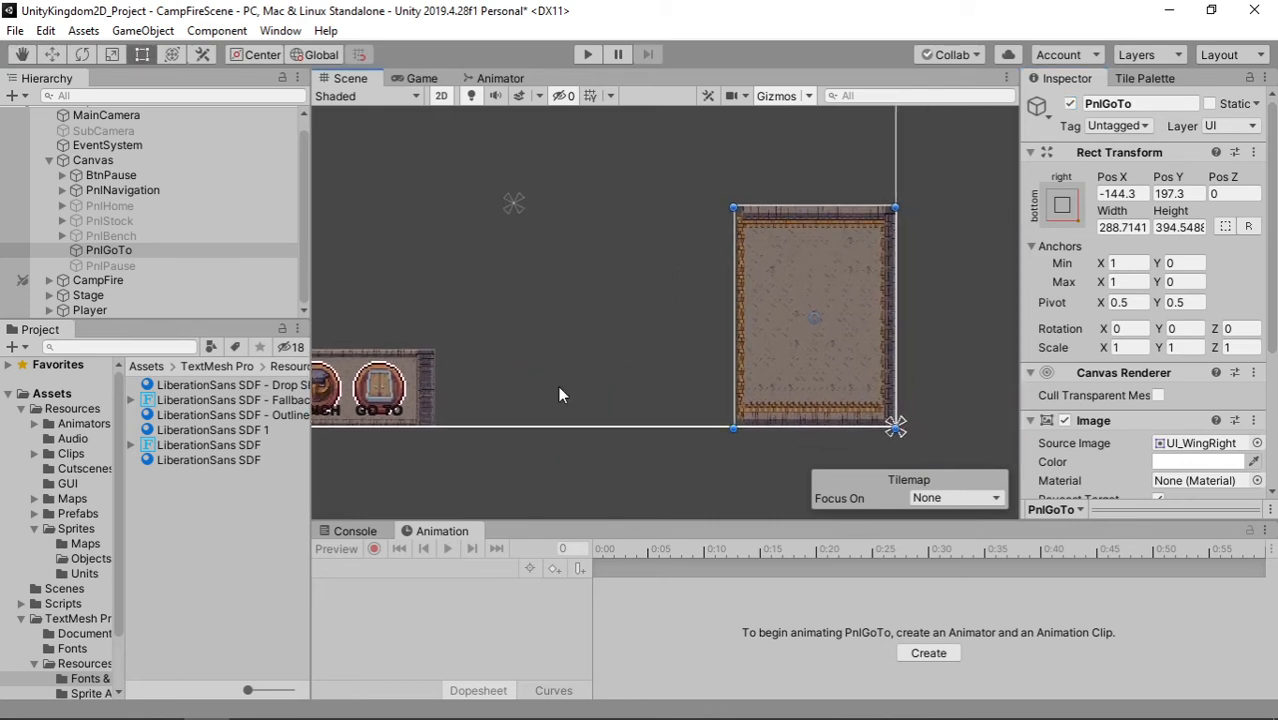
Step: Duplicate BtnHome from PnlNavigation and place the copy directly under Canvas, between PnlGoTo and PnlPause
{"action": "left_click", "coordinate": [62, 190]}
{"action": "left_click", "coordinate": [122, 205]}
{"action": "key", "text": "ctrl+d"}
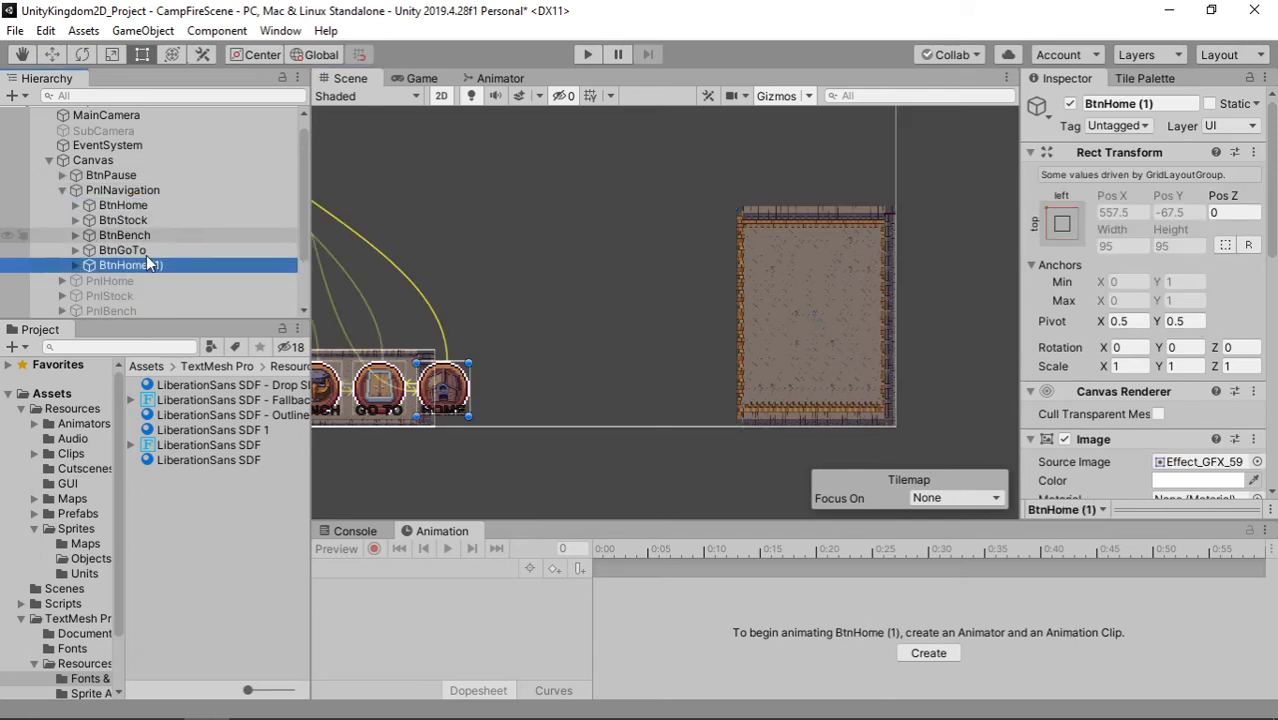
{"action": "left_click_drag", "start_coordinate": [144, 298], "coordinate": [145, 302]}
{"action": "scroll", "coordinate": [245, 275], "scroll_direction": "down", "scroll_amount": 2}
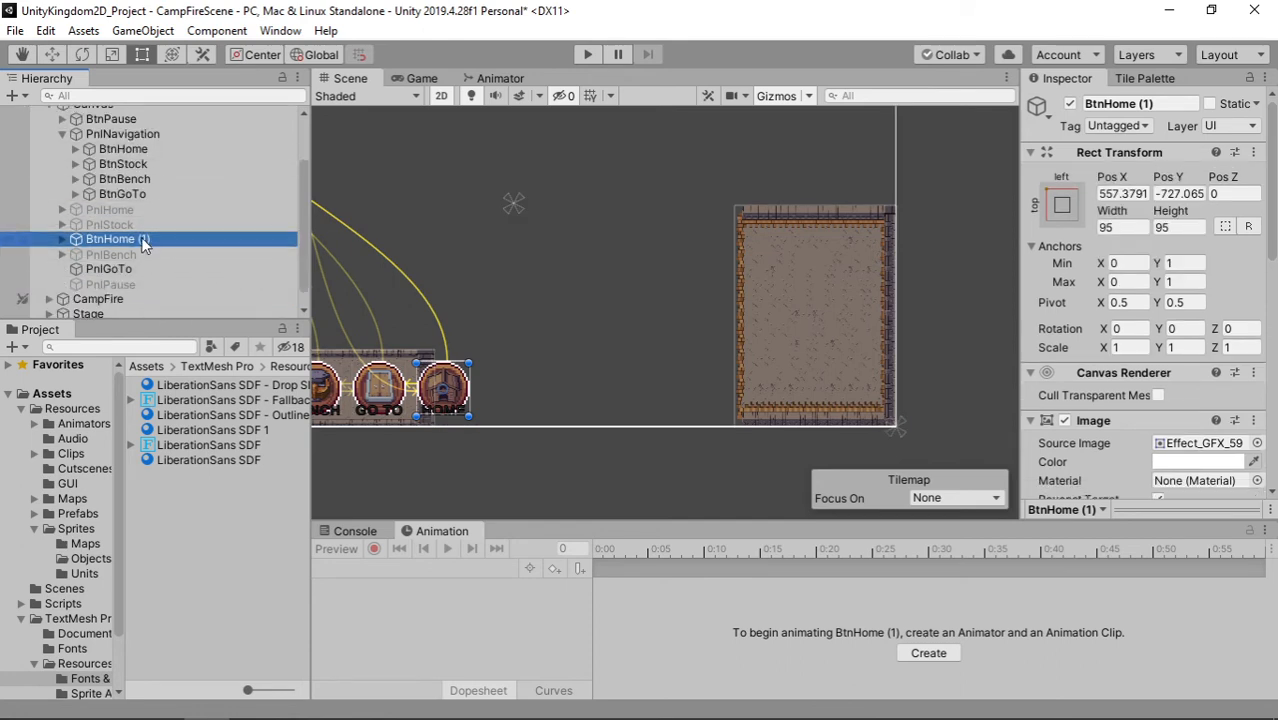
{"action": "left_click_drag", "start_coordinate": [141, 237], "coordinate": [146, 275]}
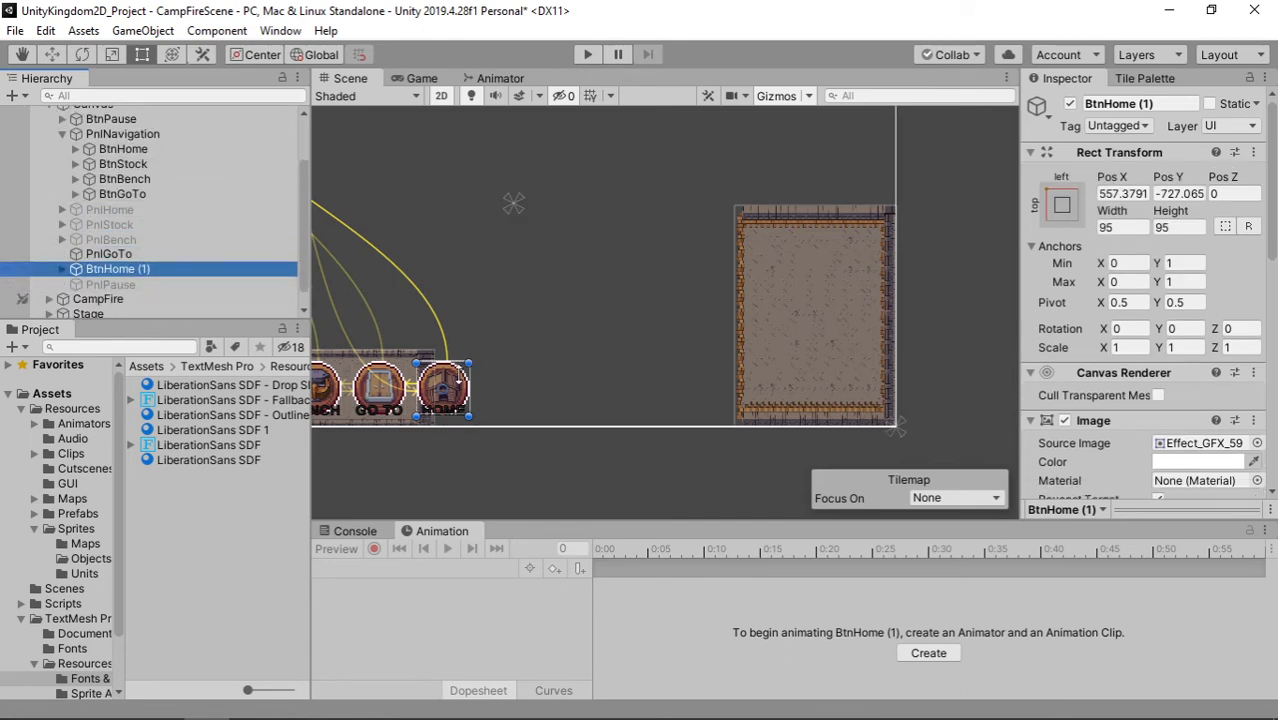
Step: Move the duplicated home button beside the Go To panel, to about X 954, Y -734
{"action": "key", "text": "w"}
{"action": "left_click_drag", "start_coordinate": [455, 378], "coordinate": [673, 390]}
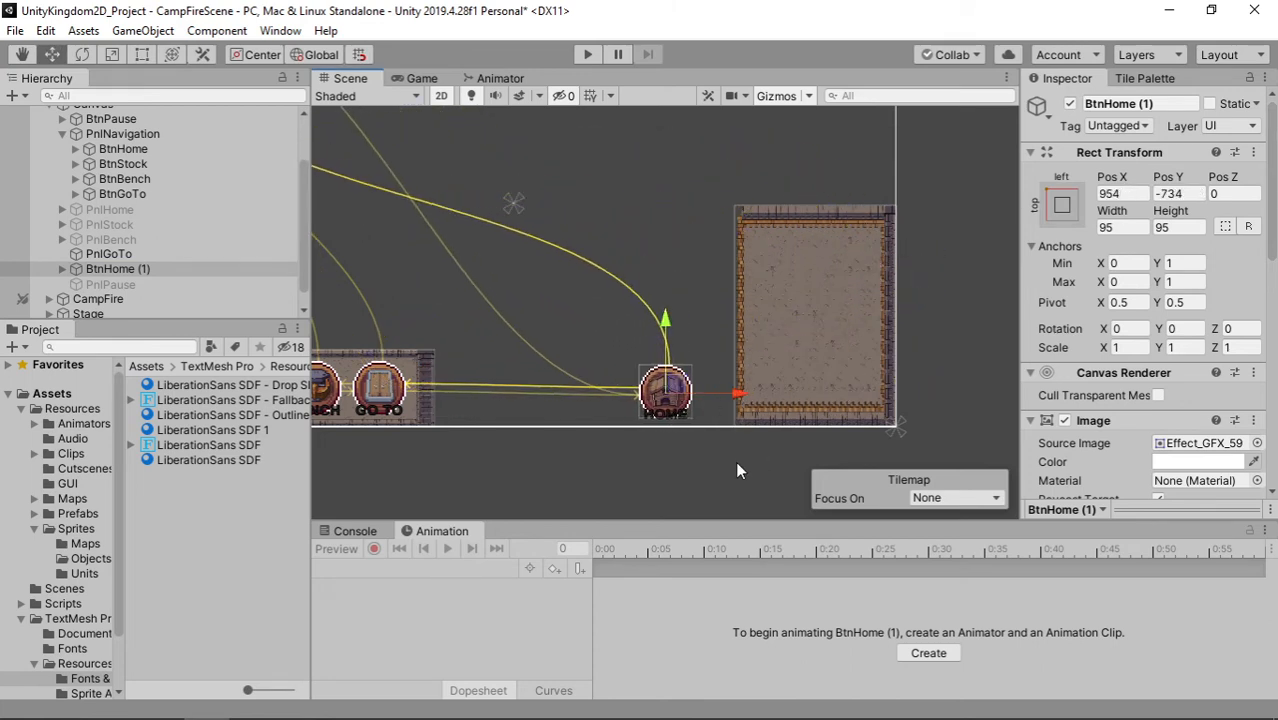
{"action": "scroll", "coordinate": [688, 413], "scroll_direction": "up", "scroll_amount": 5}
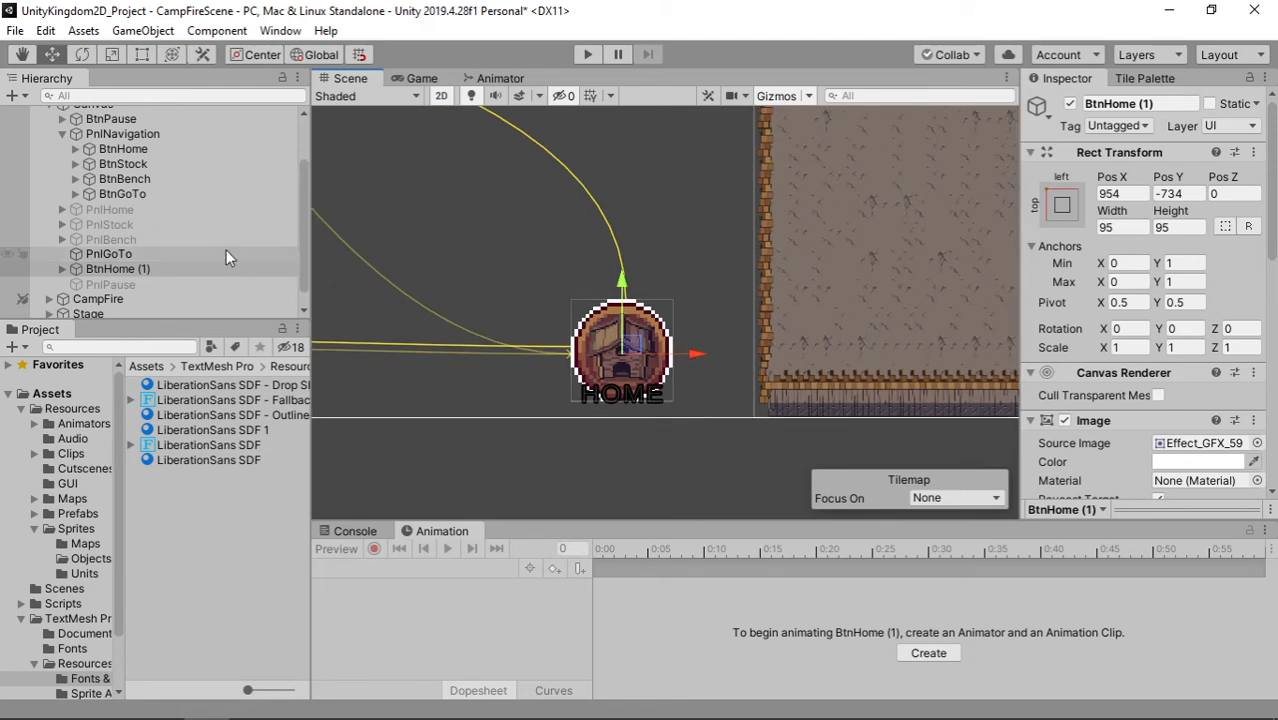
Step: Rename the duplicated button as BtnExit
{"action": "left_click", "coordinate": [106, 275]}
{"action": "key", "text": "F2"}
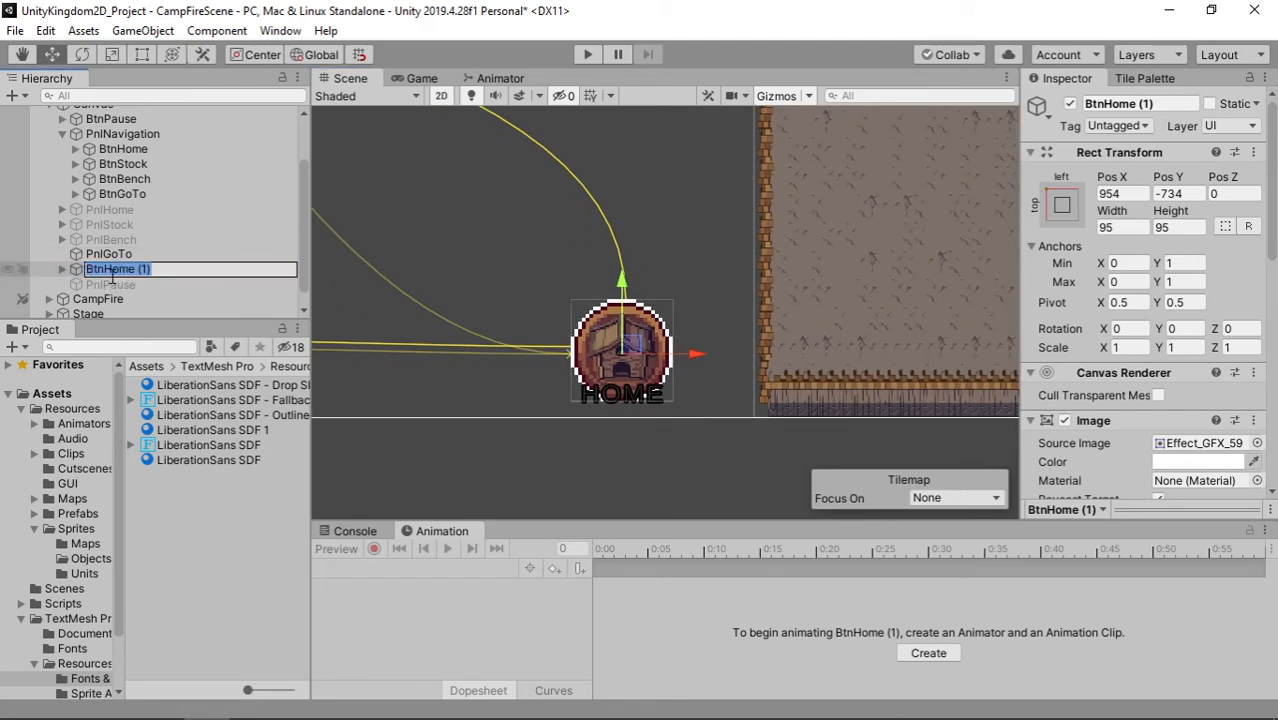
{"action": "key", "text": "Right"}
{"action": "key", "text": "BackSpace"}
{"action": "key", "text": "BackSpace"}
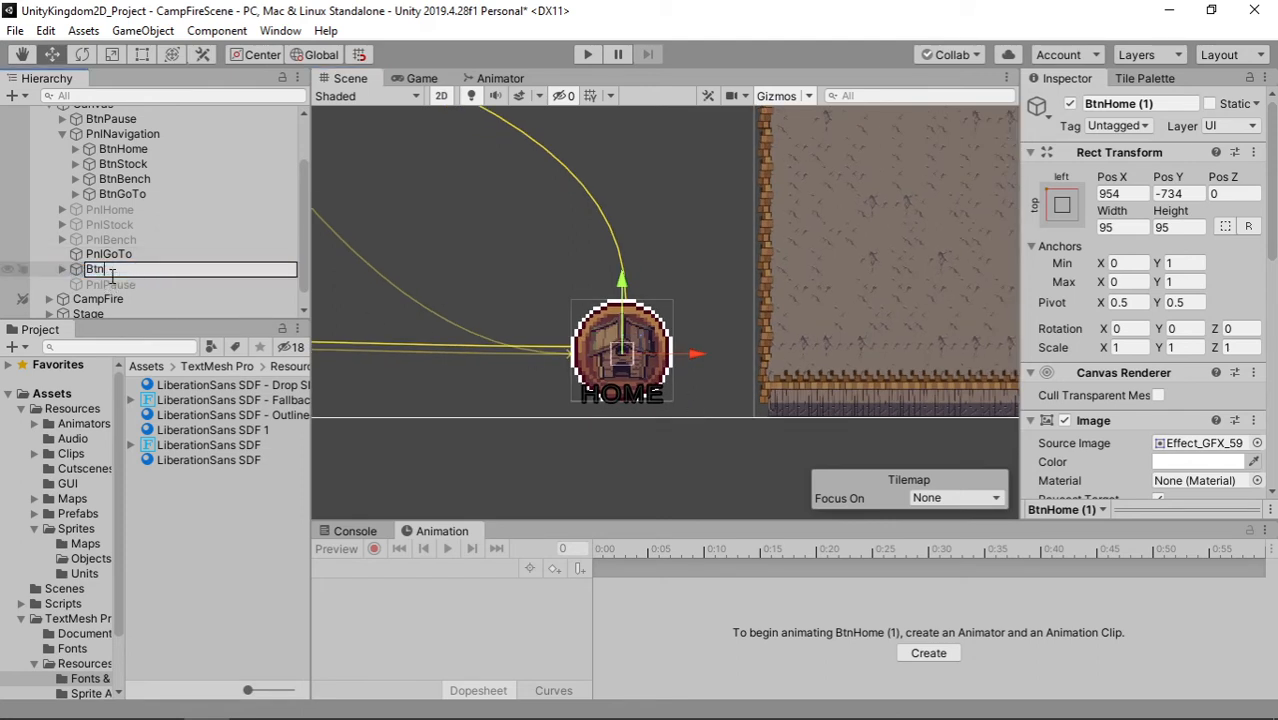
{"action": "type", "text": "Exit"}
{"action": "key", "text": "Return"}
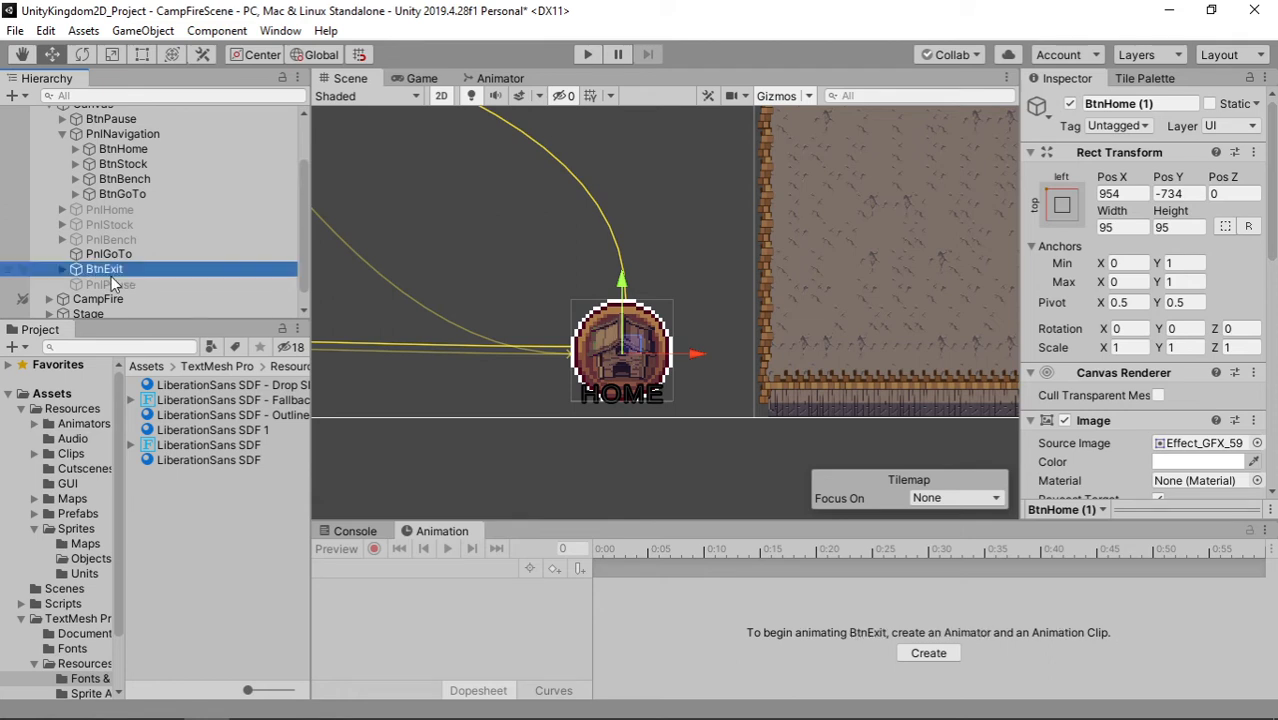
Step: Change the label text of BtnExit to QUIT GAME
{"action": "key", "text": "Right"}
{"action": "left_click", "coordinate": [113, 284]}
{"action": "key", "text": "Down"}
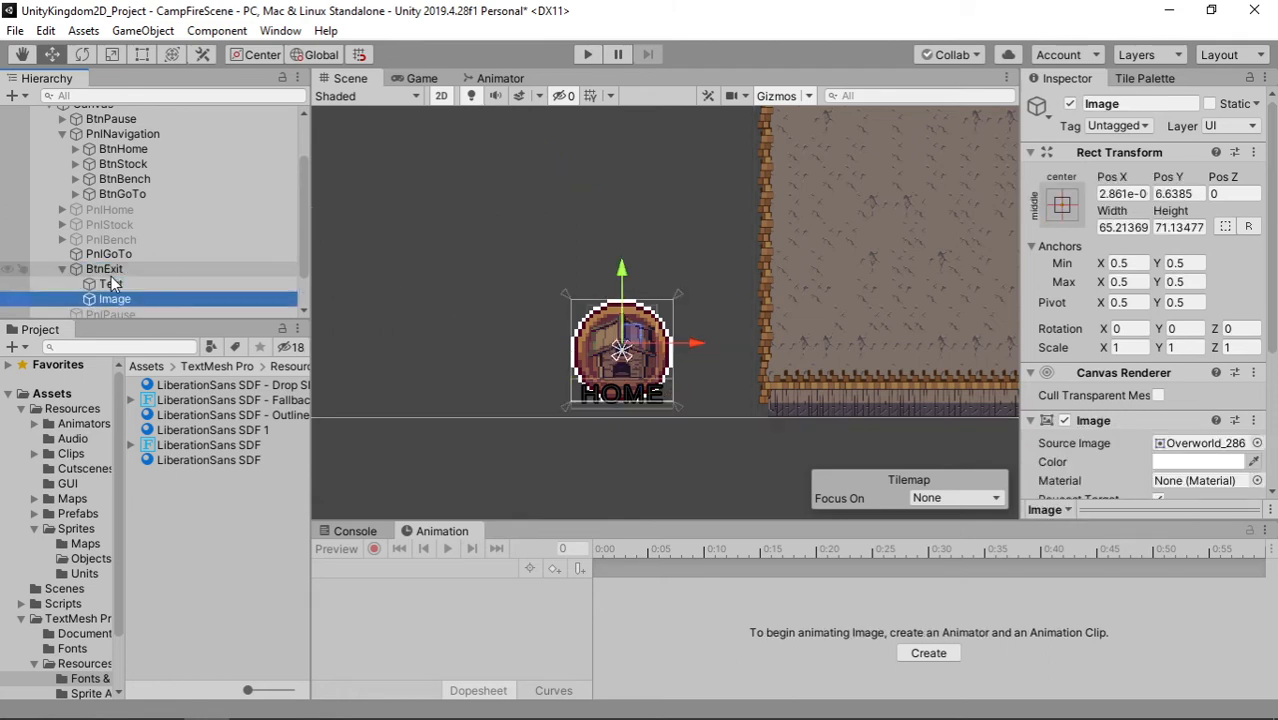
{"action": "left_click", "coordinate": [111, 274]}
{"action": "left_click", "coordinate": [108, 282]}
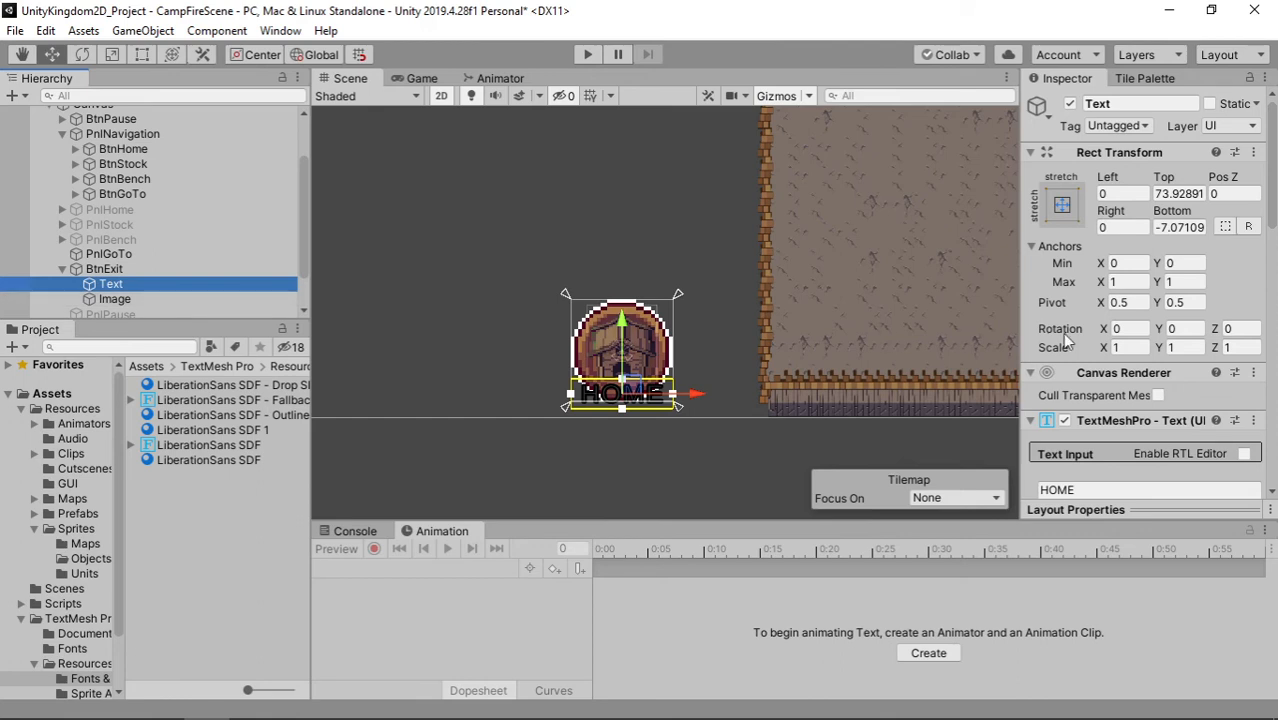
{"action": "scroll", "coordinate": [1062, 332], "scroll_direction": "down", "scroll_amount": 5}
{"action": "left_click", "coordinate": [1092, 151]}
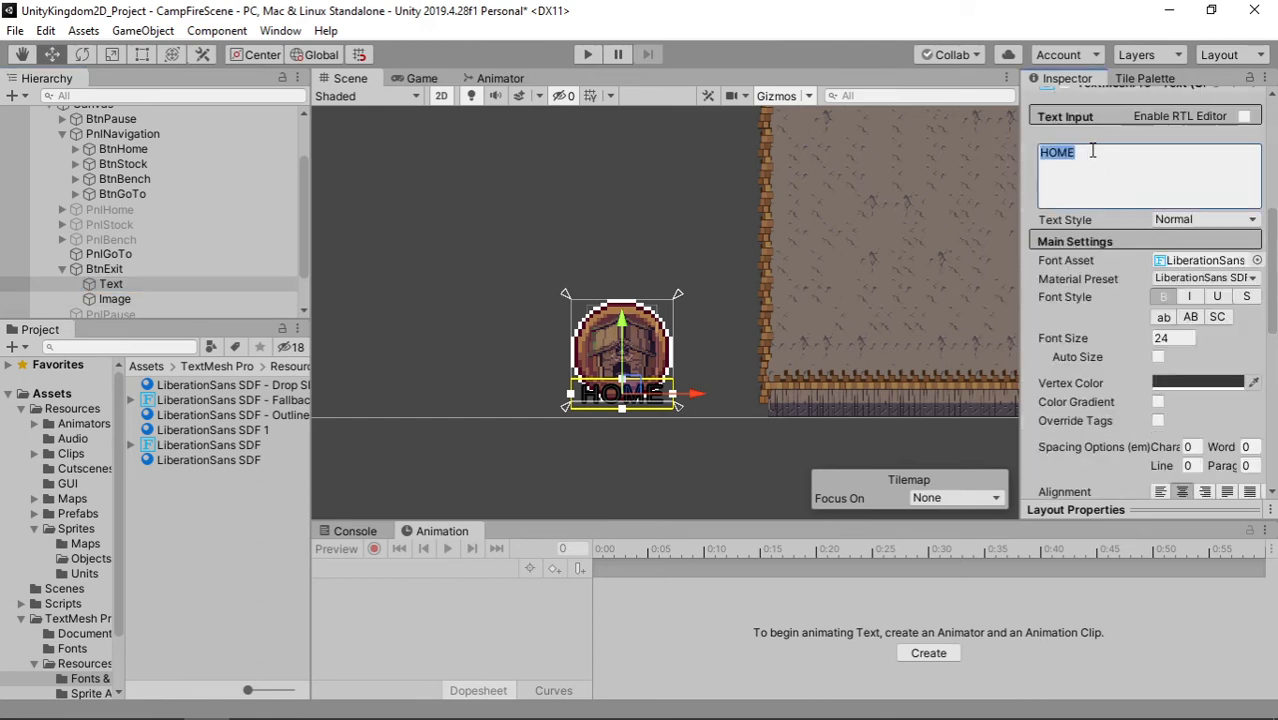
{"action": "type", "text": "QUI"}
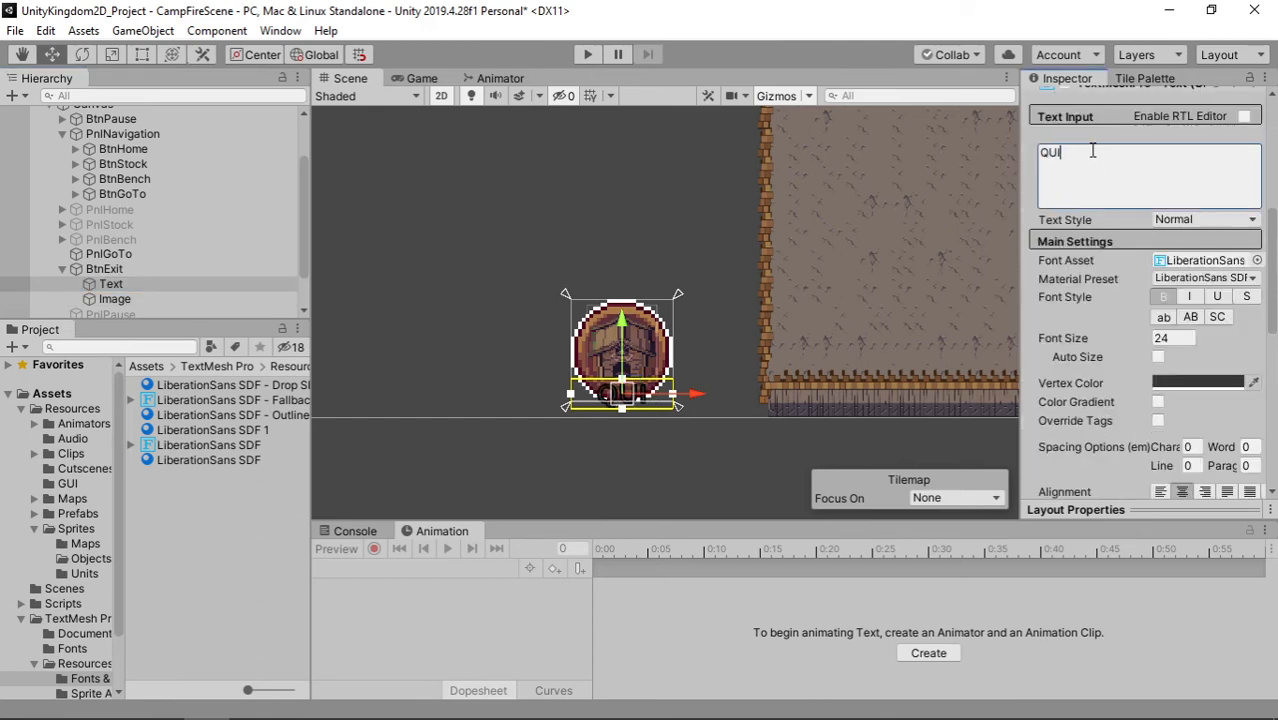
{"action": "type", "text": "T GAME"}
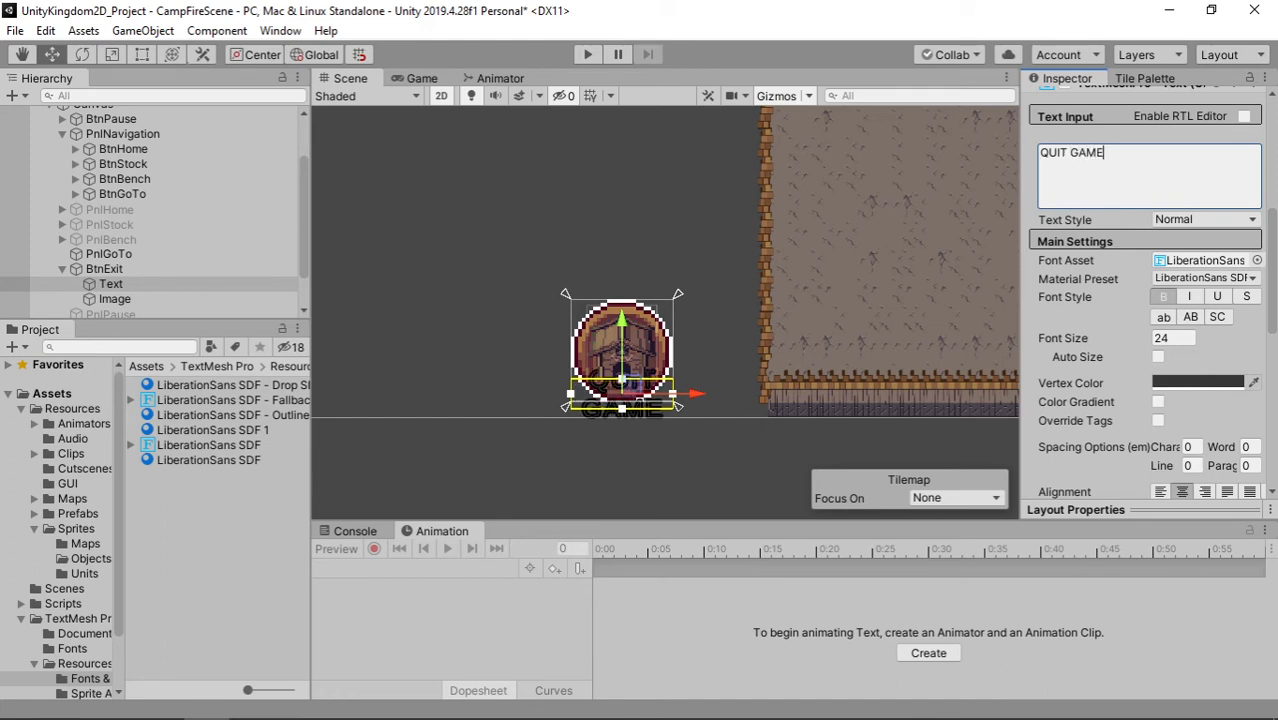
Step: Check the UI_GoTo.png mockup in paint.net, return to Unity and extend BtnExit's label box leftward to fit QUIT GAME on one line
{"action": "key", "text": "alt+Tab"}
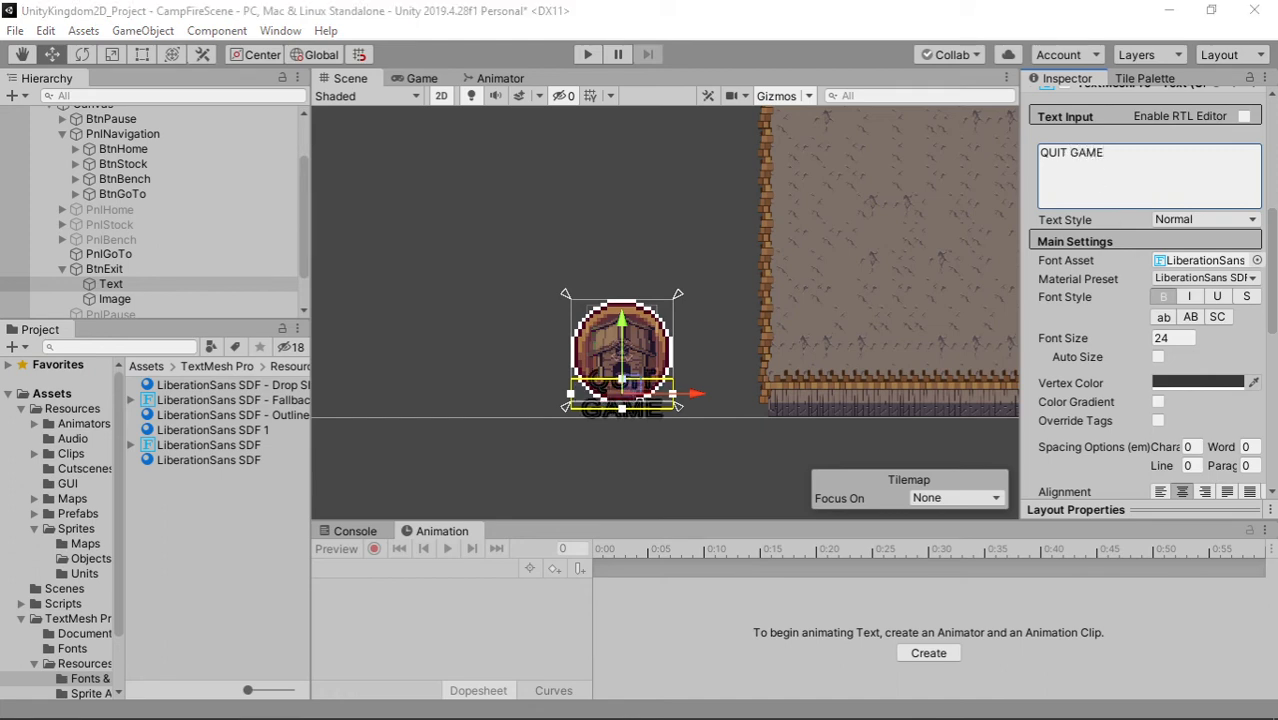
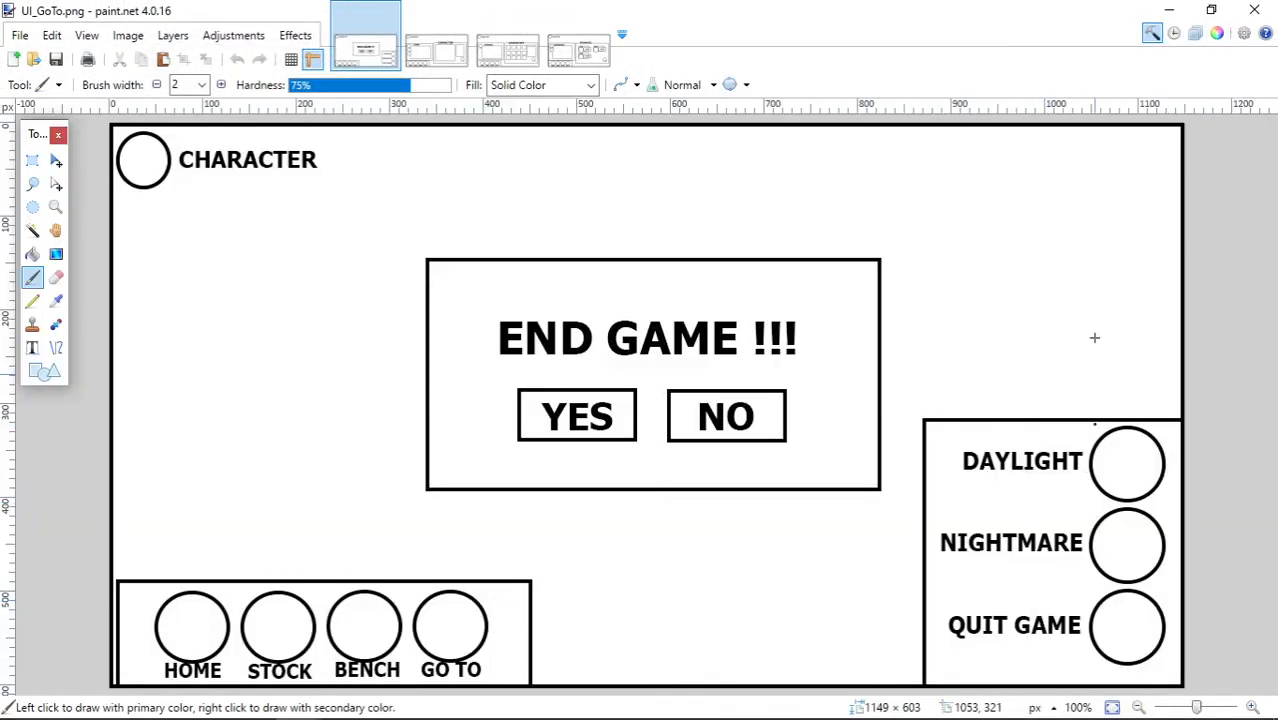
{"action": "left_click", "coordinate": [1168, 10]}
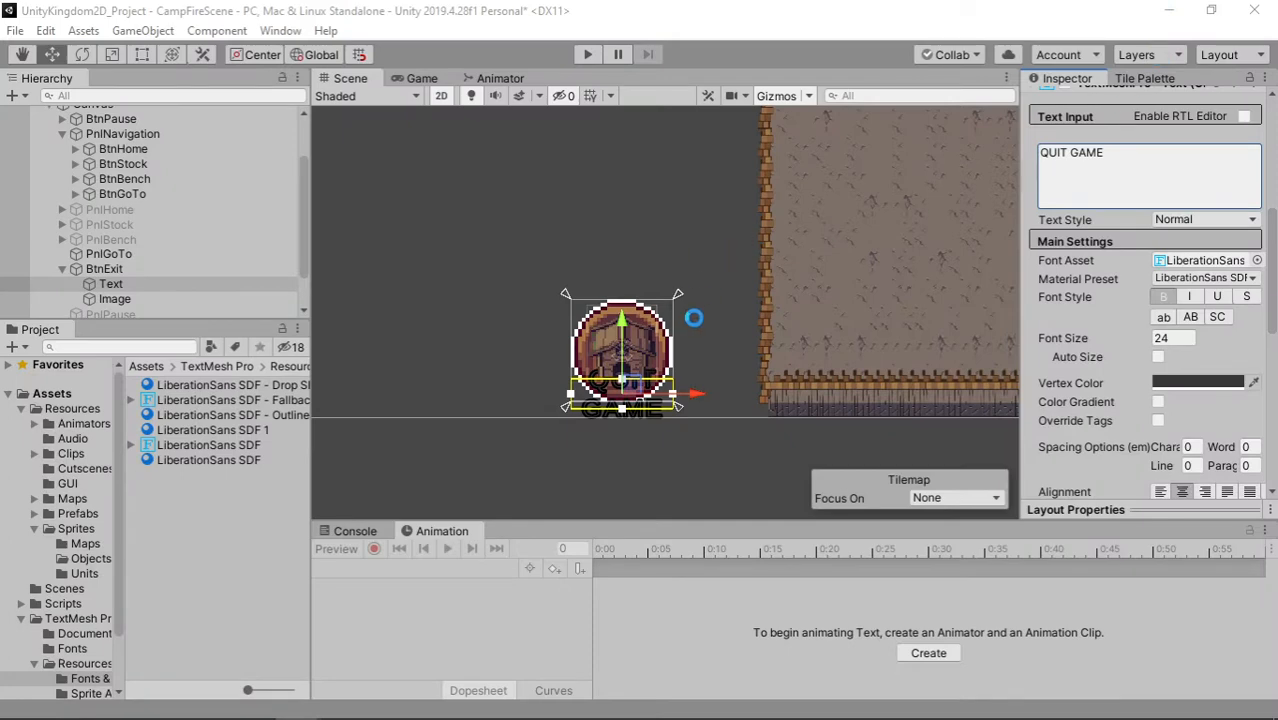
{"action": "scroll", "coordinate": [618, 425], "scroll_direction": "up", "scroll_amount": 3}
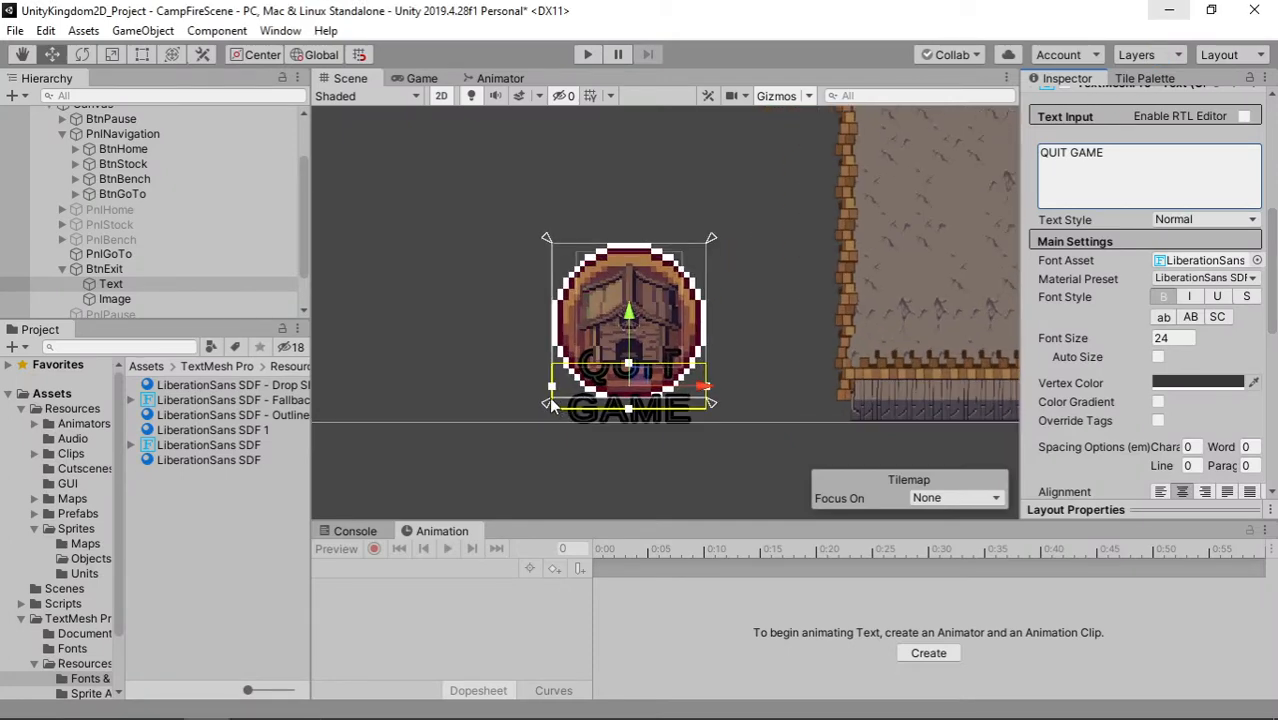
{"action": "key", "text": "t"}
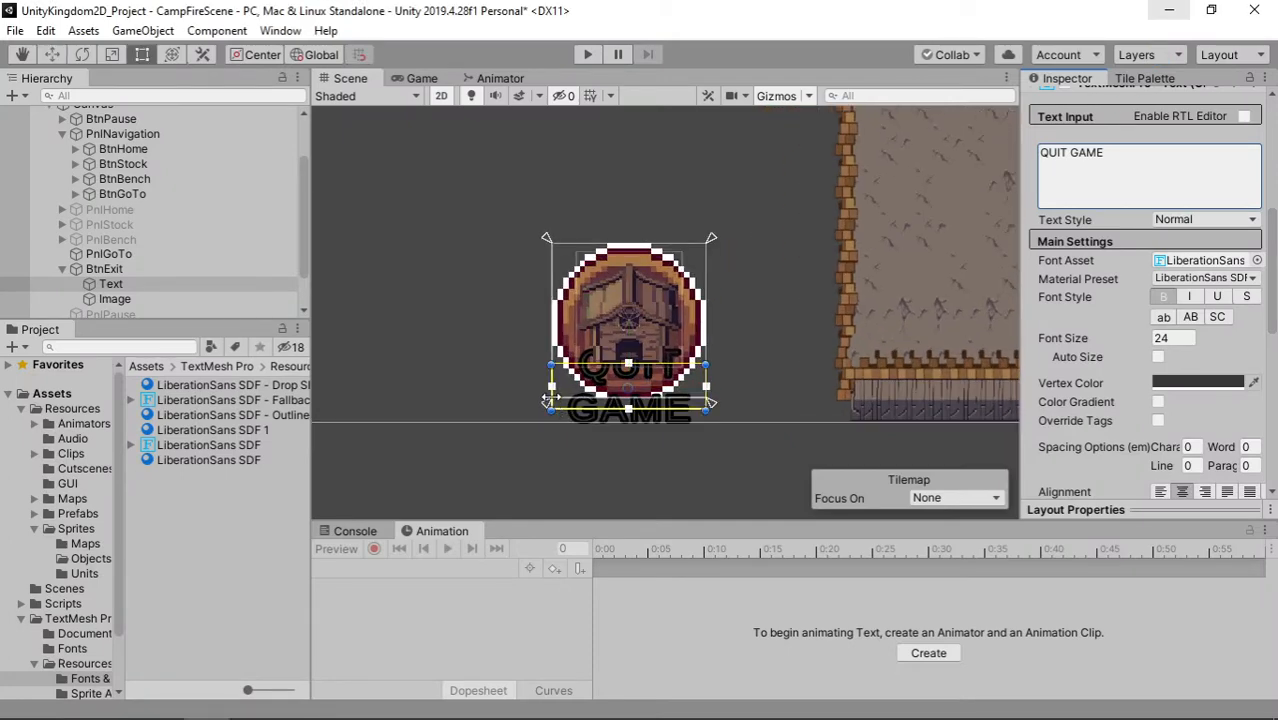
{"action": "left_click_drag", "start_coordinate": [548, 399], "coordinate": [336, 397]}
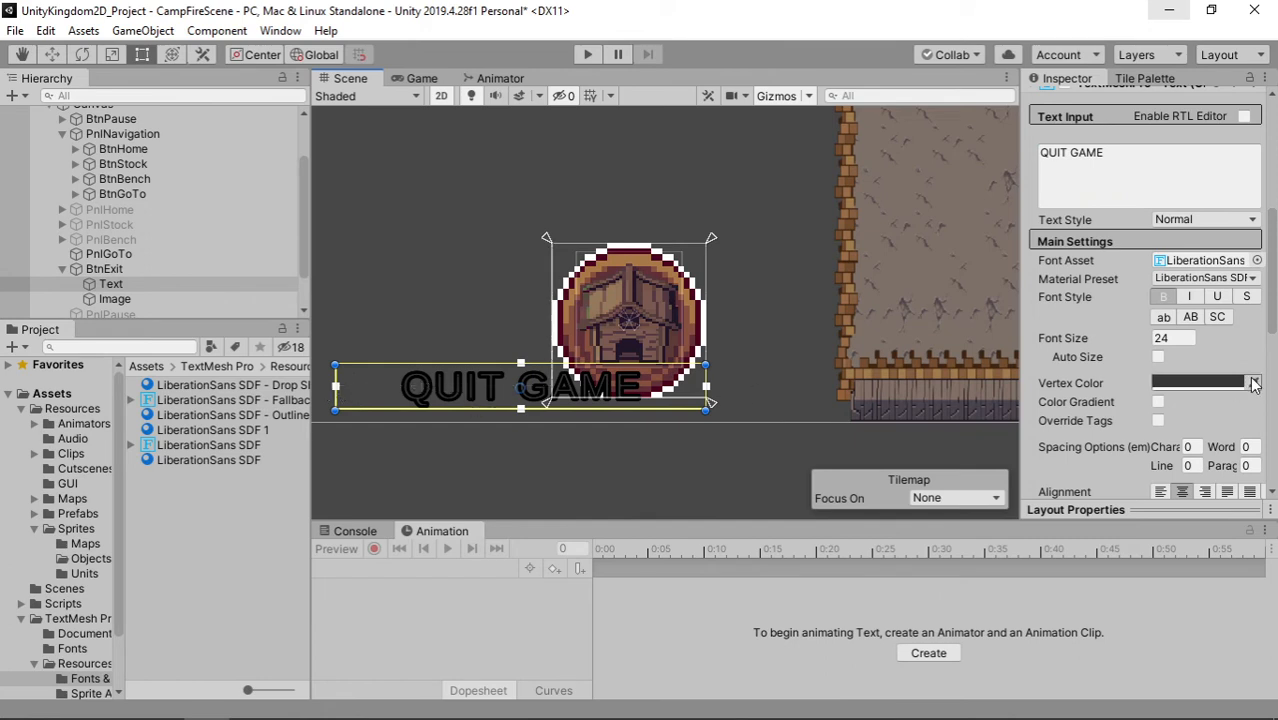
Step: Right-align the QUIT GAME text, end its box near the button's centre, and enlarge the box upward and leftward
{"action": "scroll", "coordinate": [1190, 450], "scroll_direction": "down", "scroll_amount": 5}
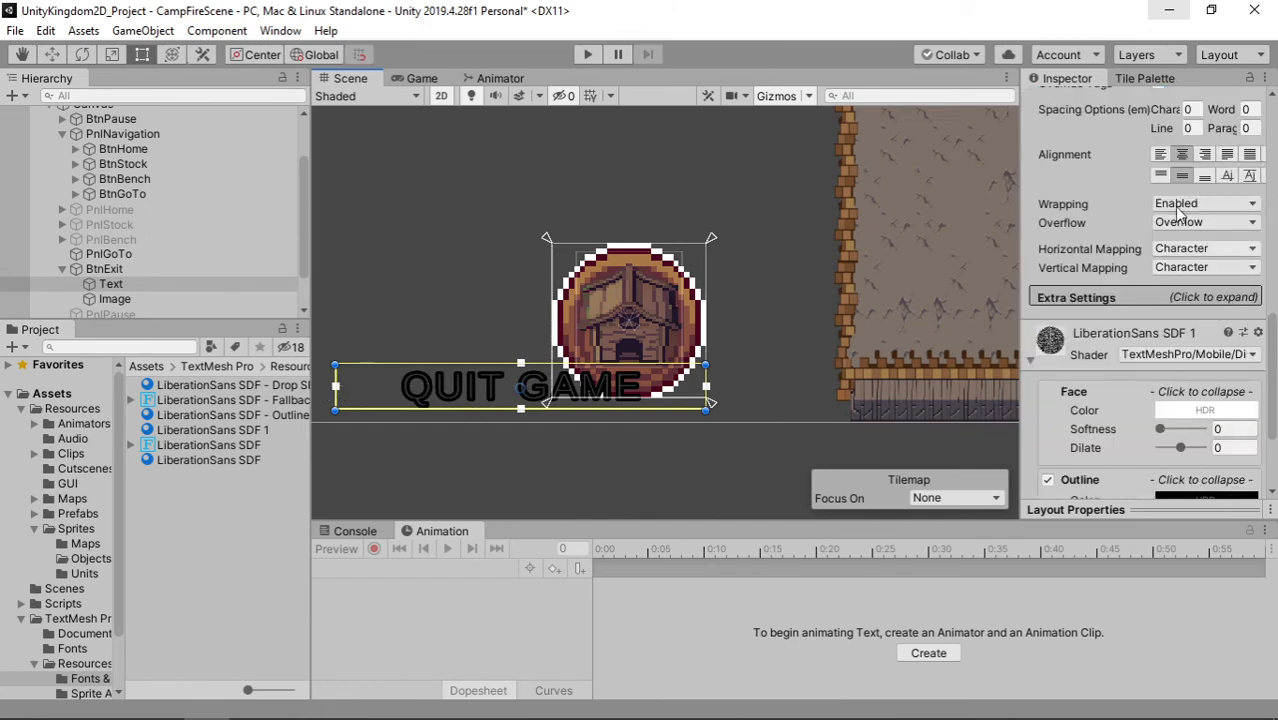
{"action": "left_click", "coordinate": [1205, 154]}
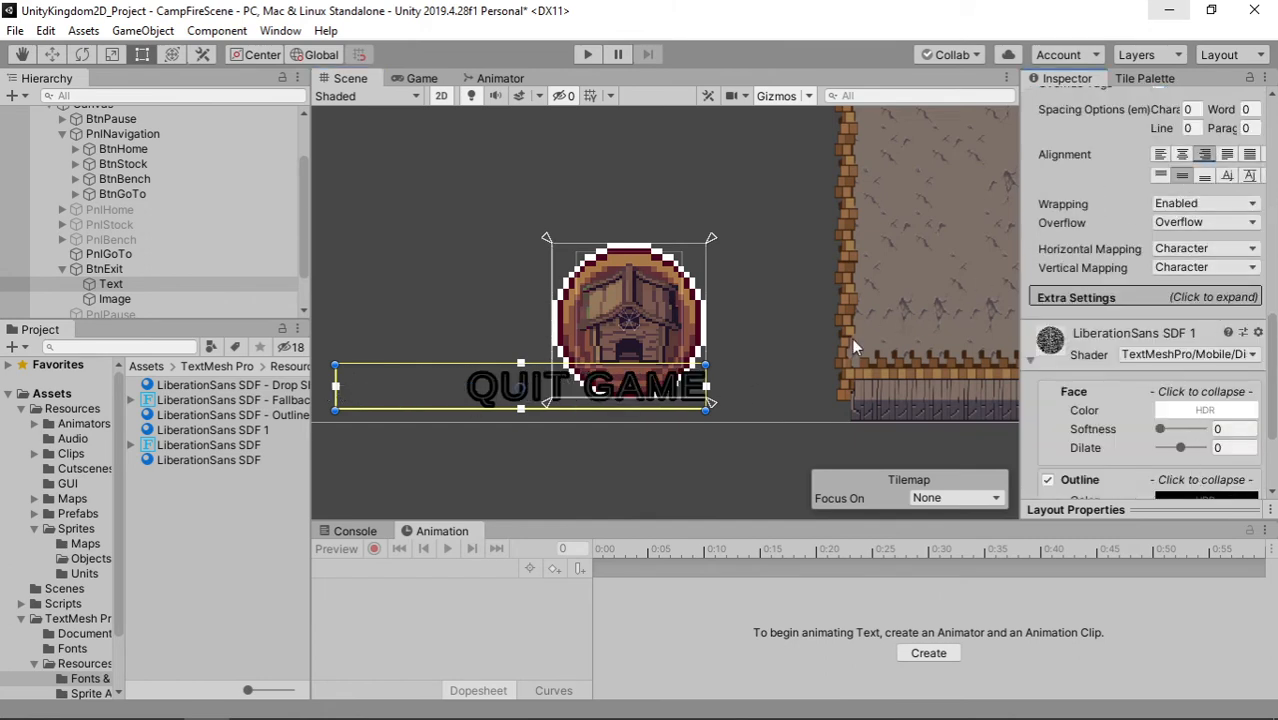
{"action": "left_click_drag", "start_coordinate": [706, 401], "coordinate": [632, 404]}
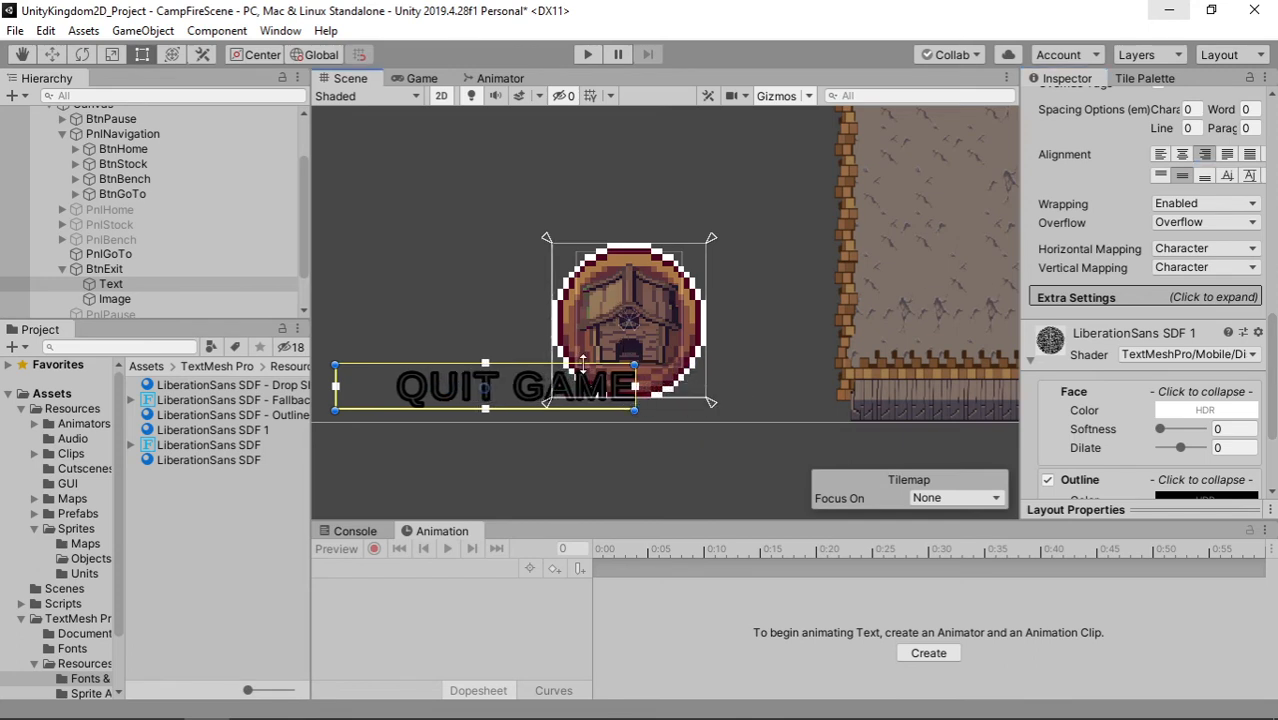
{"action": "left_click_drag", "start_coordinate": [583, 364], "coordinate": [583, 336]}
{"action": "scroll", "coordinate": [793, 309], "scroll_direction": "down", "scroll_amount": 1}
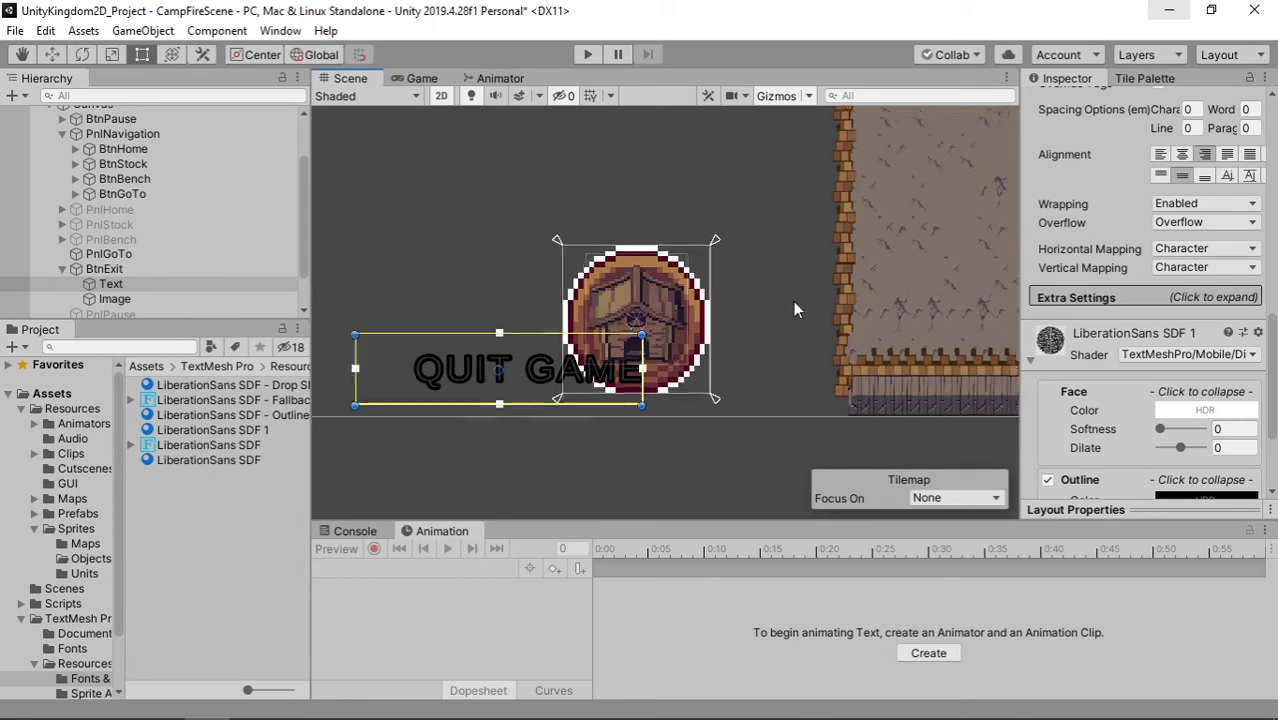
{"action": "scroll", "coordinate": [722, 333], "scroll_direction": "down", "scroll_amount": 2}
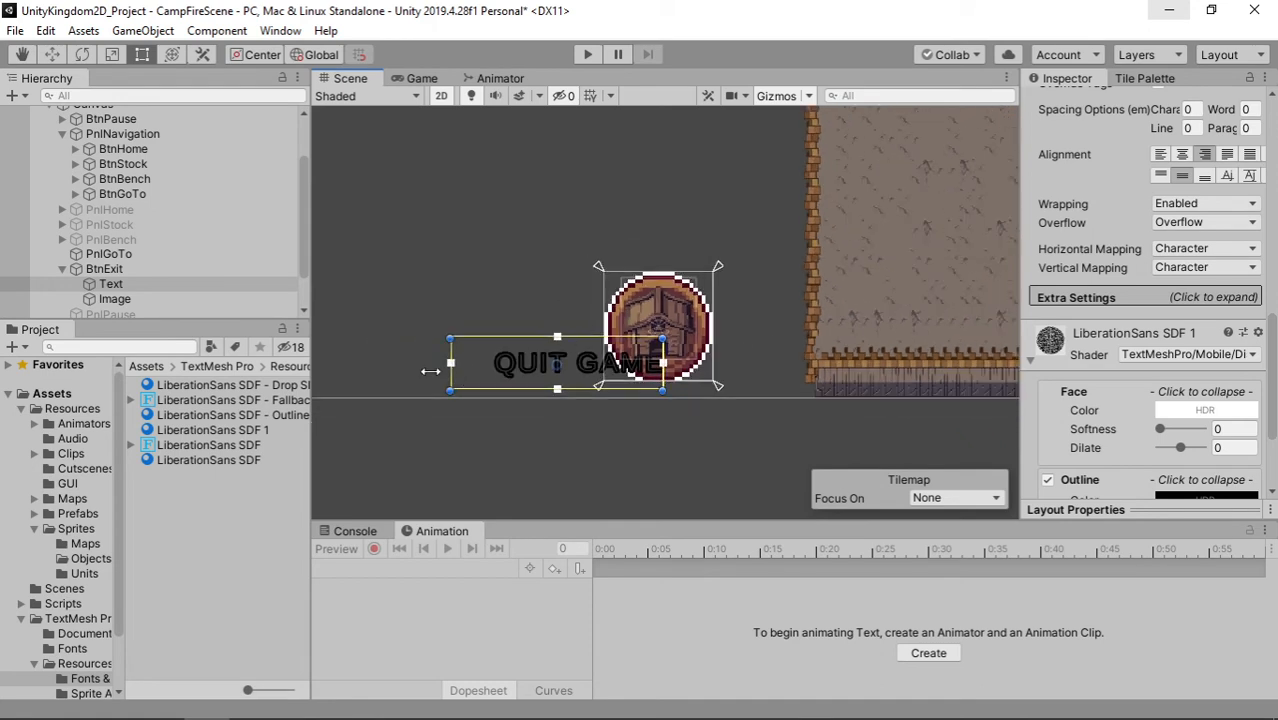
{"action": "left_click_drag", "start_coordinate": [430, 371], "coordinate": [360, 371]}
Step: Set the QUIT GAME label's font size to 32
{"action": "scroll", "coordinate": [1110, 278], "scroll_direction": "up", "scroll_amount": 5}
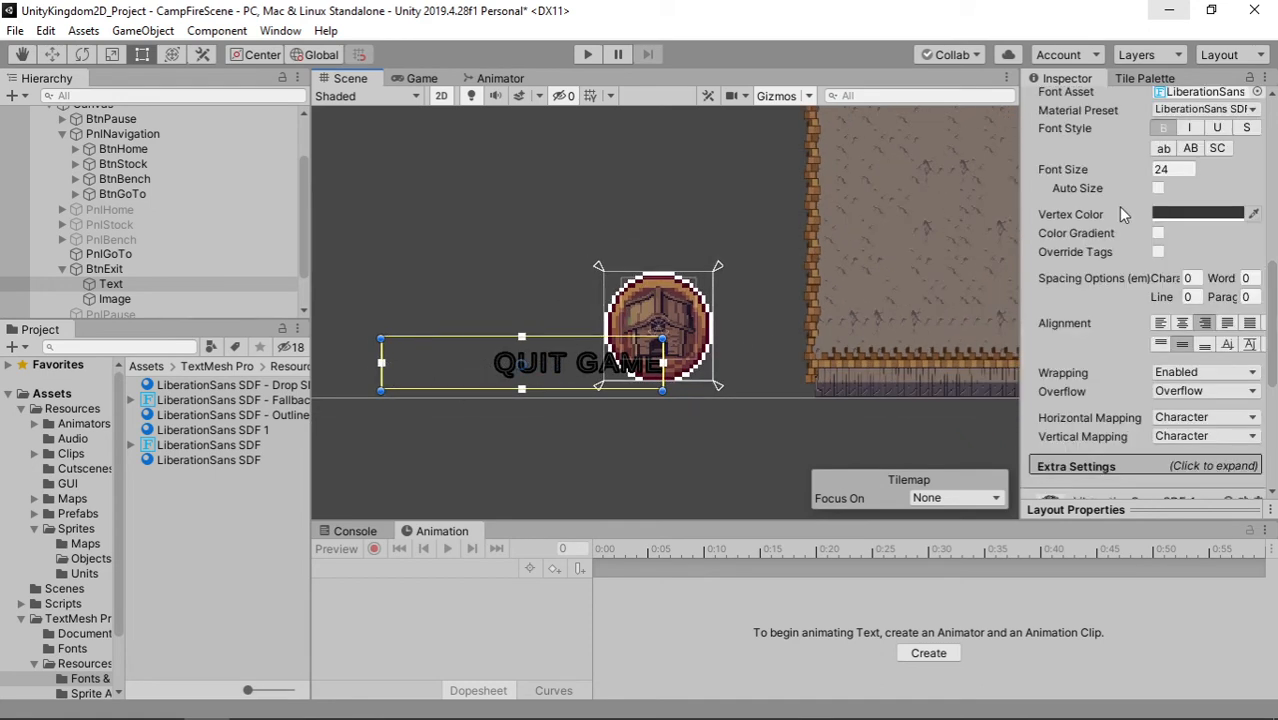
{"action": "left_click", "coordinate": [1180, 337]}
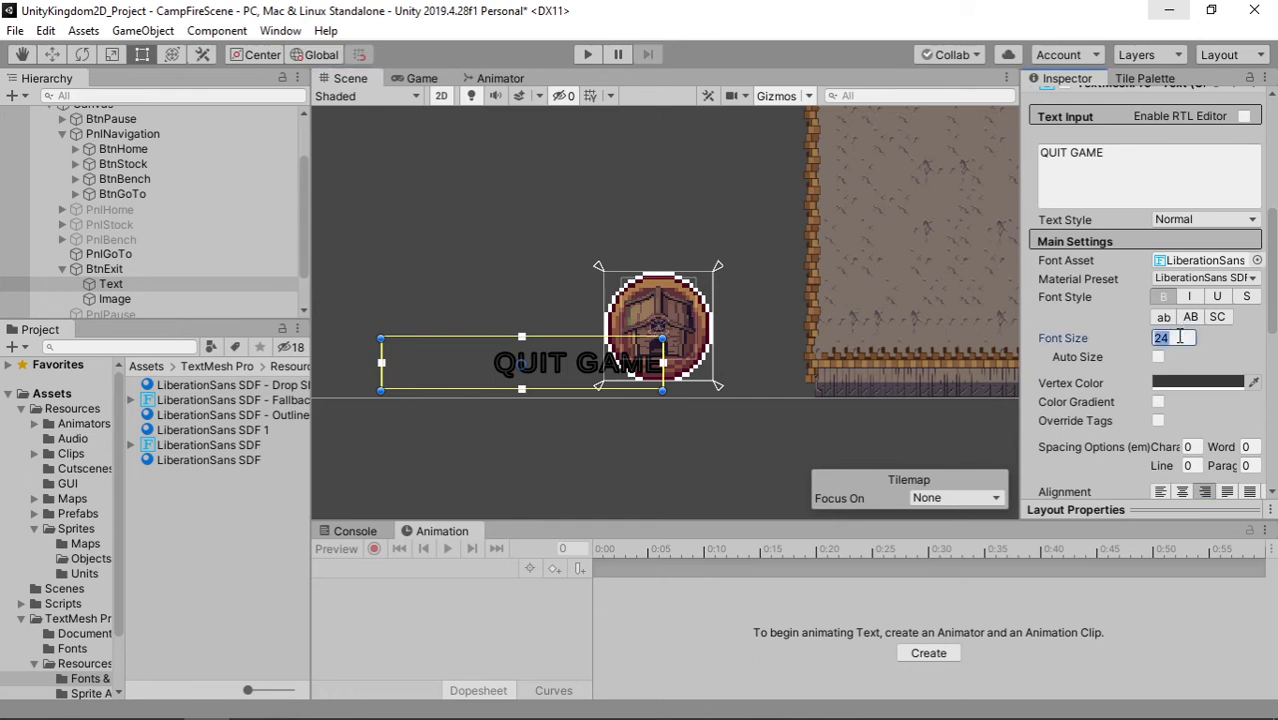
{"action": "type", "text": "32"}
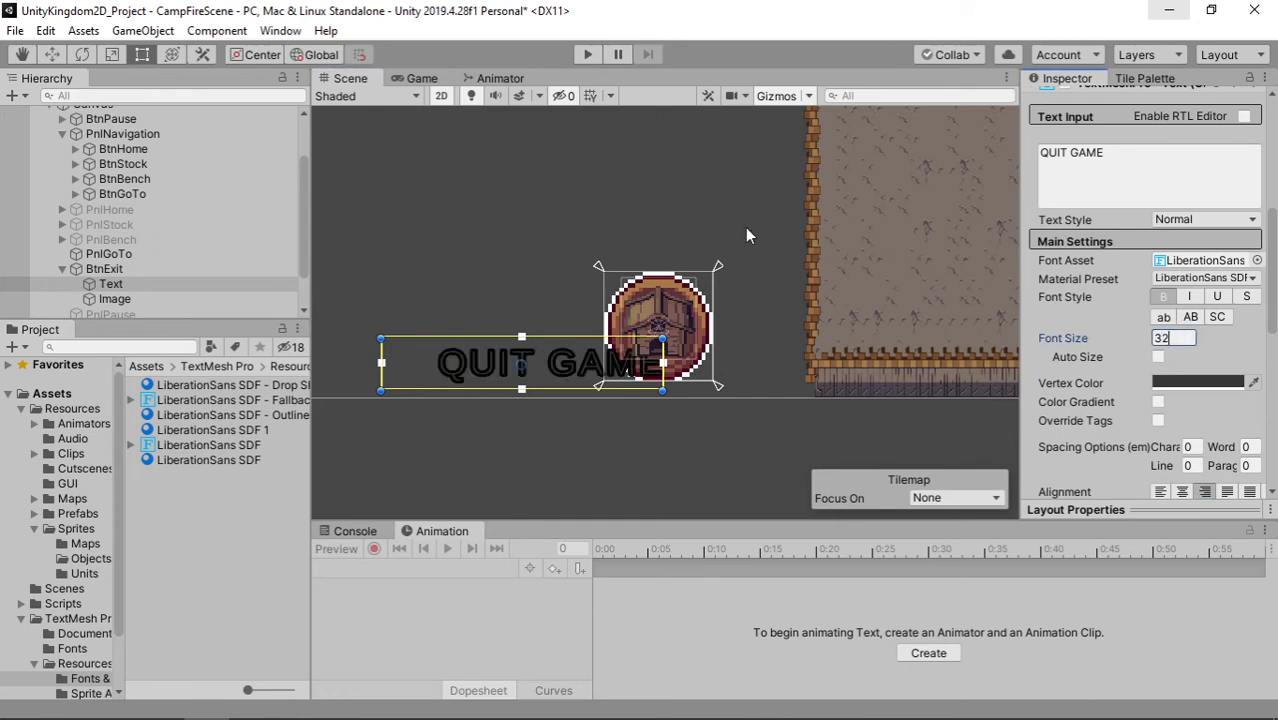
Step: Delete the house icon image from BtnExit and shift the QUIT GAME label slightly up and left
{"action": "left_click", "coordinate": [112, 300]}
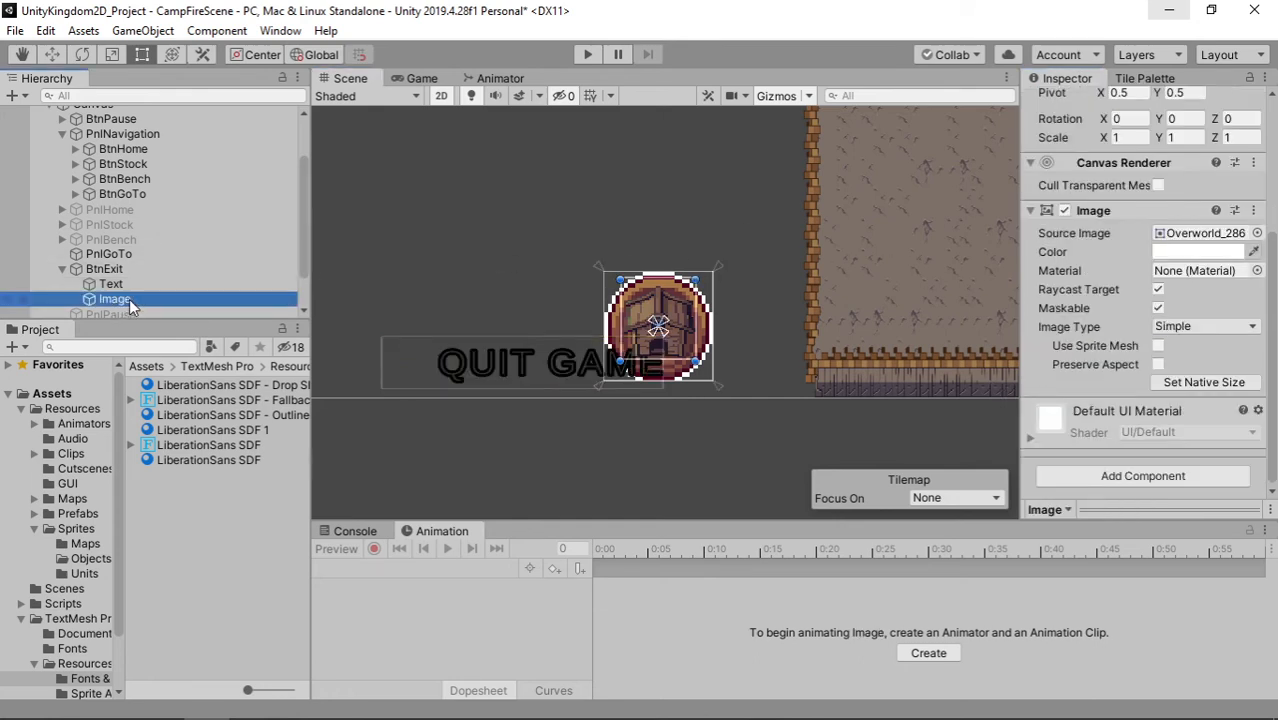
{"action": "key", "text": "Delete"}
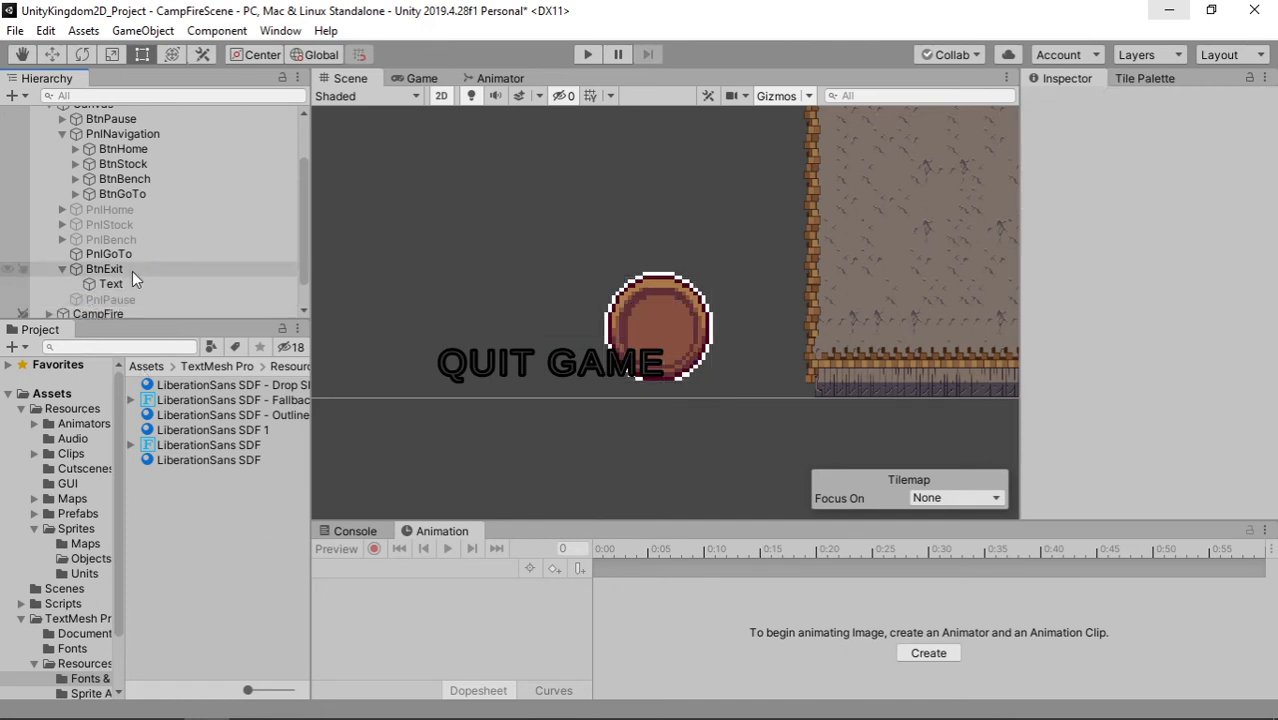
{"action": "left_click", "coordinate": [129, 283]}
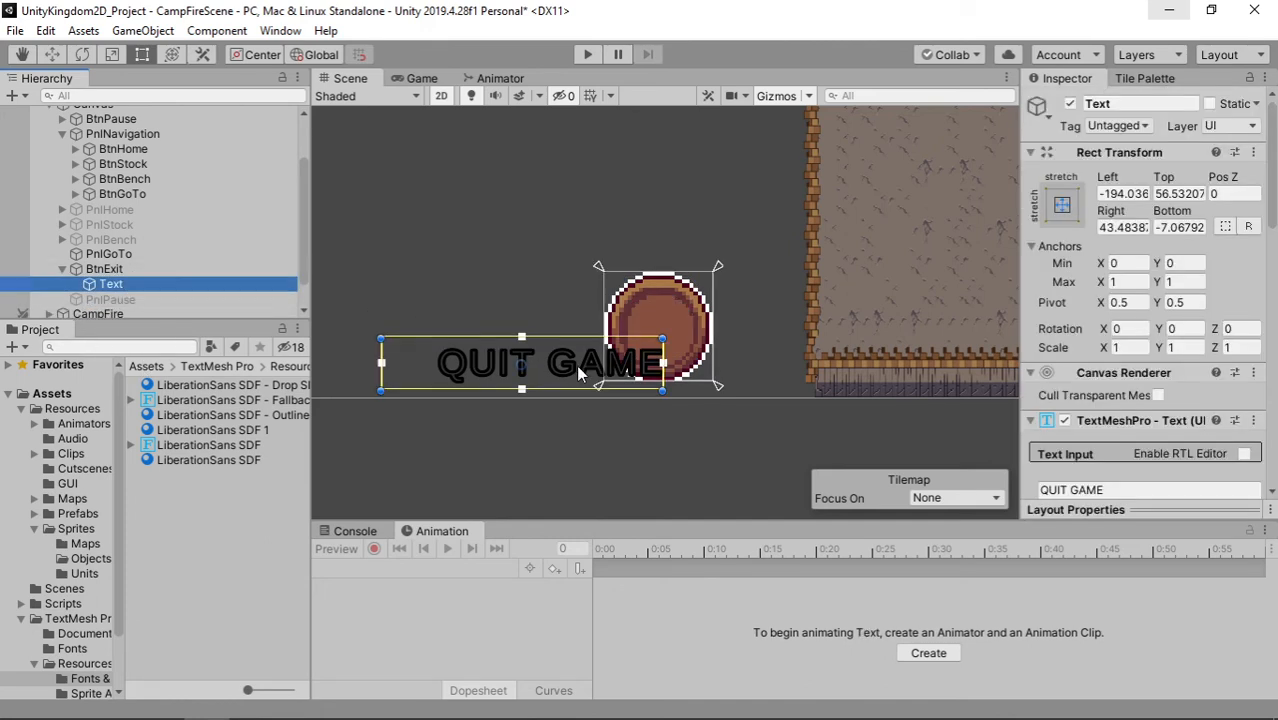
{"action": "left_click_drag", "start_coordinate": [576, 364], "coordinate": [566, 355]}
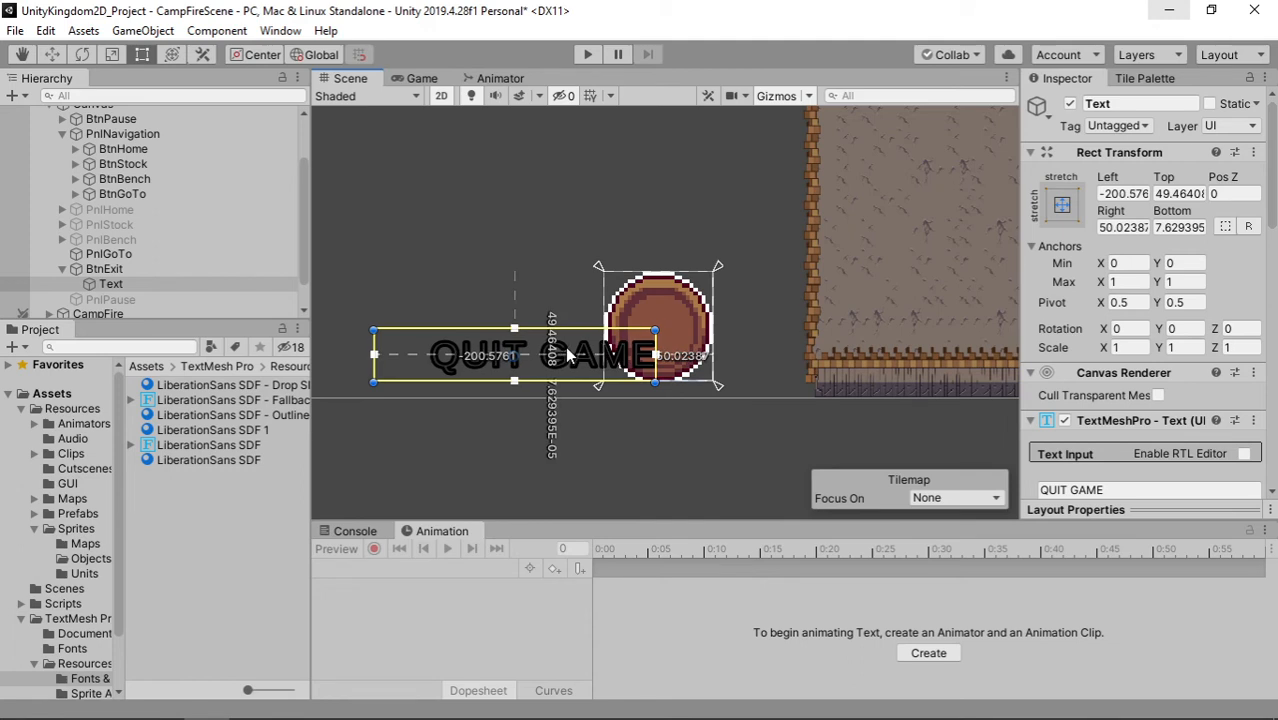
{"action": "left_click", "coordinate": [540, 267]}
Step: Add a Grid Layout Group component to PnlGoTo
{"action": "scroll", "coordinate": [553, 269], "scroll_direction": "down", "scroll_amount": 12}
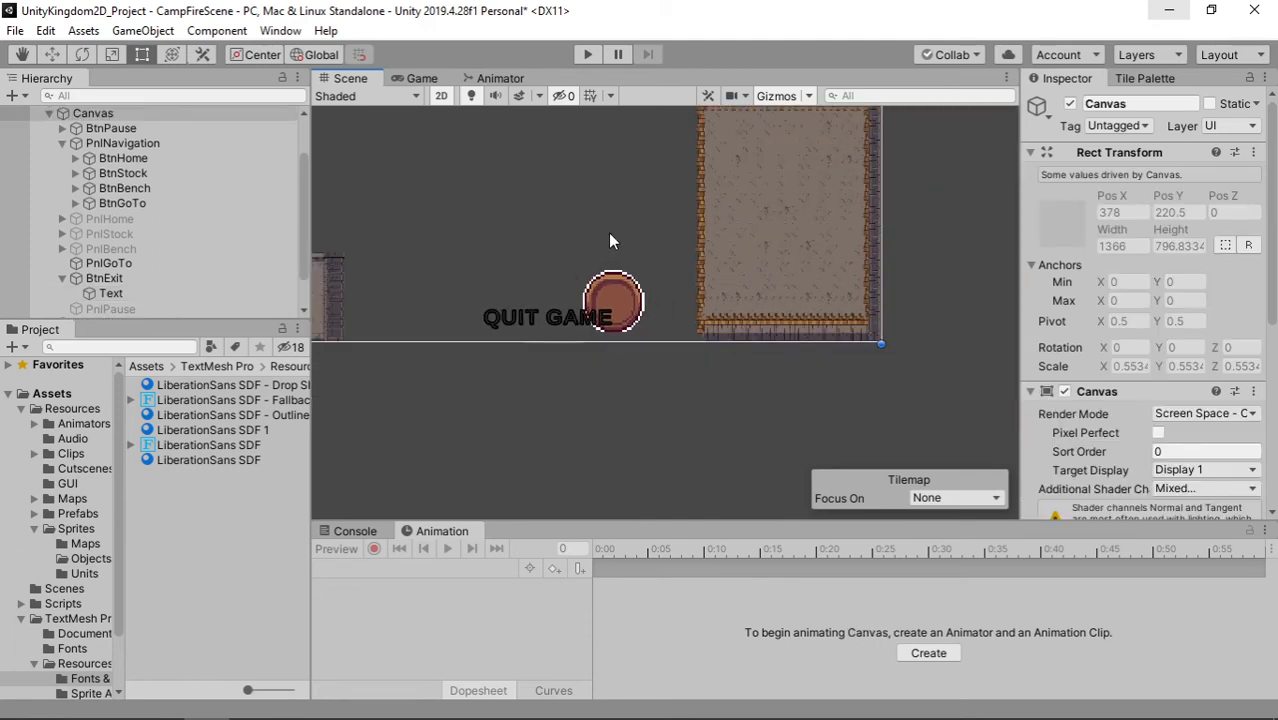
{"action": "scroll", "coordinate": [763, 233], "scroll_direction": "up", "scroll_amount": 1}
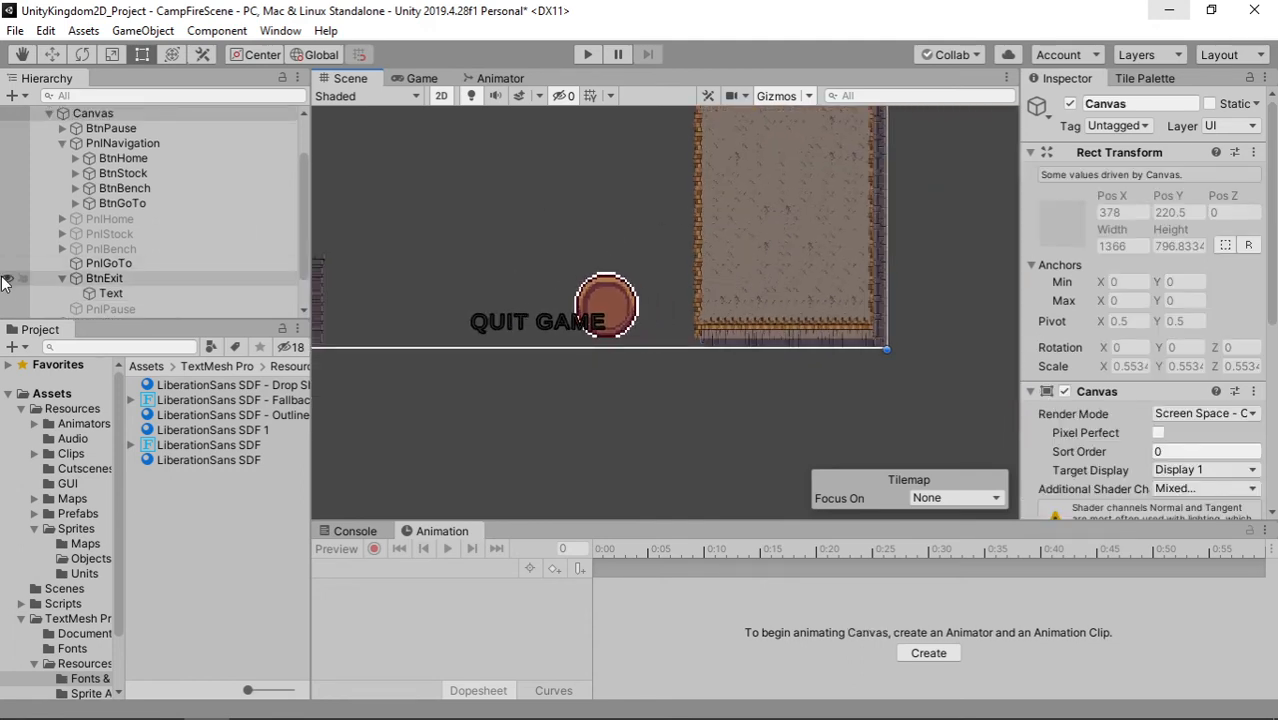
{"action": "left_click", "coordinate": [81, 262]}
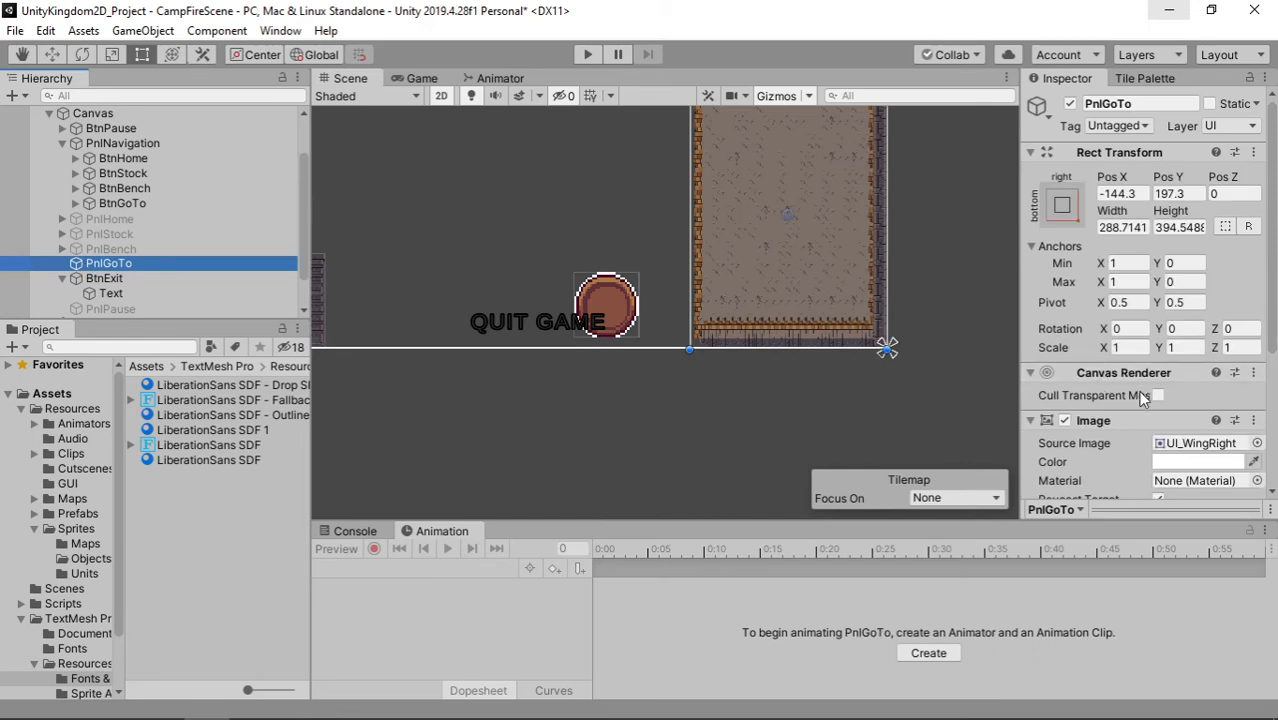
{"action": "scroll", "coordinate": [1110, 385], "scroll_direction": "down", "scroll_amount": 3}
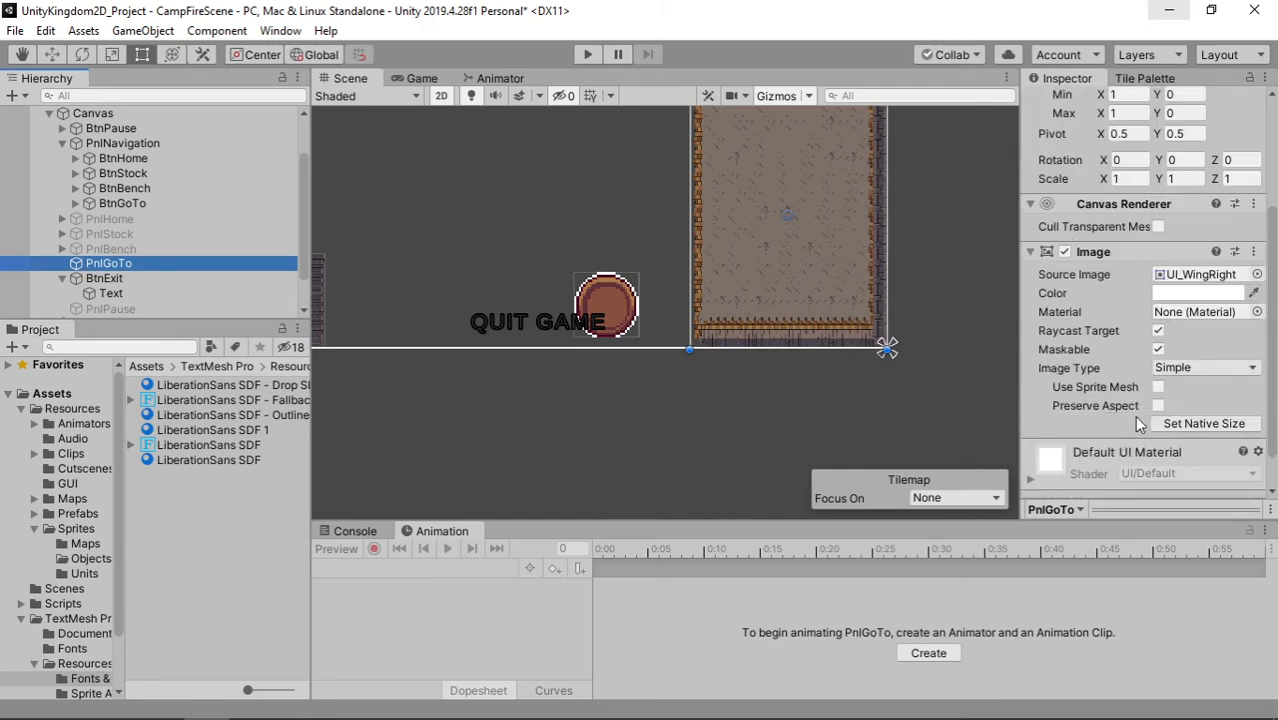
{"action": "scroll", "coordinate": [1150, 440], "scroll_direction": "down", "scroll_amount": 1}
{"action": "left_click", "coordinate": [1125, 472]}
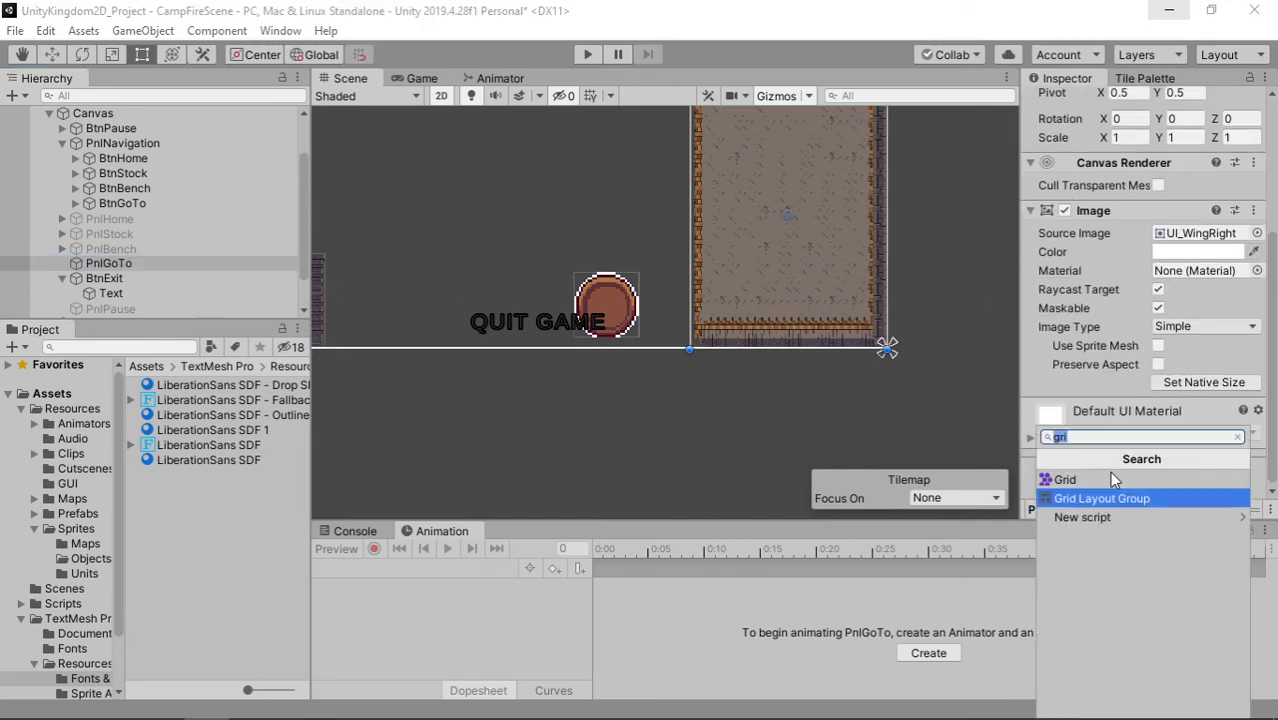
{"action": "left_click", "coordinate": [1105, 496]}
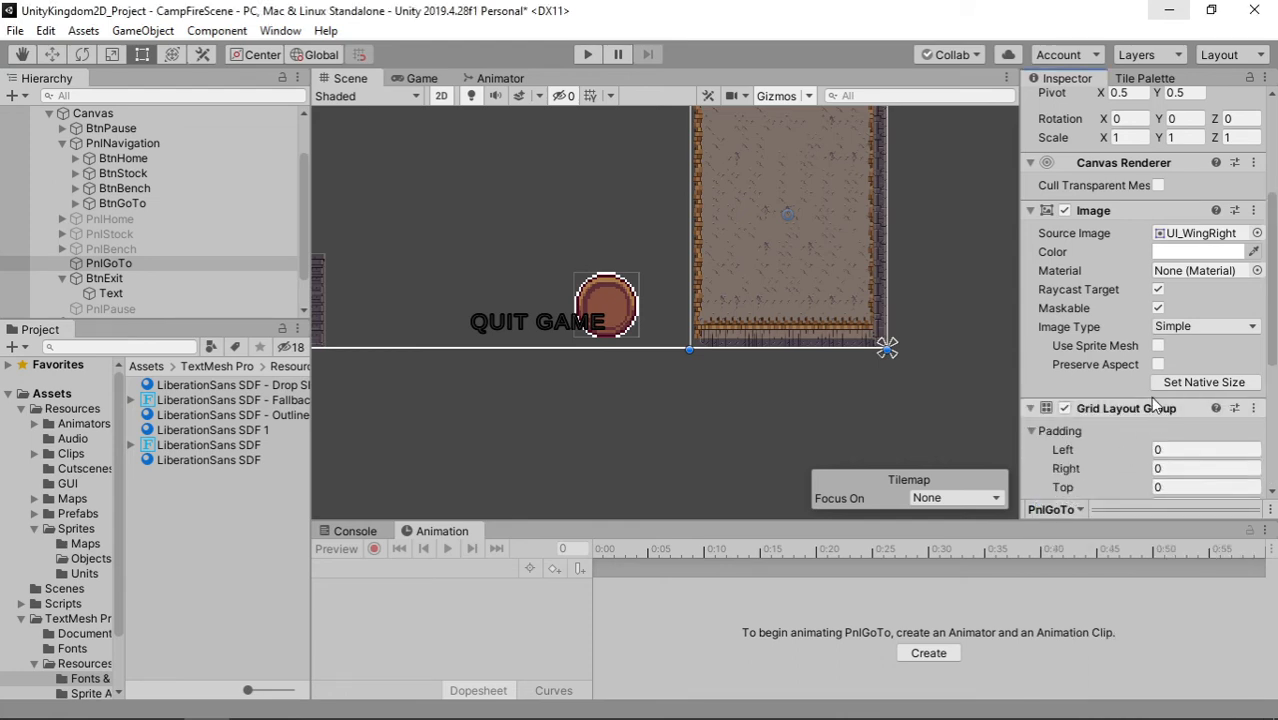
{"action": "scroll", "coordinate": [1150, 410], "scroll_direction": "down", "scroll_amount": 5}
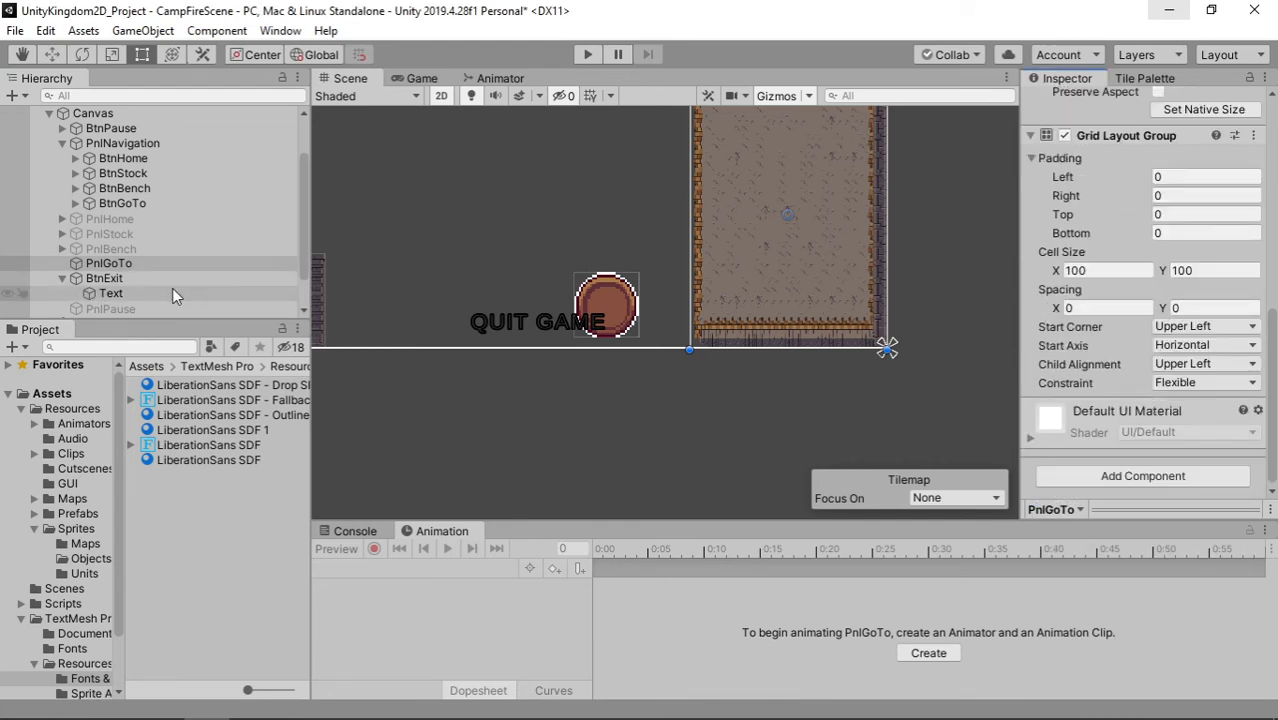
Step: Make BtnExit a child of PnlGoTo in the hierarchy
{"action": "left_click", "coordinate": [618, 305]}
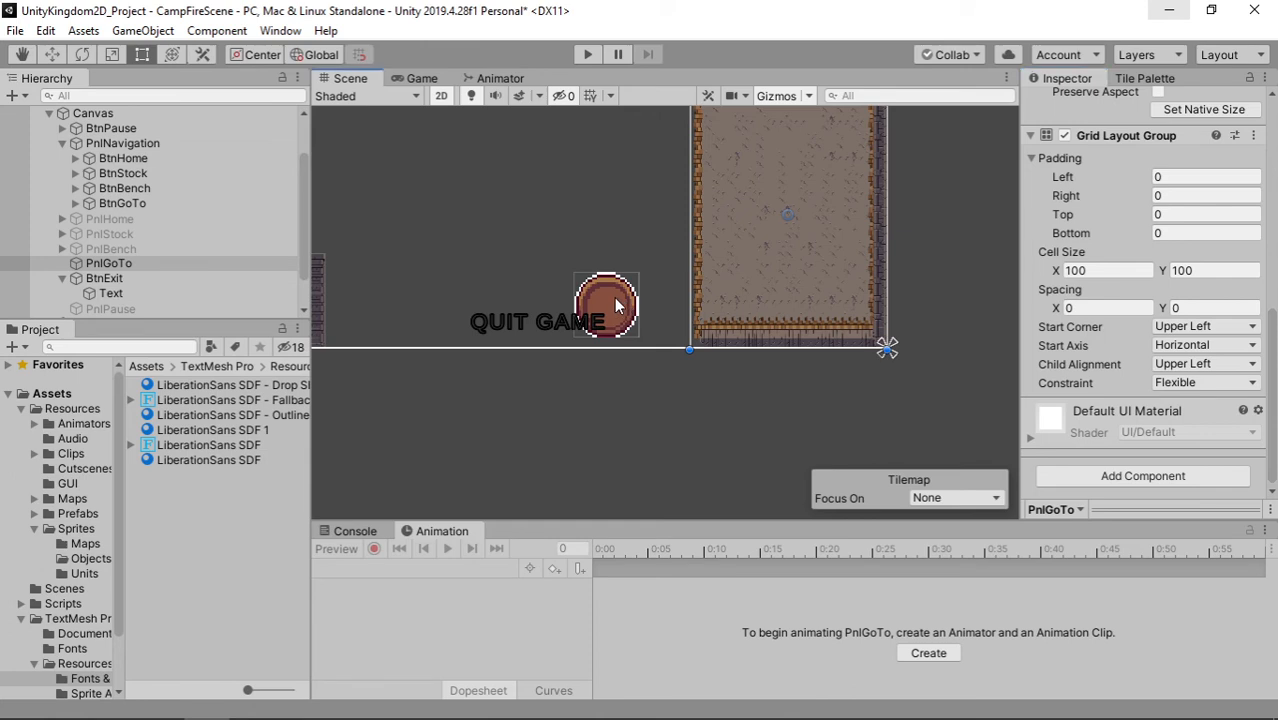
{"action": "scroll", "coordinate": [1165, 281], "scroll_direction": "up", "scroll_amount": 10}
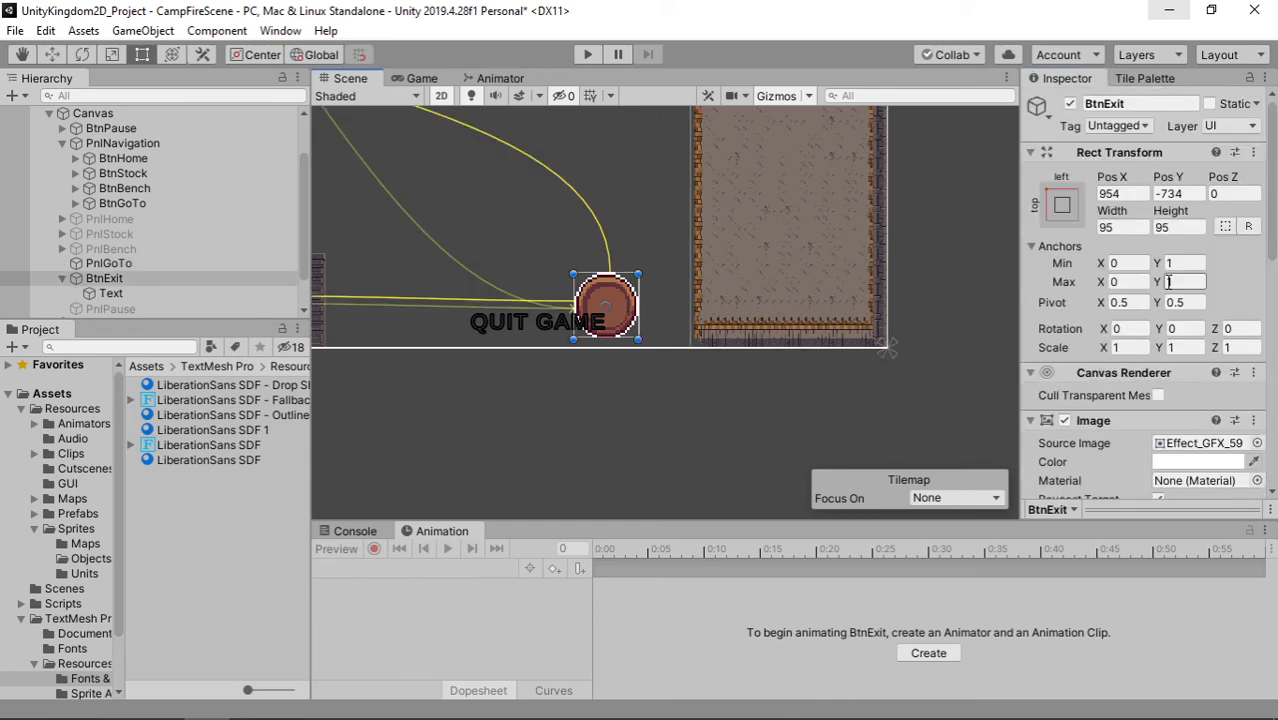
{"action": "left_click", "coordinate": [153, 264]}
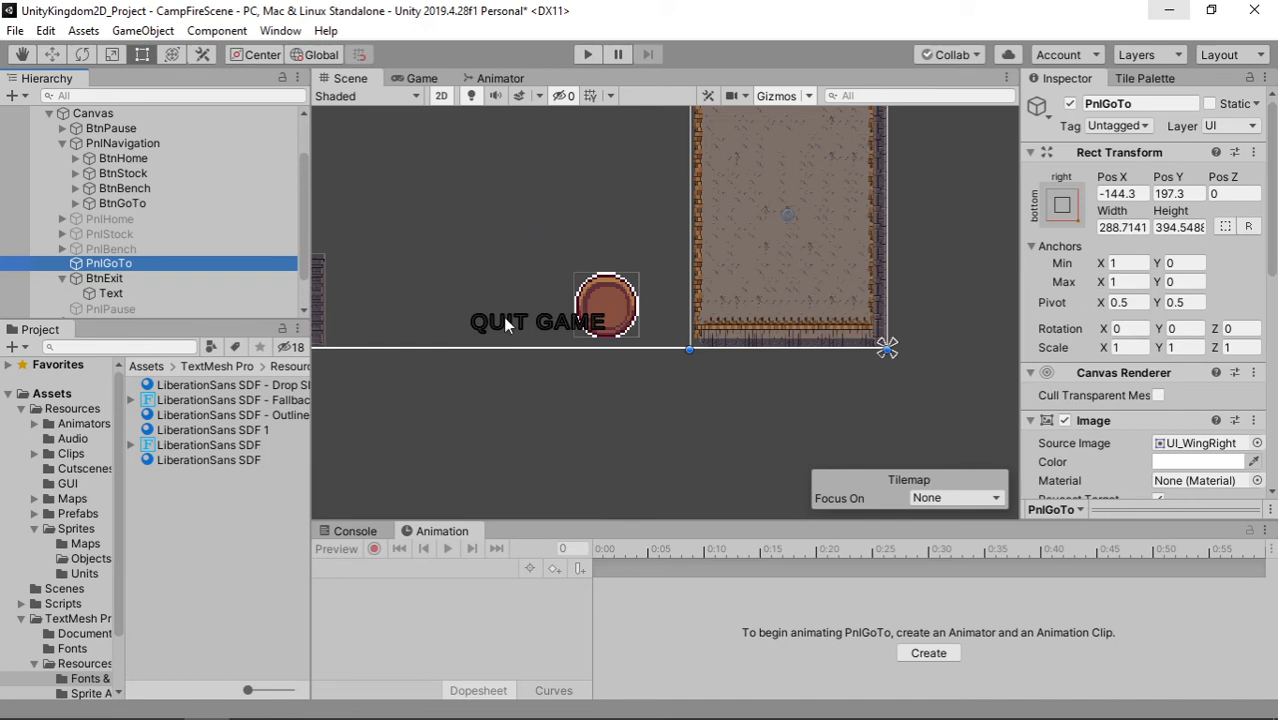
{"action": "left_click_drag", "start_coordinate": [118, 280], "coordinate": [145, 266]}
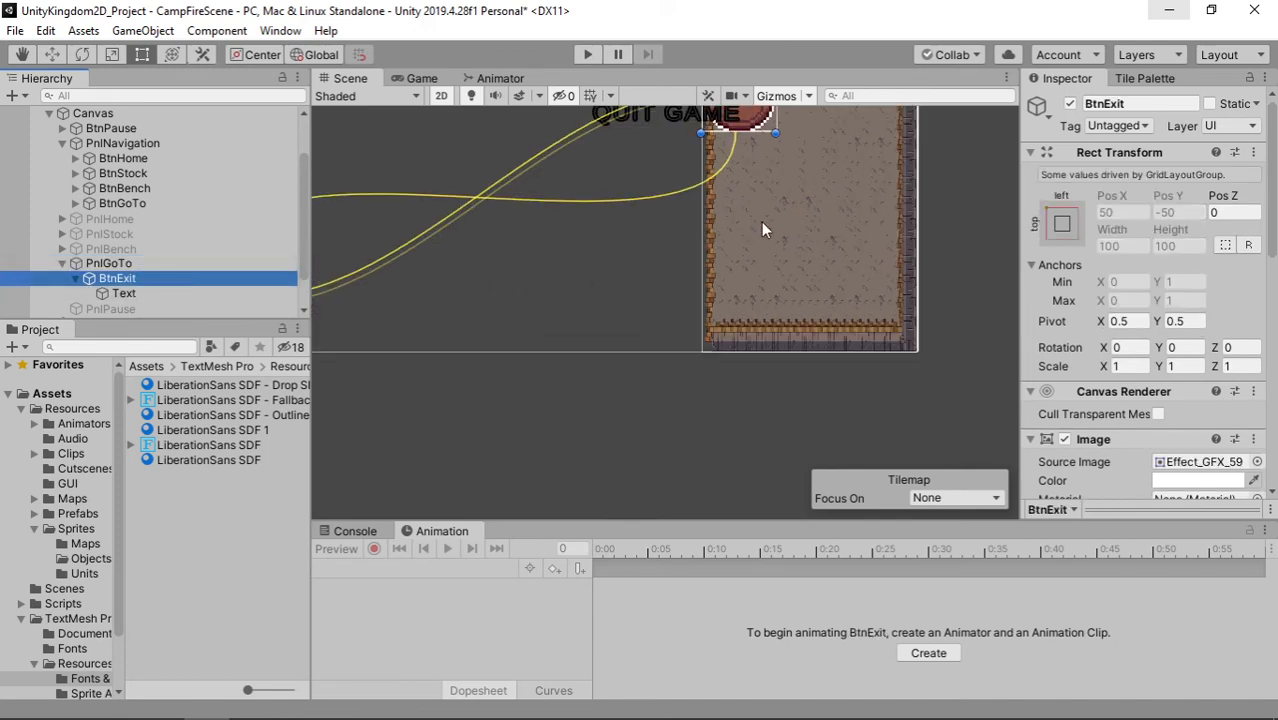
{"action": "scroll", "coordinate": [761, 221], "scroll_direction": "down", "scroll_amount": 2}
{"action": "middle_click_drag", "start_coordinate": [761, 221], "coordinate": [605, 362]}
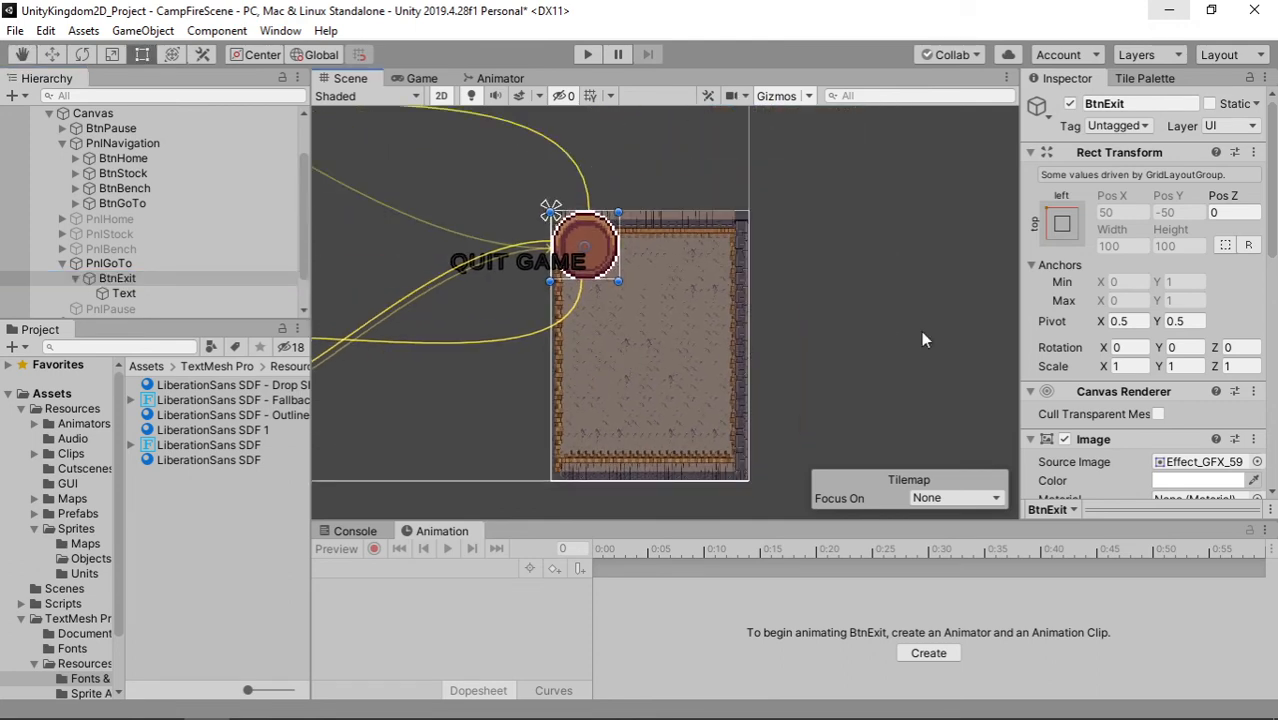
{"action": "scroll", "coordinate": [1212, 344], "scroll_direction": "down", "scroll_amount": 8}
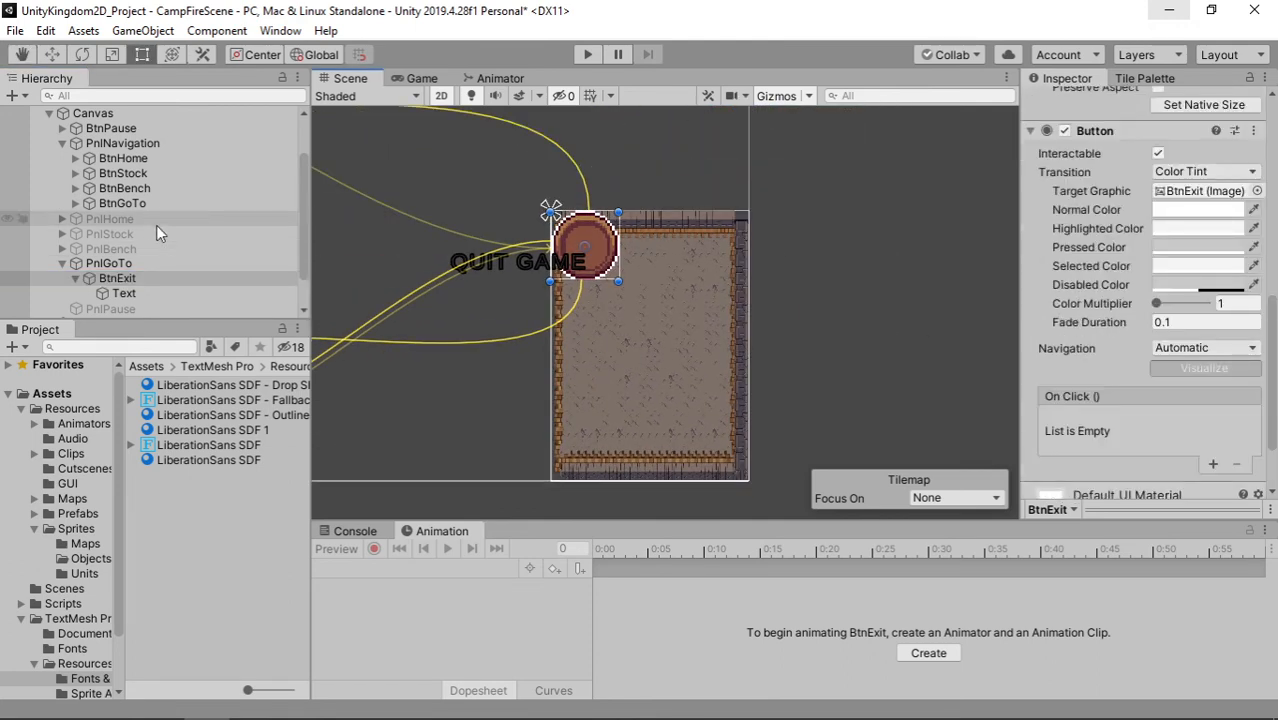
Step: Constrain PnlGoTo's Grid Layout Group to a Fixed Column Count of 1
{"action": "left_click", "coordinate": [126, 260]}
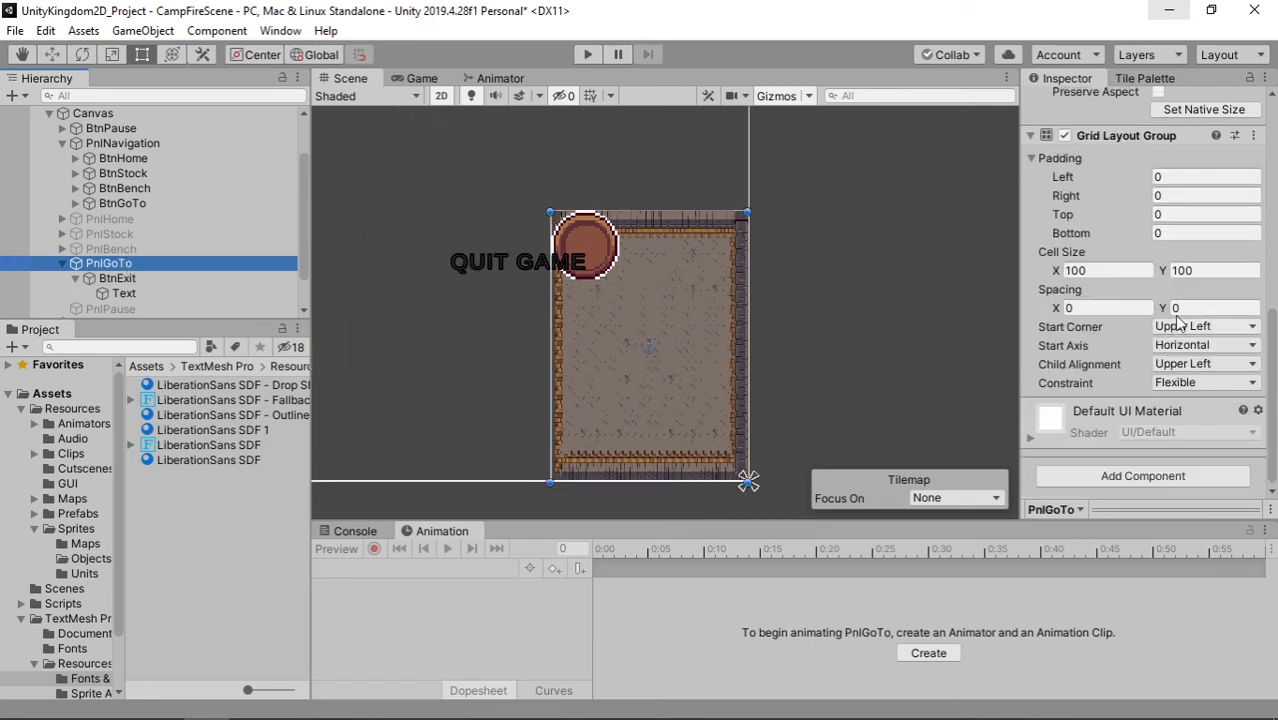
{"action": "left_click", "coordinate": [1183, 383]}
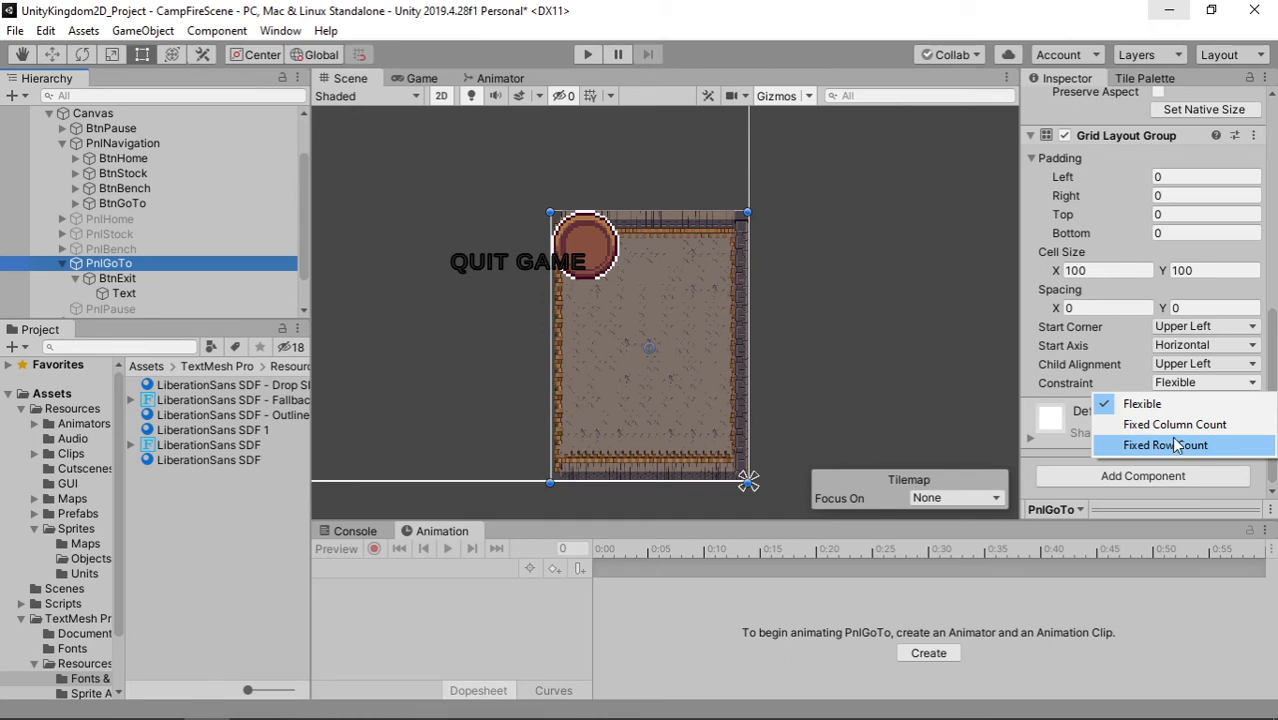
{"action": "left_click", "coordinate": [1174, 424]}
{"action": "left_click", "coordinate": [1180, 402]}
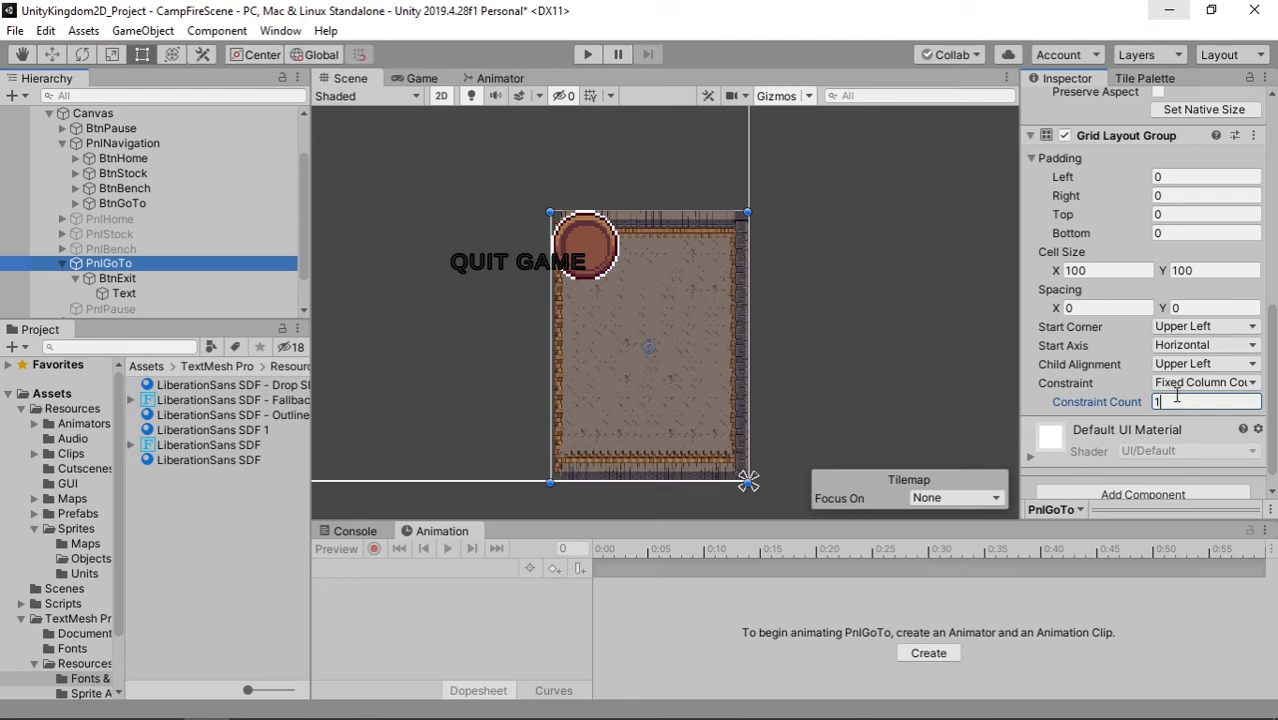
Step: Set the PnlGoTo grid's Start Axis to Vertical, and both its Start Corner and Child Alignment to Lower Right
{"action": "left_click", "coordinate": [1176, 347]}
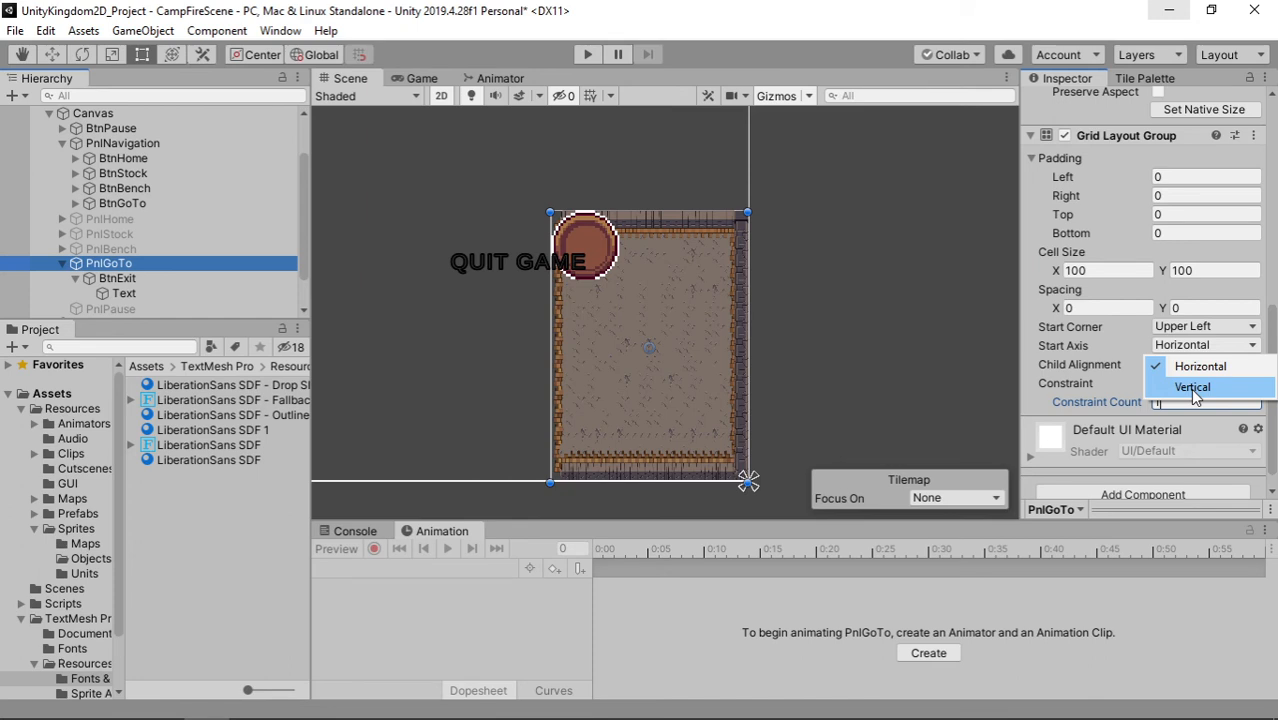
{"action": "left_click", "coordinate": [1193, 389]}
{"action": "left_click", "coordinate": [1195, 328]}
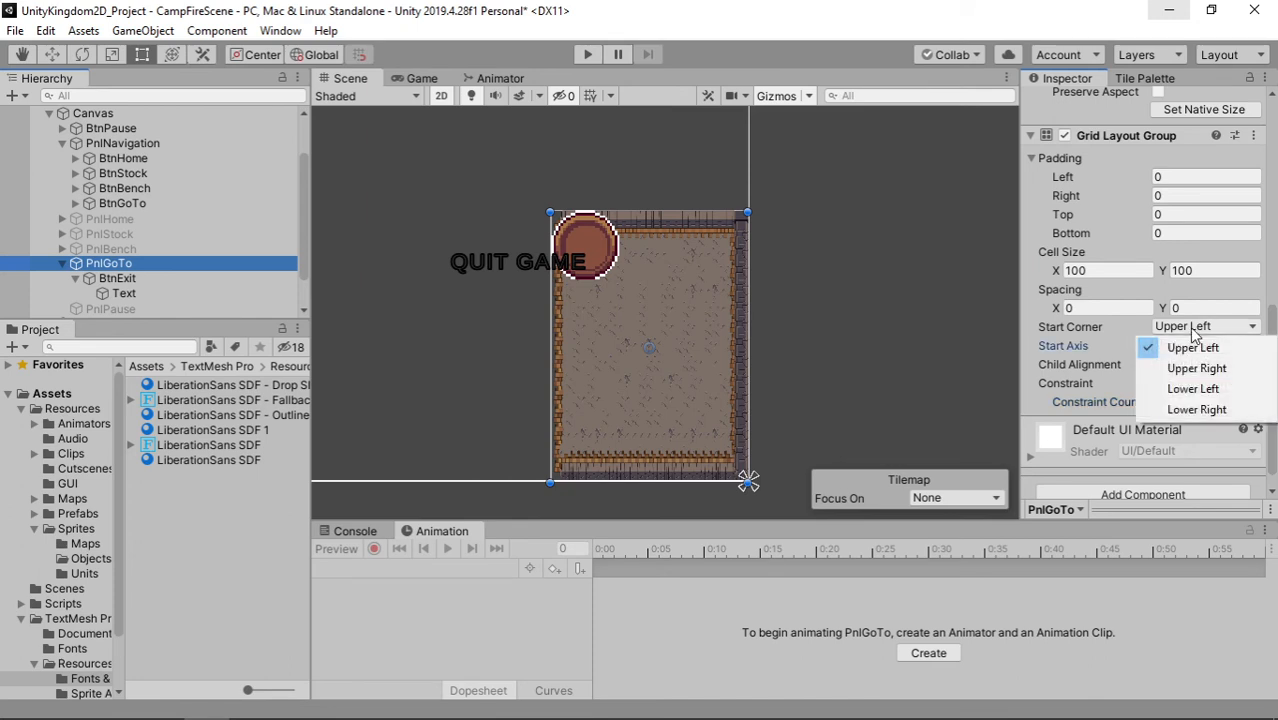
{"action": "left_click", "coordinate": [1226, 410]}
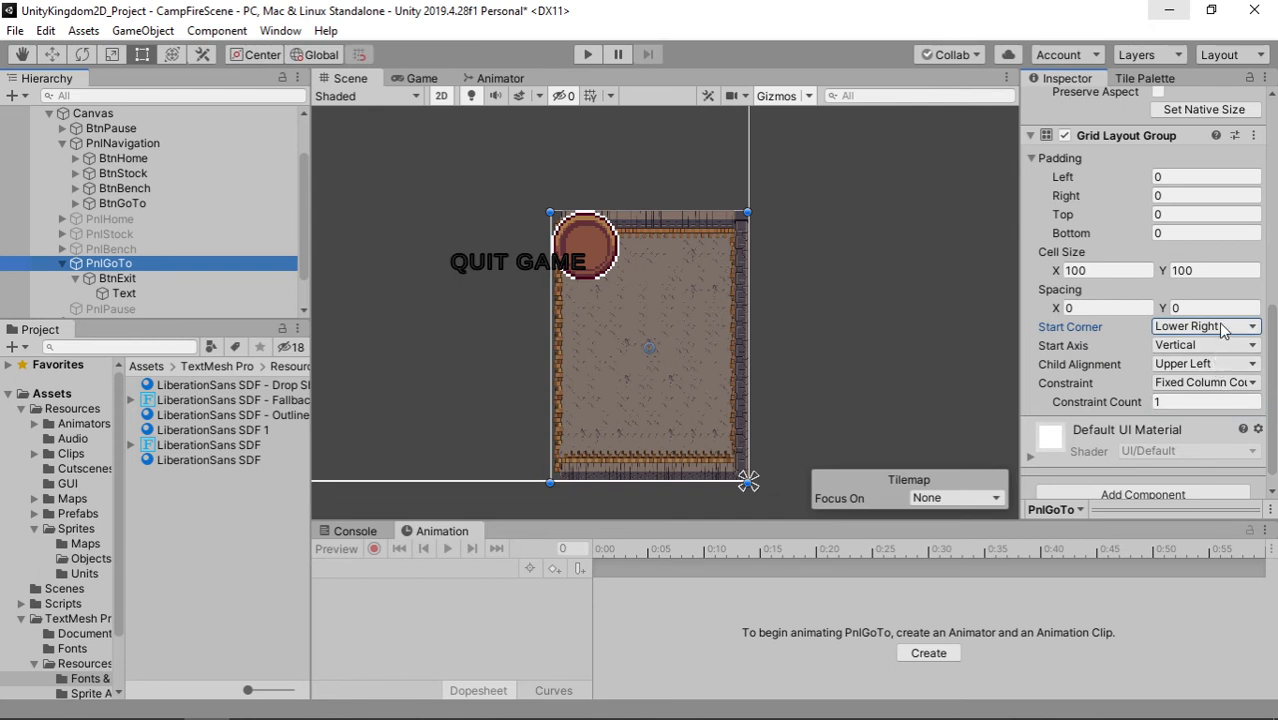
{"action": "left_click", "coordinate": [1188, 367]}
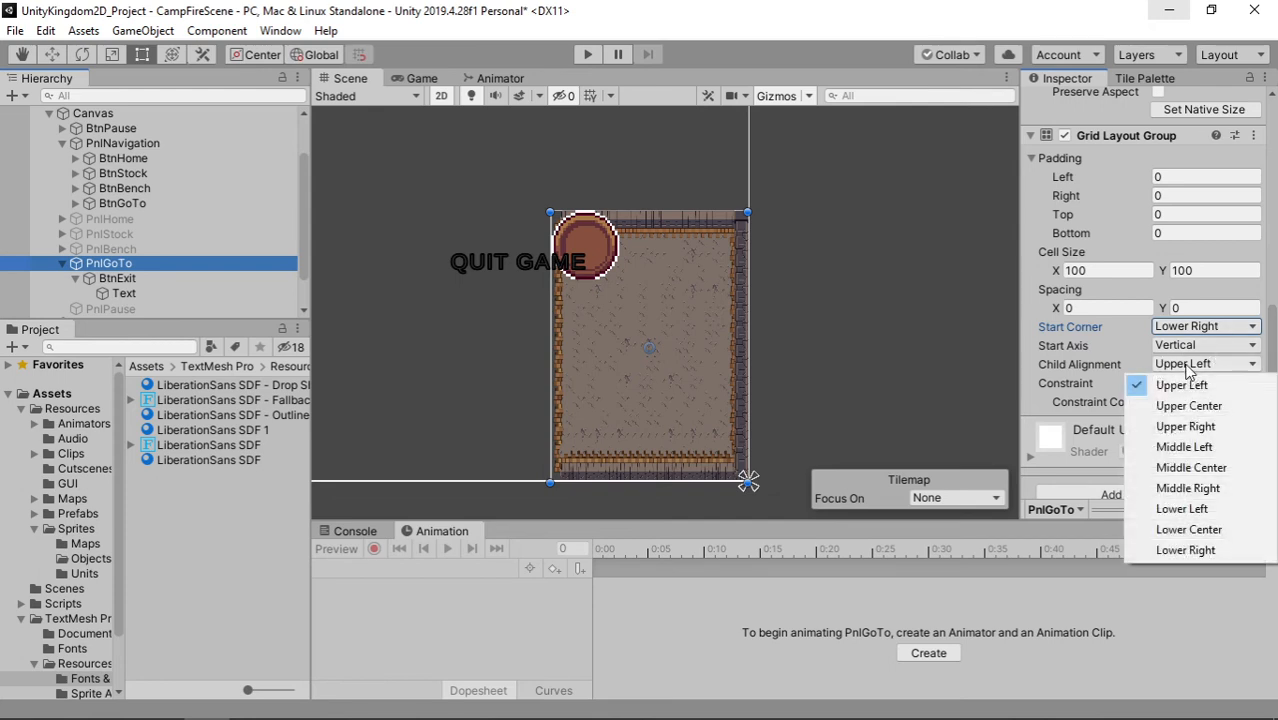
{"action": "left_click", "coordinate": [1188, 550]}
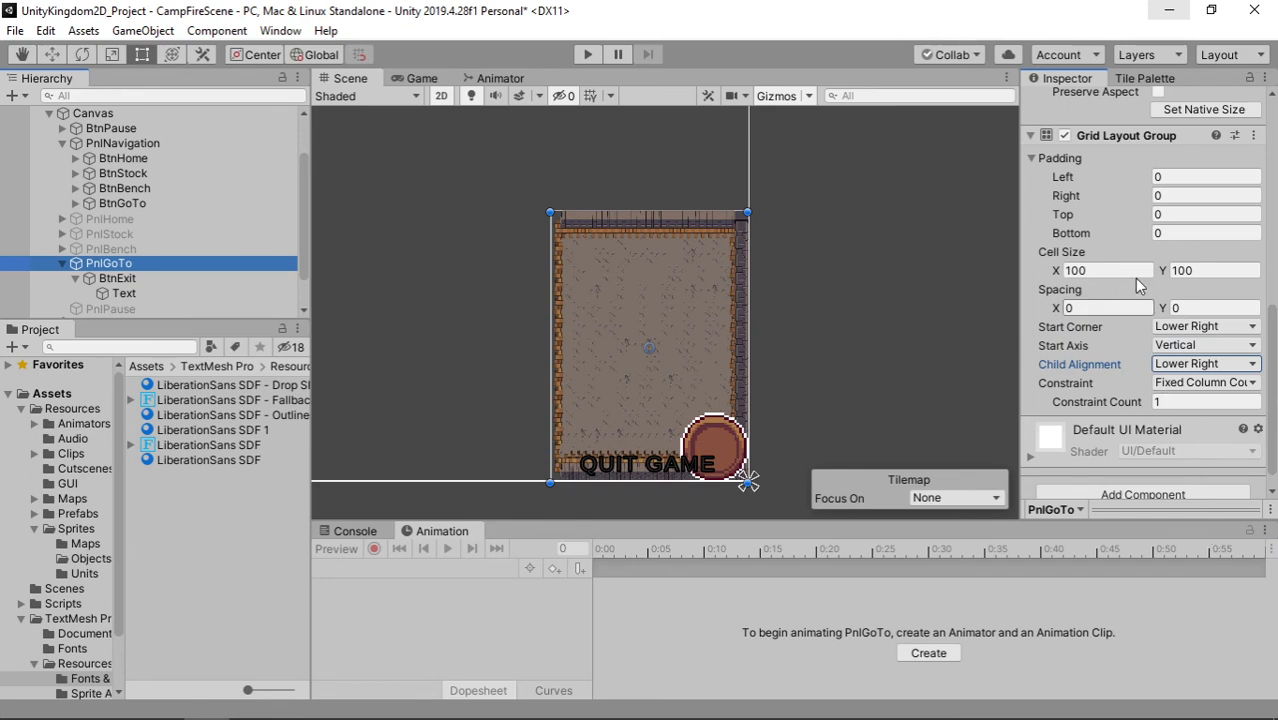
Step: Set the PnlGoTo grid's padding to 50 at the bottom and 35 on the right
{"action": "left_click", "coordinate": [1171, 233]}
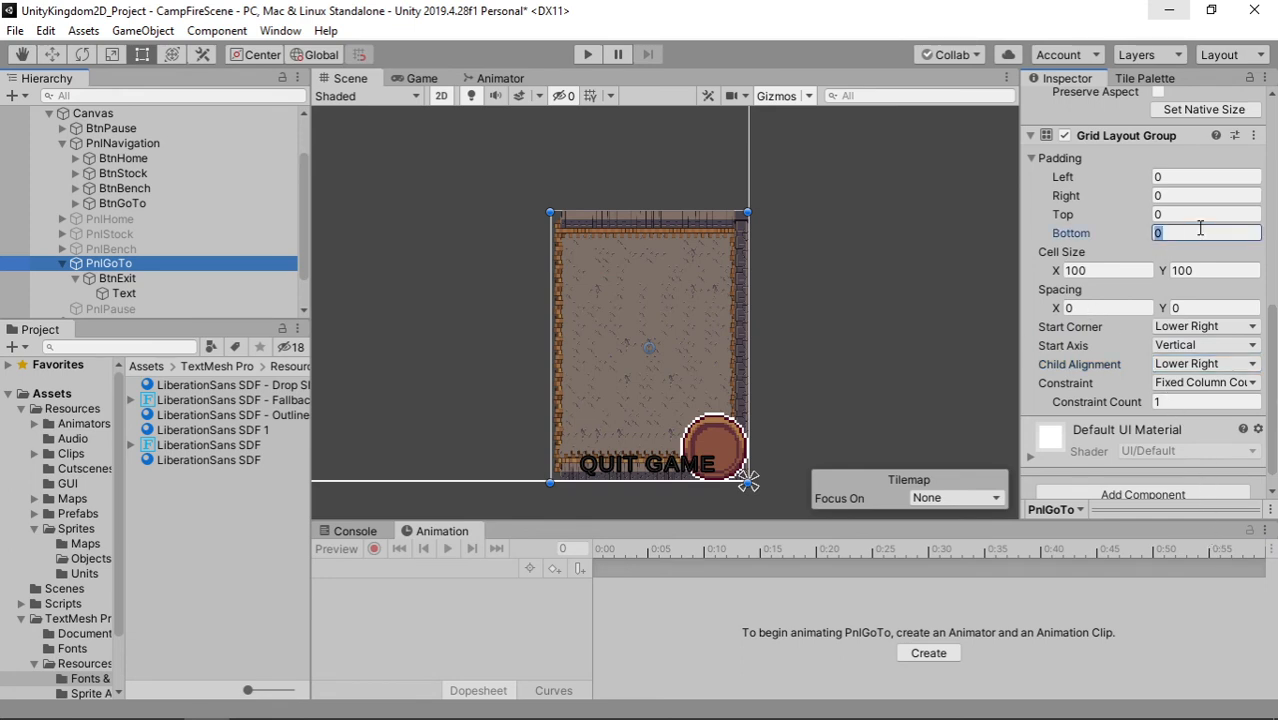
{"action": "type", "text": "50"}
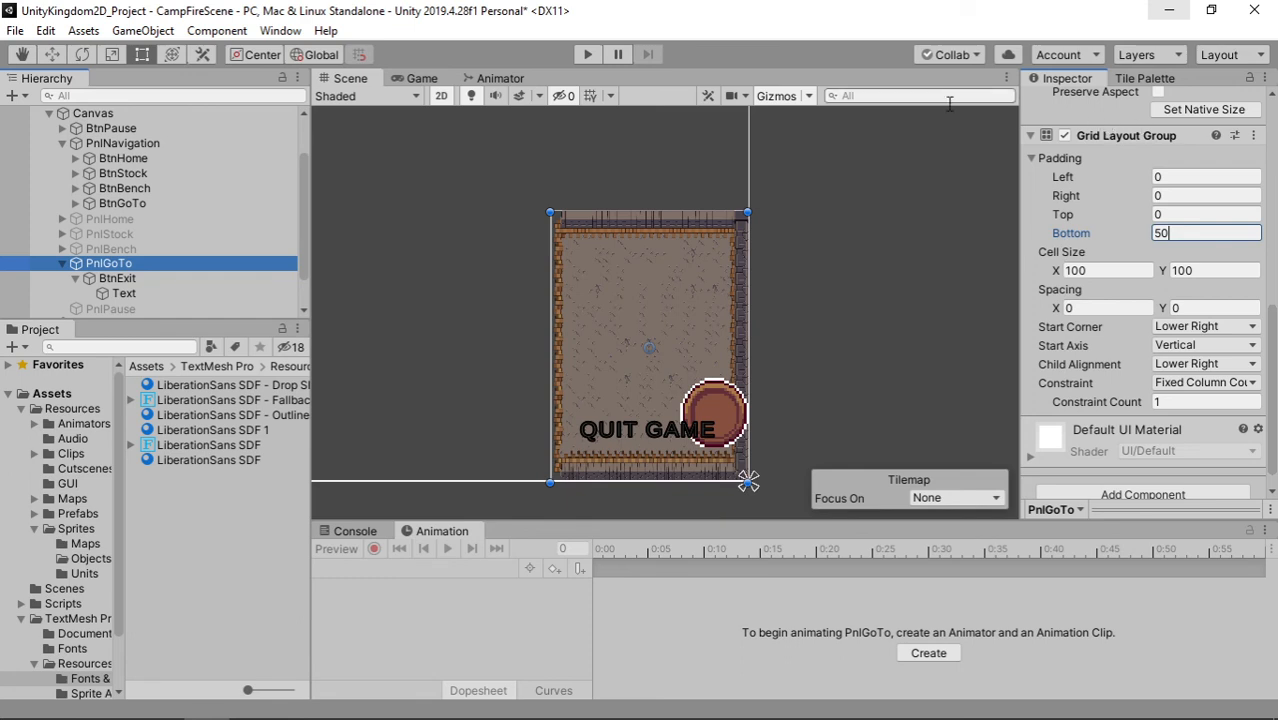
{"action": "left_click", "coordinate": [1170, 196]}
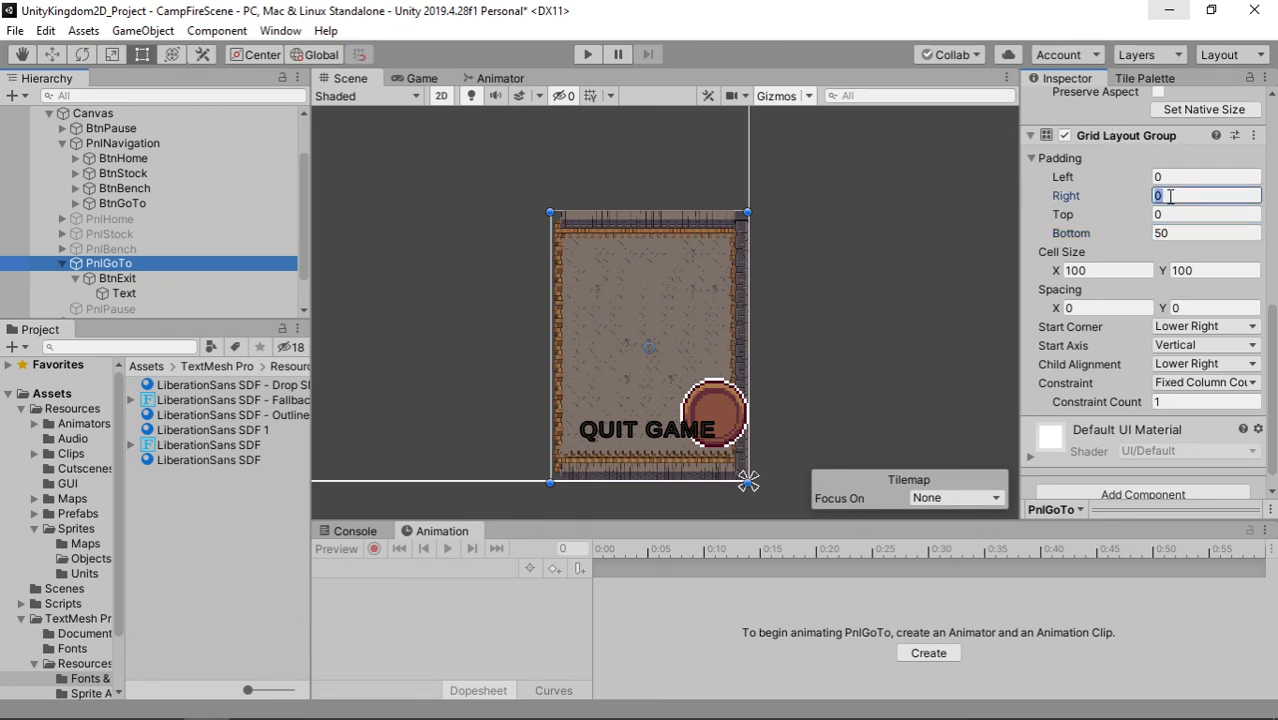
{"action": "type", "text": "30"}
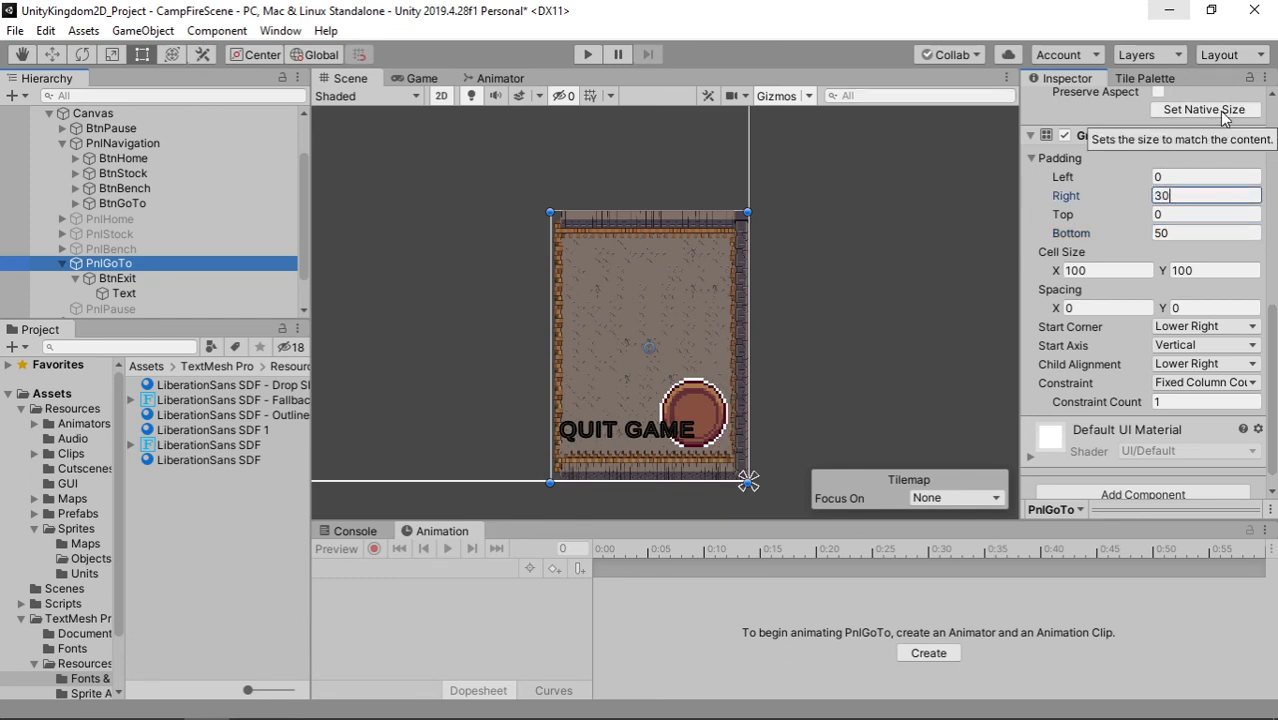
{"action": "key", "text": "BackSpace"}
{"action": "type", "text": "5"}
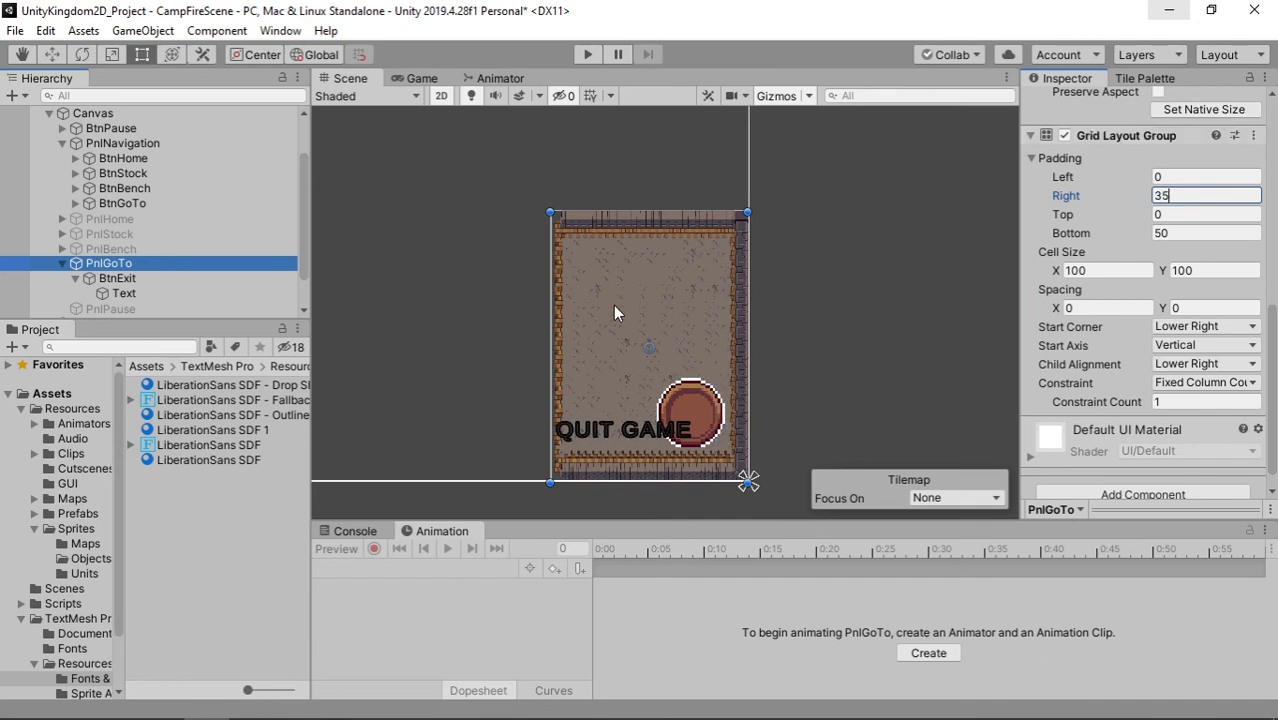
Step: Move BtnExit's QUIT GAME label slightly up and to the left
{"action": "left_click", "coordinate": [160, 293]}
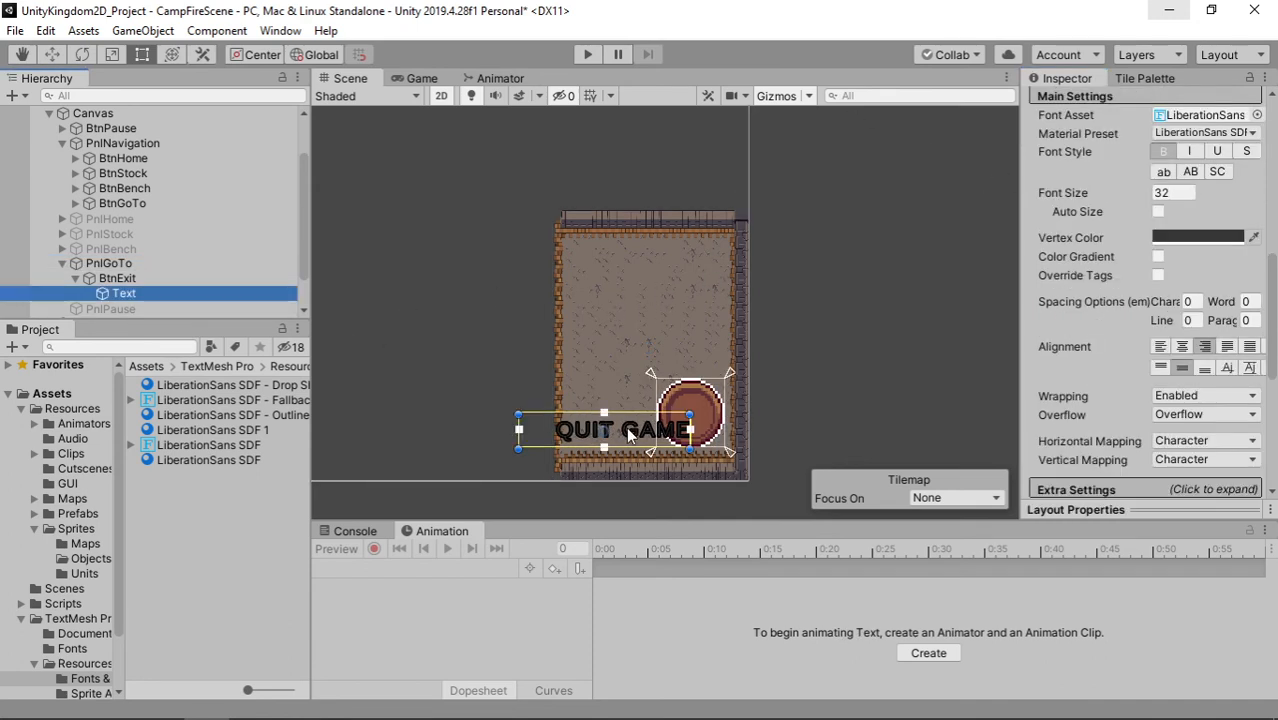
{"action": "key", "text": "w"}
{"action": "left_click_drag", "start_coordinate": [602, 379], "coordinate": [602, 371]}
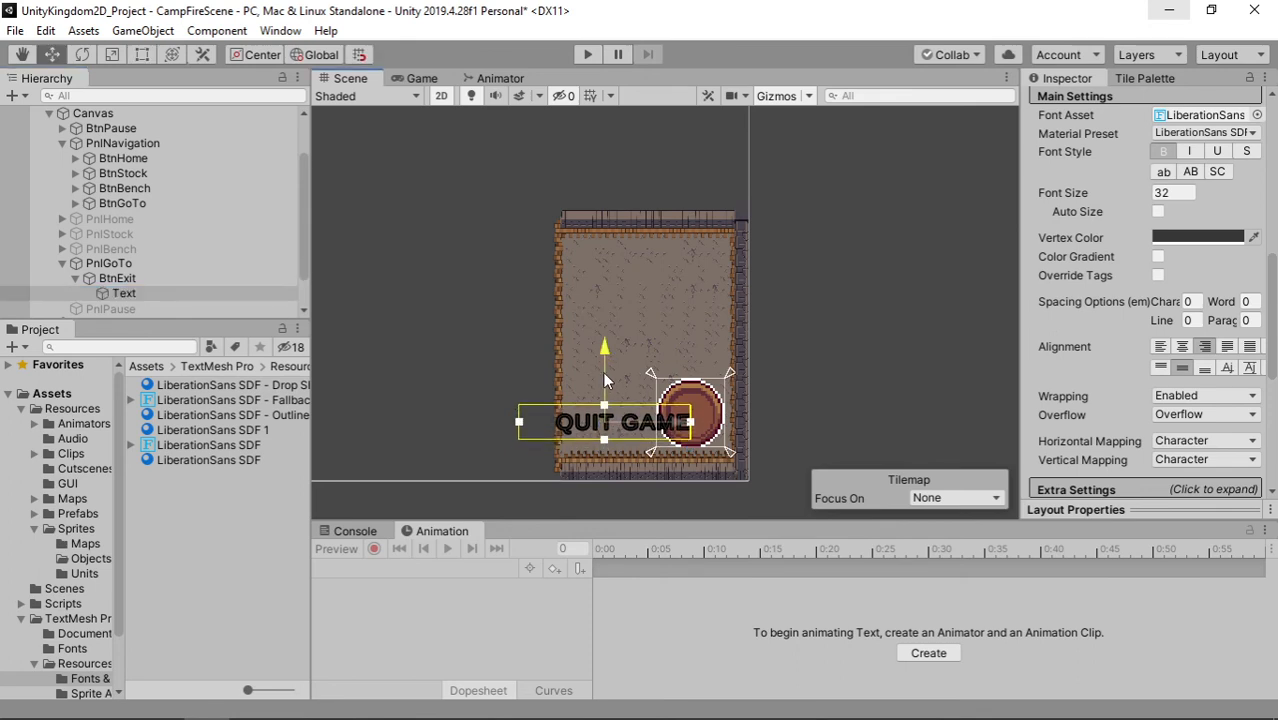
{"action": "left_click_drag", "start_coordinate": [656, 421], "coordinate": [645, 422]}
Step: Duplicate BtnExit twice inside PnlGoTo to make three stacked buttons
{"action": "left_click", "coordinate": [76, 278]}
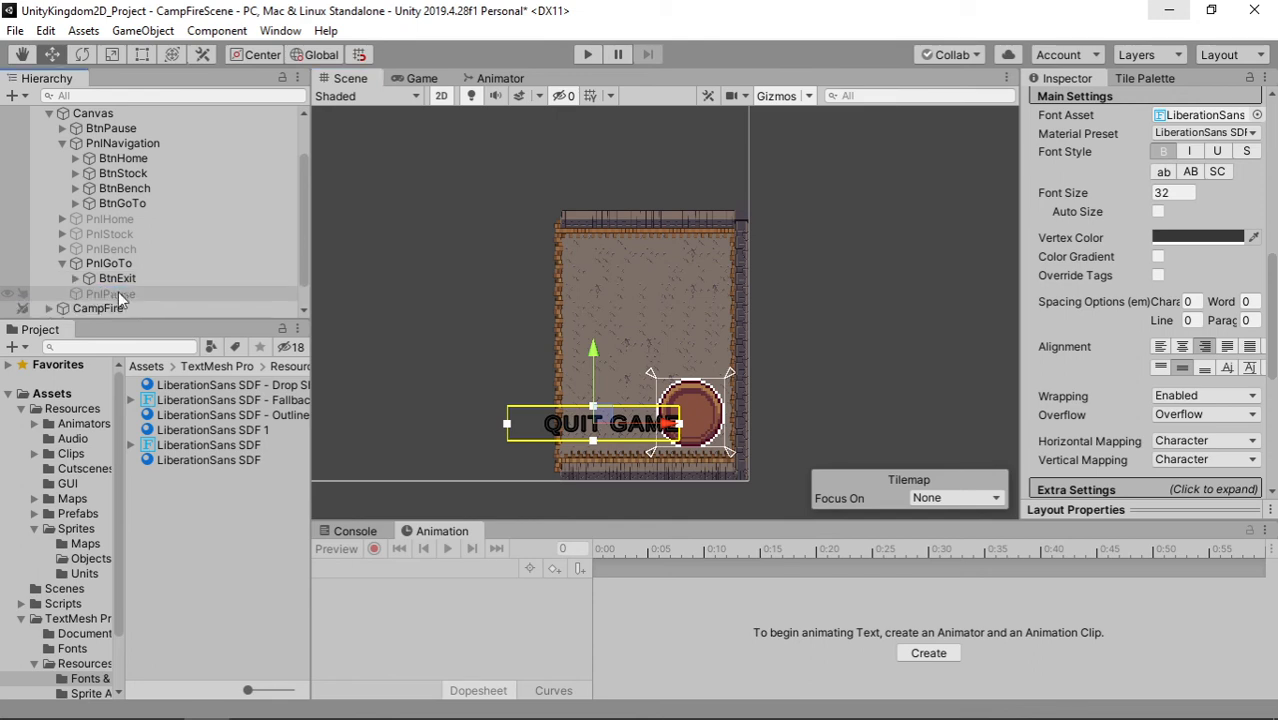
{"action": "left_click", "coordinate": [134, 278]}
{"action": "key", "text": "ctrl+d"}
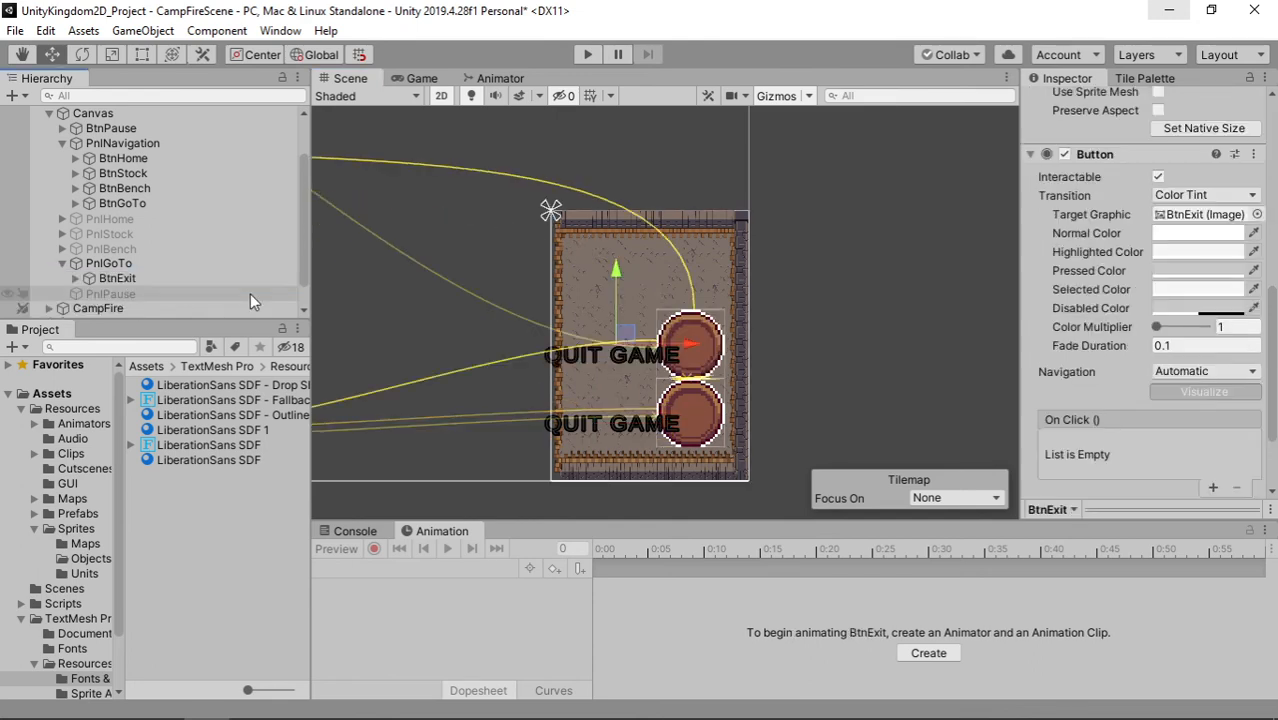
{"action": "key", "text": "ctrl+d"}
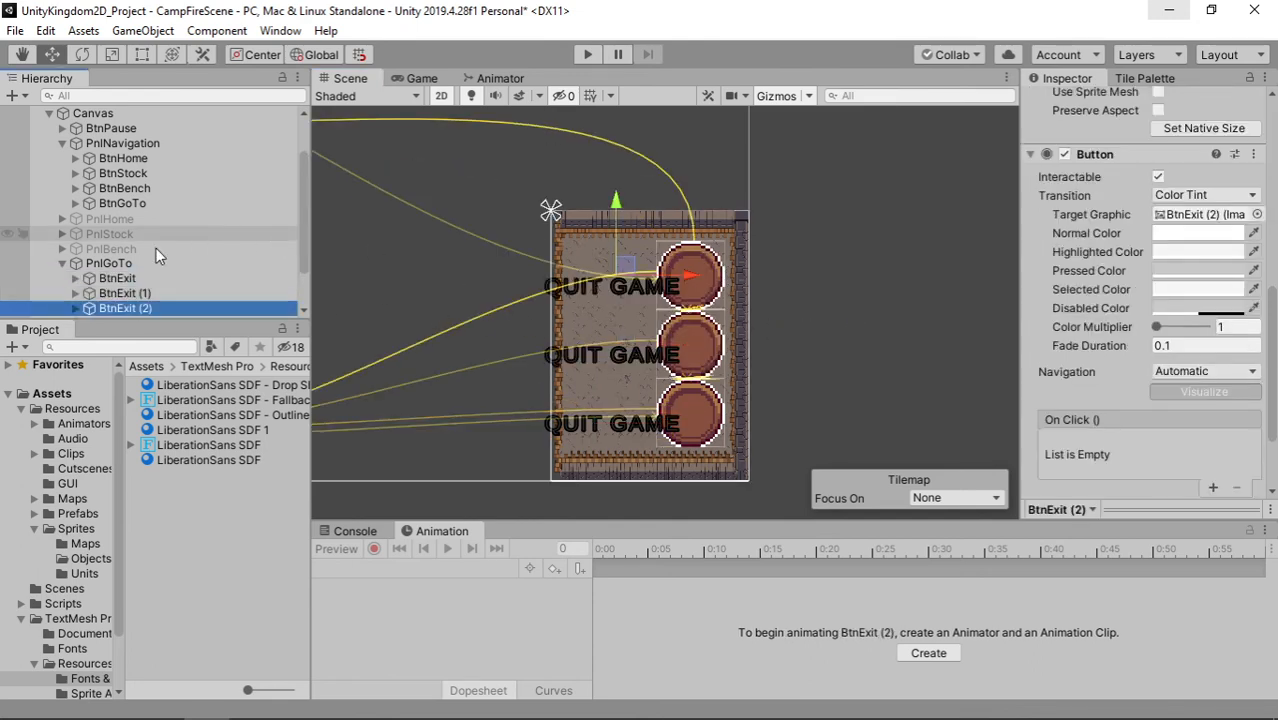
Step: Set the vertical spacing of PnlGoTo's Grid Layout Group to 15
{"action": "left_click", "coordinate": [137, 261]}
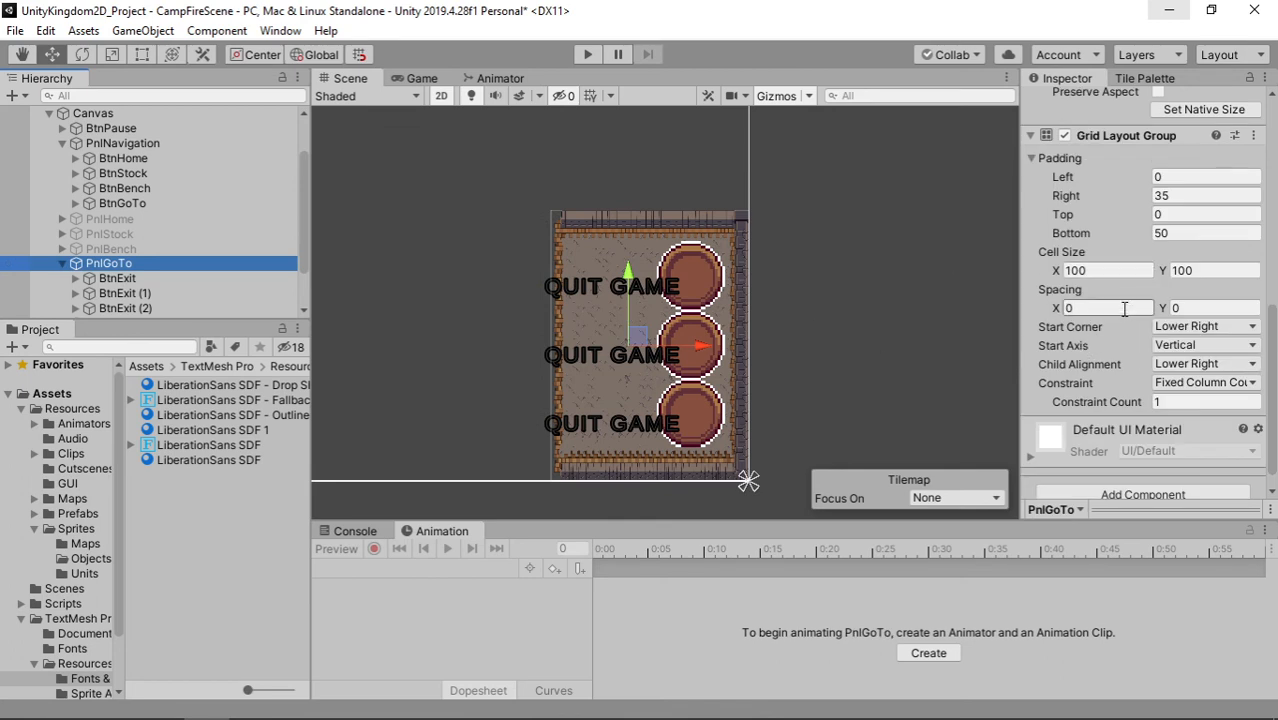
{"action": "left_click", "coordinate": [1210, 310]}
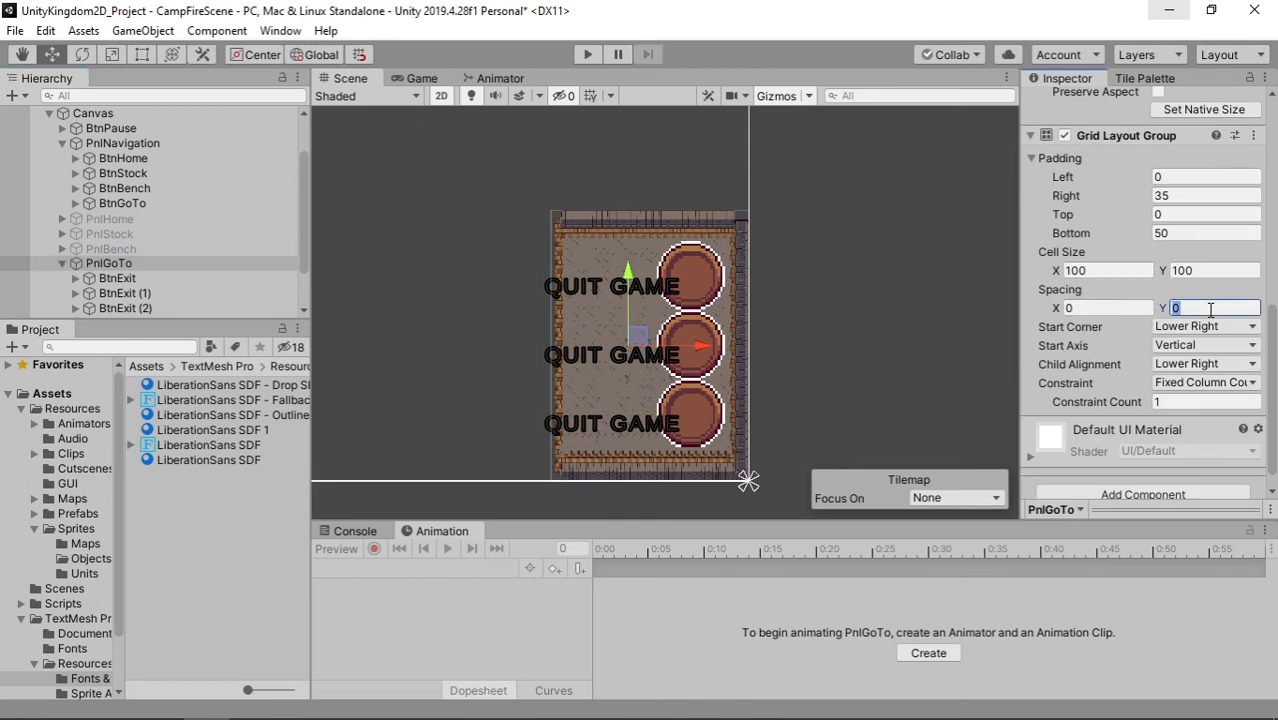
{"action": "type", "text": "25"}
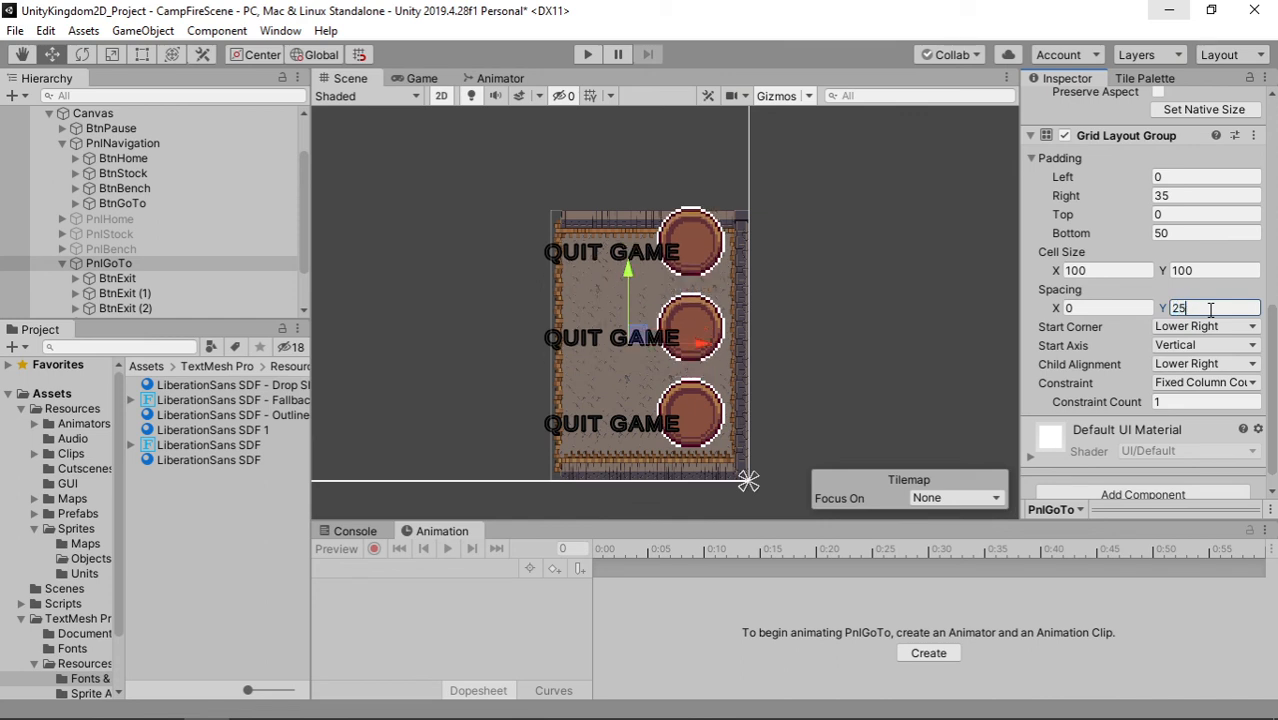
{"action": "type", "text": "1"}
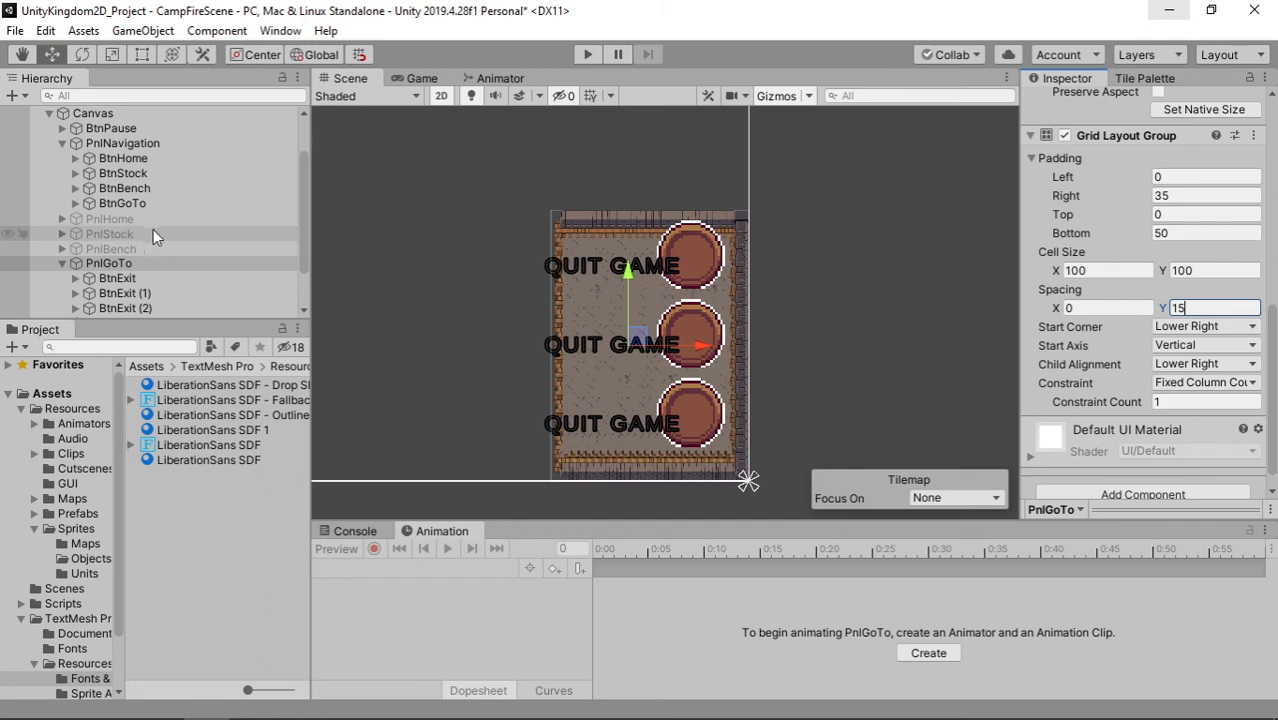
Step: Widen PnlGoTo outward past the QUIT GAME labels and raise its upper edge slightly
{"action": "left_click", "coordinate": [171, 264]}
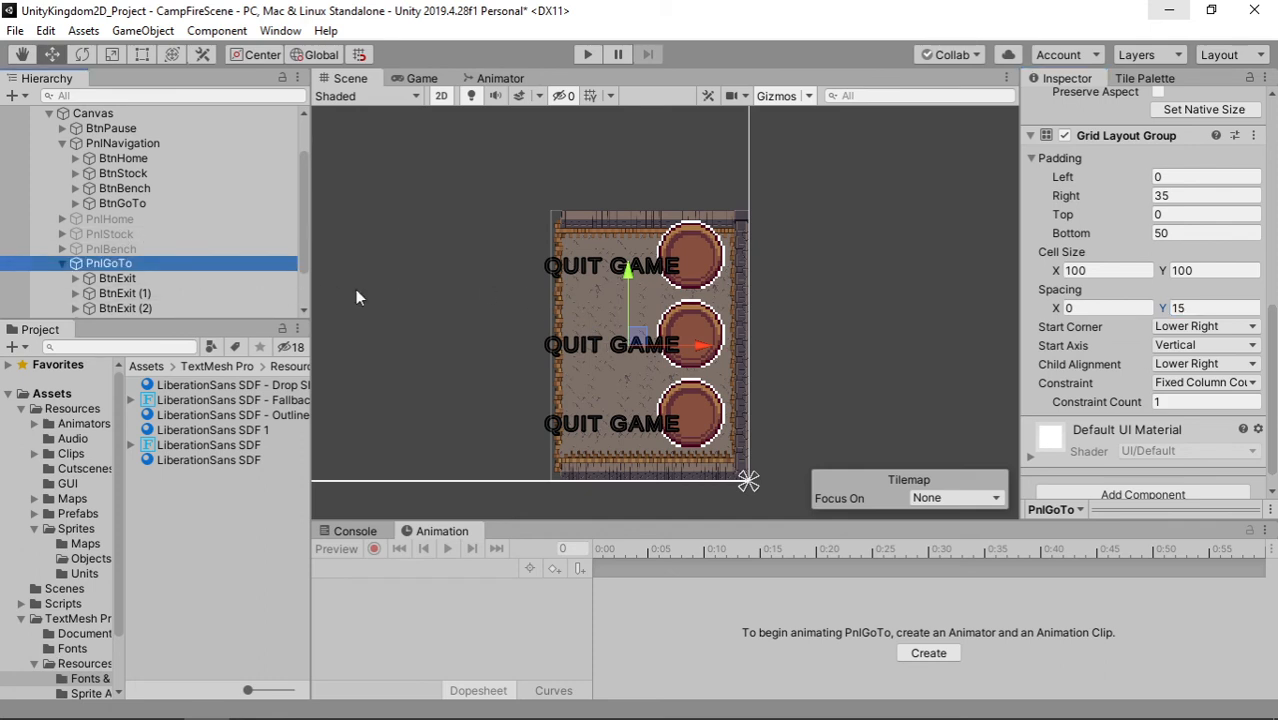
{"action": "key", "text": "t"}
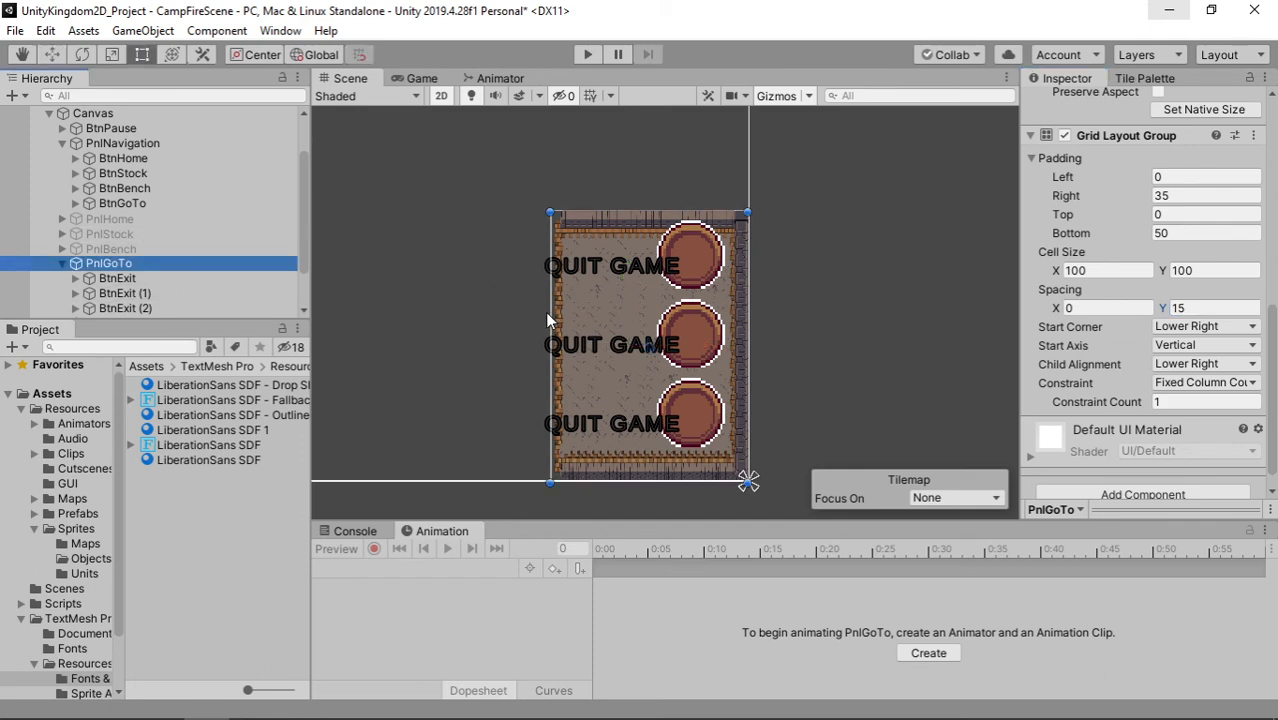
{"action": "left_click_drag", "start_coordinate": [548, 320], "coordinate": [497, 328]}
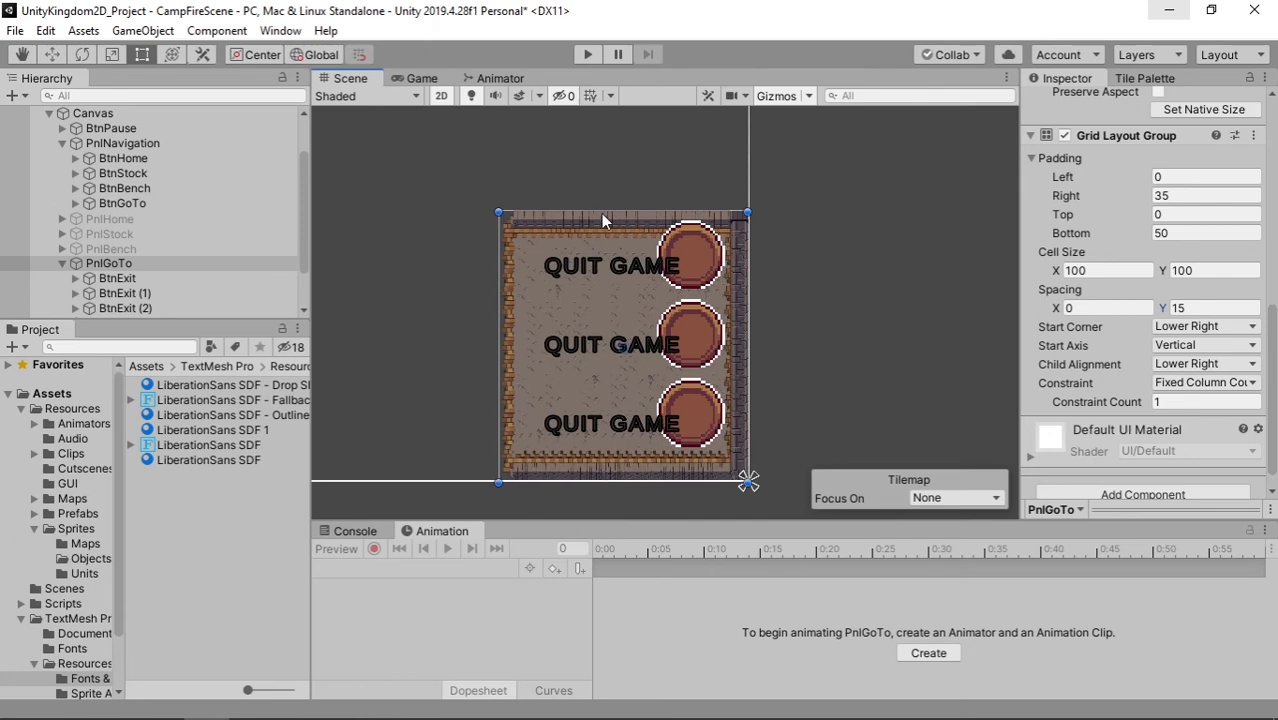
{"action": "left_click_drag", "start_coordinate": [603, 208], "coordinate": [605, 198]}
Step: Rename the second button in PnlGoTo, BtnExit (1), as BtnNightmare
{"action": "scroll", "coordinate": [145, 277], "scroll_direction": "down", "scroll_amount": 2}
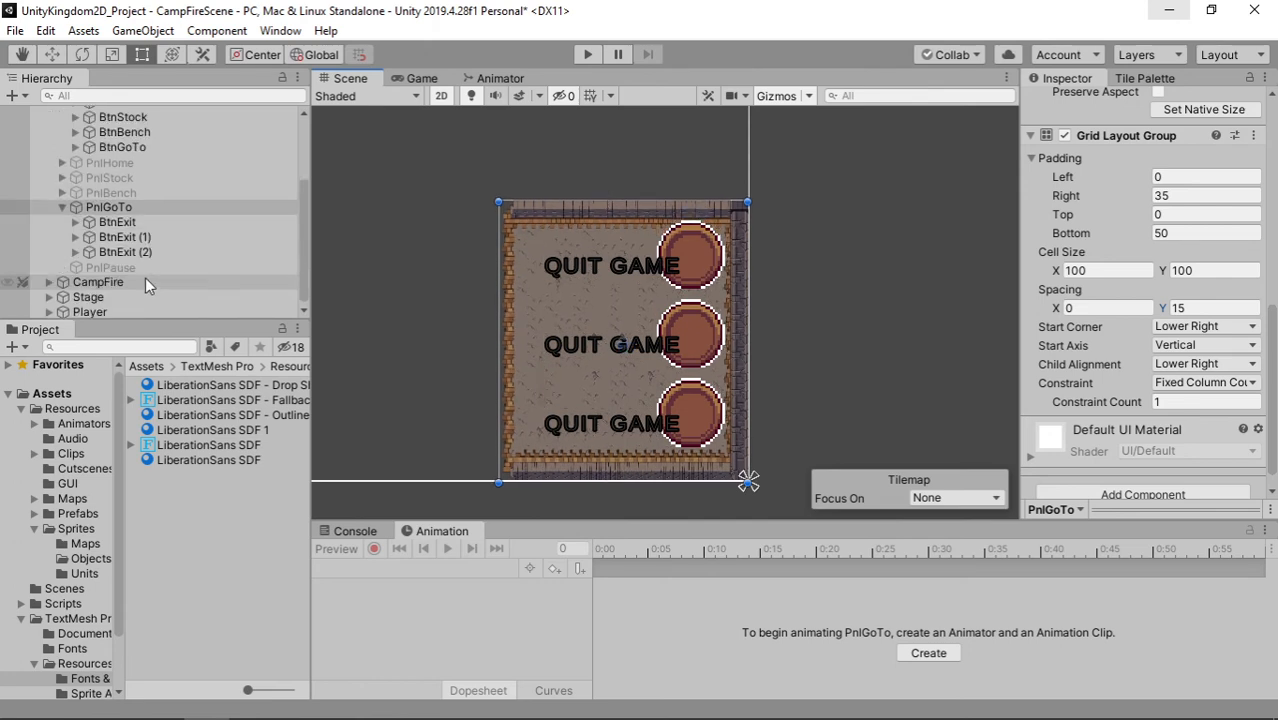
{"action": "left_click", "coordinate": [125, 240]}
{"action": "left_click", "coordinate": [127, 240]}
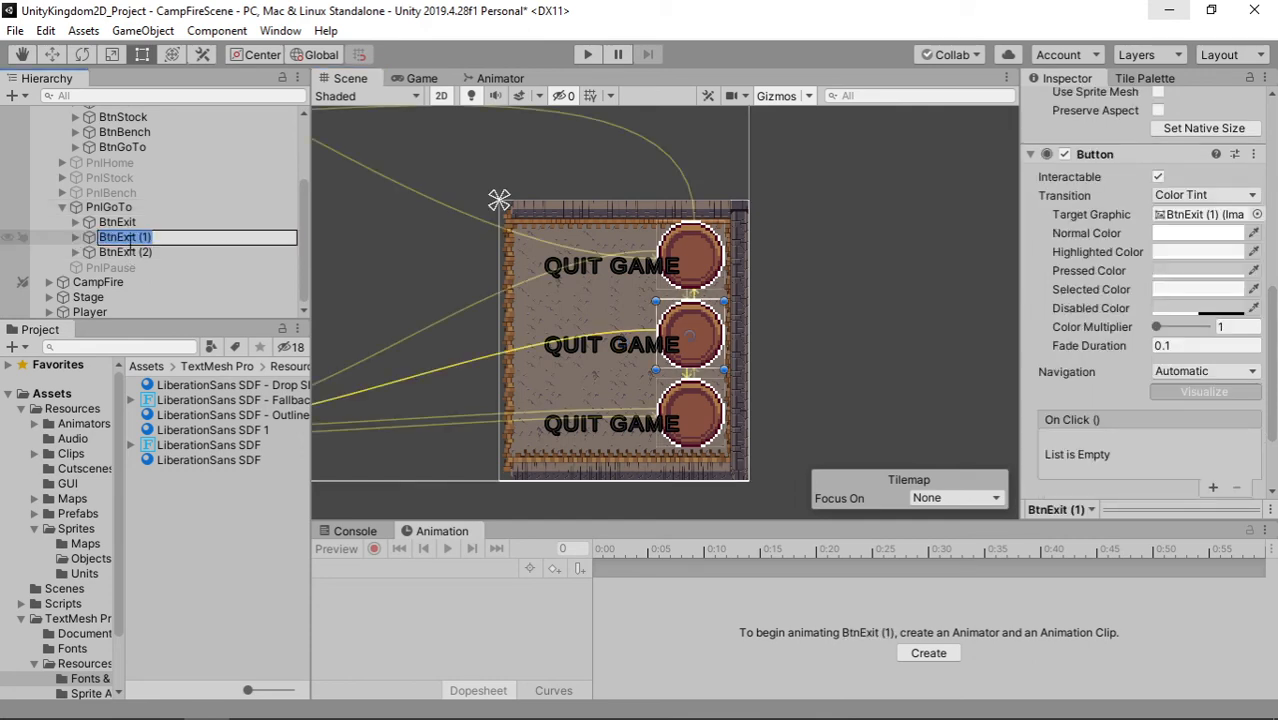
{"action": "key", "text": "End"}
{"action": "key", "text": "BackSpace"}
{"action": "key", "text": "BackSpace"}
{"action": "type", "text": "ightmare"}
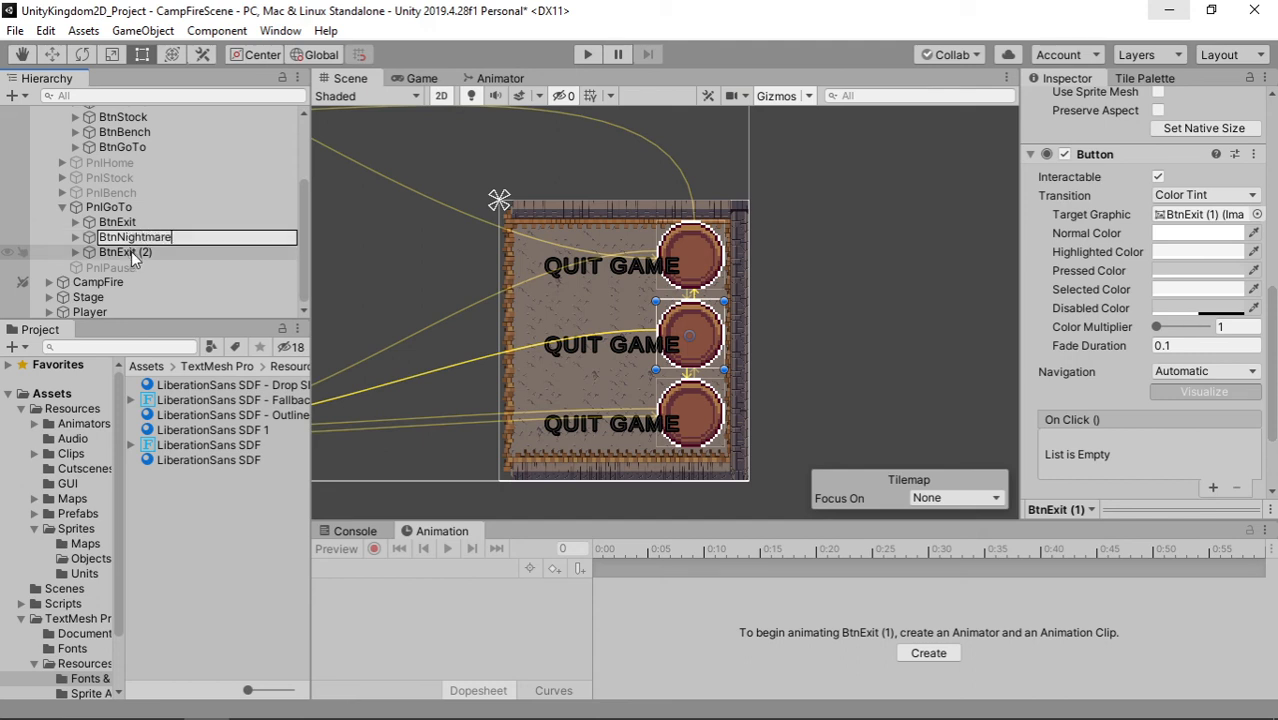
Step: Rename the third button in PnlGoTo, BtnExit (2), as BtnDaylight
{"action": "left_click", "coordinate": [131, 251]}
{"action": "key", "text": "F2"}
{"action": "key", "text": "Right"}
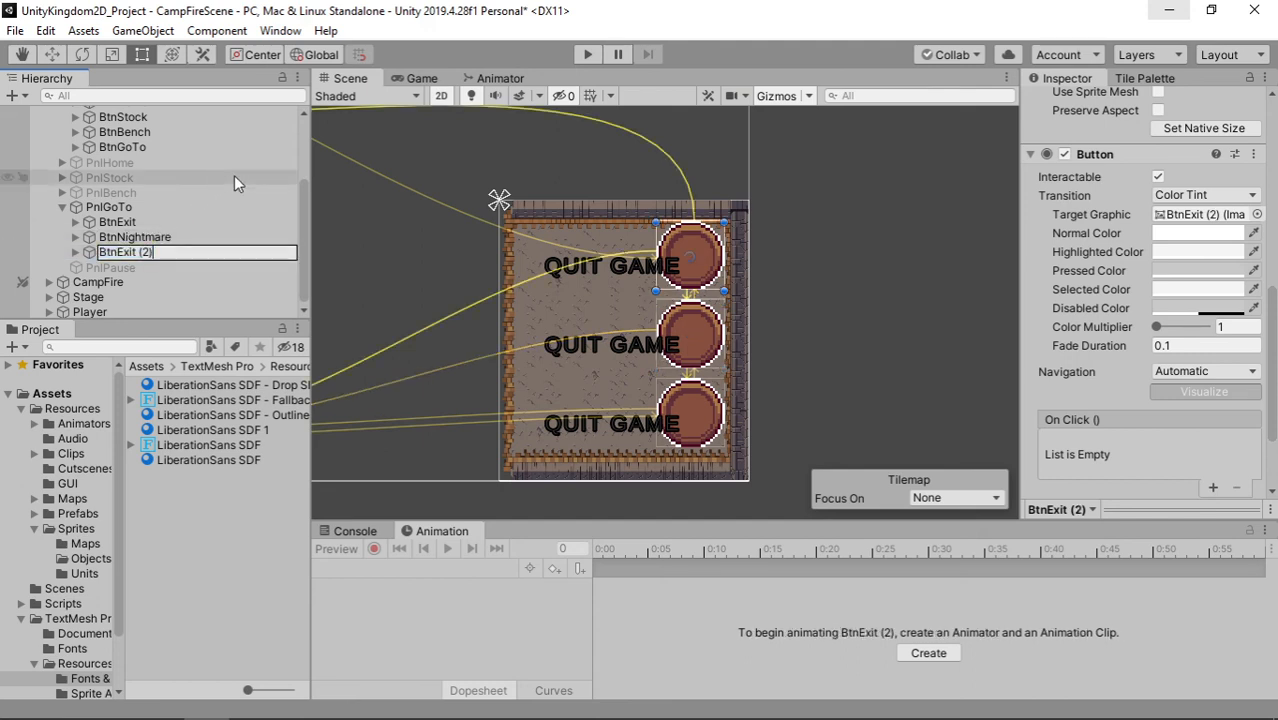
{"action": "key", "text": "BackSpace"}
{"action": "key", "text": "BackSpace"}
{"action": "key", "text": "BackSpace"}
{"action": "key", "text": "BackSpace"}
{"action": "key", "text": "BackSpace"}
{"action": "key", "text": "BackSpace"}
{"action": "key", "text": "BackSpace"}
{"action": "key", "text": "BackSpace"}
{"action": "type", "text": "Daylight"}
{"action": "key", "text": "Return"}
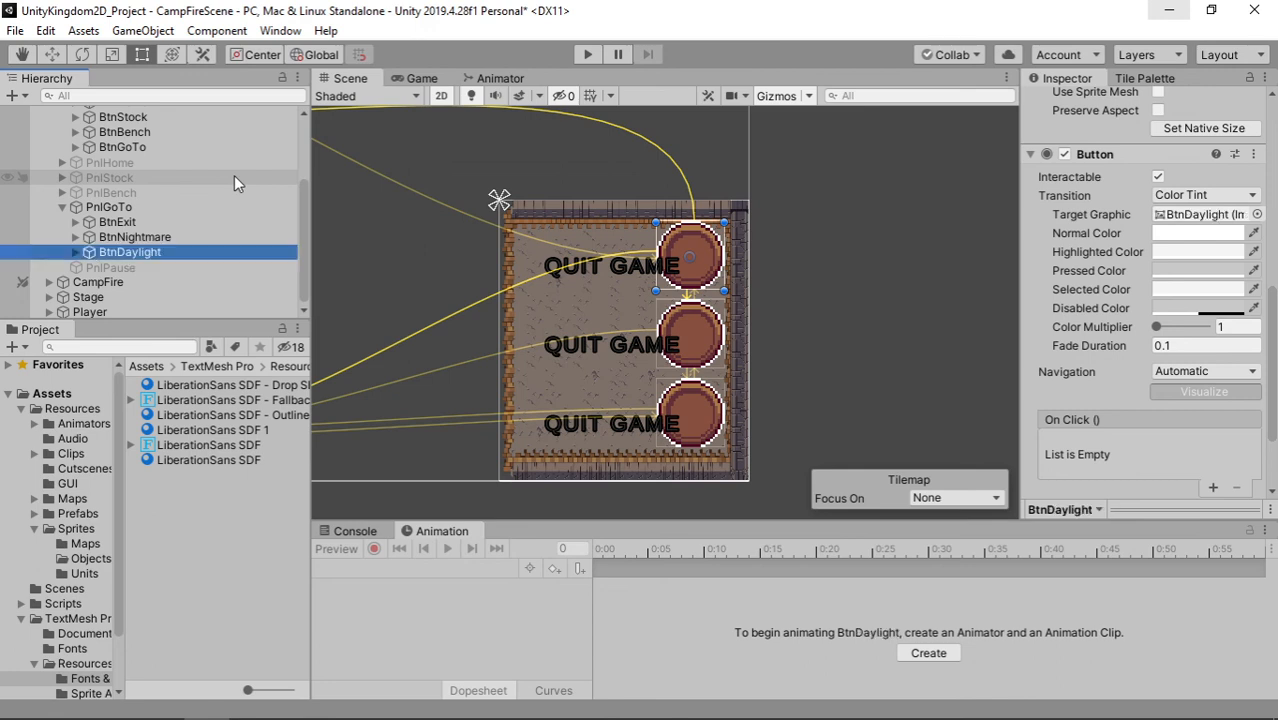
Step: Expand the three PnlGoTo buttons and change BtnDaylight's label text to DAYLIGHT
{"action": "left_click", "coordinate": [76, 251]}
{"action": "left_click", "coordinate": [73, 237]}
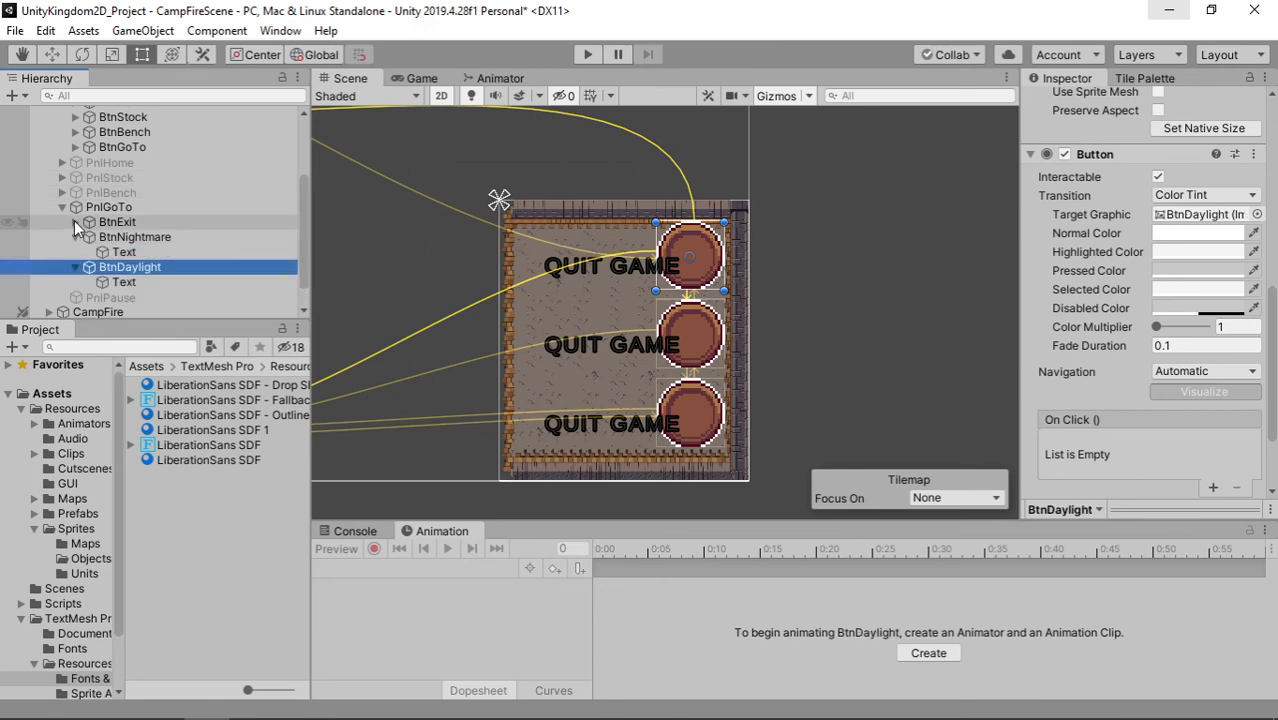
{"action": "left_click", "coordinate": [74, 221]}
{"action": "scroll", "coordinate": [80, 225], "scroll_direction": "down", "scroll_amount": 2}
{"action": "left_click", "coordinate": [124, 250]}
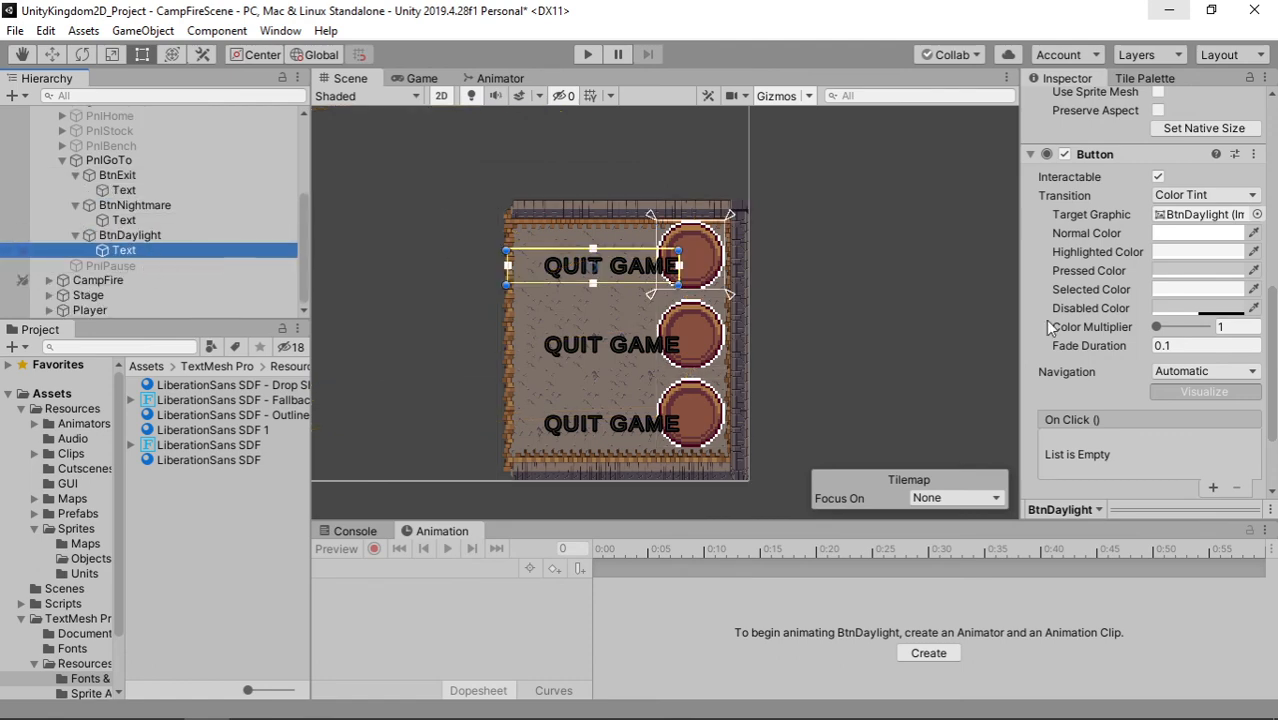
{"action": "scroll", "coordinate": [1100, 370], "scroll_direction": "up", "scroll_amount": 3}
{"action": "left_click", "coordinate": [1103, 357]}
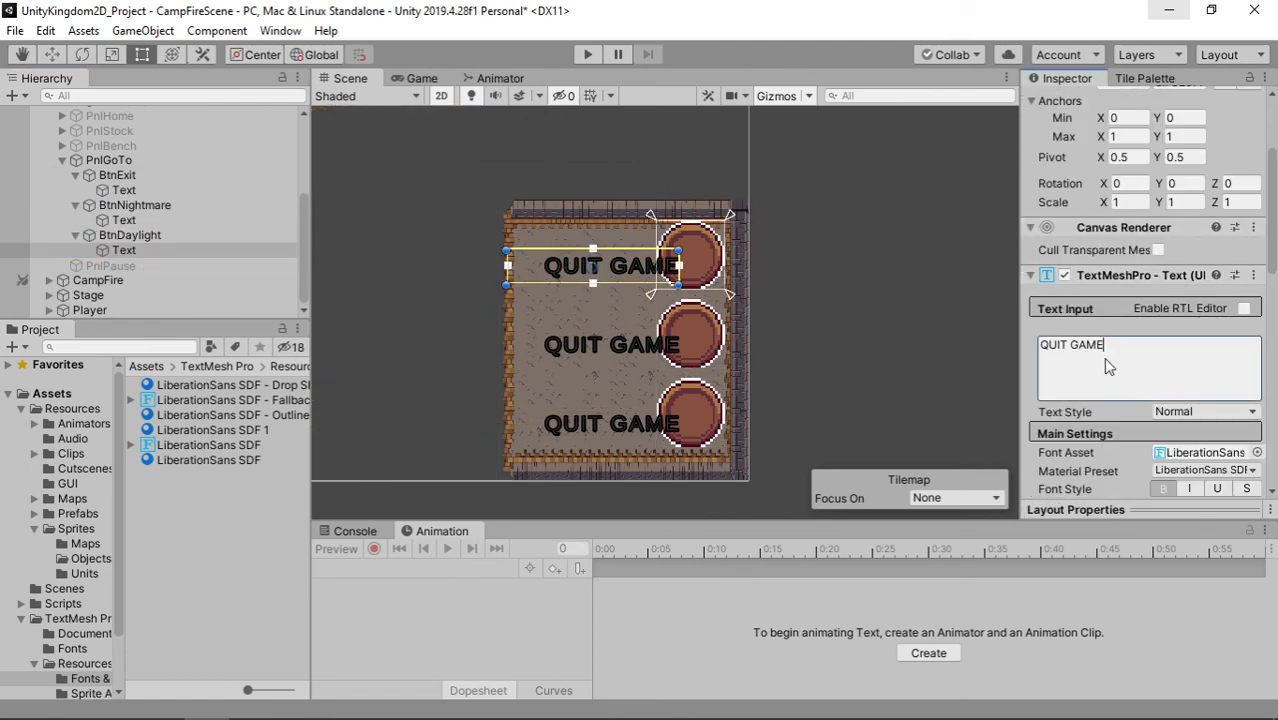
{"action": "type", "text": "Day"}
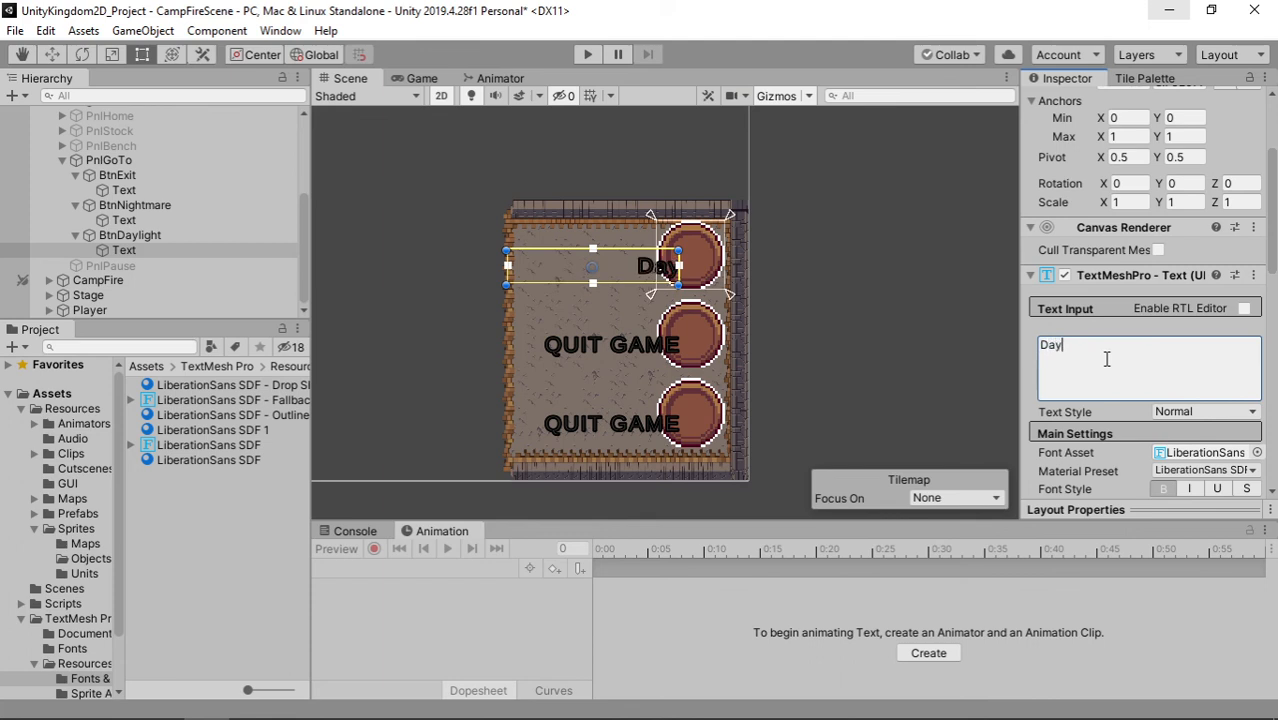
{"action": "key", "text": "BackSpace"}
{"action": "key", "text": "BackSpace"}
{"action": "type", "text": "AYLIGHT"}
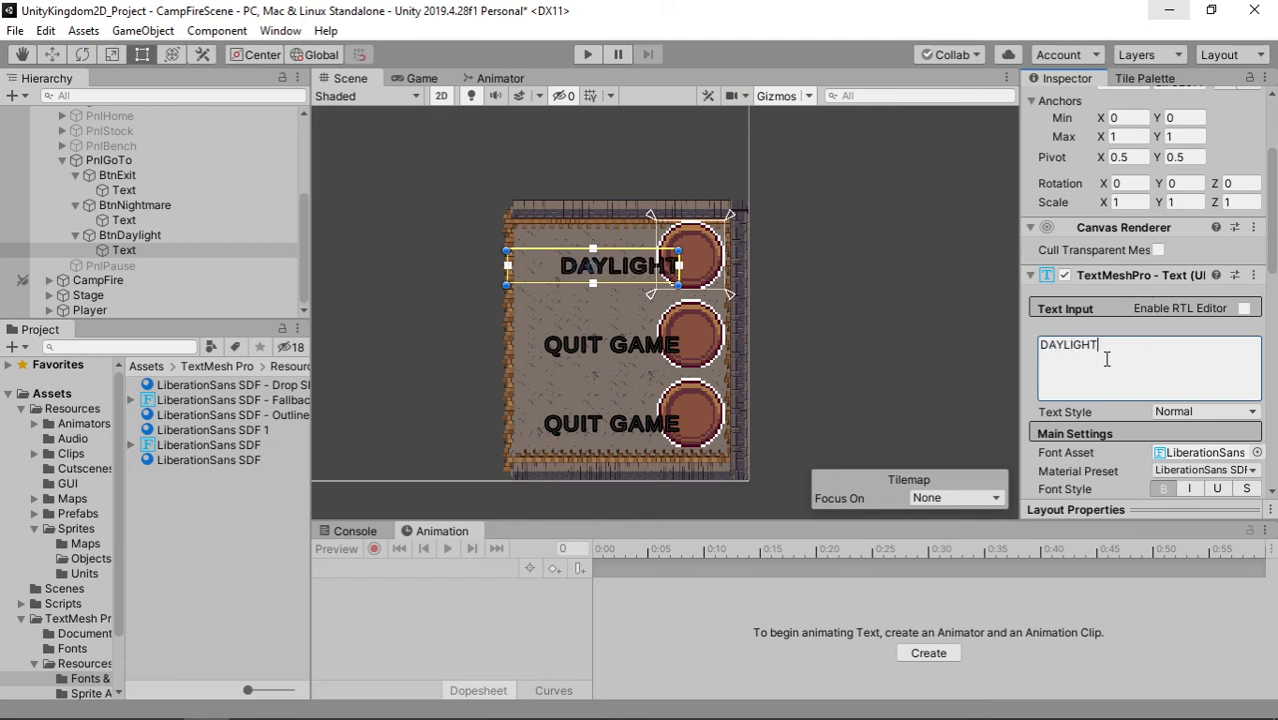
Step: Change BtnNightmare's label text to NIGHTMARE and deselect it
{"action": "left_click", "coordinate": [206, 220]}
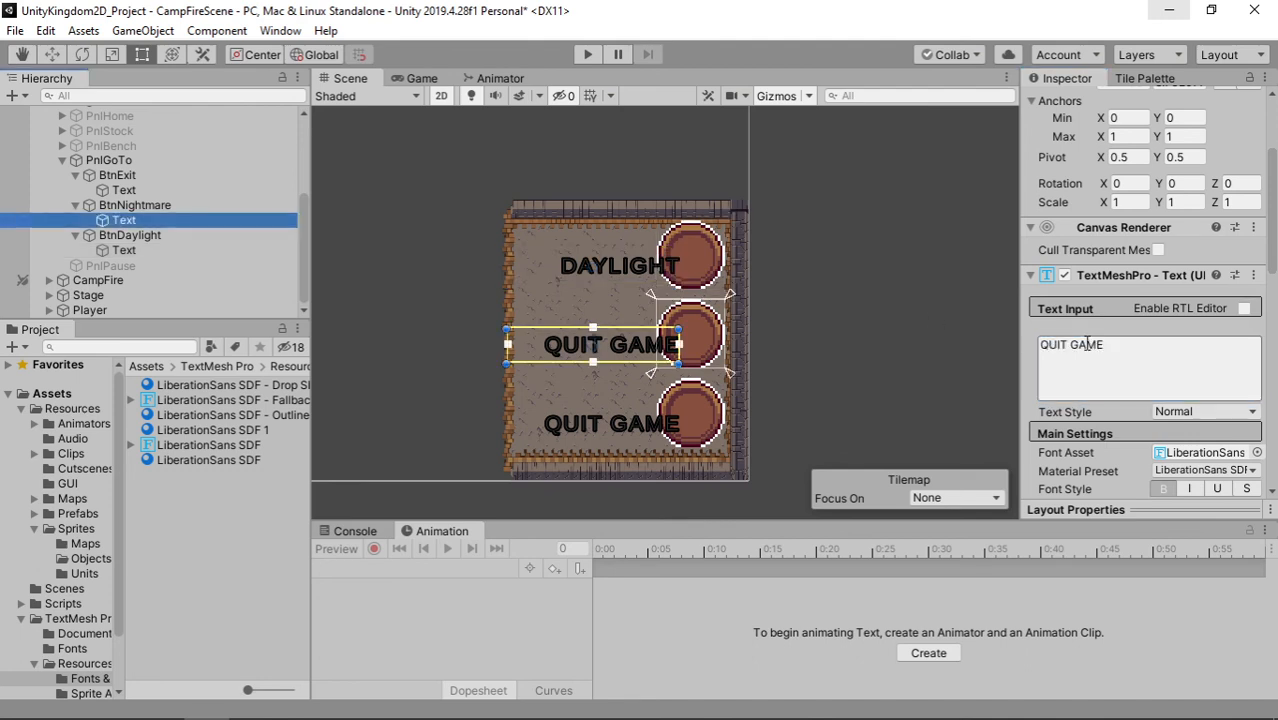
{"action": "left_click", "coordinate": [1088, 343]}
{"action": "type", "text": "NIGHTMARE"}
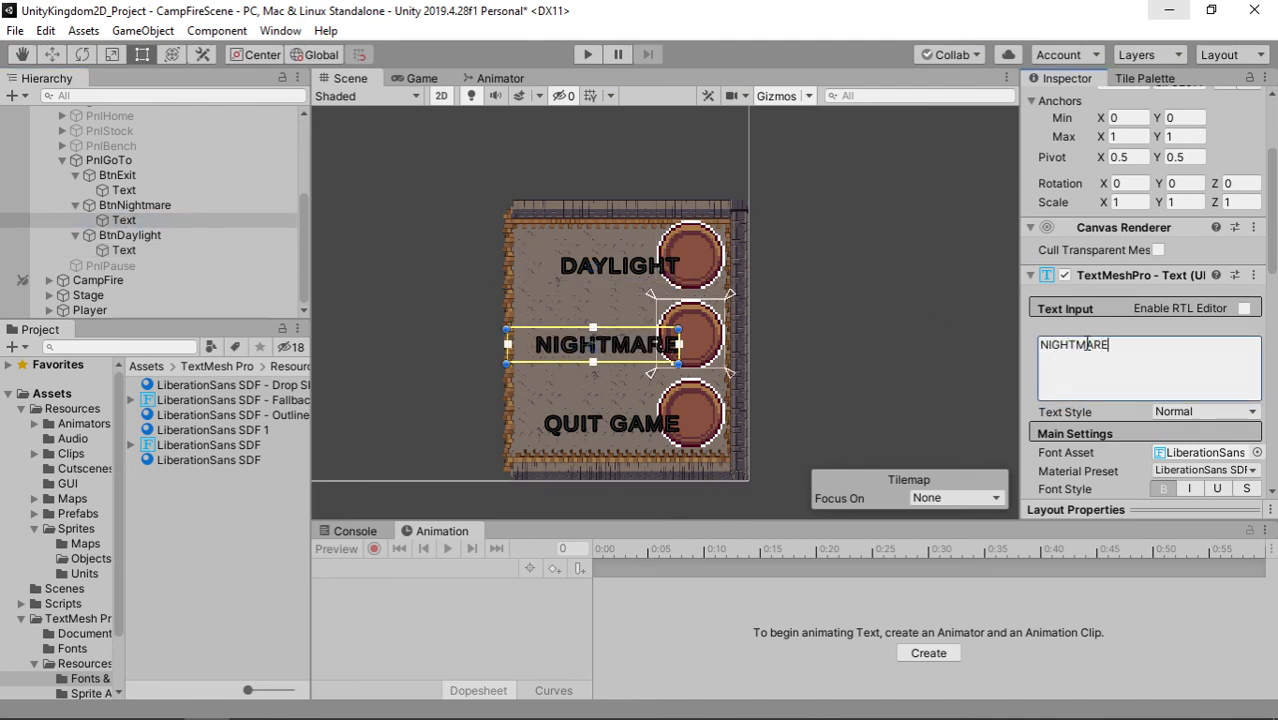
{"action": "left_click", "coordinate": [913, 283]}
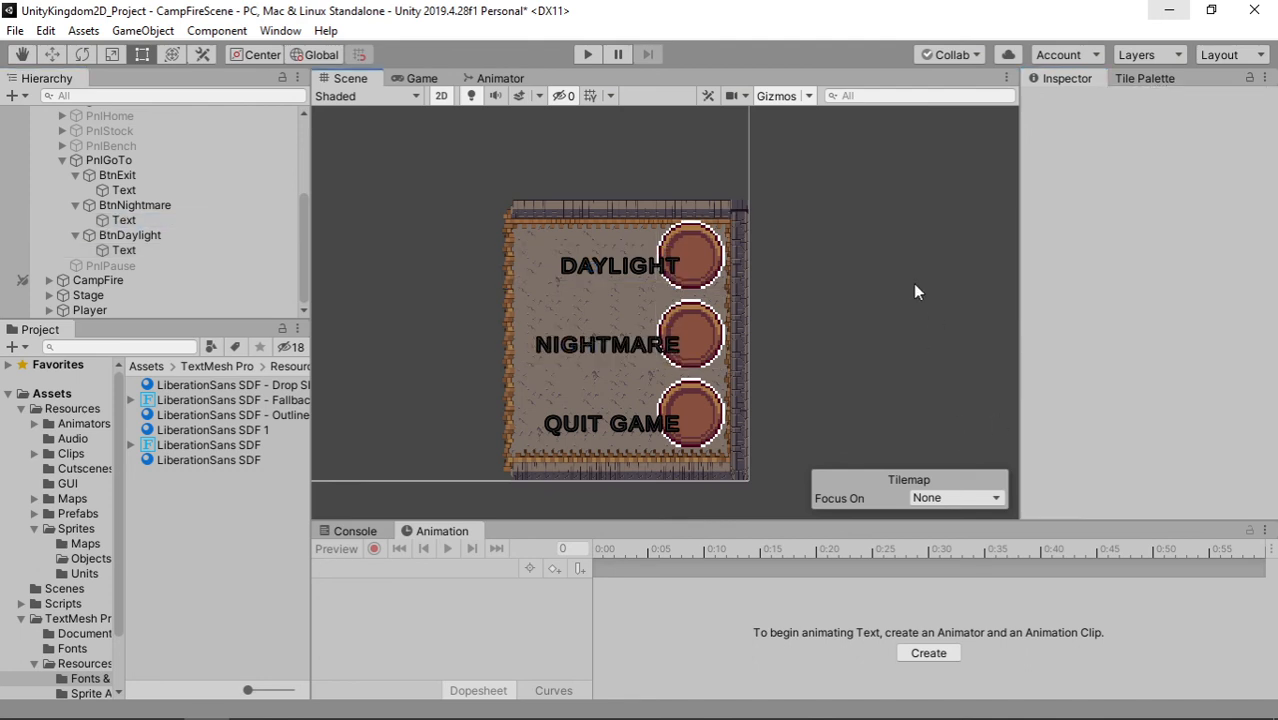
Step: Undock the Game view and check the Go To panel's layout in it at full-screen size
{"action": "scroll", "coordinate": [902, 293], "scroll_direction": "down", "scroll_amount": 3}
{"action": "scroll", "coordinate": [902, 310], "scroll_direction": "down", "scroll_amount": 1}
{"action": "middle_click_drag", "start_coordinate": [679, 371], "coordinate": [838, 414]}
{"action": "scroll", "coordinate": [856, 422], "scroll_direction": "down", "scroll_amount": 2}
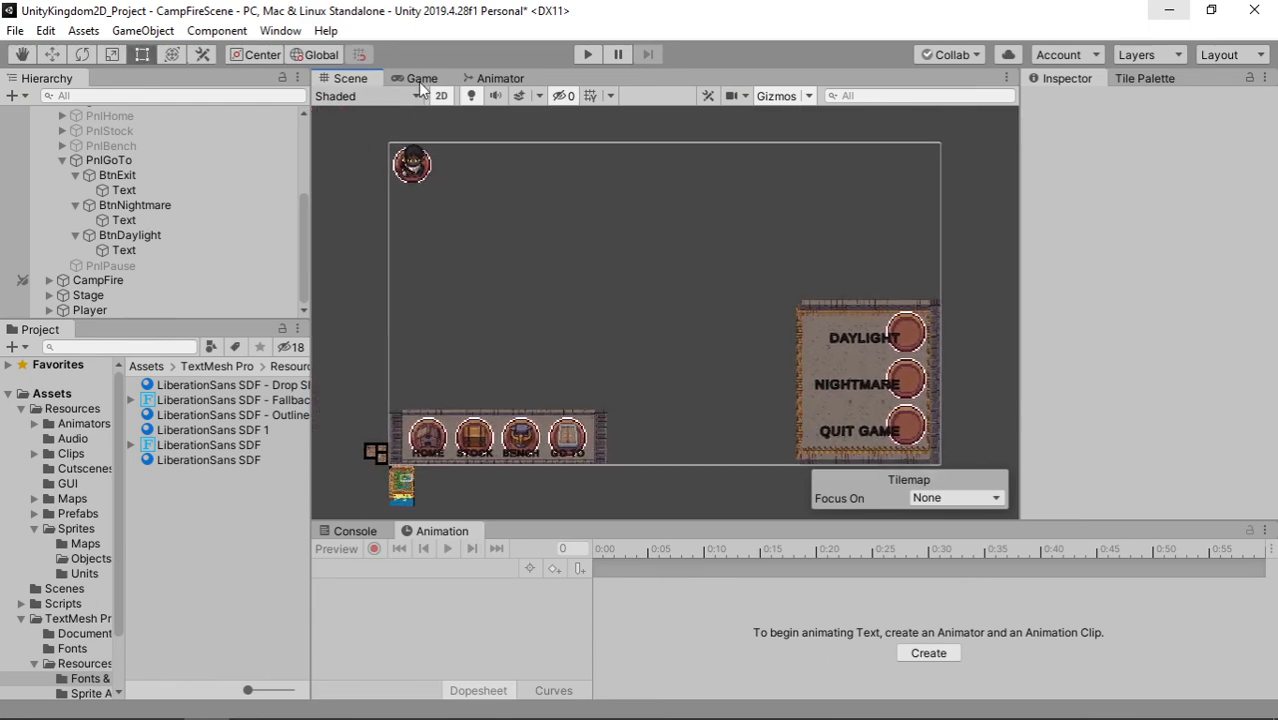
{"action": "left_click", "coordinate": [420, 78]}
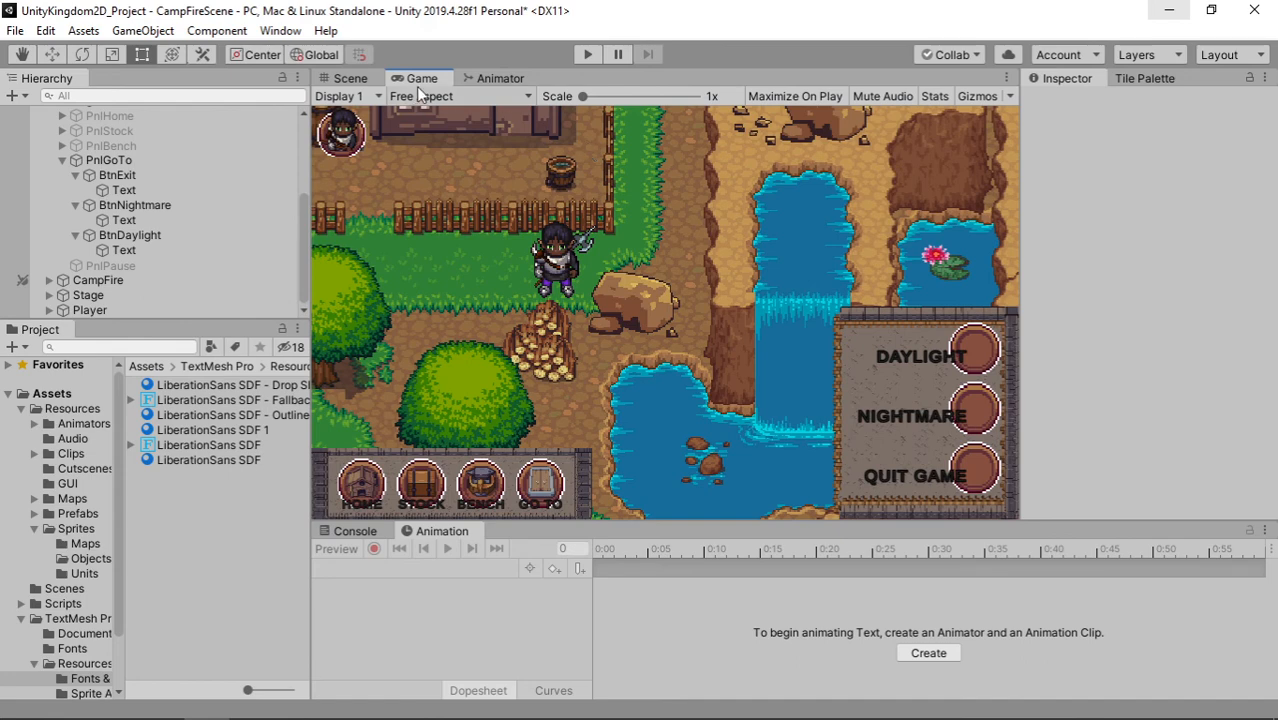
{"action": "left_click_drag", "start_coordinate": [416, 86], "coordinate": [350, 82]}
{"action": "left_click_drag", "start_coordinate": [546, 258], "coordinate": [548, 262]}
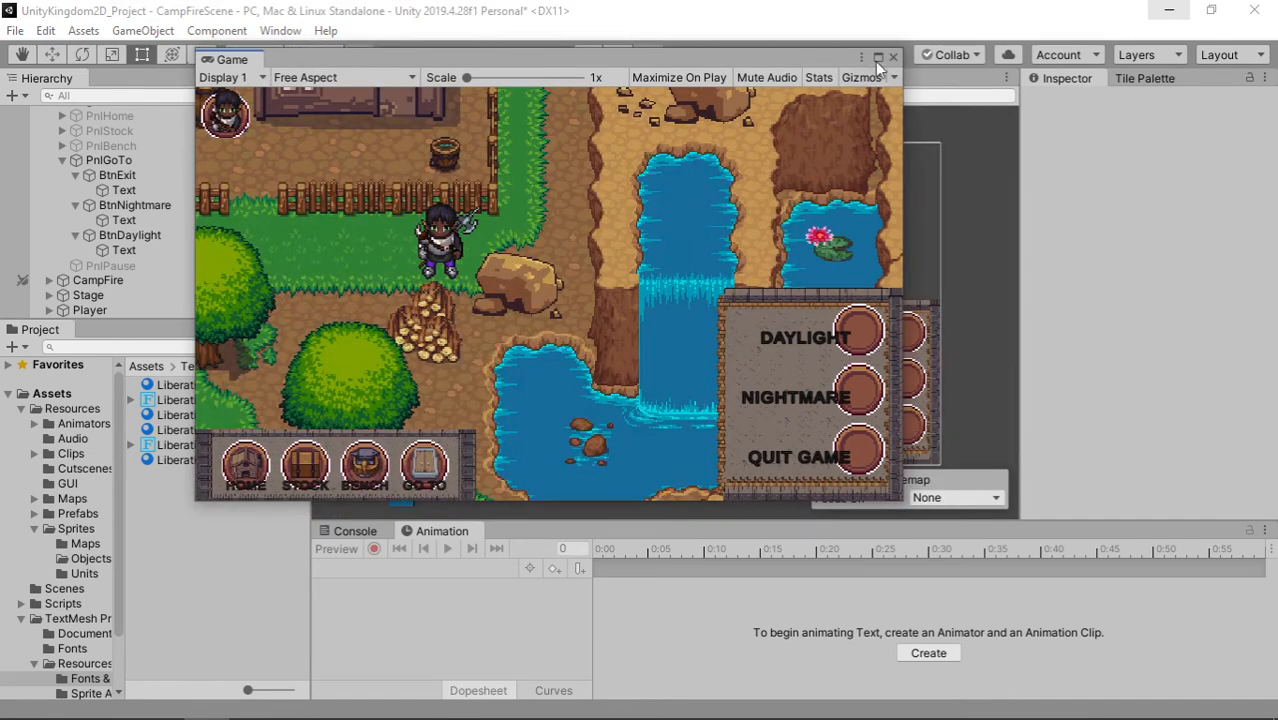
{"action": "left_click", "coordinate": [879, 59]}
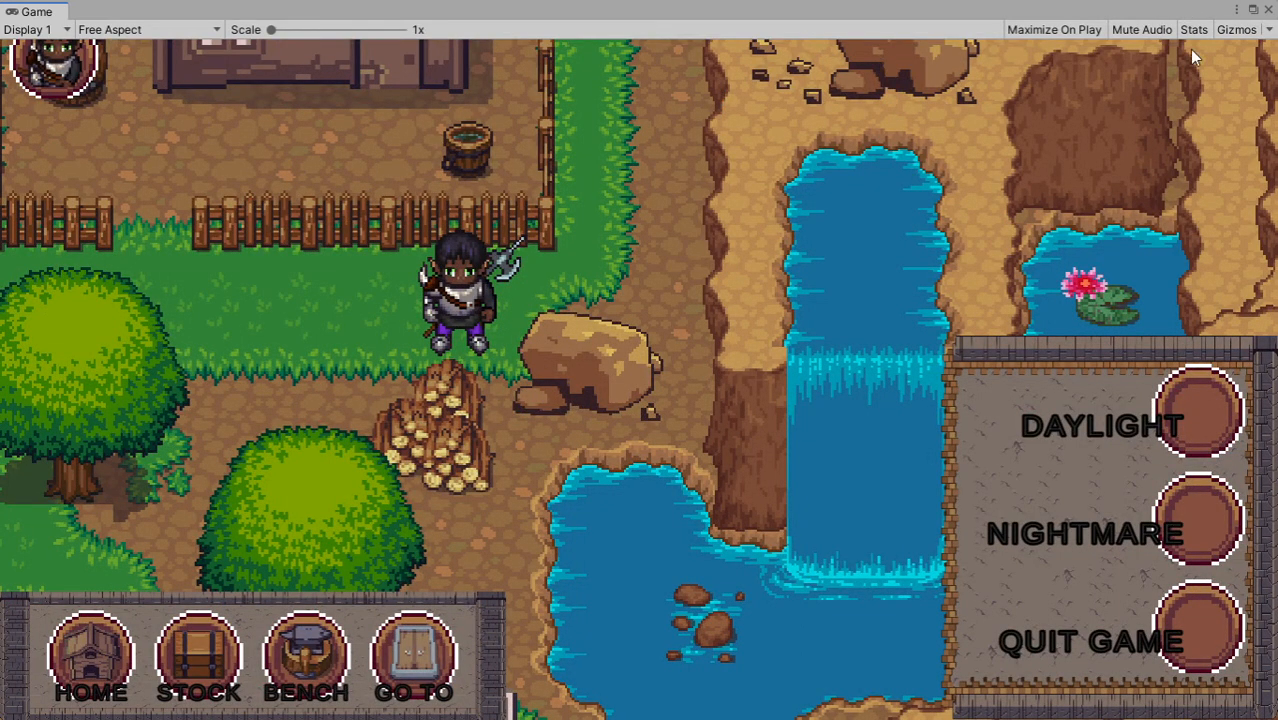
{"action": "left_click", "coordinate": [1254, 10]}
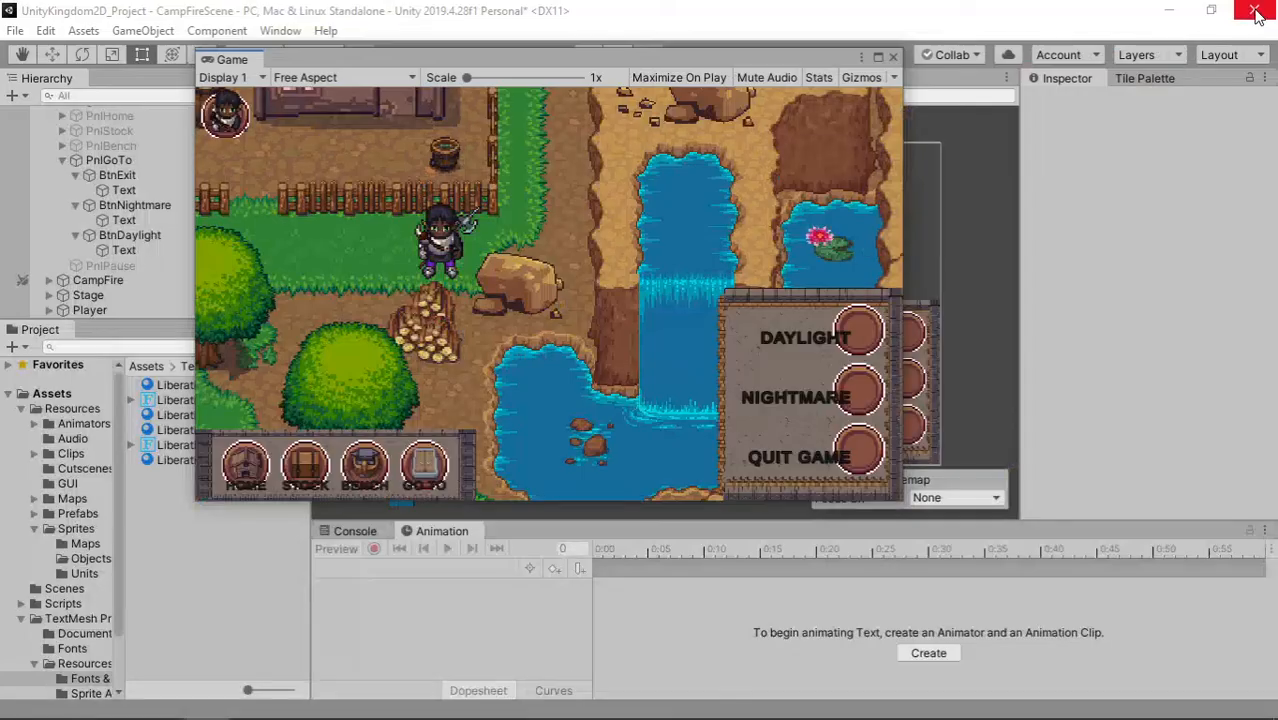
{"action": "left_click_drag", "start_coordinate": [802, 61], "coordinate": [937, 162]}
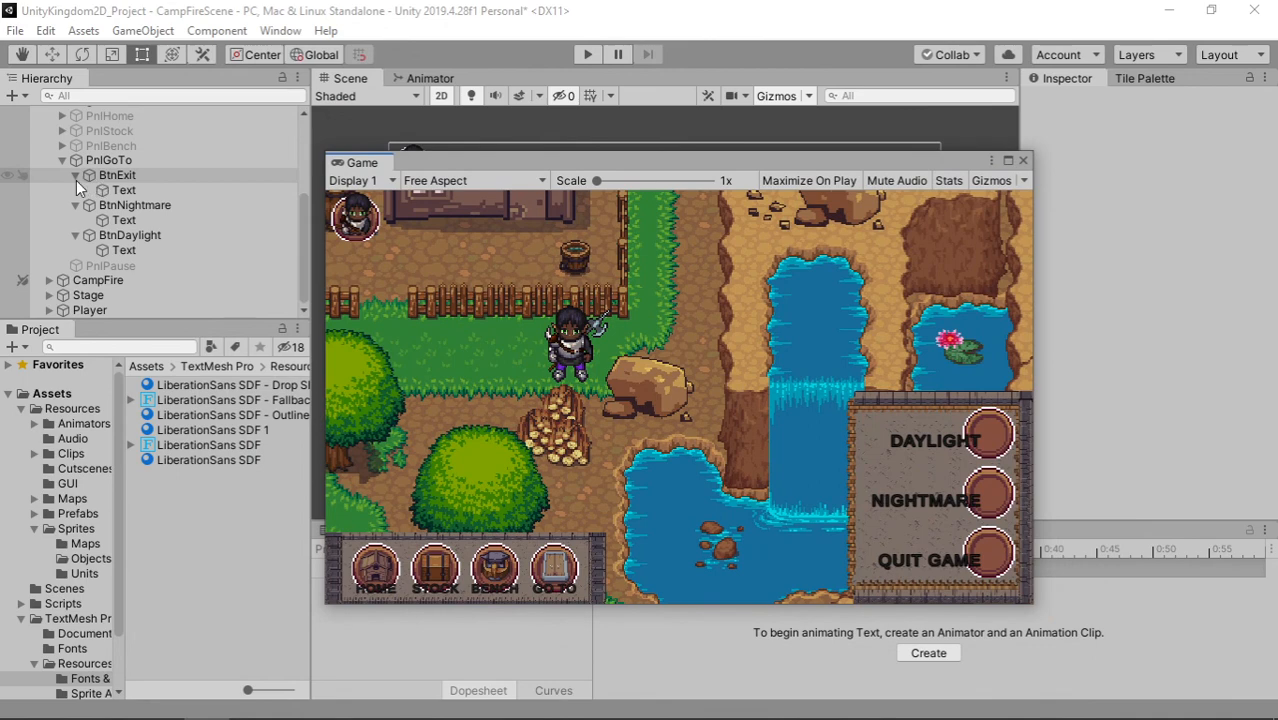
Step: Collapse the three buttons under PnlGoTo and deactivate the PnlGoTo panel
{"action": "left_click", "coordinate": [75, 175]}
{"action": "left_click", "coordinate": [75, 205]}
{"action": "left_click", "coordinate": [75, 235]}
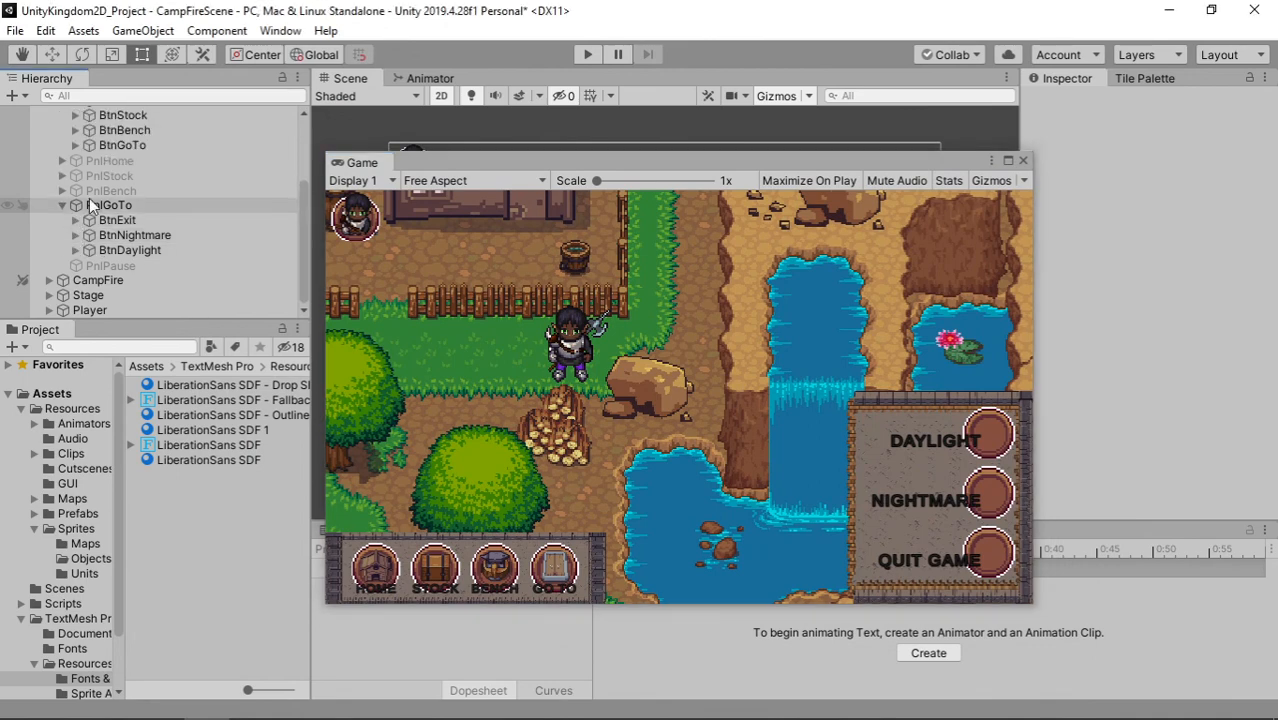
{"action": "left_click", "coordinate": [92, 205]}
{"action": "left_click", "coordinate": [735, 452]}
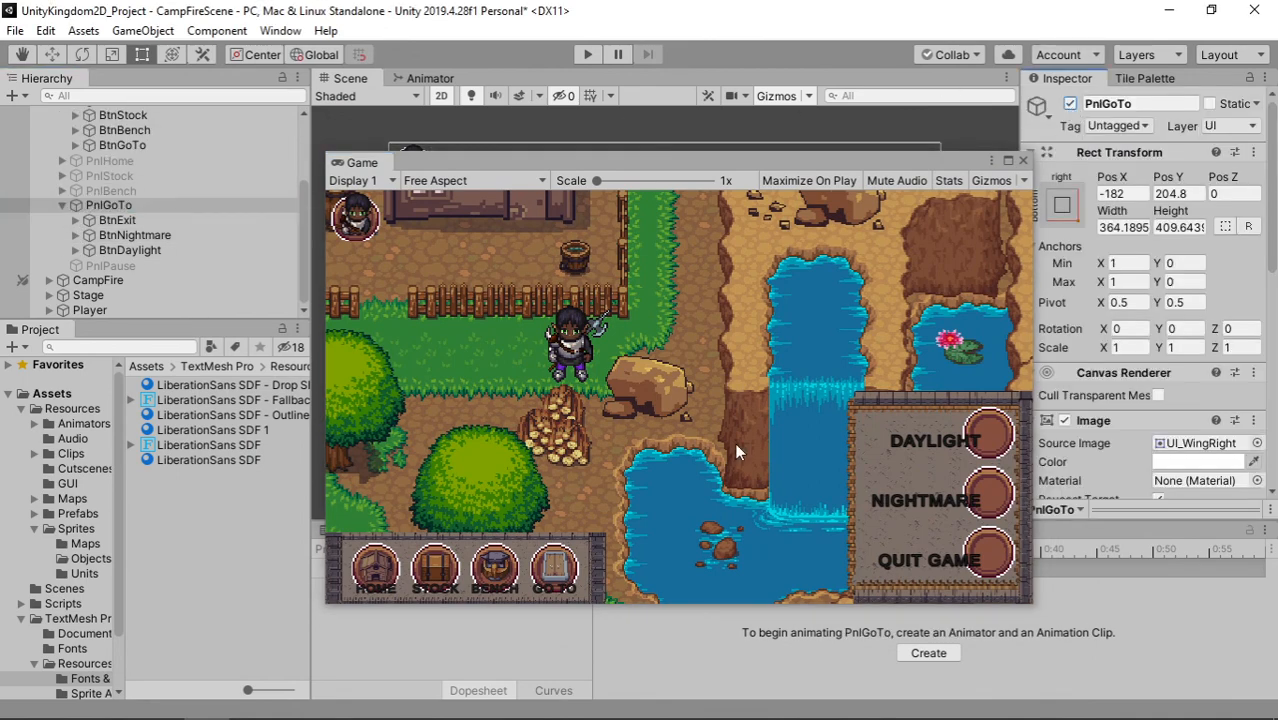
{"action": "key", "text": "alt+shift+a"}
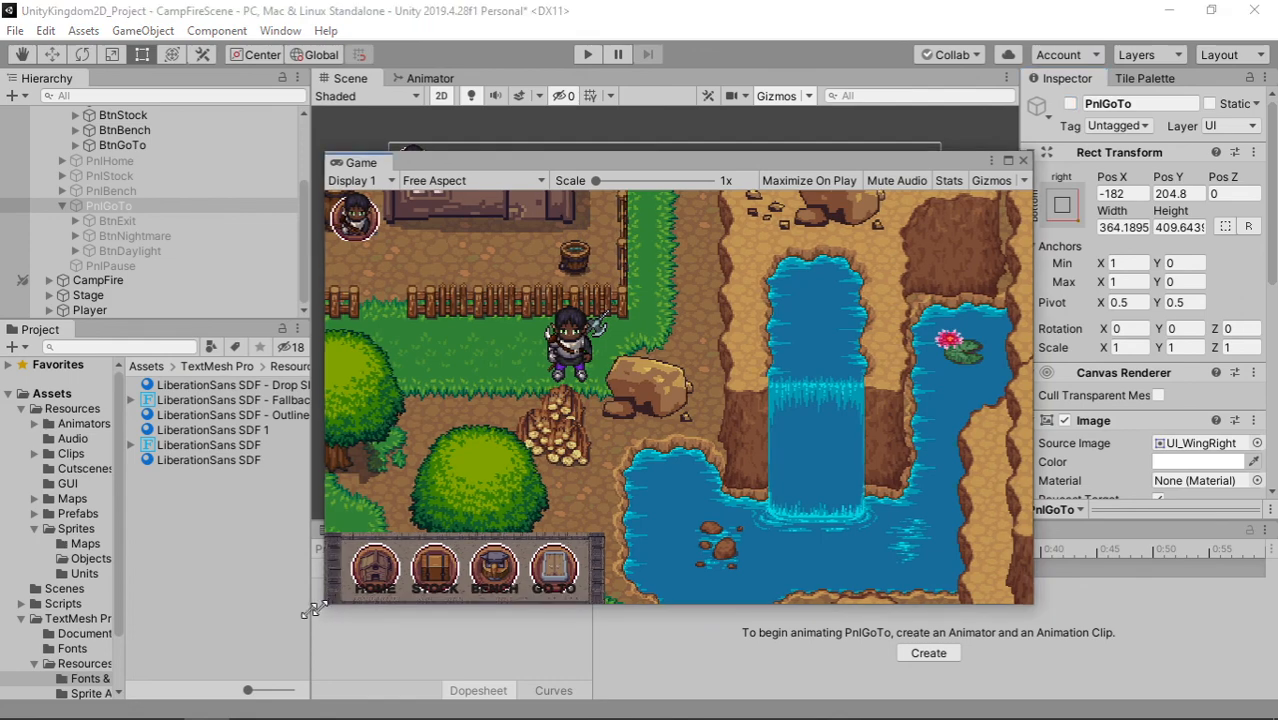
Step: Enlarge the floating Game view and activate the PnlHome panel
{"action": "left_click_drag", "start_coordinate": [310, 610], "coordinate": [244, 642]}
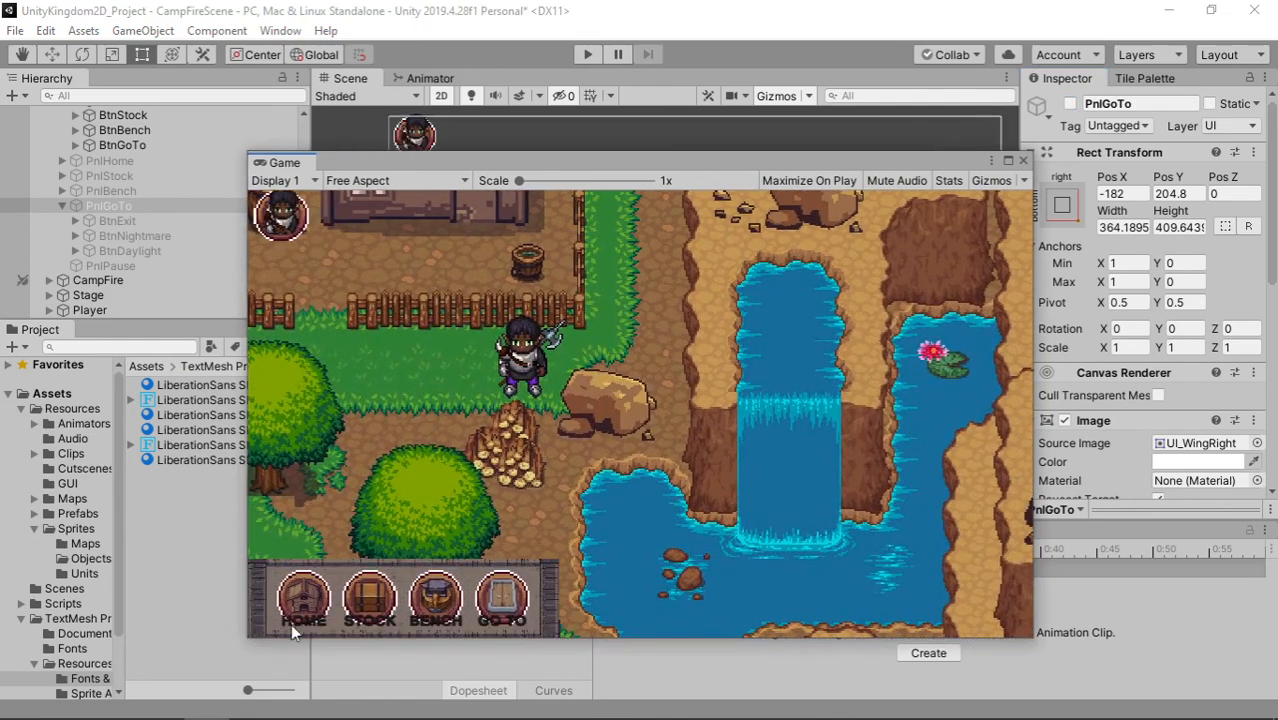
{"action": "left_click", "coordinate": [136, 163]}
{"action": "left_click", "coordinate": [1070, 103]}
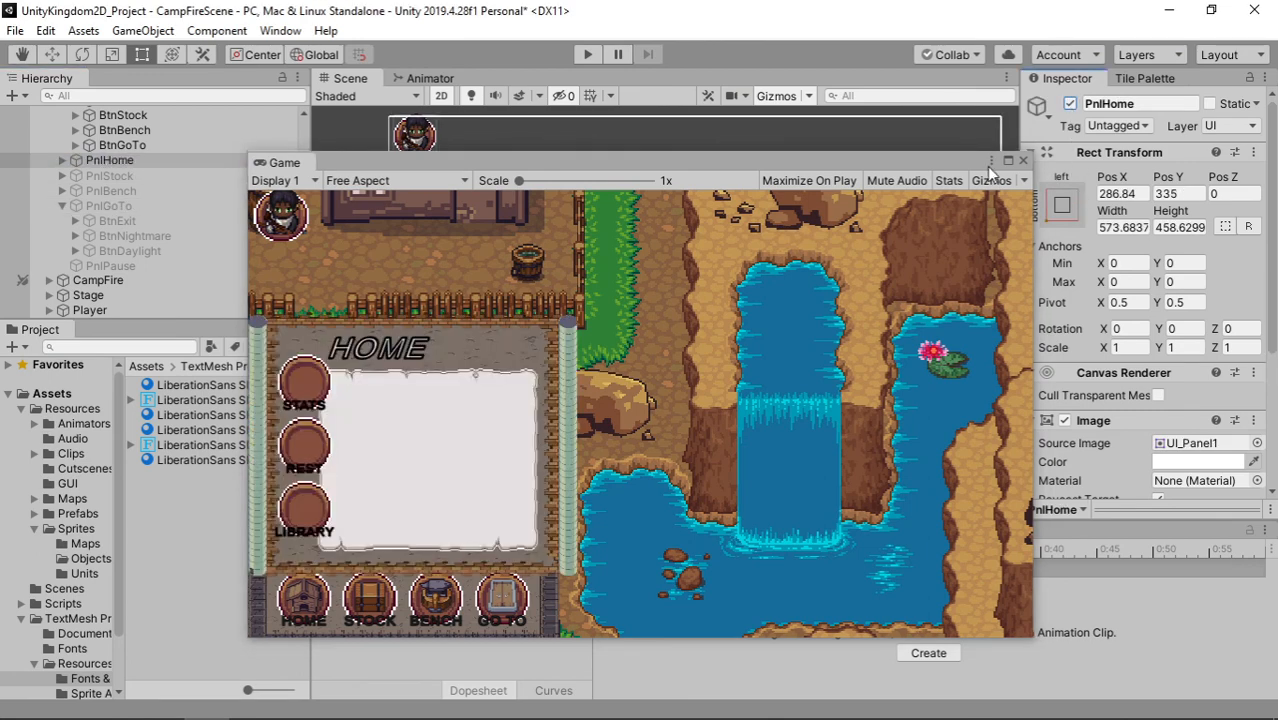
{"action": "left_click", "coordinate": [60, 161]}
{"action": "left_click", "coordinate": [61, 161]}
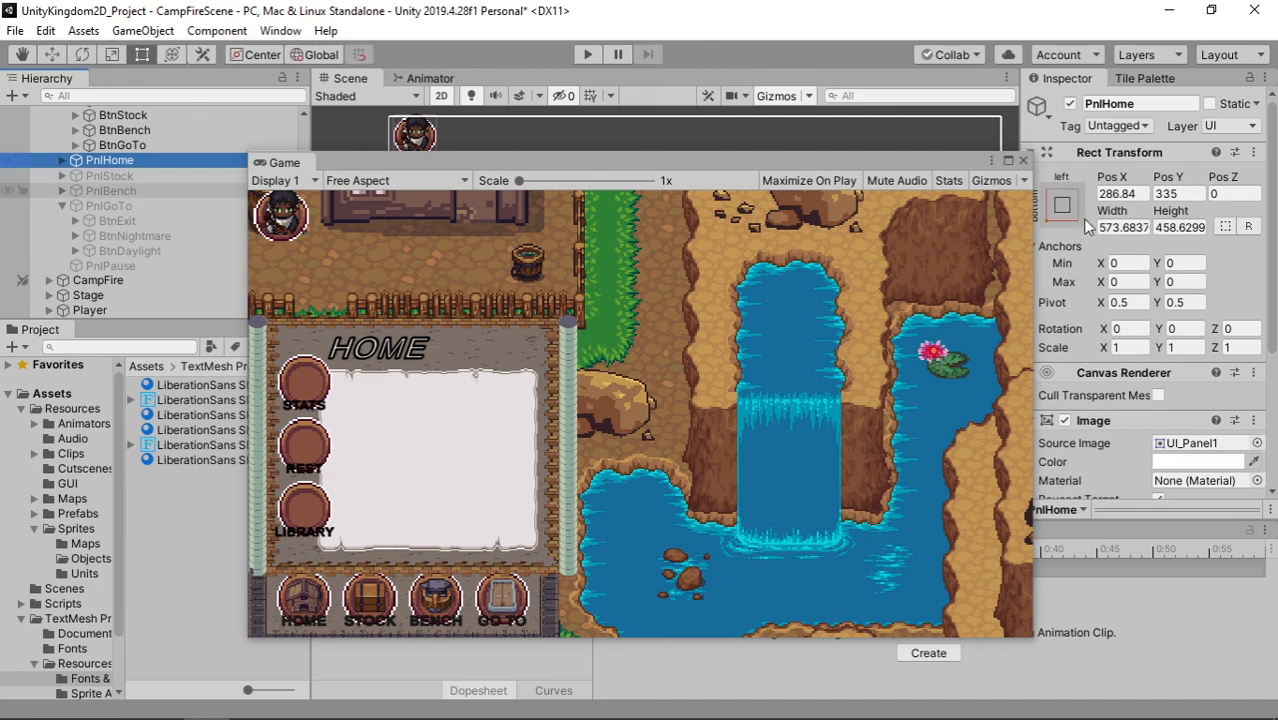
Step: Check the Home panel in the maximized Game view and dock that view back between Scene and Animator
{"action": "left_click", "coordinate": [1008, 162]}
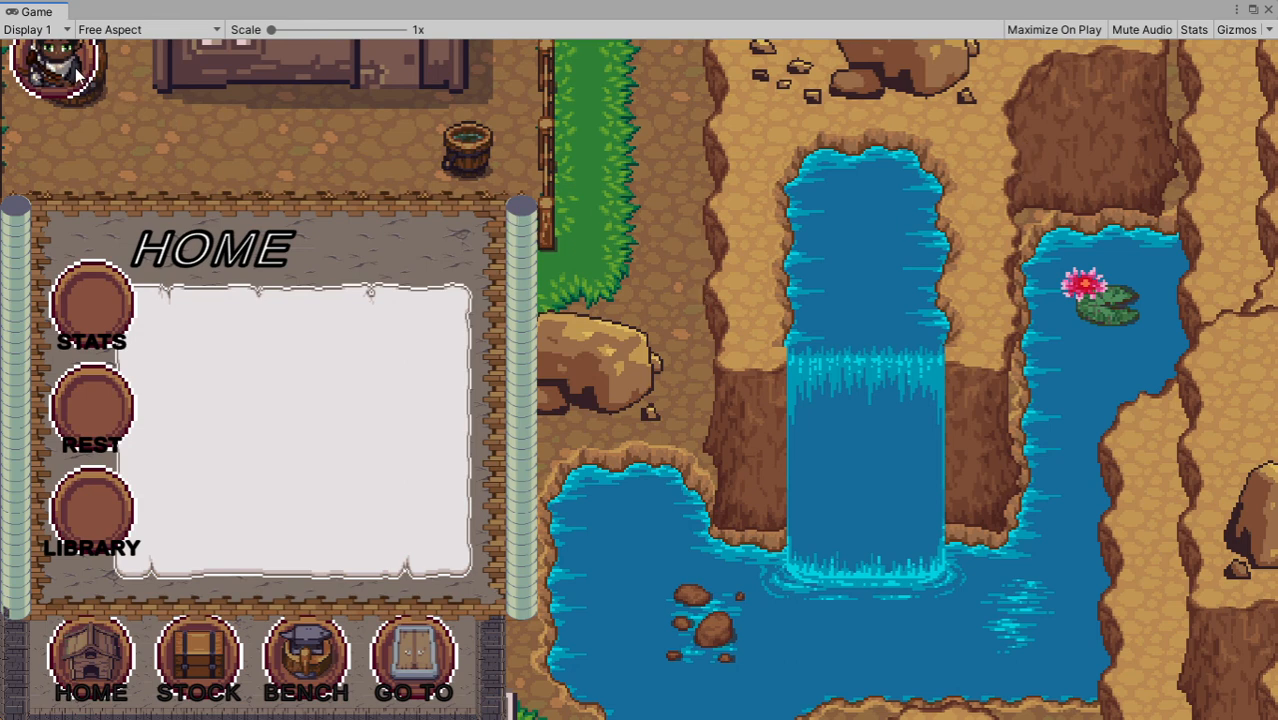
{"action": "left_click", "coordinate": [1253, 9]}
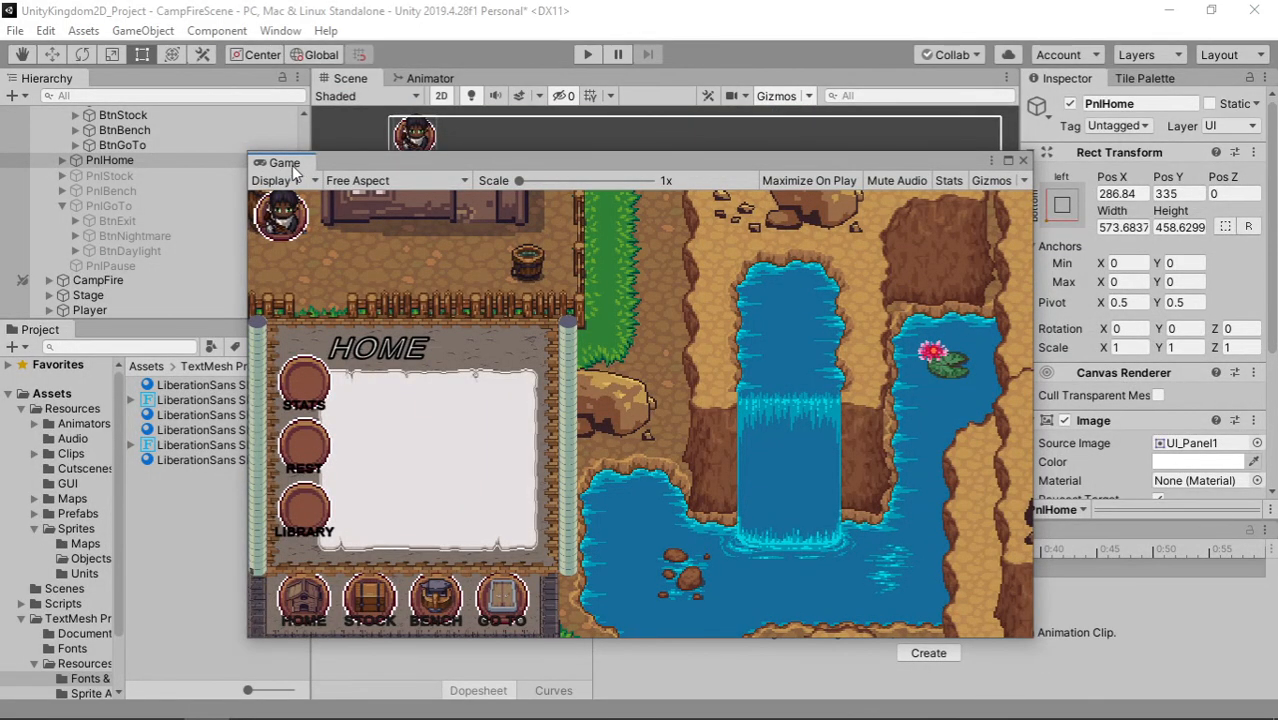
{"action": "left_click_drag", "start_coordinate": [295, 168], "coordinate": [421, 82]}
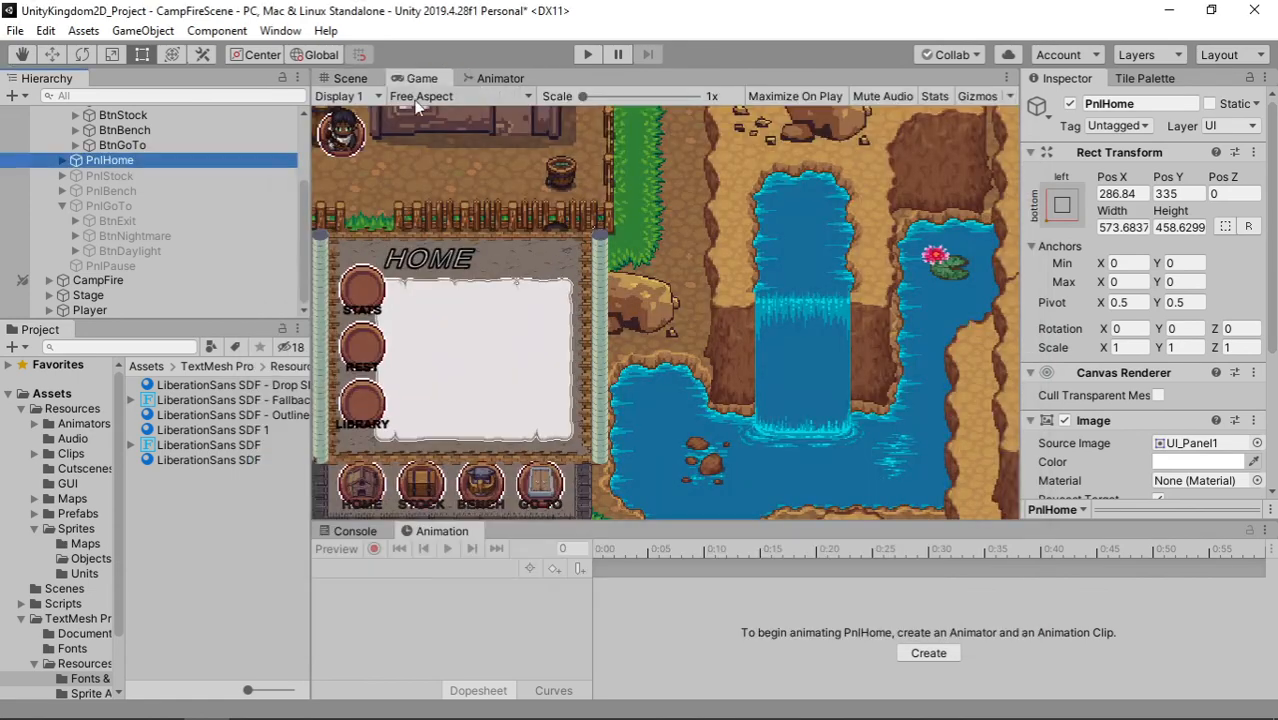
Step: Anchor BtnPause to the top-left corner of the canvas in the Scene view
{"action": "left_click", "coordinate": [350, 78]}
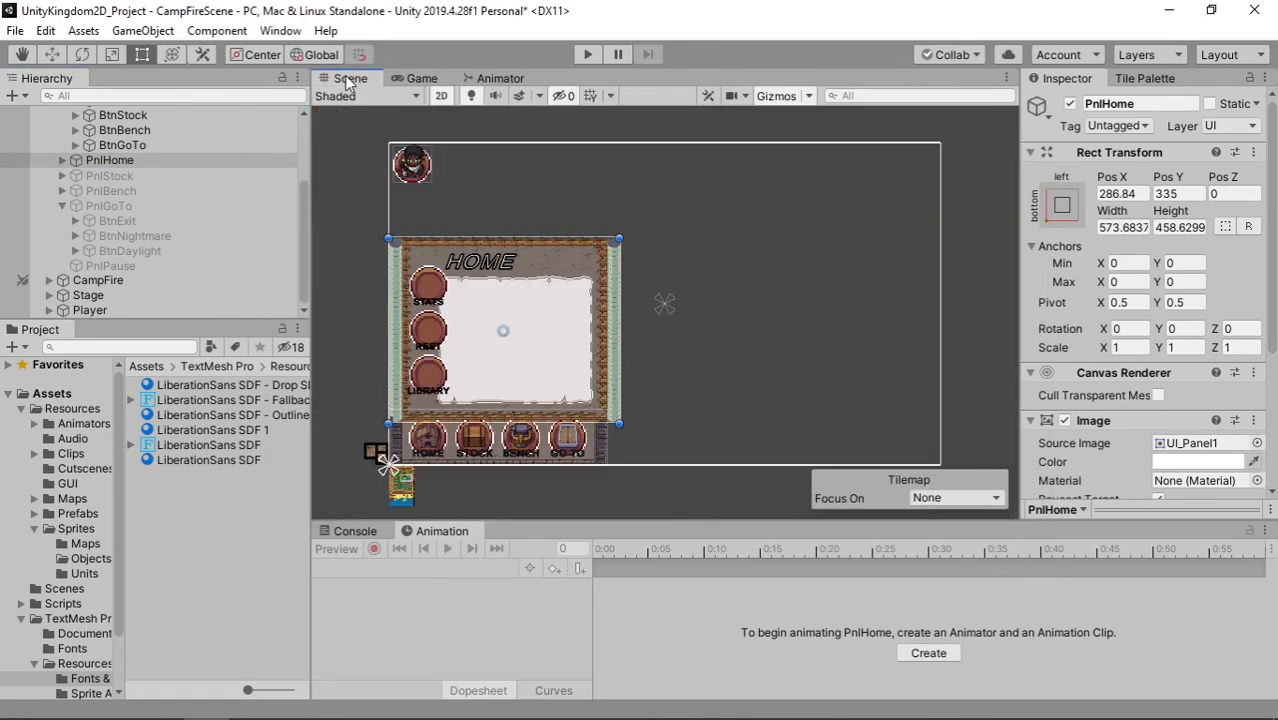
{"action": "left_click", "coordinate": [418, 172]}
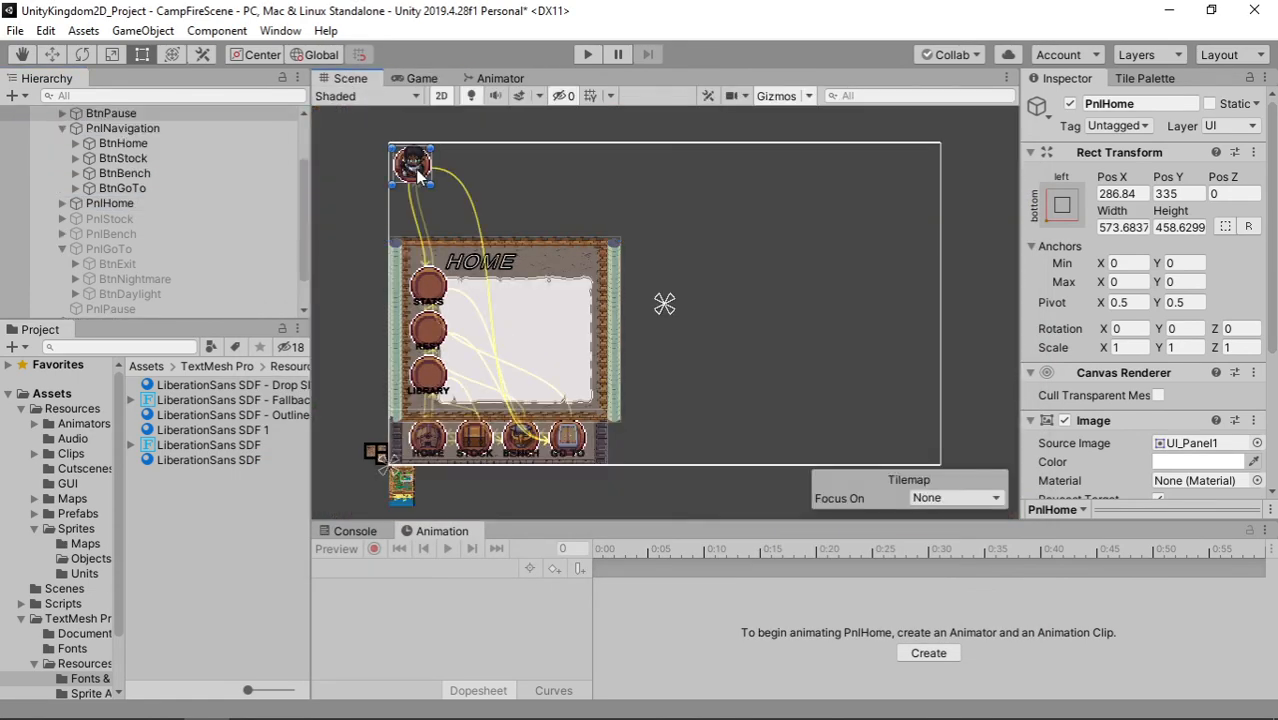
{"action": "left_click", "coordinate": [1058, 213]}
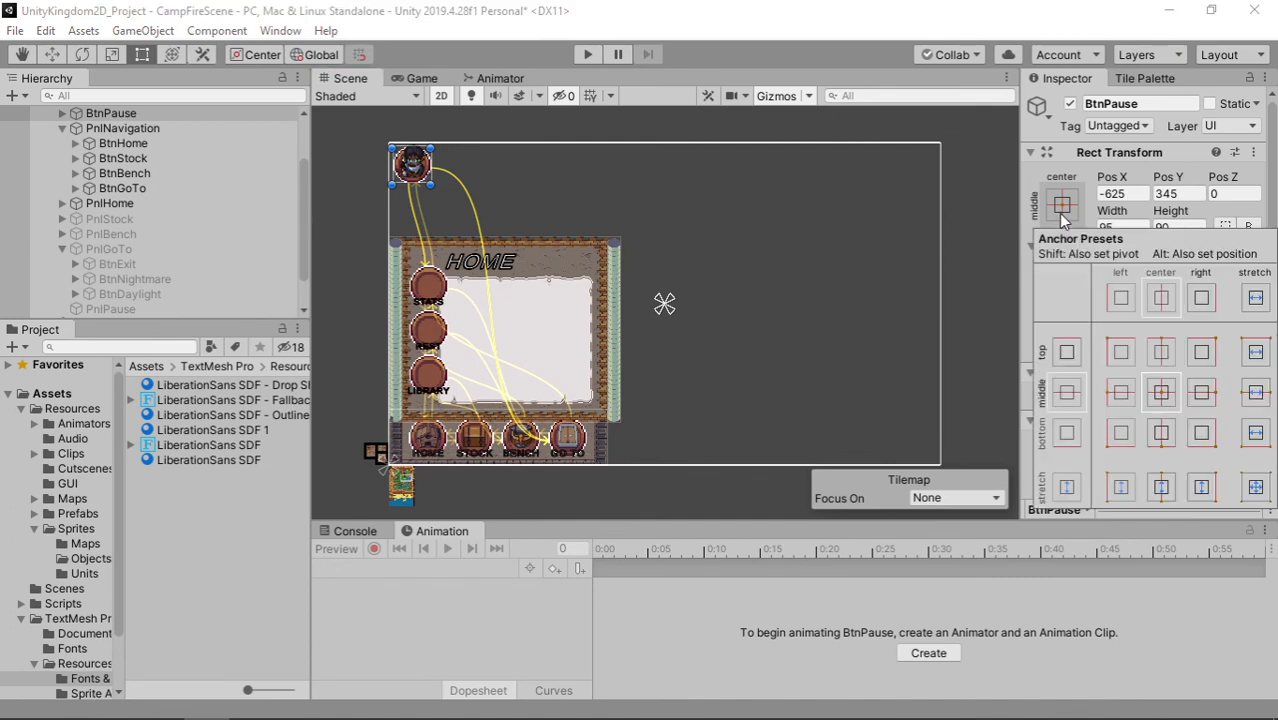
{"action": "left_click", "coordinate": [1121, 352]}
{"action": "left_click", "coordinate": [1044, 164]}
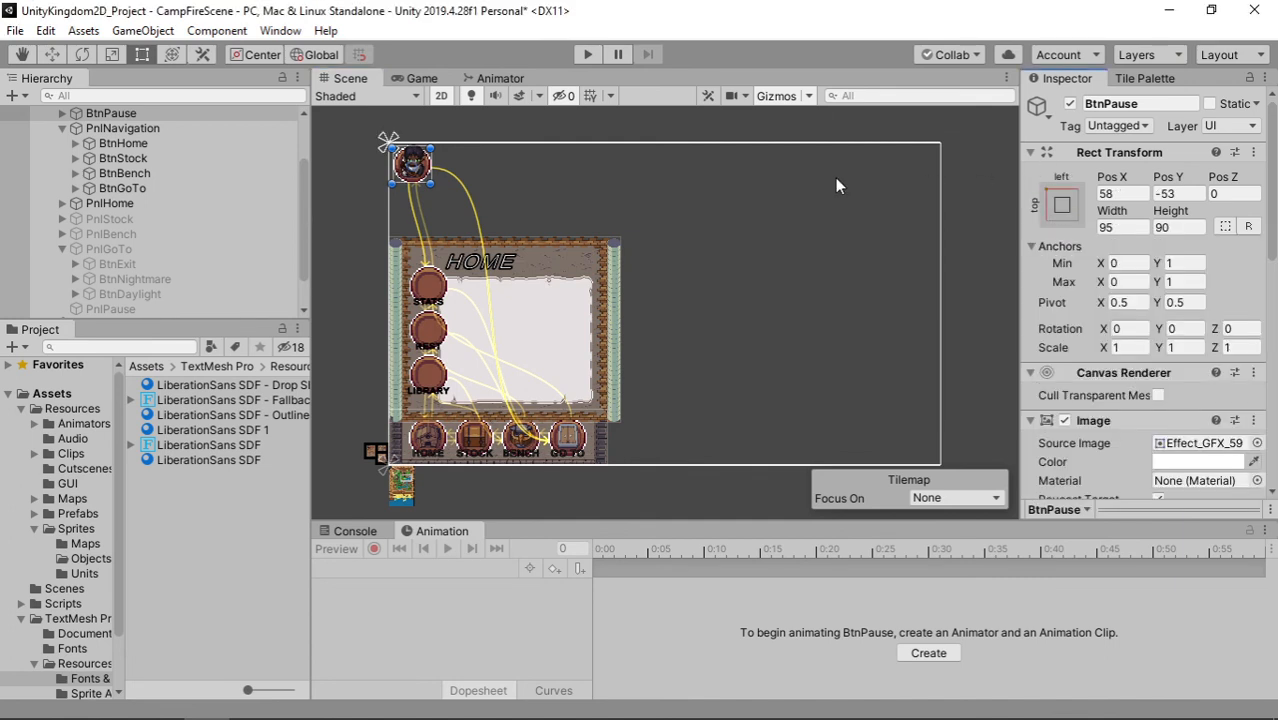
Step: Inspect BtnPause's placement and anchor at the canvas's top-left corner, up close and against the full canvas
{"action": "scroll", "coordinate": [428, 214], "scroll_direction": "up", "scroll_amount": 6}
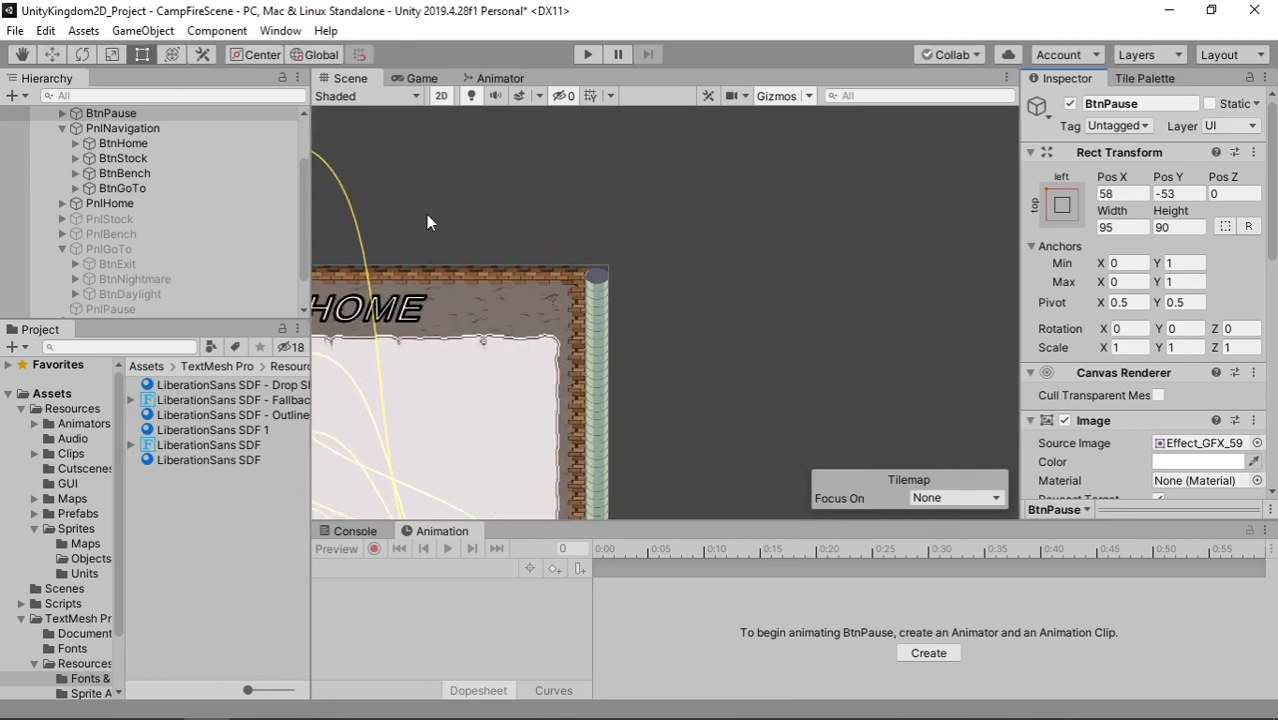
{"action": "left_click_drag", "start_coordinate": [435, 202], "coordinate": [526, 236]}
{"action": "scroll", "coordinate": [628, 228], "scroll_direction": "down", "scroll_amount": 4}
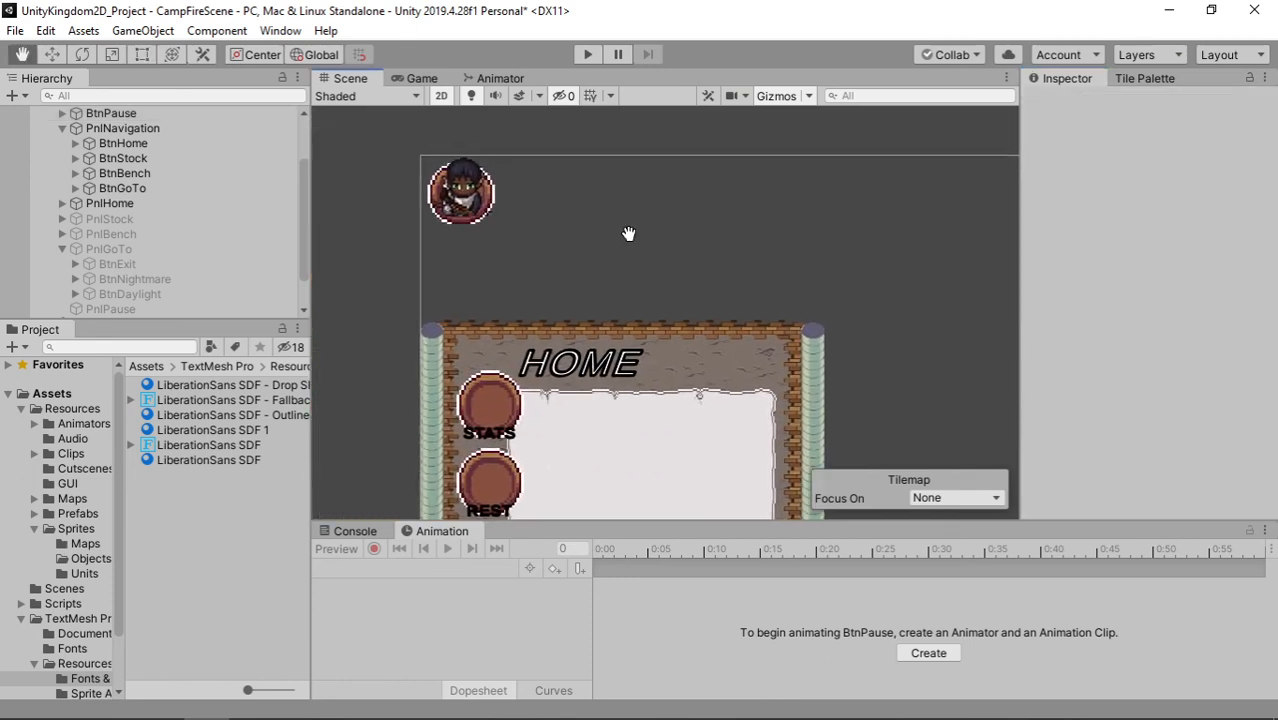
{"action": "left_click", "coordinate": [473, 205]}
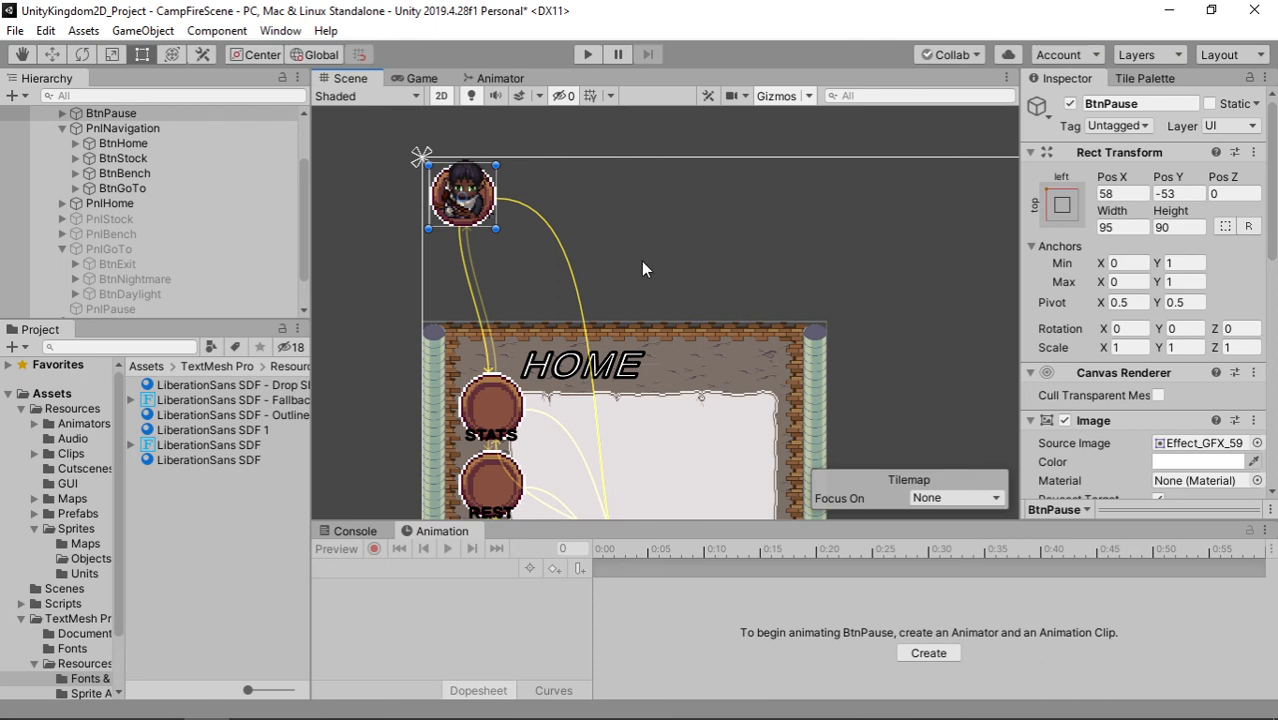
{"action": "scroll", "coordinate": [641, 261], "scroll_direction": "down", "scroll_amount": 2}
{"action": "scroll", "coordinate": [657, 271], "scroll_direction": "down", "scroll_amount": 4}
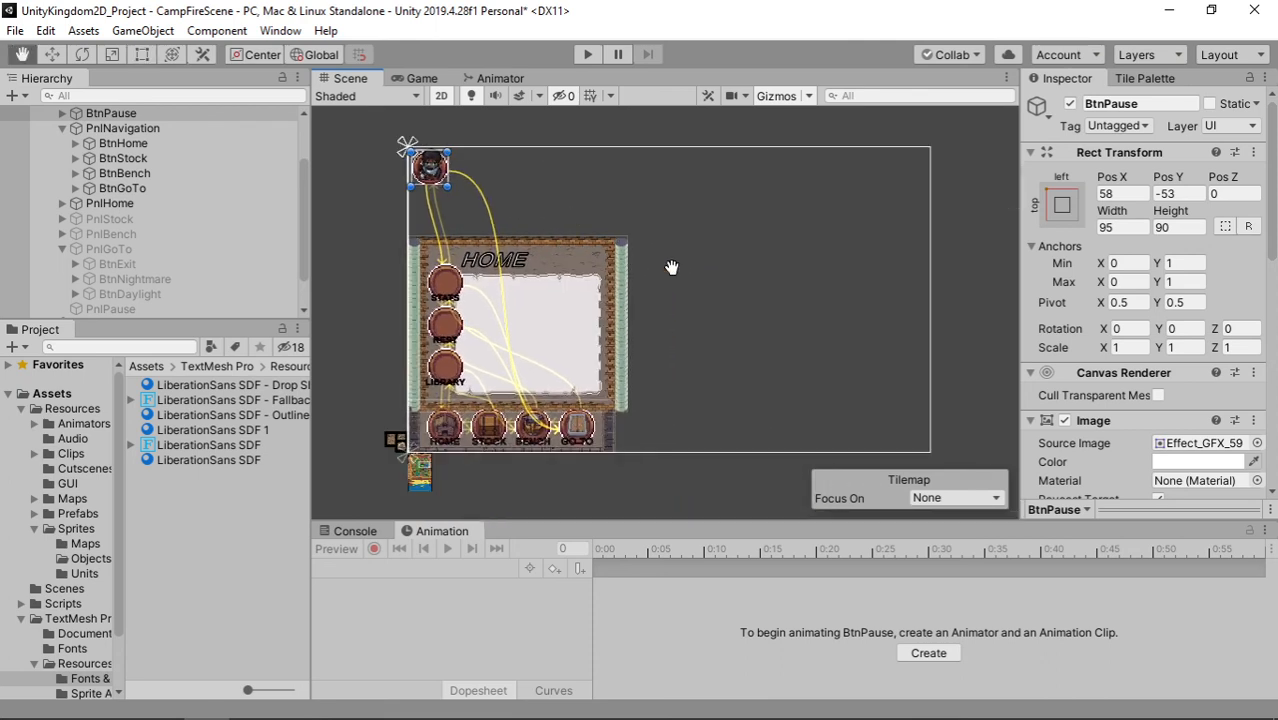
Step: Select the PnlHome panel and collapse the PnlGoTo group in the scene hierarchy
{"action": "left_click", "coordinate": [177, 203]}
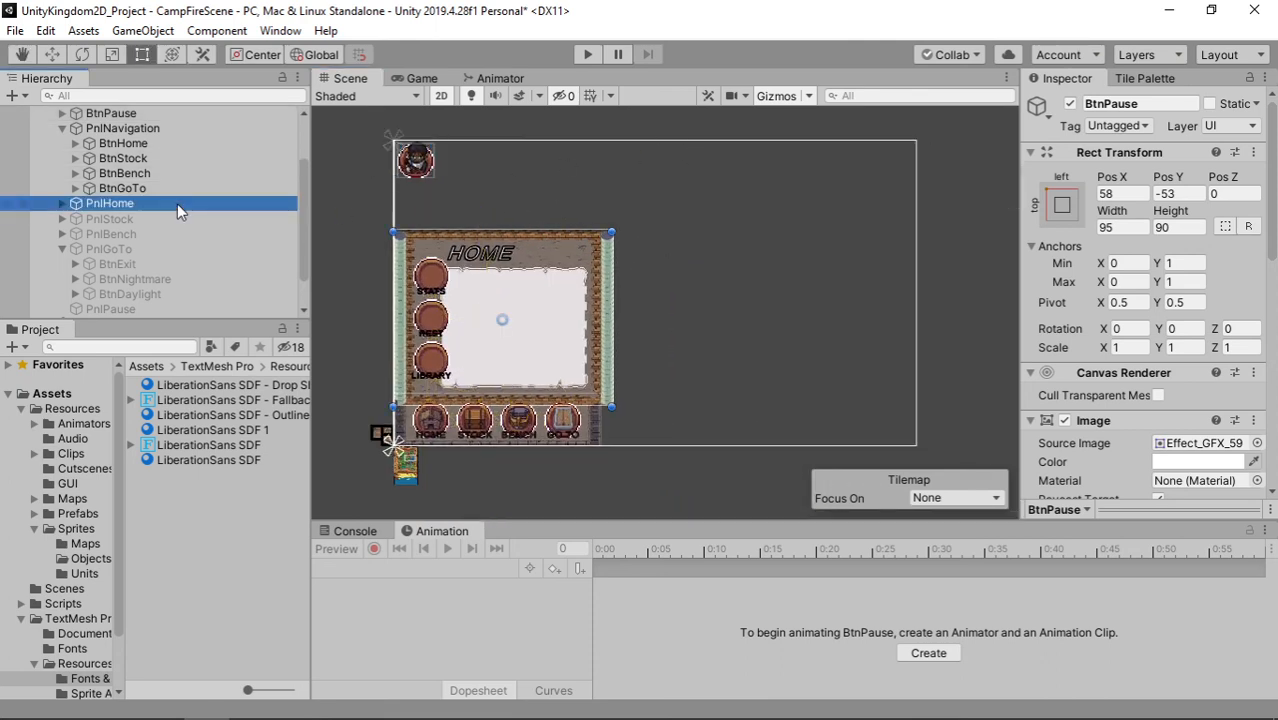
{"action": "left_click", "coordinate": [1063, 107]}
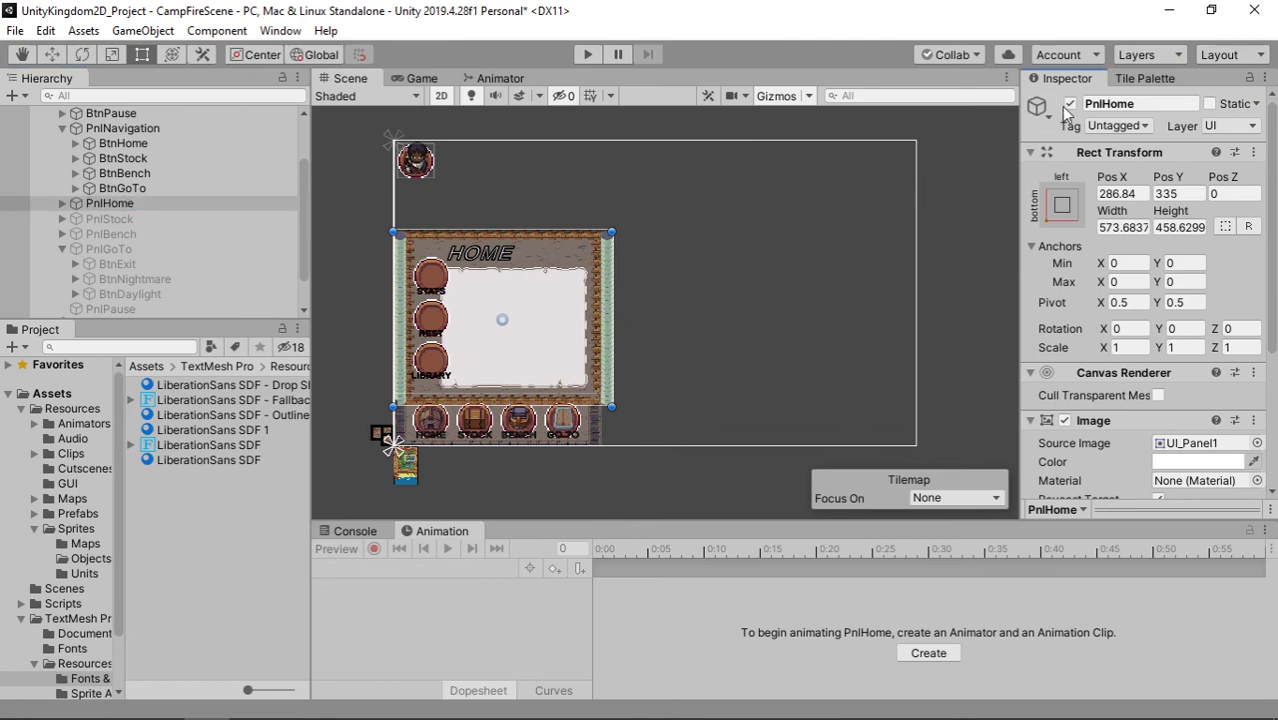
{"action": "left_click", "coordinate": [62, 249]}
{"action": "scroll", "coordinate": [94, 250], "scroll_direction": "up", "scroll_amount": 3}
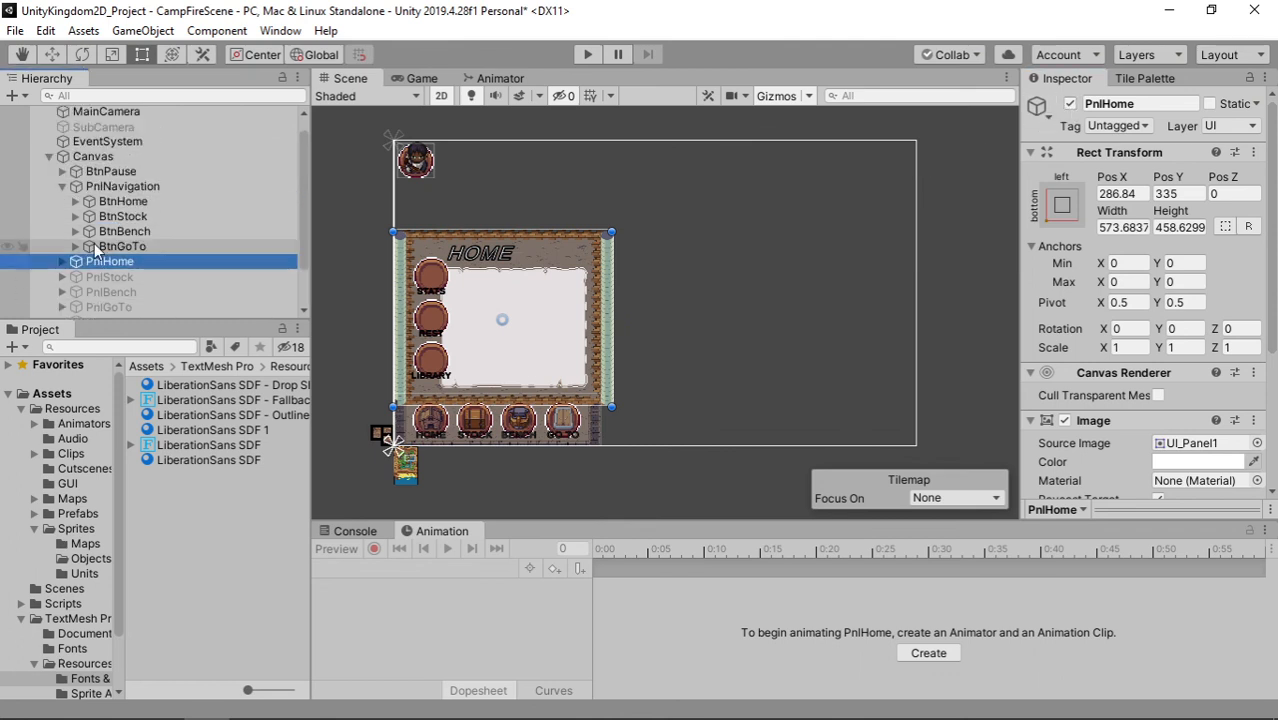